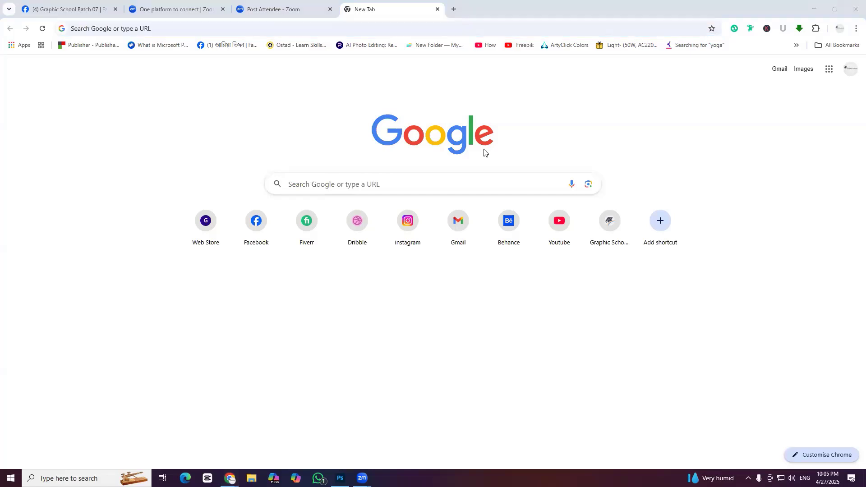
# Search Google for "social media post design" and show the image results
pyautogui.click(463, 31)
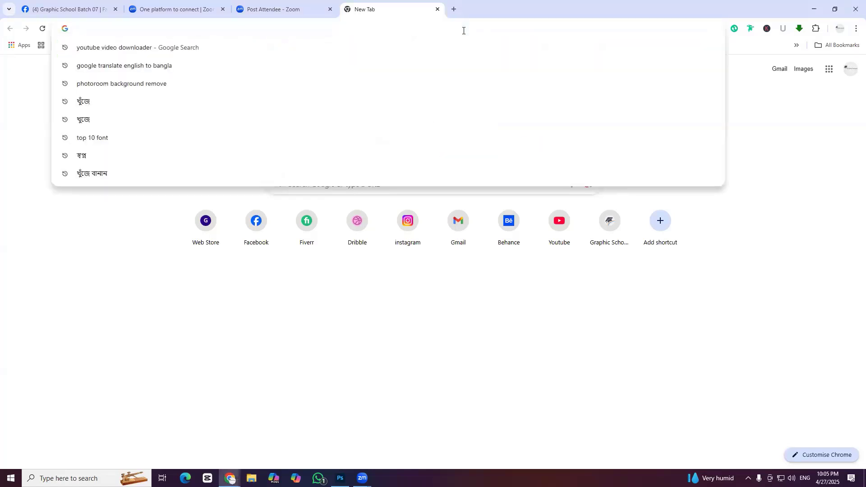
pyautogui.write('social ')
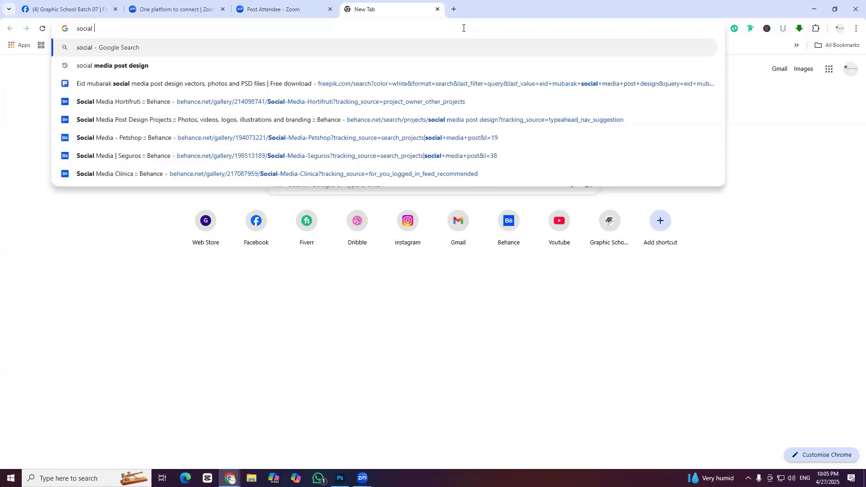
pyautogui.write('de')
pyautogui.press('BackSpace')
pyautogui.press('BackSpace')
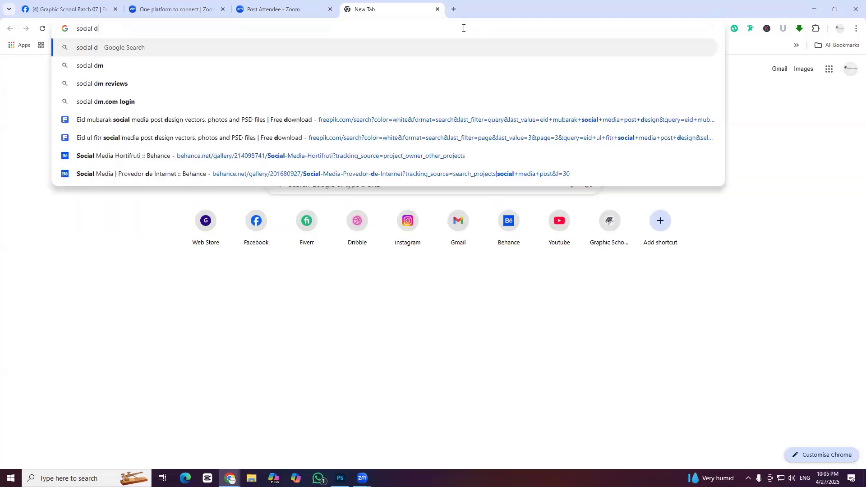
pyautogui.write('me')
pyautogui.press('Down')
pyautogui.press('Return')
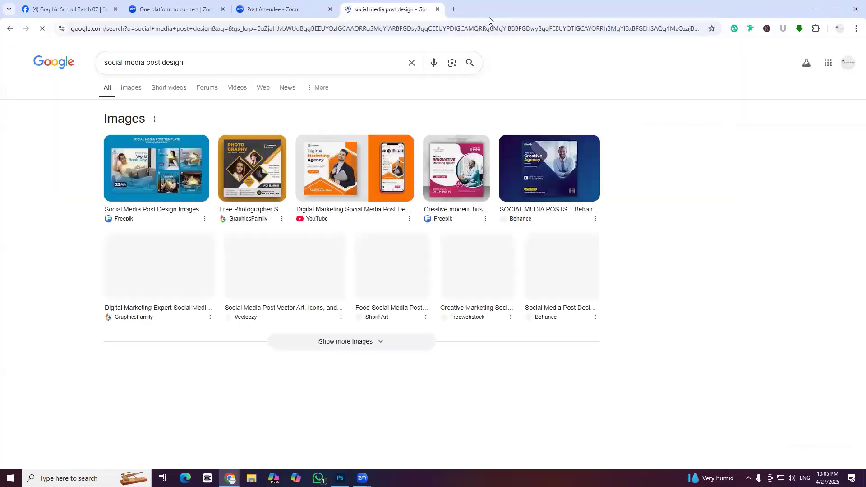
pyautogui.click(130, 88)
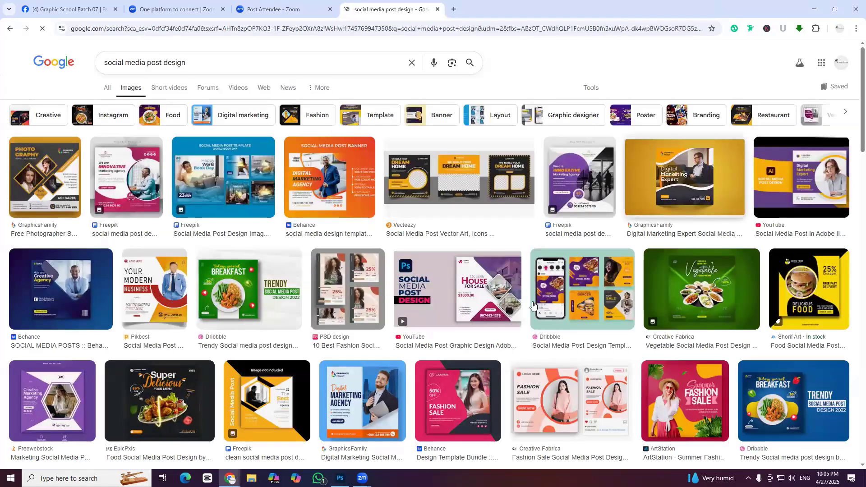
# Preview the Modern House for Sale, purple Creative Marketing Agency and Super Delicious food menu designs in the image results
pyautogui.click(496, 294)
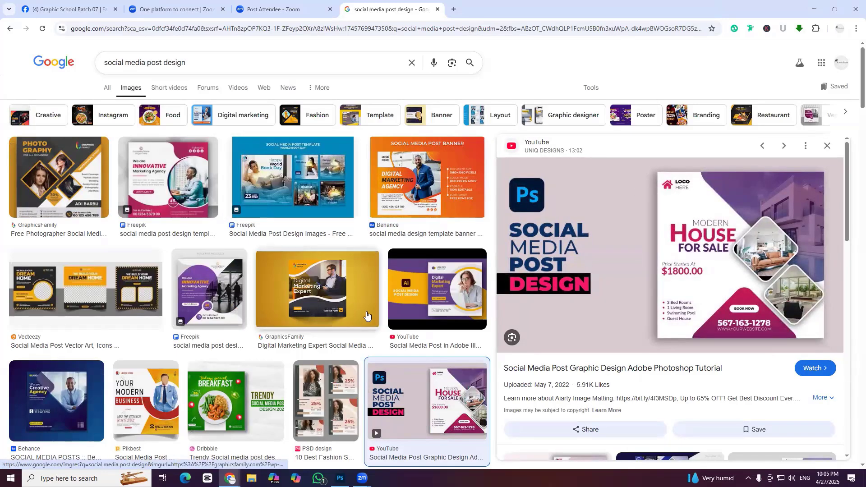
pyautogui.scroll(-2, 365, 314)
pyautogui.scroll(-3, 366, 312)
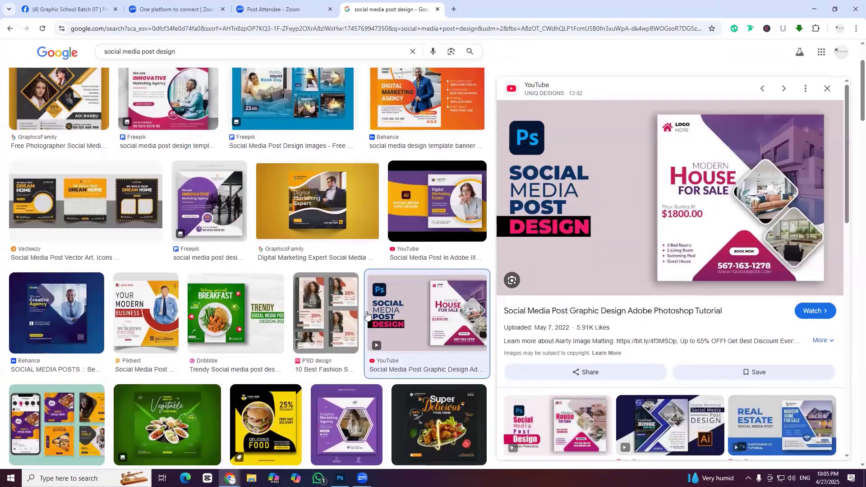
pyautogui.scroll(-3, 367, 315)
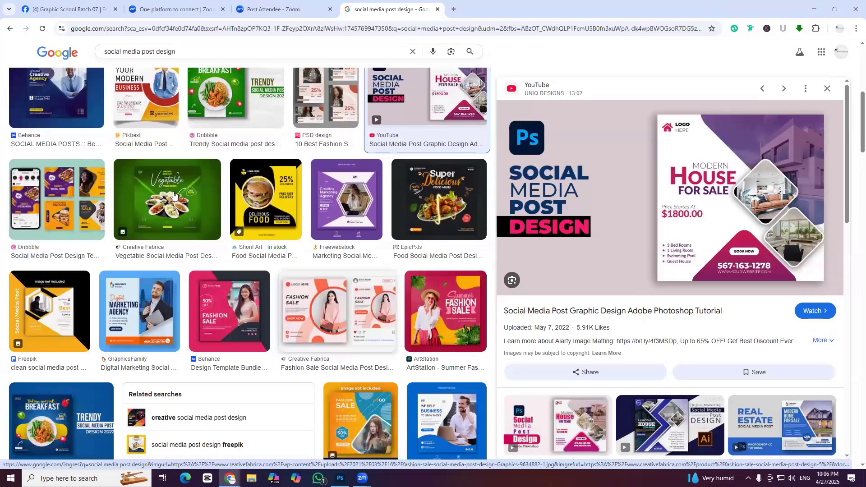
pyautogui.click(220, 144)
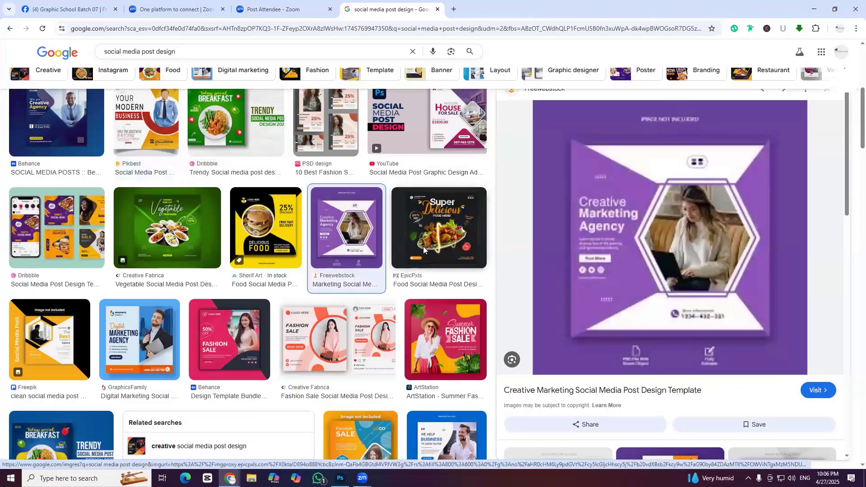
pyautogui.click(423, 246)
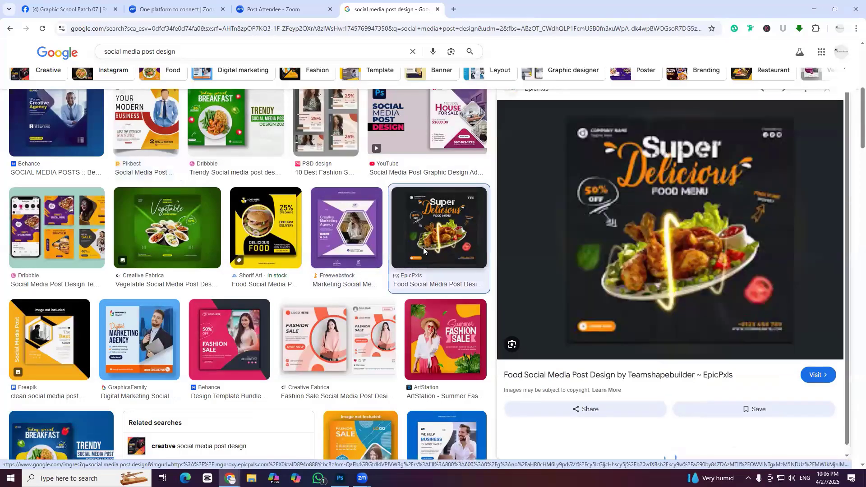
# Preview the Summer Fashion Sale, peach Fashion Sale, Big Sale clothing and Vacations travel post designs
pyautogui.click(422, 332)
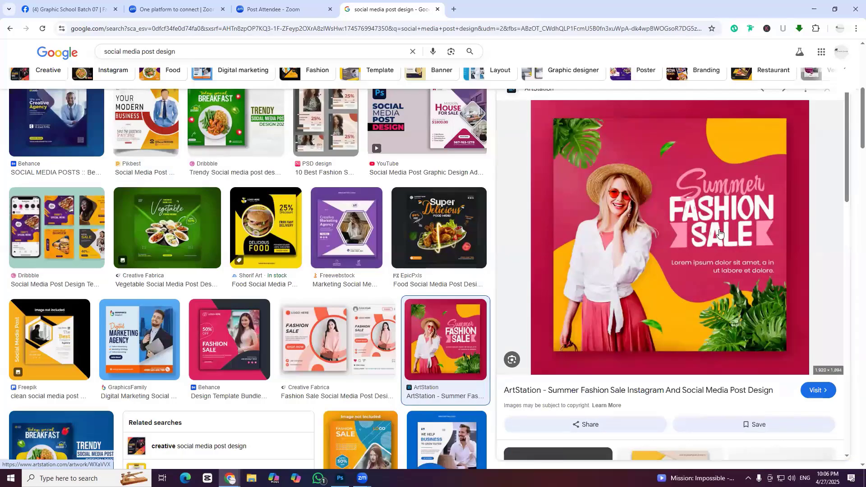
pyautogui.click(336, 332)
pyautogui.scroll(-3, 321, 383)
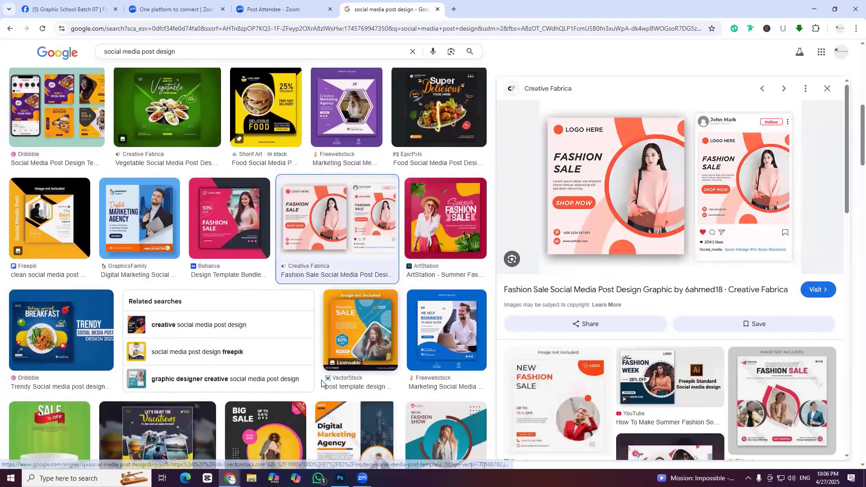
pyautogui.scroll(-1, 322, 384)
pyautogui.click(256, 392)
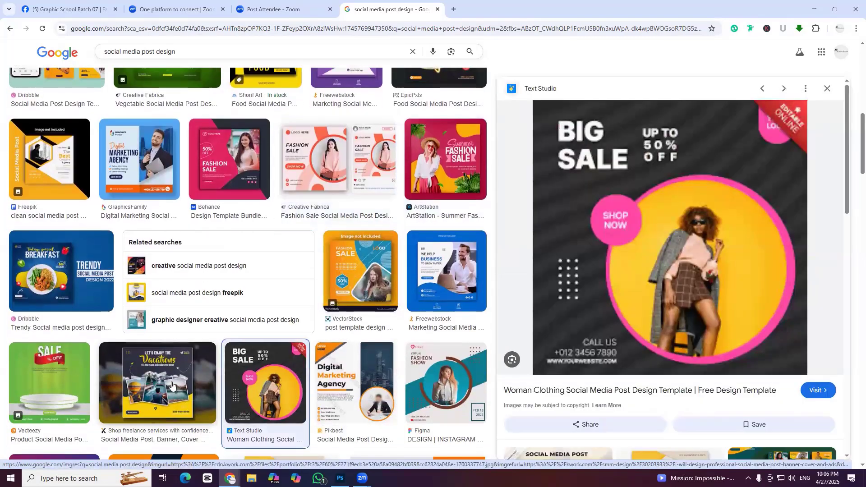
pyautogui.click(172, 385)
# Preview the GraphicRiver, Pinterest template, LinkedIn Digital Marketing Agency and Upwork corporate post designs further down the image results
pyautogui.scroll(-3, 176, 260)
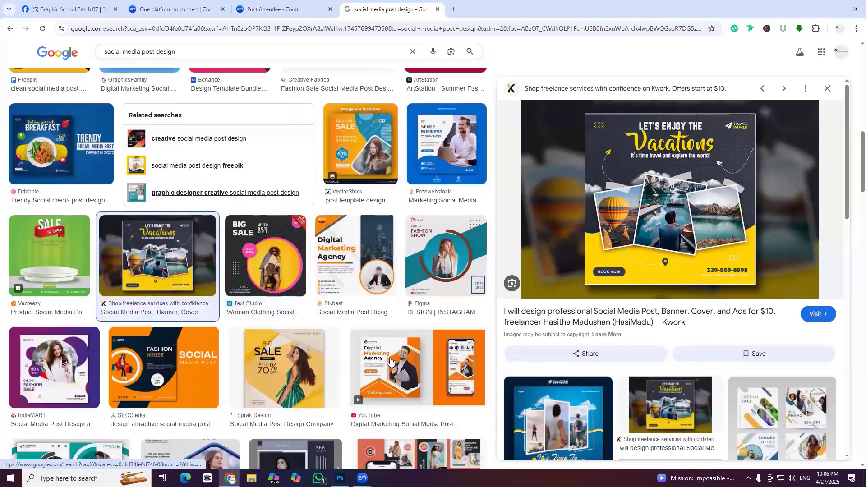
pyautogui.scroll(-2, 393, 388)
pyautogui.click(397, 409)
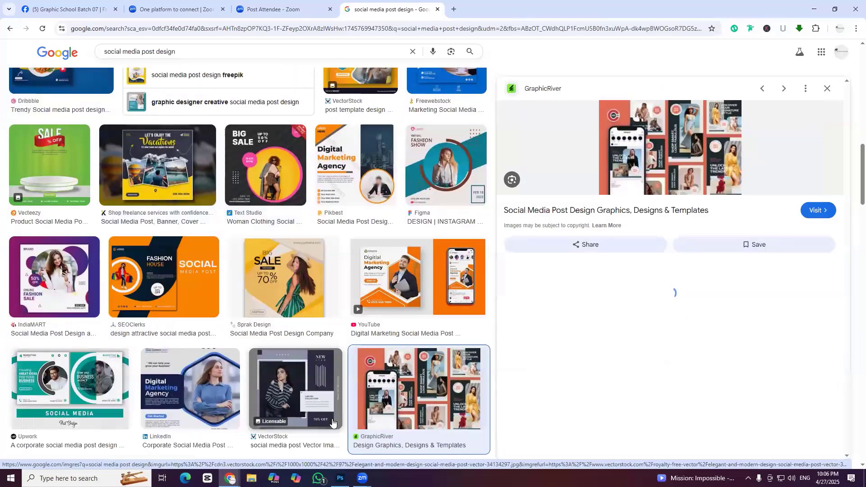
pyautogui.scroll(-1, 333, 423)
pyautogui.click(321, 454)
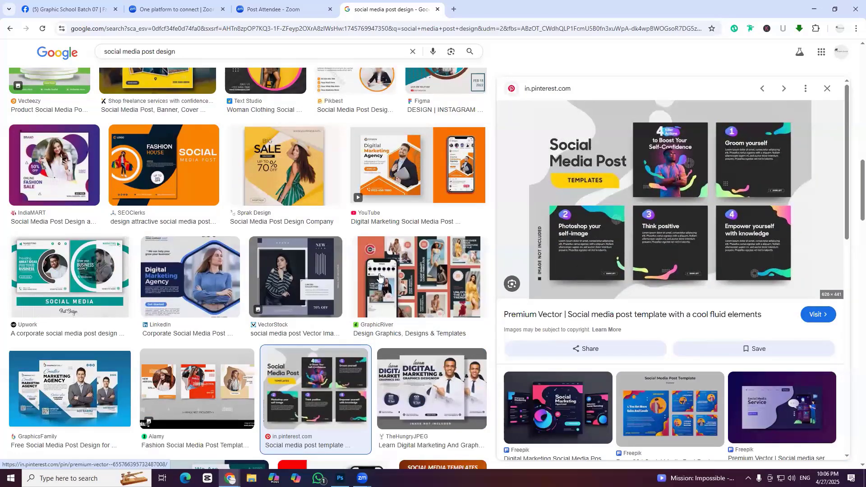
pyautogui.click(185, 291)
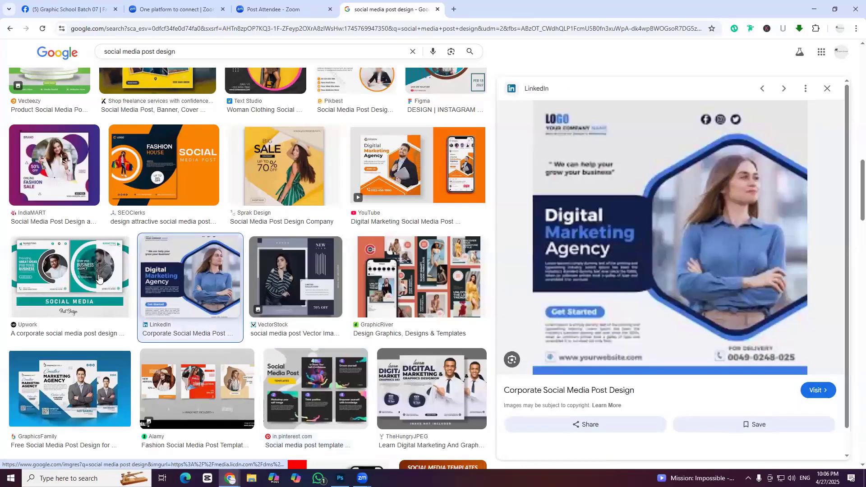
pyautogui.click(97, 278)
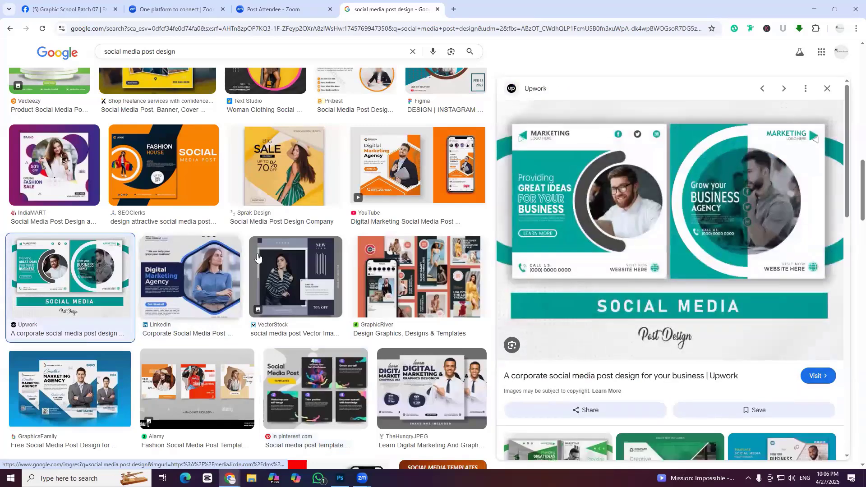
pyautogui.scroll(10, 287, 275)
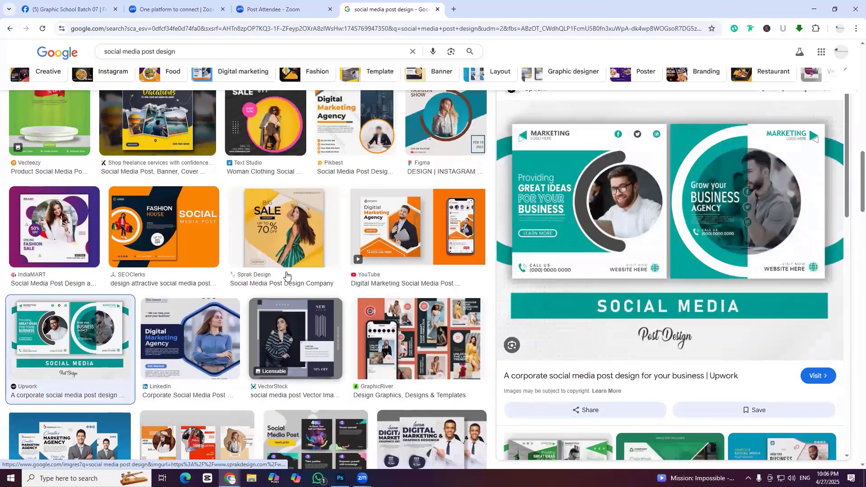
pyautogui.scroll(4, 253, 123)
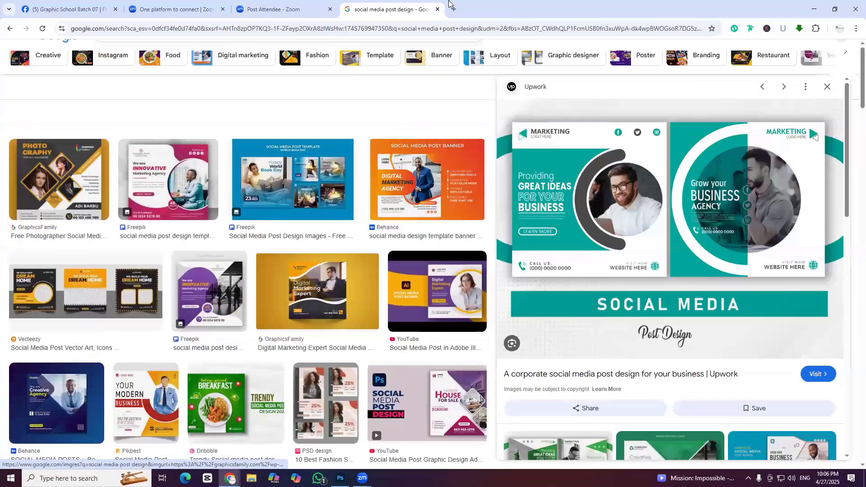
# Open the Behance home page, behance.net, in a new browser tab
pyautogui.click(455, 9)
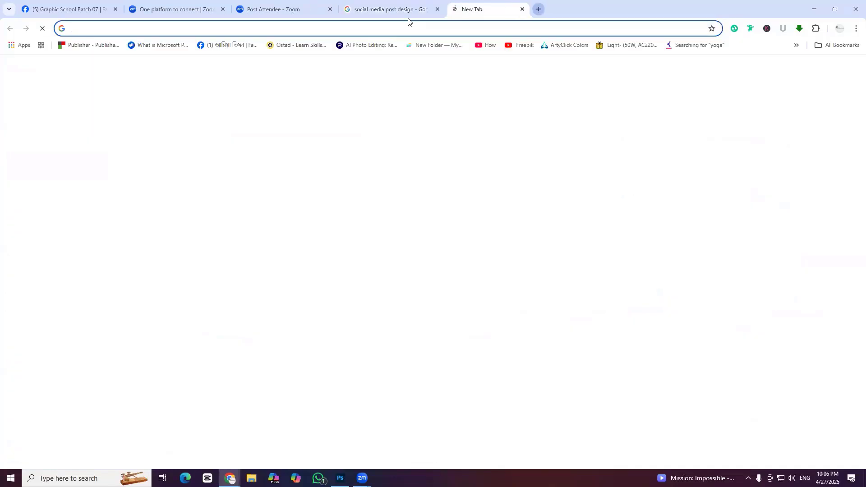
pyautogui.write('behance.net/rasel')
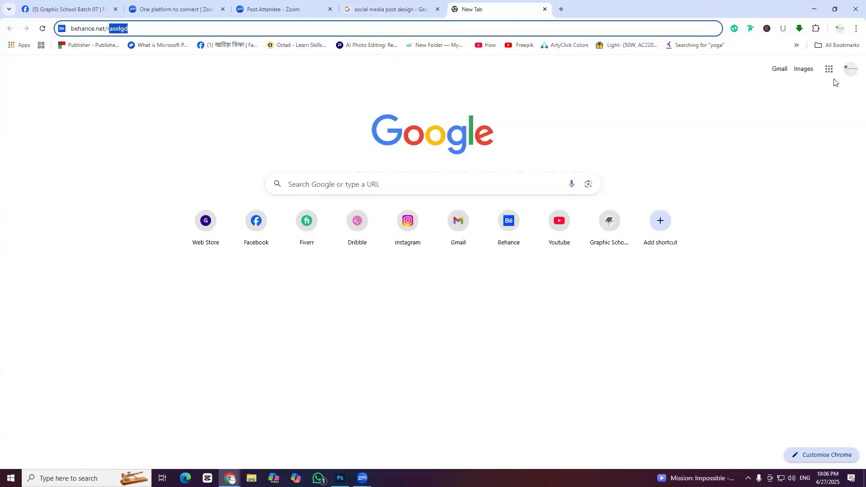
pyautogui.press('BackSpace')
pyautogui.press('BackSpace')
pyautogui.press('BackSpace')
pyautogui.press('BackSpace')
pyautogui.press('BackSpace')
pyautogui.press('BackSpace')
pyautogui.press('Return')
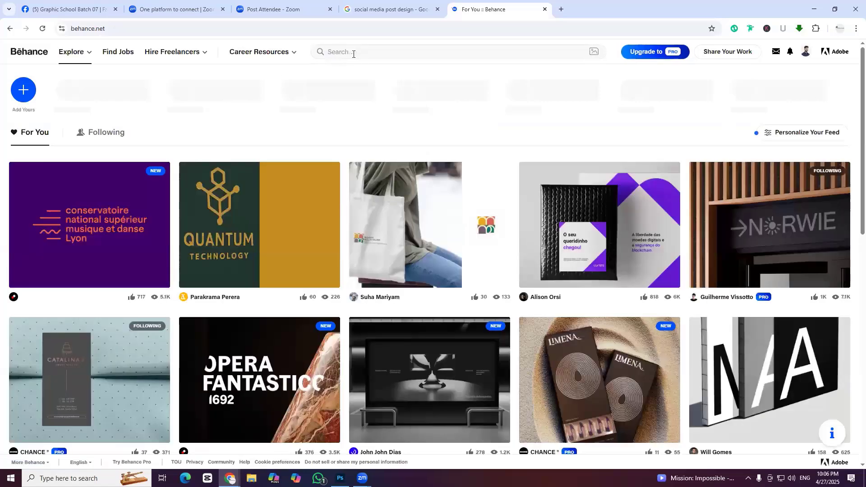
# Search Behance for the recent query "social media post design" and browse the project results
pyautogui.click(354, 53)
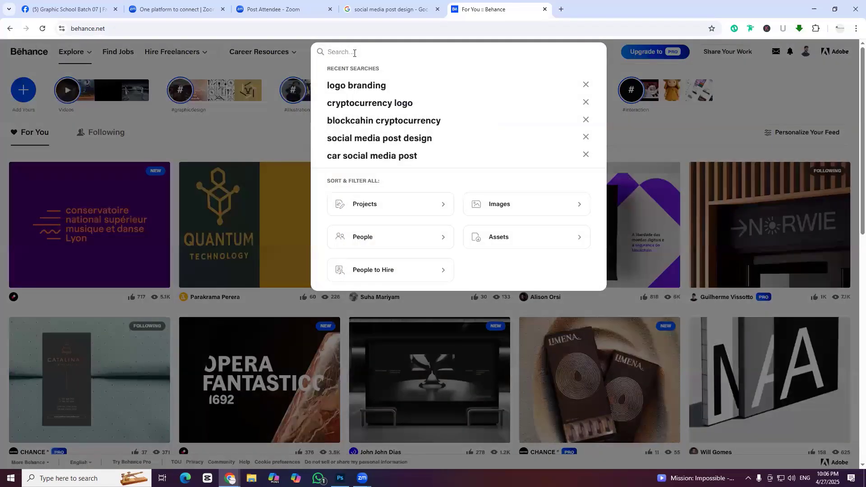
pyautogui.click(378, 139)
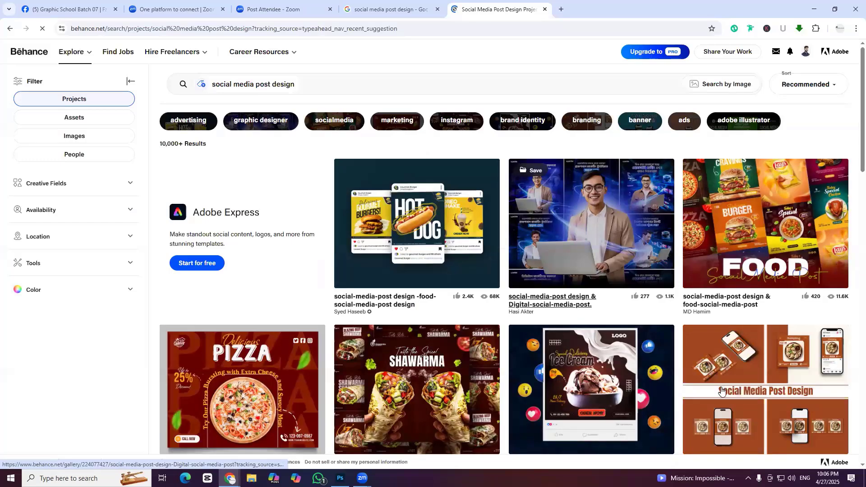
pyautogui.scroll(-2, 718, 388)
pyautogui.scroll(-5, 722, 392)
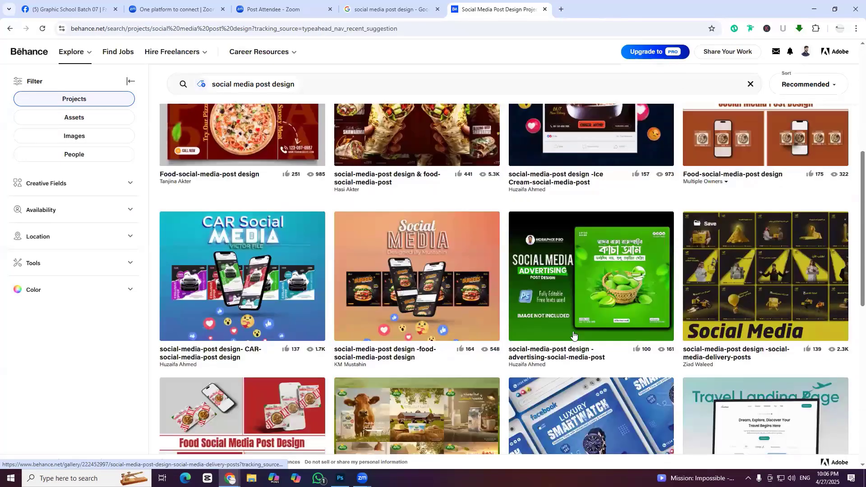
pyautogui.scroll(-7, 574, 335)
# Open the "Social Media Design | Carrossel" project and examine its purple-themed carousel post designs down to the final overview grid
pyautogui.click(662, 391)
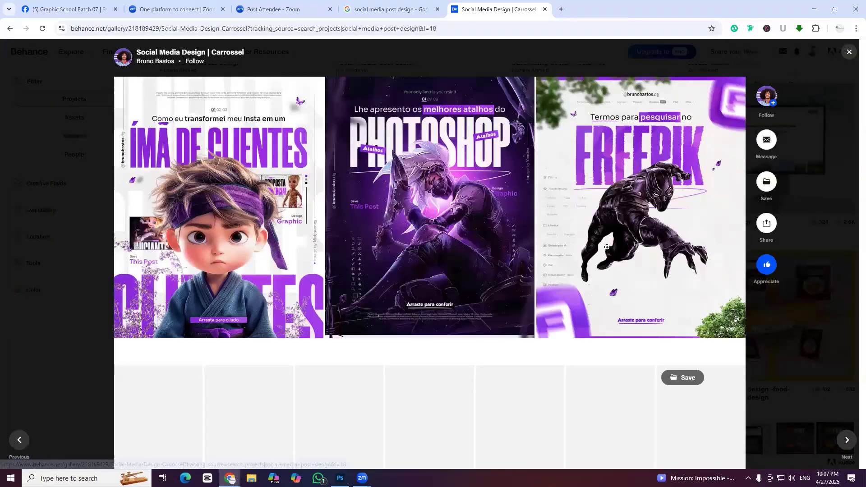
pyautogui.scroll(-4, 606, 247)
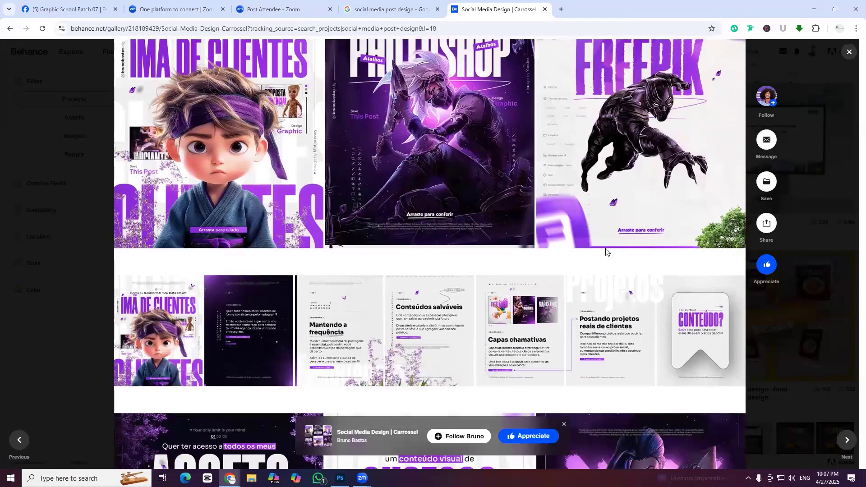
pyautogui.scroll(-5, 656, 314)
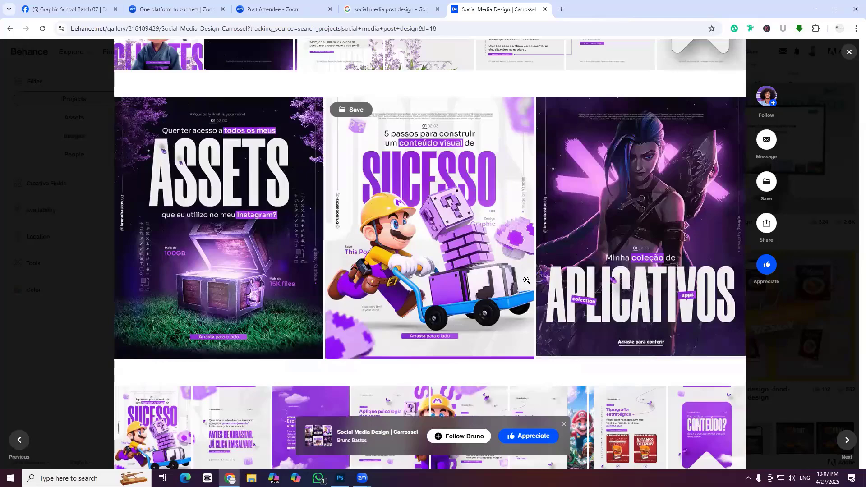
pyautogui.scroll(-3, 451, 307)
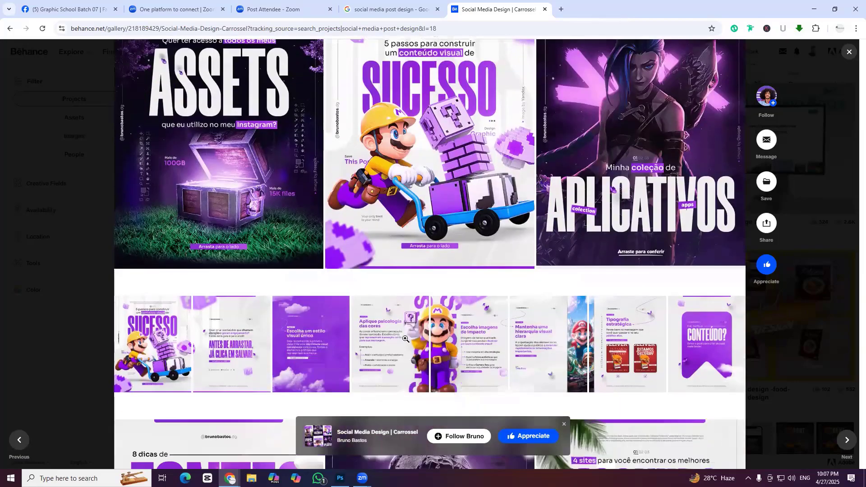
pyautogui.scroll(-5, 478, 309)
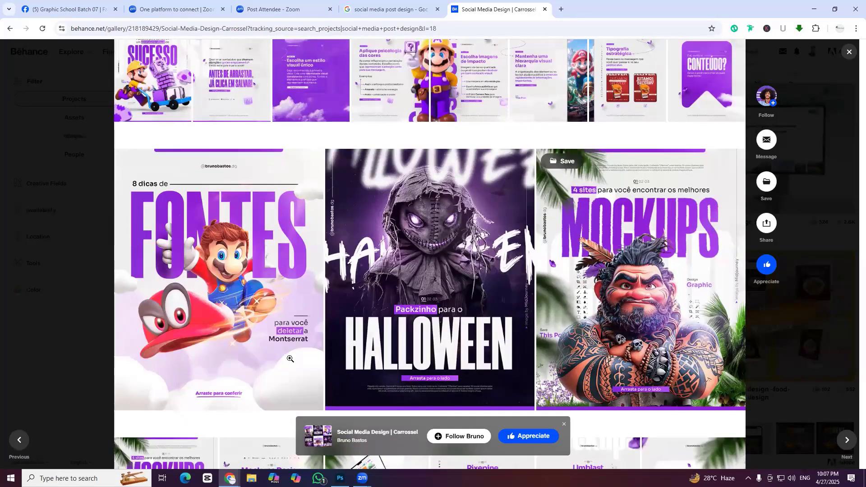
pyautogui.scroll(-4, 426, 336)
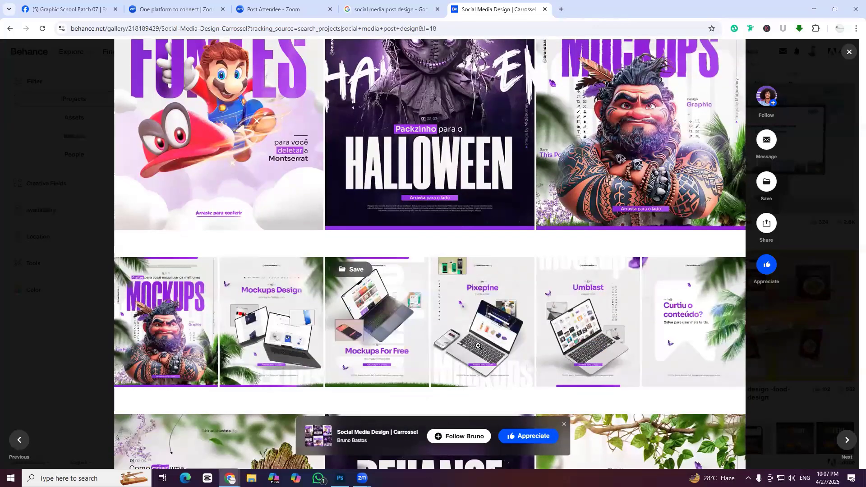
pyautogui.scroll(-6, 436, 337)
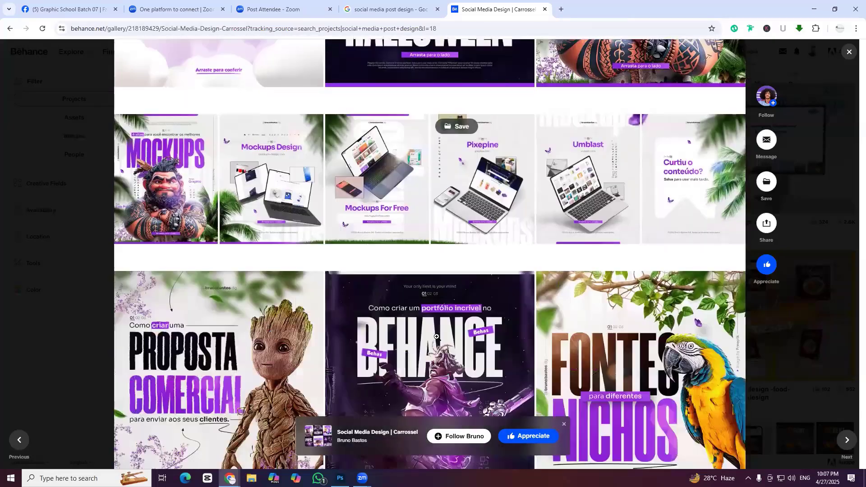
pyautogui.scroll(-6, 436, 337)
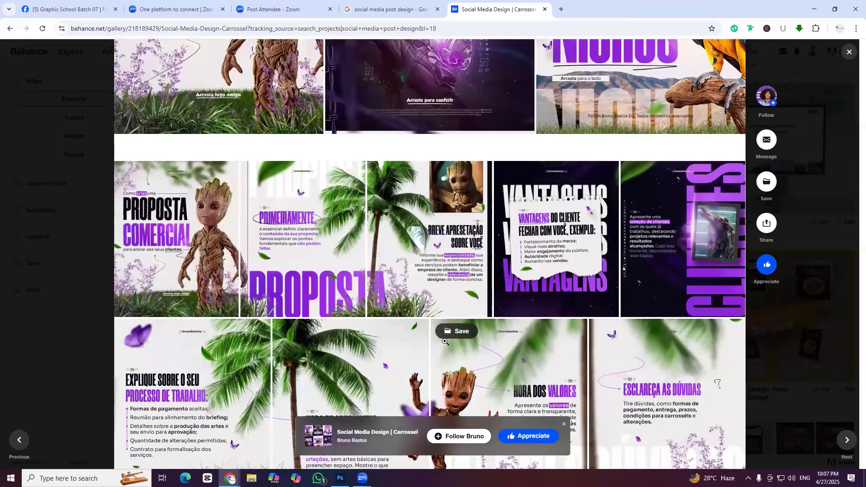
pyautogui.scroll(-4, 434, 337)
pyautogui.scroll(-4, 607, 308)
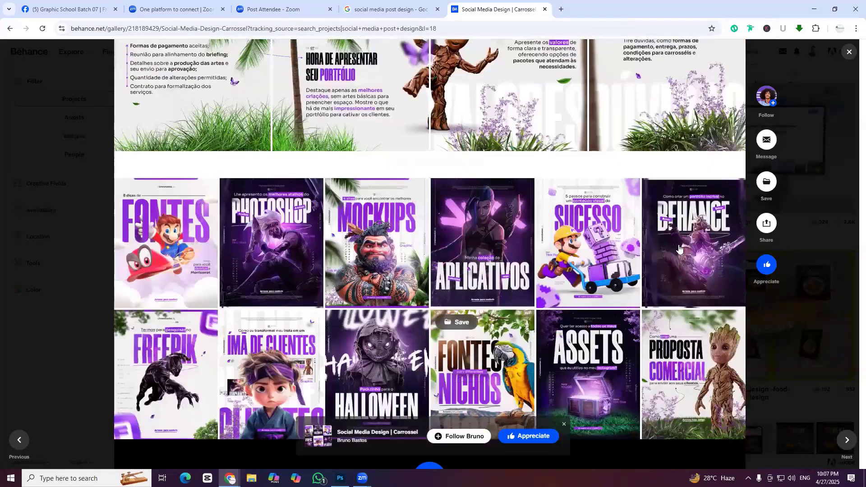
# Compare the "Social Media Design | Carrossel" posts with the Google image results, re-examine them up to the Fontes, Halloween and Mockups row, and close the project
pyautogui.scroll(4, 608, 307)
pyautogui.scroll(1, 606, 308)
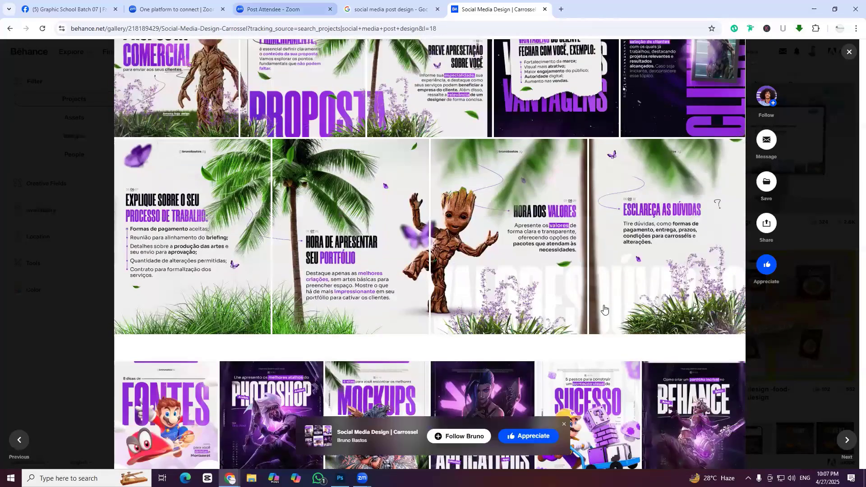
pyautogui.hotkey('ctrl', 'shift', 'Tab')
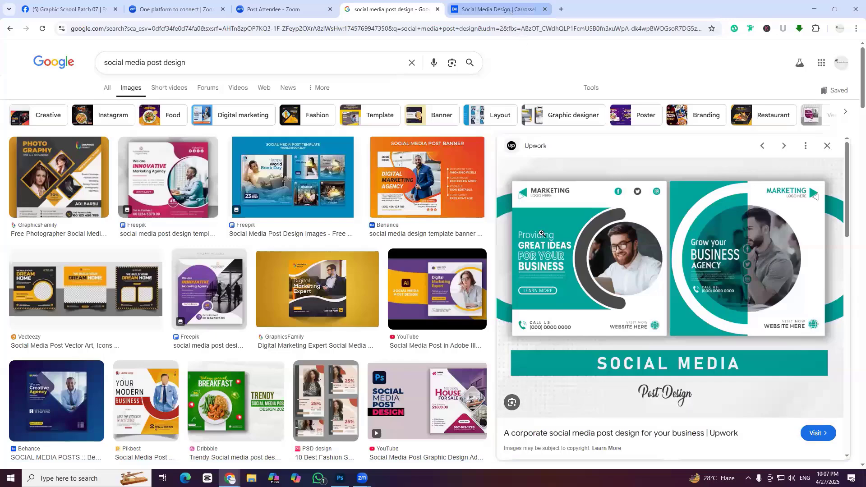
pyautogui.hotkey('ctrl', 'Tab')
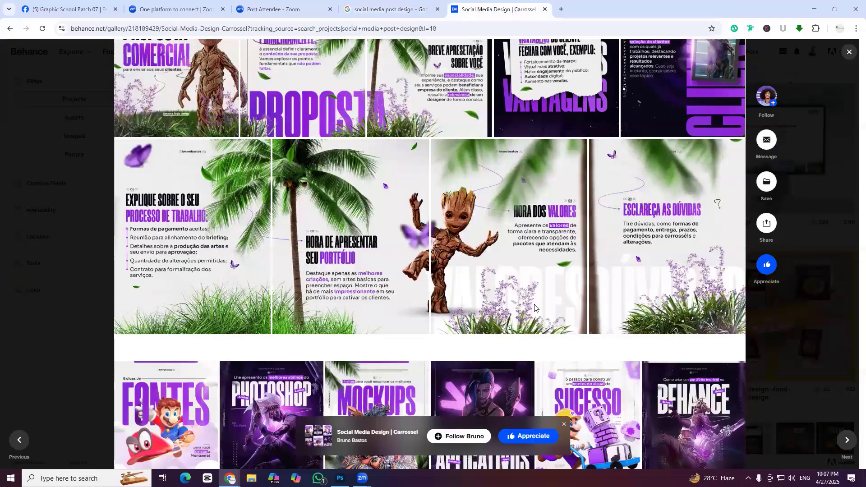
pyautogui.scroll(5, 533, 302)
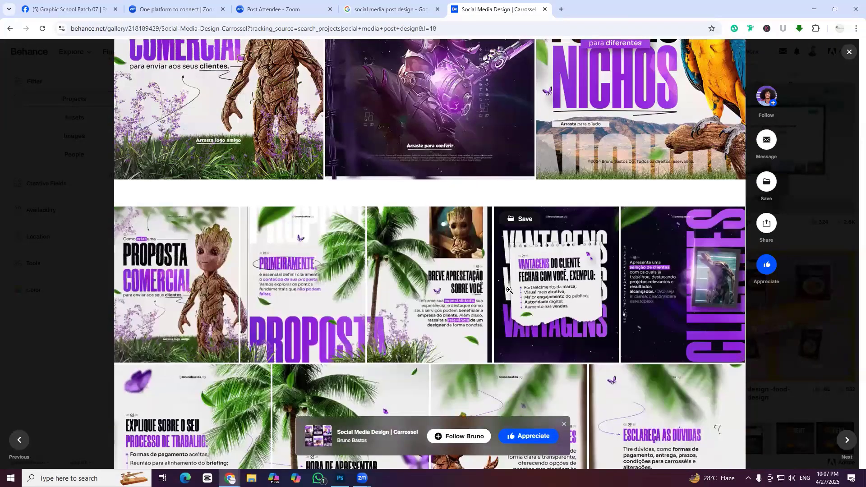
pyautogui.scroll(6, 510, 291)
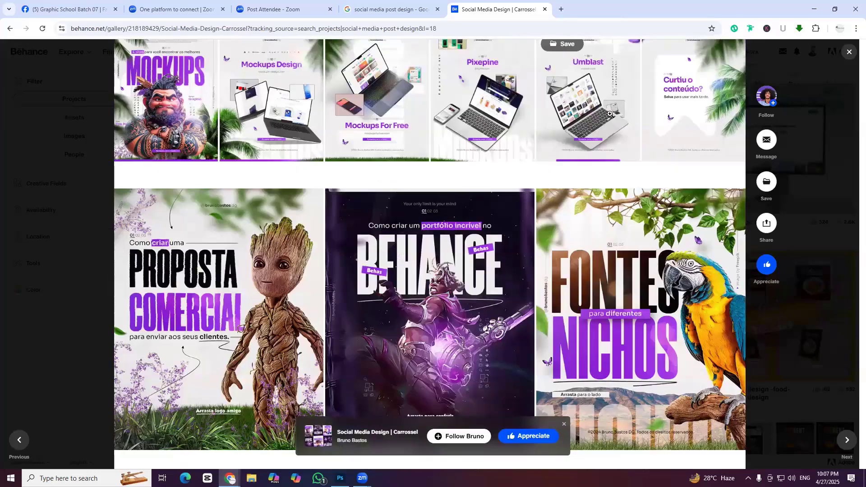
pyautogui.scroll(3, 573, 279)
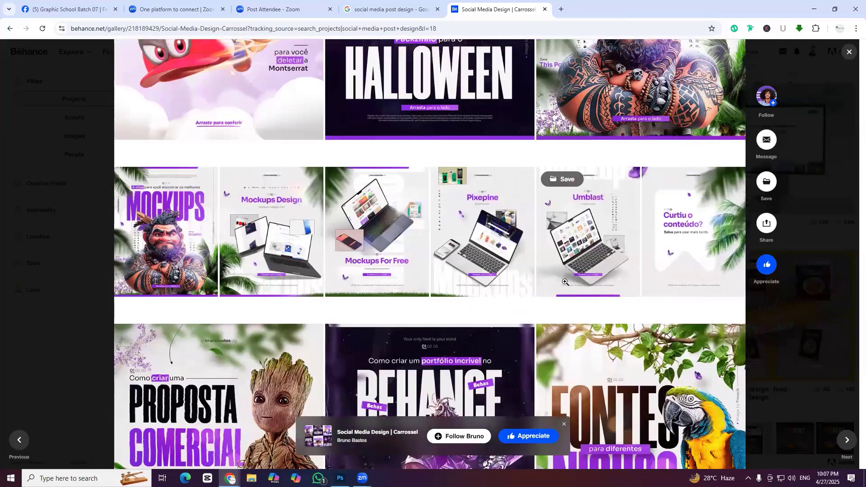
pyautogui.scroll(3, 627, 269)
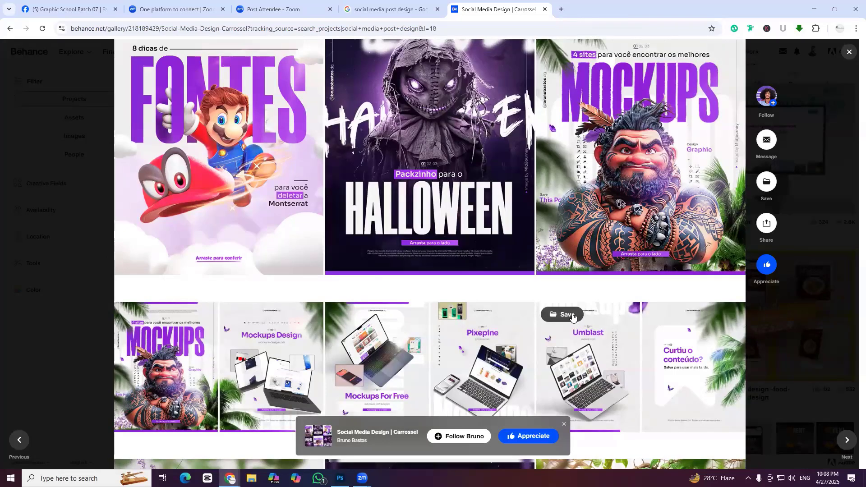
pyautogui.scroll(1, 568, 314)
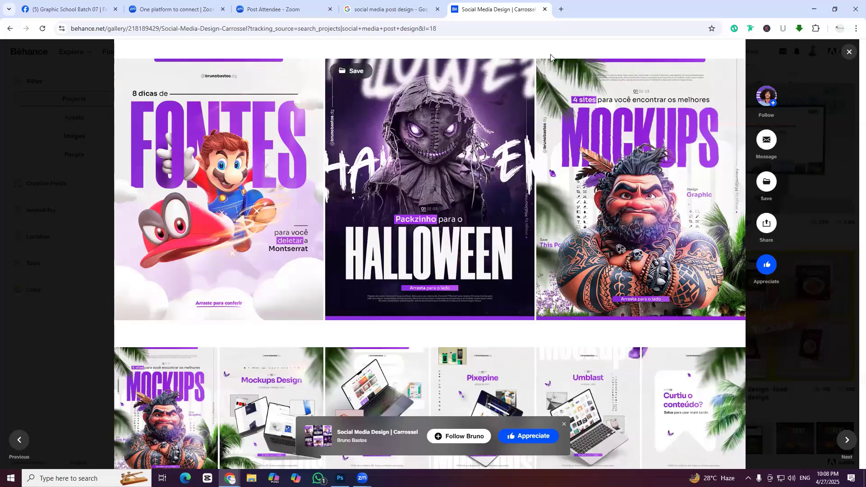
pyautogui.click(833, 174)
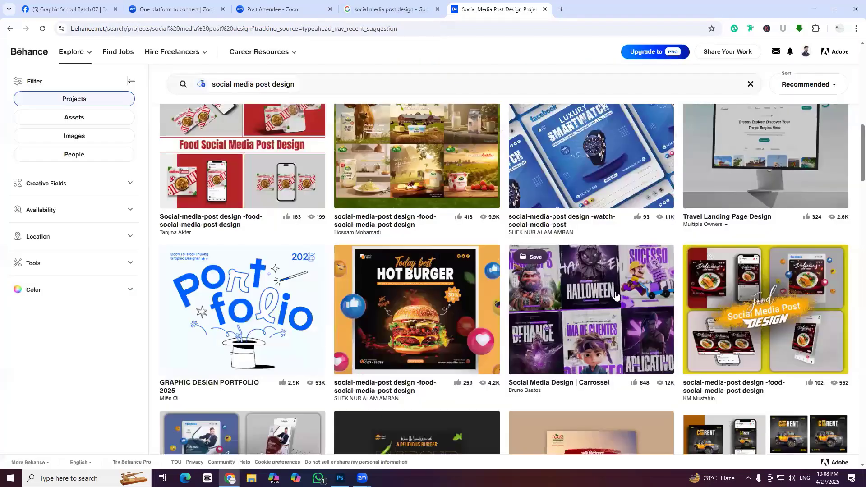
# Browse the Behance "social media post design" results further down, past the food, product and real estate posts to the green supplement project
pyautogui.scroll(-3, 721, 354)
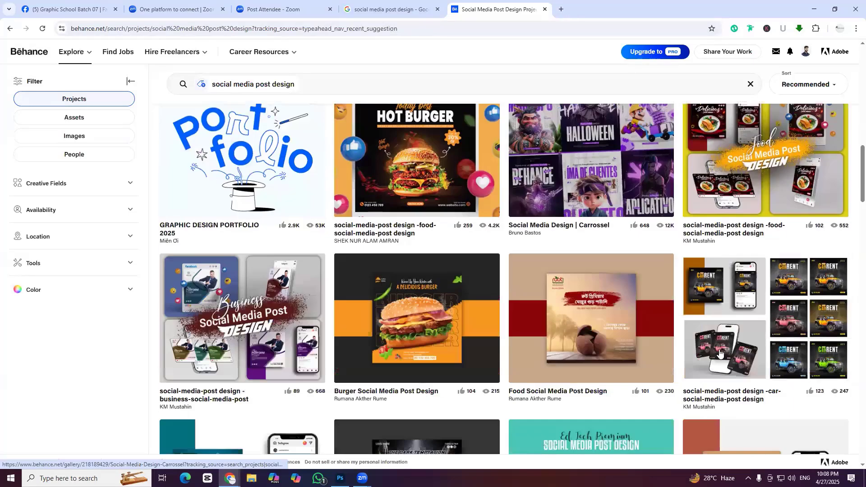
pyautogui.scroll(-4, 720, 355)
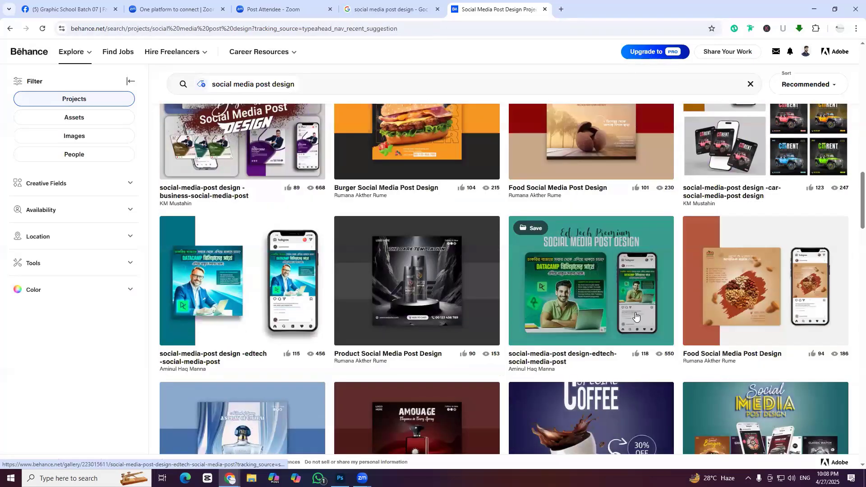
pyautogui.scroll(-8, 633, 320)
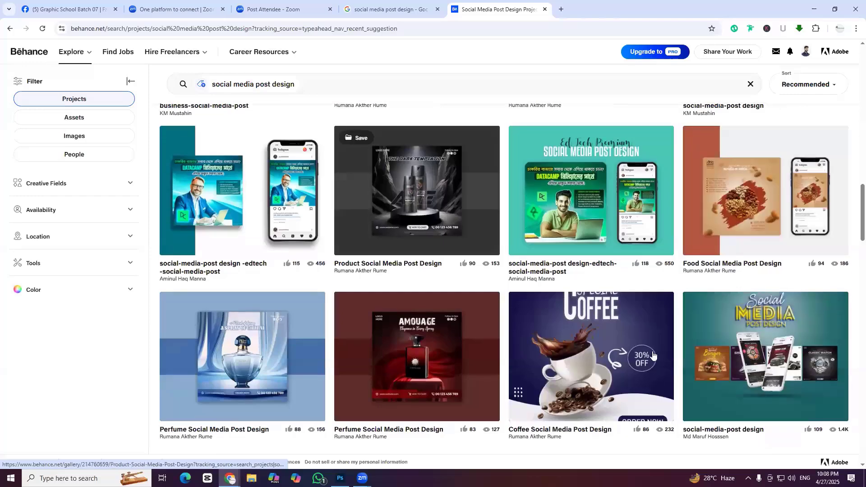
pyautogui.scroll(-9, 653, 377)
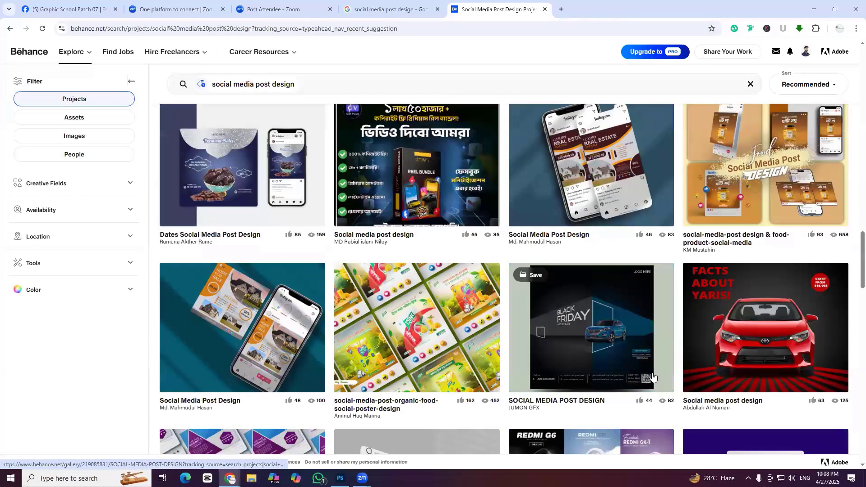
pyautogui.scroll(-4, 652, 383)
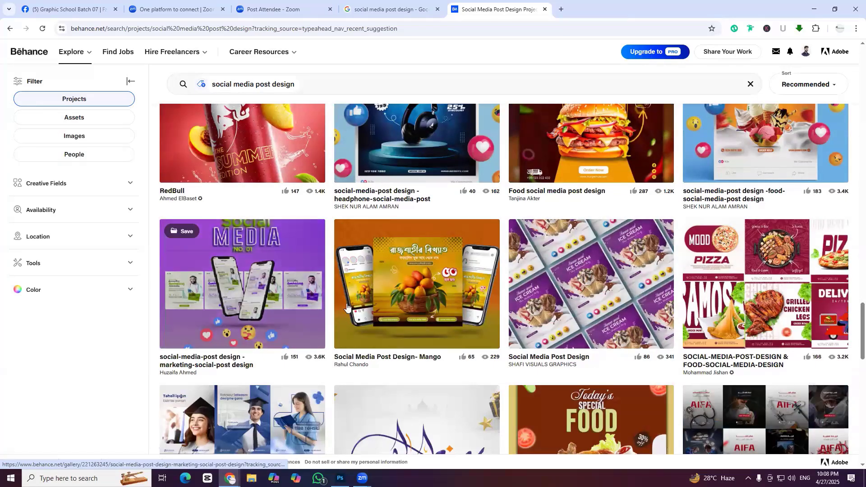
pyautogui.scroll(-2, 586, 293)
pyautogui.scroll(-2, 585, 415)
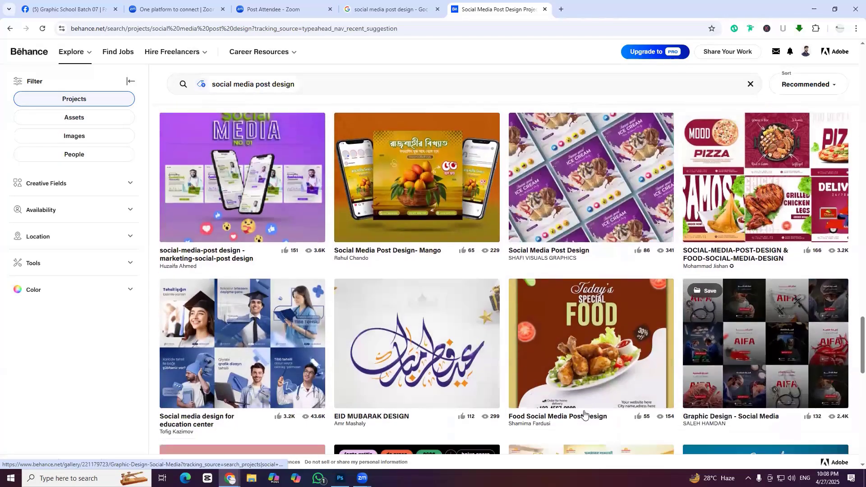
pyautogui.scroll(-6, 584, 414)
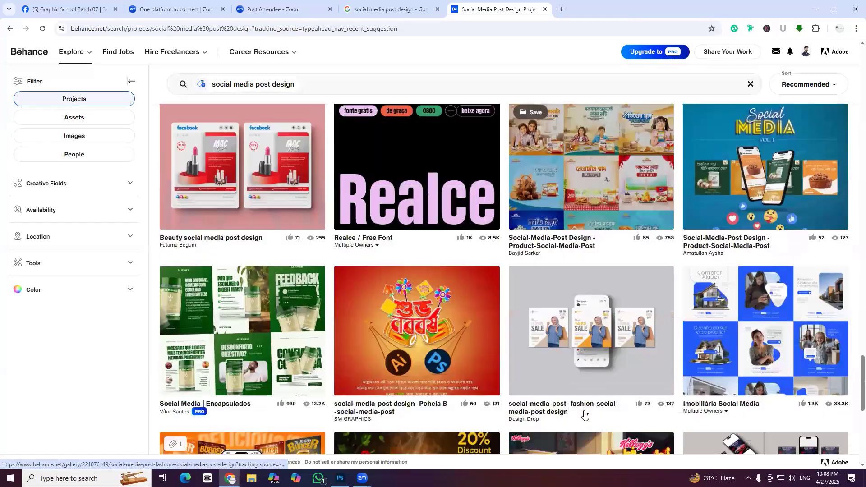
pyautogui.scroll(-1, 172, 234)
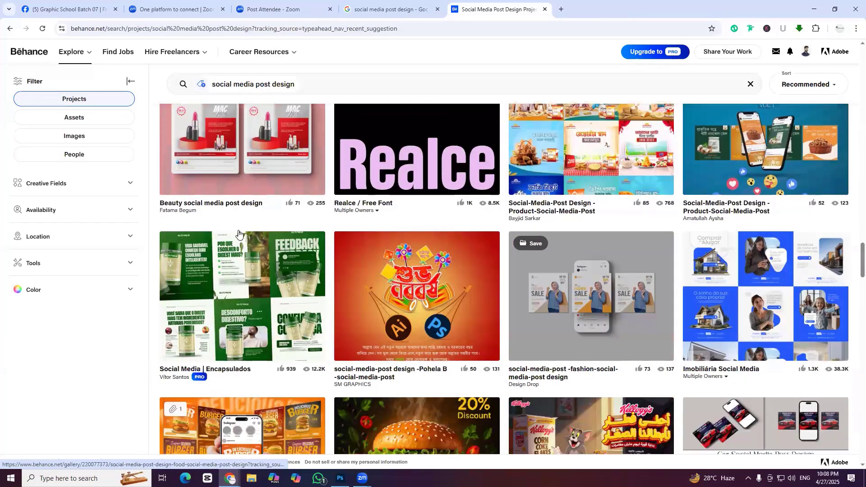
pyautogui.scroll(-1, 533, 221)
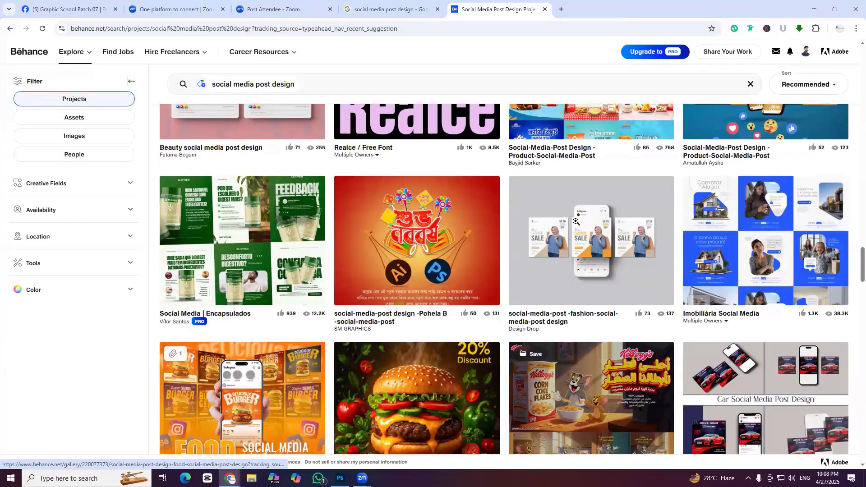
# Open the "Social Media | Encapsulados" project, examine its green Alivmed supplement posts to the end, and close it
pyautogui.click(242, 239)
pyautogui.scroll(-12, 577, 303)
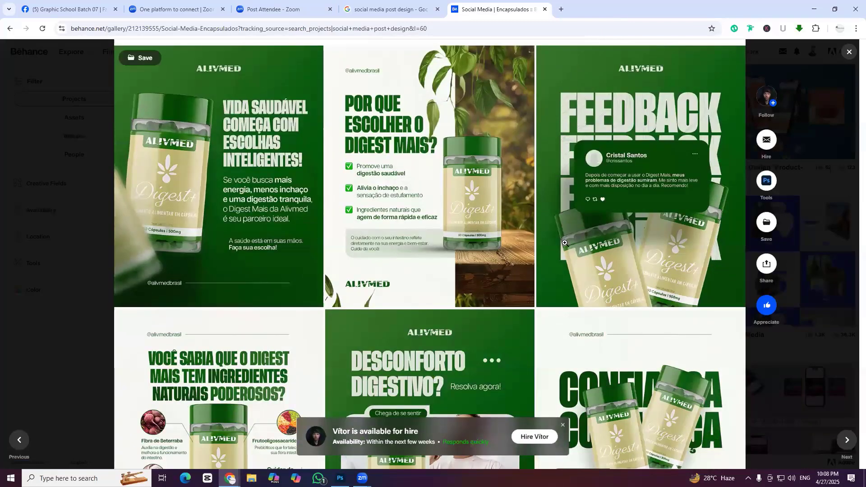
pyautogui.scroll(-5, 406, 246)
pyautogui.scroll(-4, 793, 282)
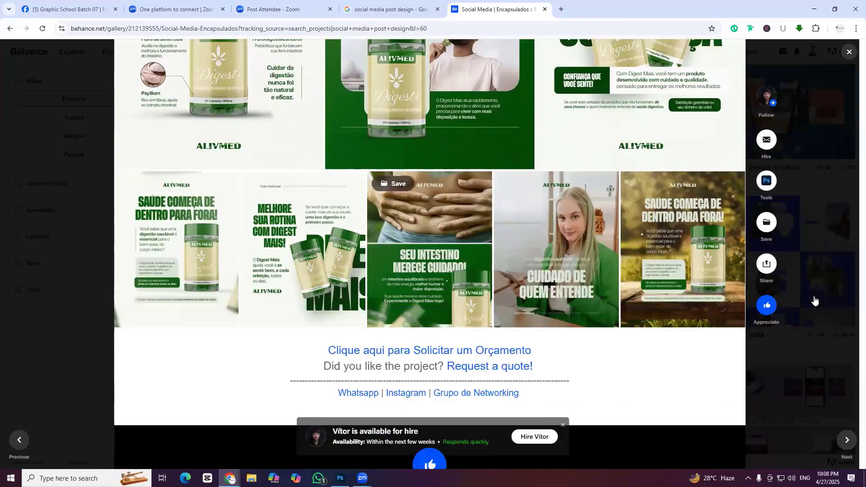
pyautogui.press('Escape')
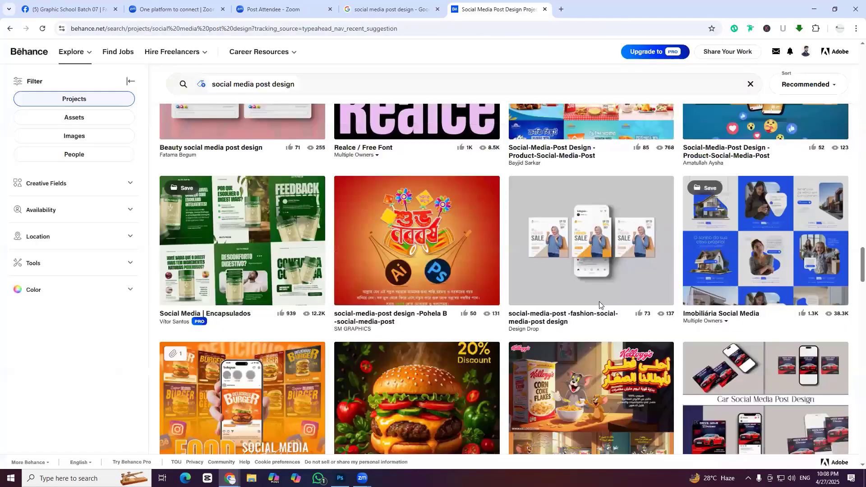
# Open the "Social Media | Academia" project further down the results and examine its green and blue Fastfit gym posts
pyautogui.scroll(-3, 591, 277)
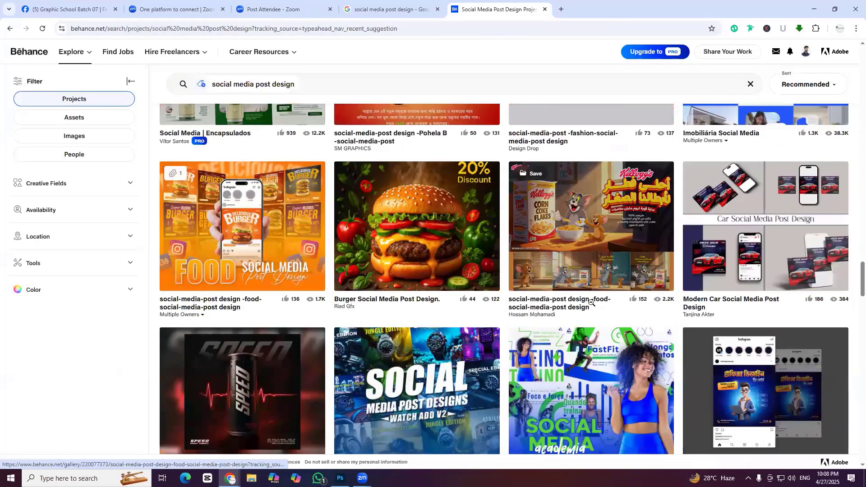
pyautogui.click(697, 328)
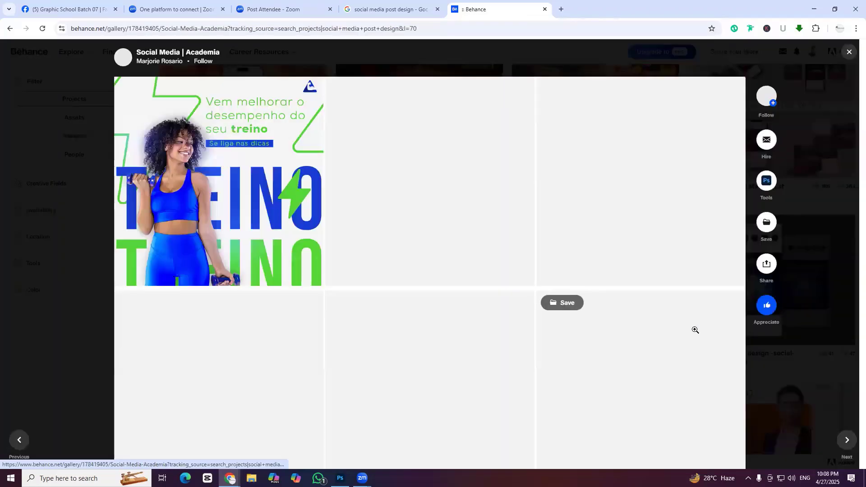
pyautogui.scroll(-1, 695, 330)
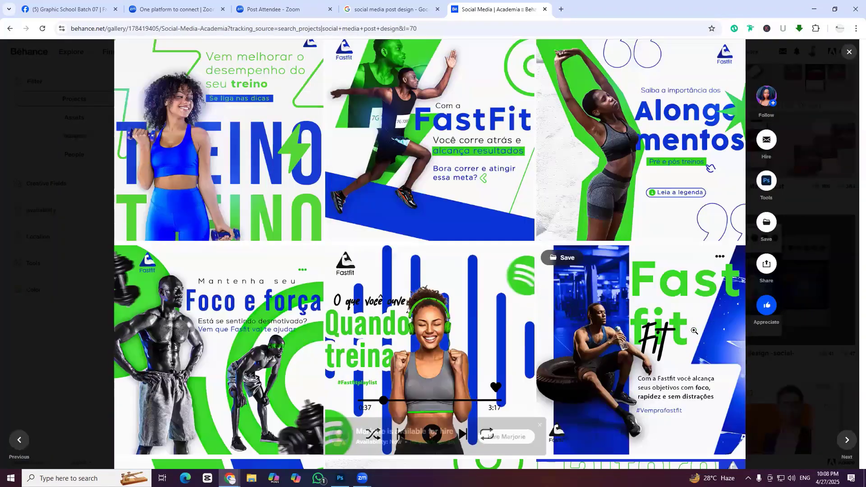
pyautogui.scroll(-3, 694, 331)
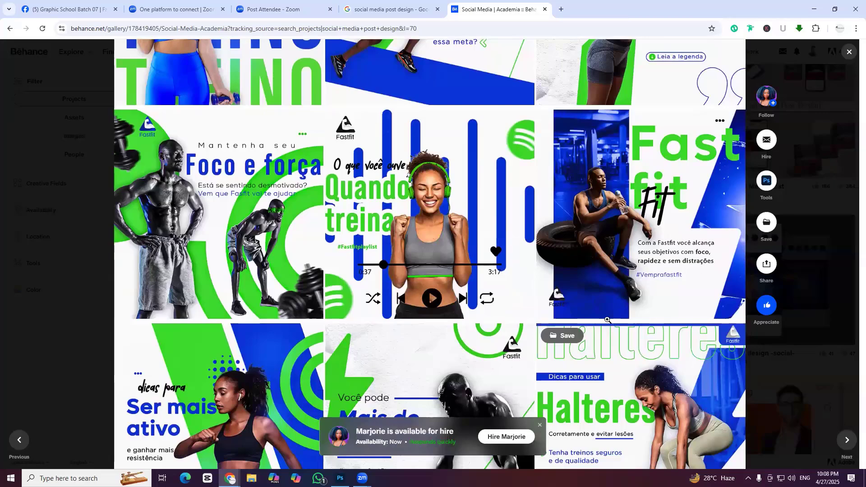
pyautogui.scroll(-7, 608, 320)
pyautogui.scroll(5, 437, 176)
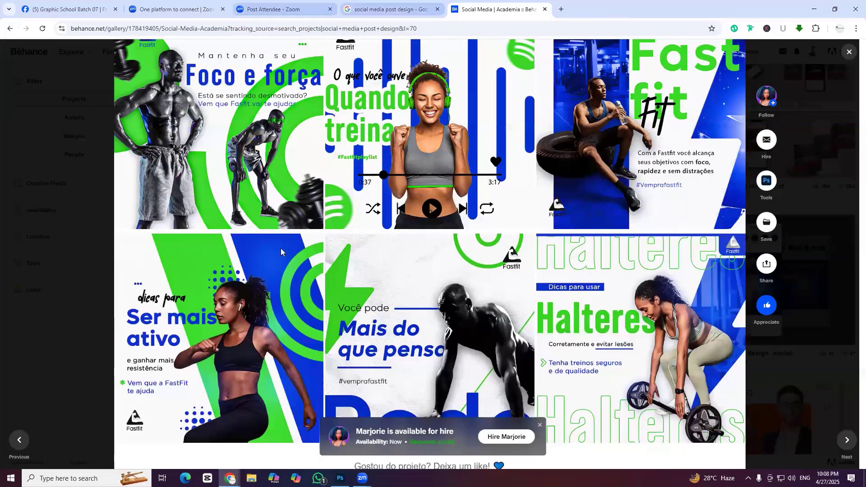
# Compare the Fastfit gym posts with the Google image results for social media post design, review the remaining posts, and close the project
pyautogui.hotkey('ctrl', 'shift', 'Tab')
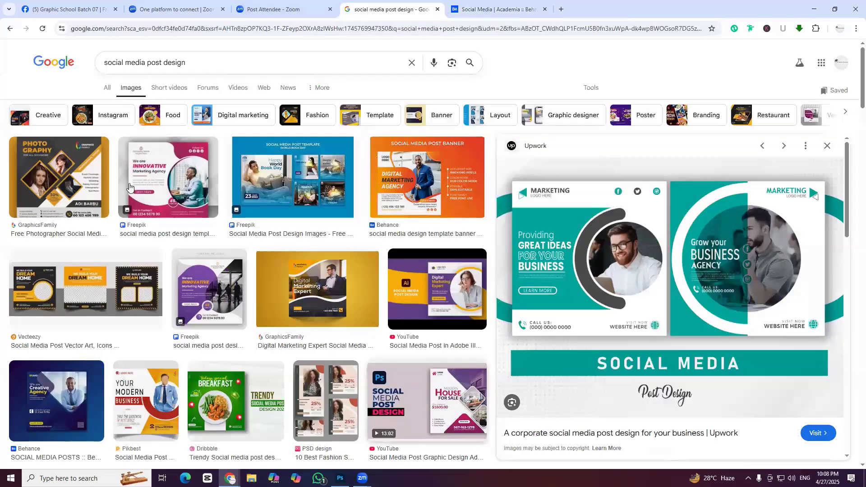
pyautogui.scroll(-5, 130, 187)
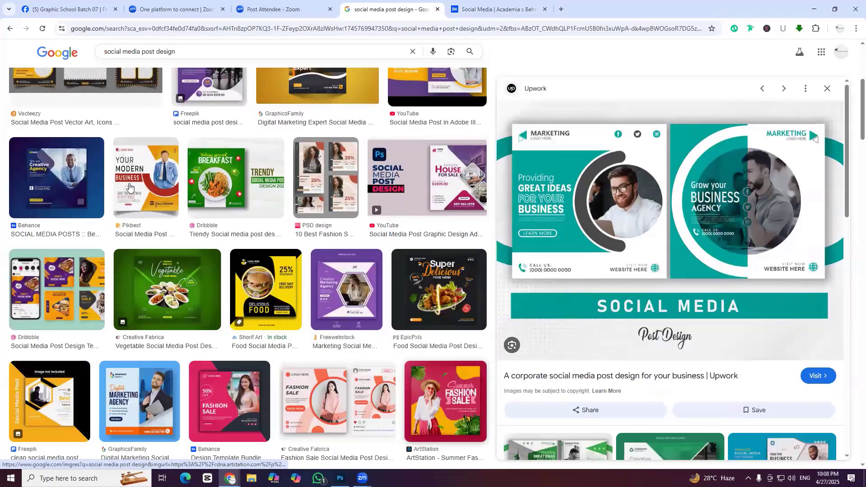
pyautogui.click(128, 172)
pyautogui.hotkey('ctrl', 'Tab')
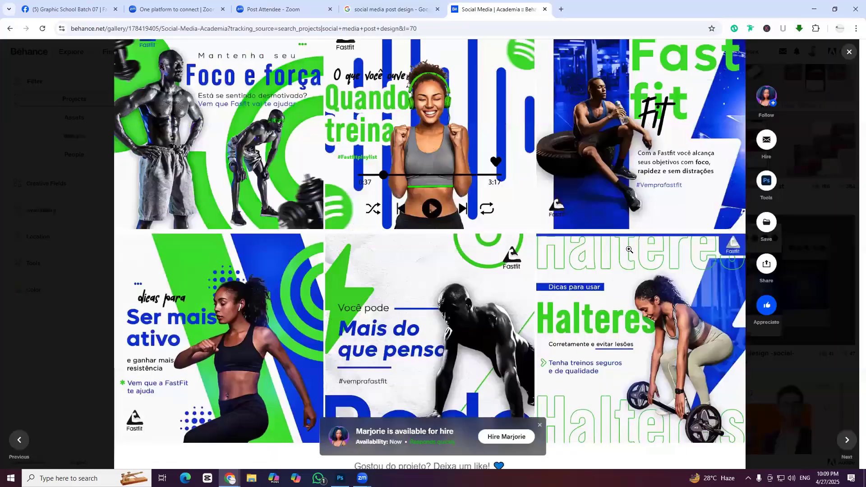
pyautogui.scroll(1, 630, 249)
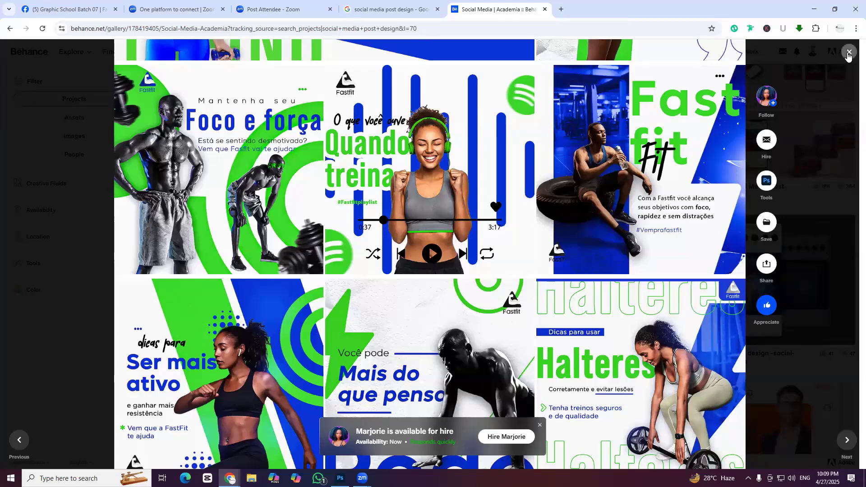
pyautogui.scroll(-3, 568, 432)
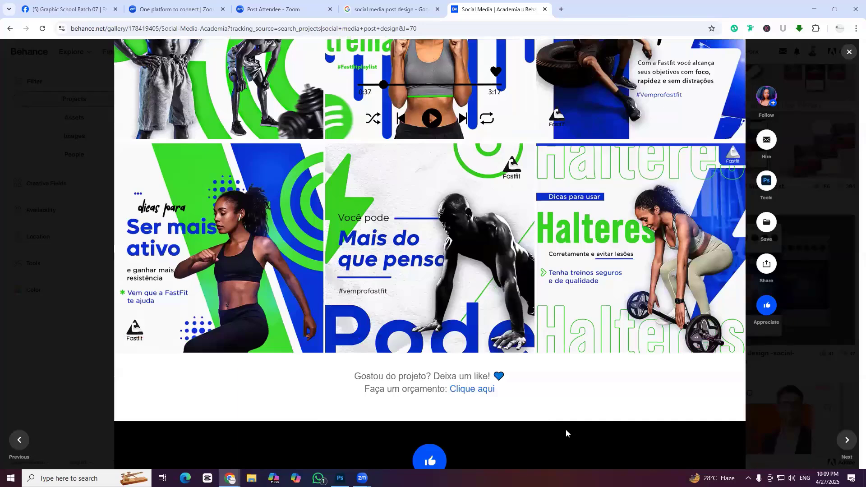
pyautogui.moveTo(714, 244)
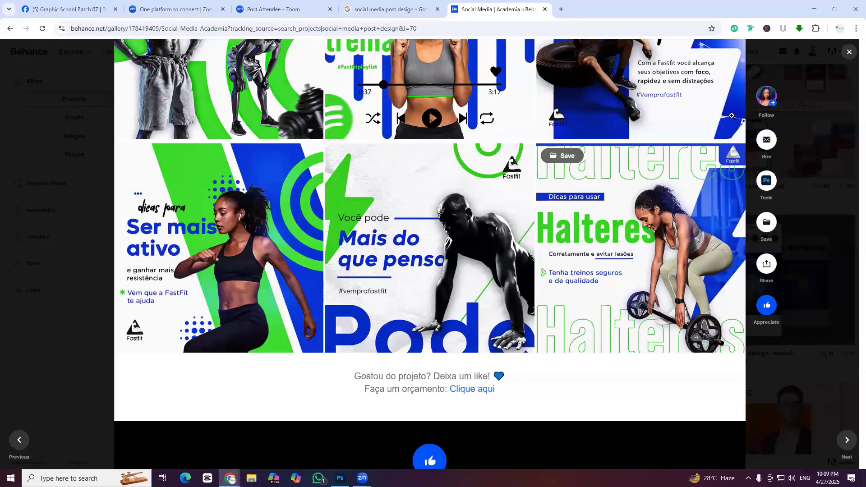
pyautogui.click(850, 53)
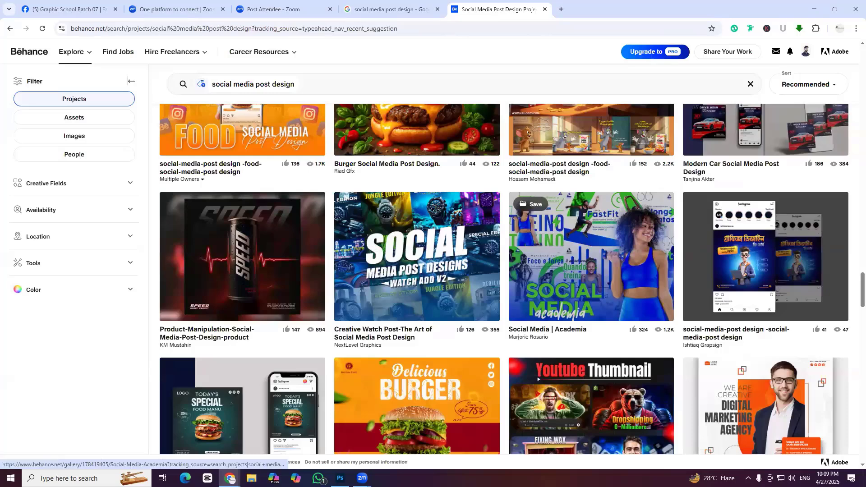
# Search Google Images for "carousel design" in a new browser tab
pyautogui.click(556, 5)
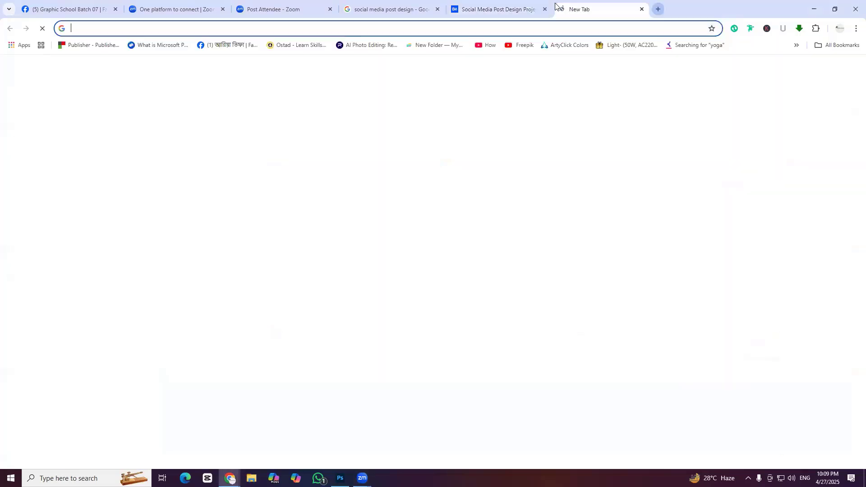
pyautogui.write('caros')
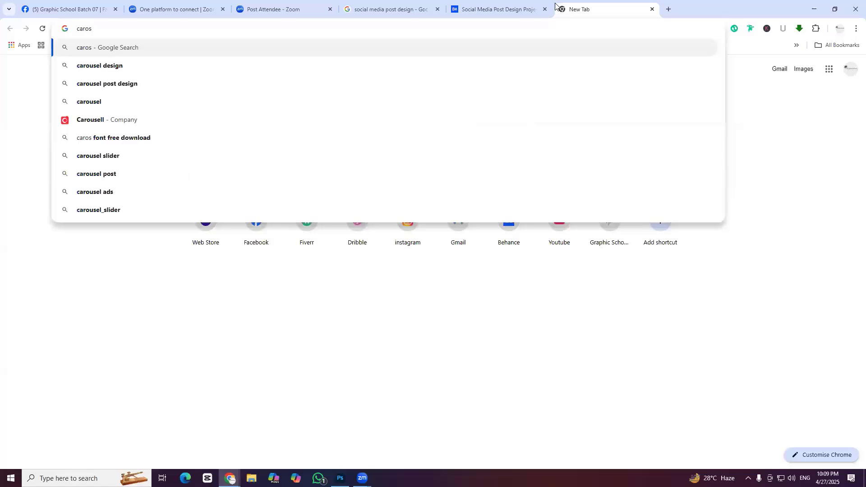
pyautogui.press('Down')
pyautogui.press('Return')
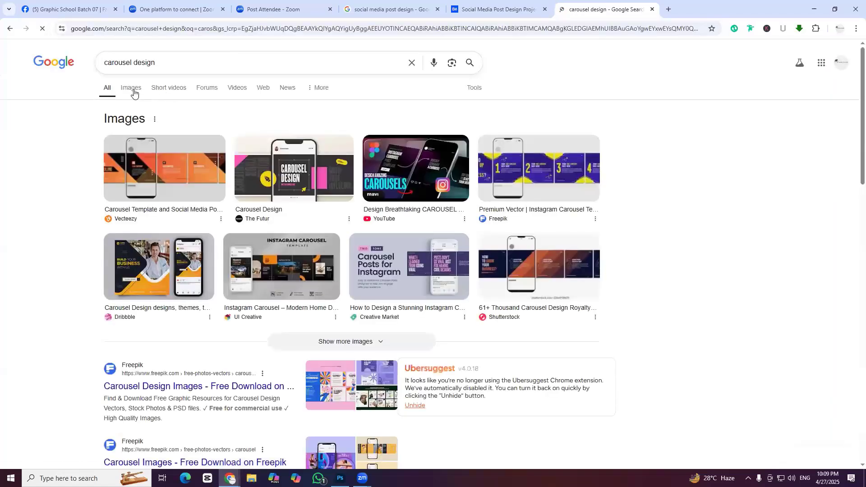
pyautogui.click(132, 88)
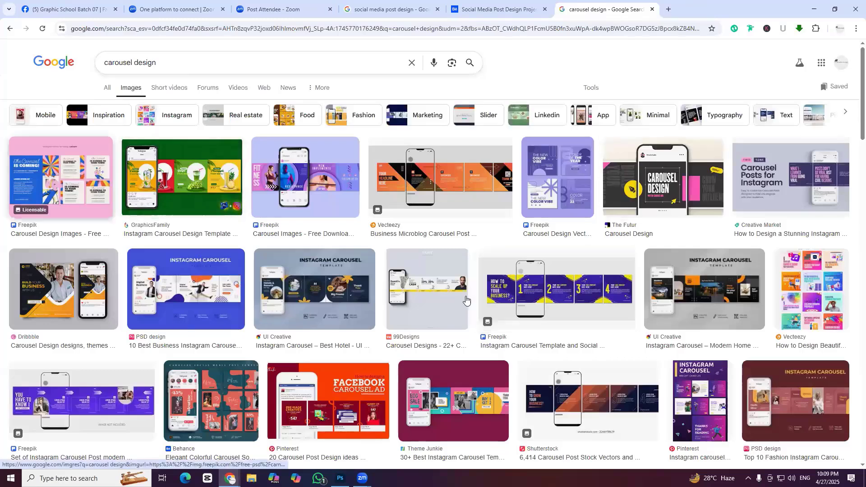
# Browse the carousel design image results, examining the Pinterest Facebook carousel ad, and preview the 99Designs carousel example
pyautogui.scroll(-2, 343, 316)
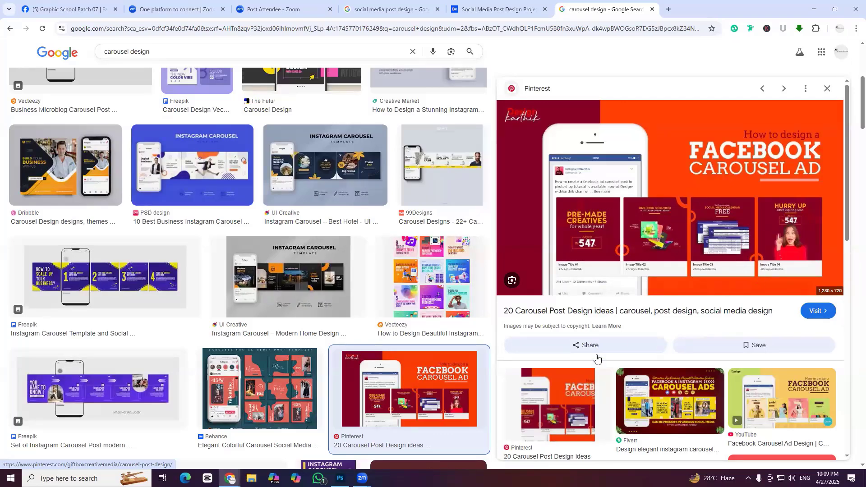
pyautogui.scroll(1, 383, 307)
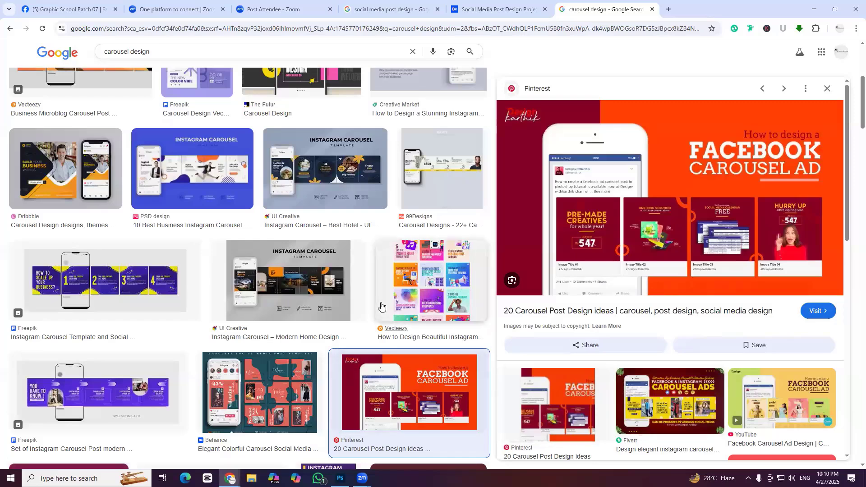
pyautogui.scroll(5, 381, 307)
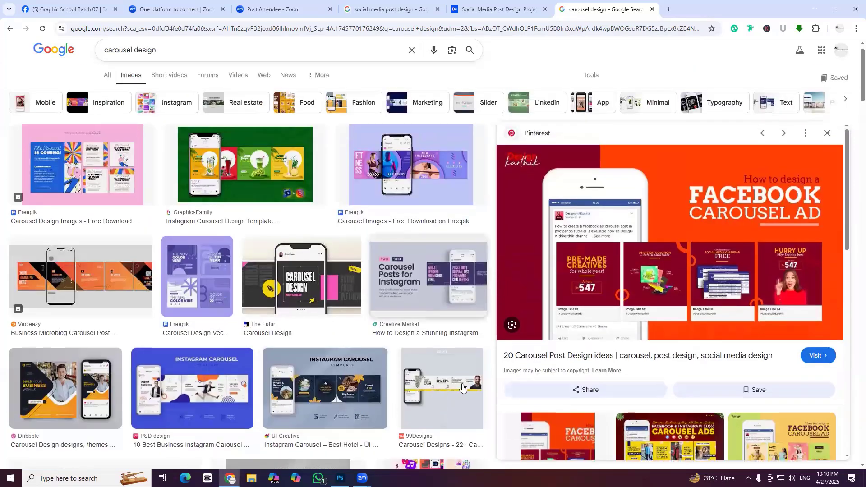
pyautogui.click(428, 388)
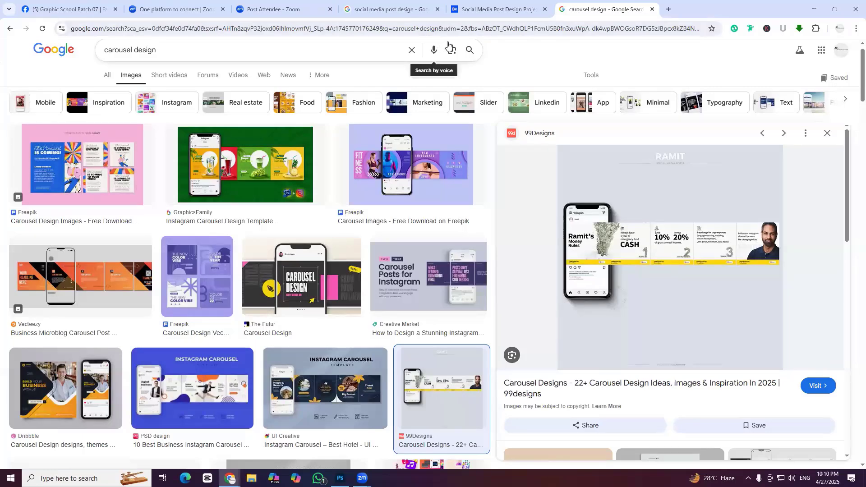
# Revisit the Behance post results, return to the Google social media post images, and search there for "social media post design bangla"
pyautogui.click(496, 9)
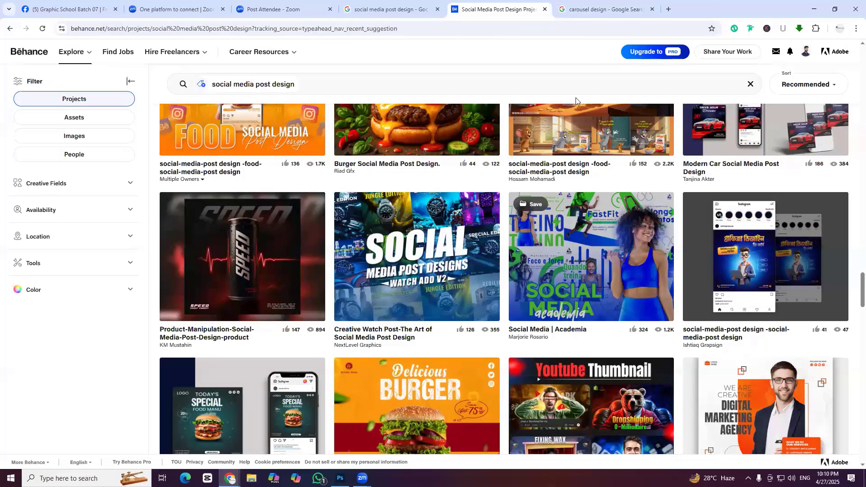
pyautogui.scroll(-1, 547, 228)
pyautogui.click(585, 15)
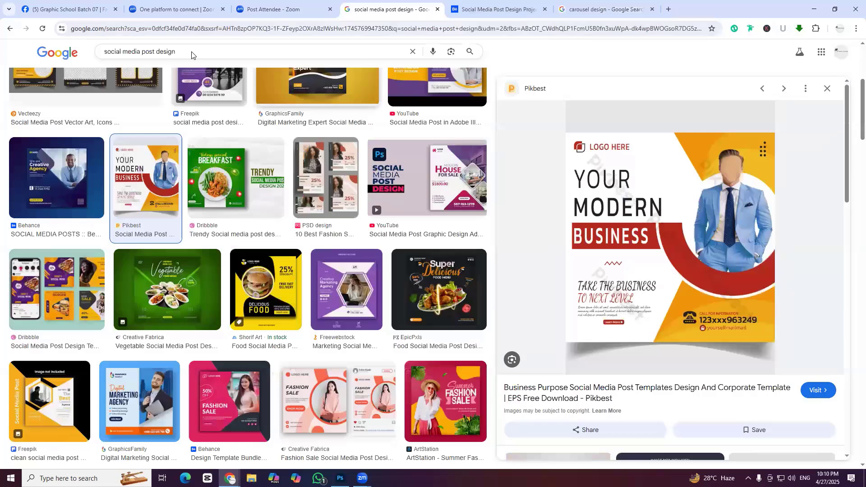
pyautogui.write('bangla')
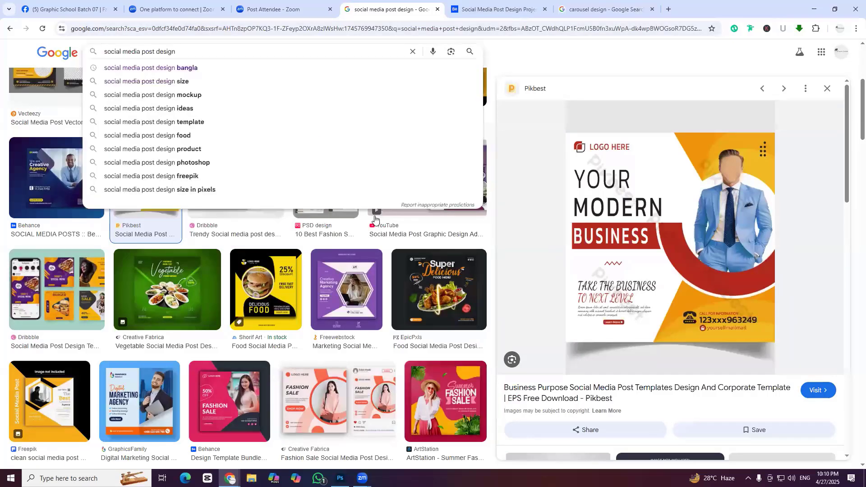
pyautogui.press('Return')
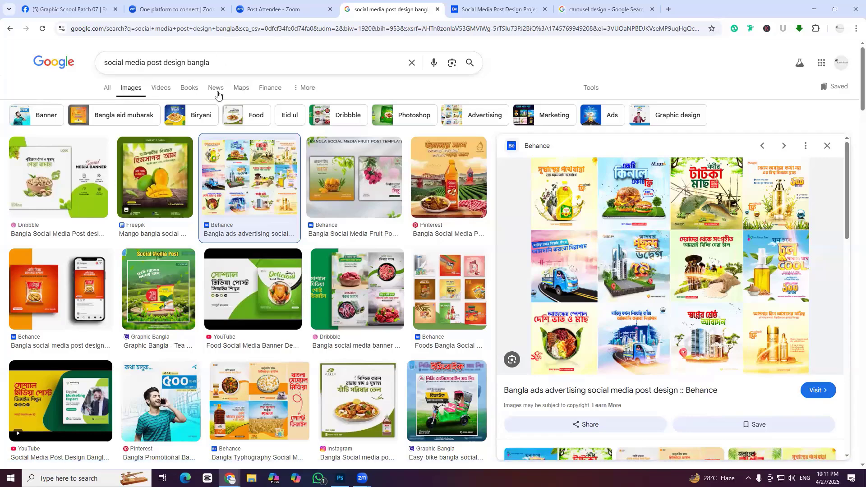
# Search for "real estate social media post design bangla" and preview the P2P, yellow Dribbble and Executive Homes tree-head designs
pyautogui.press('/')
pyautogui.write('real estate')
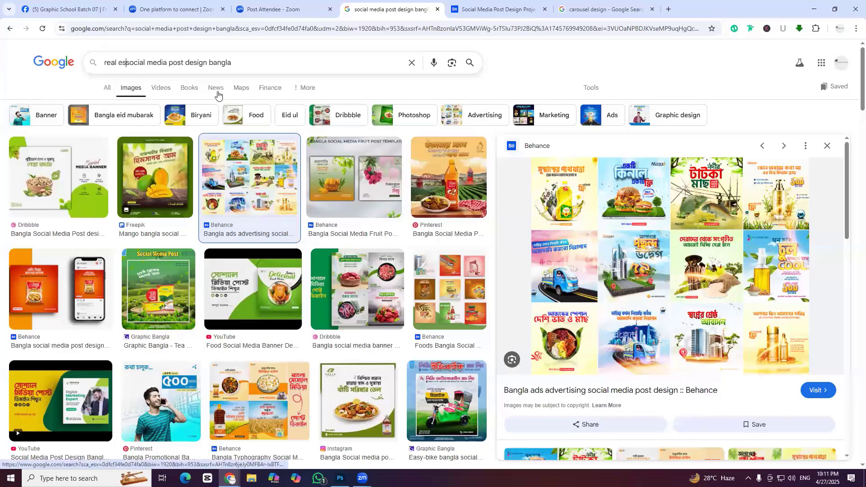
pyautogui.press('Return')
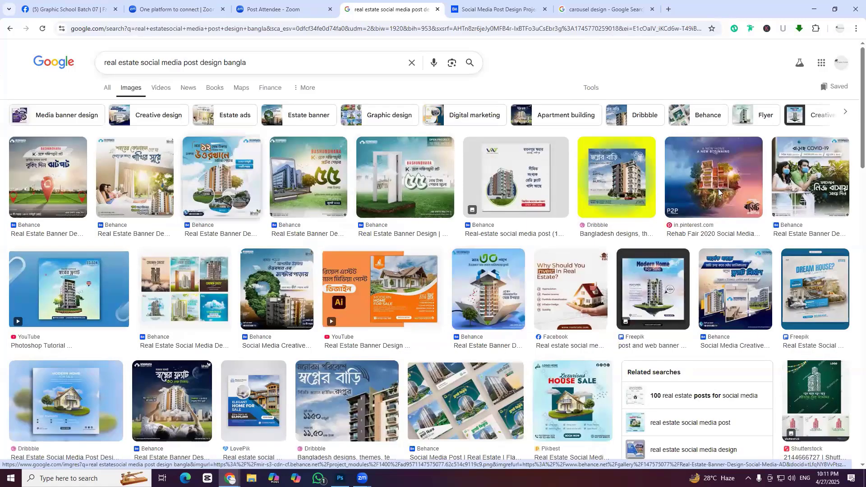
pyautogui.click(719, 193)
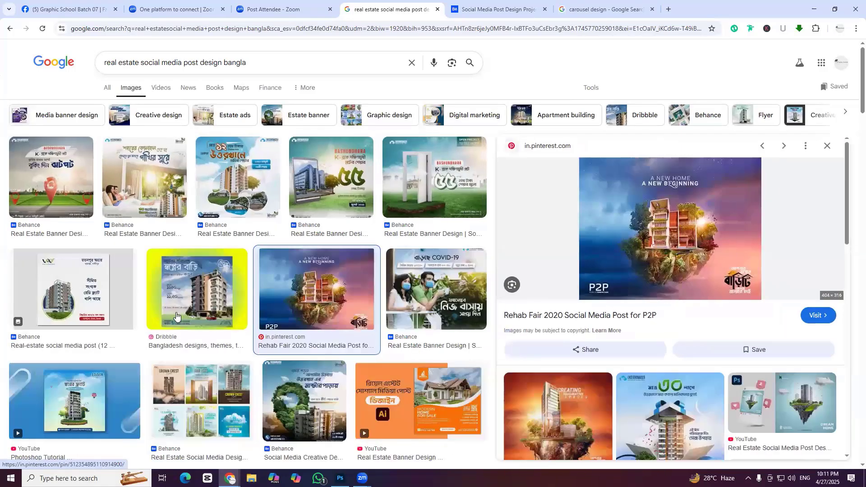
pyautogui.click(176, 318)
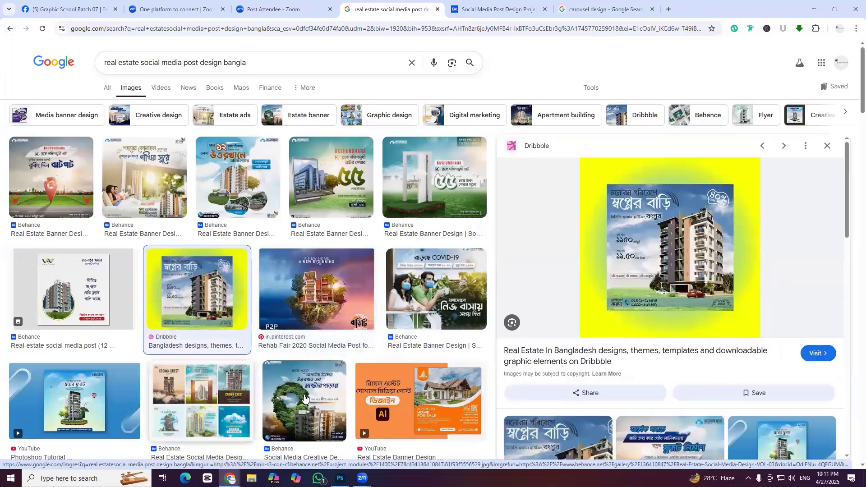
pyautogui.click(304, 398)
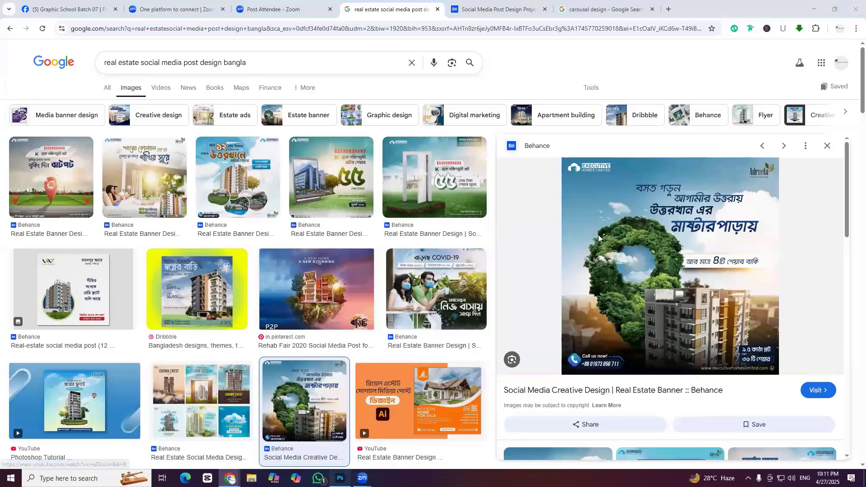
# Switch to Photoshop and create a new 2080 x 2080 px RGB document at 300 ppi with a white background
pyautogui.hotkey('alt', 'Tab')
pyautogui.click(112, 34)
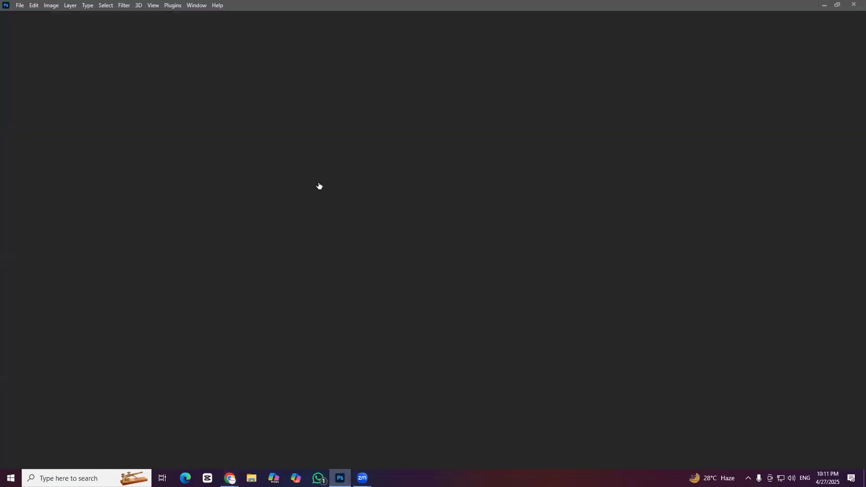
pyautogui.click(19, 5)
pyautogui.click(30, 14)
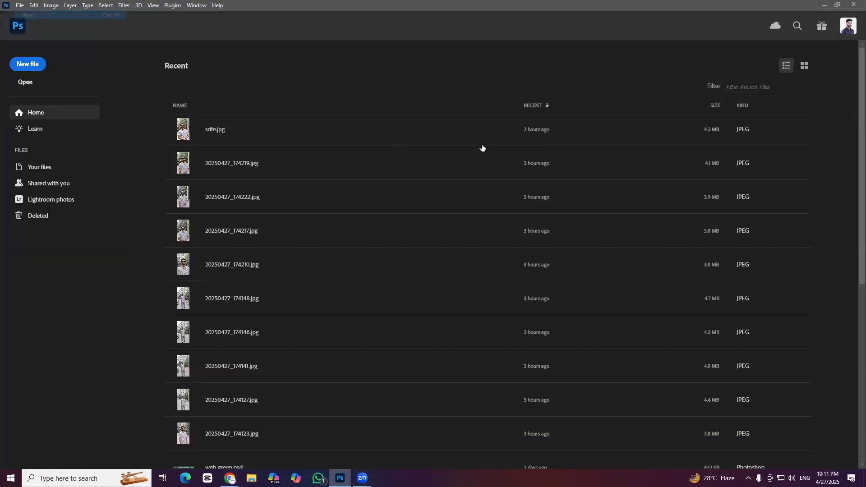
pyautogui.click(533, 171)
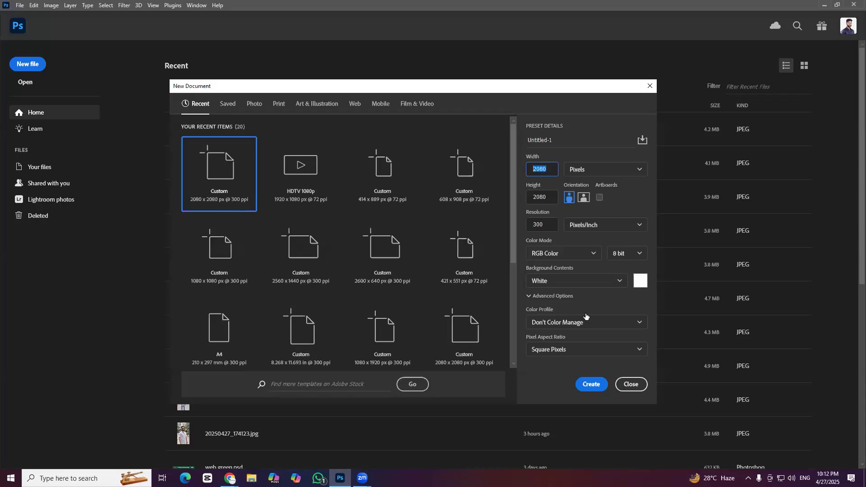
pyautogui.click(592, 384)
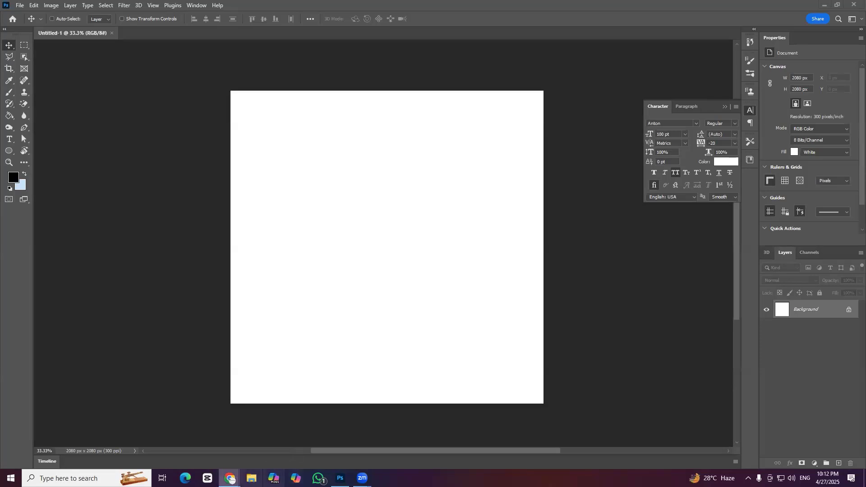
# Return to the browser image results and copy a screen capture of the Executive Homes real estate banner preview
pyautogui.moveTo(230, 478)
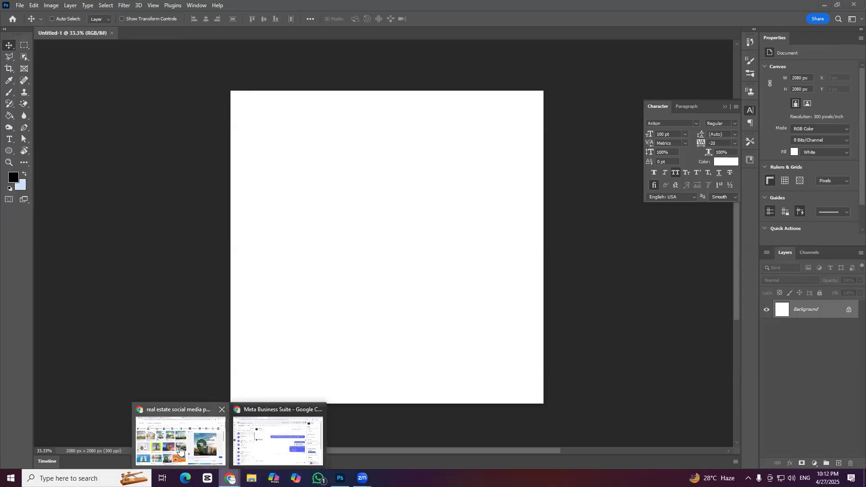
pyautogui.click(181, 439)
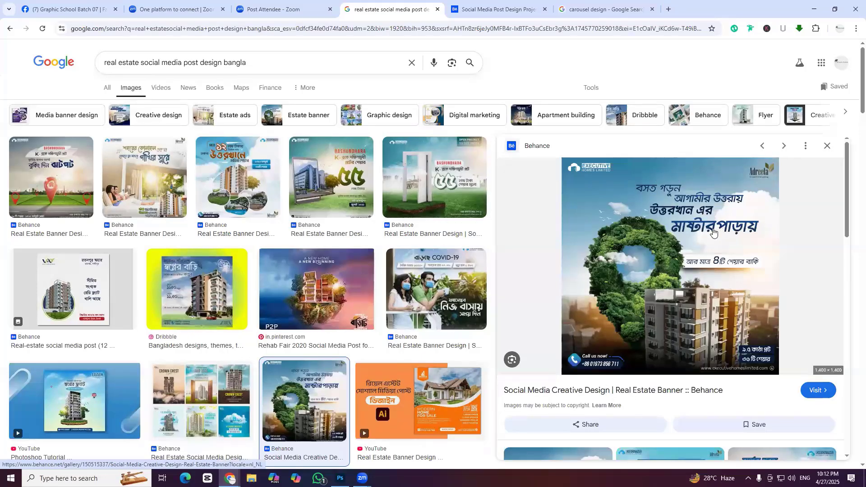
pyautogui.press('Print')
pyautogui.moveTo(562, 157); pyautogui.dragTo(780, 375)
pyautogui.hotkey('ctrl', 'c')
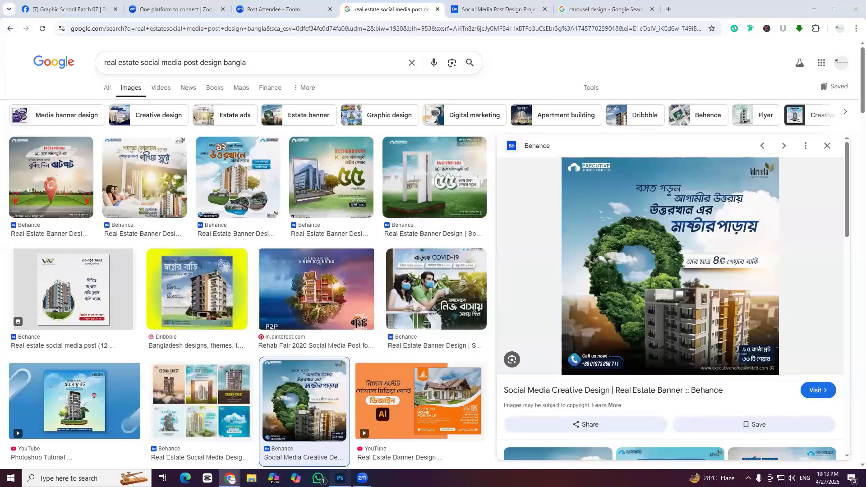
# Paste the captured real estate banner into the Photoshop document and move it to the upper part of the canvas
pyautogui.hotkey('alt', 'Tab')
pyautogui.hotkey('ctrl', 'v')
pyautogui.hotkey('ctrl', 't')
pyautogui.moveTo(387, 211); pyautogui.dragTo(391, 155)
pyautogui.press('Return')
pyautogui.scroll(3, 412, 198)
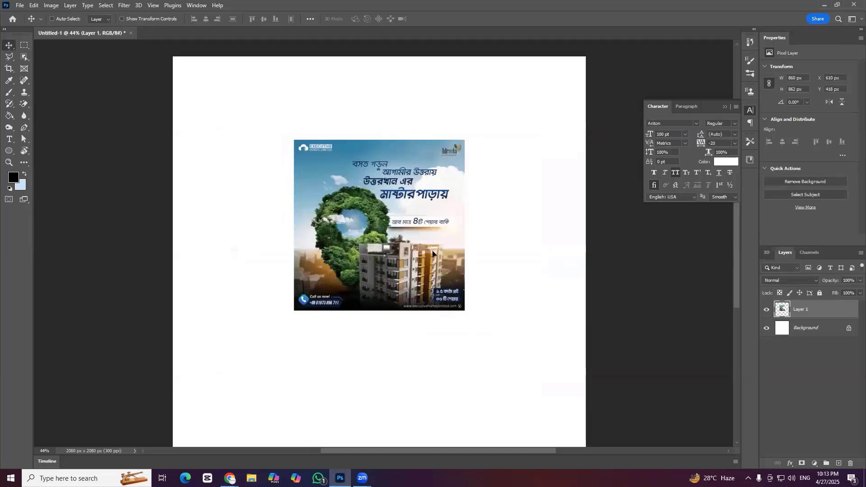
pyautogui.moveTo(406, 266); pyautogui.dragTo(437, 236)
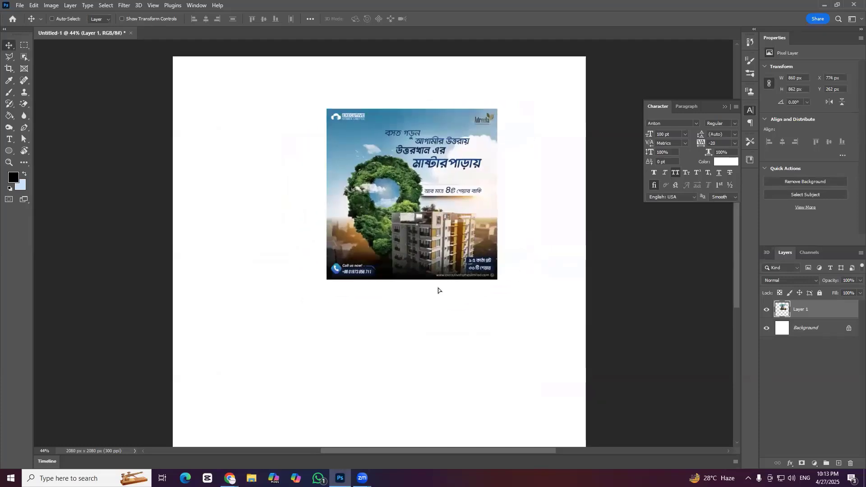
# Search Google Images for "3d location icon" in a new browser tab and preview the red Pngtree location pin
pyautogui.moveTo(230, 477)
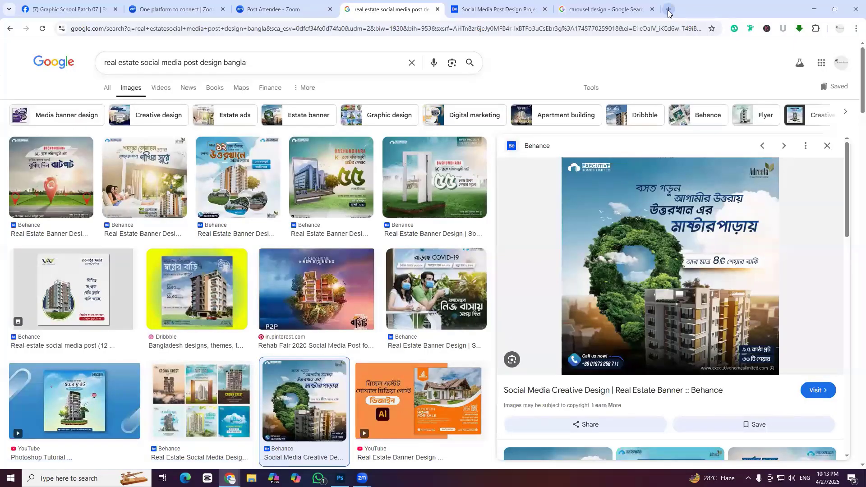
pyautogui.click(668, 9)
pyautogui.write('3d l')
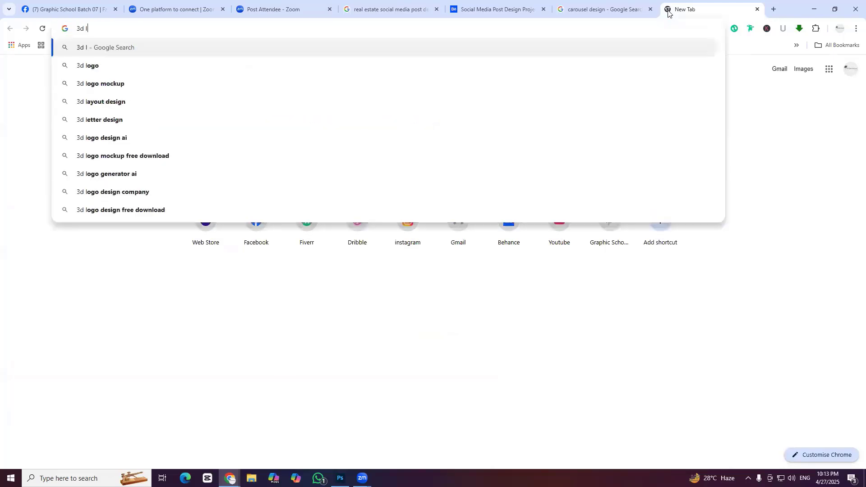
pyautogui.write('ocation icon')
pyautogui.press('Return')
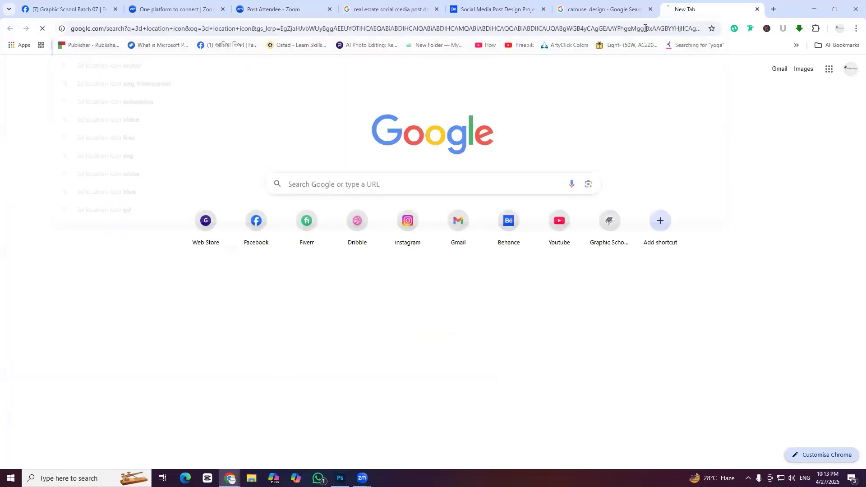
pyautogui.click(132, 87)
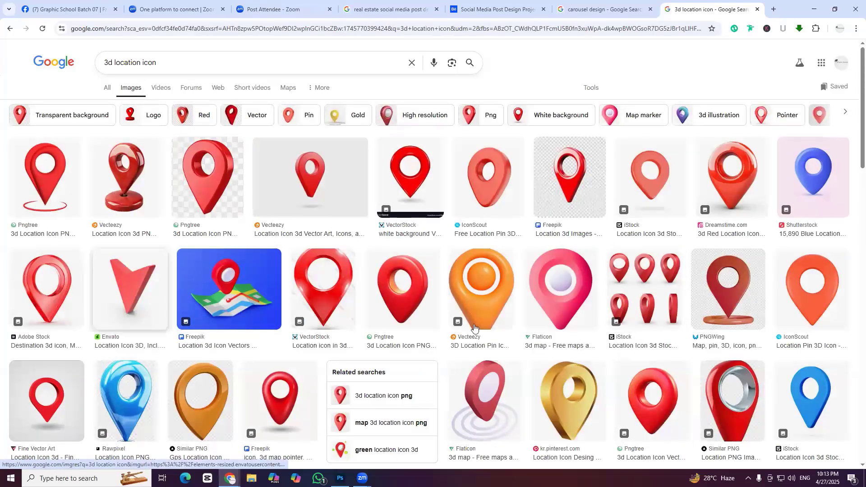
pyautogui.scroll(-1, 687, 366)
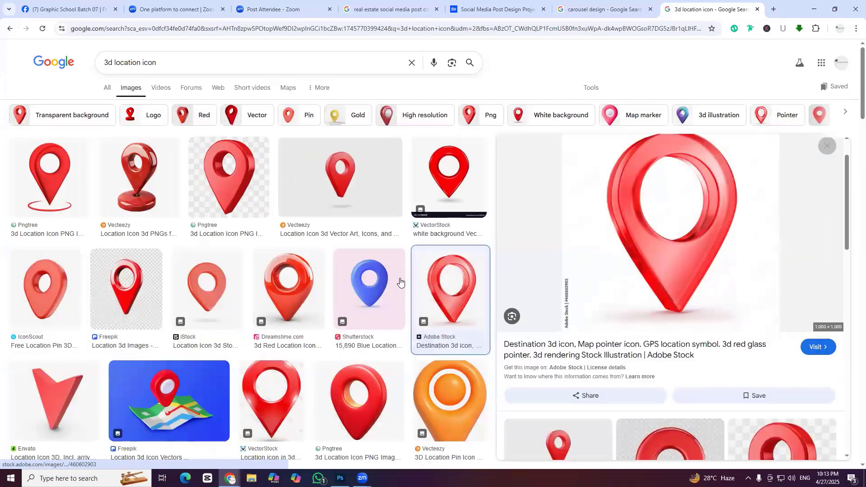
pyautogui.click(348, 414)
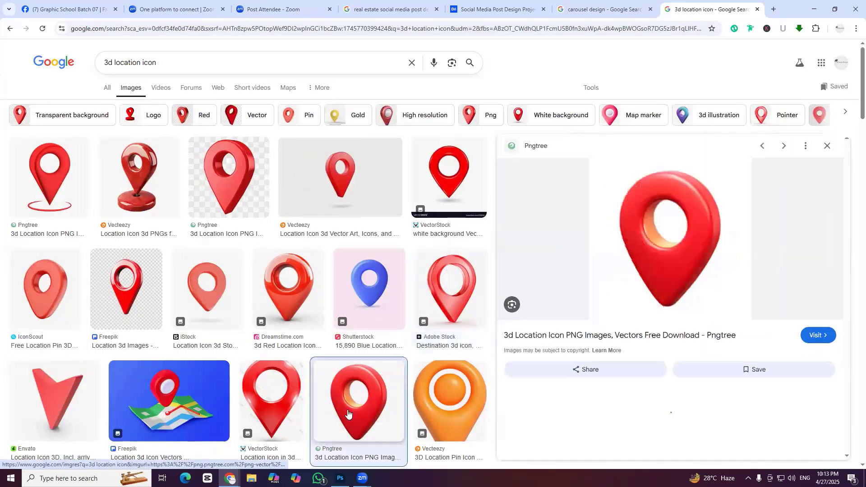
# Save the red Pngtree location pin image from the browser preview to the desktop and minimize the browser
pyautogui.doubleClick(793, 3)
pyautogui.moveTo(792, 4); pyautogui.dragTo(619, 96)
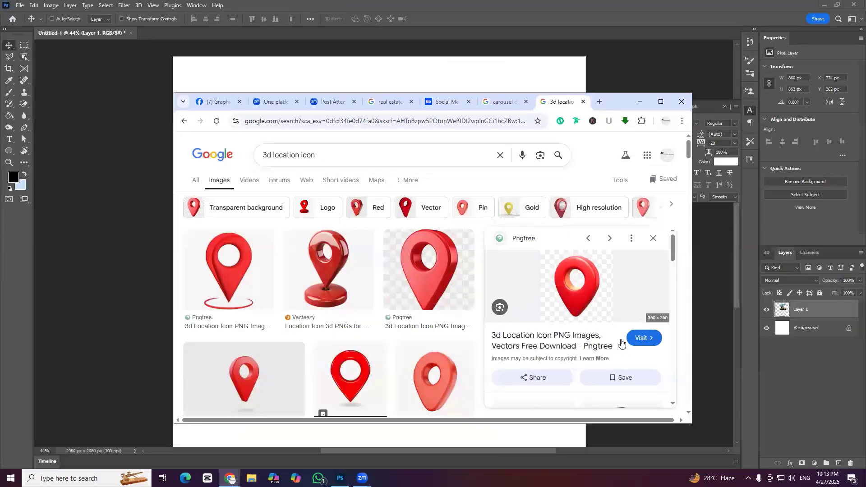
pyautogui.click(818, 2)
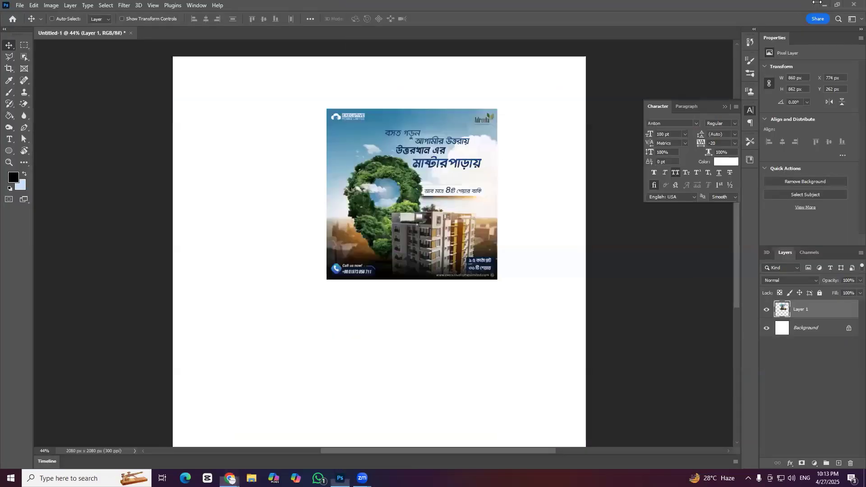
pyautogui.moveTo(578, 313); pyautogui.dragTo(738, 259)
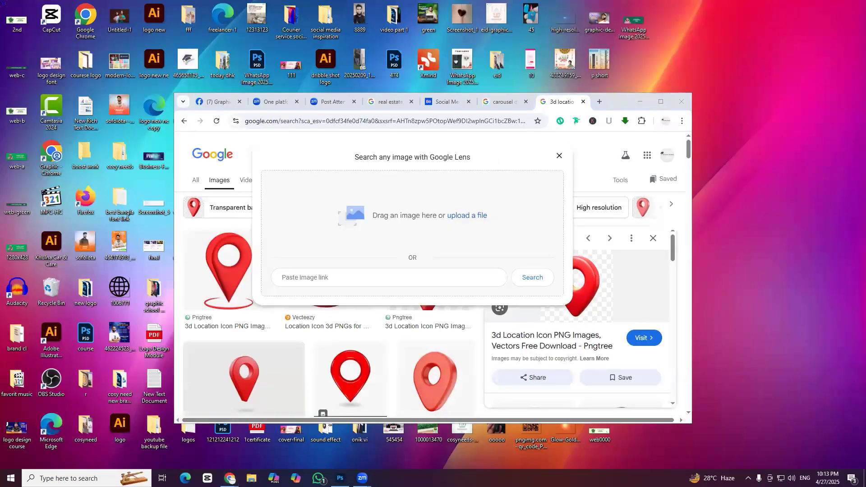
pyautogui.click(640, 101)
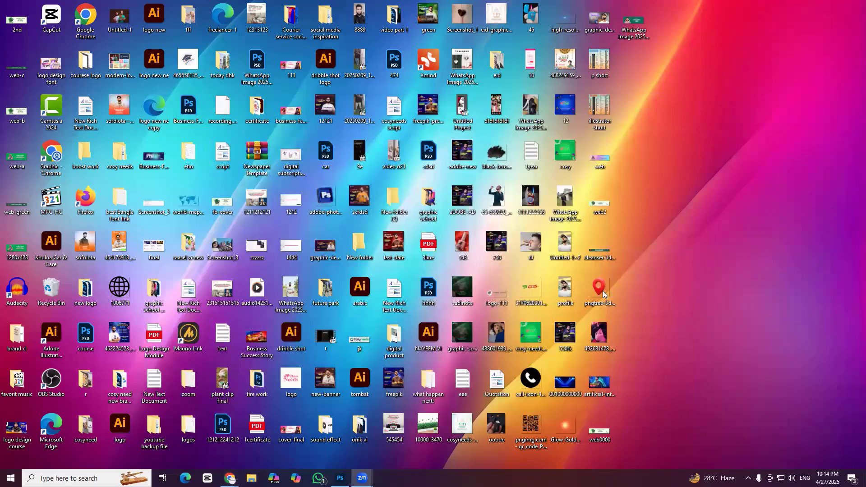
# Place the red location pin file from the desktop into the Photoshop document and shift it toward the canvas's right side
pyautogui.moveTo(603, 290); pyautogui.dragTo(340, 477)
pyautogui.click(340, 479)
pyautogui.moveTo(496, 343); pyautogui.dragTo(499, 337)
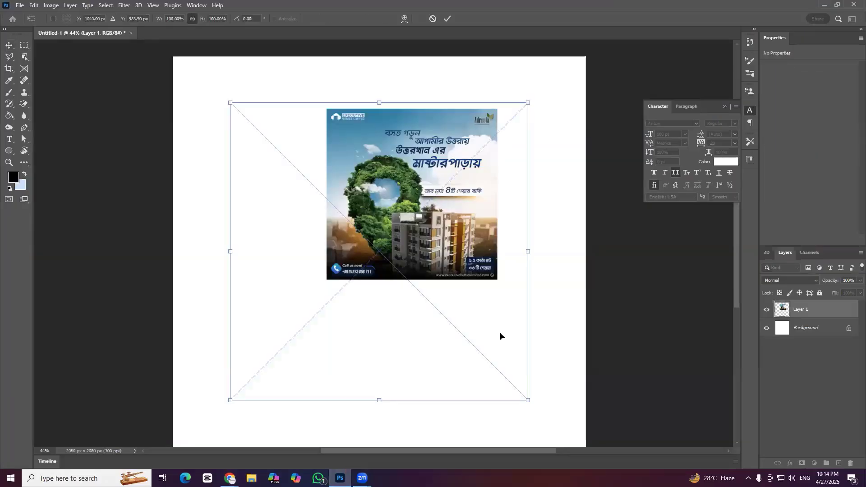
pyautogui.moveTo(387, 289); pyautogui.dragTo(455, 296)
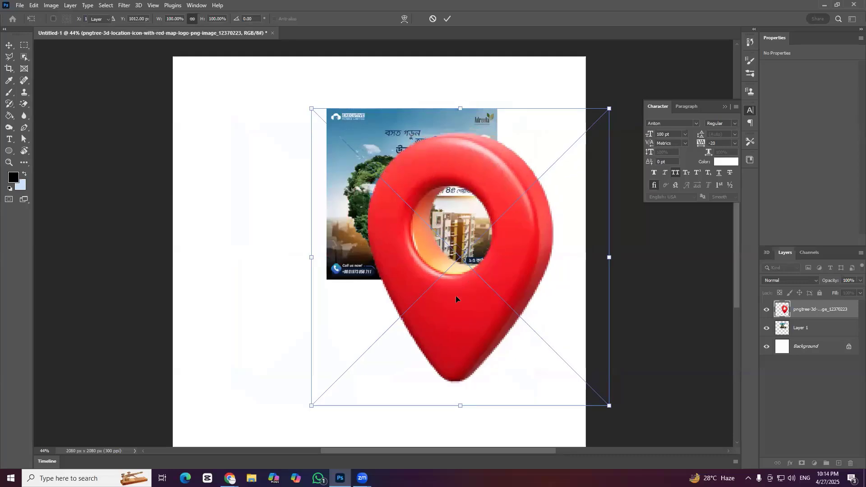
pyautogui.press('Return')
pyautogui.scroll(-1, 496, 342)
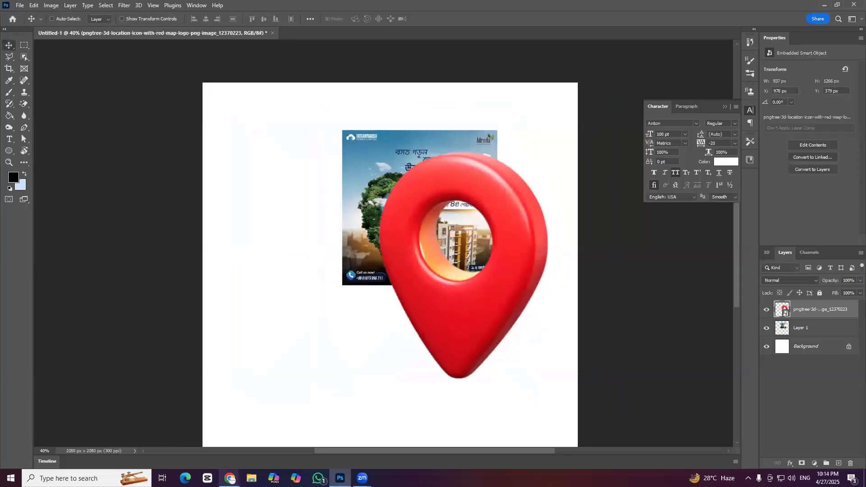
# Return to the browser, visit Pngtree's 3d location icon page and open the download page of the red 3D pin
pyautogui.click(230, 478)
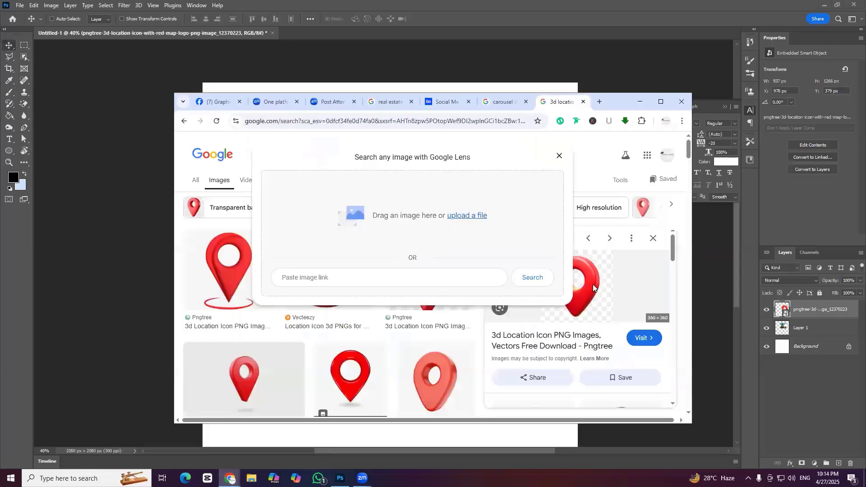
pyautogui.click(661, 101)
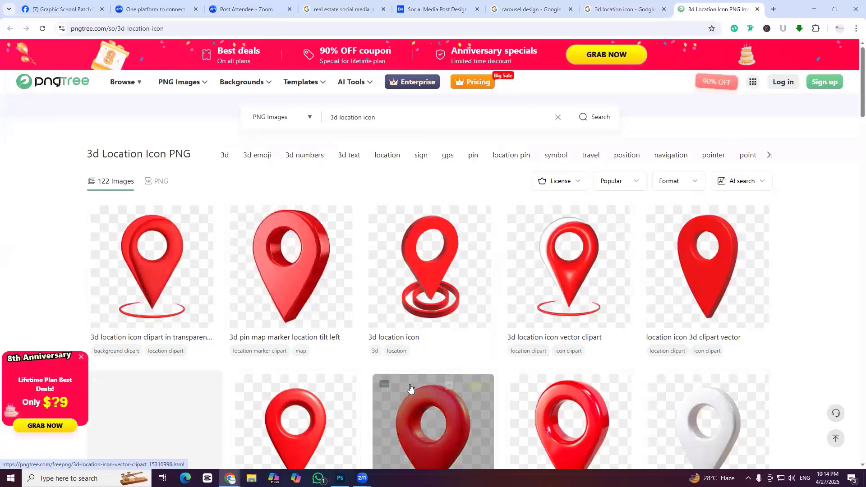
pyautogui.scroll(-1, 417, 387)
pyautogui.click(417, 386)
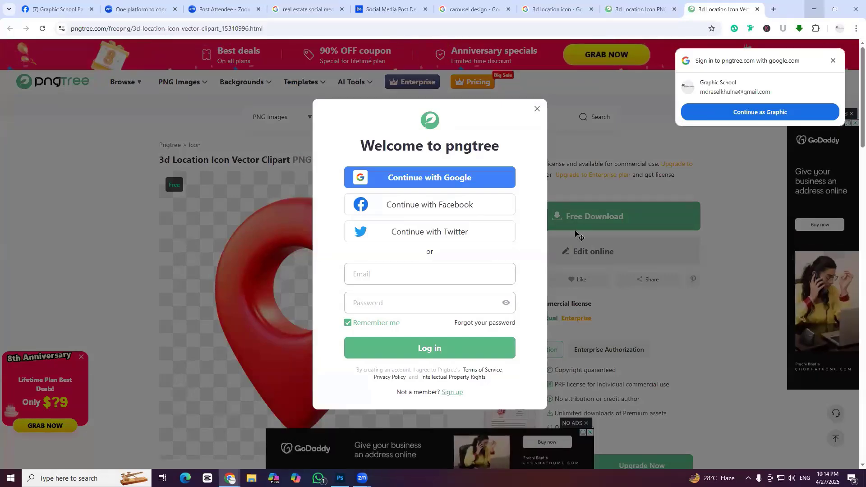
# Switch to Photoshop and move the real estate banner to the canvas's upper-left corner, clear of the location pin
pyautogui.hotkey('alt', 'Tab')
pyautogui.click(148, 5)
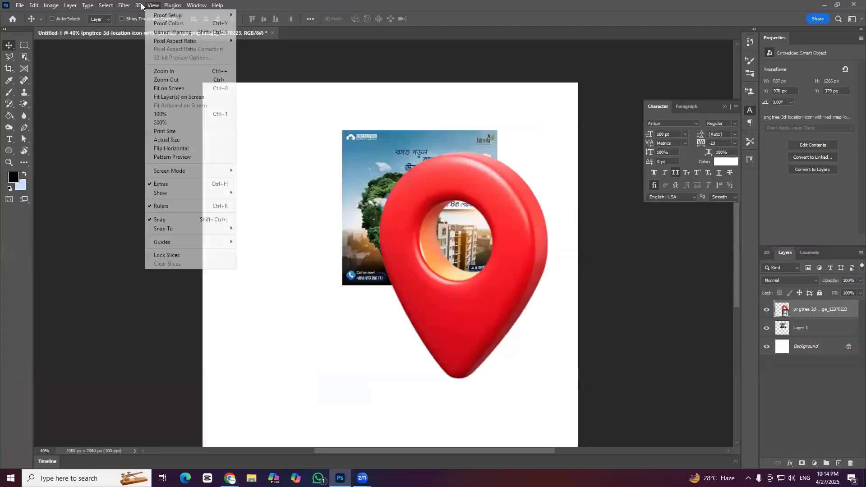
pyautogui.moveTo(141, 7)
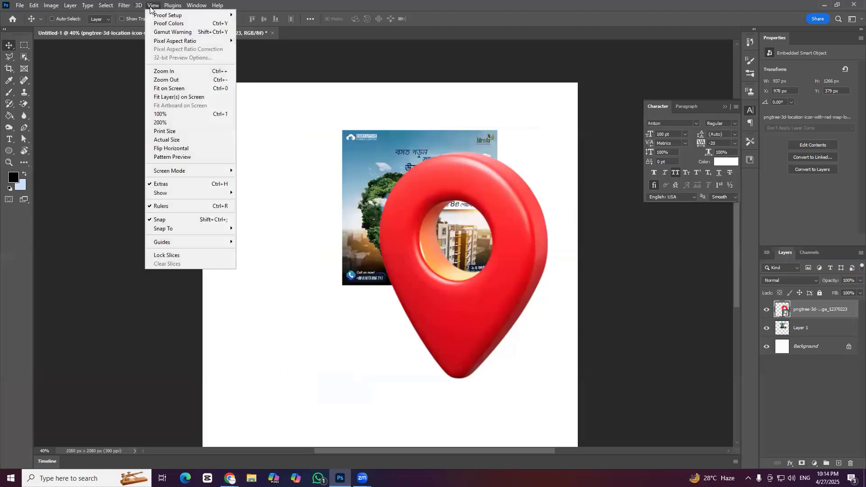
pyautogui.click(461, 322)
pyautogui.moveTo(390, 189); pyautogui.dragTo(293, 149)
pyautogui.scroll(-2, 477, 302)
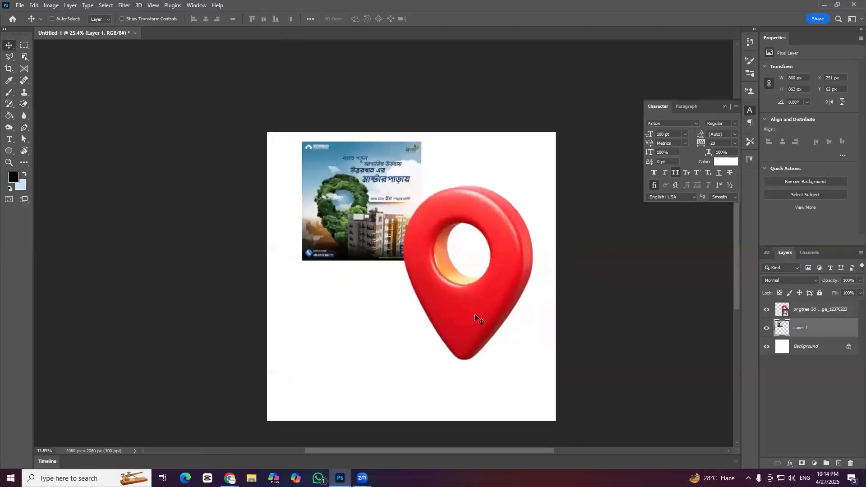
pyautogui.scroll(1, 475, 313)
pyautogui.scroll(-1, 453, 329)
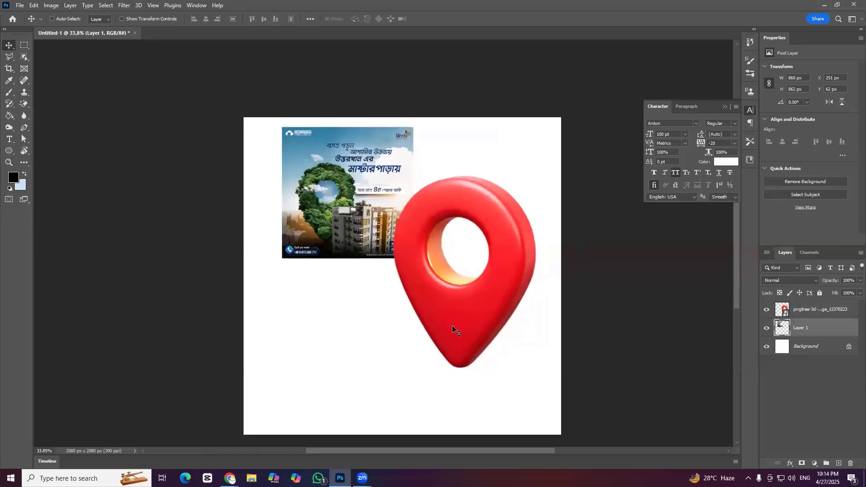
pyautogui.moveTo(357, 241); pyautogui.dragTo(336, 212)
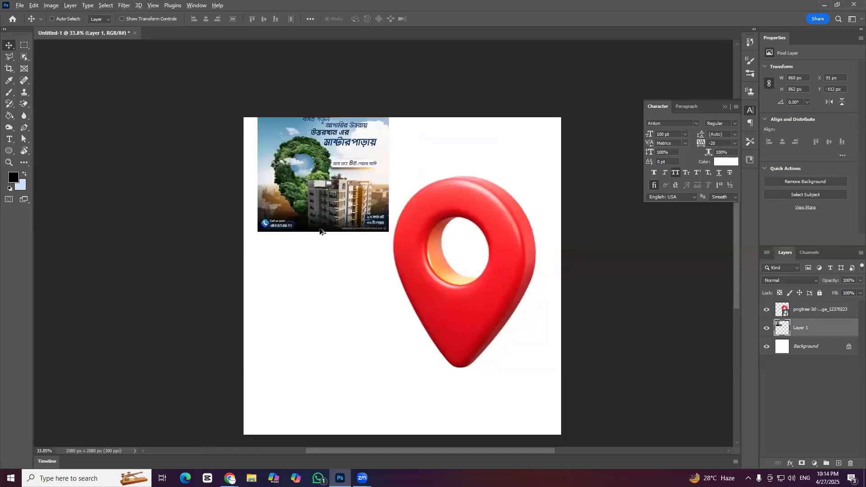
pyautogui.scroll(1, 318, 239)
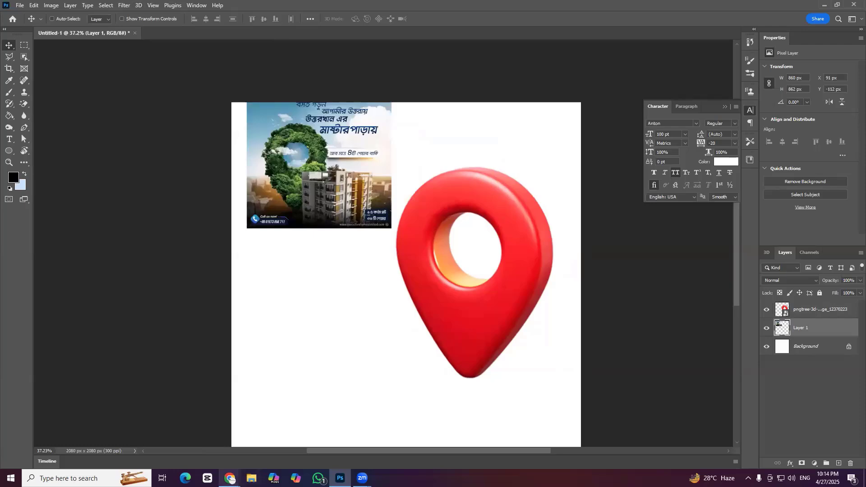
# Search Google Images for "building png" in a new browser tab and look through the results
pyautogui.moveTo(230, 478)
pyautogui.click(163, 445)
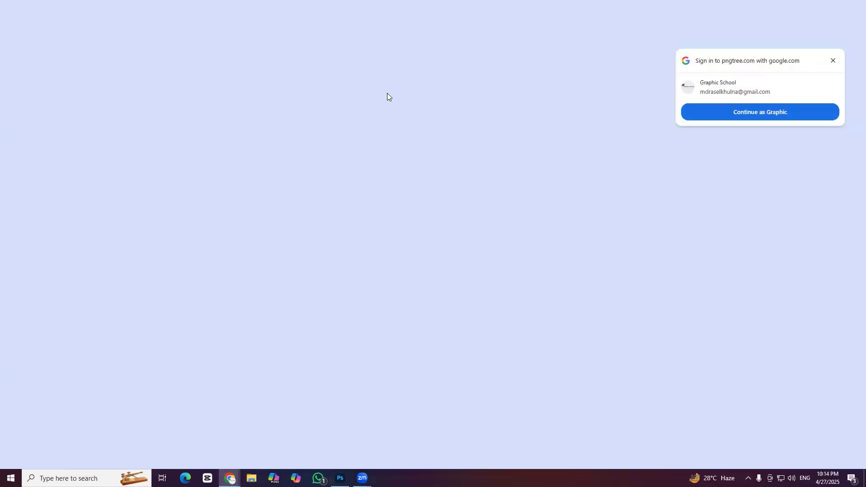
pyautogui.click(768, 9)
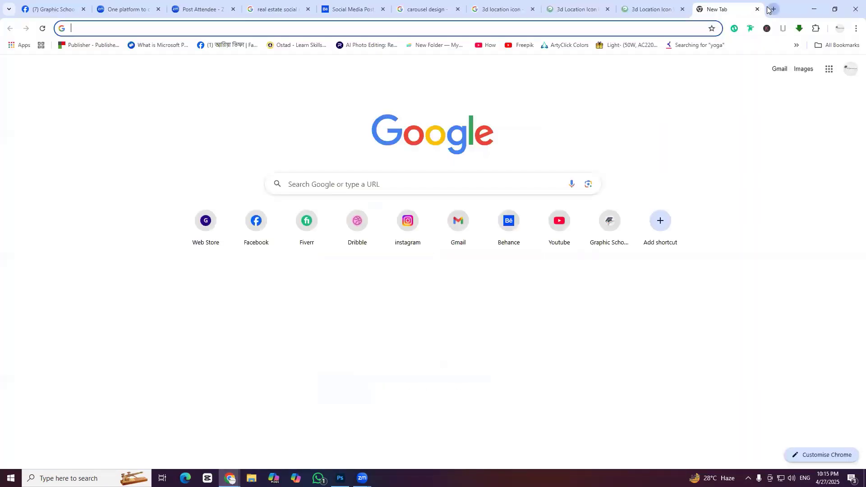
pyautogui.write('building png')
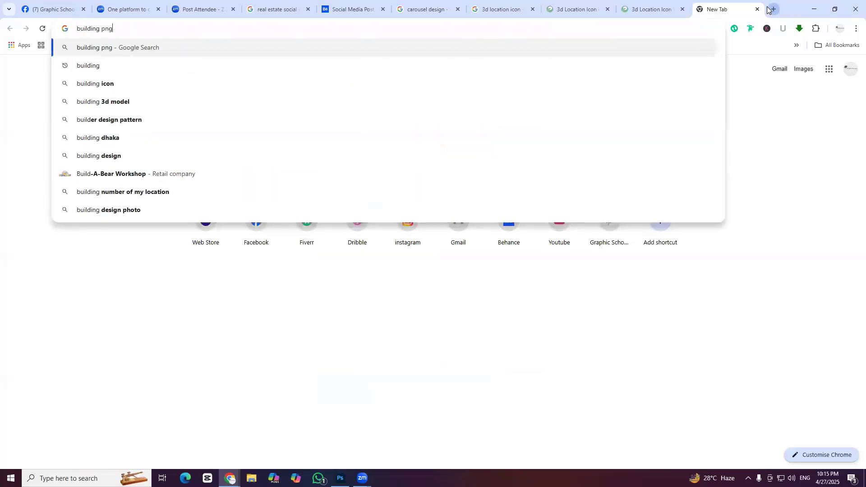
pyautogui.press('Return')
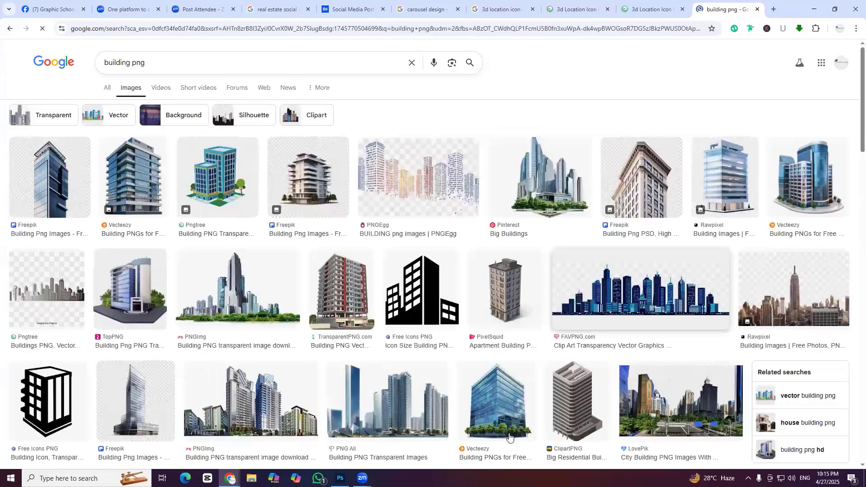
pyautogui.scroll(-3, 467, 356)
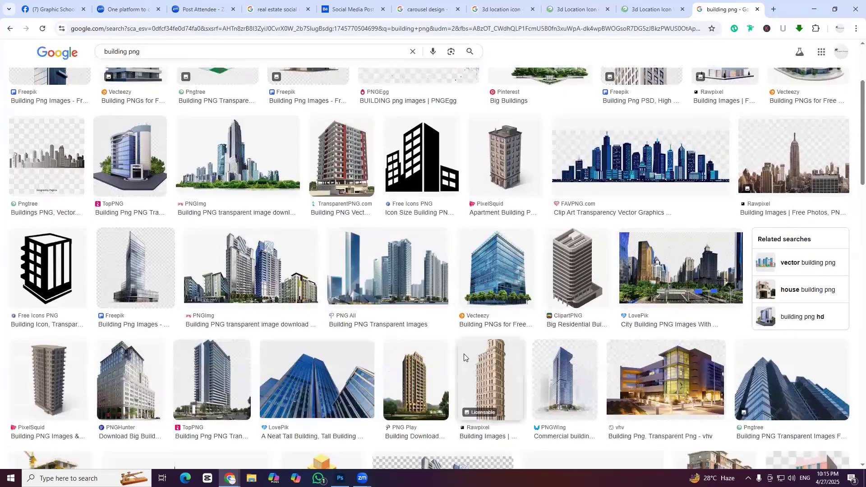
pyautogui.scroll(-2, 472, 366)
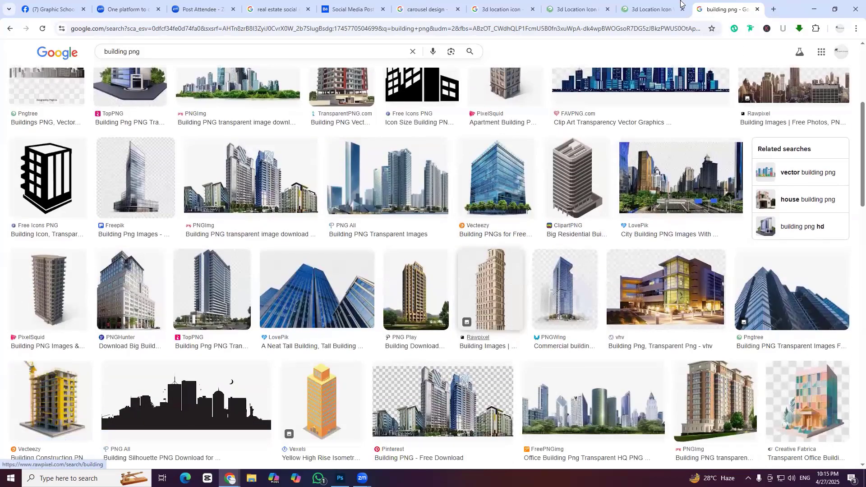
pyautogui.scroll(-5, 351, 130)
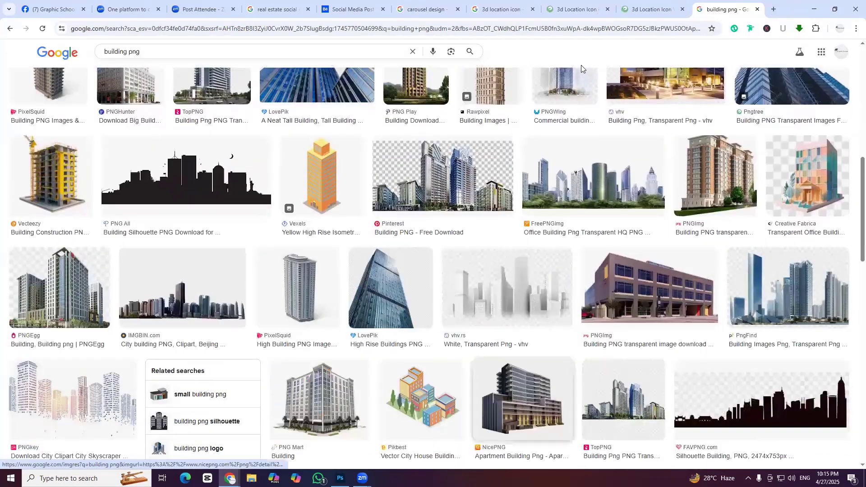
pyautogui.scroll(5, 427, 26)
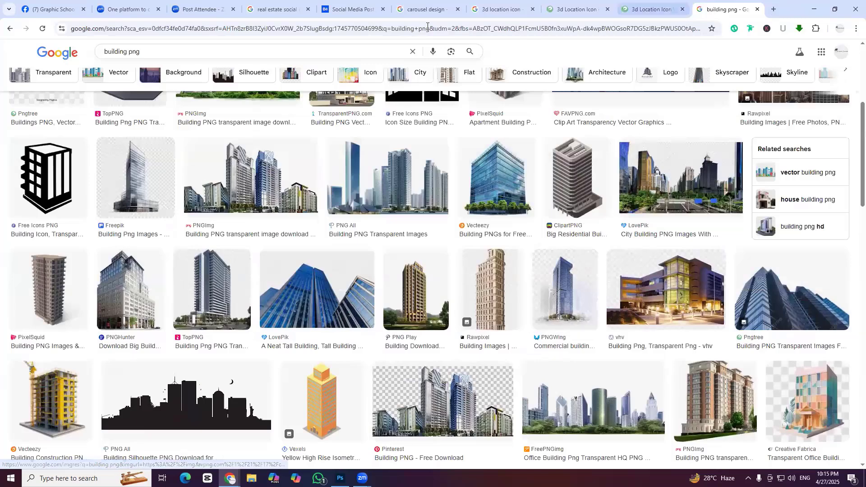
# Go to the PNGWing website in the browser tab showing the Pngtree pin page
pyautogui.click(652, 9)
pyautogui.click(428, 26)
pyautogui.write('pngwin')
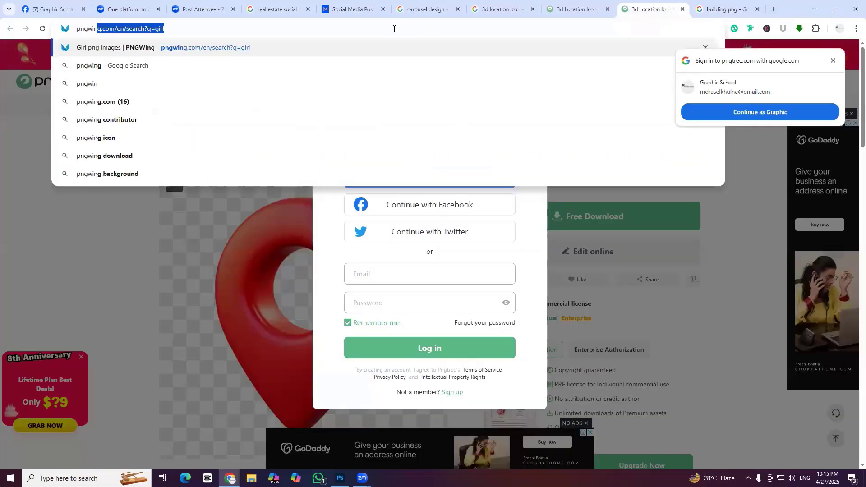
pyautogui.press('Return')
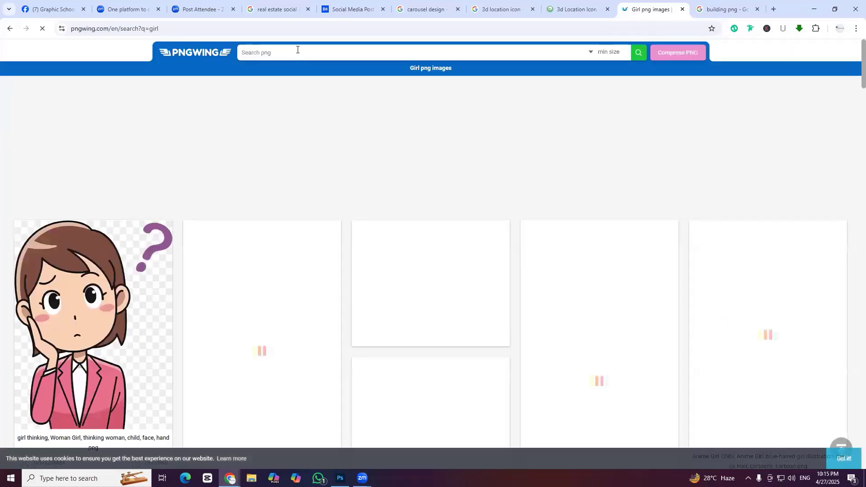
# Unlock PNGWing access by viewing the short ad and close the ad when it finishes
pyautogui.write('buildi')
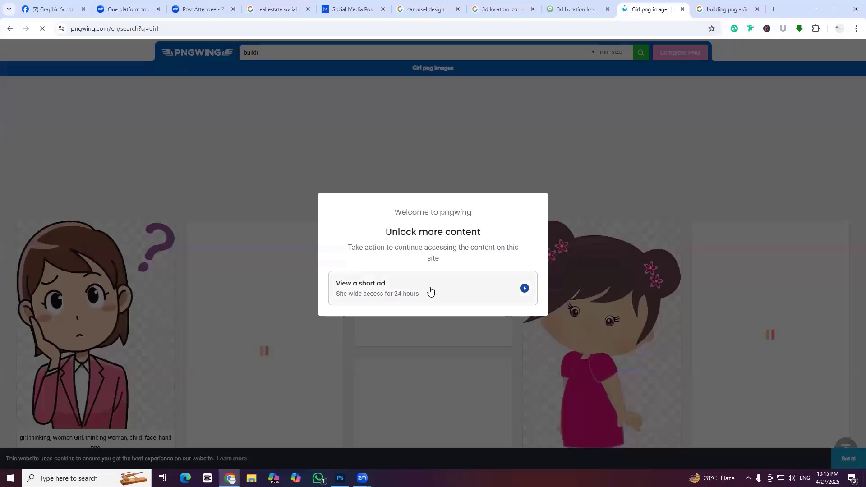
pyautogui.click(447, 299)
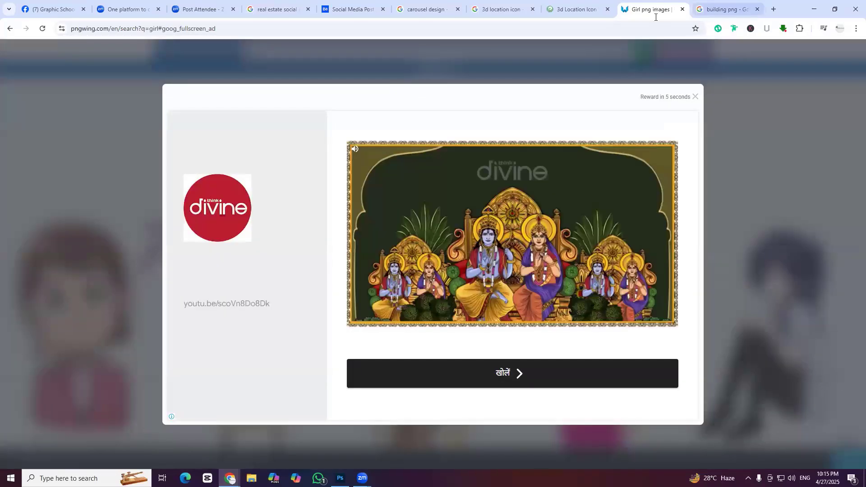
pyautogui.hotkey('ctrl', 'Tab')
pyautogui.hotkey('ctrl', 'shift', 'Tab')
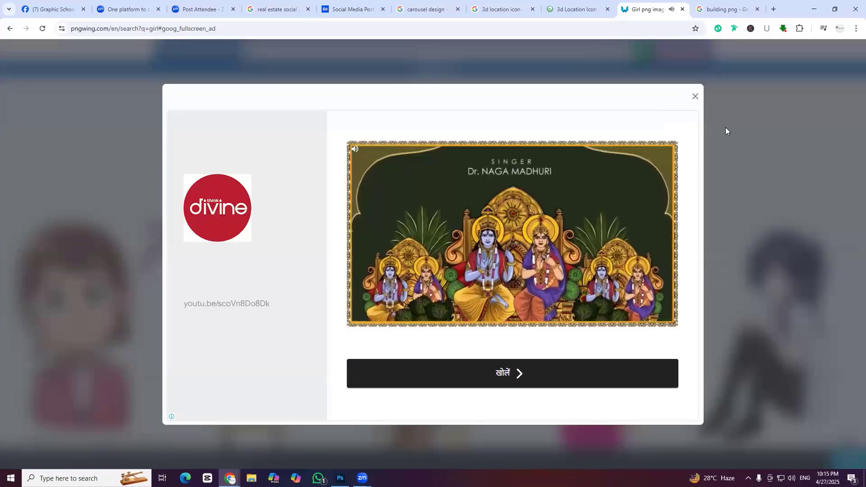
pyautogui.click(695, 97)
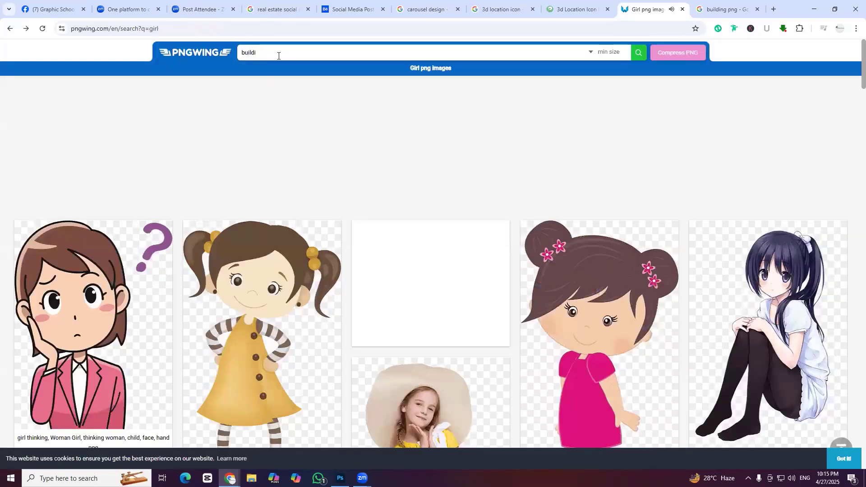
# Search PNGWing for "building" and browse the results for a suitable building image
pyautogui.doubleClick(278, 56)
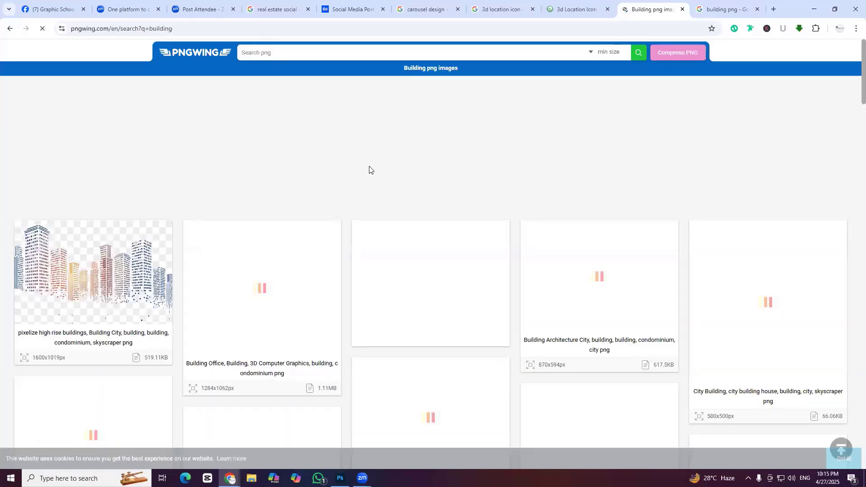
pyautogui.scroll(-2, 391, 262)
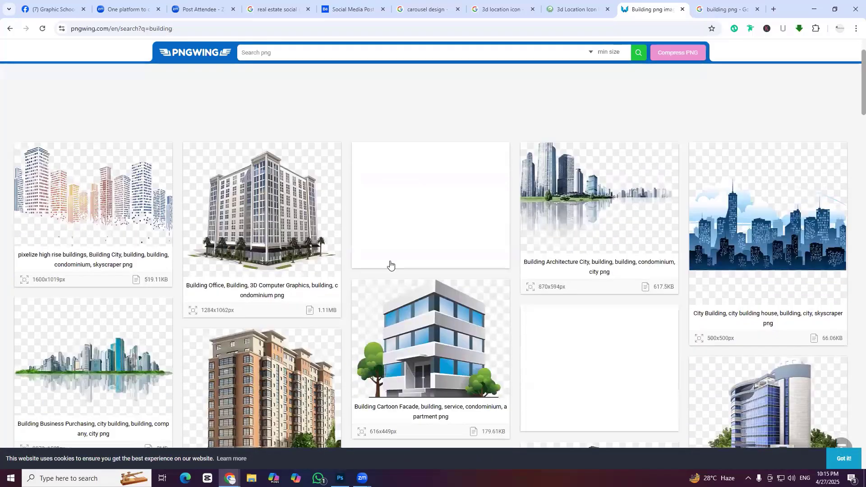
pyautogui.scroll(-5, 773, 192)
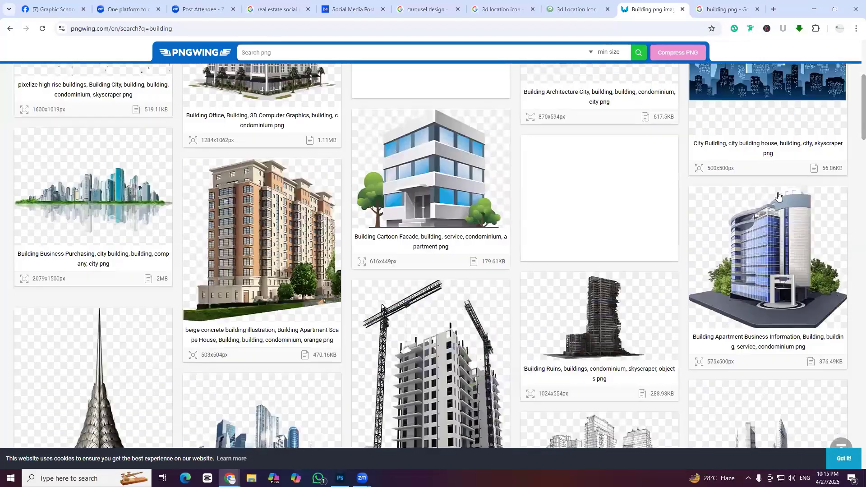
pyautogui.scroll(-6, 746, 311)
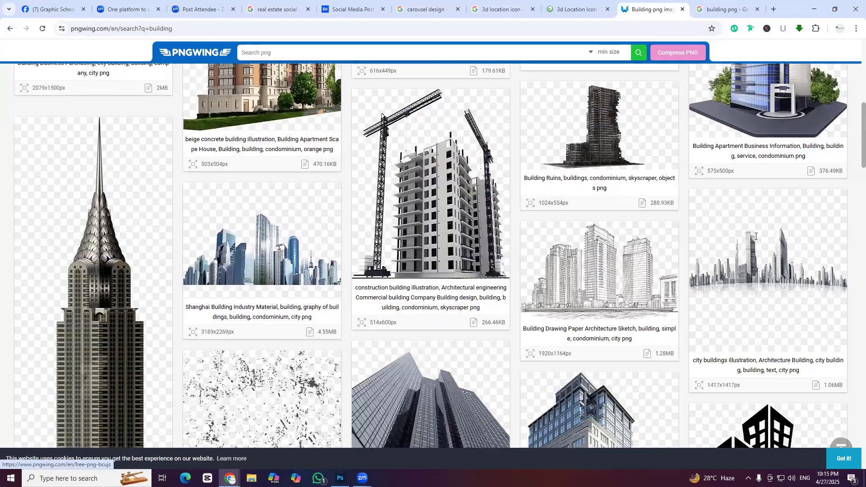
pyautogui.scroll(-1, 777, 341)
pyautogui.scroll(7, 602, 218)
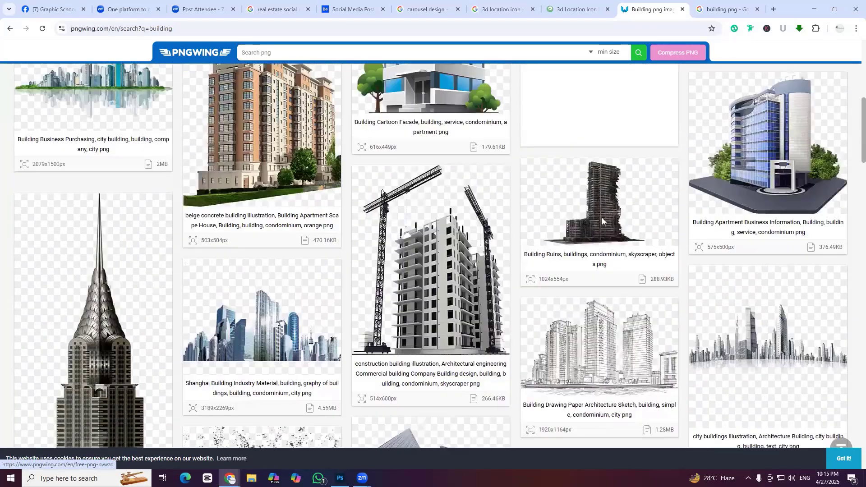
# Open the blue glass office building image on PNGWing and browse its related images for a better apartment building
pyautogui.click(466, 300)
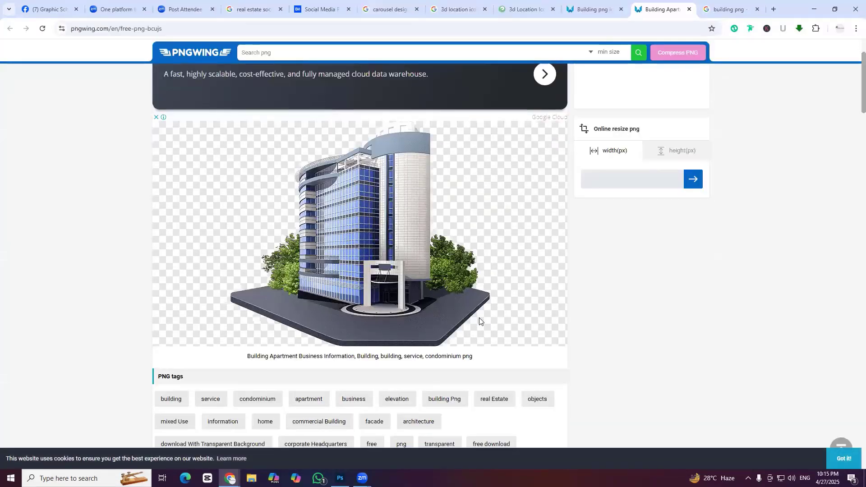
pyautogui.scroll(2, 481, 323)
pyautogui.scroll(-13, 480, 322)
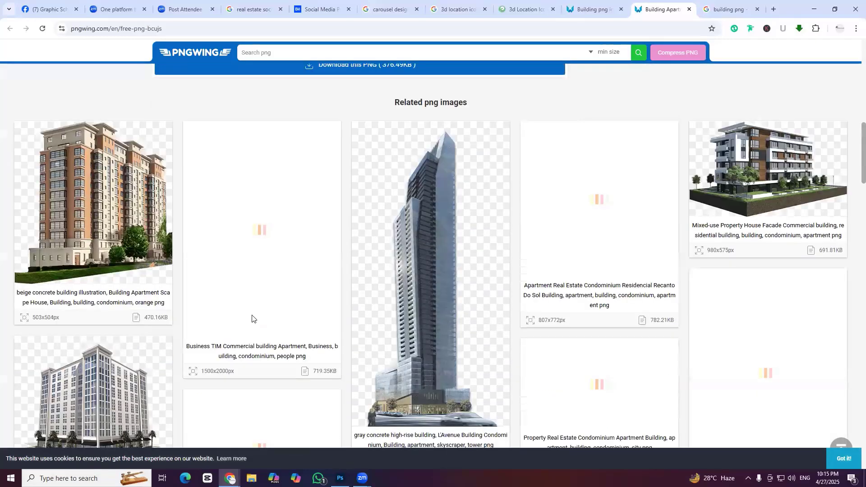
pyautogui.scroll(-1, 252, 319)
pyautogui.scroll(-4, 829, 316)
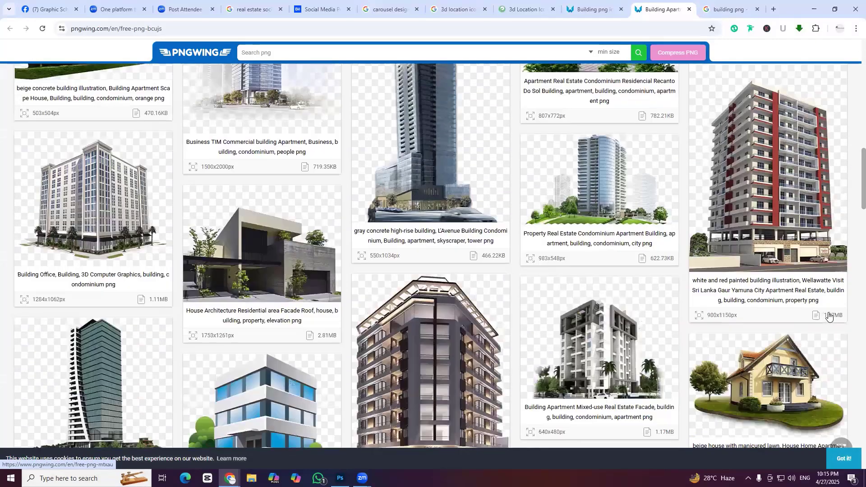
pyautogui.scroll(-2, 609, 229)
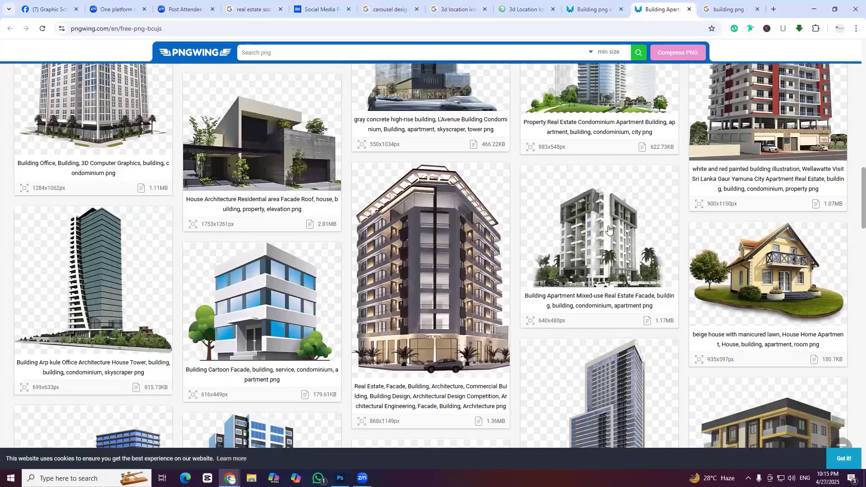
pyautogui.scroll(-3, 666, 348)
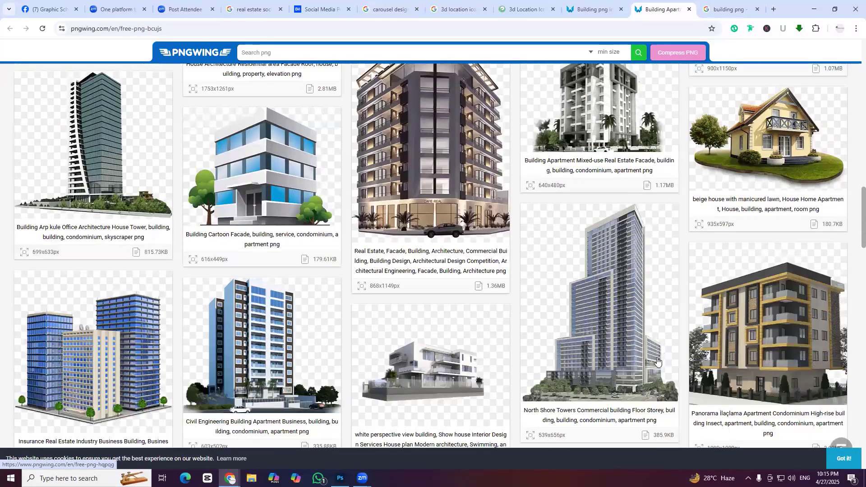
pyautogui.scroll(-1, 636, 356)
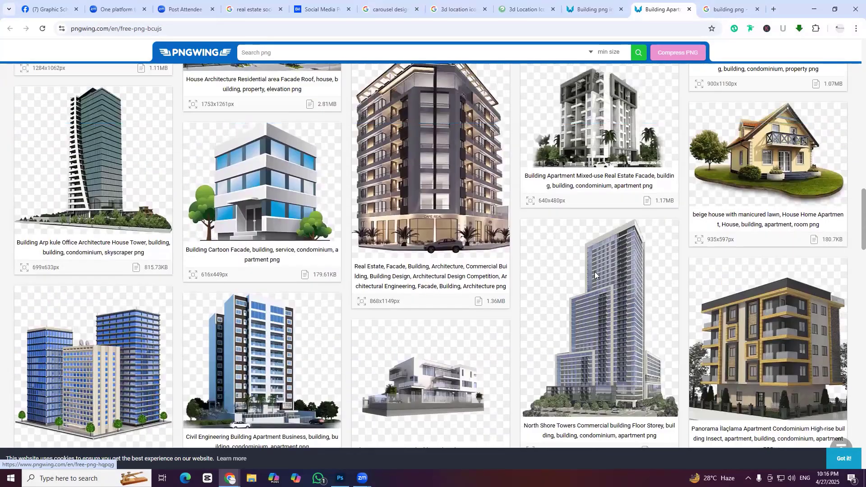
pyautogui.scroll(5, 595, 272)
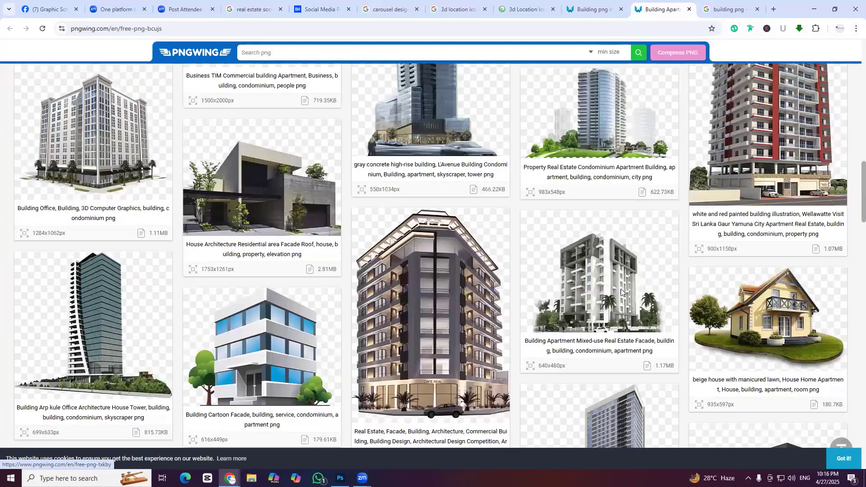
# Open the "Building Apartment Mixed-use Real Estate Facade" image and review its preview, PNG info and related images
pyautogui.click(621, 292)
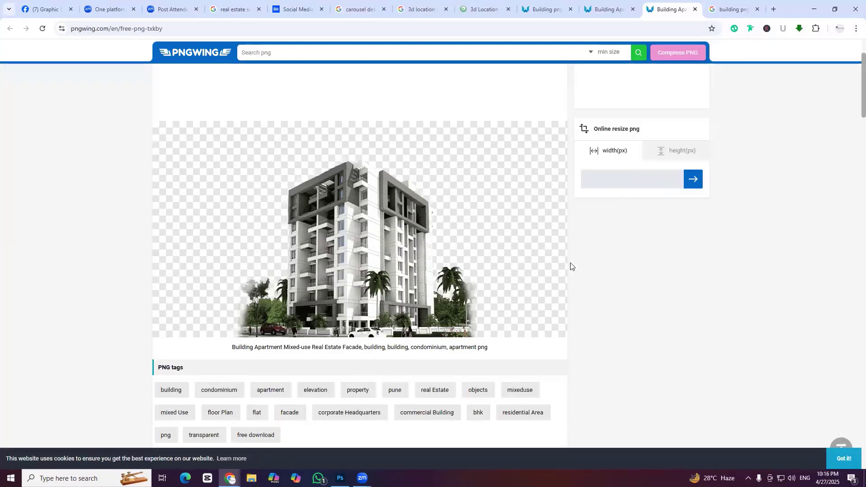
pyautogui.scroll(2, 544, 242)
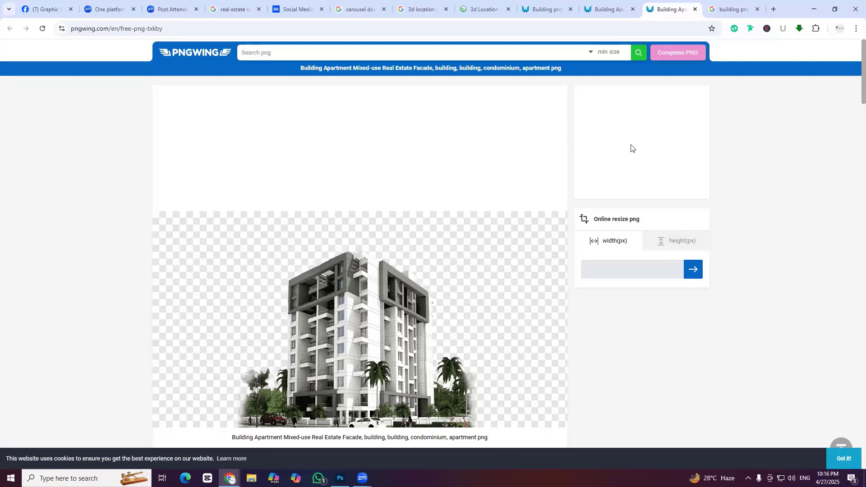
pyautogui.scroll(-8, 555, 333)
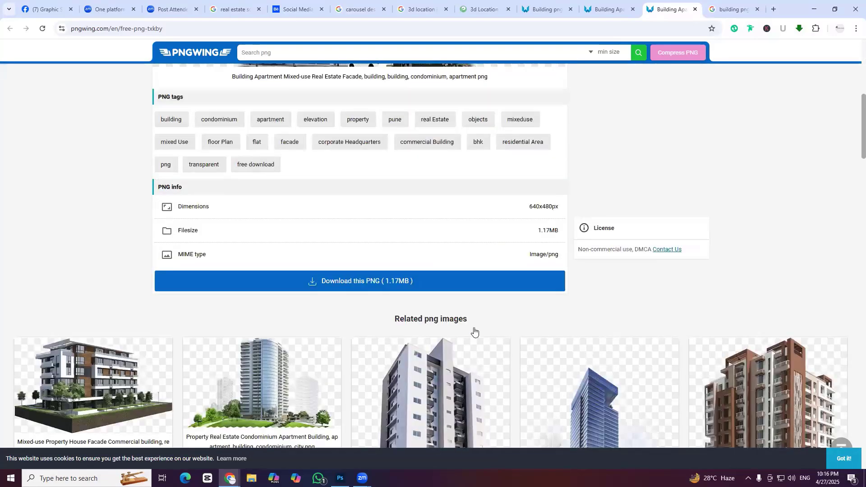
pyautogui.scroll(-4, 474, 332)
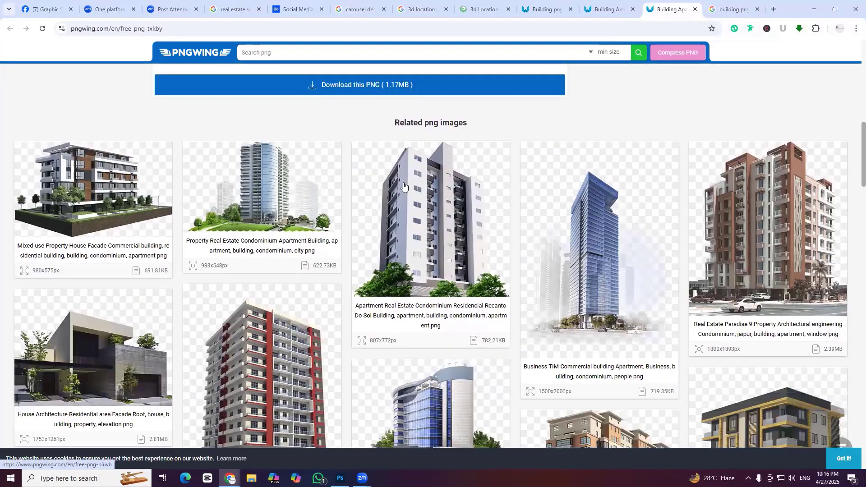
pyautogui.scroll(-1, 431, 199)
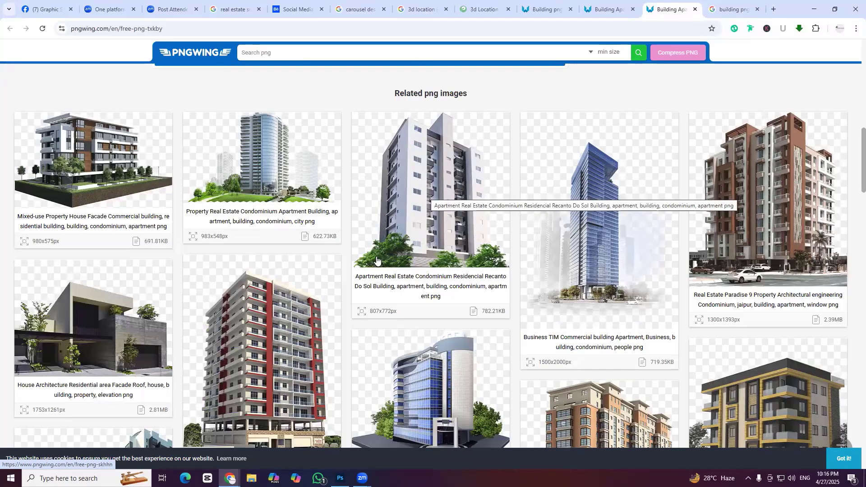
pyautogui.scroll(1, 406, 271)
pyautogui.scroll(10, 445, 275)
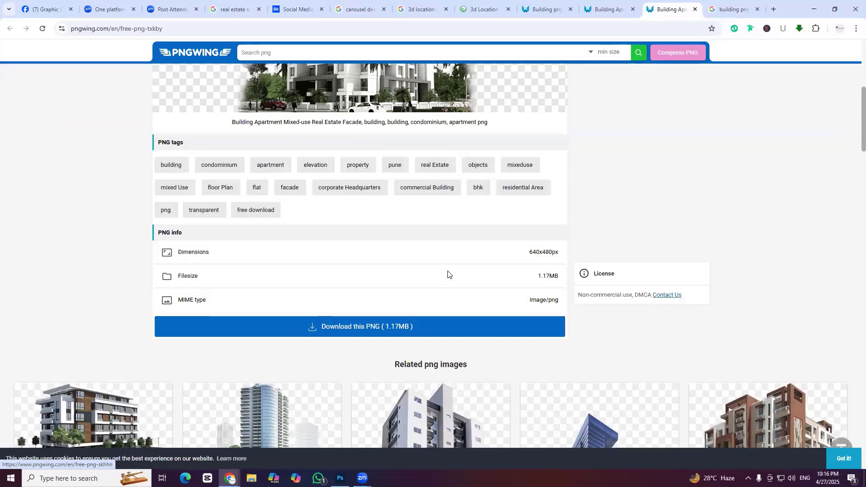
pyautogui.scroll(-5, 388, 325)
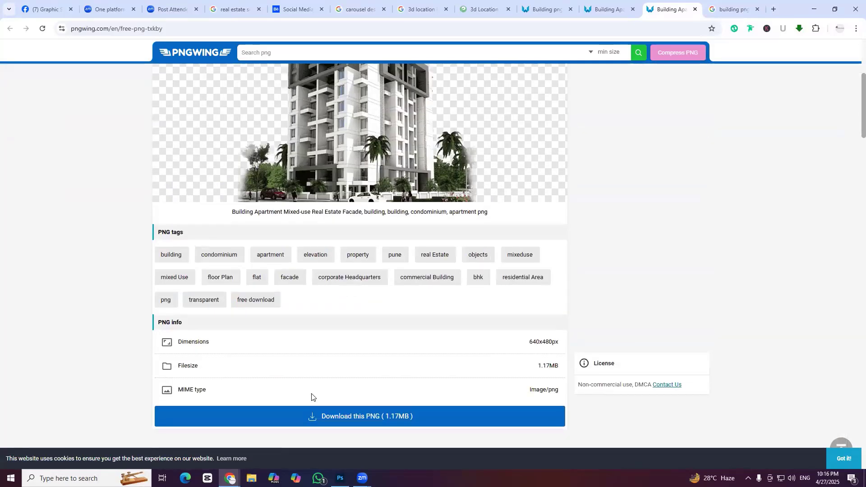
# Download the mixed-use apartment building PNG, dismissing the ad and solving the check that asks for characters in order
pyautogui.click(367, 422)
pyautogui.click(691, 99)
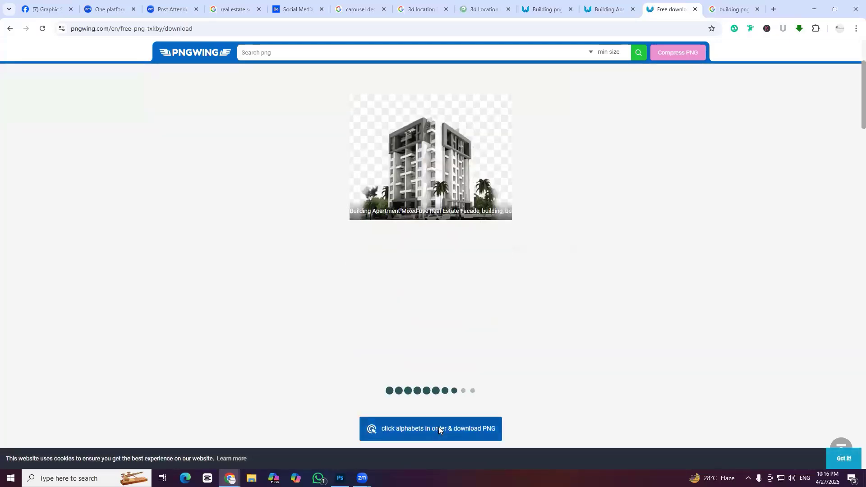
pyautogui.click(439, 429)
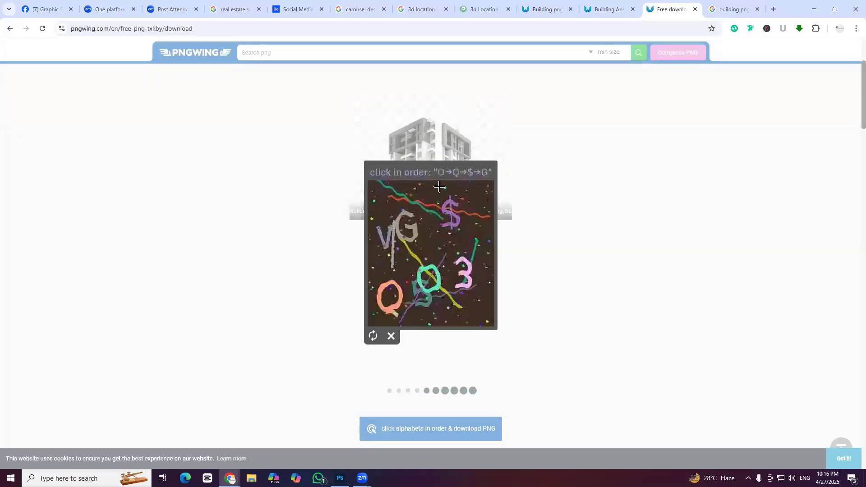
pyautogui.click(410, 286)
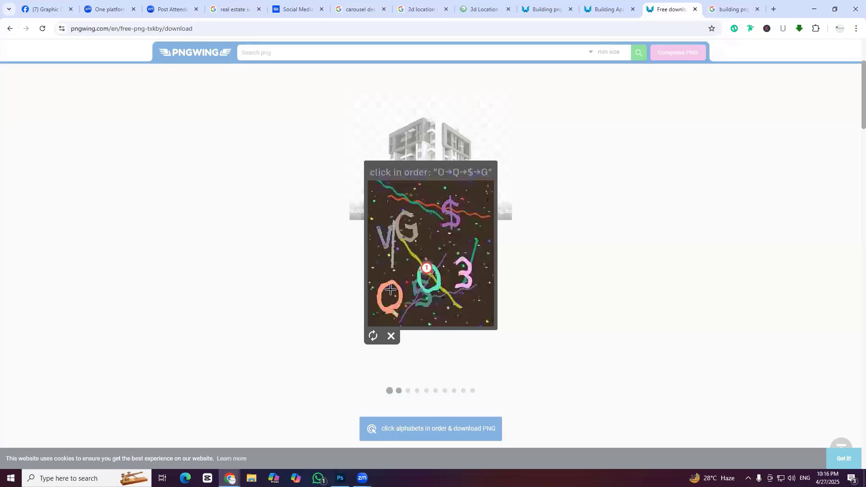
pyautogui.click(450, 213)
pyautogui.click(409, 233)
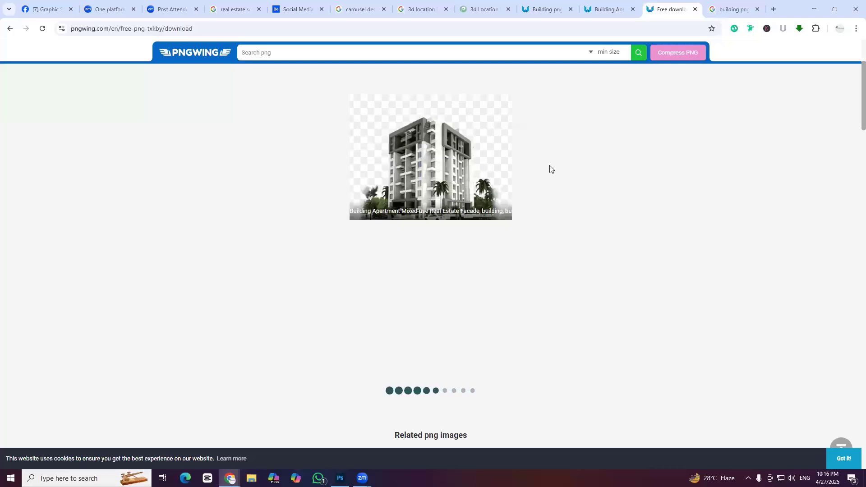
pyautogui.scroll(-1, 72, 97)
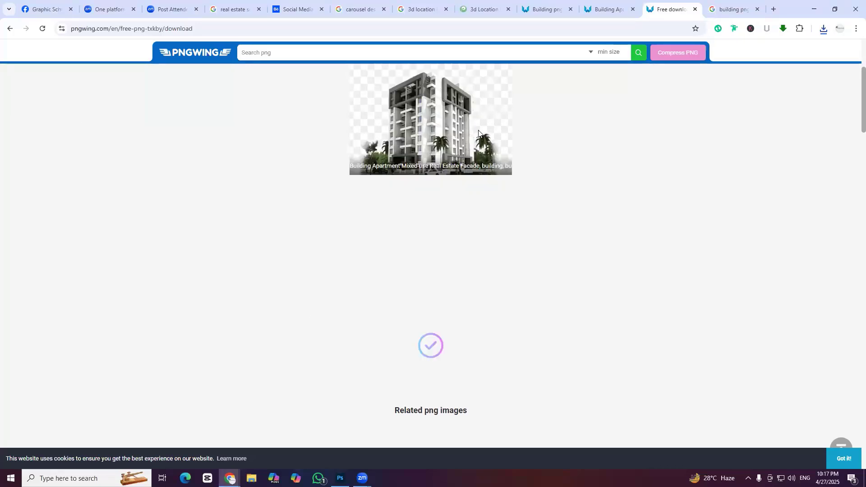
# Show the downloaded pngwing.com (2).png in its folder and place it in the Untitled-1 document in Photoshop
pyautogui.click(823, 30)
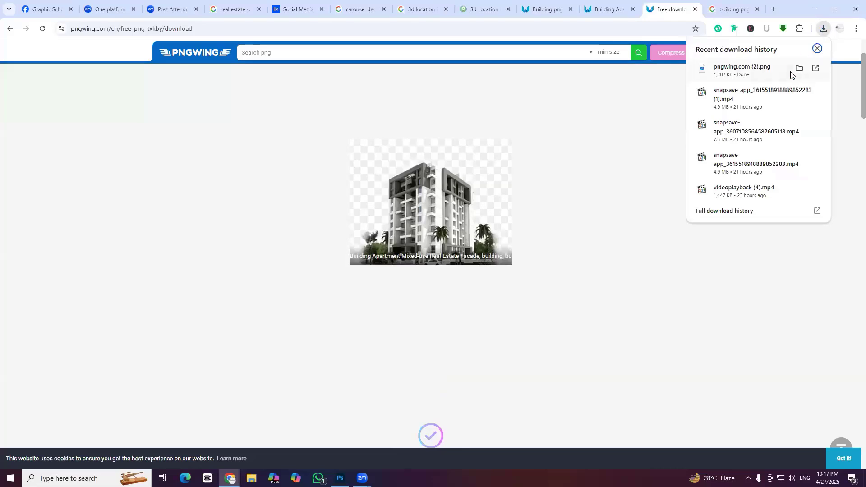
pyautogui.click(800, 69)
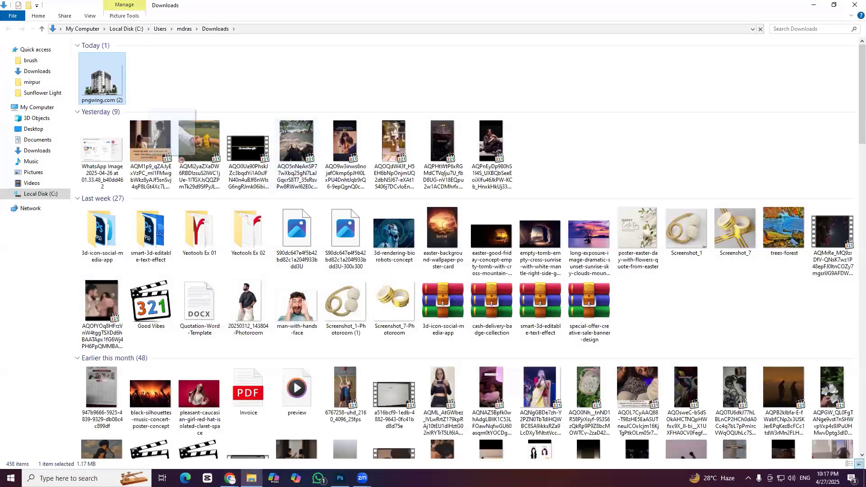
pyautogui.moveTo(97, 72); pyautogui.dragTo(473, 322)
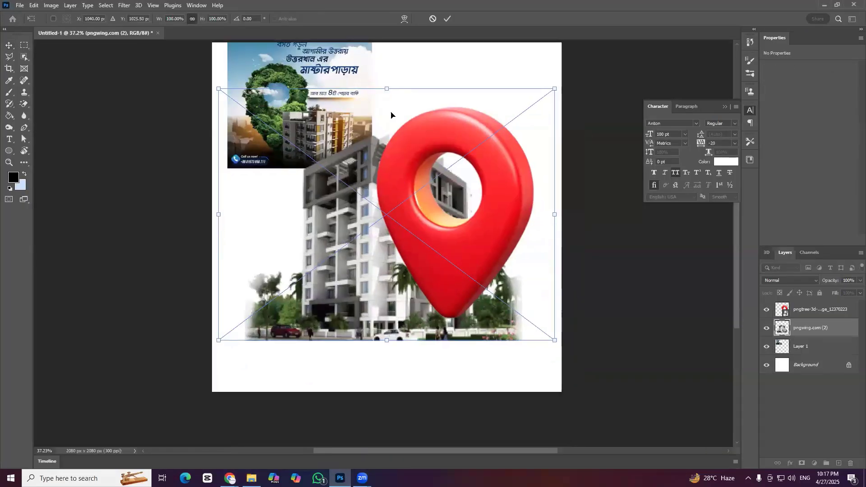
# Scale the placed building down to about 1499 × 1145 px and position it at about X 139 px, Y 664 px
pyautogui.moveTo(391, 115); pyautogui.dragTo(395, 130)
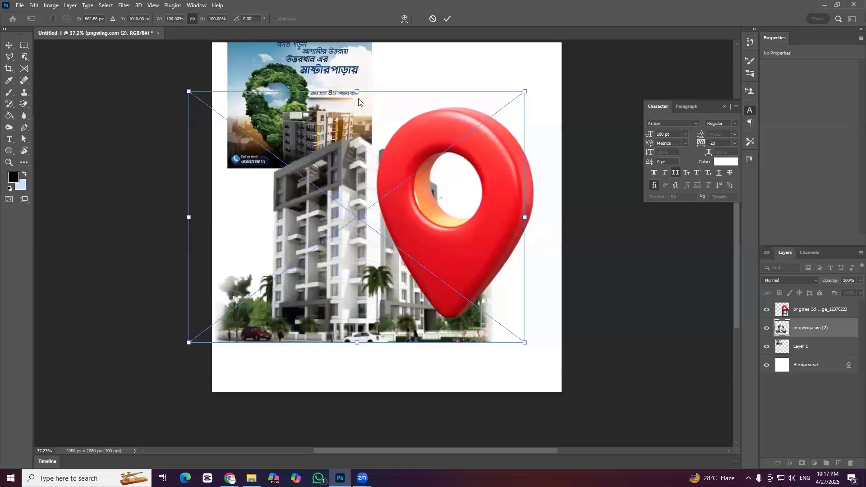
pyautogui.moveTo(357, 92); pyautogui.dragTo(374, 115)
pyautogui.moveTo(369, 216); pyautogui.dragTo(378, 203)
pyautogui.press('Return')
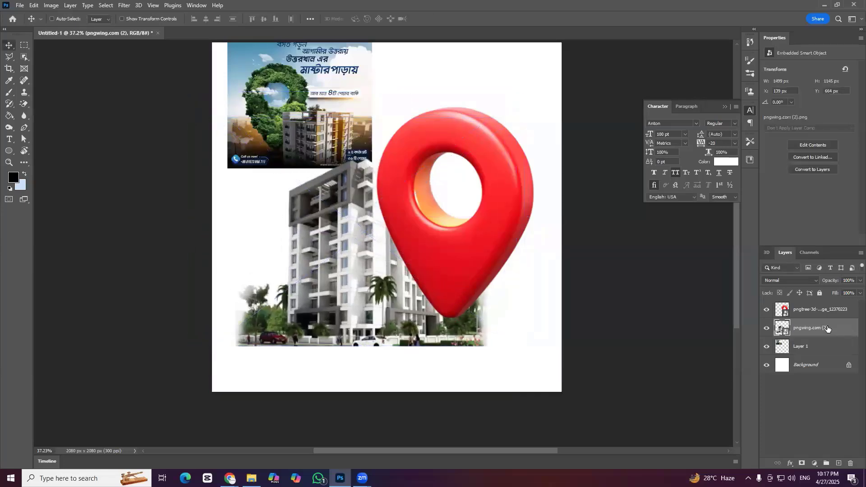
# Move the building layer above the location pin layer and set the pin behind the building's right side
pyautogui.moveTo(828, 329); pyautogui.dragTo(823, 305)
pyautogui.moveTo(494, 225); pyautogui.dragTo(499, 249)
pyautogui.hotkey('ctrl', 't')
pyautogui.press('Return')
pyautogui.scroll(-1, 444, 280)
pyautogui.moveTo(413, 281); pyautogui.dragTo(413, 281)
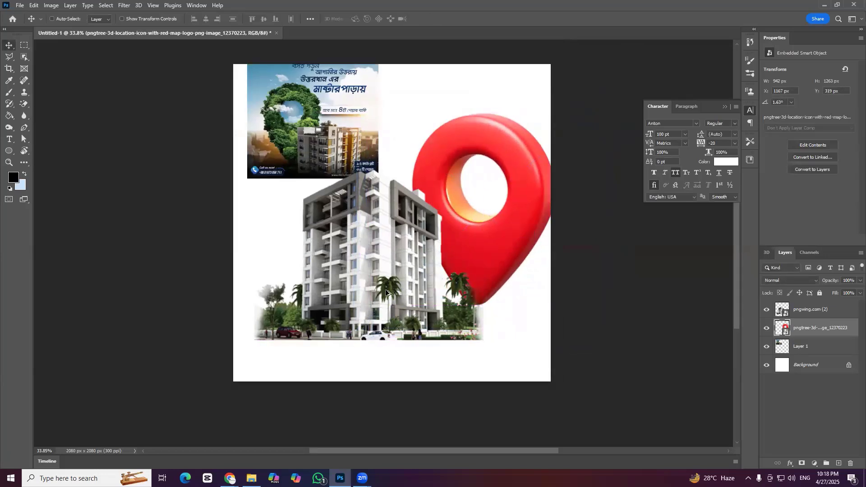
# Move the reference poster out to the canvas's upper-right corner and reposition the building at about X 198 px, Y 616 px
pyautogui.scroll(1, 354, 295)
pyautogui.moveTo(361, 103); pyautogui.dragTo(526, 108)
pyautogui.moveTo(452, 294); pyautogui.dragTo(429, 285)
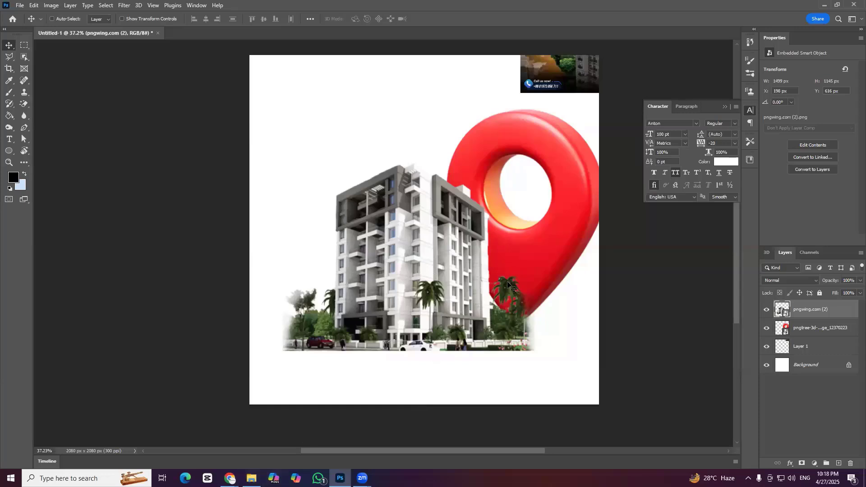
# Bring the reference poster back onto the canvas to compare the layout, and return it to the upper-right edge
pyautogui.moveTo(546, 178); pyautogui.dragTo(519, 256)
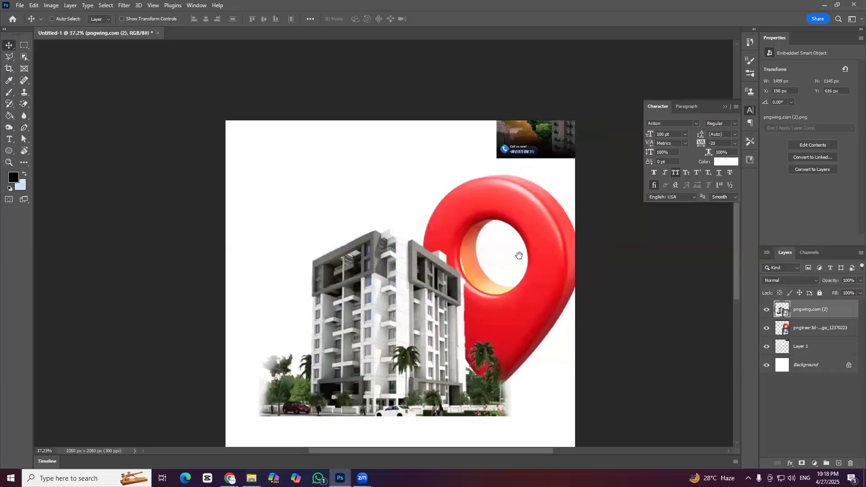
pyautogui.moveTo(566, 158); pyautogui.dragTo(346, 249)
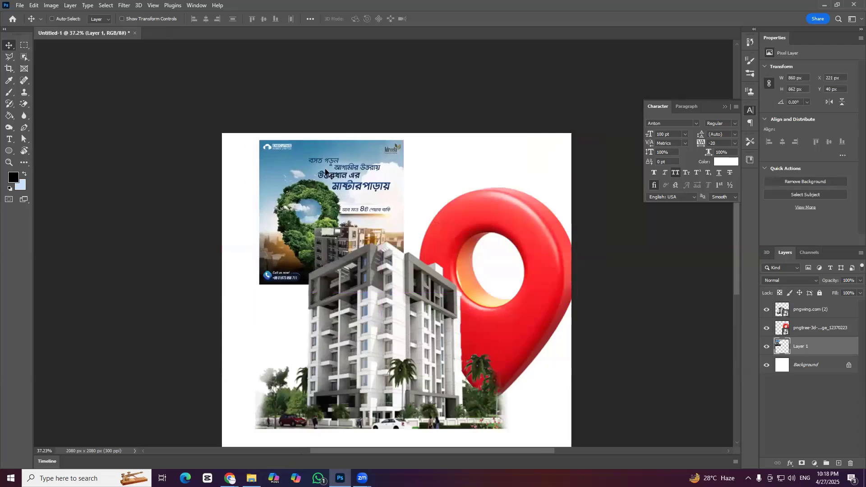
pyautogui.moveTo(385, 173); pyautogui.dragTo(587, 131)
pyautogui.scroll(-3, 247, 455)
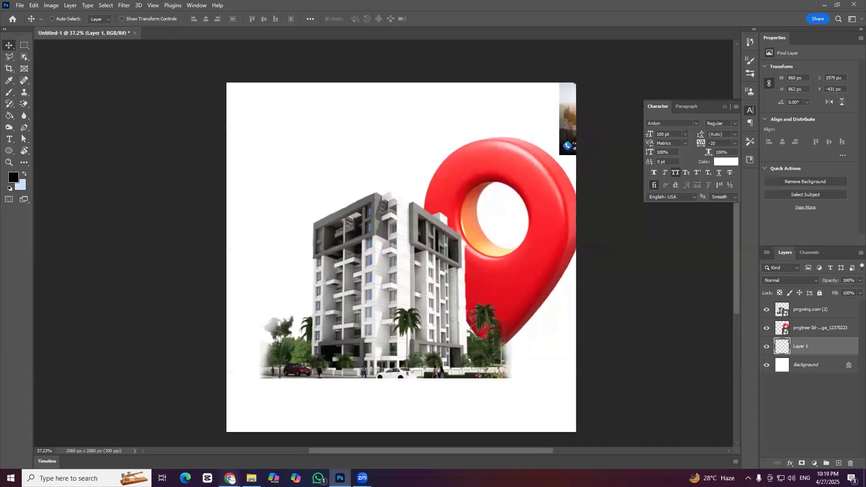
# Switch to the maximized Chrome window and search Google Images for "sky" in a new tab
pyautogui.moveTo(230, 478)
pyautogui.click(281, 405)
pyautogui.doubleClick(796, 9)
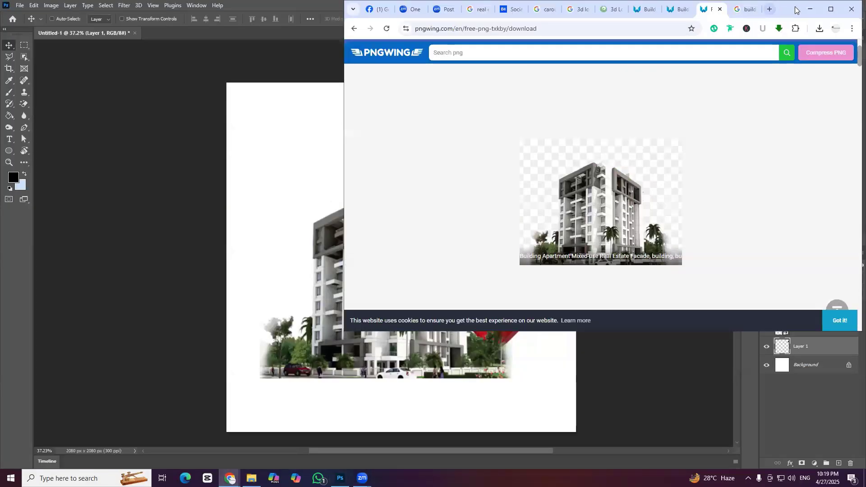
pyautogui.click(830, 10)
pyautogui.click(775, 8)
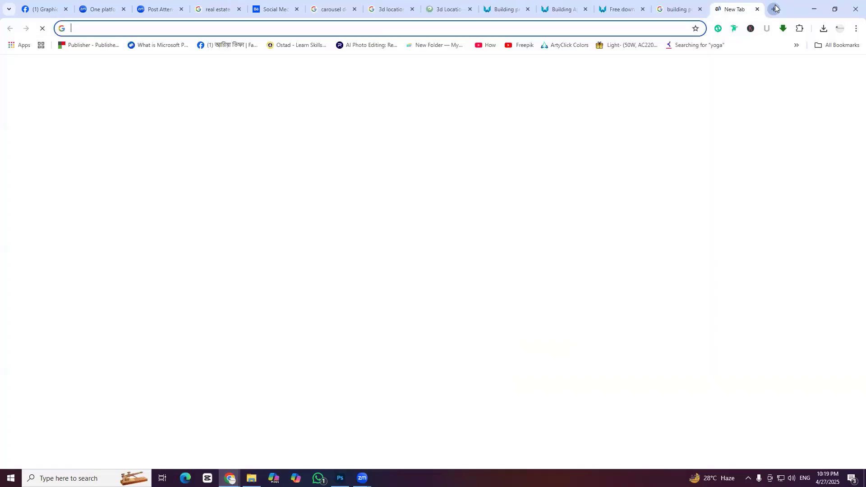
pyautogui.write('sky')
pyautogui.press('Return')
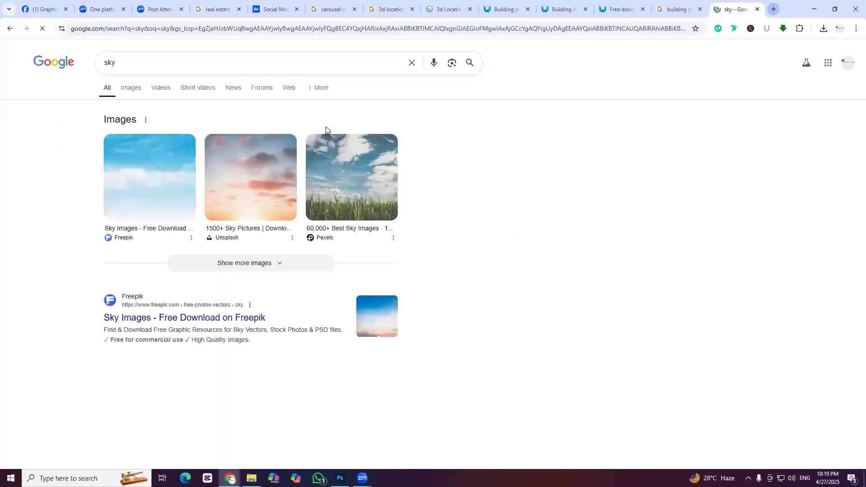
pyautogui.click(130, 87)
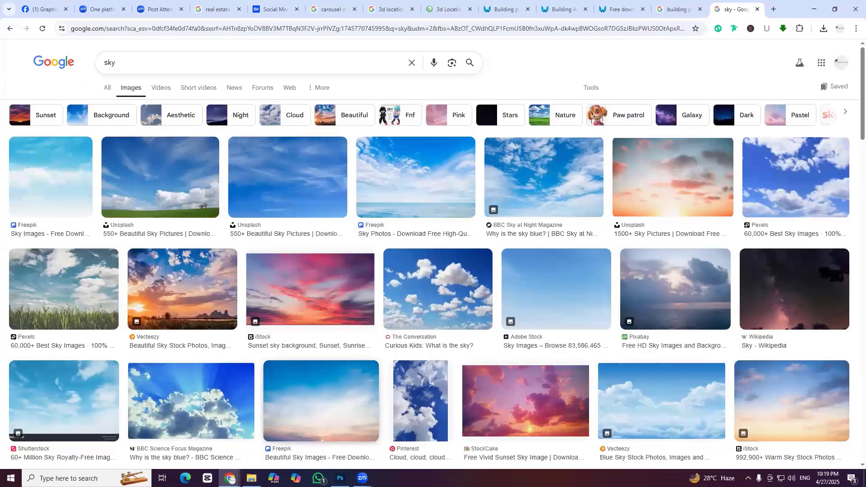
# Switch back to Photoshop and move the reference poster onto the upper middle of the canvas behind the building
pyautogui.click(340, 478)
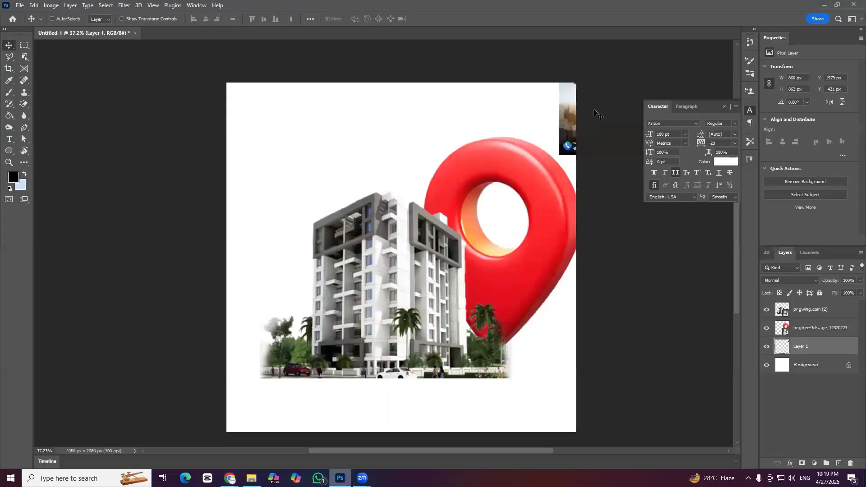
pyautogui.moveTo(570, 113); pyautogui.dragTo(381, 185)
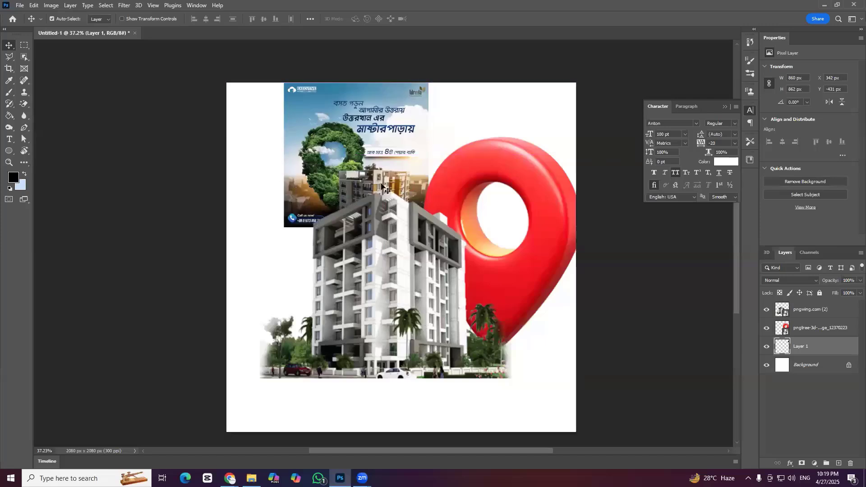
# Return the reference poster to the canvas's upper-right edge, switch to Chrome's sky results and preview the Vecteezy sunset image
pyautogui.moveTo(578, 116); pyautogui.dragTo(576, 110)
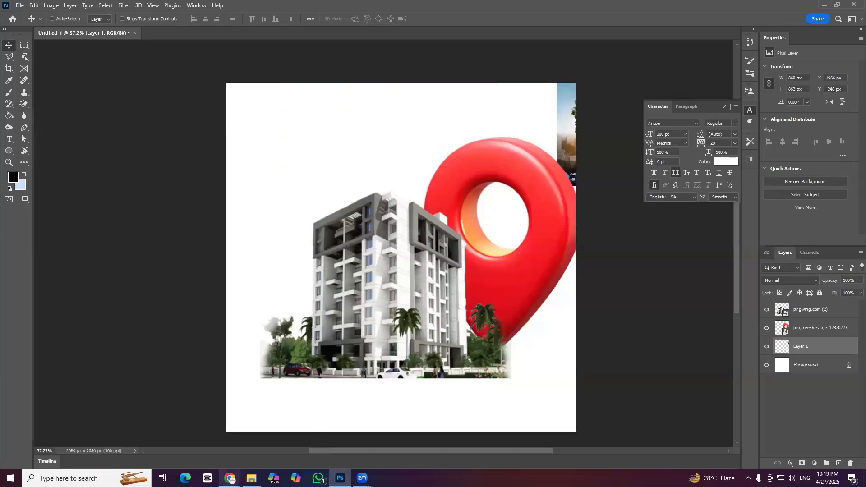
pyautogui.click(180, 433)
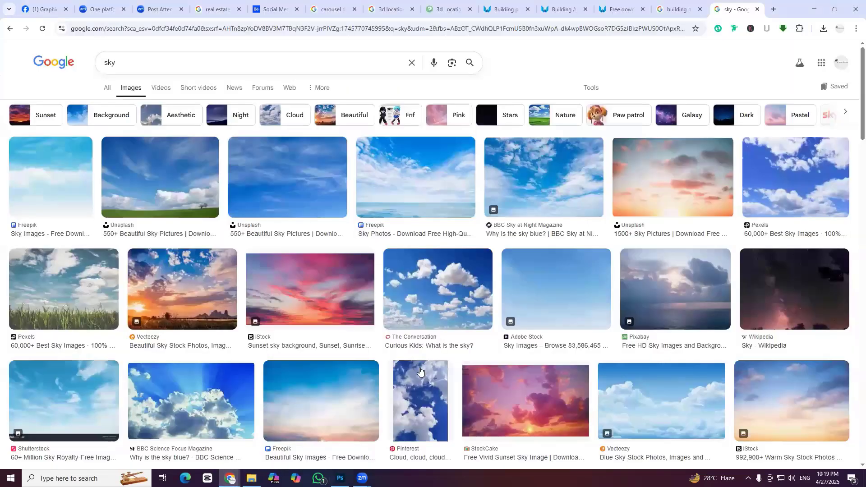
pyautogui.click(174, 288)
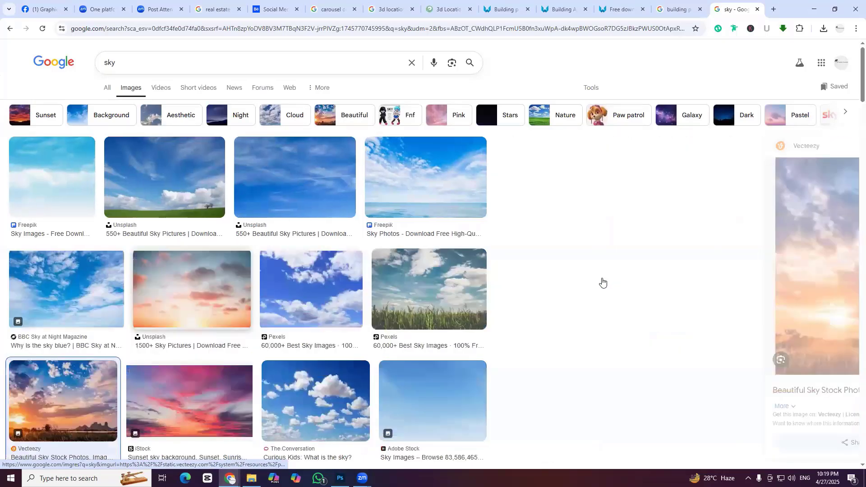
# Find the Clean Kiss deep blue sky photo with small white clouds in the image results and copy it
pyautogui.scroll(-2, 225, 293)
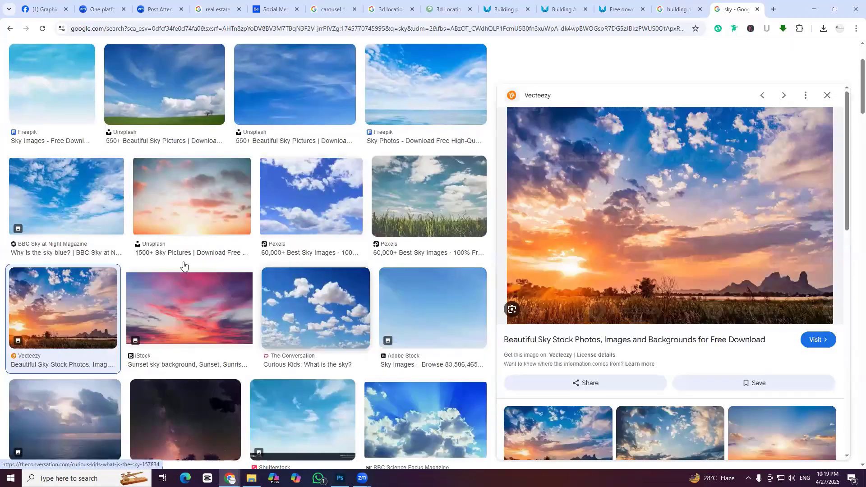
pyautogui.scroll(-2, 183, 266)
pyautogui.scroll(-4, 451, 389)
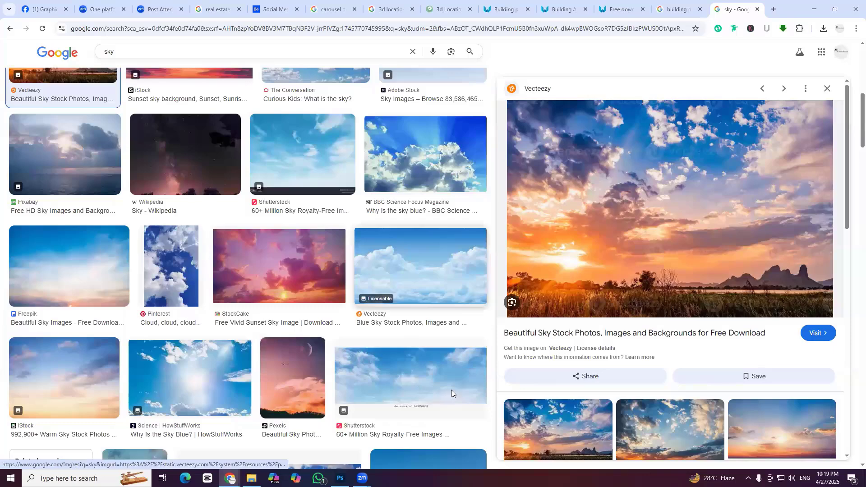
pyautogui.scroll(-4, 350, 406)
pyautogui.scroll(-7, 351, 406)
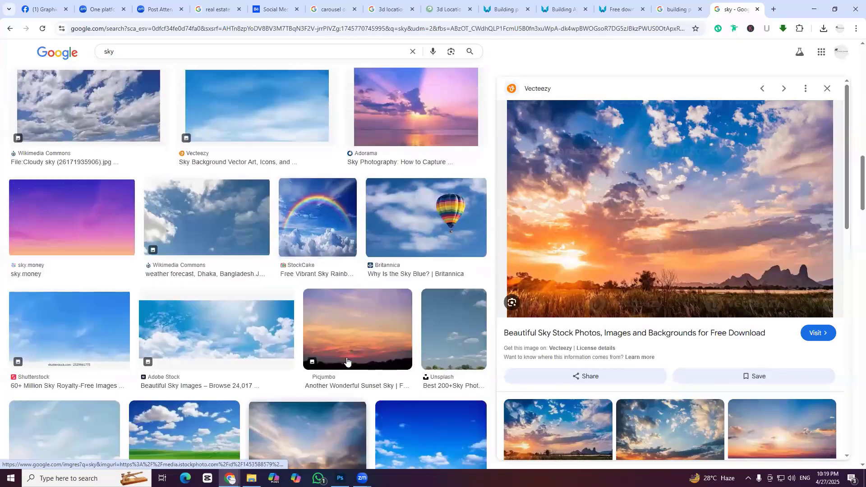
pyautogui.scroll(-3, 428, 240)
pyautogui.scroll(-1, 429, 240)
pyautogui.click(429, 240)
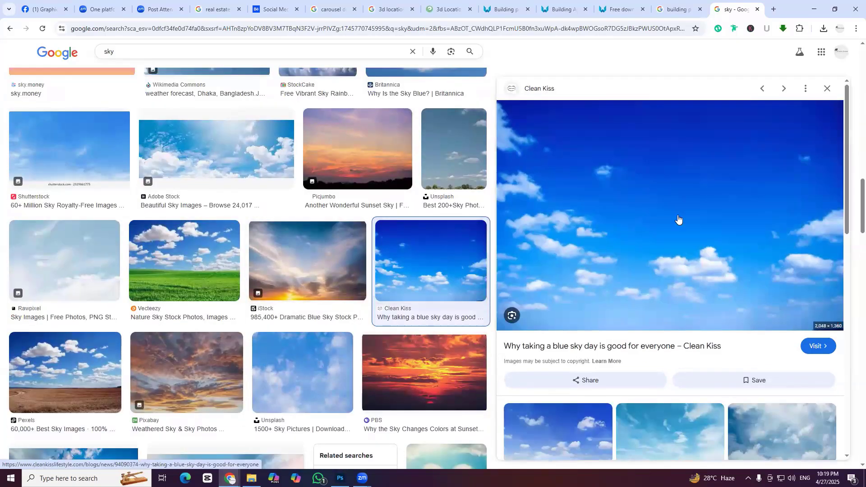
pyautogui.rightClick(663, 179)
pyautogui.click(698, 327)
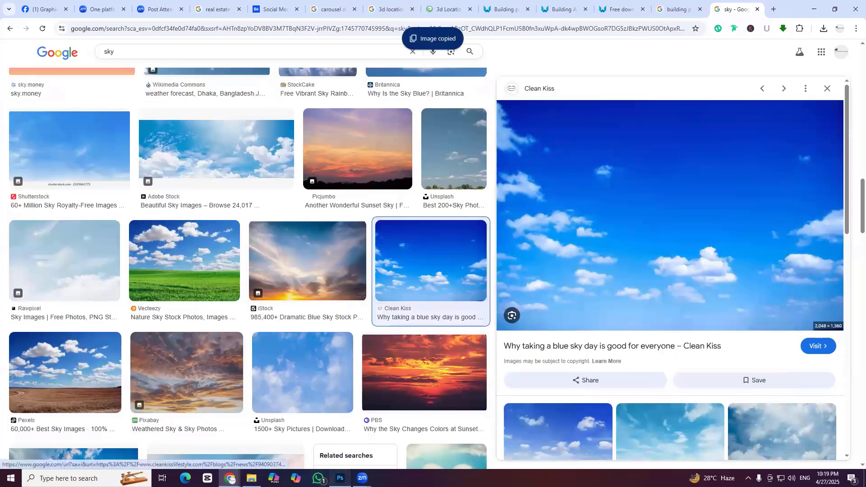
# Switch to Photoshop, paste the sky image beneath the pin and enlarge it to about 2896 × 1924 px across the canvas top
pyautogui.click(341, 478)
pyautogui.hotkey('ctrl', 'v')
pyautogui.moveTo(401, 217); pyautogui.dragTo(384, 115)
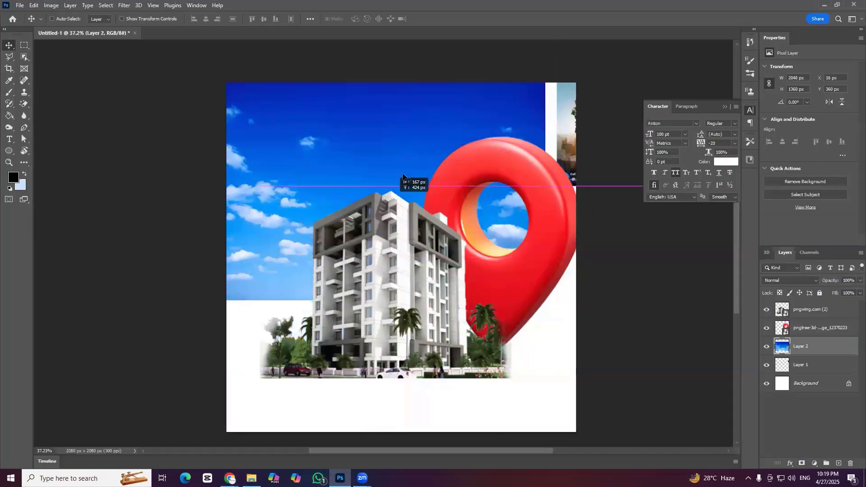
pyautogui.hotkey('ctrl', 't')
pyautogui.moveTo(386, 270); pyautogui.dragTo(387, 362)
pyautogui.moveTo(441, 279); pyautogui.dragTo(520, 159)
pyautogui.press('Return')
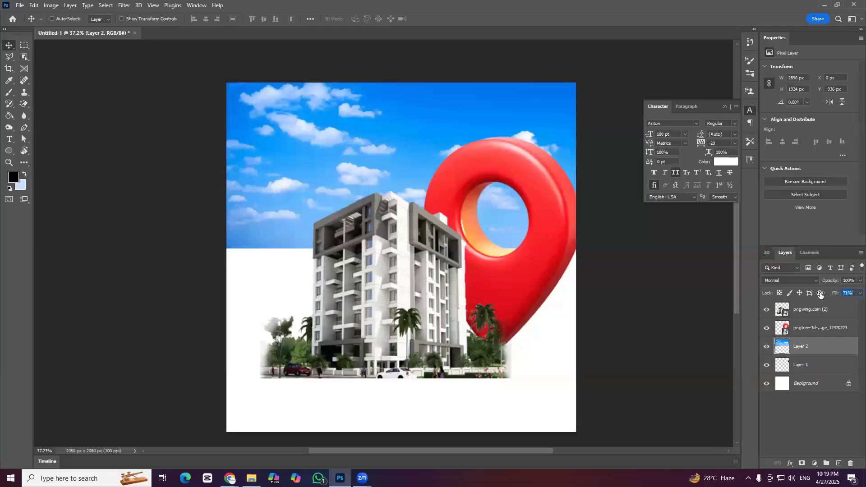
# Set the sky layer's fill to 49% and hide the reference poster layer
pyautogui.moveTo(821, 295); pyautogui.dragTo(791, 376)
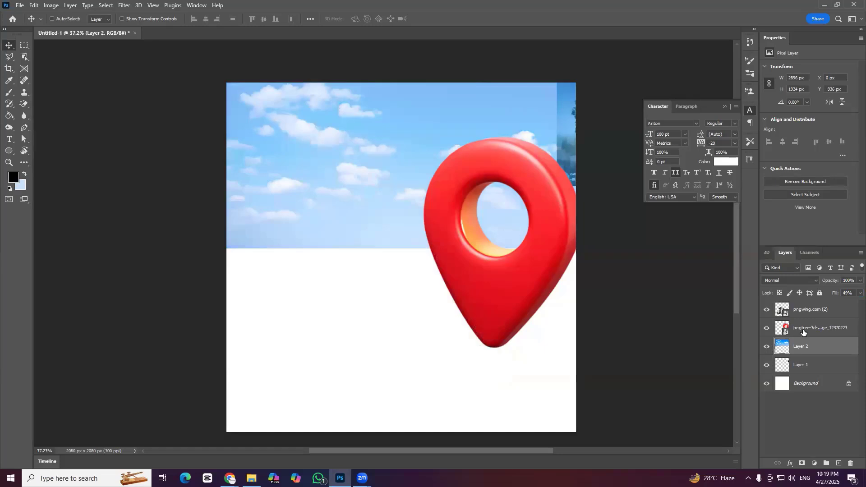
pyautogui.click(768, 367)
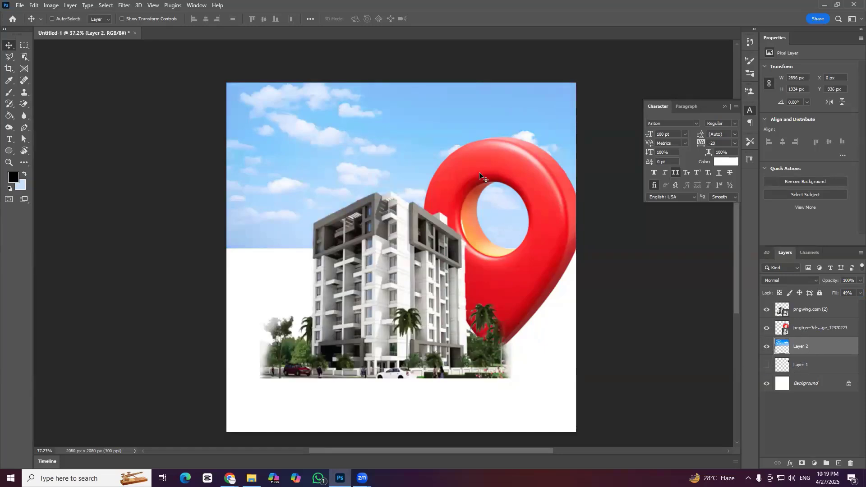
# Scale the sky down to about 2138 × 1422 px so it just spans the canvas width along the top
pyautogui.moveTo(481, 176); pyautogui.dragTo(484, 261)
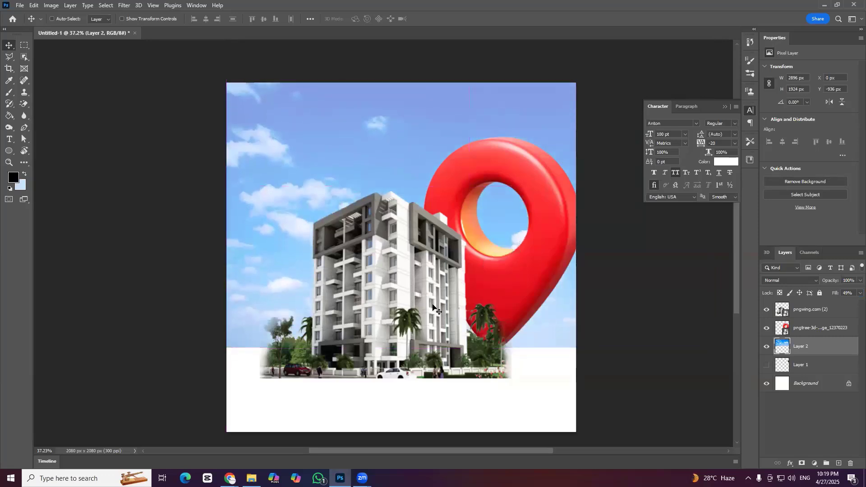
pyautogui.moveTo(433, 309); pyautogui.dragTo(418, 233)
pyautogui.hotkey('ctrl', 't')
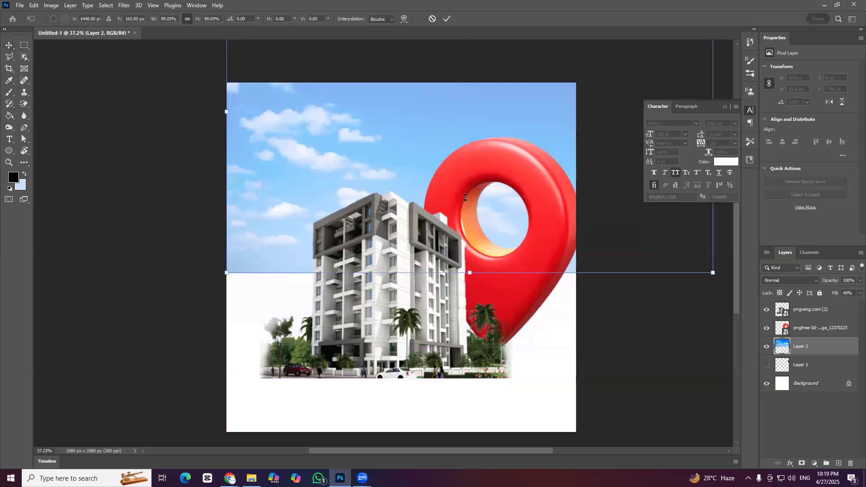
pyautogui.moveTo(465, 198); pyautogui.dragTo(419, 145)
pyautogui.moveTo(579, 107); pyautogui.dragTo(586, 108)
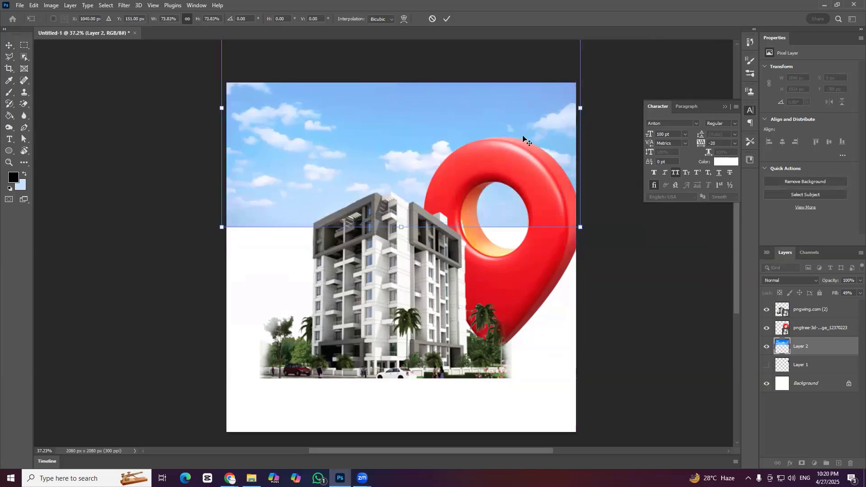
pyautogui.press('Return')
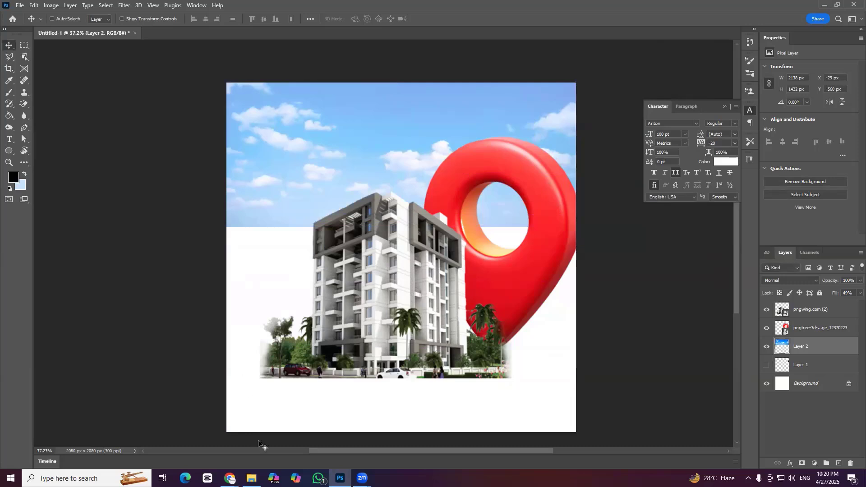
# Reposition the sky vertically behind the building and pin at about Y -436 px
pyautogui.moveTo(230, 481)
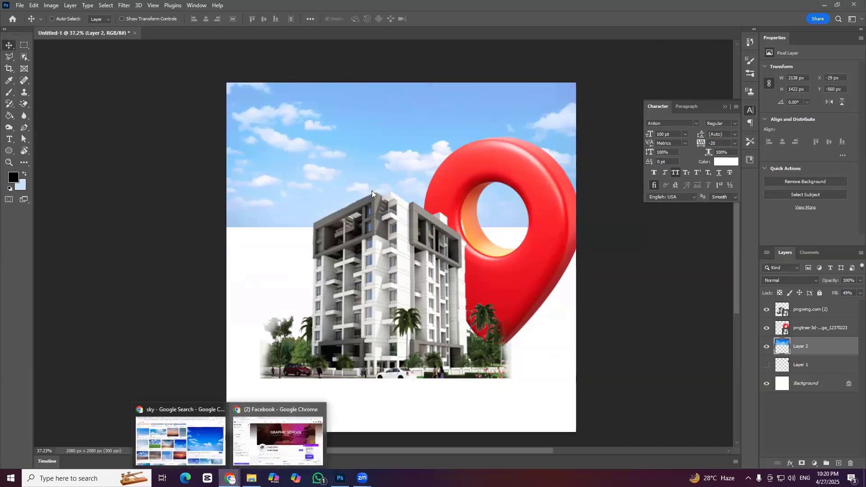
pyautogui.moveTo(423, 162); pyautogui.dragTo(423, 153)
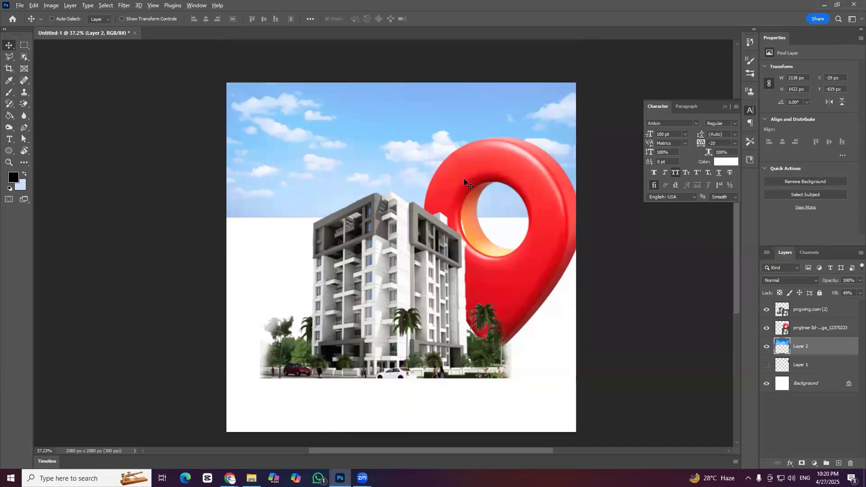
pyautogui.moveTo(464, 182); pyautogui.dragTo(466, 212)
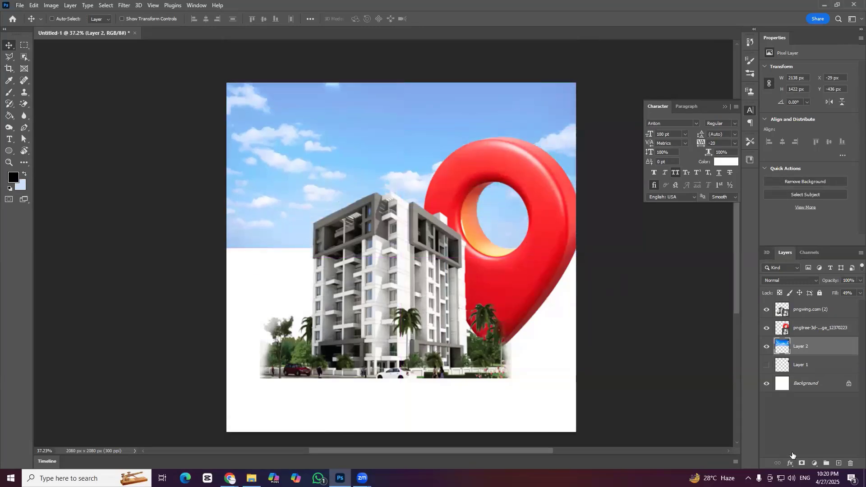
# Add a layer mask to the sky and fade its lower edge into the white with a soft 3583 px black brush
pyautogui.click(802, 464)
pyautogui.press('b')
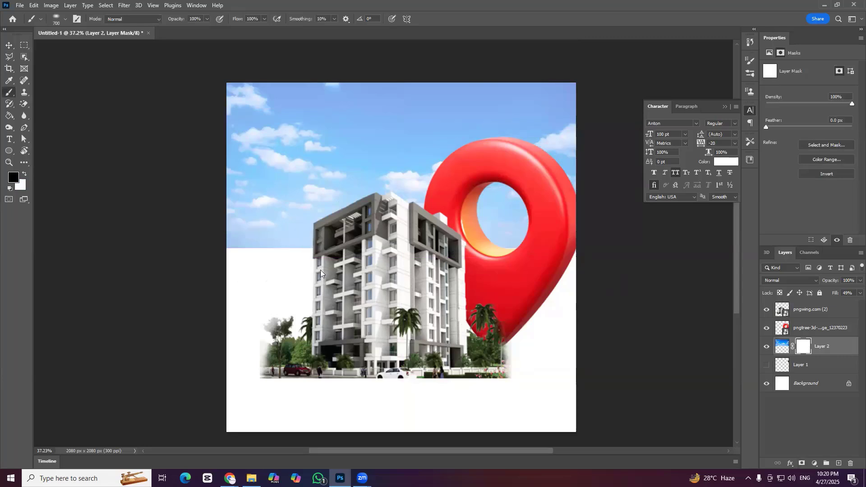
pyautogui.rightClick(320, 270)
pyautogui.moveTo(363, 273); pyautogui.dragTo(367, 275)
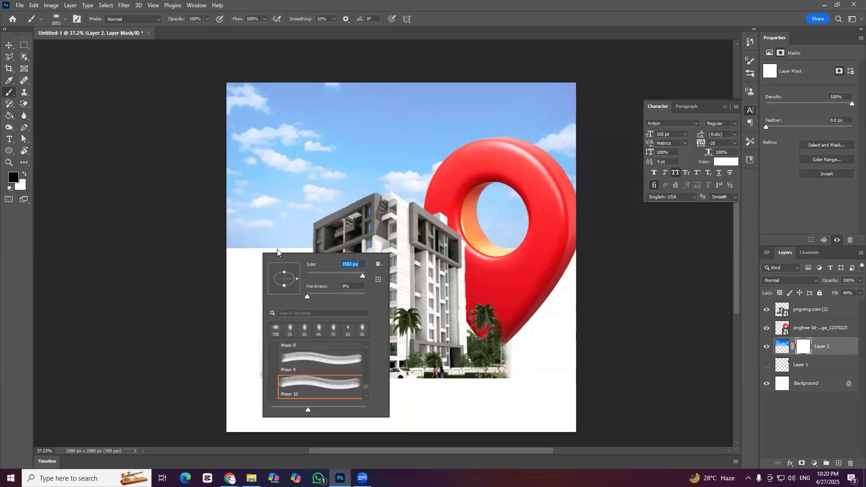
pyautogui.click(249, 312)
pyautogui.moveTo(301, 349); pyautogui.dragTo(389, 340)
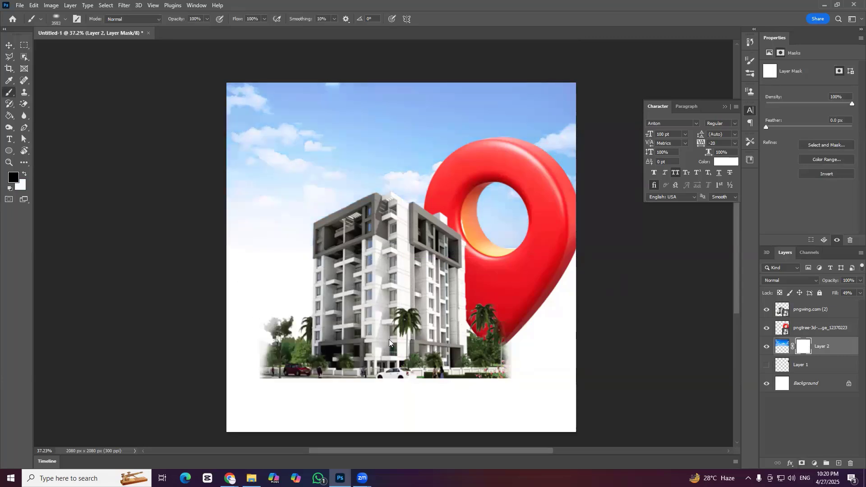
pyautogui.press('v')
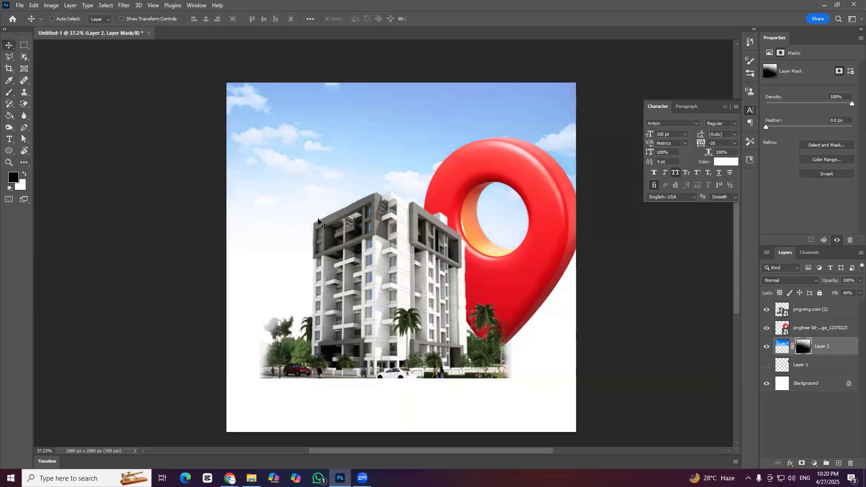
pyautogui.scroll(3, 285, 240)
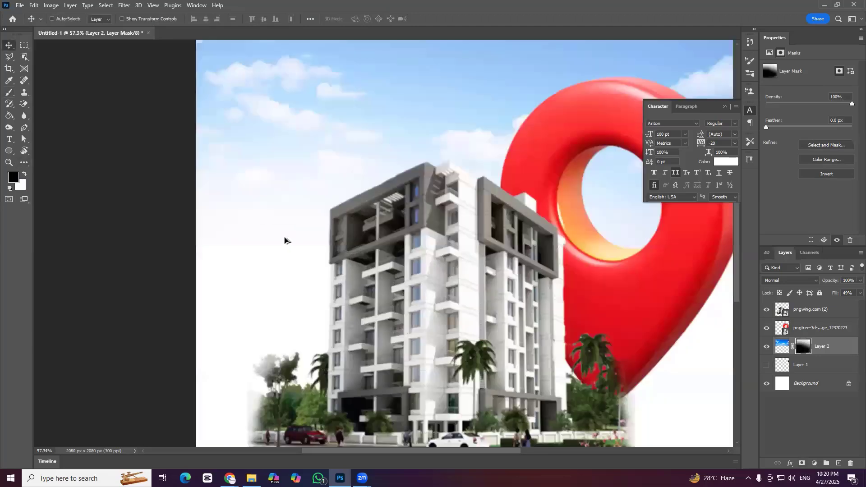
pyautogui.scroll(-3, 300, 254)
pyautogui.click(840, 348)
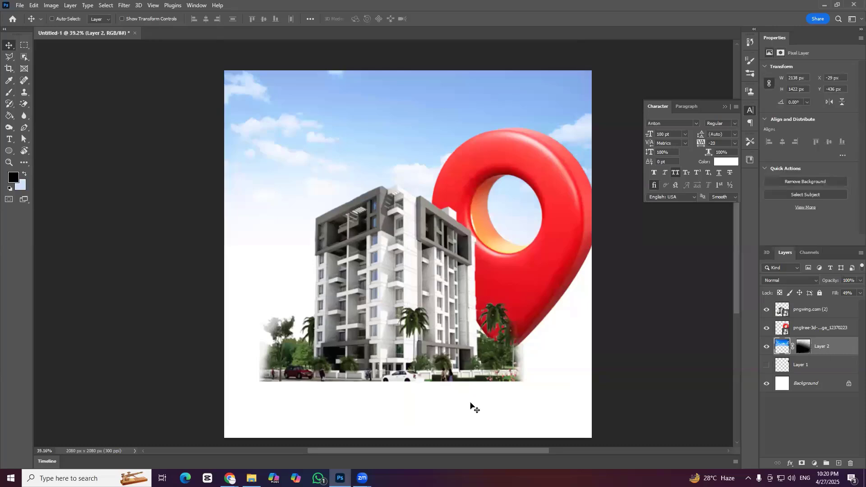
# Show the reference poster layer again and move it below the building at the canvas bottom, about X 631 px, Y 1277 px
pyautogui.scroll(-1, 373, 338)
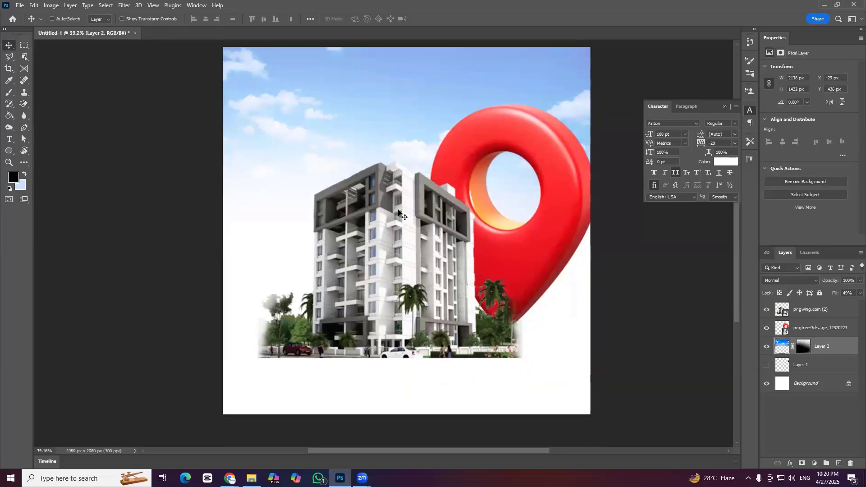
pyautogui.scroll(1, 400, 230)
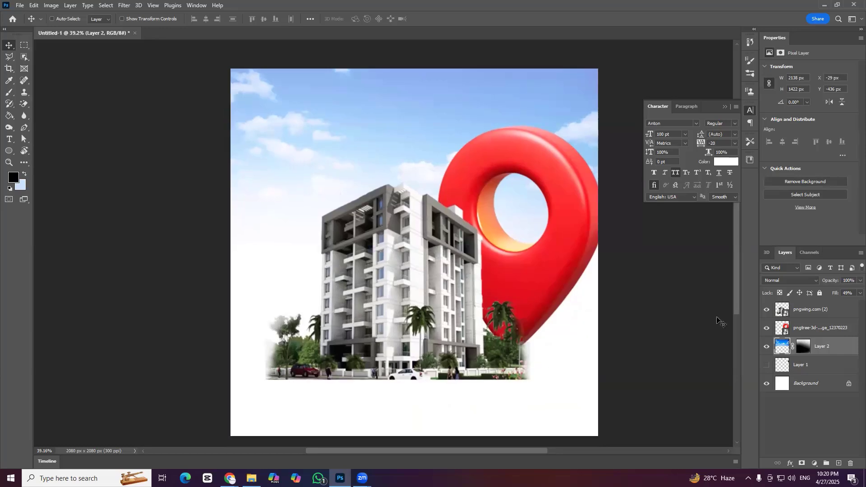
pyautogui.click(767, 365)
pyautogui.click(803, 365)
pyautogui.moveTo(544, 135); pyautogui.dragTo(454, 389)
pyautogui.scroll(-3, 447, 265)
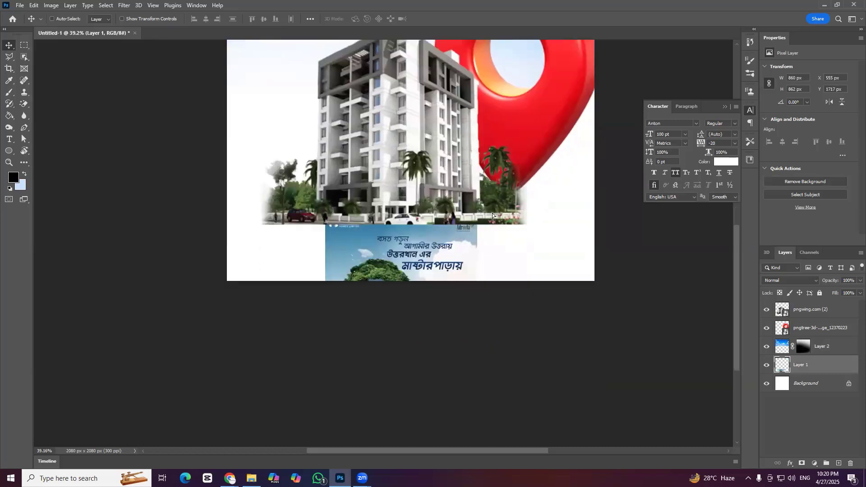
pyautogui.moveTo(493, 215); pyautogui.dragTo(413, 275)
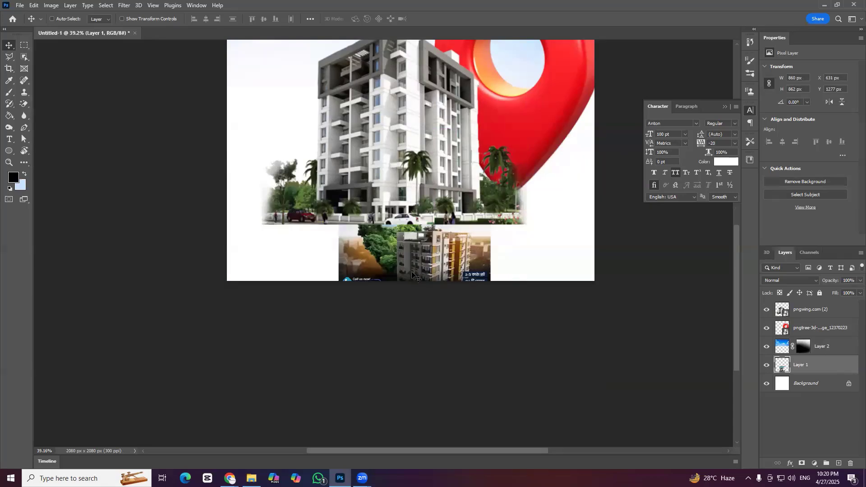
# Move the reference poster to the canvas's upper-right corner, mostly outside the canvas, at about X 1697 px, Y -642 px
pyautogui.scroll(8, 353, 351)
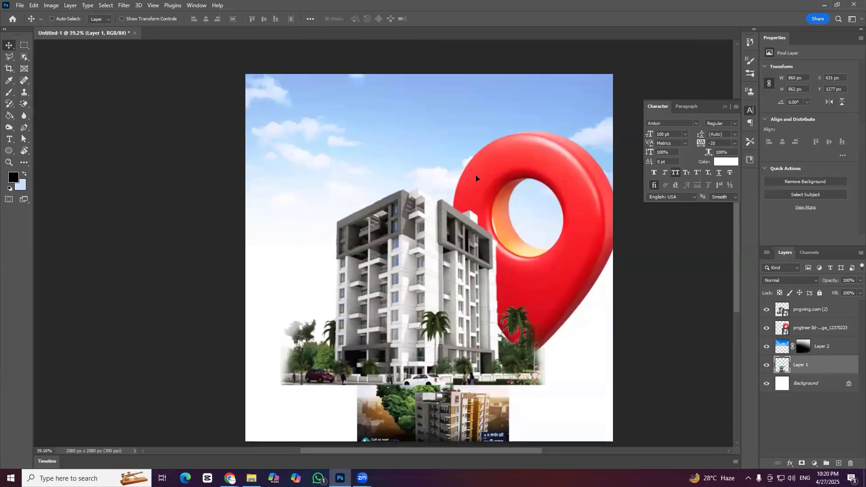
pyautogui.moveTo(476, 176); pyautogui.dragTo(615, 84)
pyautogui.scroll(-4, 427, 226)
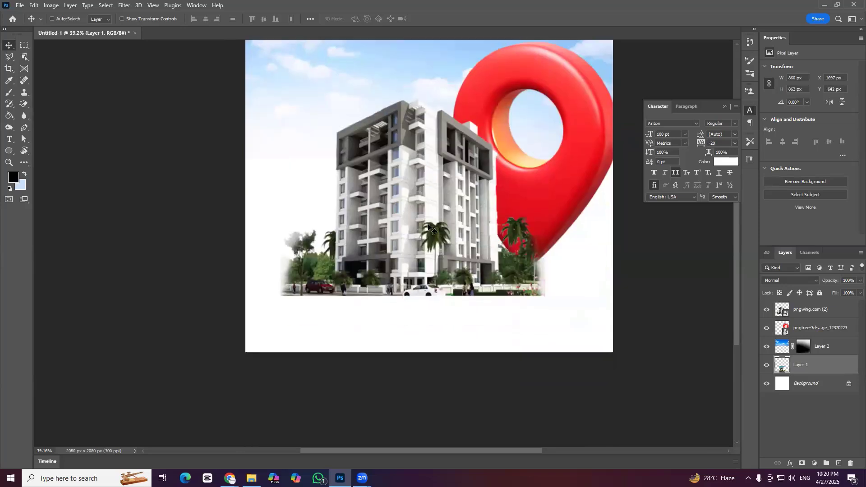
pyautogui.scroll(2, 421, 303)
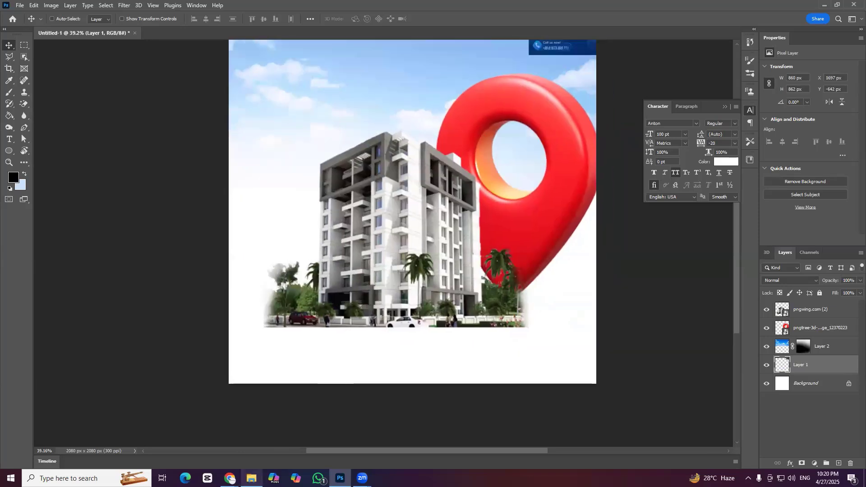
pyautogui.moveTo(230, 478)
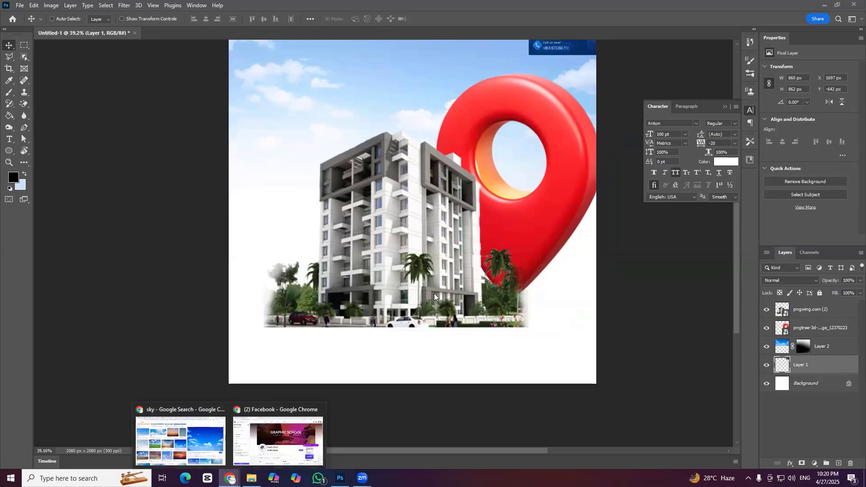
pyautogui.scroll(2, 463, 316)
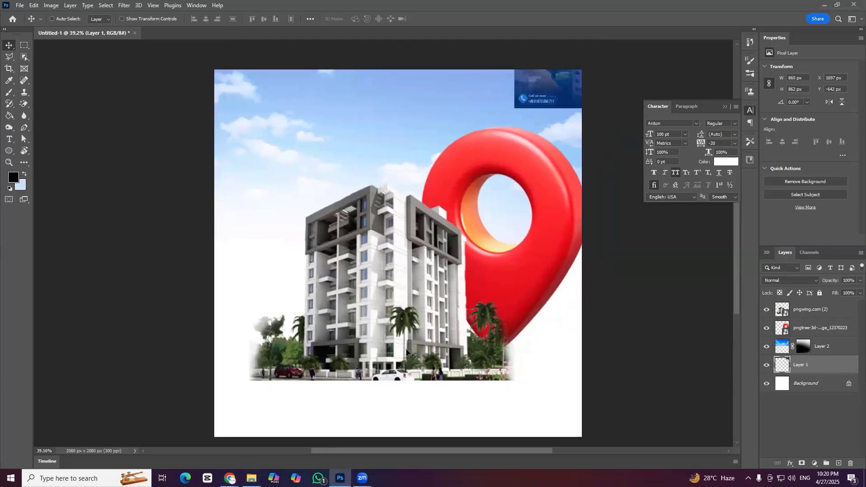
# Move the location pin to the canvas's left side at about X 30 px, Y 498 px, and shift the building to the right
pyautogui.moveTo(519, 289); pyautogui.dragTo(330, 323)
pyautogui.moveTo(411, 284); pyautogui.dragTo(497, 285)
pyautogui.moveTo(300, 316); pyautogui.dragTo(367, 315)
pyautogui.moveTo(484, 306); pyautogui.dragTo(438, 306)
pyautogui.moveTo(335, 170); pyautogui.dragTo(313, 175)
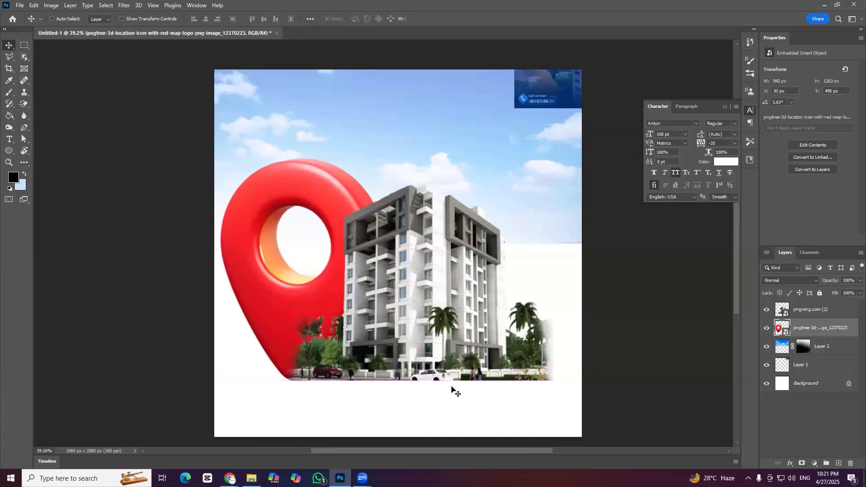
# Paint black on the sky's layer mask with the soft 3583 px brush to fade its lower edge smoothly into white
pyautogui.click(803, 347)
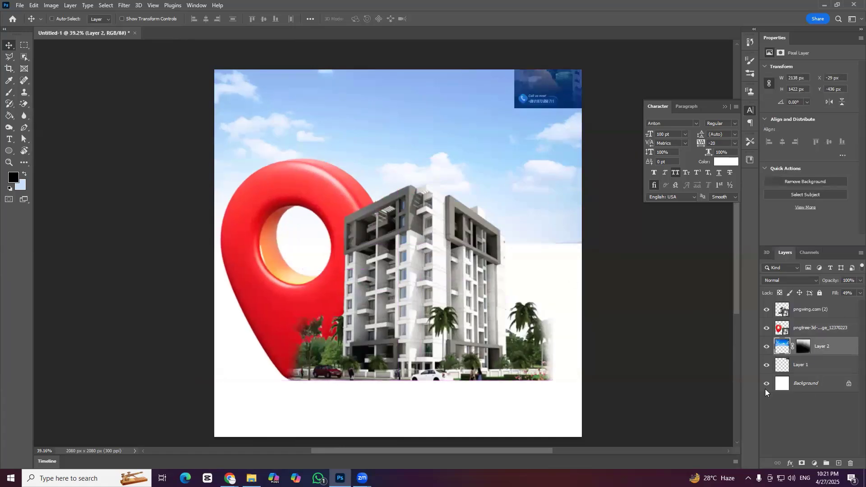
pyautogui.press('b')
pyautogui.click(541, 363)
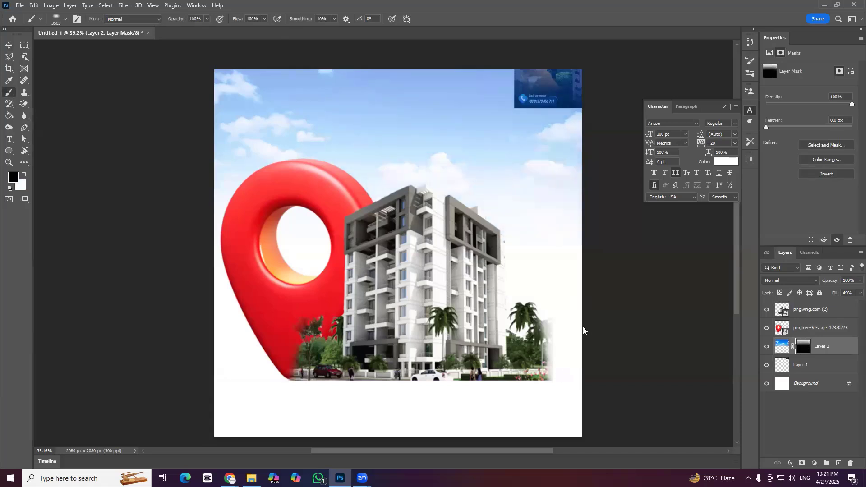
# Move the location pin to X 225 px, Y 275 px, and shift it together with the building to the canvas's lower-right area
pyautogui.press('v')
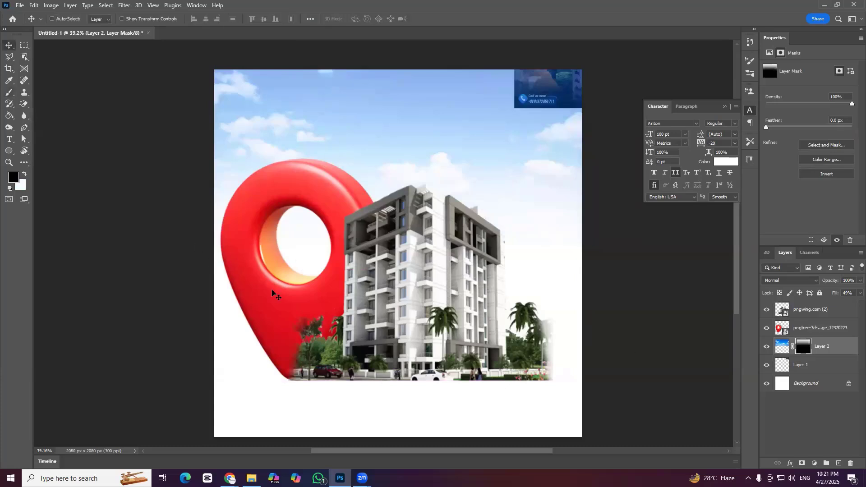
pyautogui.moveTo(327, 306); pyautogui.dragTo(350, 268)
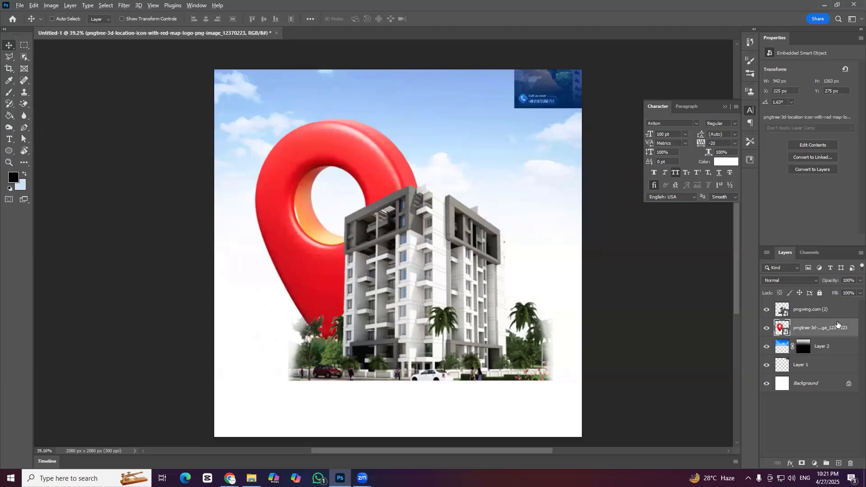
pyautogui.keyDown('shift'); pyautogui.click(811, 309); pyautogui.keyUp('shift')
pyautogui.moveTo(435, 223); pyautogui.dragTo(489, 284)
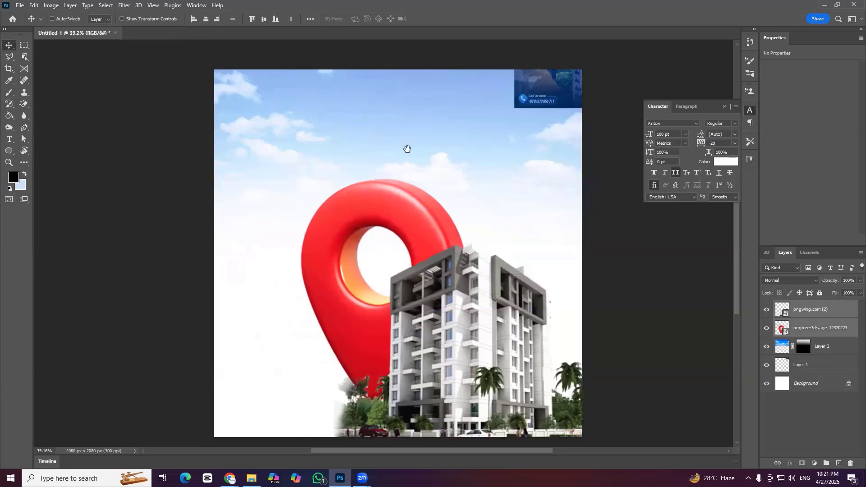
# Switch to the browser and examine the Bangla real estate social media post examples in Google Images for composition ideas
pyautogui.hscroll(3, 382, 161)
pyautogui.scroll(-3, 390, 314)
pyautogui.scroll(-1, 294, 433)
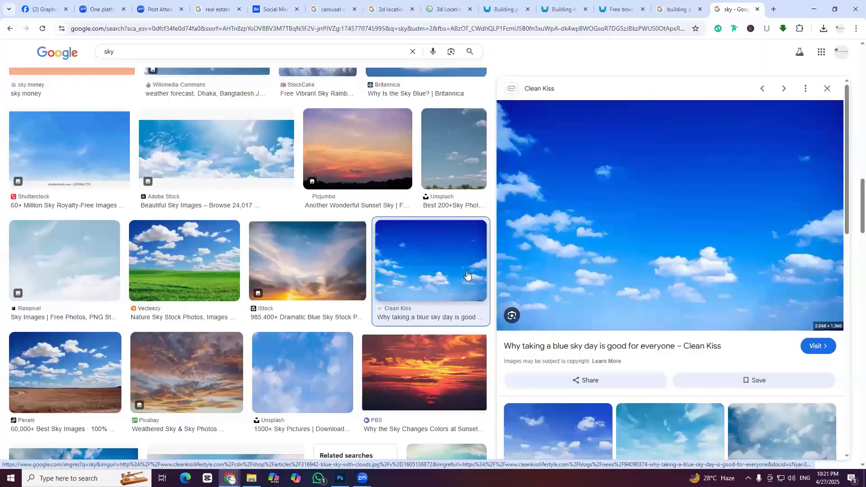
pyautogui.hotkey('ctrl', '7')
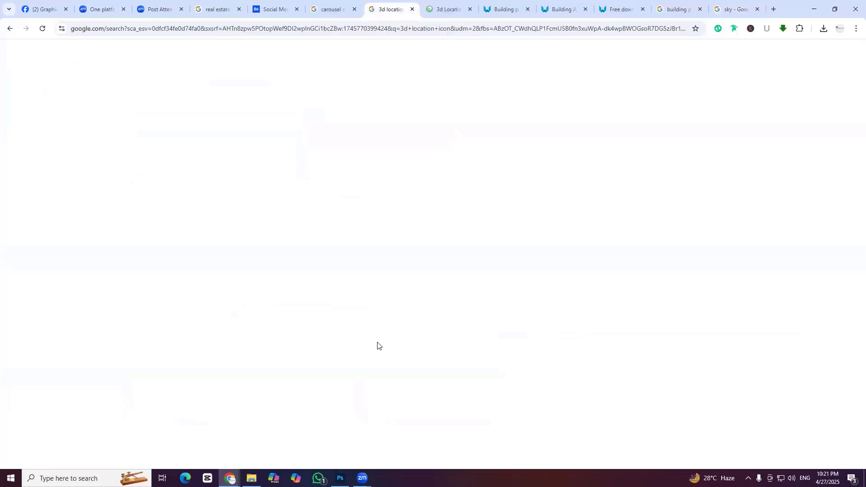
pyautogui.hotkey('ctrl', '6')
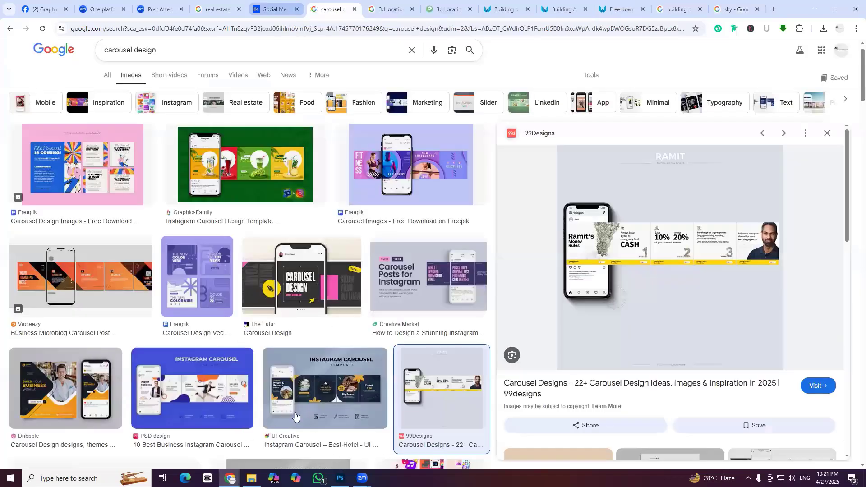
pyautogui.hotkey('ctrl', '4')
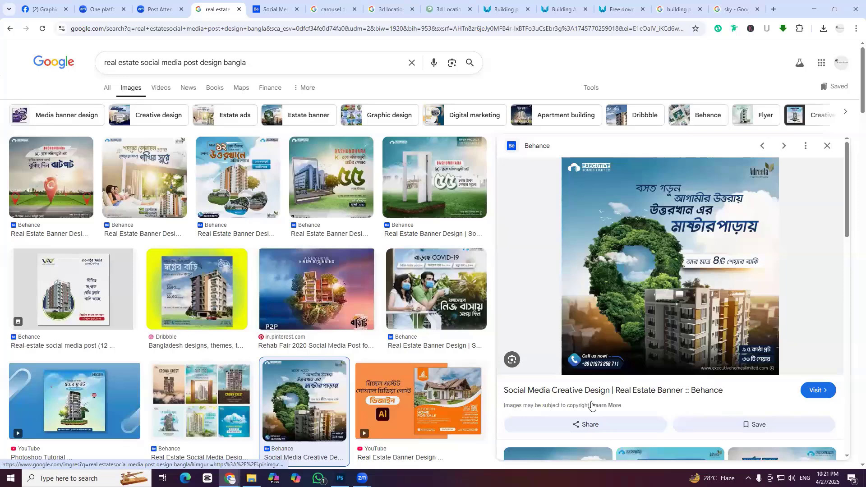
pyautogui.scroll(-3, 739, 300)
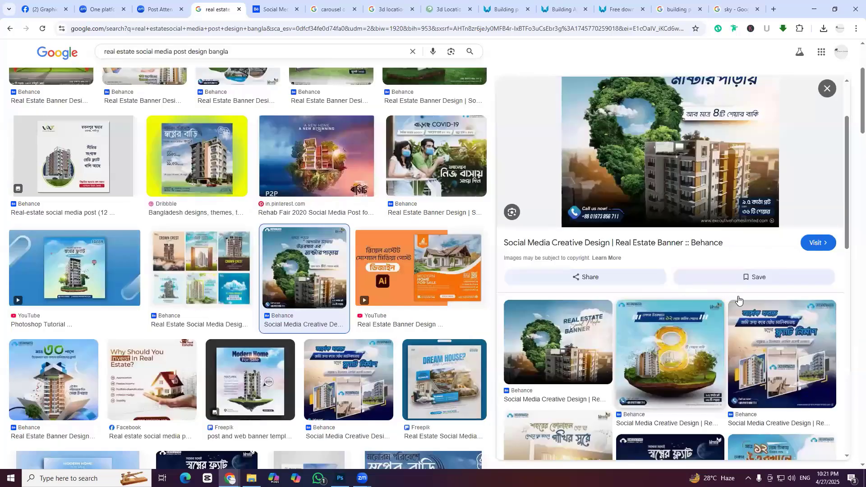
pyautogui.scroll(-2, 737, 285)
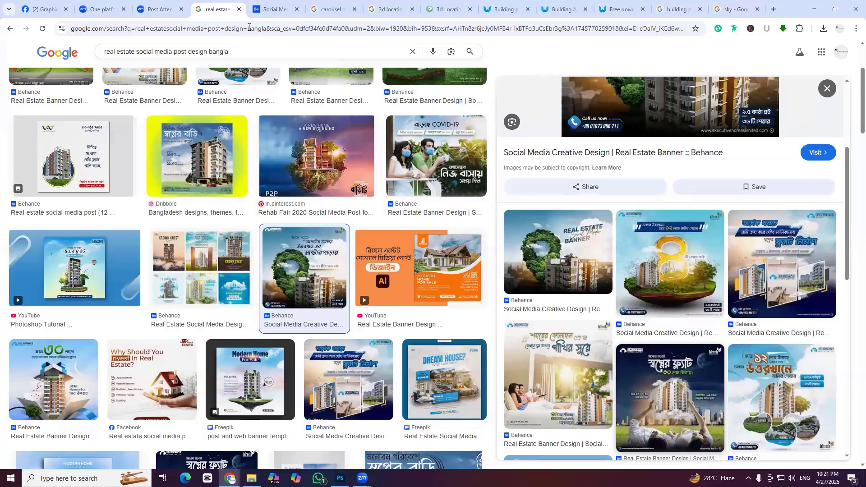
# Search Freepik for "man dream" images with the licence filter set to Free
pyautogui.click(268, 76)
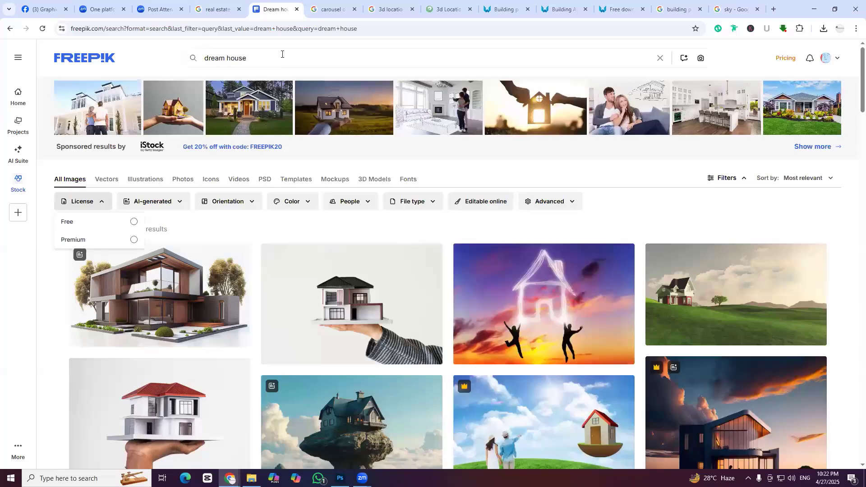
pyautogui.doubleClick(282, 54)
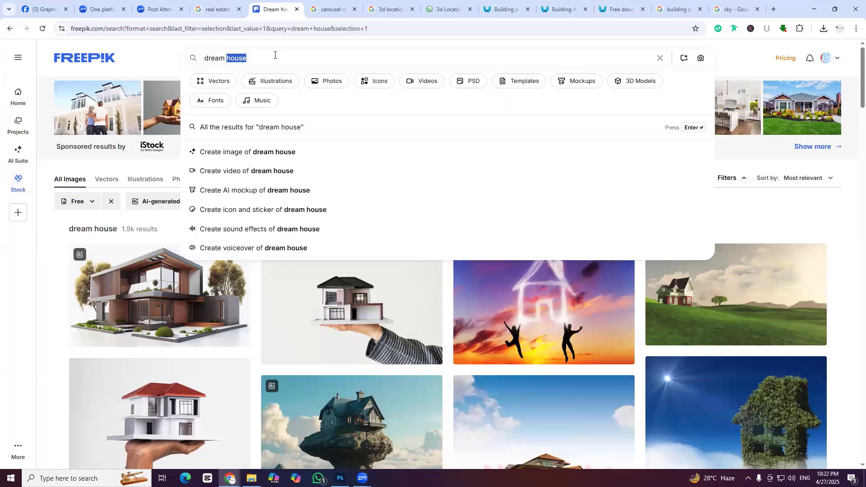
pyautogui.hotkey('ctrl', 'a')
pyautogui.write('man dream')
pyautogui.press('Return')
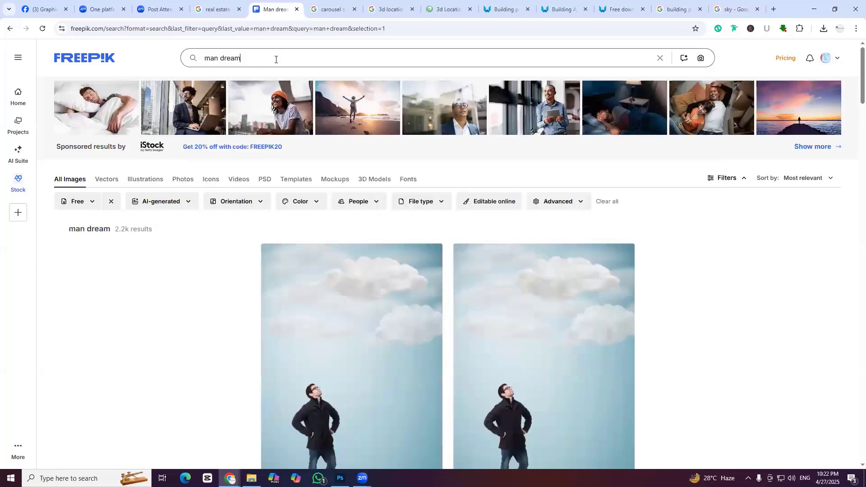
# Search Freepik for free "women dream" images and look through the results for a suitable person
pyautogui.click(276, 59)
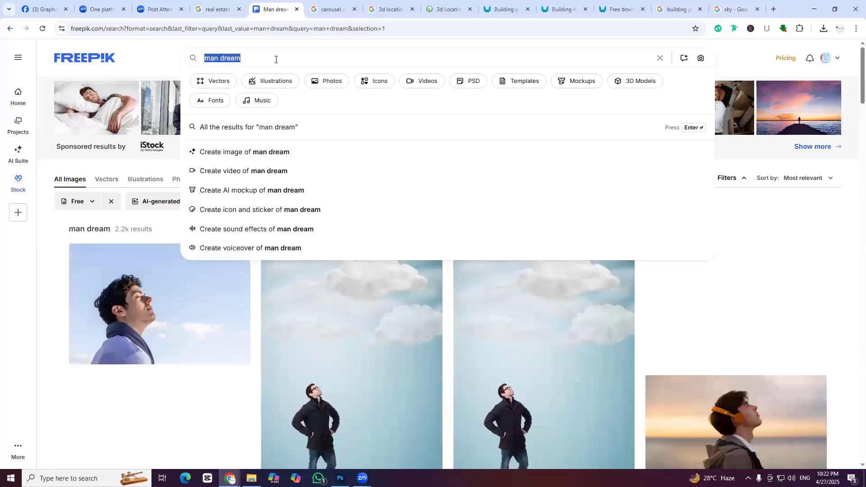
pyautogui.write('women dream')
pyautogui.press('Return')
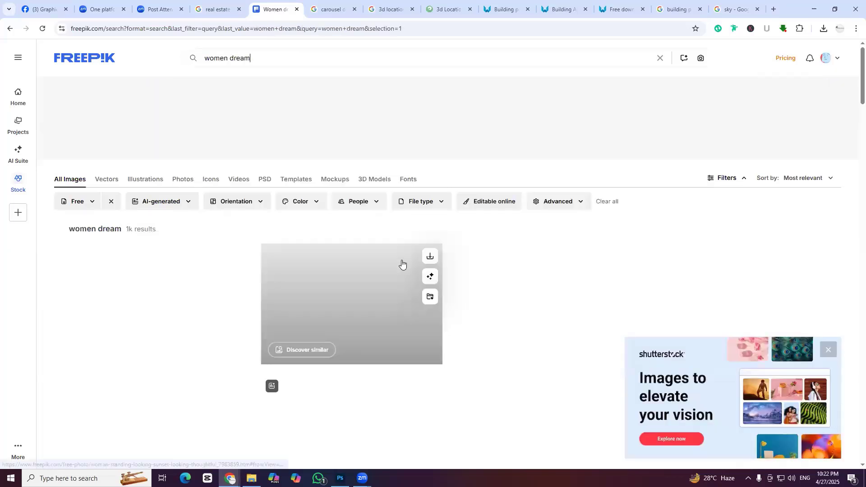
pyautogui.scroll(-2, 403, 266)
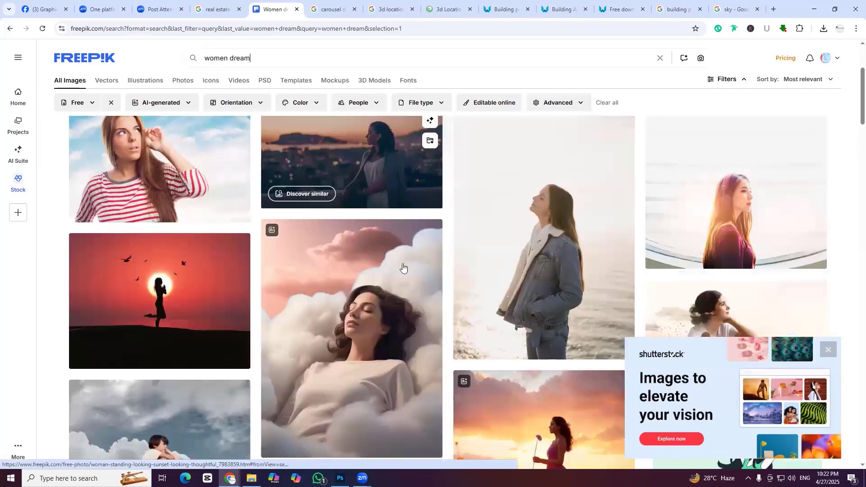
pyautogui.scroll(-2, 403, 266)
pyautogui.scroll(-1, 402, 268)
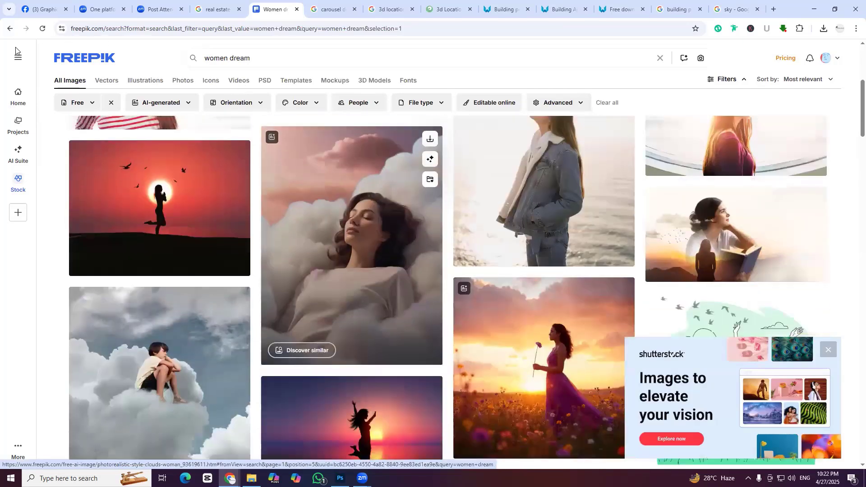
pyautogui.scroll(-7, 583, 276)
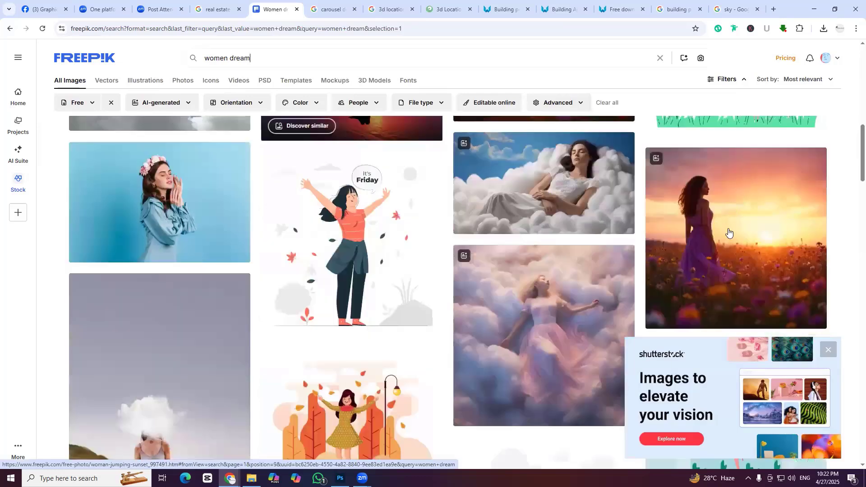
# Return to the "man dream" results and preview the photos of the man in the yellow paper wall and the daydreaming man
pyautogui.hotkey('alt', 'Left')
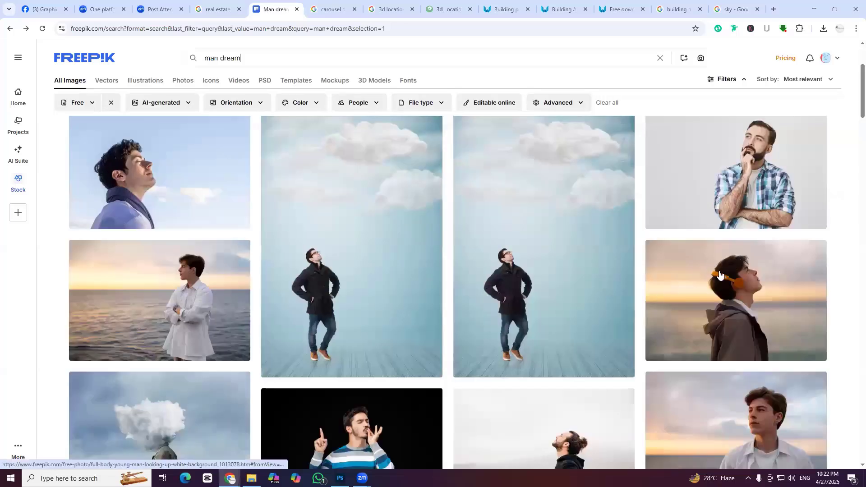
pyautogui.scroll(-4, 741, 321)
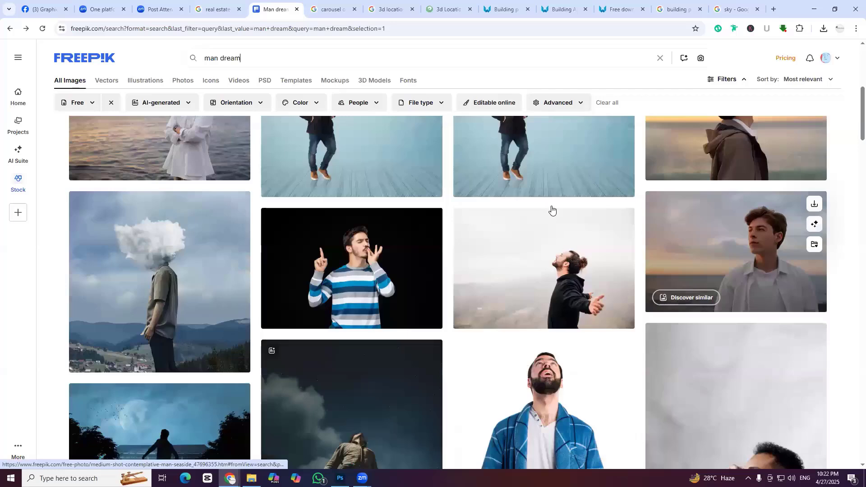
pyautogui.scroll(-8, 392, 217)
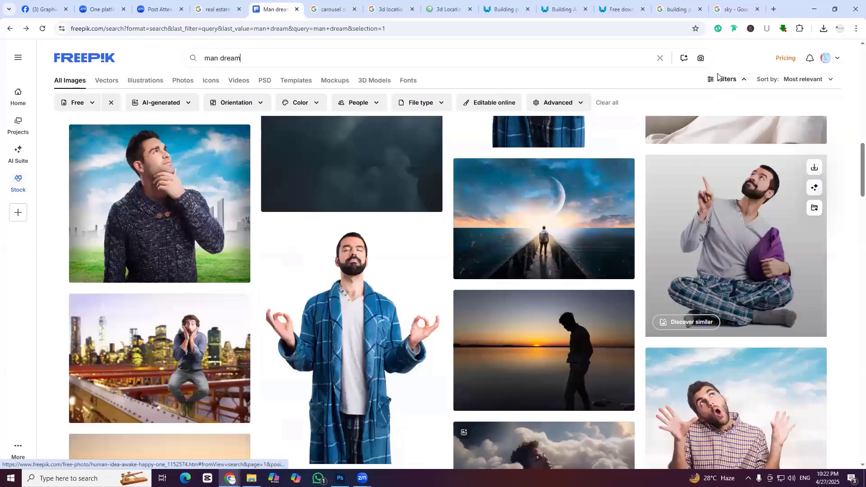
pyautogui.scroll(-6, 722, 74)
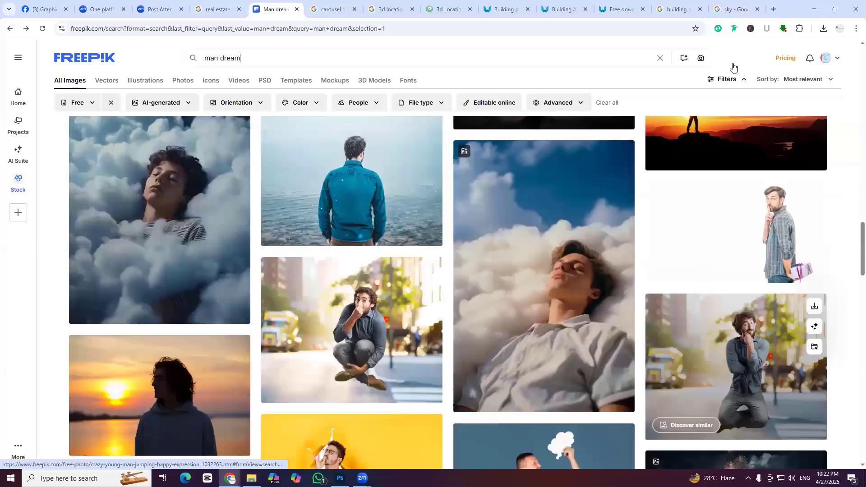
pyautogui.scroll(-6, 724, 108)
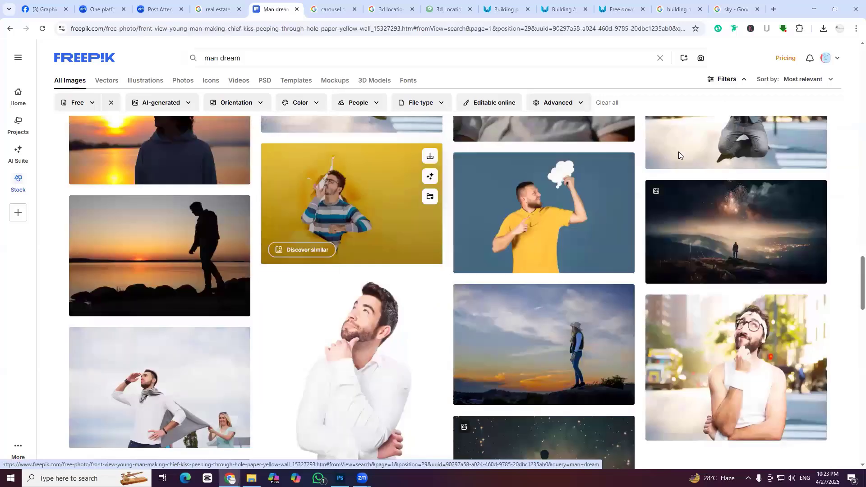
pyautogui.click(360, 295)
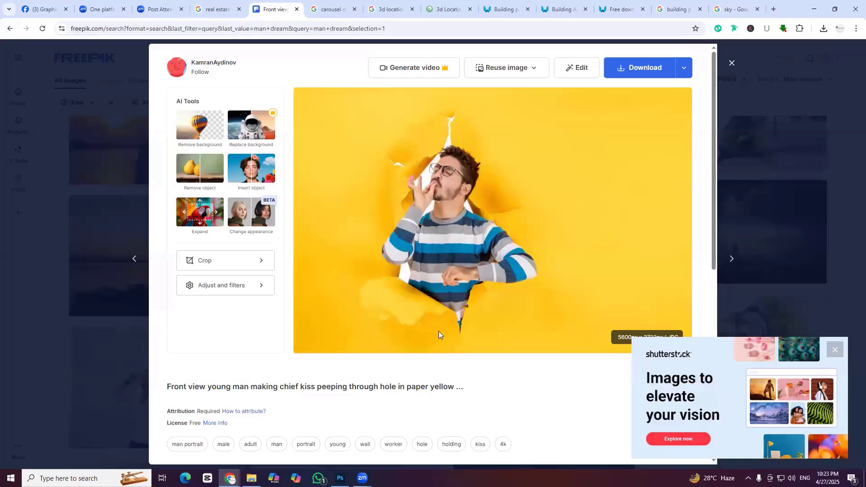
pyautogui.press('Right')
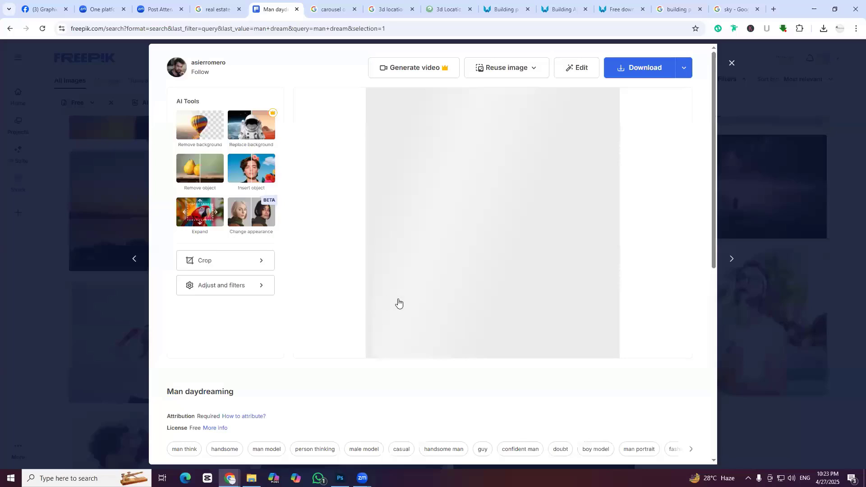
pyautogui.press('Escape')
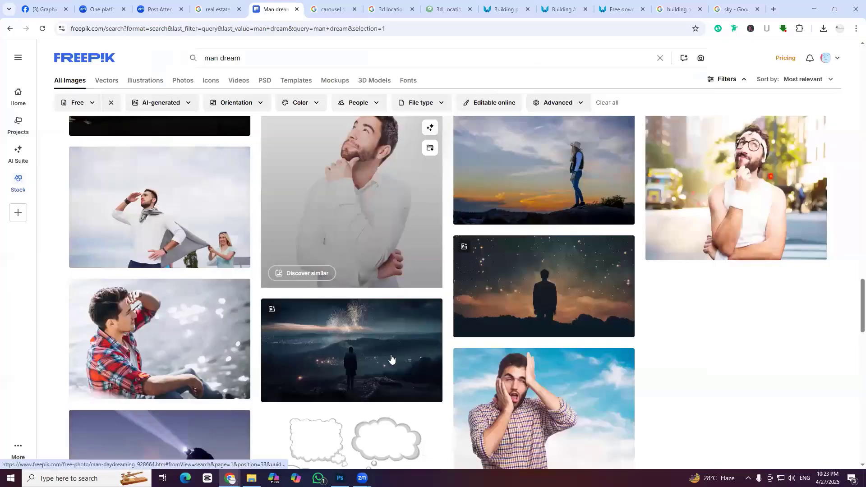
# Download the photo of the seated man pointing upward, human-idea-awake-happy-one.jpg, from the "man dream" results
pyautogui.scroll(-5, 619, 262)
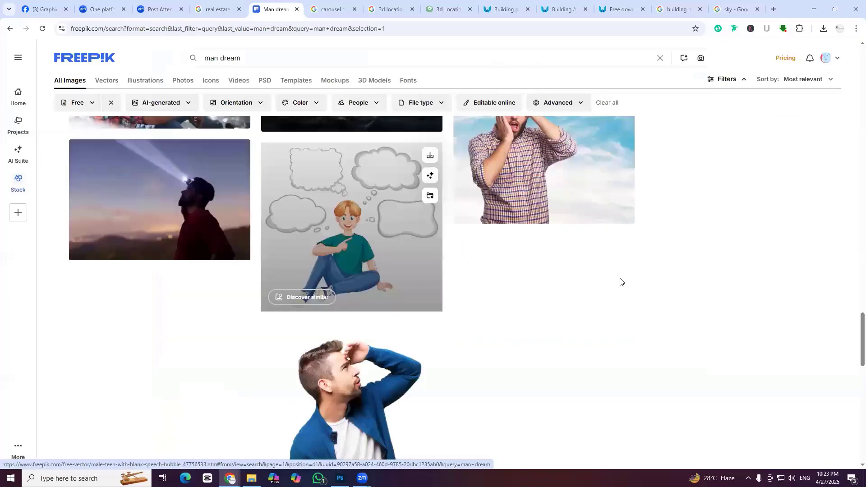
pyautogui.scroll(-2, 617, 292)
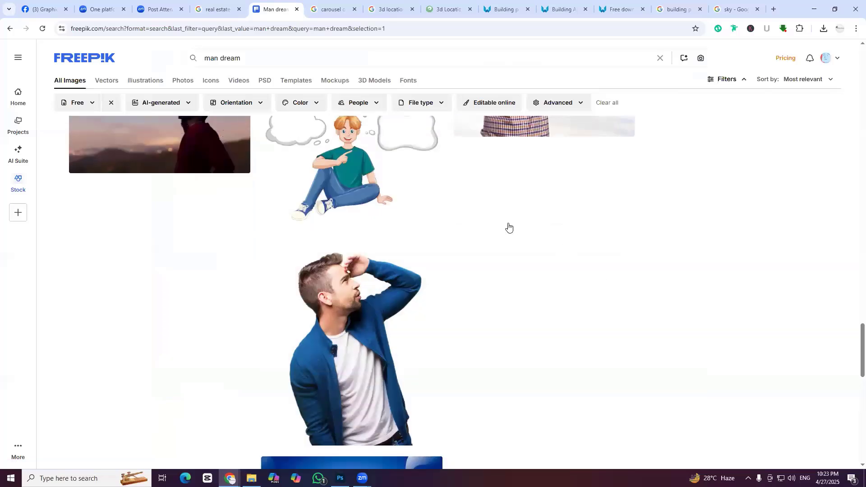
pyautogui.scroll(11, 451, 326)
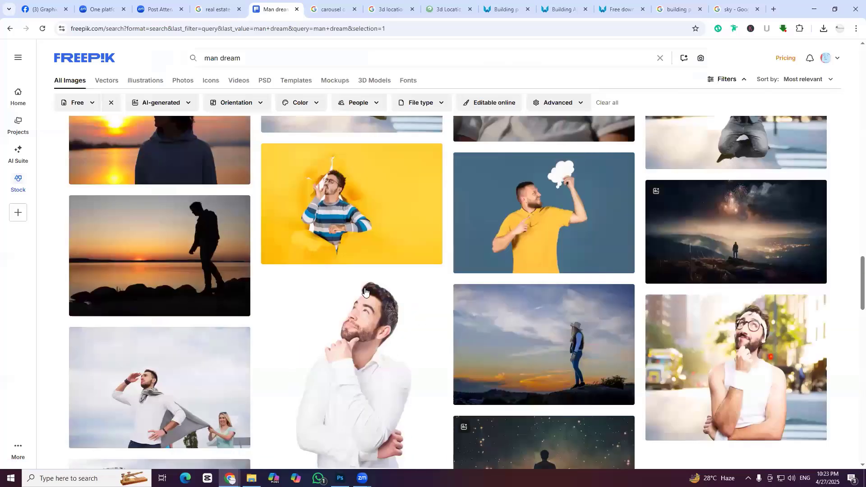
pyautogui.scroll(4, 607, 343)
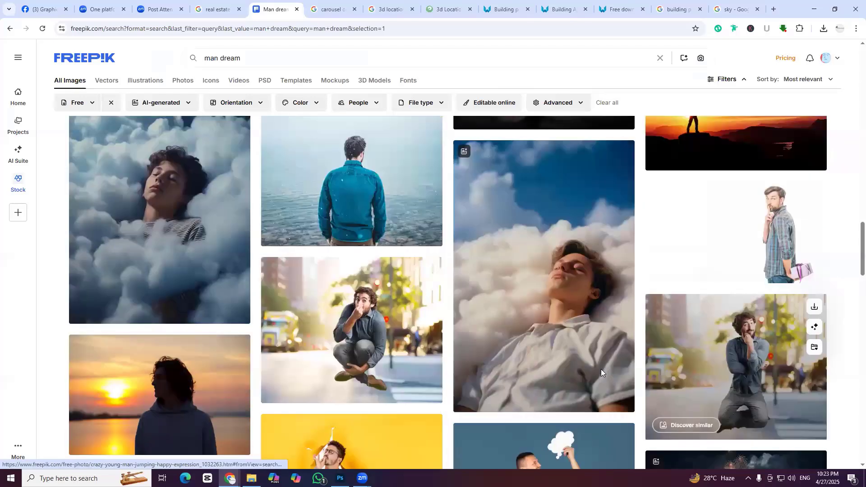
pyautogui.scroll(2, 601, 369)
pyautogui.scroll(5, 641, 193)
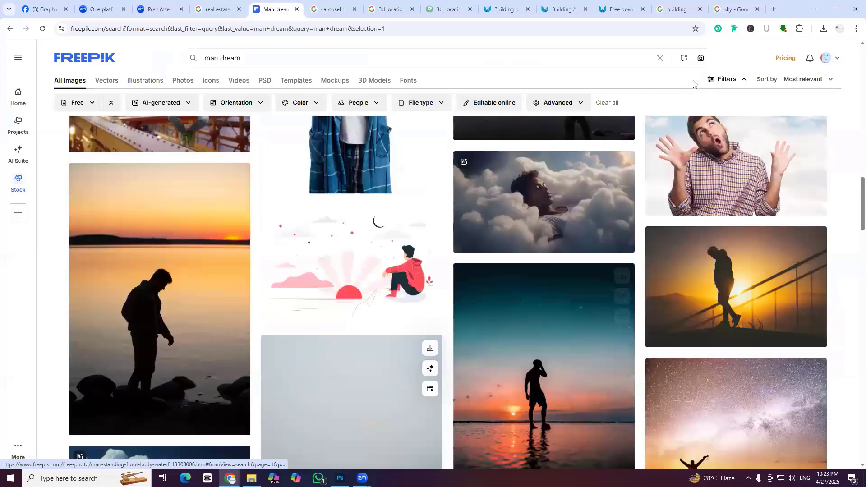
pyautogui.scroll(4, 419, 301)
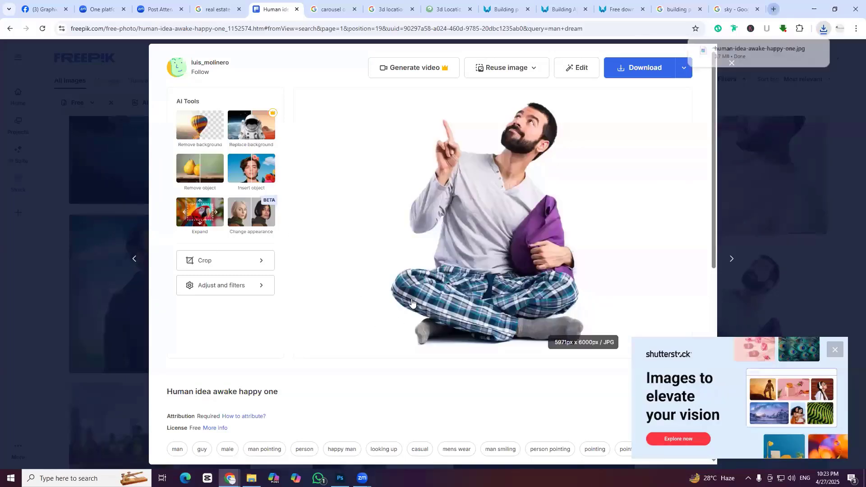
# Remove the background of human-idea-awake-happy-one from Downloads using Photoroom's background remover, and download the cut-out PNG
pyautogui.hotkey('ctrl', 't')
pyautogui.write('p')
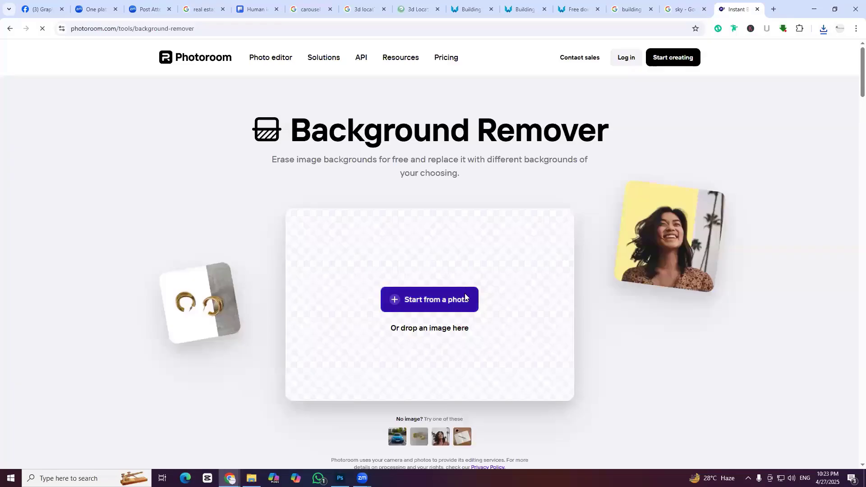
pyautogui.click(465, 298)
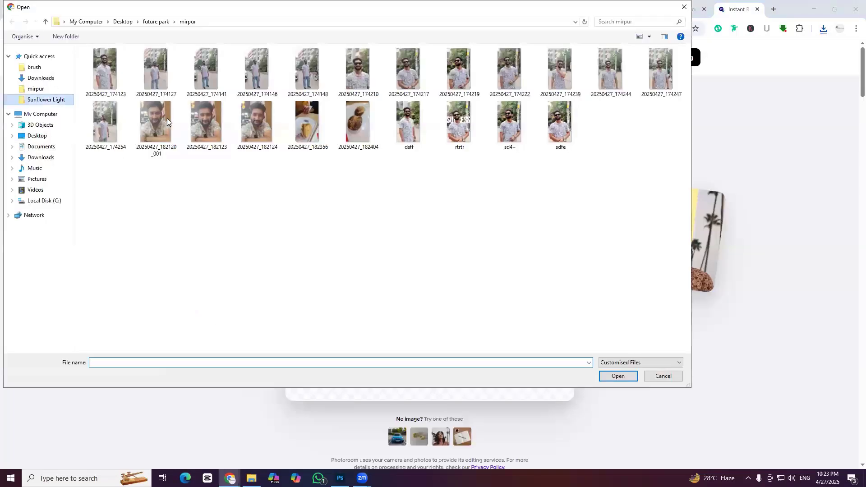
pyautogui.click(35, 67)
pyautogui.click(40, 78)
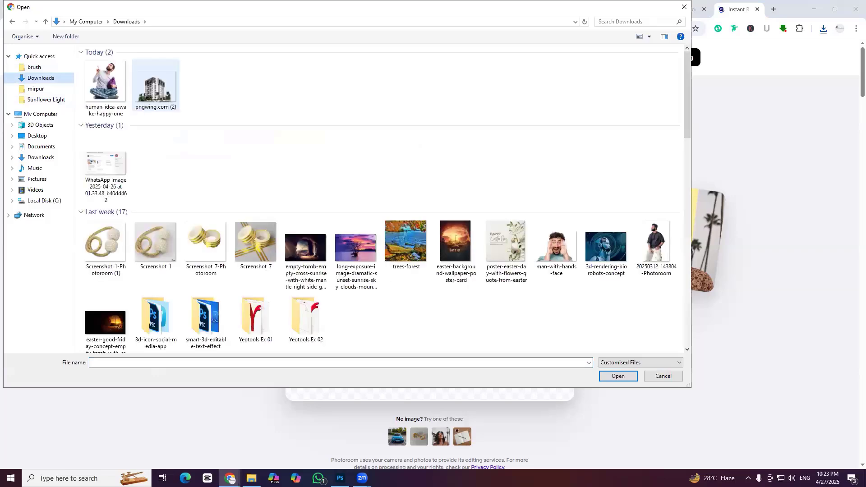
pyautogui.doubleClick(105, 81)
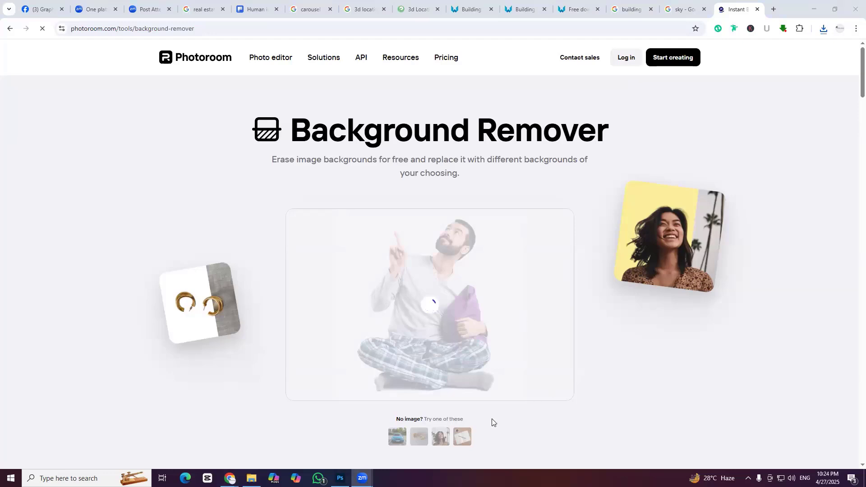
pyautogui.click(457, 454)
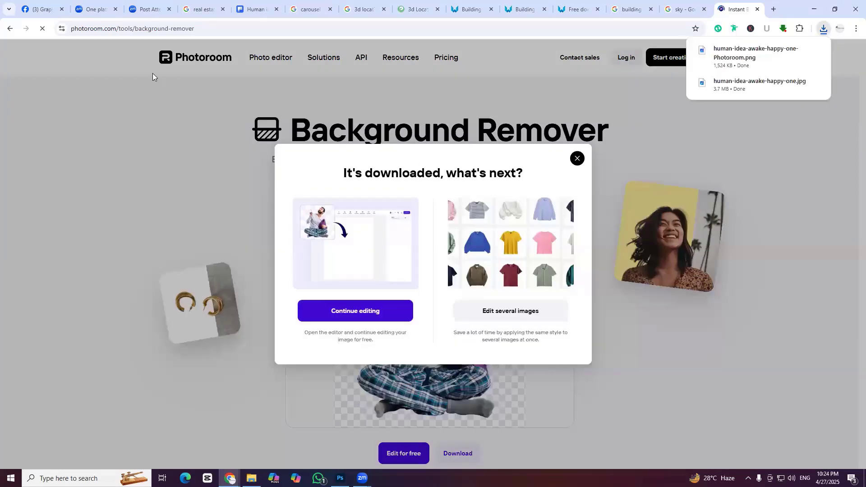
pyautogui.click(153, 77)
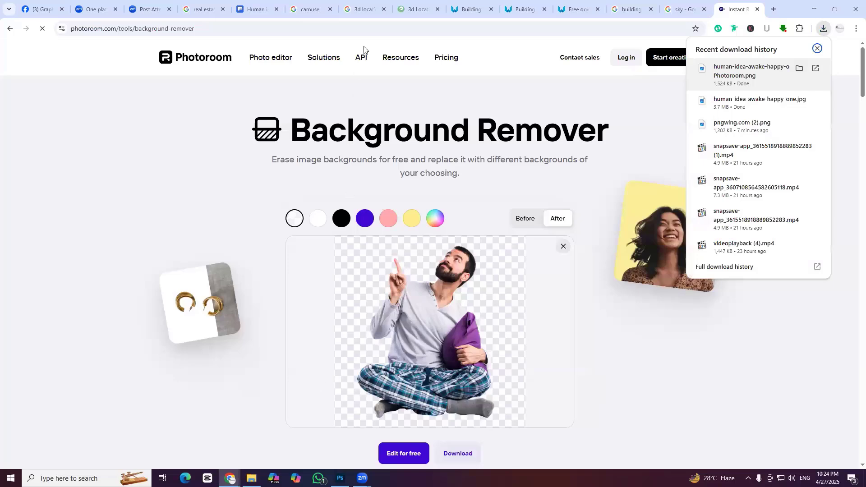
# Place human-idea-awake-happy-one-Photoroom from Downloads into the Photoshop design, scaled to about 17.47% and set in the lower-left area beside the building
pyautogui.hotkey('alt', 'Tab')
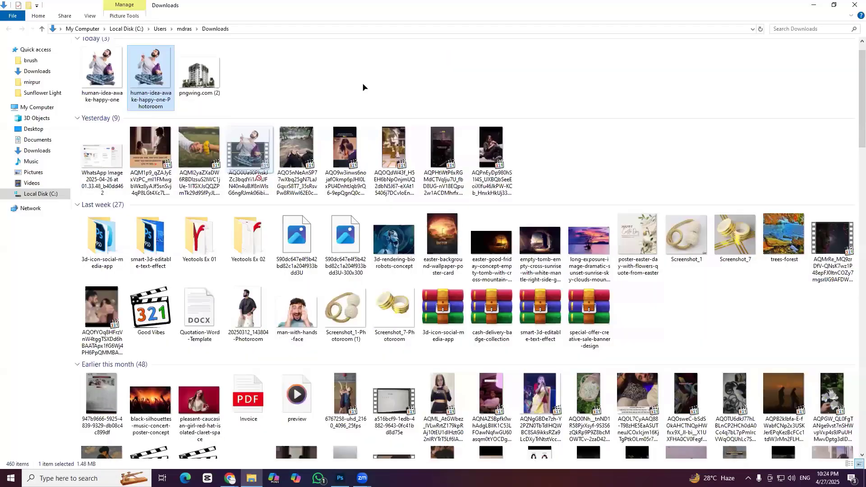
pyautogui.hotkey('alt', 'Tab')
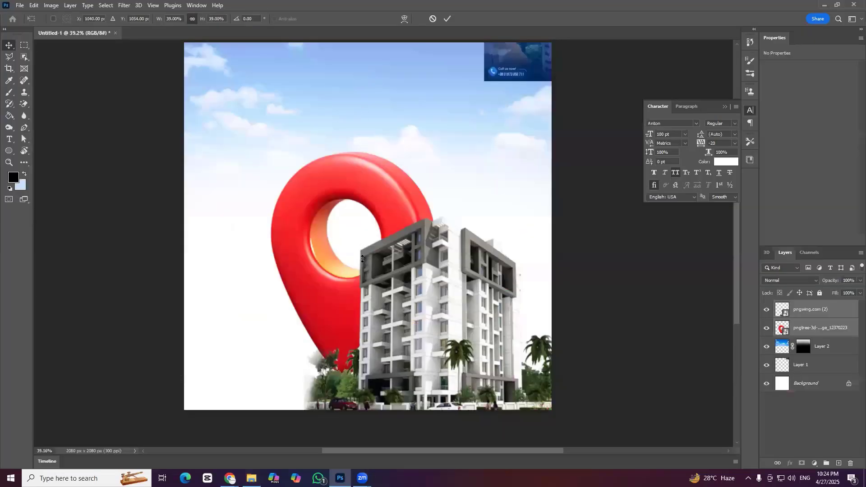
pyautogui.moveTo(362, 282); pyautogui.dragTo(363, 277)
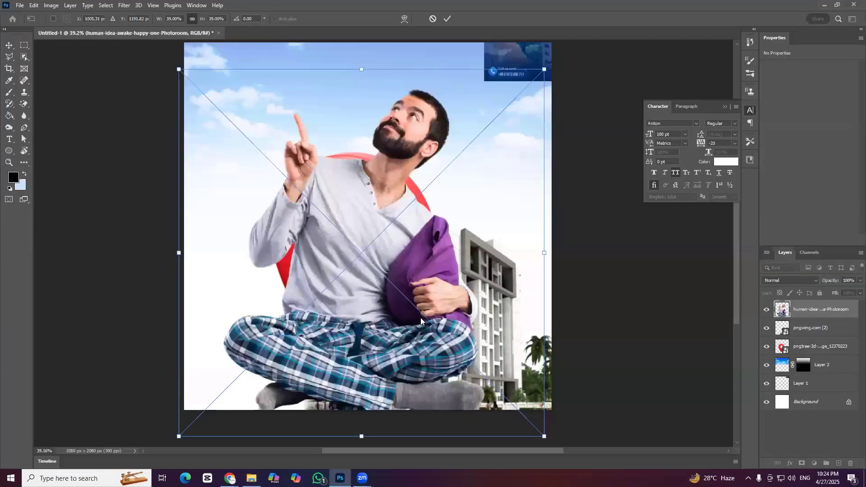
pyautogui.moveTo(482, 319); pyautogui.dragTo(292, 304)
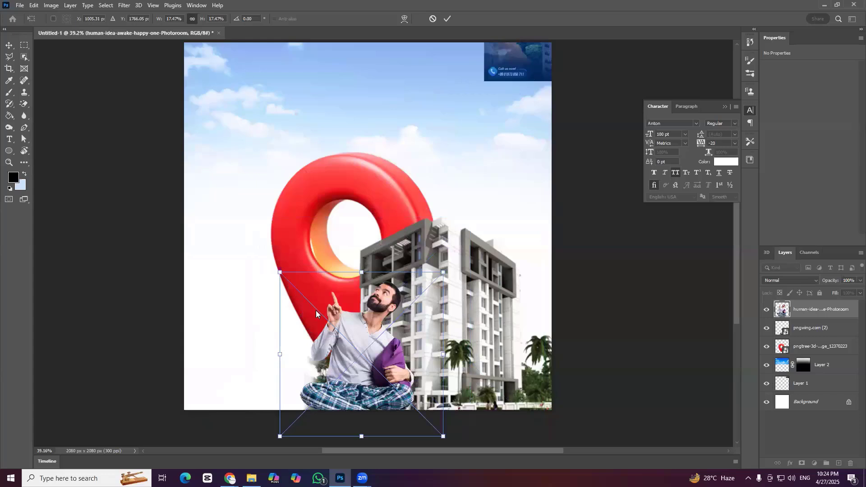
pyautogui.moveTo(316, 311); pyautogui.dragTo(311, 347)
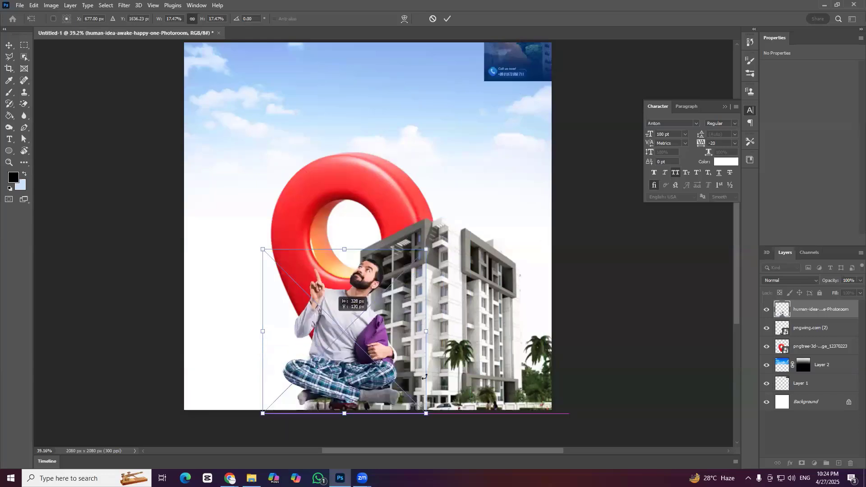
pyautogui.press('Return')
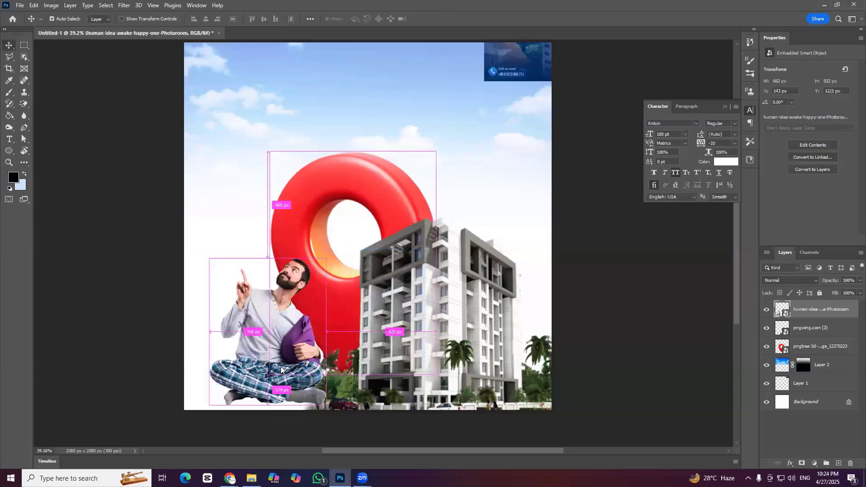
pyautogui.hotkey('ctrl', 't')
pyautogui.rightClick(273, 366)
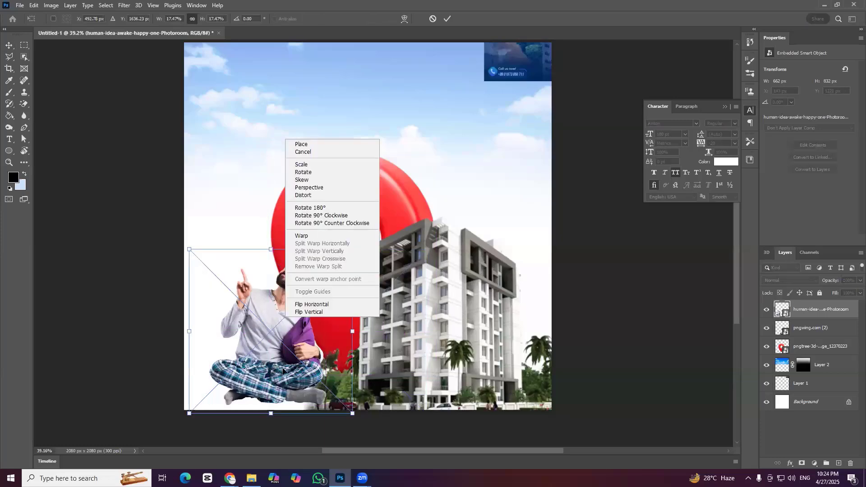
pyautogui.press('v')
pyautogui.hotkey('ctrl', 'z')
pyautogui.rightClick(277, 360)
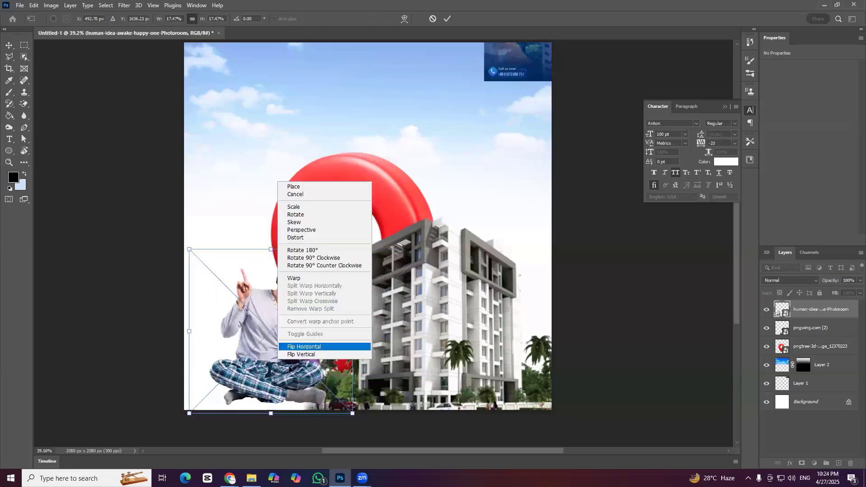
pyautogui.press('h')
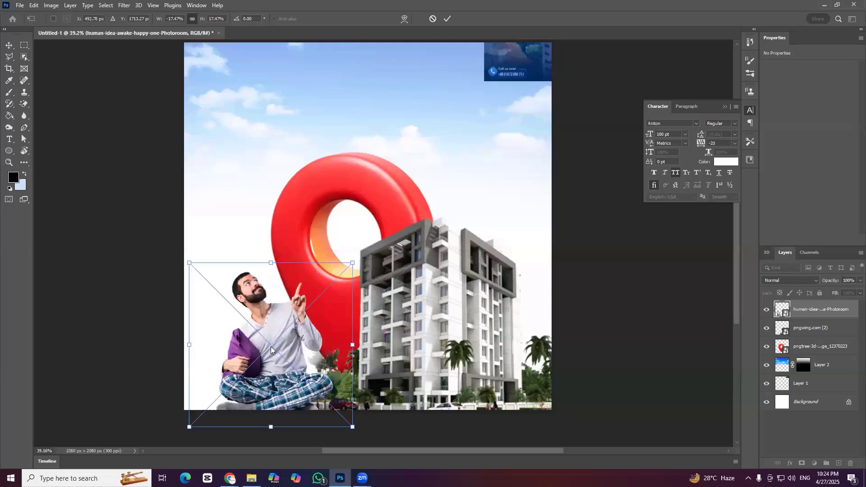
pyautogui.moveTo(316, 280); pyautogui.dragTo(359, 233)
pyautogui.moveTo(271, 335); pyautogui.dragTo(304, 100)
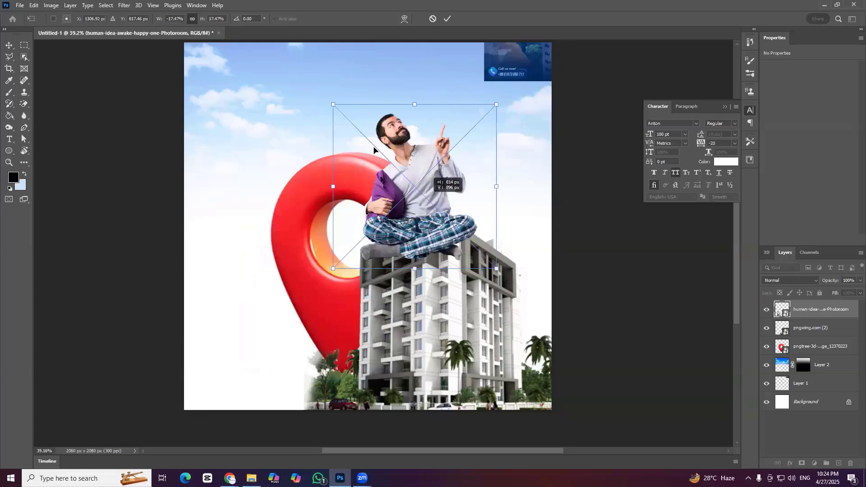
pyautogui.moveTo(374, 149); pyautogui.dragTo(235, 142)
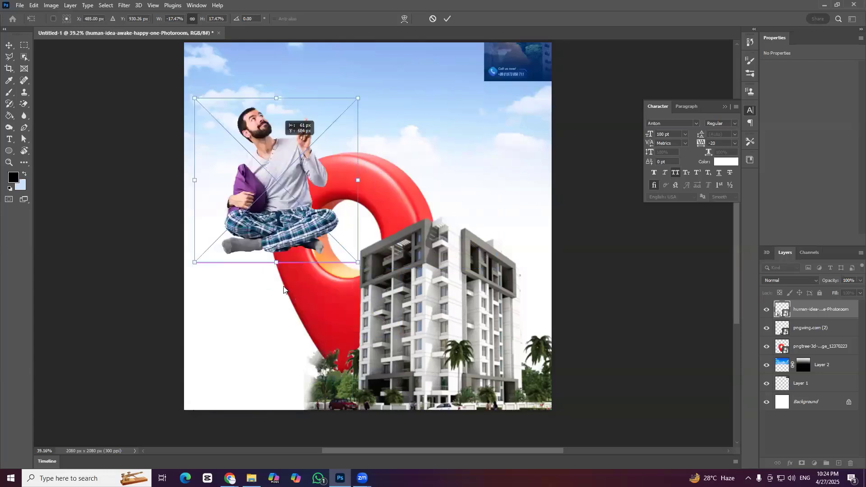
pyautogui.moveTo(315, 270); pyautogui.dragTo(303, 136)
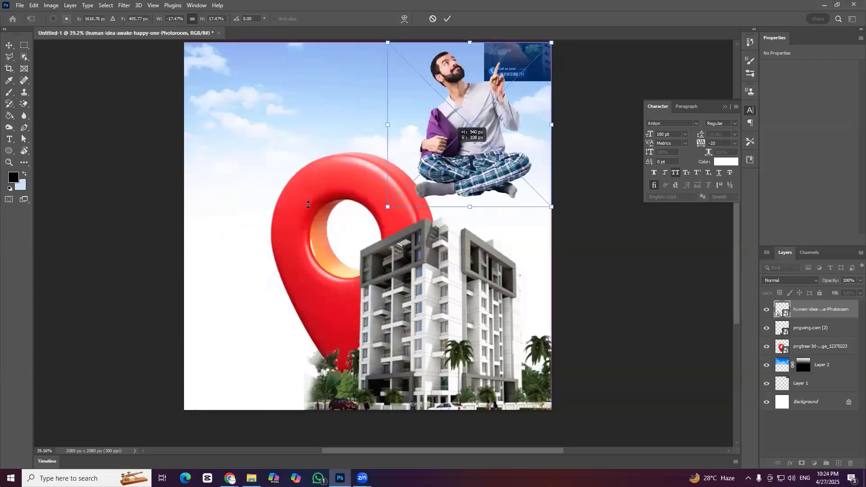
pyautogui.moveTo(322, 234); pyautogui.dragTo(336, 222)
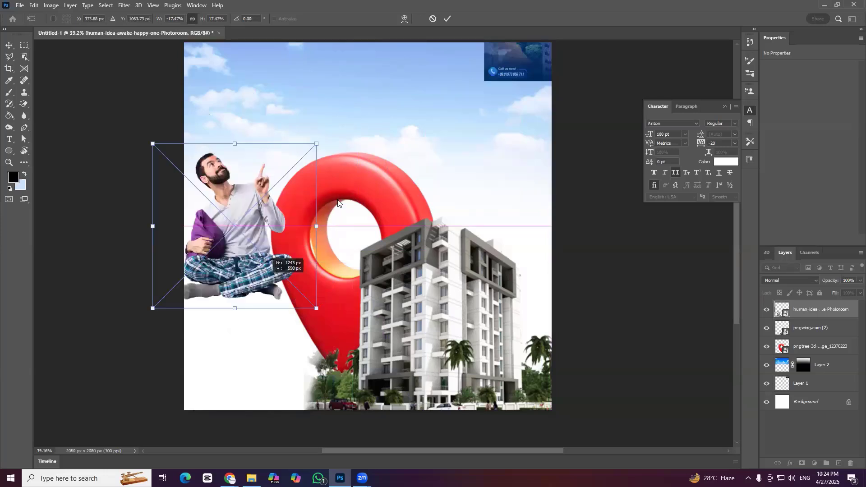
pyautogui.moveTo(338, 193); pyautogui.dragTo(330, 193)
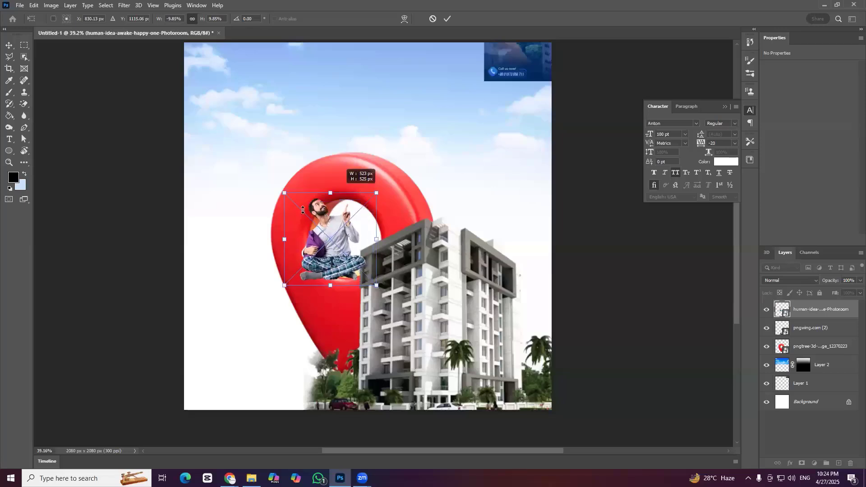
pyautogui.hotkey('ctrl', 'z')
pyautogui.press('Escape')
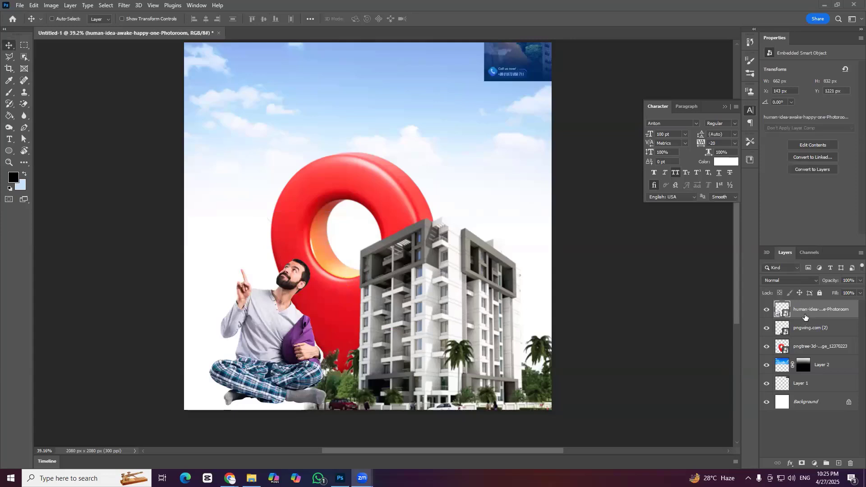
pyautogui.hotkey('ctrl', 'z')
pyautogui.hotkey('ctrl', 'shift', 'z')
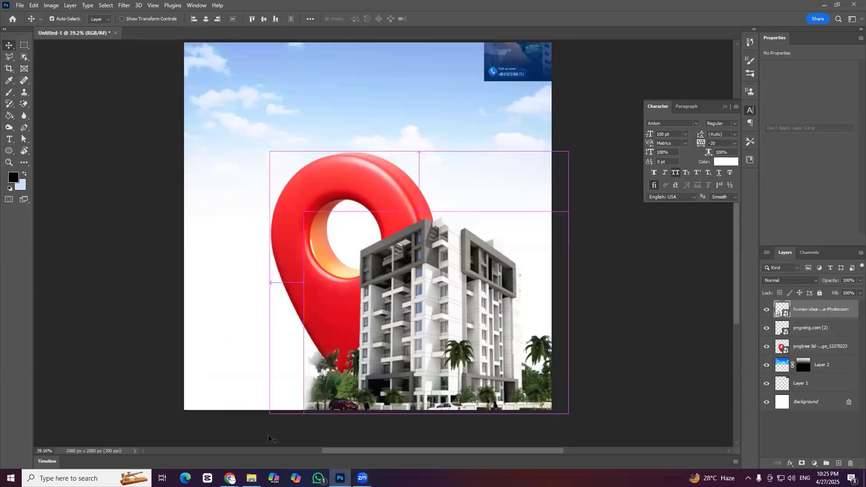
# Enlarge the seated man to about 22.81%, flip him horizontally to point toward the pin, and set him in the canvas's lower-left corner
pyautogui.hotkey('ctrl', 't')
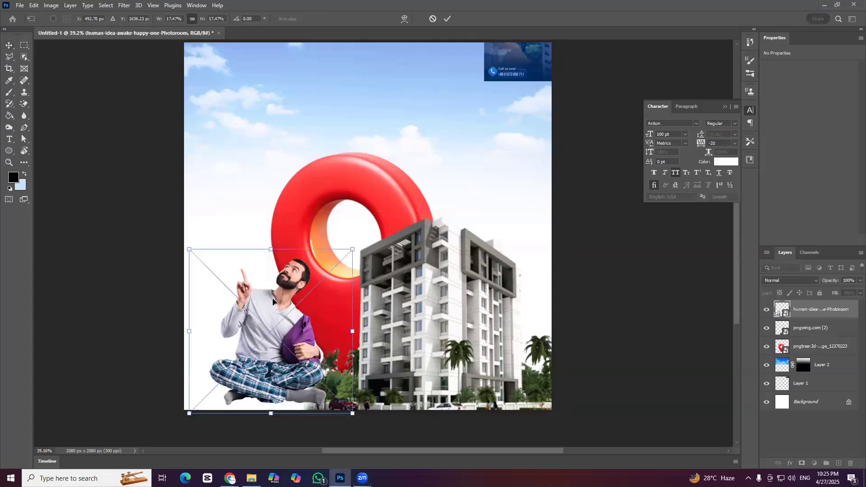
pyautogui.moveTo(271, 249); pyautogui.dragTo(271, 223)
pyautogui.press('Return')
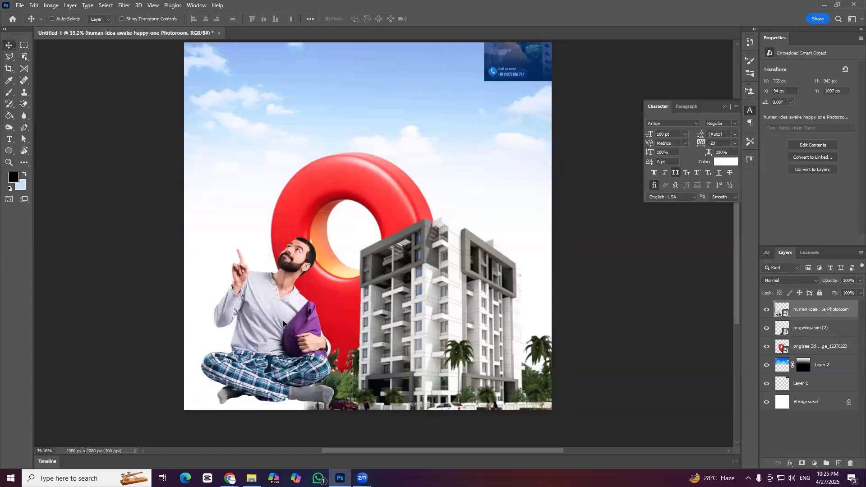
pyautogui.hotkey('ctrl', 't')
pyautogui.rightClick(323, 307)
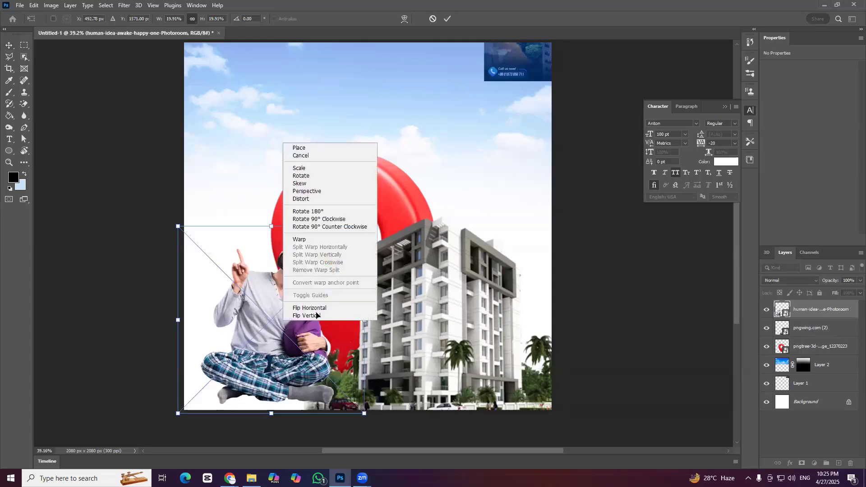
pyautogui.click(310, 308)
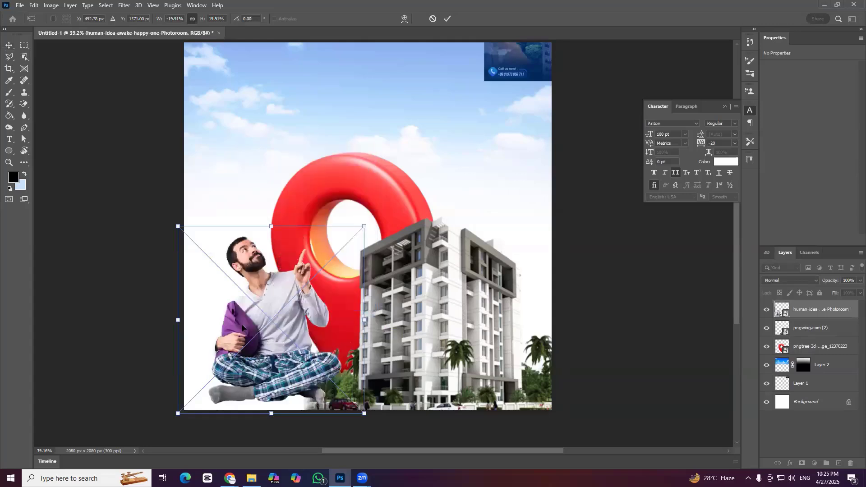
pyautogui.moveTo(242, 329); pyautogui.dragTo(211, 344)
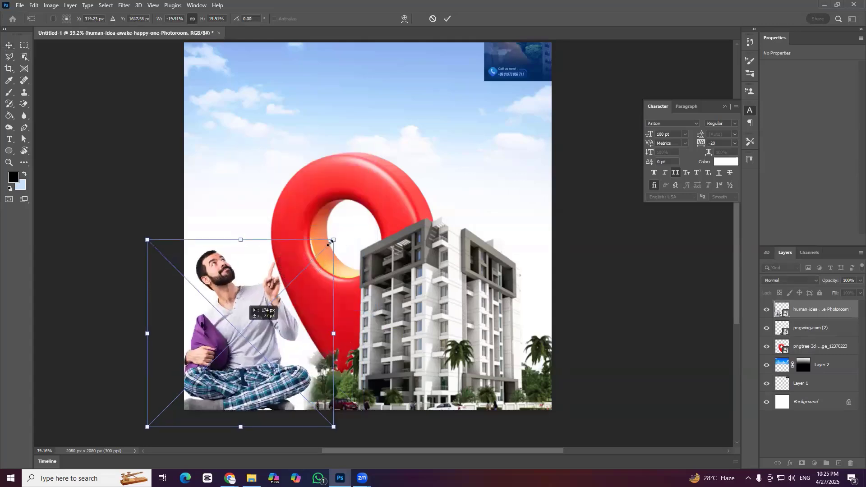
pyautogui.moveTo(334, 241); pyautogui.dragTo(360, 219)
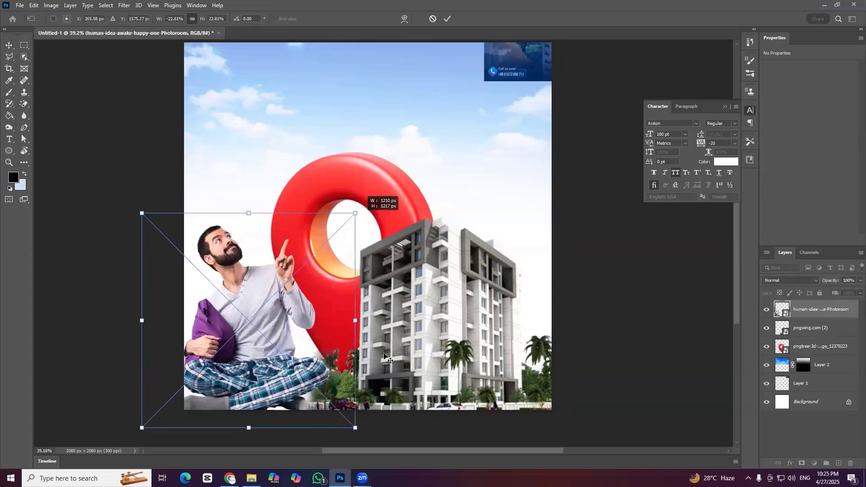
pyautogui.press('Return')
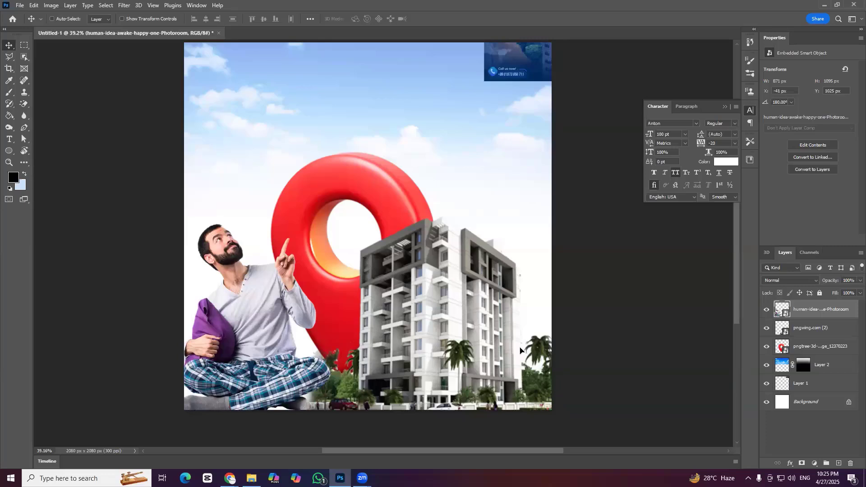
# Scale the building down slightly and move it up and toward the canvas's right edge, shifting the red location pin right and tilting it about 1.63°
pyautogui.keyDown('ctrl'); pyautogui.click(455, 222); pyautogui.keyUp('ctrl')
pyautogui.hotkey('ctrl', 't')
pyautogui.moveTo(439, 174); pyautogui.dragTo(483, 259)
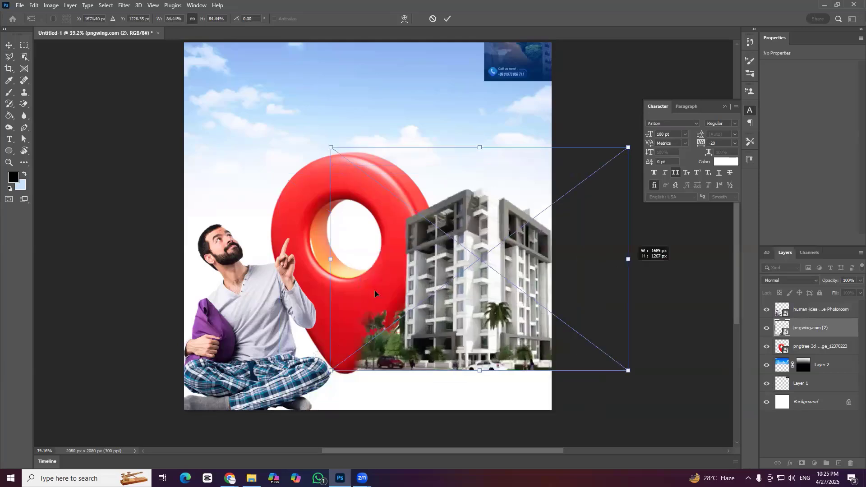
pyautogui.moveTo(628, 259); pyautogui.dragTo(619, 259)
pyautogui.moveTo(503, 293); pyautogui.dragTo(503, 296)
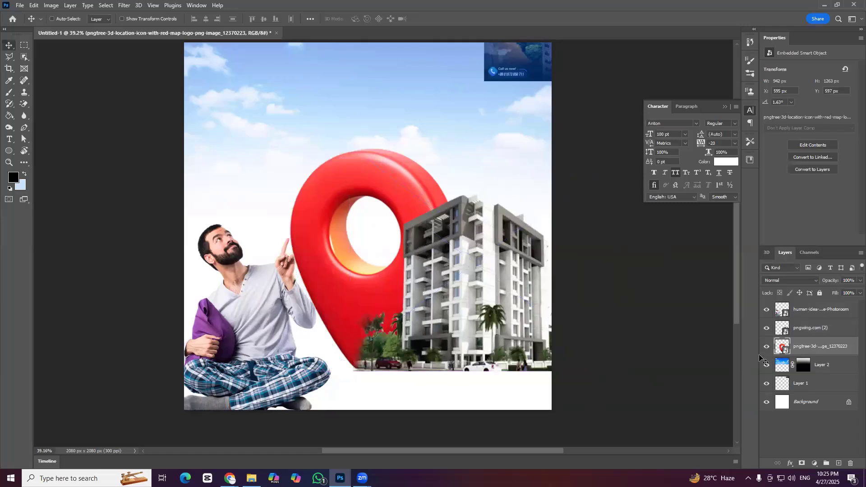
pyautogui.scroll(1, 550, 378)
pyautogui.scroll(-1, 550, 378)
# Switch to Chrome and return to the Google Images results for "real estate social media post design bangla" for reference
pyautogui.press('super+3')
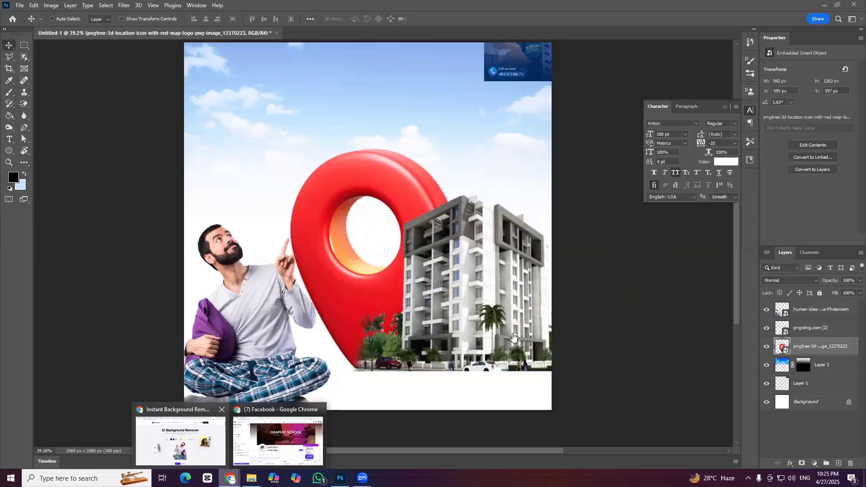
pyautogui.press('Return')
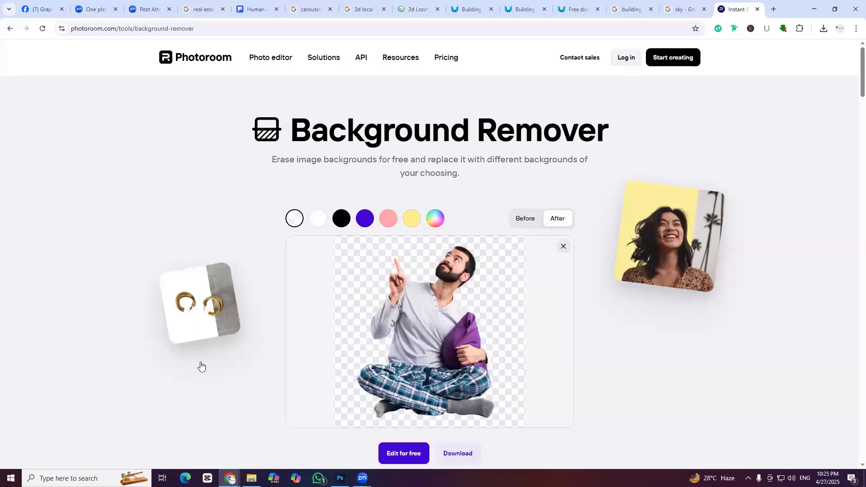
pyautogui.hotkey('ctrl', 'shift', 'Tab')
pyautogui.hotkey('ctrl', 'shift', 'Tab')
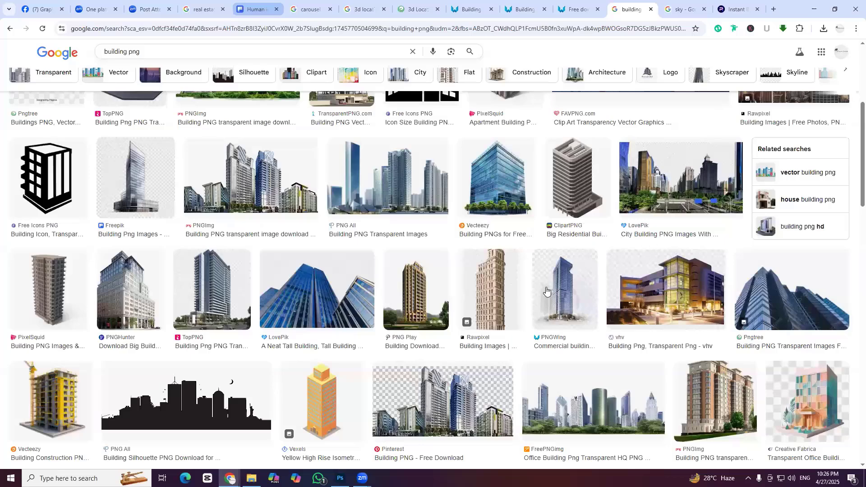
pyautogui.hotkey('ctrl', '4')
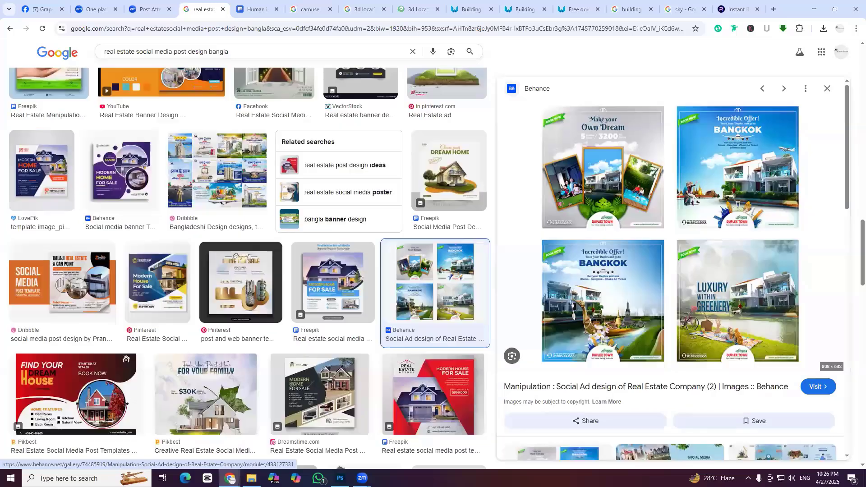
# Search Google Images for "road"
pyautogui.scroll(-1, 433, 315)
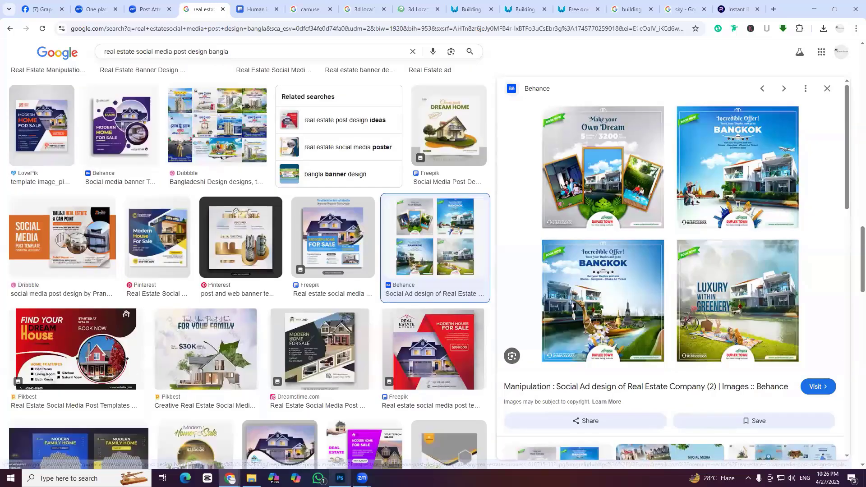
pyautogui.click(340, 478)
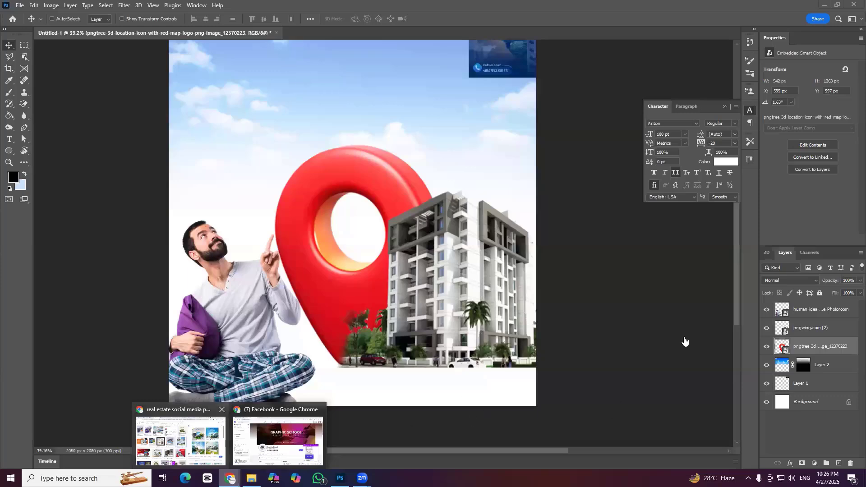
pyautogui.hotkey('alt', 'Tab')
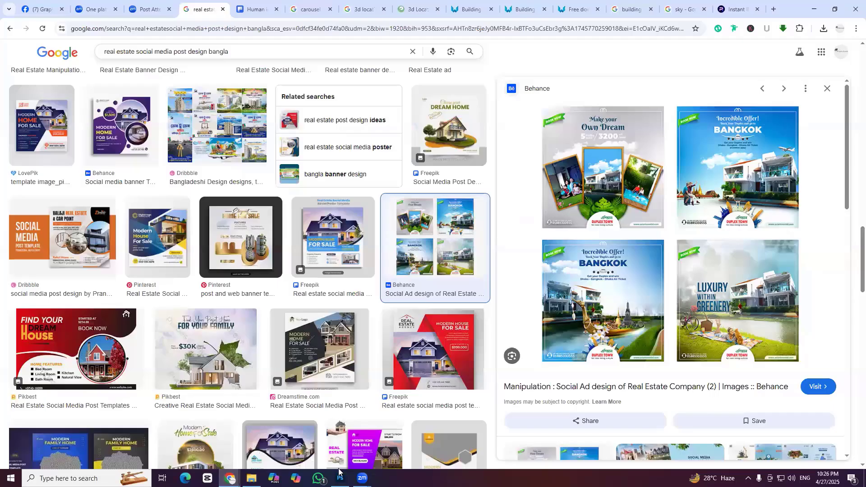
pyautogui.click(229, 52)
pyautogui.hotkey('ctrl', 'a')
pyautogui.write('road')
pyautogui.press('Return')
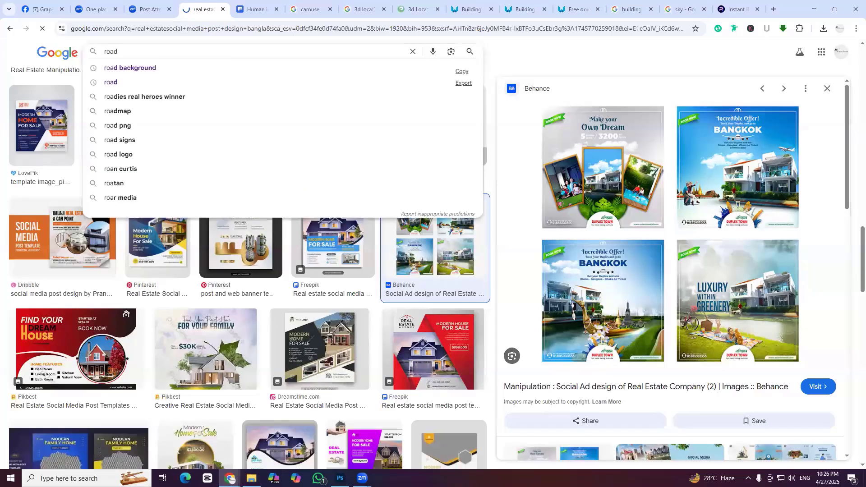
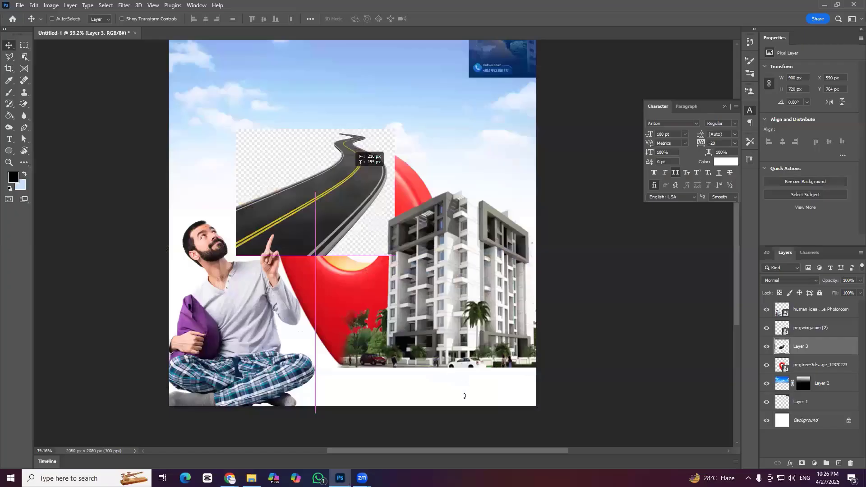
# Move the pasted road image to the canvas's lower edge and enlarge it to about 183% beside the seated man
pyautogui.moveTo(349, 148); pyautogui.dragTo(366, 387)
pyautogui.hotkey('ctrl', 't')
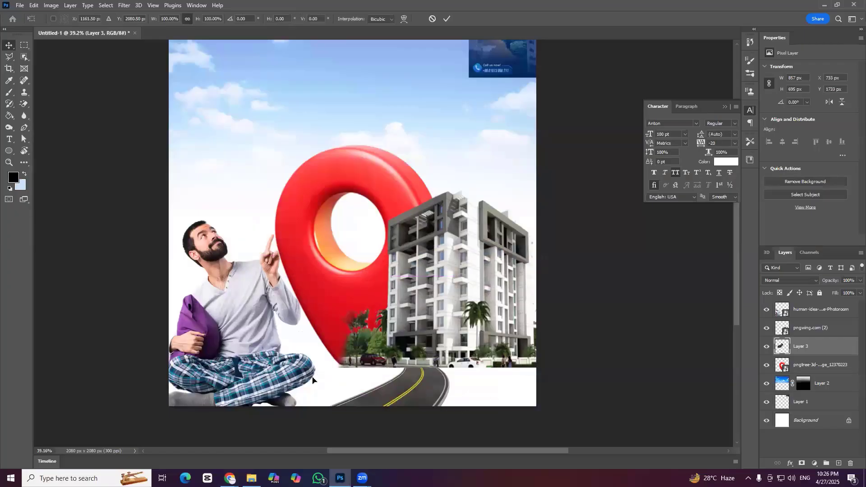
pyautogui.moveTo(312, 380)
pyautogui.mouseDown()
pyautogui.moveTo(300, 400)
pyautogui.moveTo(310, 383)
pyautogui.mouseUp()
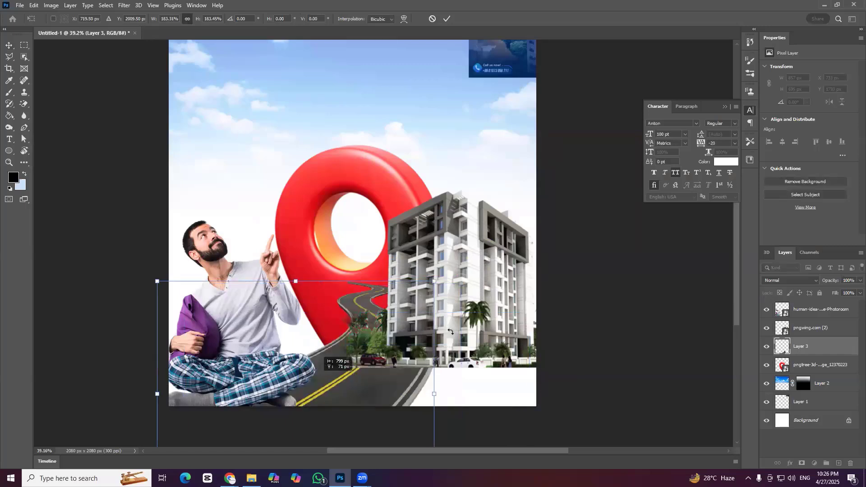
pyautogui.moveTo(451, 331); pyautogui.dragTo(453, 352)
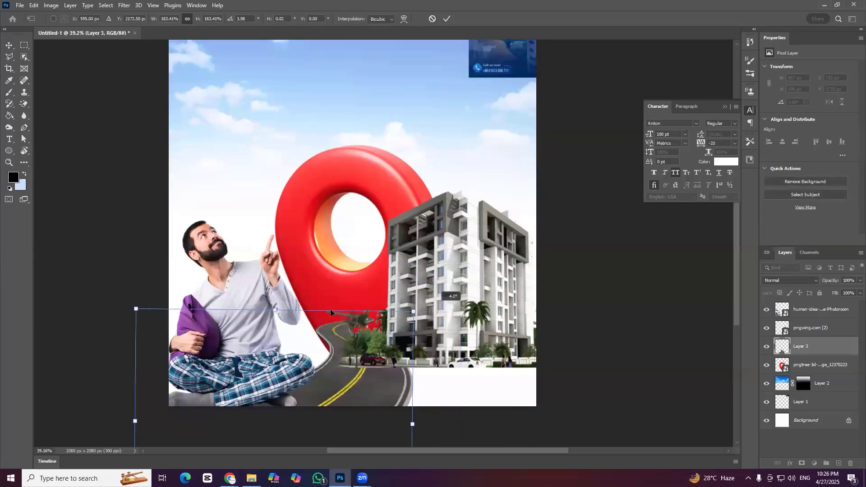
pyautogui.hotkey('ctrl', 'z')
pyautogui.moveTo(330, 312); pyautogui.dragTo(348, 269)
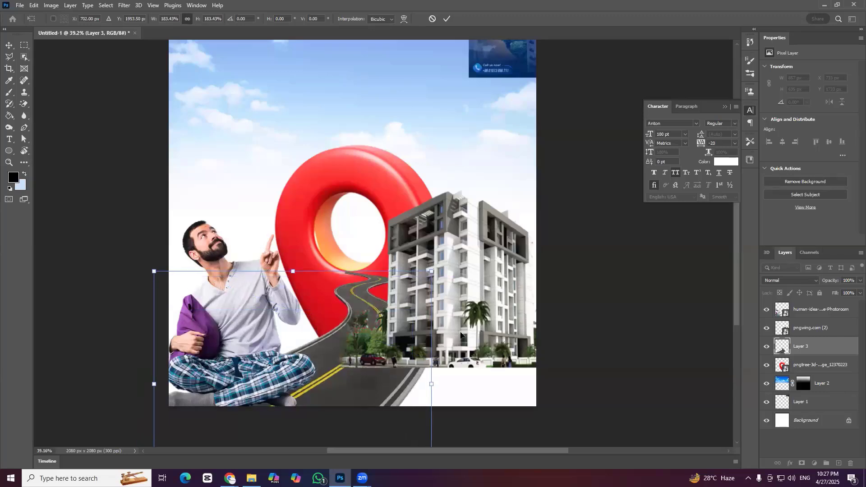
# Reduce the road to about 1264 × 1025 px, set it between the man and the building, and keep it layered in front of the pin
pyautogui.moveTo(277, 374); pyautogui.dragTo(313, 383)
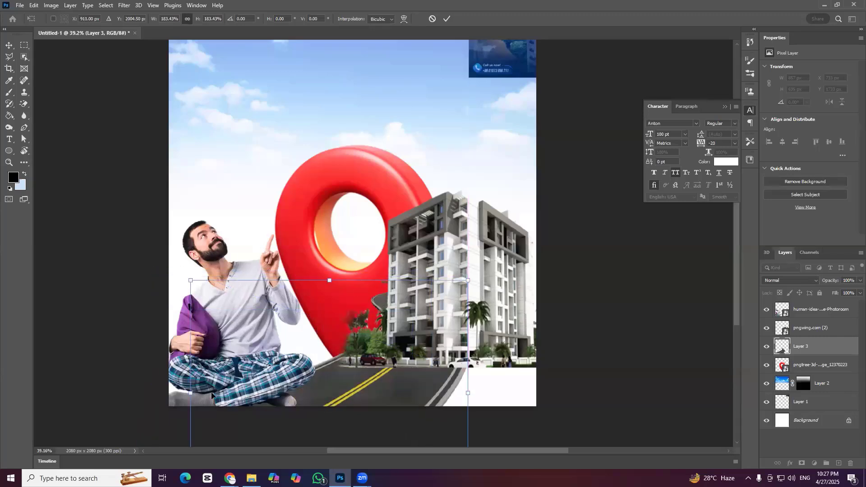
pyautogui.moveTo(179, 391); pyautogui.dragTo(115, 391)
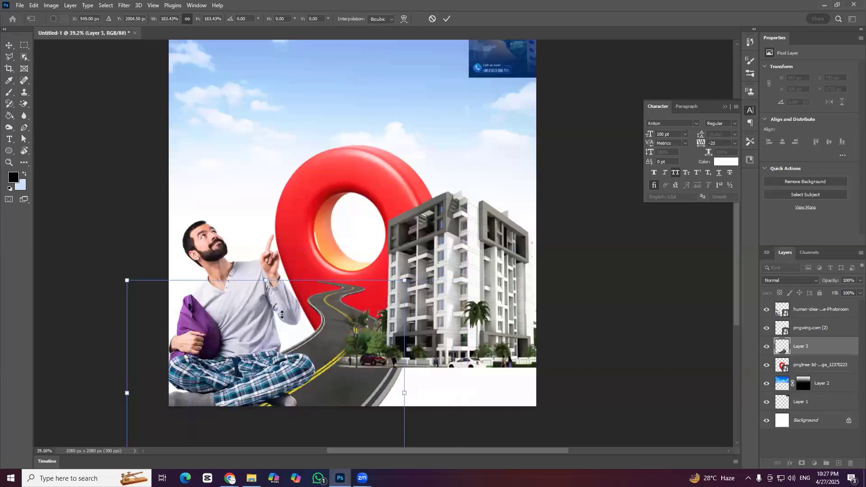
pyautogui.moveTo(282, 314); pyautogui.dragTo(285, 328)
pyautogui.moveTo(307, 373); pyautogui.dragTo(333, 380)
pyautogui.press('Return')
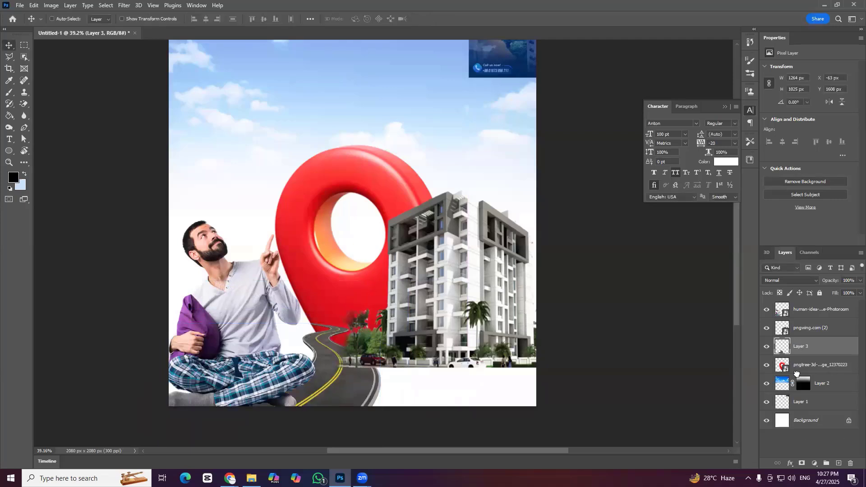
pyautogui.hotkey('ctrl', '[')
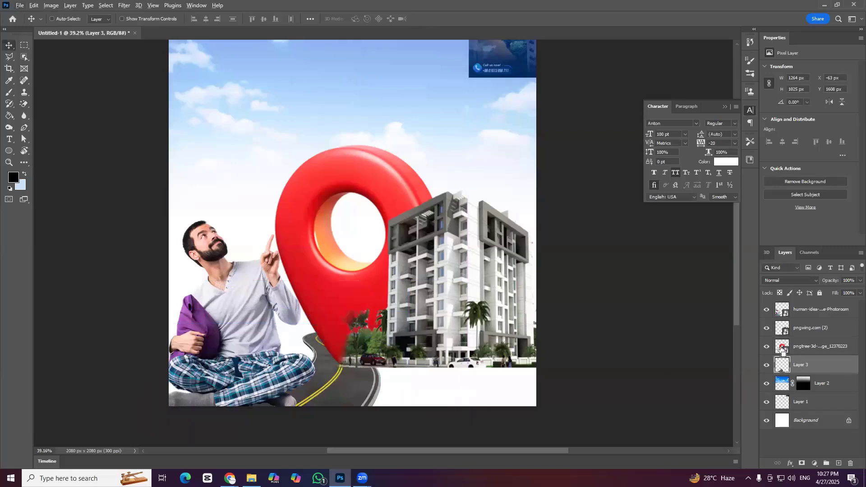
pyautogui.hotkey('ctrl', ']')
# Add a layer mask to the building and paint it black with a soft 125 px brush over the trees overlapping the road
pyautogui.scroll(1, 342, 374)
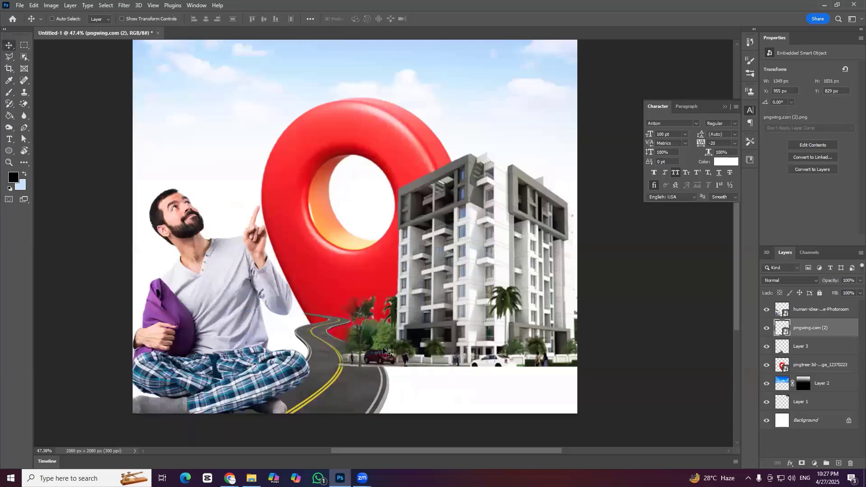
pyautogui.press('b')
pyautogui.rightClick(385, 244)
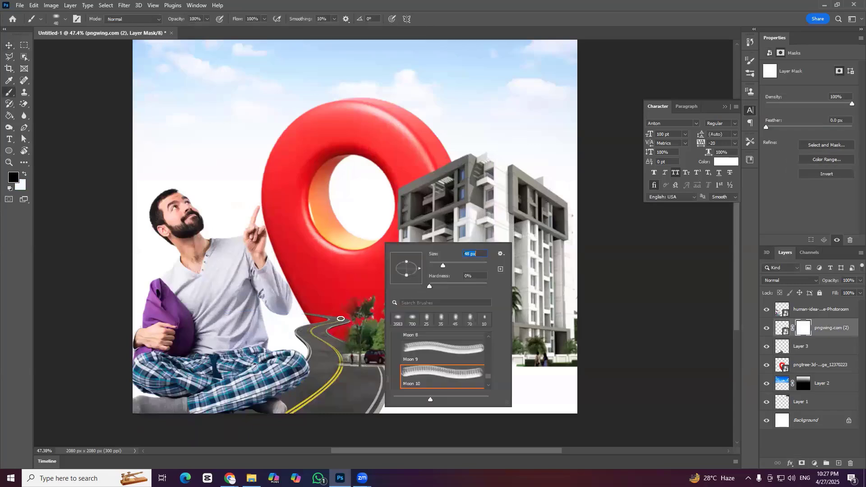
pyautogui.press('Return')
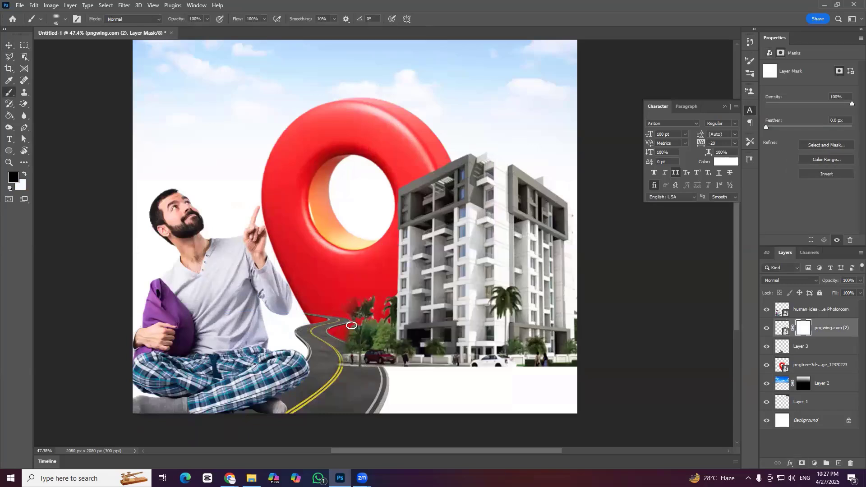
pyautogui.press(']')
pyautogui.press(']')
pyautogui.press(']')
pyautogui.press(']')
pyautogui.press(']')
pyautogui.press(']')
pyautogui.press(']')
pyautogui.moveTo(339, 397); pyautogui.dragTo(362, 290)
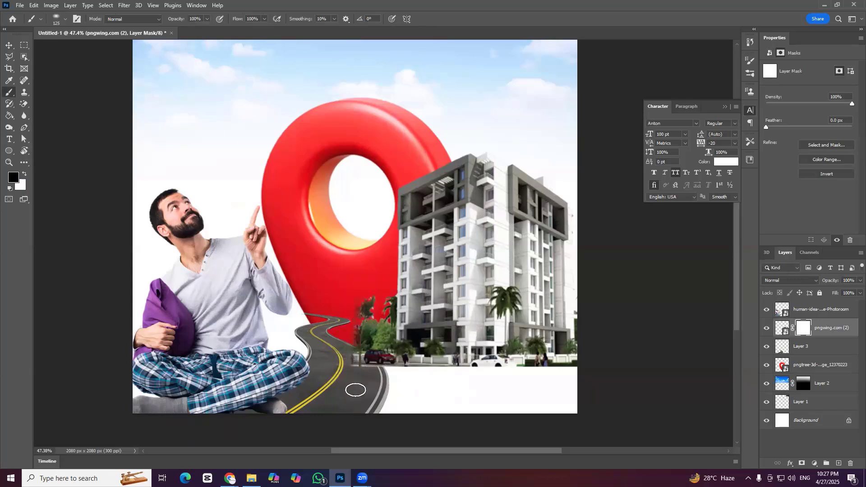
pyautogui.moveTo(355, 389)
pyautogui.mouseDown()
pyautogui.moveTo(353, 346)
pyautogui.moveTo(373, 304)
pyautogui.mouseUp()
# Enlarge the brush to 250 px and mask out more of the greenery and ground between the road and the building
pyautogui.press(']')
pyautogui.press(']')
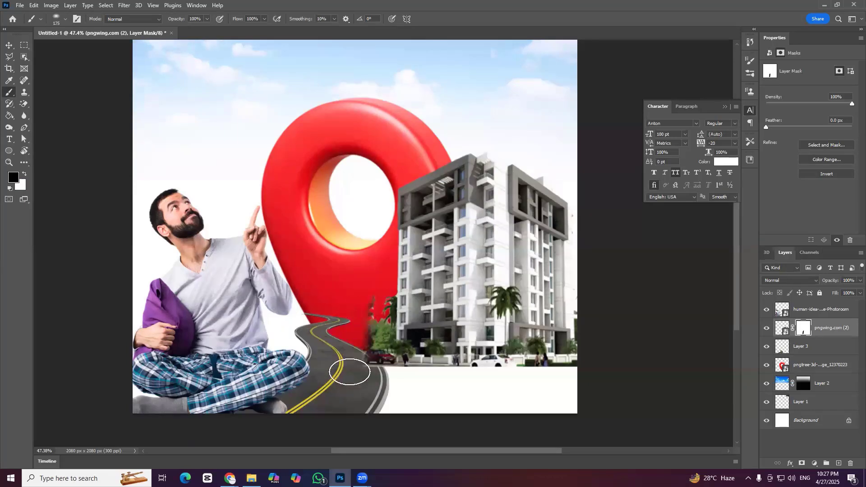
pyautogui.press(']')
pyautogui.press(']')
pyautogui.press(']')
pyautogui.moveTo(350, 372); pyautogui.dragTo(368, 305)
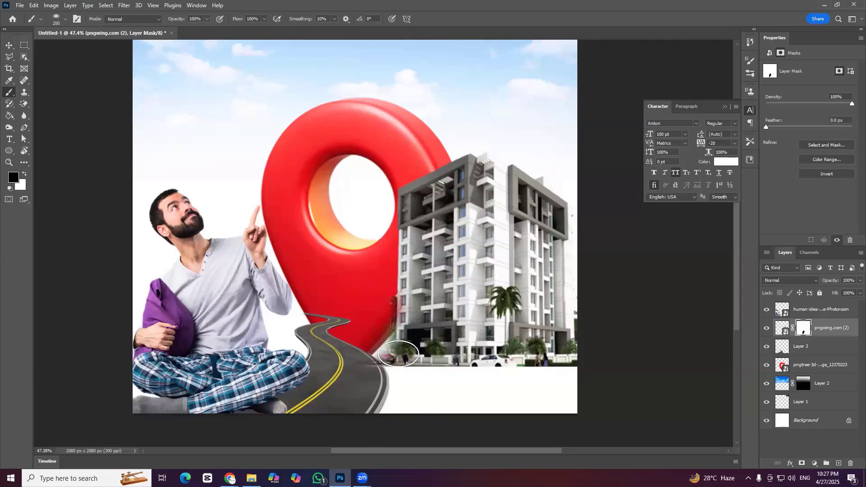
# Paint white on the building's mask with the 250 px brush to restore the shrubs beside the building's base
pyautogui.press('x')
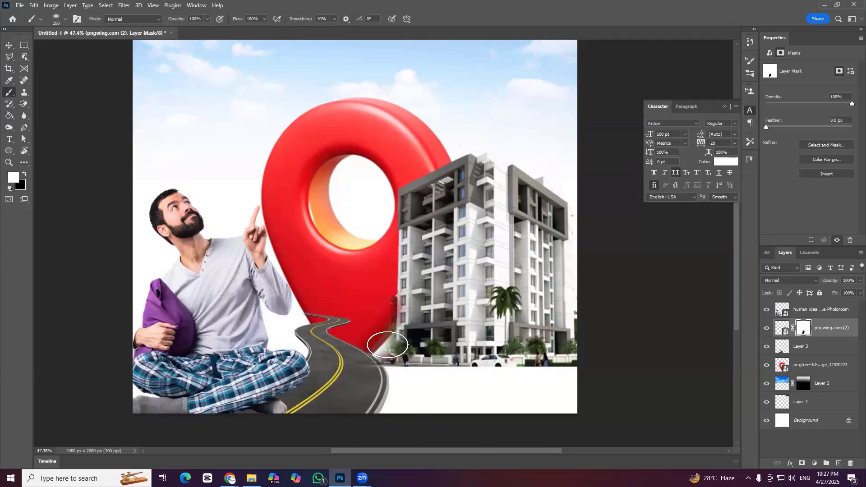
pyautogui.moveTo(387, 345)
pyautogui.mouseDown()
pyautogui.moveTo(403, 327)
pyautogui.moveTo(405, 302)
pyautogui.moveTo(399, 319)
pyautogui.mouseUp()
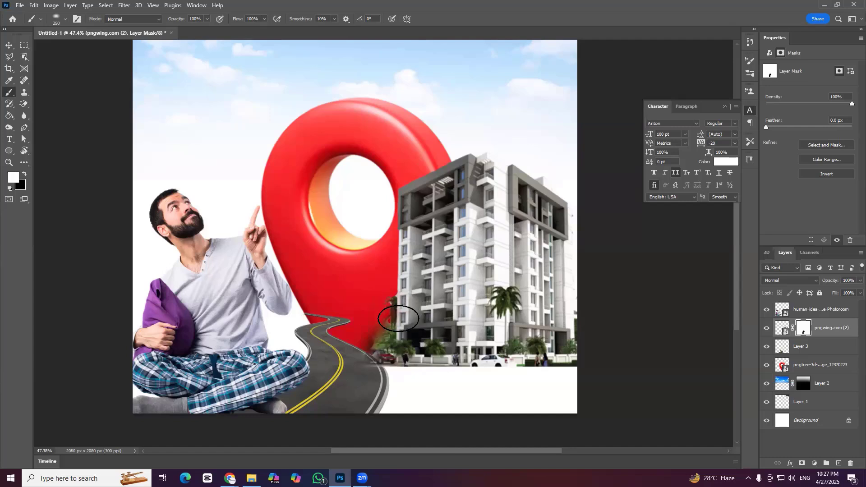
pyautogui.press('x')
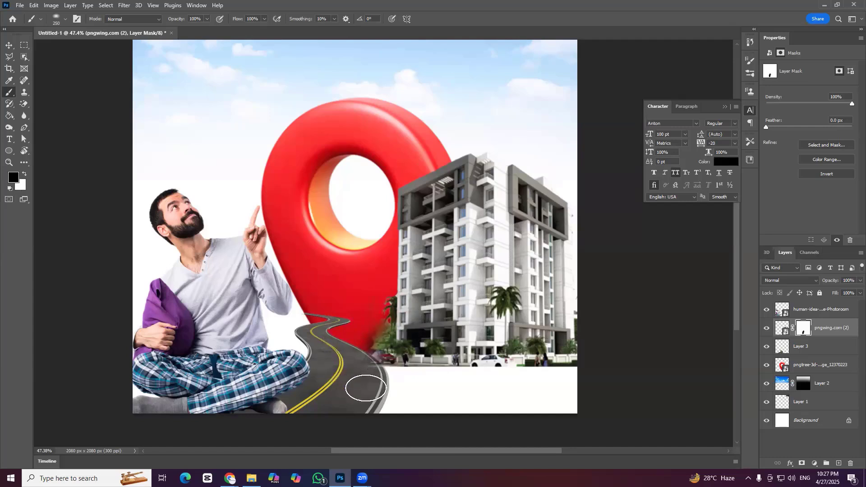
# Refine the building's mask around the shrubs at the road's edge with a smaller brush, down to 70 px, alternating black and white
pyautogui.press('[')
pyautogui.press('[')
pyautogui.press('[')
pyautogui.press('[')
pyautogui.press('x')
pyautogui.moveTo(361, 365); pyautogui.dragTo(360, 359)
pyautogui.press('x')
pyautogui.press('[')
pyautogui.press('[')
pyautogui.press('[')
pyautogui.press('x')
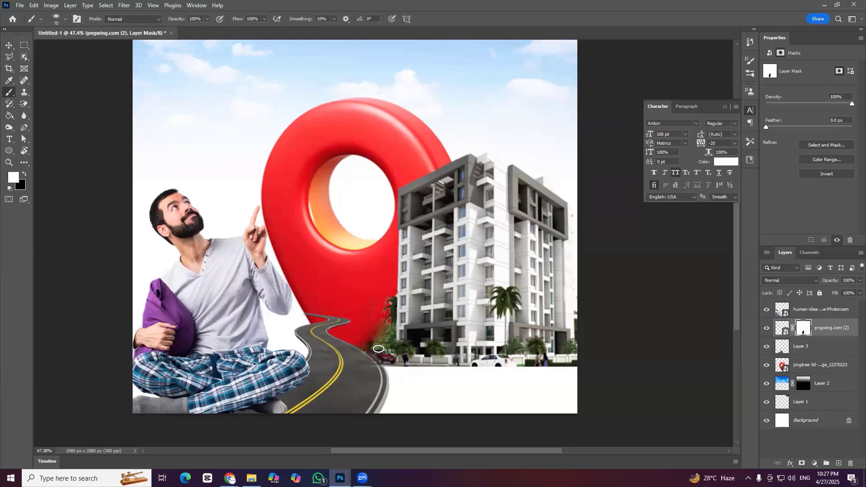
pyautogui.moveTo(373, 334); pyautogui.dragTo(373, 309)
pyautogui.press('x')
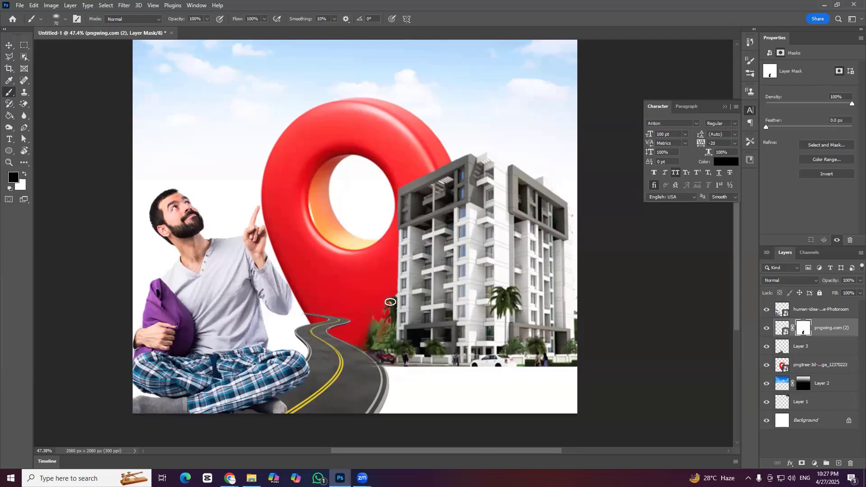
# Select the road layer and nudge it 4 px to the right
pyautogui.press('v')
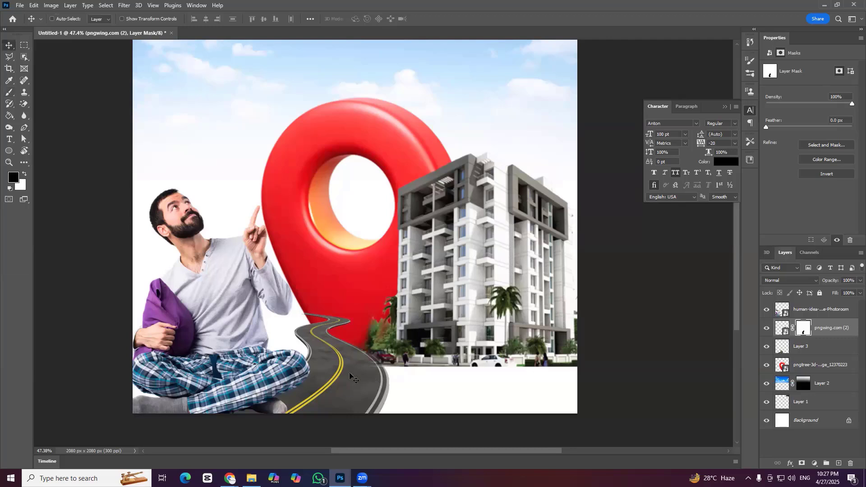
pyautogui.click(332, 343)
pyautogui.press('Right')
pyautogui.press('Right')
pyautogui.press('Right')
pyautogui.press('Right')
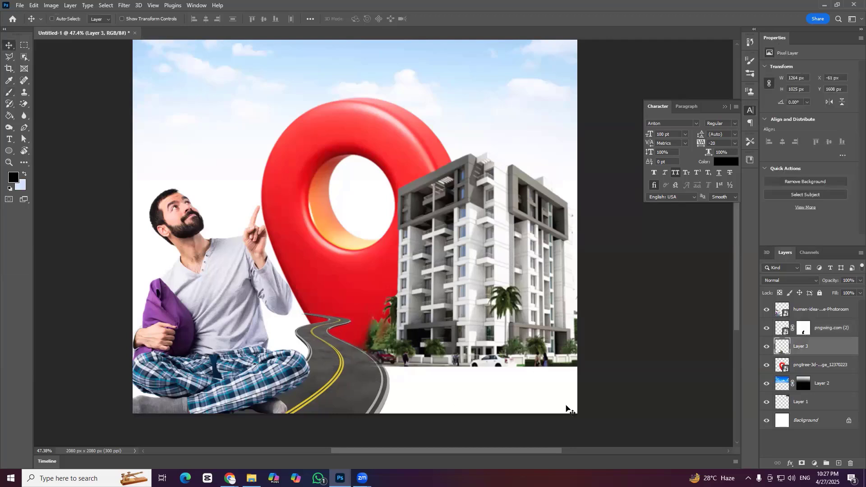
# Stretch the road horizontally to about 135%, tilt it about 0.5°, and position it to curve between the man and the building
pyautogui.hotkey('ctrl', 't')
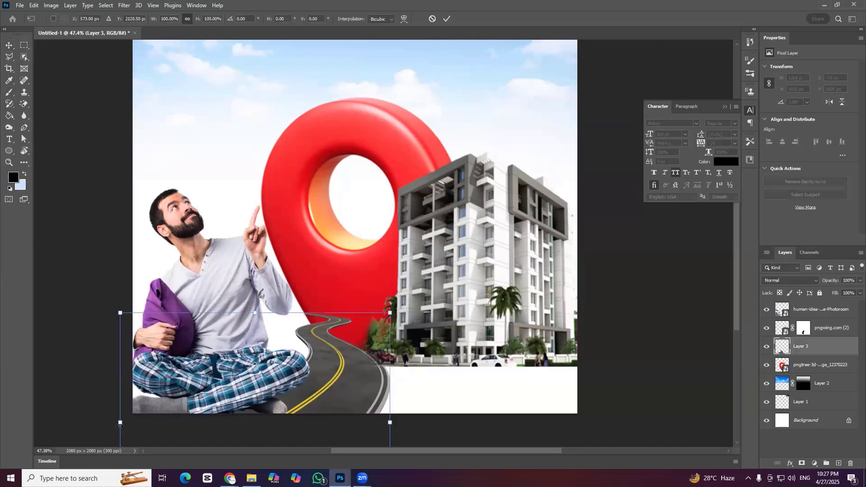
pyautogui.moveTo(120, 423); pyautogui.dragTo(76, 423)
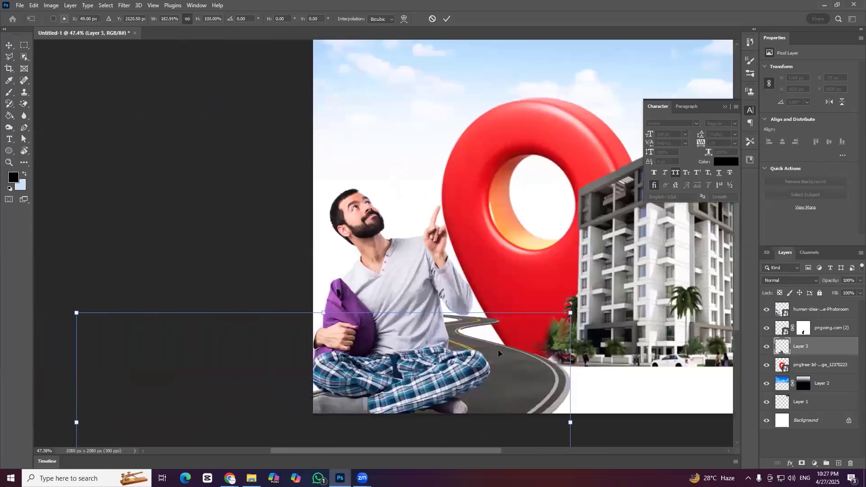
pyautogui.moveTo(76, 422); pyautogui.dragTo(124, 423)
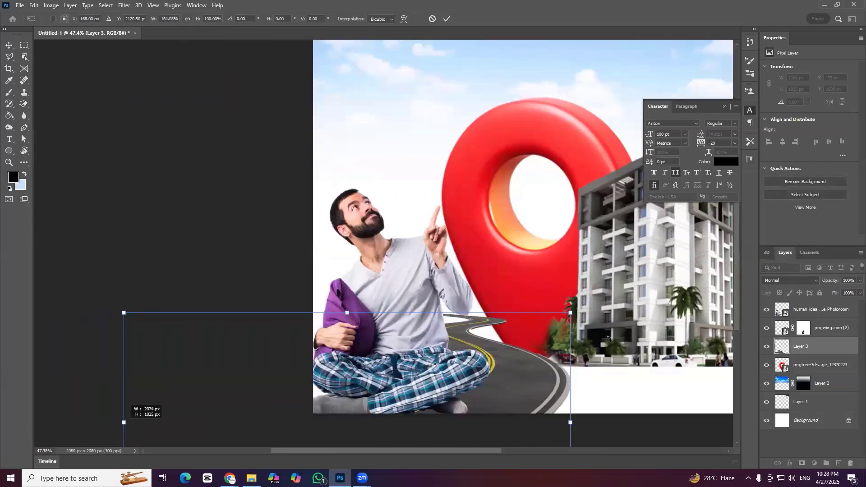
pyautogui.moveTo(526, 366); pyautogui.dragTo(567, 410)
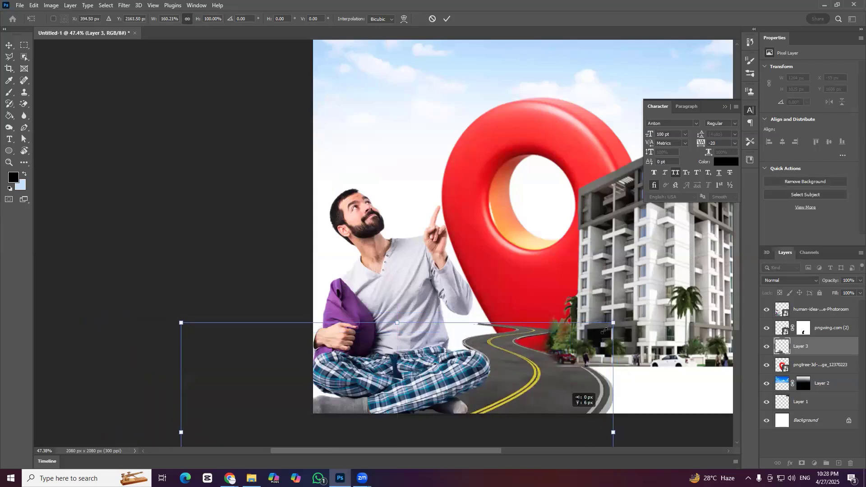
pyautogui.moveTo(394, 331); pyautogui.dragTo(381, 334)
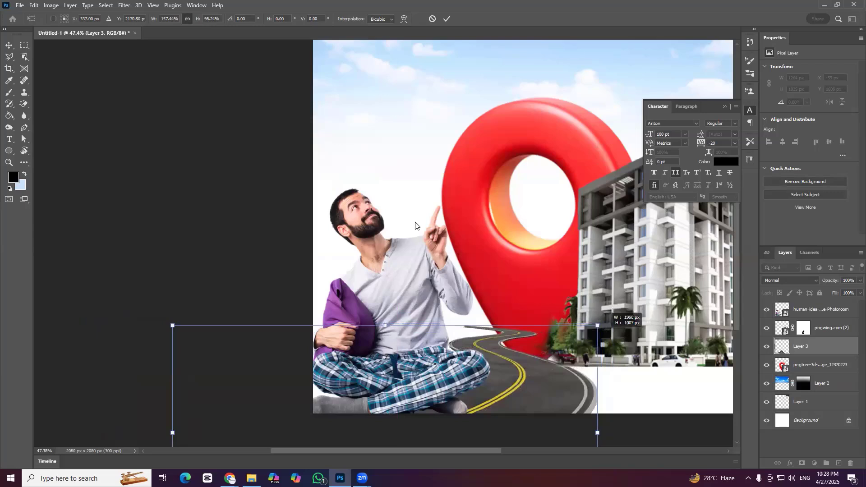
pyautogui.rightClick(385, 328)
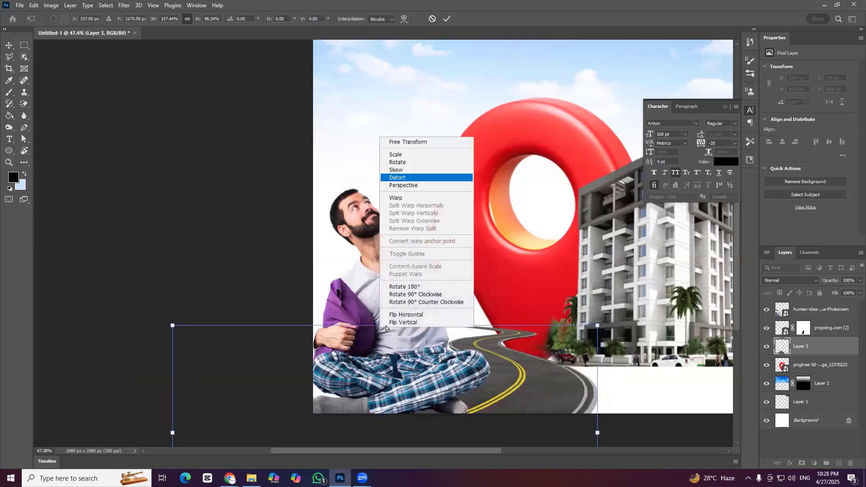
pyautogui.click(386, 328)
pyautogui.moveTo(386, 326); pyautogui.dragTo(440, 361)
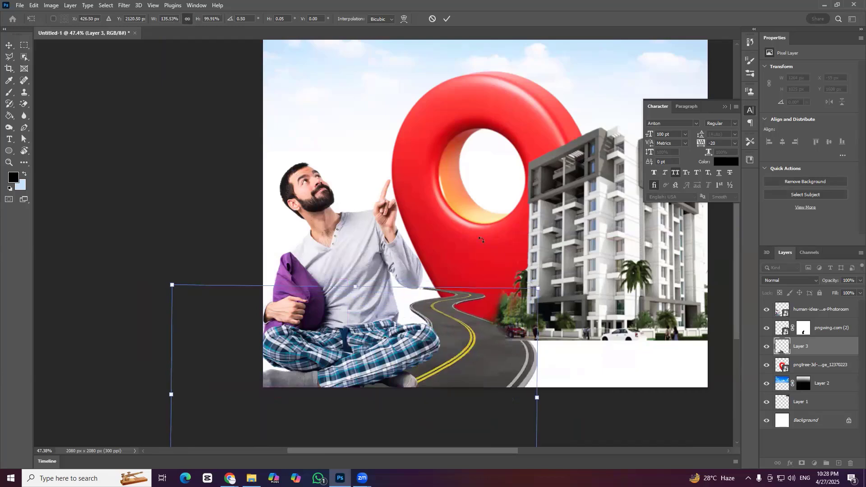
pyautogui.press('Return')
# Move the seated man to the right so his crossed legs overlap the near end of the road
pyautogui.keyDown('ctrl'); pyautogui.click(489, 262); pyautogui.keyUp('ctrl')
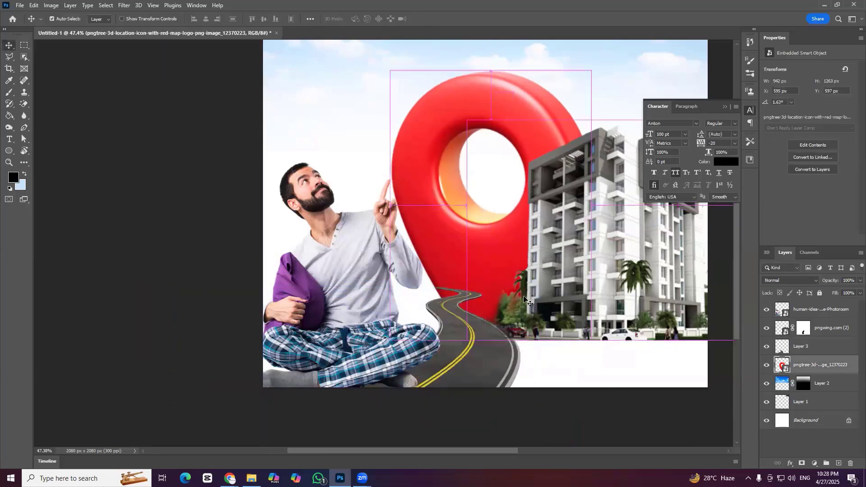
pyautogui.press('ctrl')
pyautogui.scroll(-4, 452, 270)
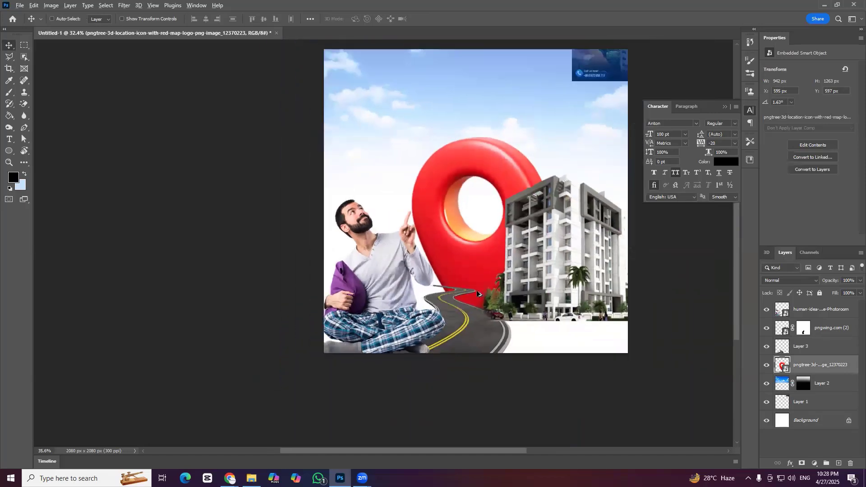
pyautogui.scroll(2, 498, 319)
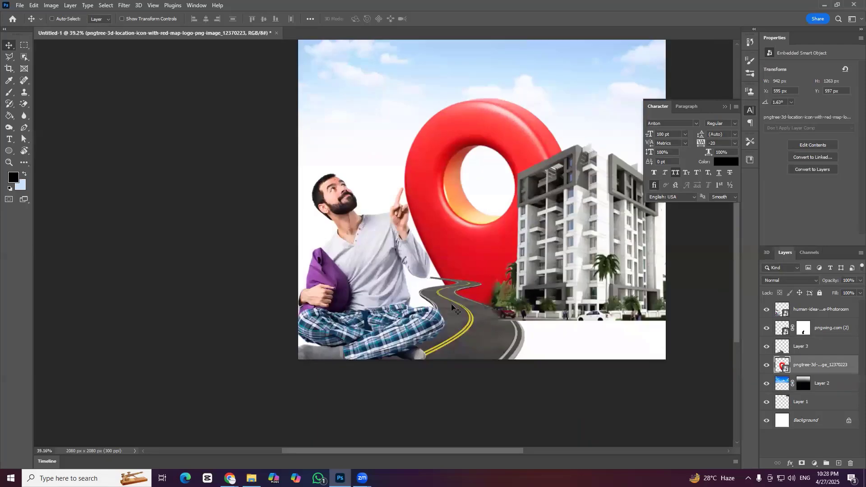
pyautogui.scroll(1, 441, 296)
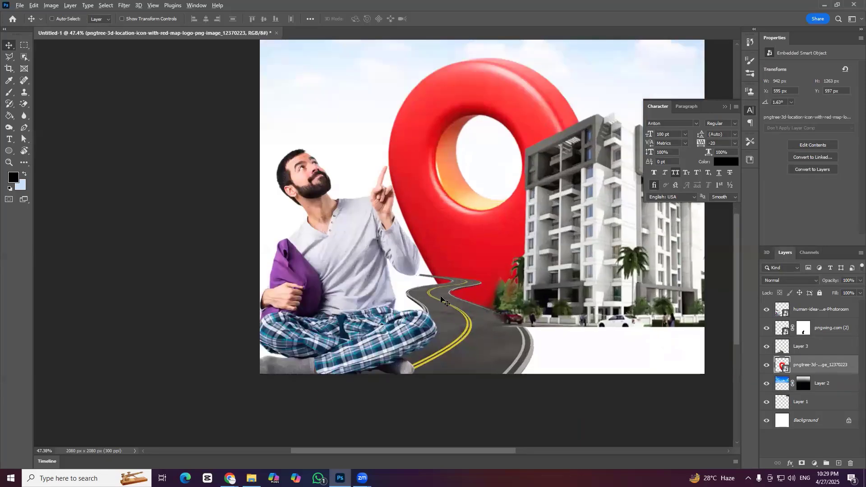
pyautogui.scroll(1, 469, 284)
pyautogui.keyDown('ctrl'); pyautogui.click(423, 330); pyautogui.keyUp('ctrl')
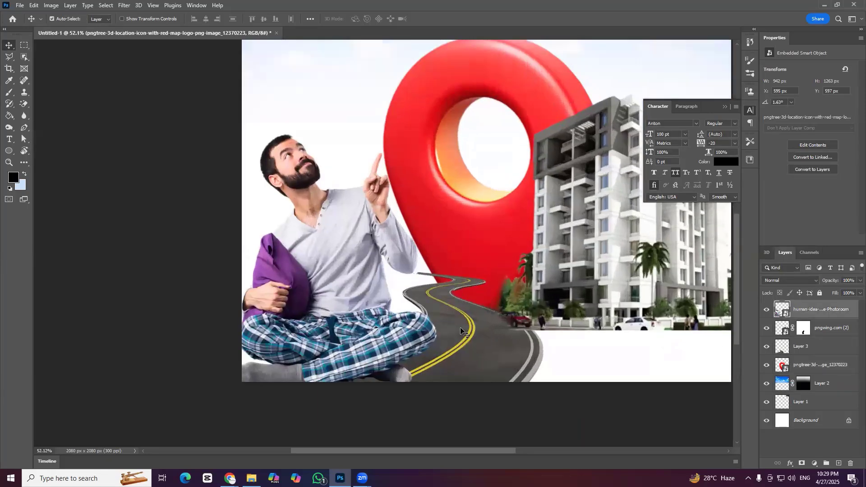
pyautogui.moveTo(343, 334); pyautogui.dragTo(372, 335)
# Try to stretch the road layer horizontally to 3368 px wide, extending it leftward behind the seated man
pyautogui.moveTo(491, 377); pyautogui.dragTo(418, 352)
pyautogui.moveTo(487, 352); pyautogui.dragTo(487, 392)
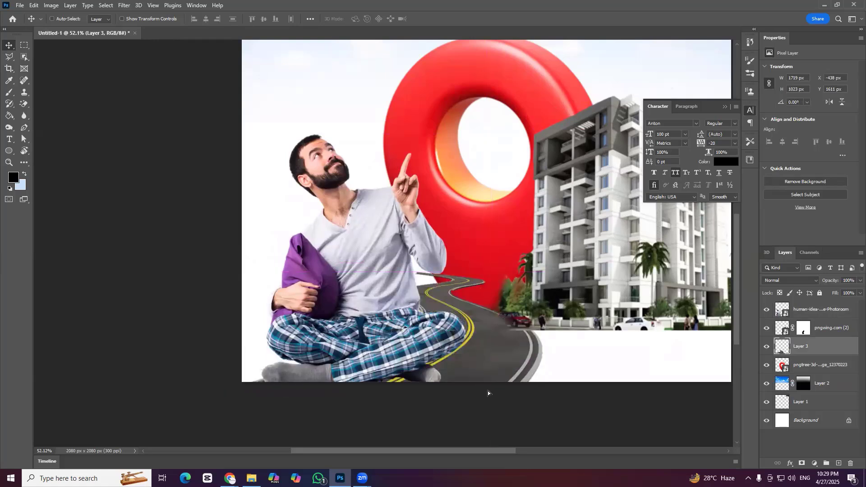
pyautogui.hotkey('ctrl', 't')
pyautogui.moveTo(131, 397); pyautogui.dragTo(198, 344)
pyautogui.press('Return')
pyautogui.moveTo(416, 287); pyautogui.dragTo(257, 275)
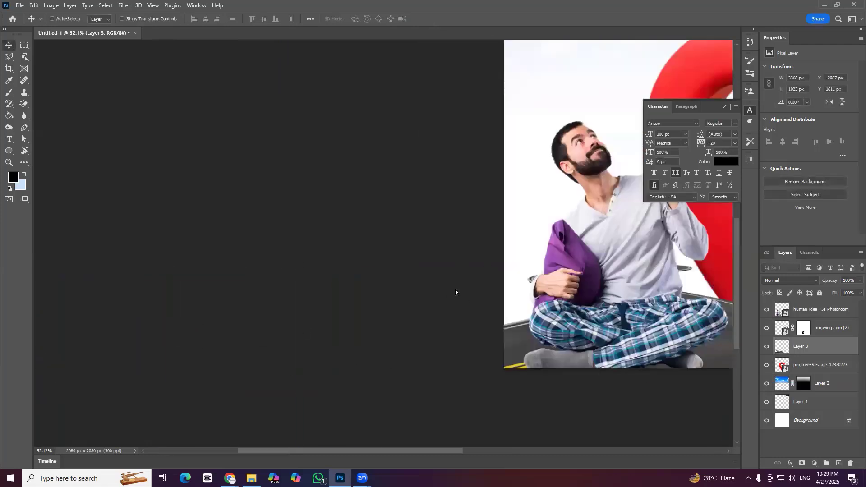
pyautogui.moveTo(455, 290); pyautogui.dragTo(298, 279)
pyautogui.hscroll(3, 485, 293)
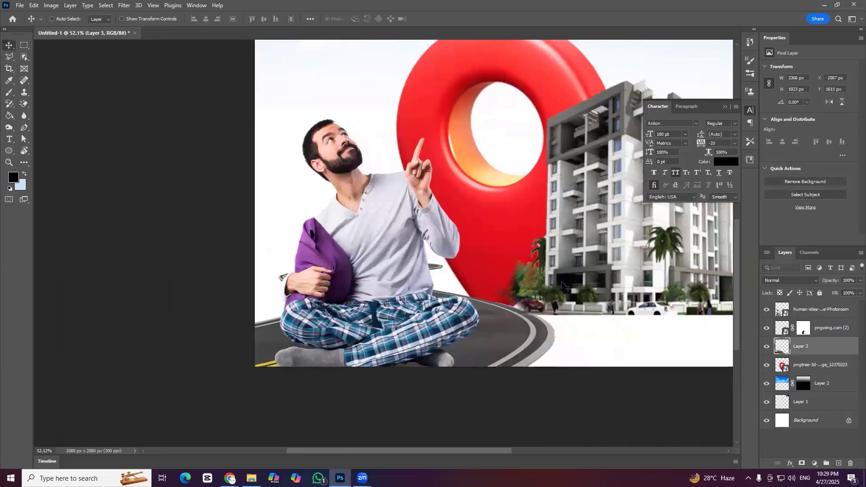
pyautogui.hscroll(-5, 469, 355)
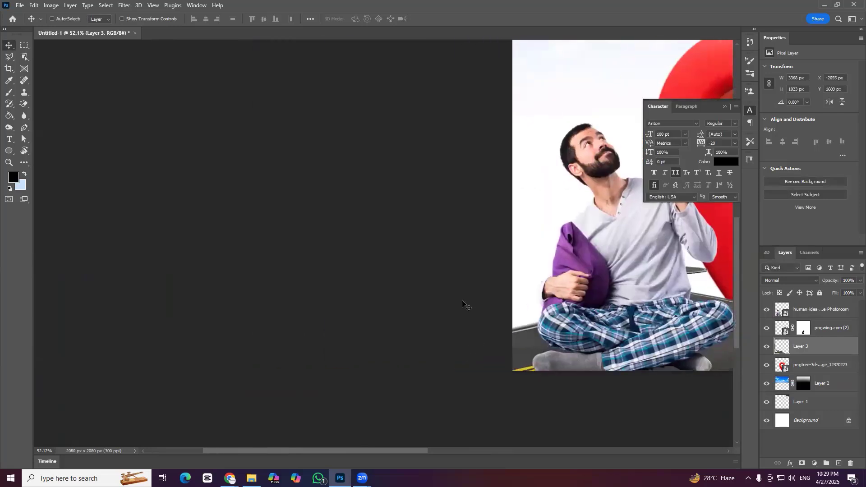
pyautogui.hscroll(1, 469, 288)
pyautogui.hscroll(5, 468, 302)
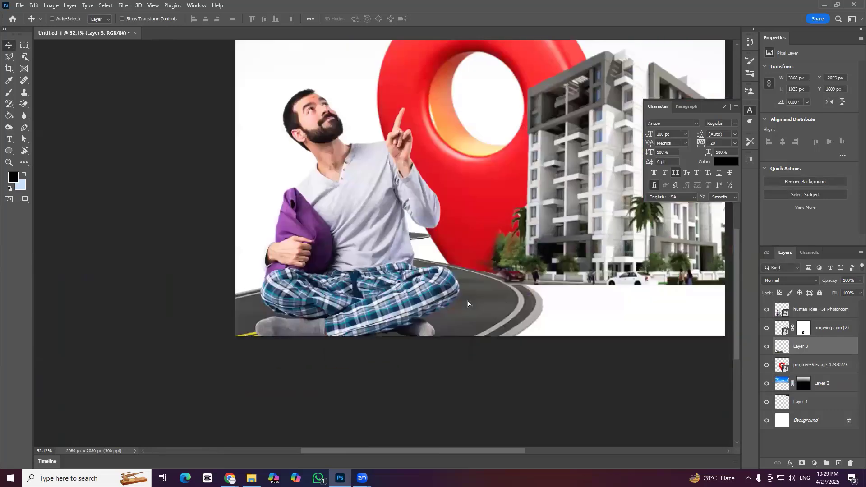
pyautogui.hscroll(1, 466, 302)
# Shift the road left to X -476 px and raise the seated man to Y 985 px
pyautogui.moveTo(466, 302); pyautogui.dragTo(456, 301)
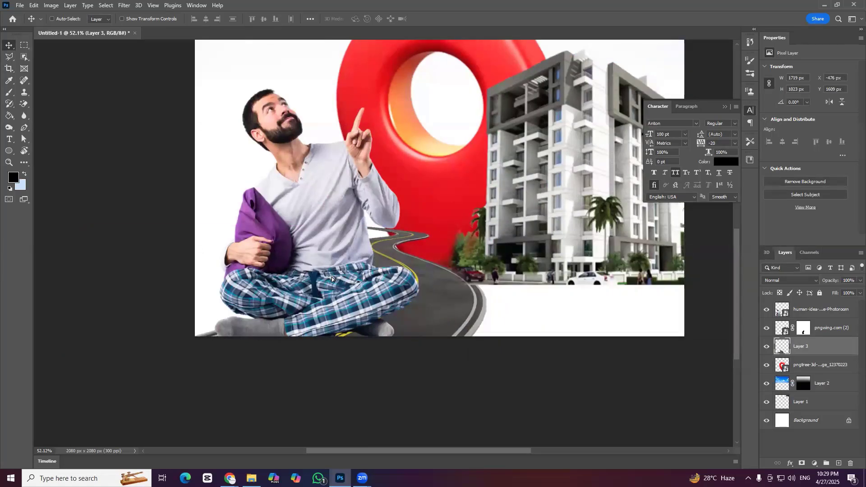
pyautogui.moveTo(332, 277); pyautogui.dragTo(332, 267)
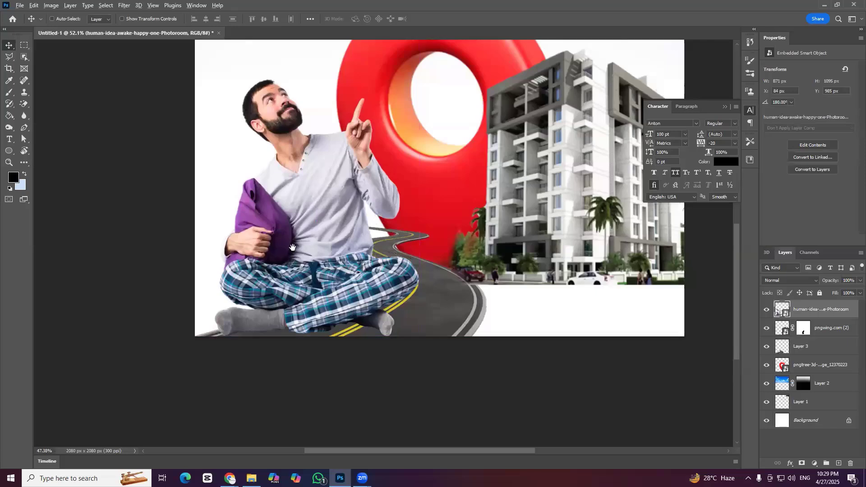
# Enlarge the red location pin to 1011 × 1356 px and place it at X 562, Y 495 px
pyautogui.scroll(-1, 383, 253)
pyautogui.scroll(3, 393, 325)
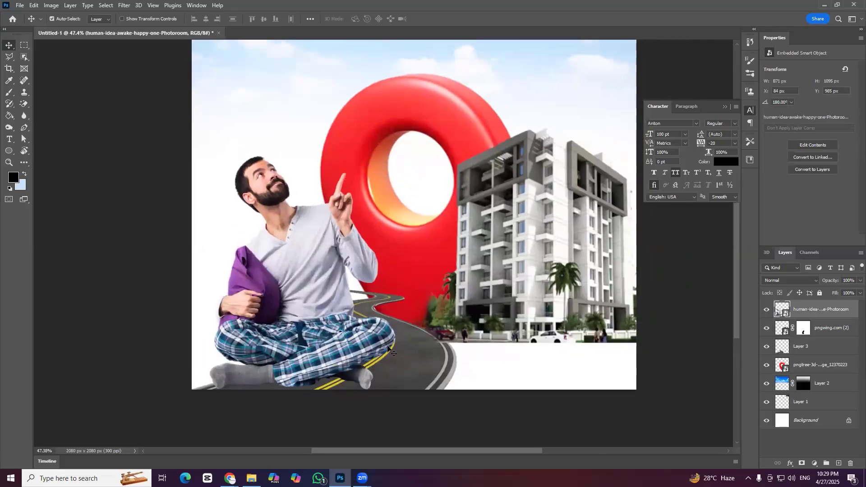
pyautogui.hscroll(2, 367, 370)
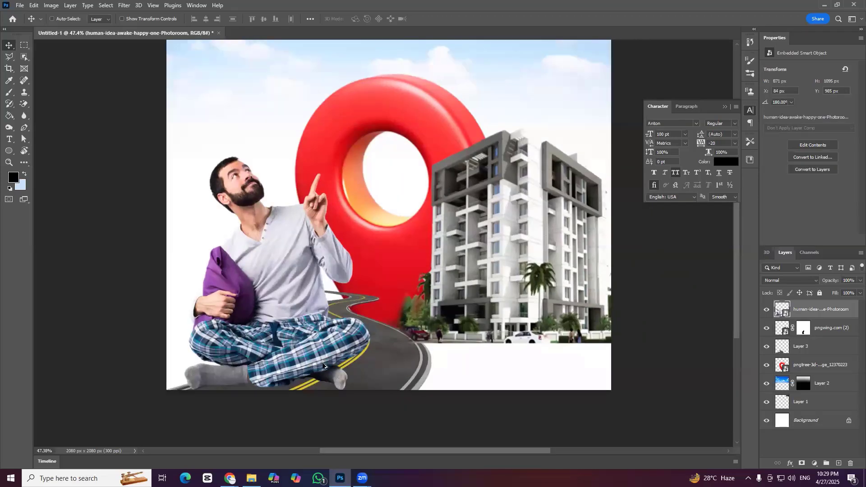
pyautogui.hscroll(2, 342, 200)
pyautogui.hotkey('ctrl', '-')
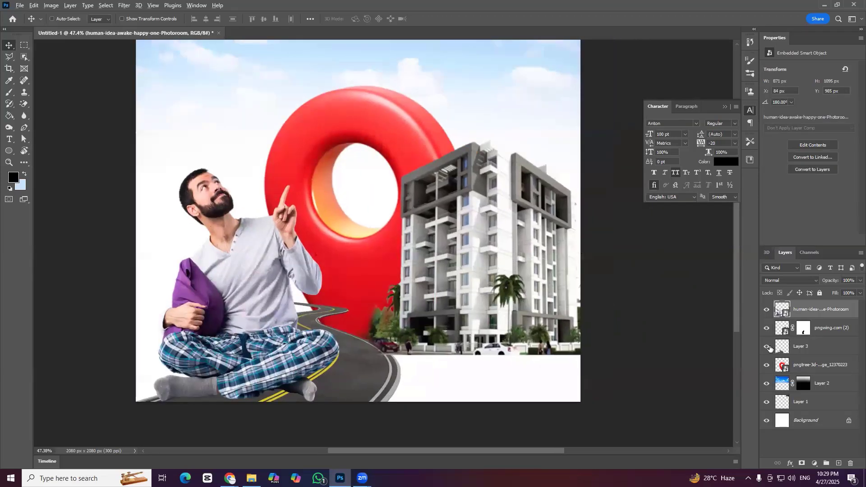
pyautogui.scroll(-1, 352, 307)
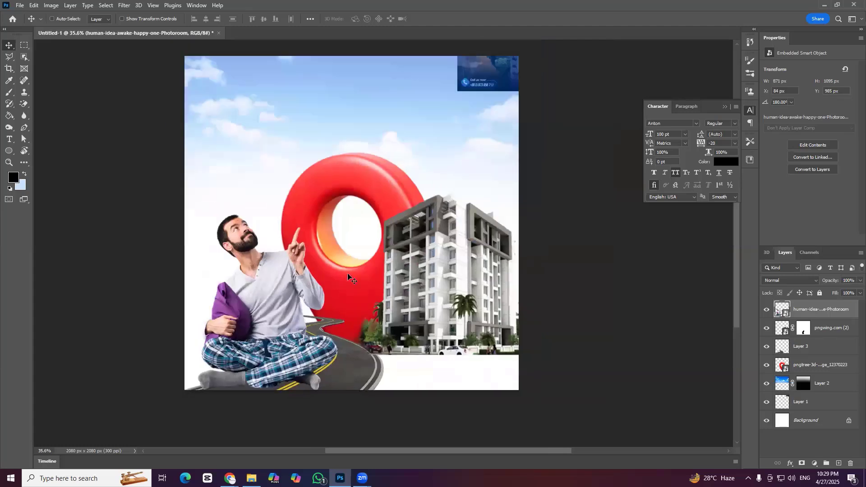
pyautogui.moveTo(374, 243); pyautogui.dragTo(358, 277)
pyautogui.keyDown('ctrl'); pyautogui.click(323, 176); pyautogui.keyUp('ctrl')
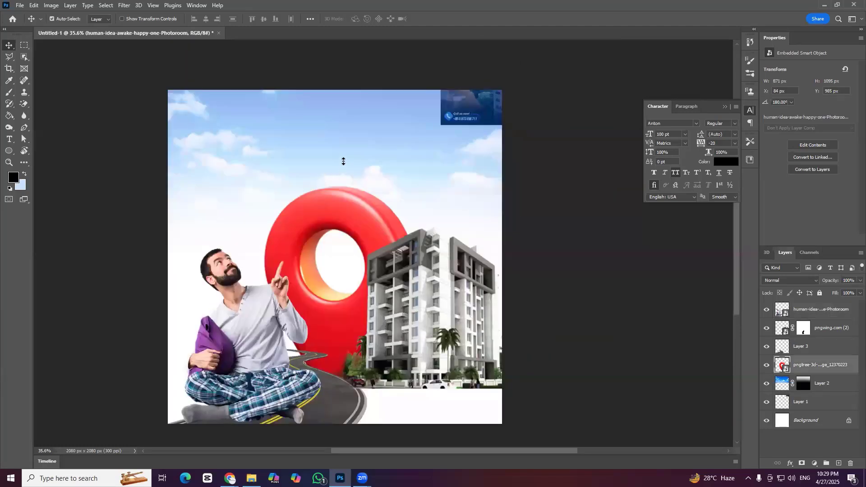
pyautogui.hotkey('ctrl', 't')
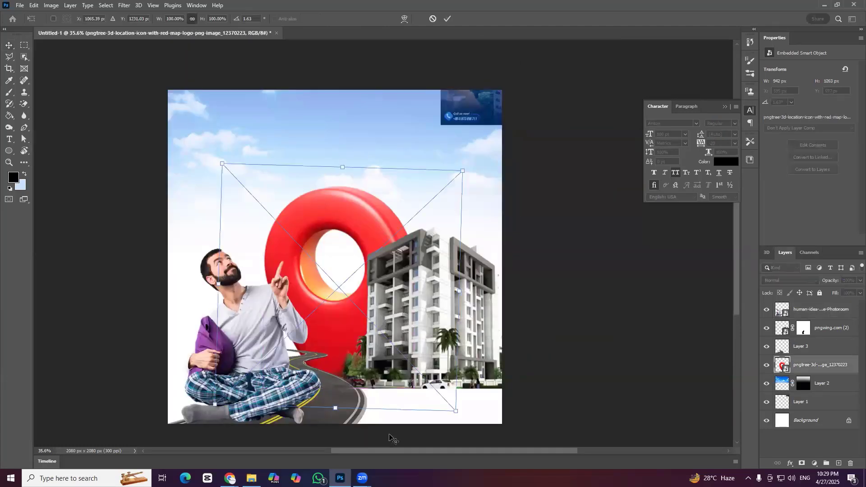
pyautogui.press('Return')
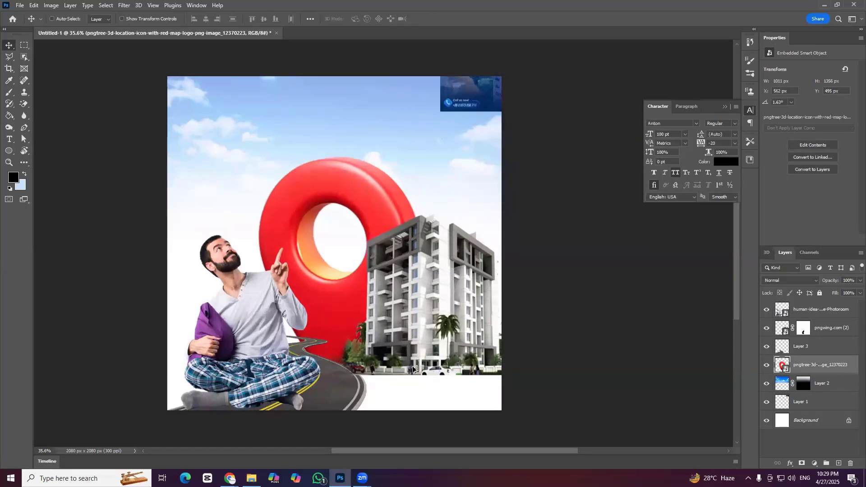
# Select the seated man layer and open it for free transformation
pyautogui.keyDown('ctrl'); pyautogui.click(267, 298); pyautogui.keyUp('ctrl')
pyautogui.scroll(1, 269, 293)
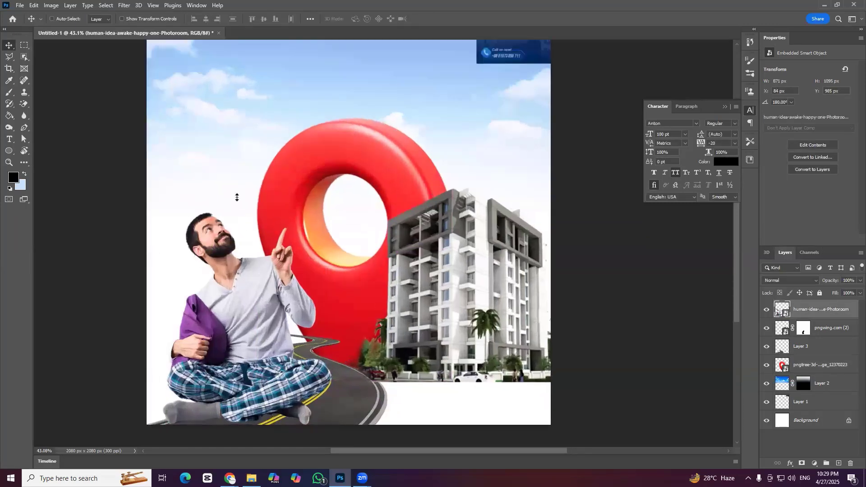
pyautogui.hotkey('ctrl', 't')
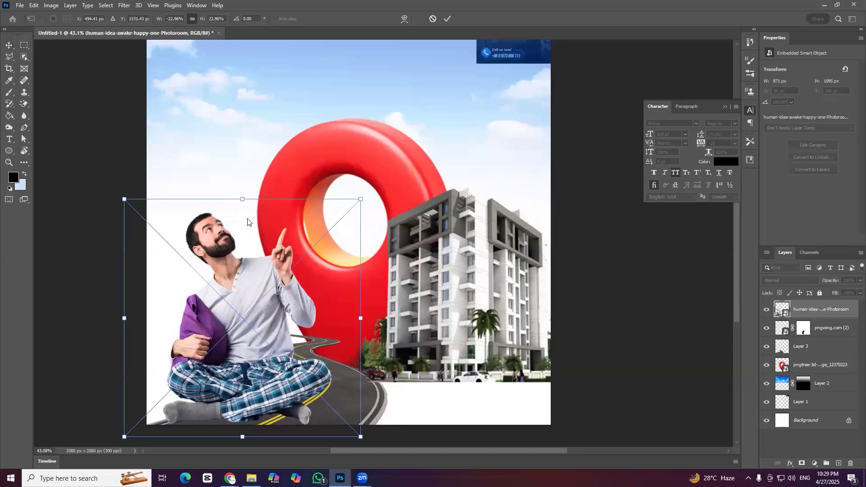
# Scale the image of the sitting man down to about 1125 × 1132 px and apply the transform
pyautogui.moveTo(243, 199); pyautogui.dragTo(248, 219)
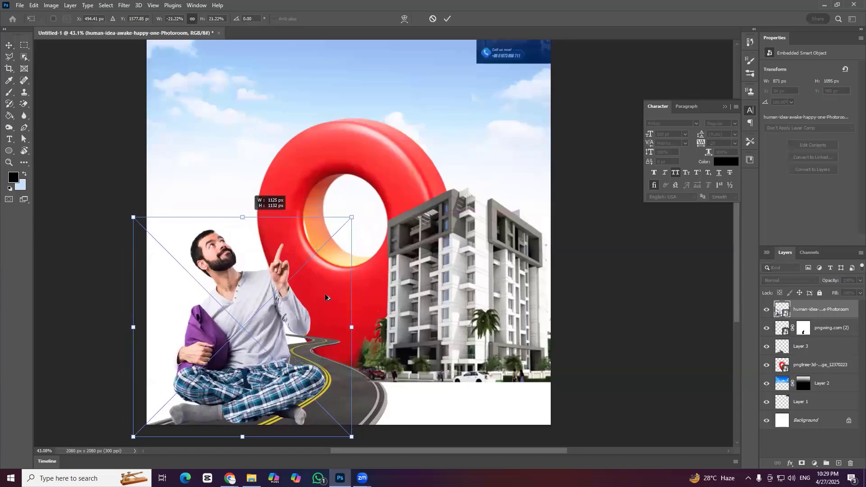
pyautogui.press('Return')
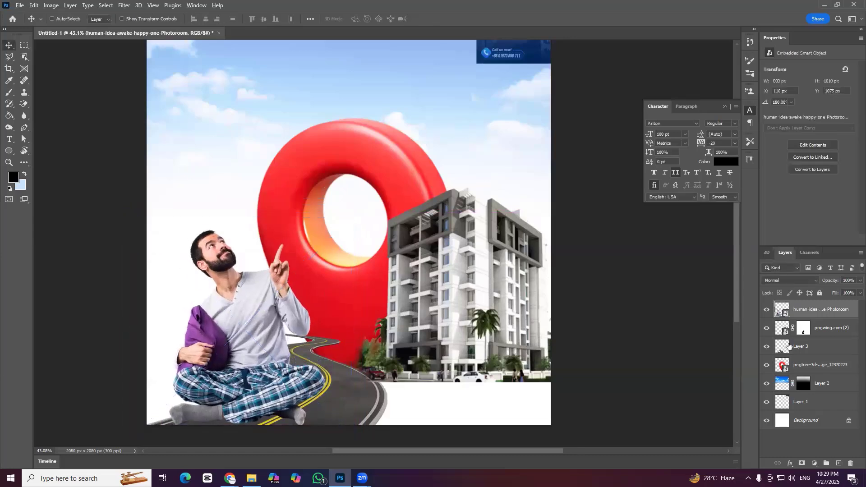
# Add a layer mask to the road layer (Layer 3) and make black the painting colour for it
pyautogui.scroll(2, 420, 364)
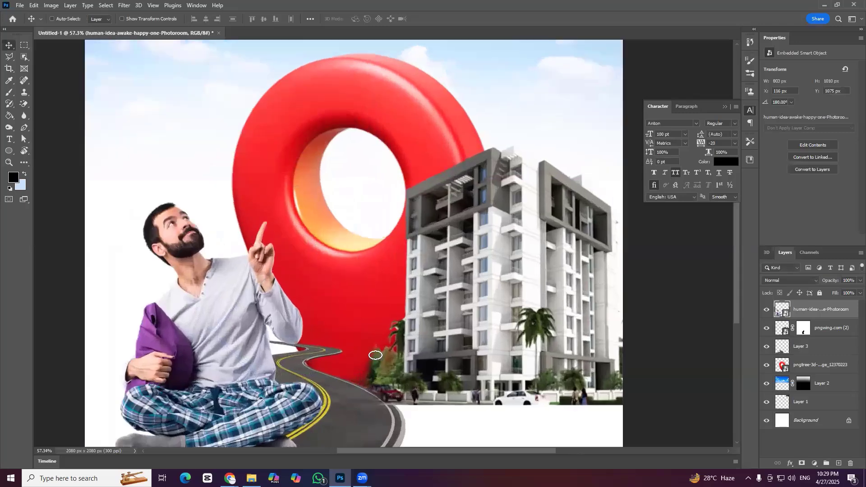
pyautogui.scroll(-2, 364, 344)
pyautogui.keyDown('ctrl'); pyautogui.click(349, 334); pyautogui.keyUp('ctrl')
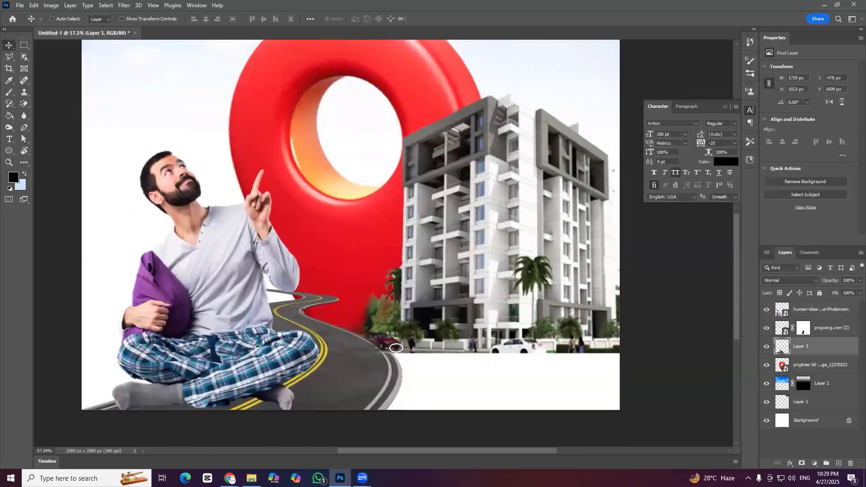
pyautogui.click(804, 328)
pyautogui.press('b')
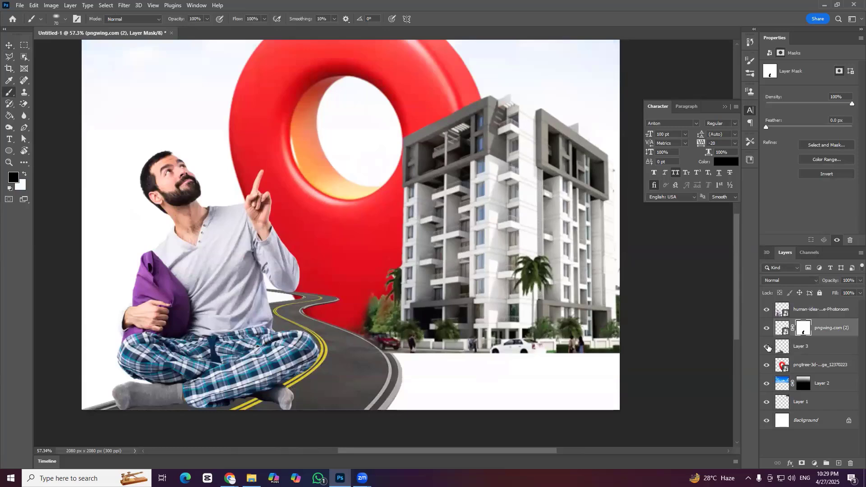
pyautogui.click(795, 348)
pyautogui.click(802, 464)
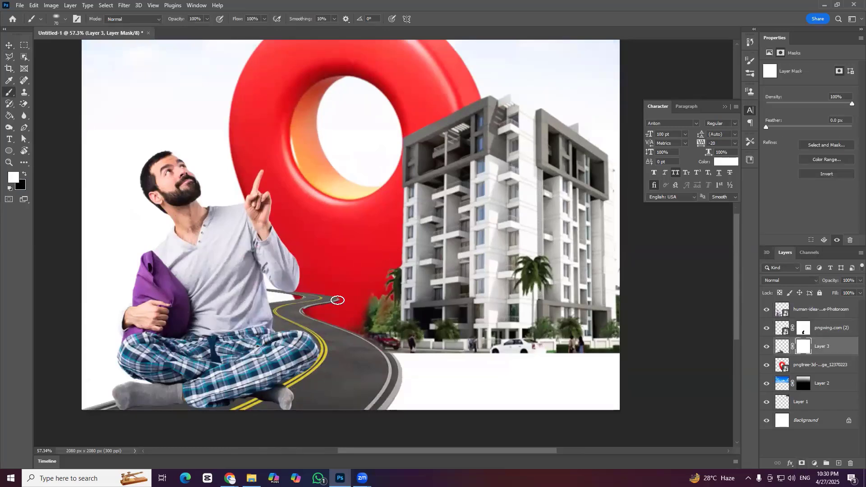
pyautogui.click(23, 179)
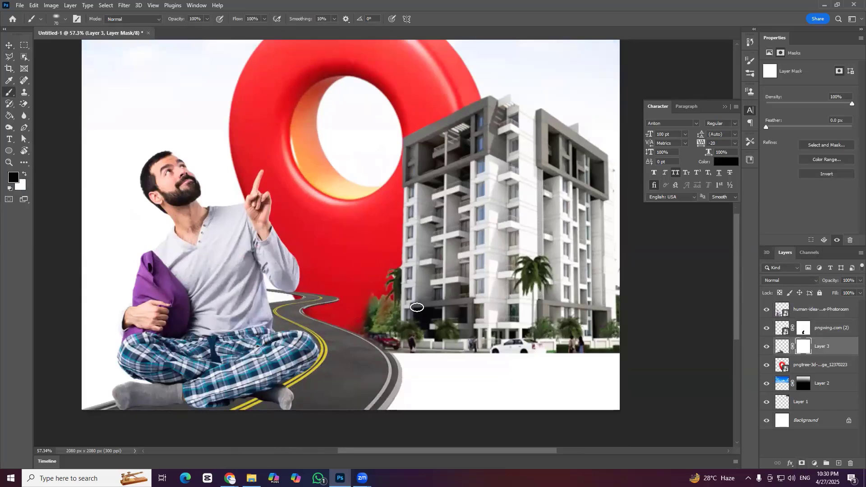
# Hide the far bend of the road in front of the red pin by painting its mask with a soft 139 px brush
pyautogui.rightClick(315, 295)
pyautogui.click(260, 283)
pyautogui.moveTo(280, 289); pyautogui.dragTo(342, 305)
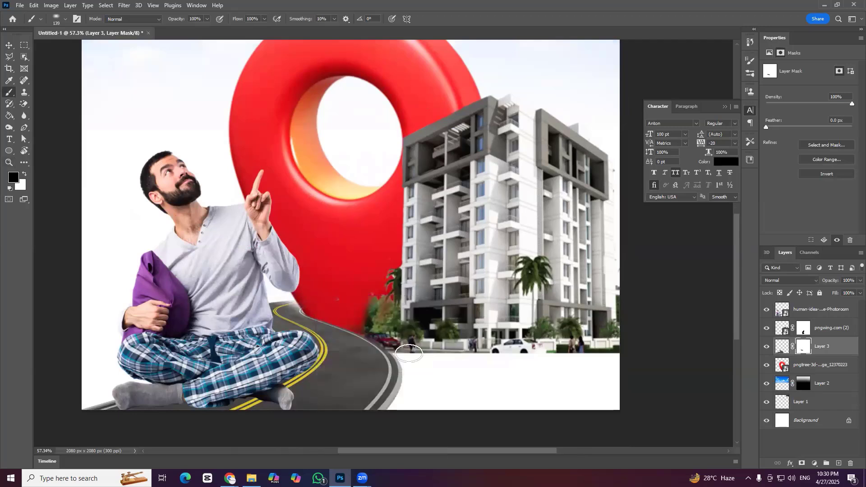
# Paint the road's edge beside the pin's base back in with white on the mask, and reduce the brush to 20 px with black active
pyautogui.keyDown('alt'); pyautogui.scroll(2, 318, 311); pyautogui.keyUp('alt')
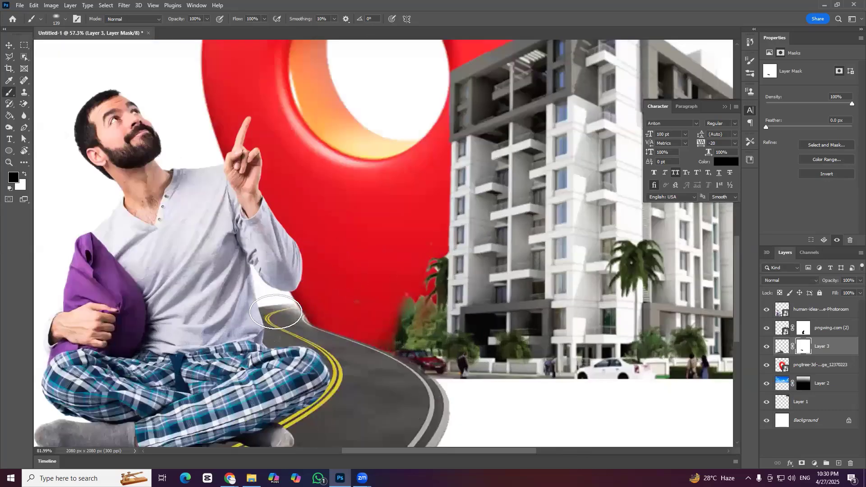
pyautogui.keyDown('alt'); pyautogui.scroll(1, 298, 282); pyautogui.keyUp('alt')
pyautogui.keyDown('alt'); pyautogui.scroll(3, 284, 314); pyautogui.keyUp('alt')
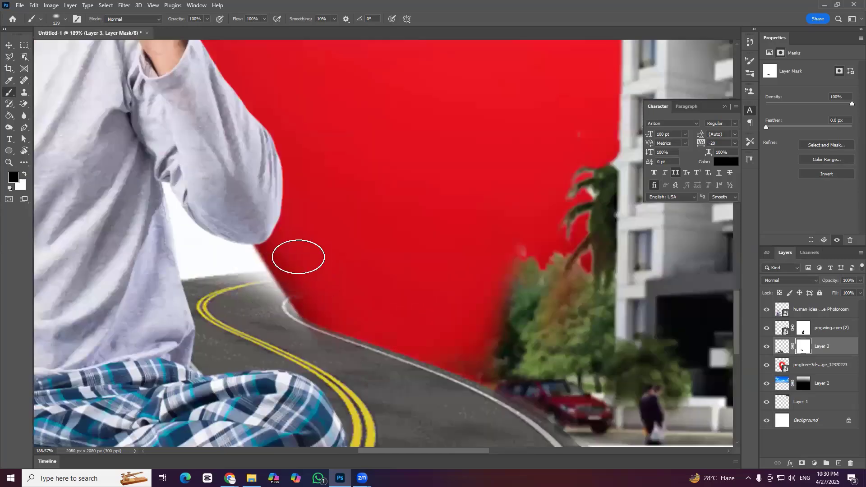
pyautogui.press('x')
pyautogui.moveTo(289, 311); pyautogui.dragTo(267, 288)
pyautogui.press('x')
pyautogui.press('[')
pyautogui.press('[')
pyautogui.press('[')
pyautogui.press('[')
pyautogui.press('[')
pyautogui.press('[')
pyautogui.press('[')
pyautogui.press('[')
pyautogui.press('[')
pyautogui.press('[')
pyautogui.press('[')
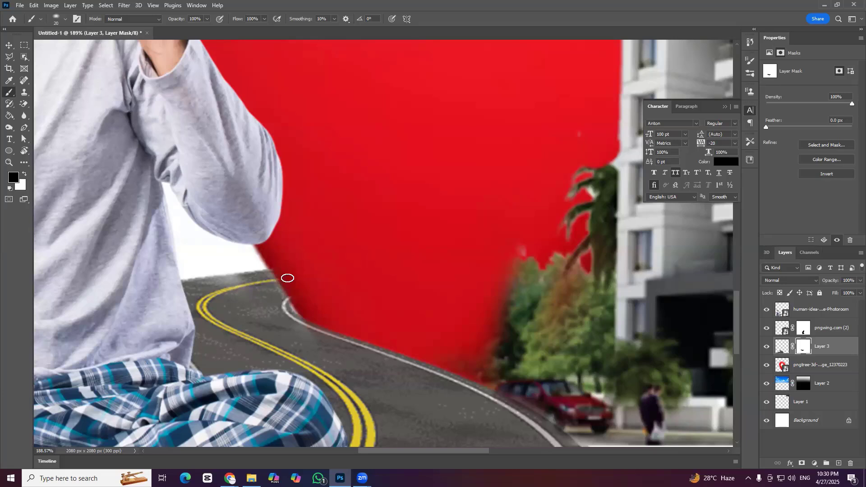
# Examine how the masked road blends with the pin, the man and the building across the whole composition
pyautogui.scroll(-2, 310, 362)
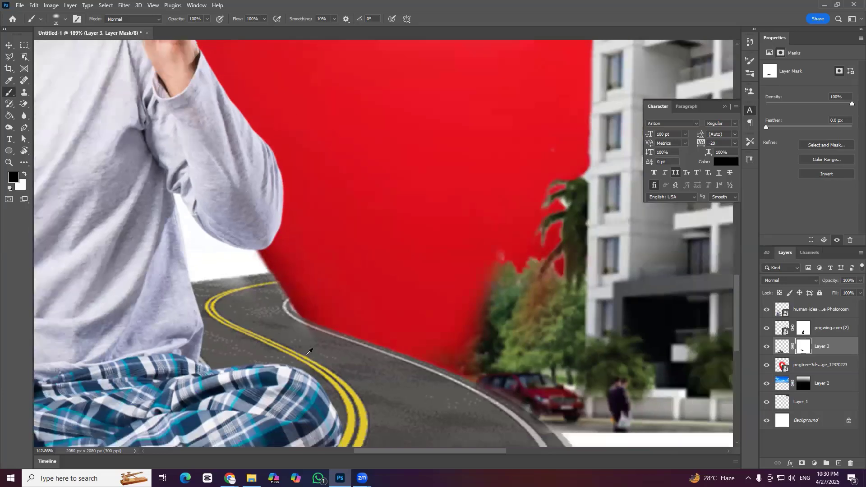
pyautogui.scroll(-1, 350, 338)
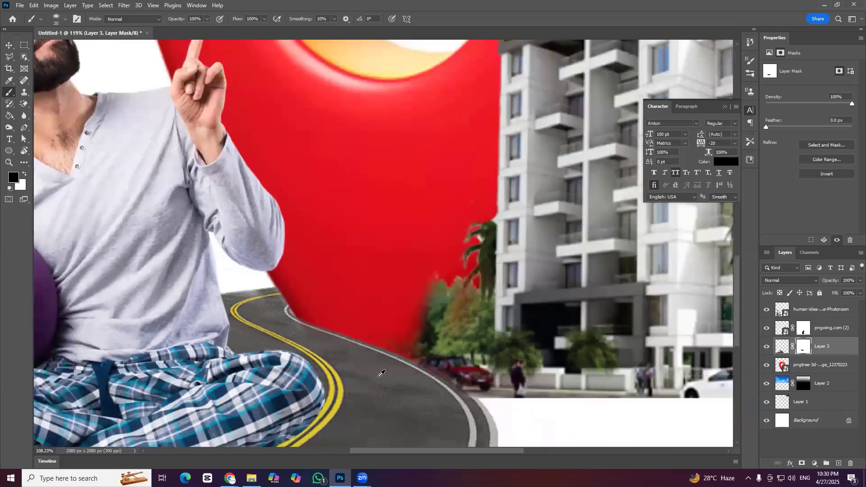
pyautogui.scroll(-4, 361, 380)
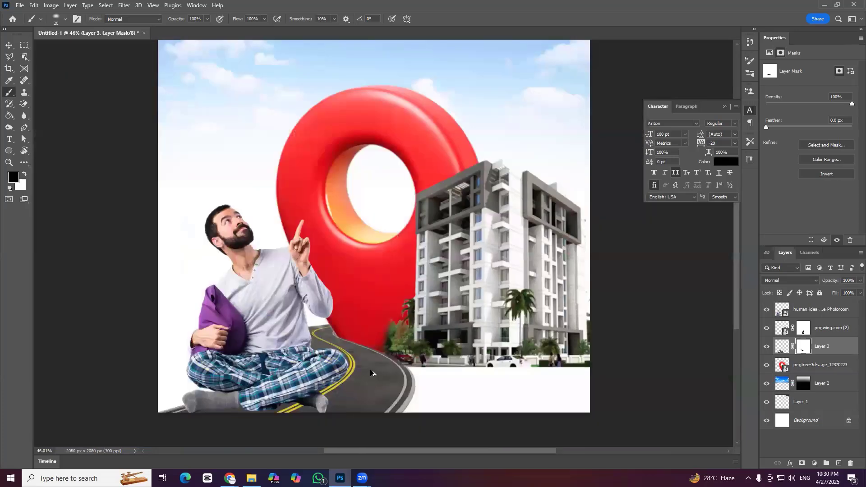
pyautogui.scroll(-1, 291, 339)
pyautogui.scroll(2, 347, 328)
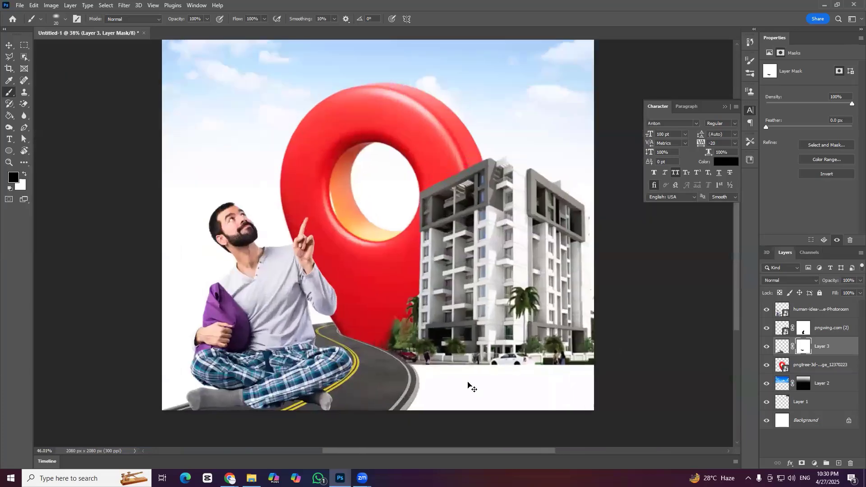
pyautogui.press('v')
pyautogui.scroll(-2, 424, 373)
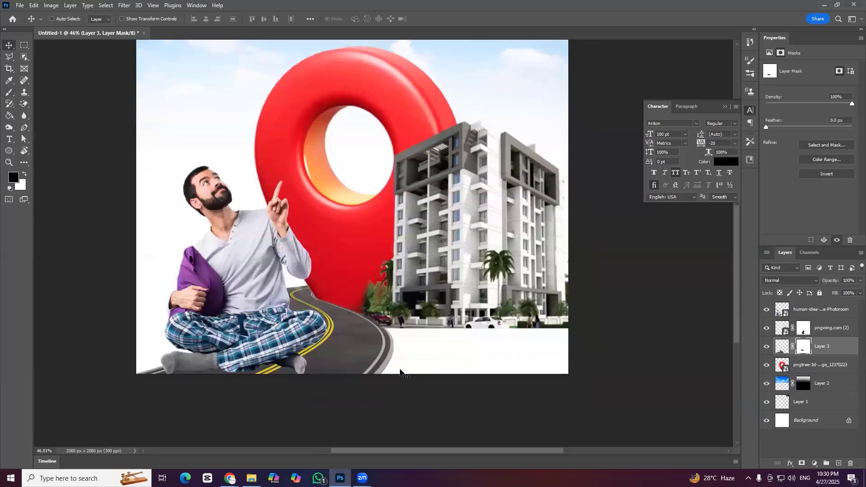
pyautogui.moveTo(356, 356); pyautogui.dragTo(354, 355)
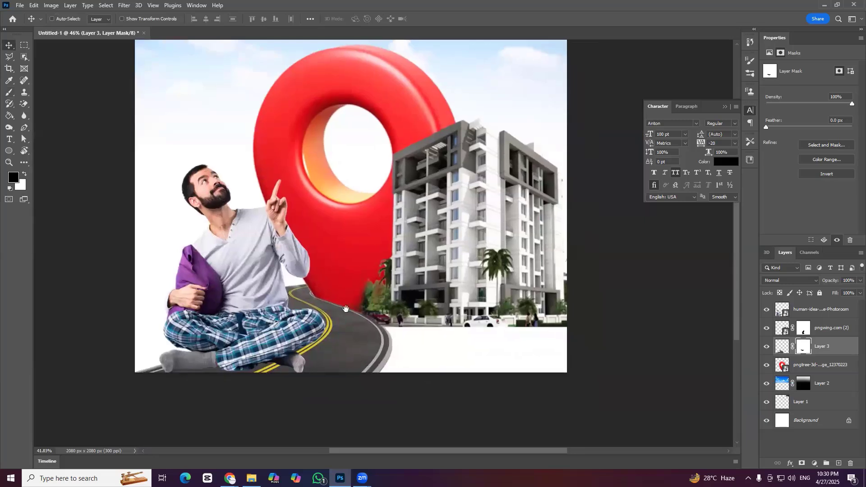
pyautogui.scroll(-1, 346, 309)
pyautogui.hscroll(2, 346, 369)
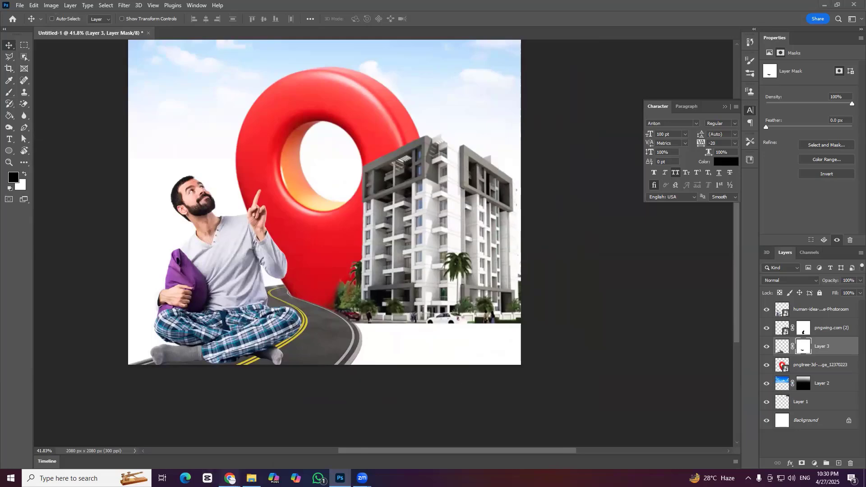
# In the browser, search images for "background dark", copy the dark brick-wall room picture and paste it into the Photoshop composition
pyautogui.moveTo(230, 477)
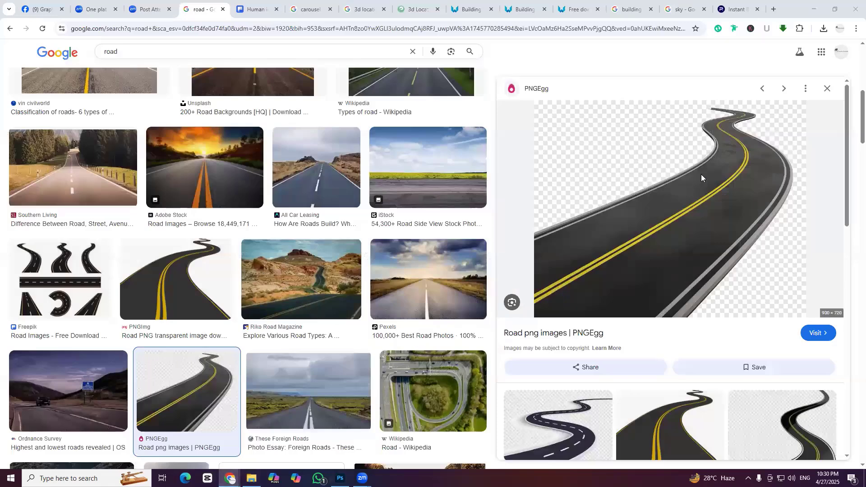
pyautogui.scroll(-8, 677, 185)
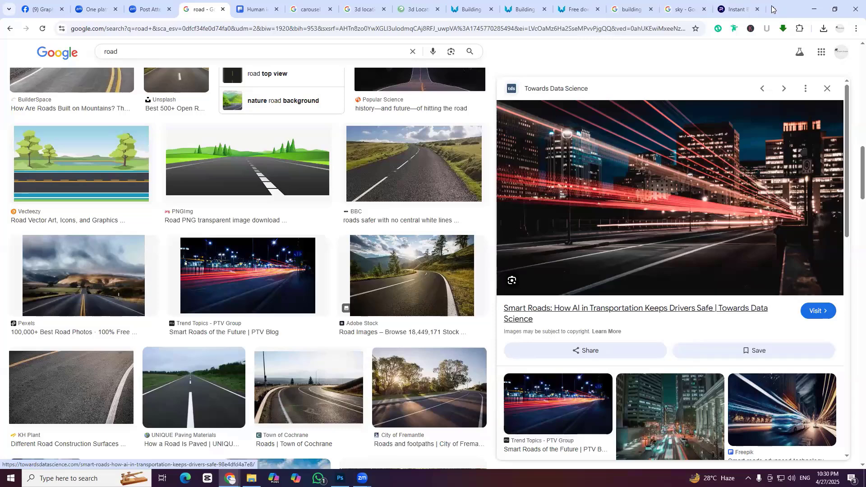
pyautogui.press('Left')
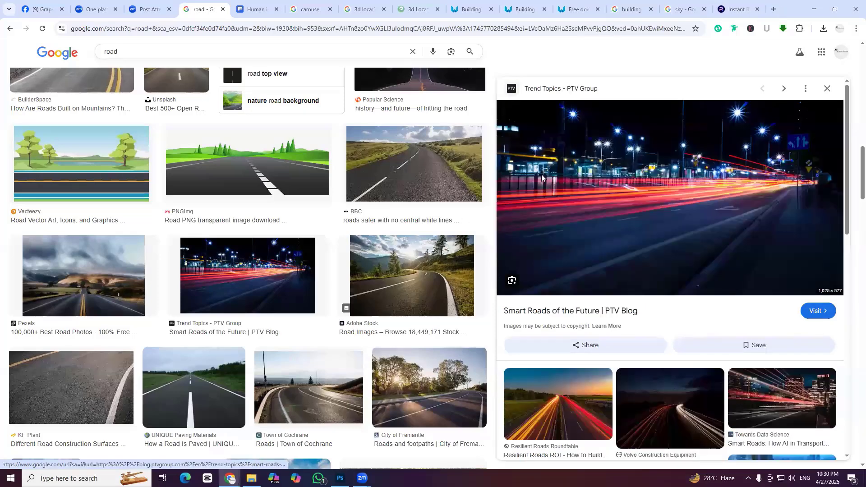
pyautogui.rightClick(675, 157)
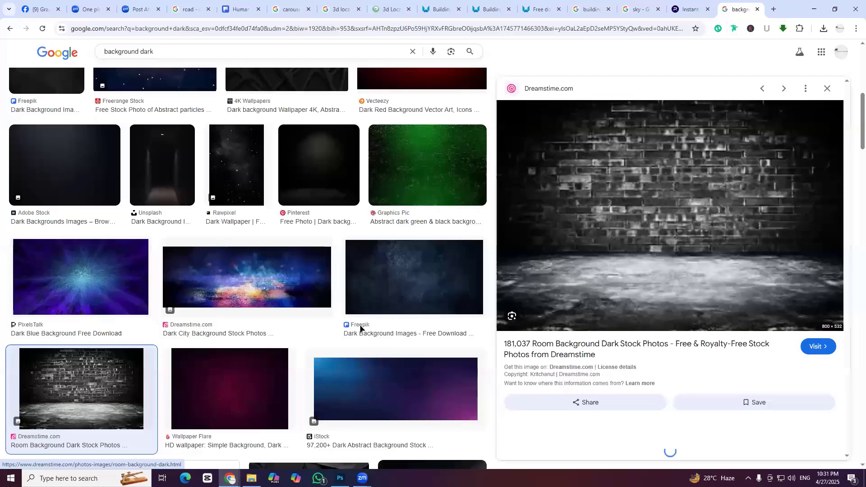
pyautogui.hotkey('alt', 'Tab')
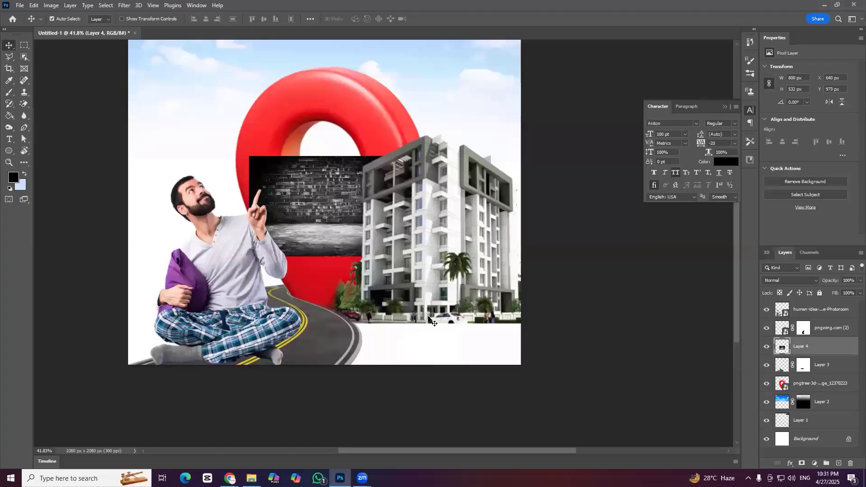
# Enlarge the pasted brick-wall picture to about 2092 × 1392 px and place its layer just above the Background
pyautogui.hotkey('ctrl', 't')
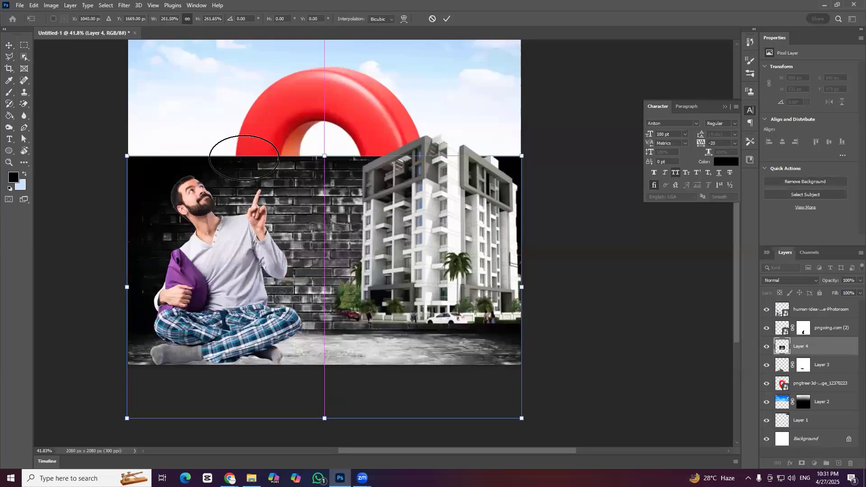
pyautogui.press('Escape')
pyautogui.moveTo(794, 403); pyautogui.dragTo(801, 429)
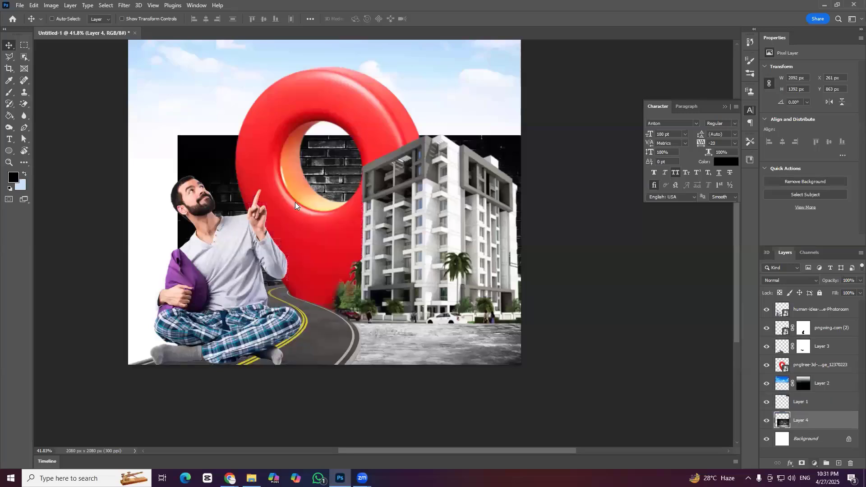
# Mask out the brick wall of Layer 4 with a large soft black brush, keeping the floor, and set the layer's fill to 42%
pyautogui.press('b')
pyautogui.rightClick(318, 145)
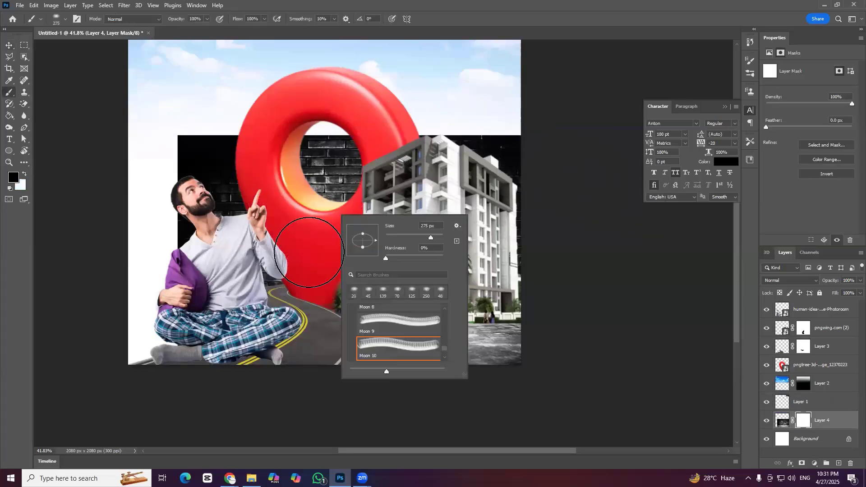
pyautogui.click(235, 158)
pyautogui.moveTo(265, 301)
pyautogui.mouseDown()
pyautogui.moveTo(329, 172)
pyautogui.moveTo(451, 271)
pyautogui.moveTo(500, 253)
pyautogui.mouseUp()
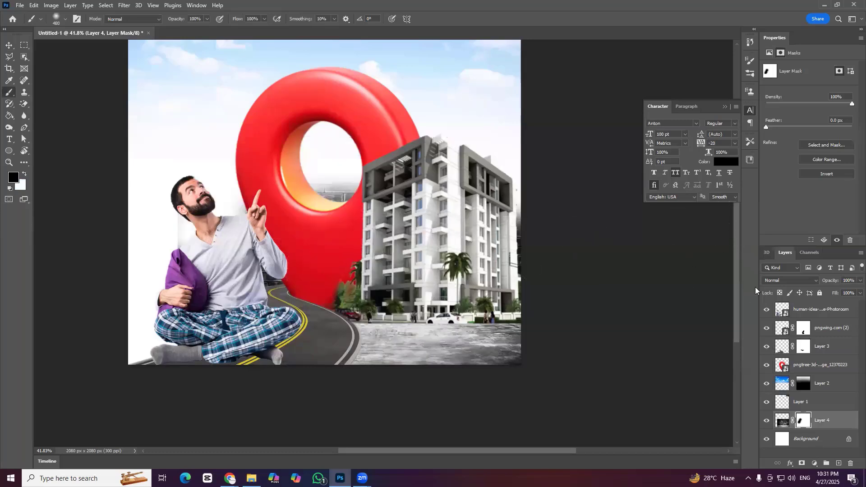
pyautogui.moveTo(835, 294); pyautogui.dragTo(815, 302)
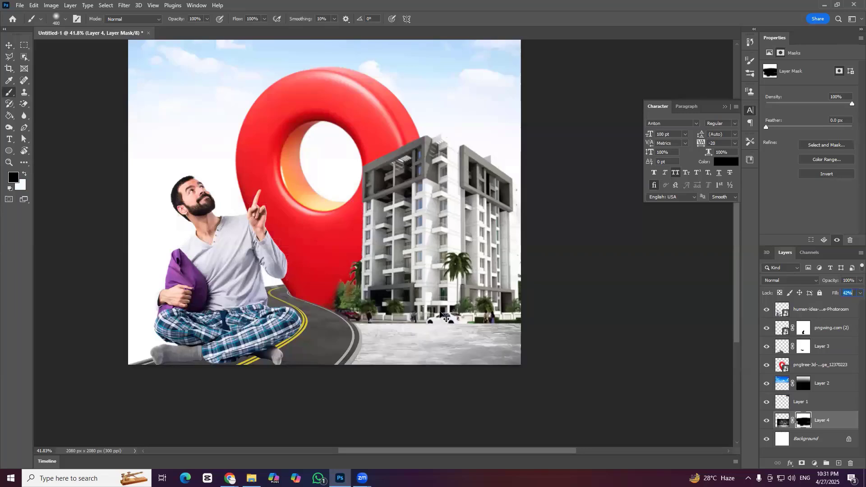
# Add a new empty layer directly above the building layer and activate the Gradient tool
pyautogui.press('v')
pyautogui.keyDown('ctrl'); pyautogui.click(449, 329); pyautogui.keyUp('ctrl')
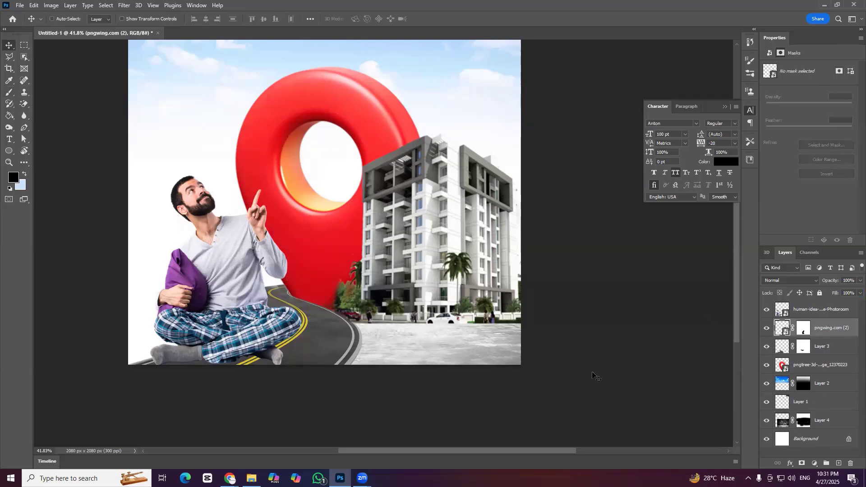
pyautogui.click(838, 464)
pyautogui.click(10, 115)
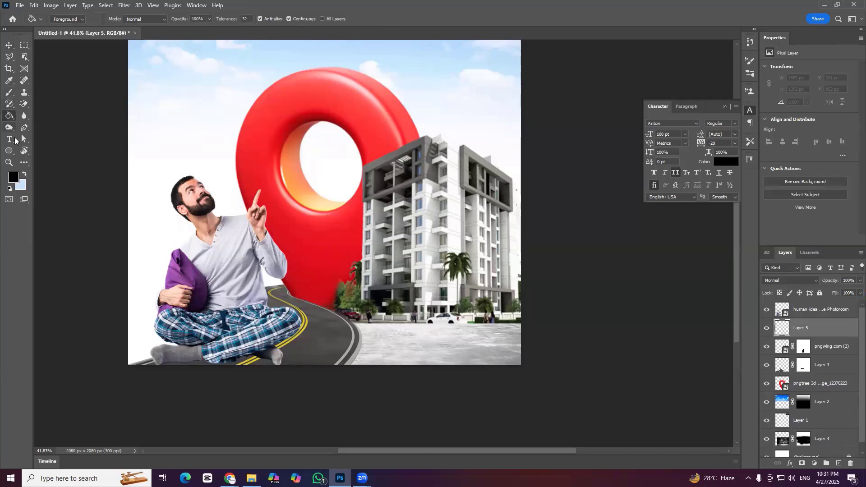
pyautogui.rightClick(10, 116)
pyautogui.click(45, 116)
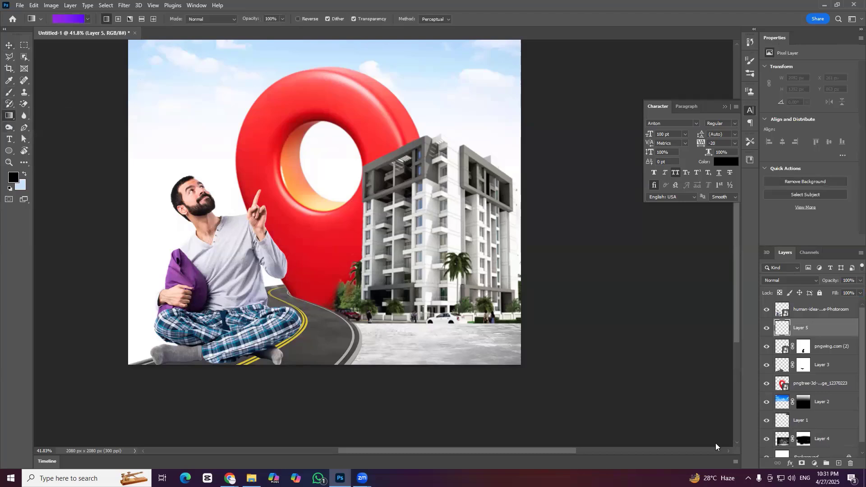
# Try a Gradient Overlay effect and a drawn linear gradient on the new layer, and undo both
pyautogui.click(791, 464)
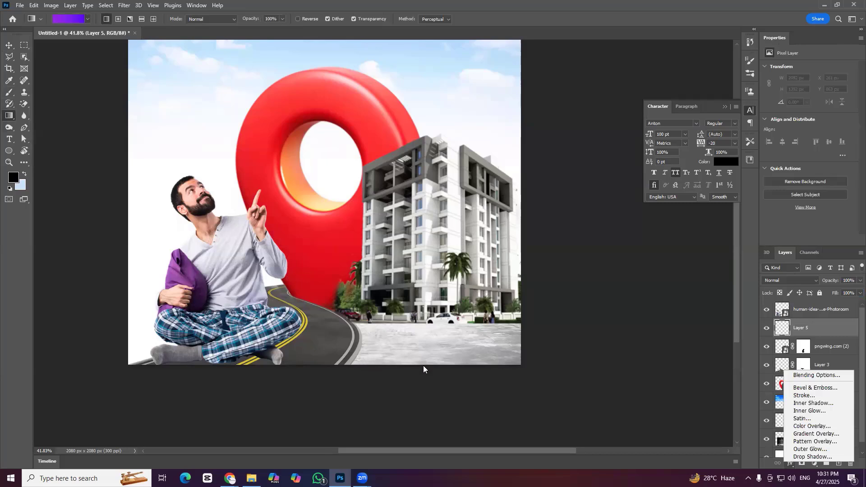
pyautogui.click(359, 268)
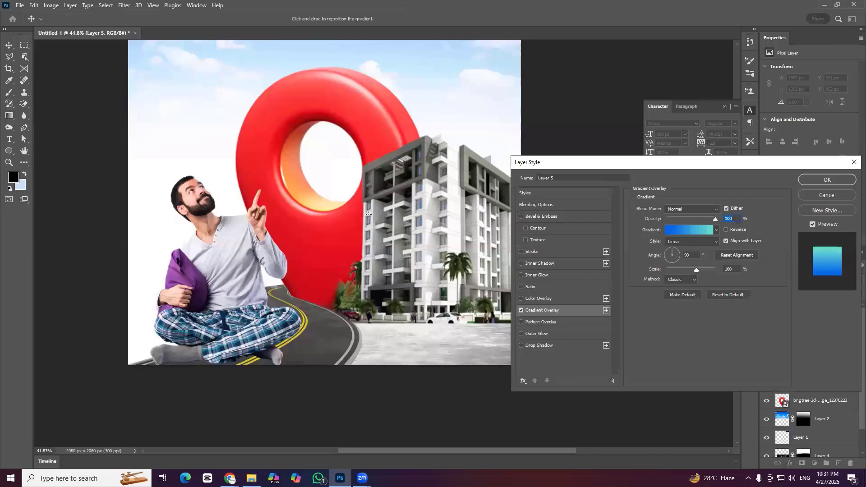
pyautogui.press('Return')
pyautogui.moveTo(418, 377); pyautogui.dragTo(419, 289)
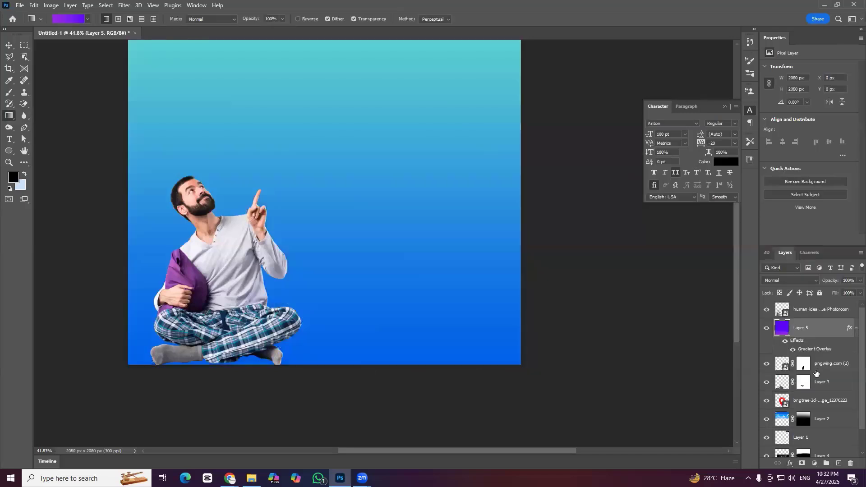
pyautogui.hotkey('ctrl', 'z')
pyautogui.hotkey('ctrl', 'z')
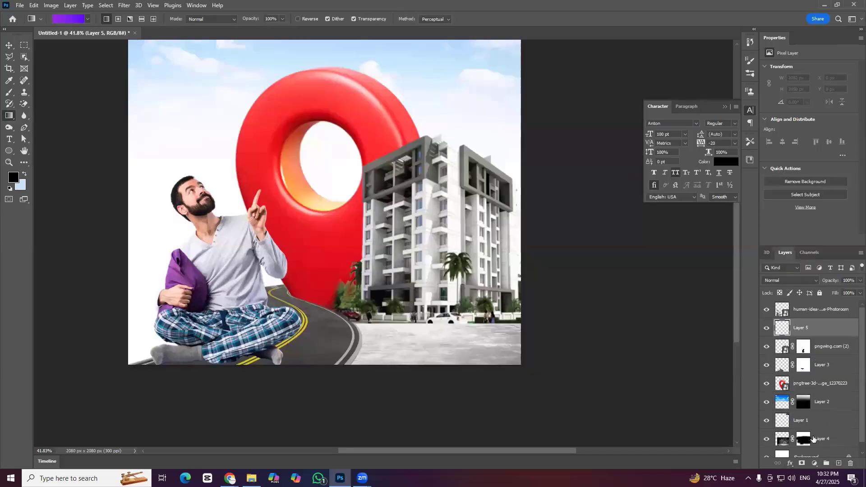
# Add a new layer above the man's layer and draw a black-to-transparent linear gradient rising from the bottom of the canvas
pyautogui.click(814, 438)
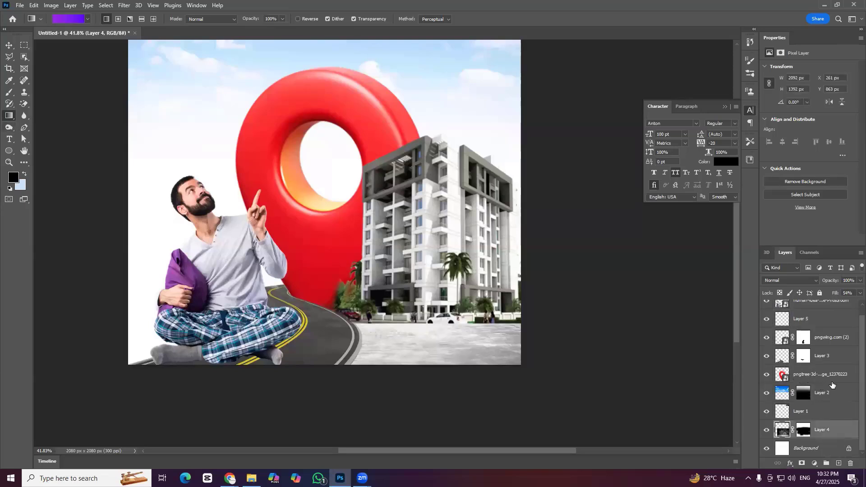
pyautogui.click(816, 324)
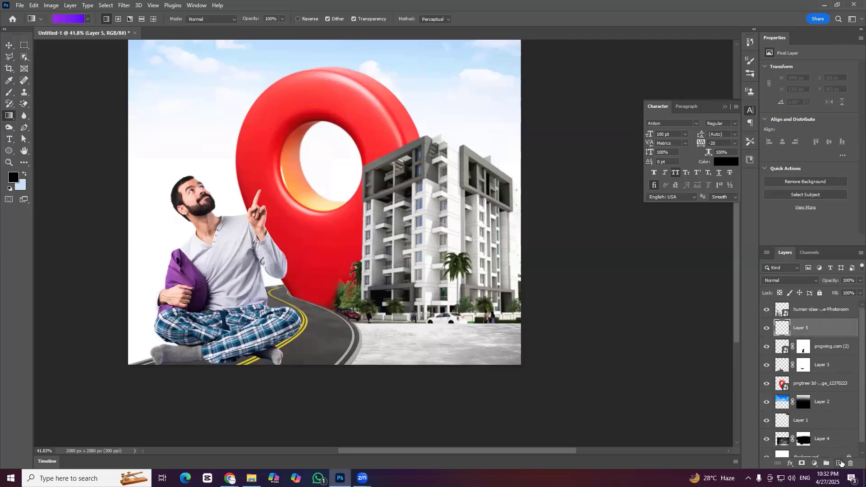
pyautogui.click(840, 463)
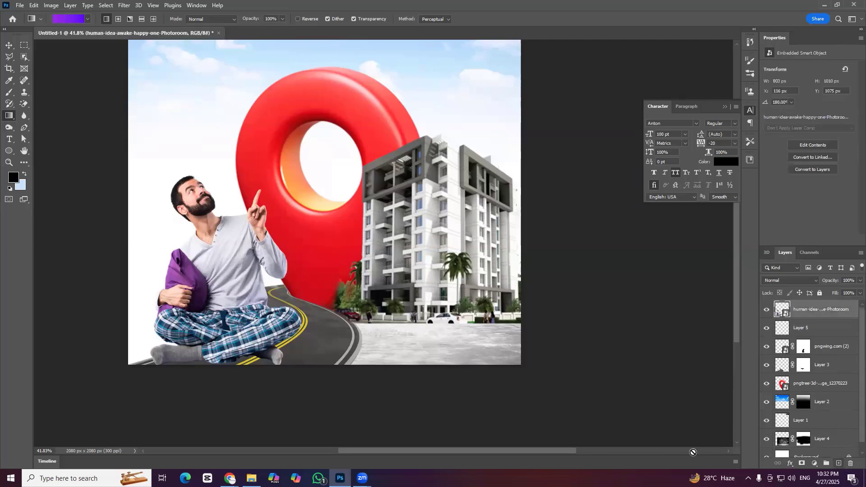
pyautogui.click(88, 20)
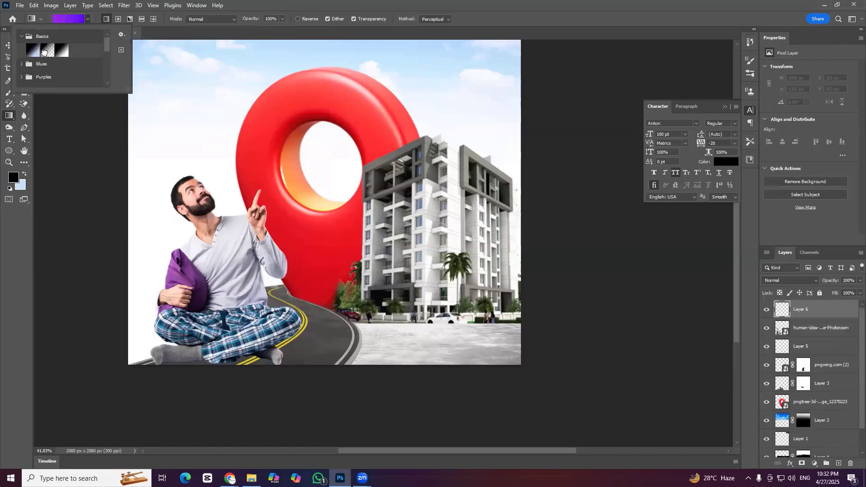
pyautogui.click(44, 51)
pyautogui.click(323, 364)
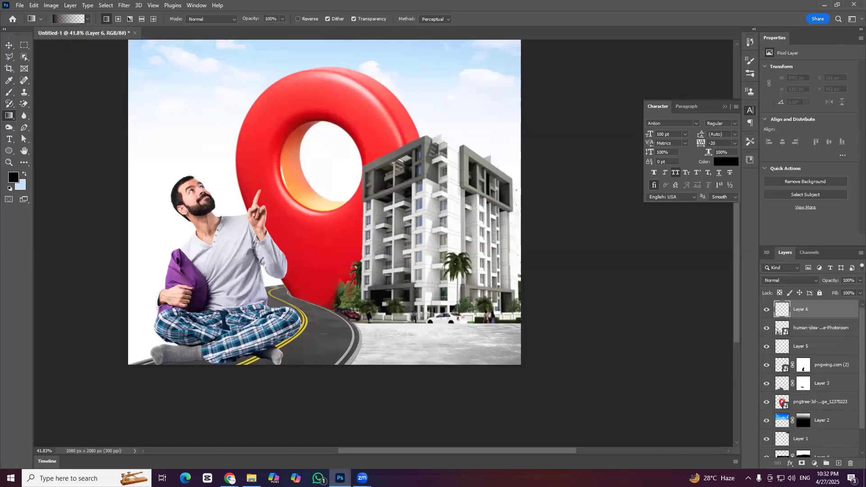
pyautogui.moveTo(324, 334); pyautogui.dragTo(338, 180)
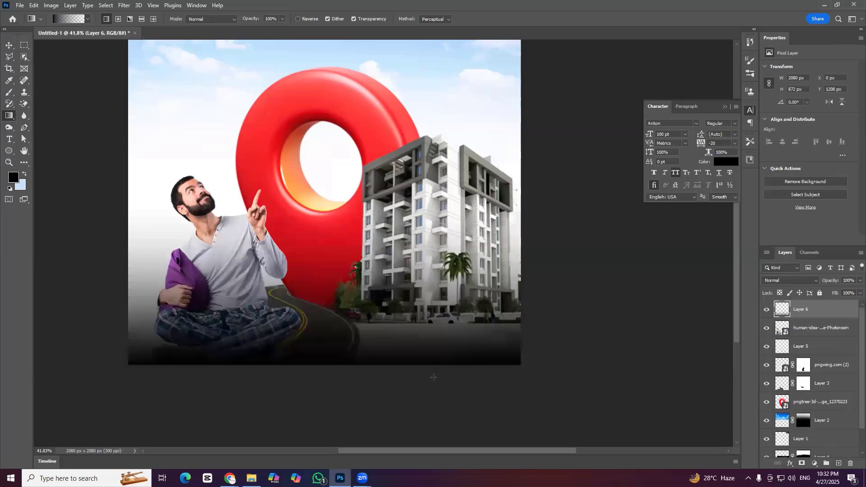
# Try to move the man's layer above the gradient layer
pyautogui.press('v')
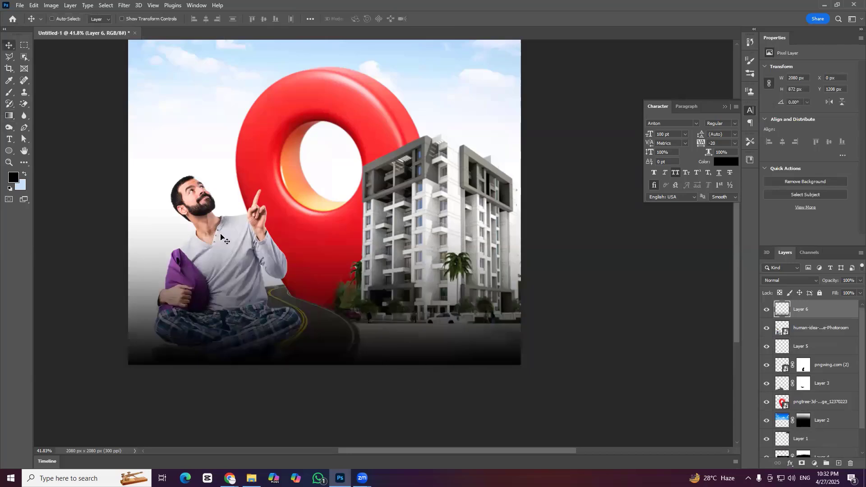
pyautogui.moveTo(807, 328); pyautogui.dragTo(818, 307)
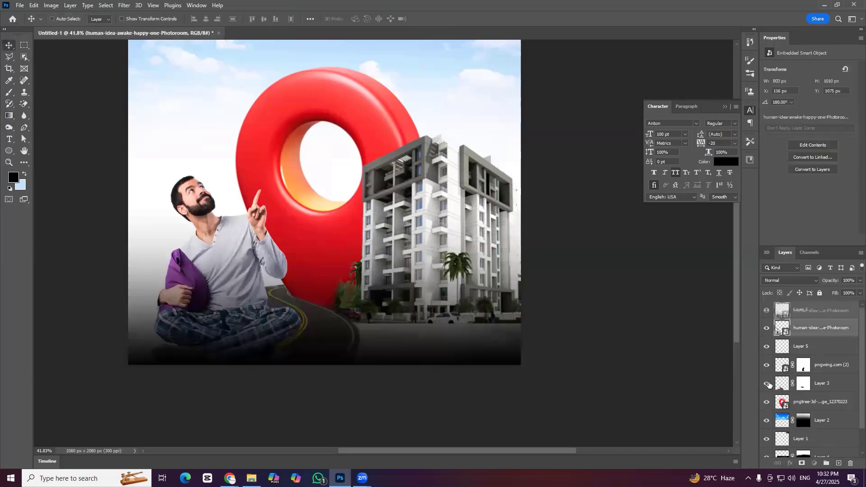
pyautogui.hotkey('ctrl', 'shift', ']')
pyautogui.moveTo(807, 330); pyautogui.dragTo(817, 308)
# Set the opacity of the gradient layer, Layer 6, to 58% and hide the layer
pyautogui.click(822, 310)
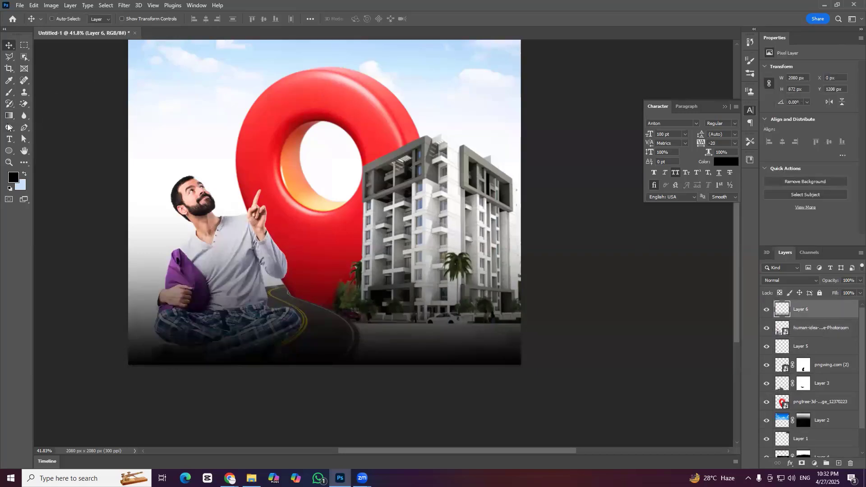
pyautogui.press('g')
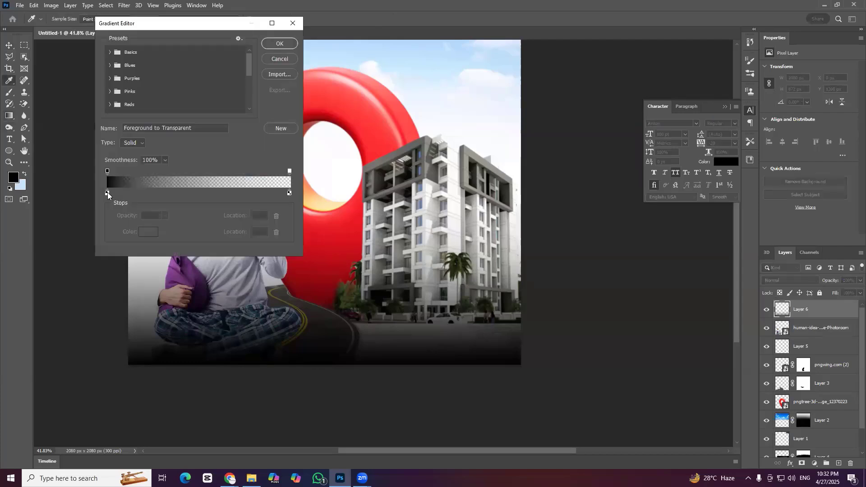
pyautogui.click(110, 197)
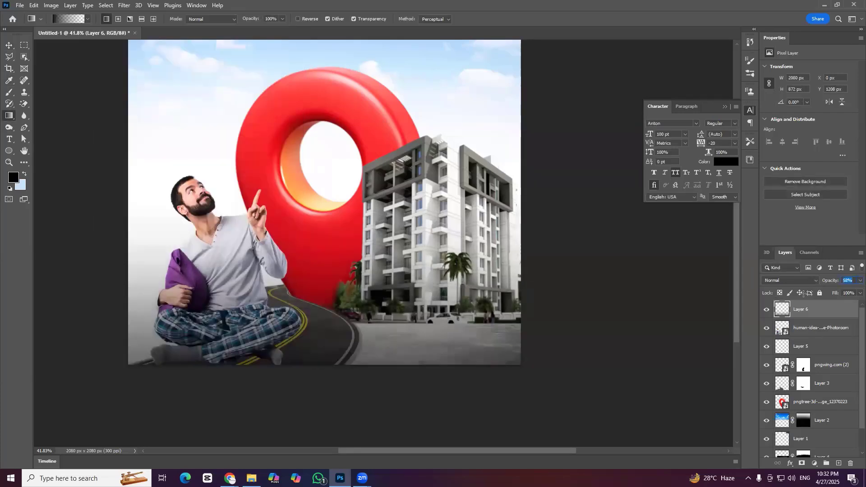
pyautogui.press('v')
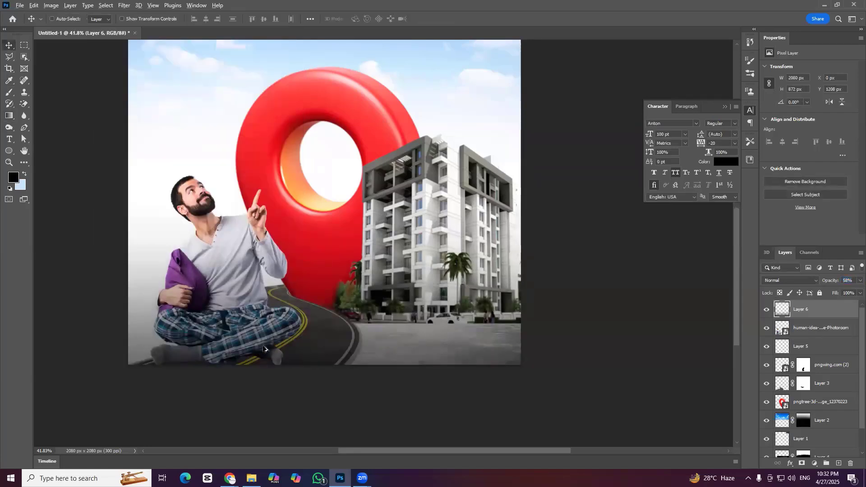
pyautogui.scroll(4, 266, 361)
pyautogui.scroll(3, 202, 360)
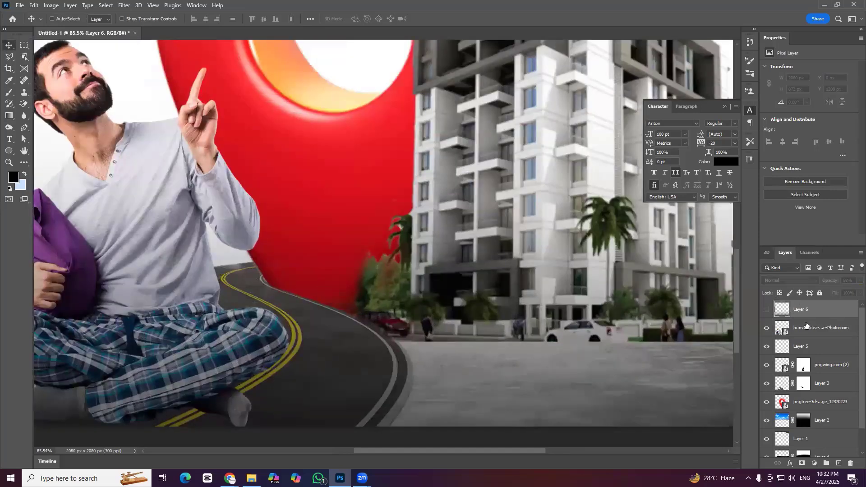
pyautogui.click(767, 310)
# Try a Lens Blur filter on the road layer, Layer 3, and undo it
pyautogui.scroll(-5, 479, 255)
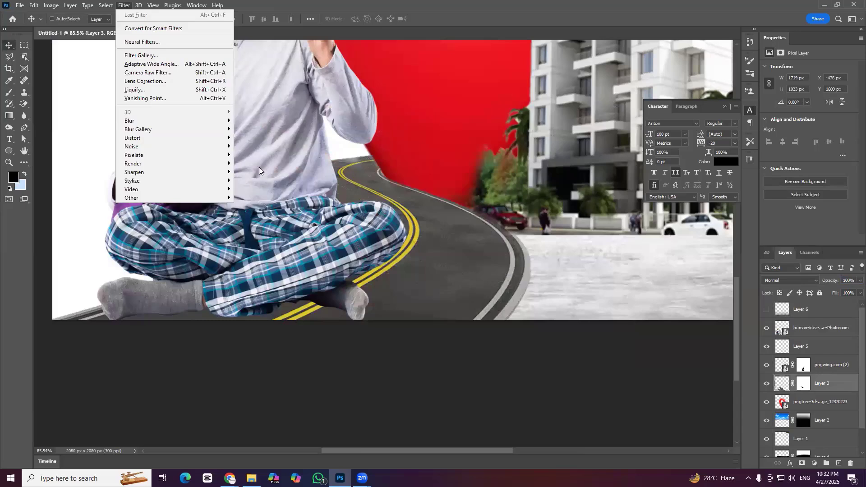
pyautogui.moveTo(156, 120)
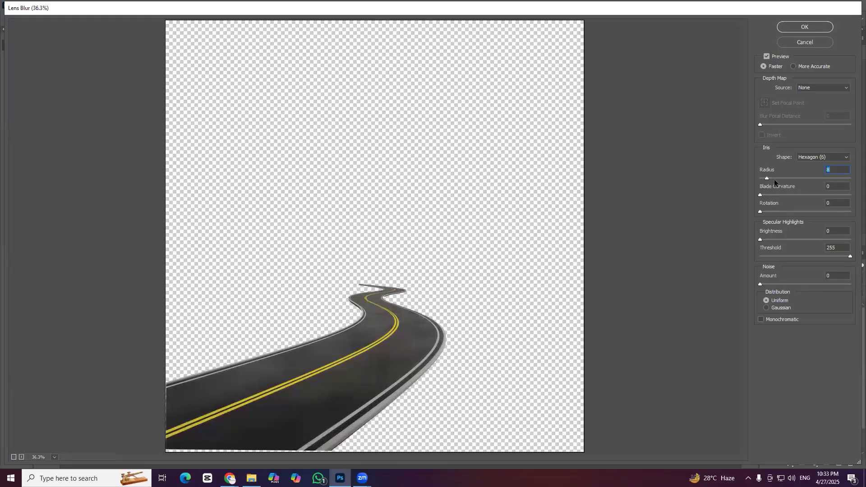
pyautogui.moveTo(774, 179); pyautogui.dragTo(771, 178)
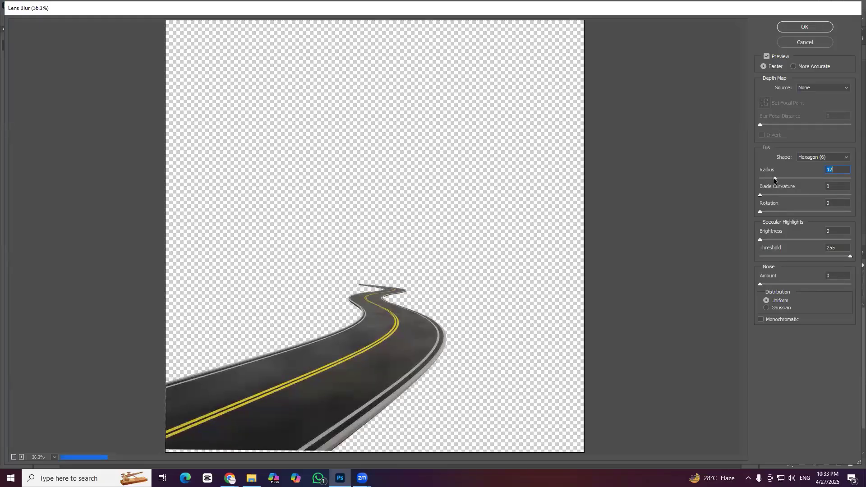
pyautogui.click(806, 26)
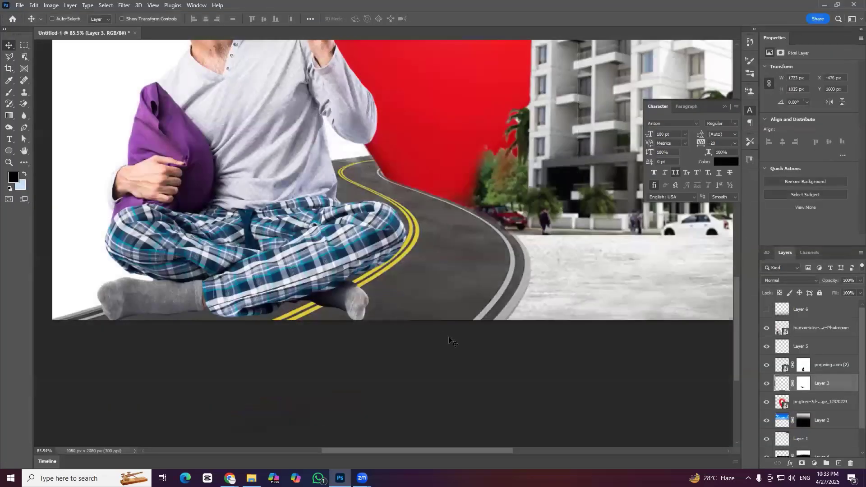
pyautogui.scroll(-3, 370, 321)
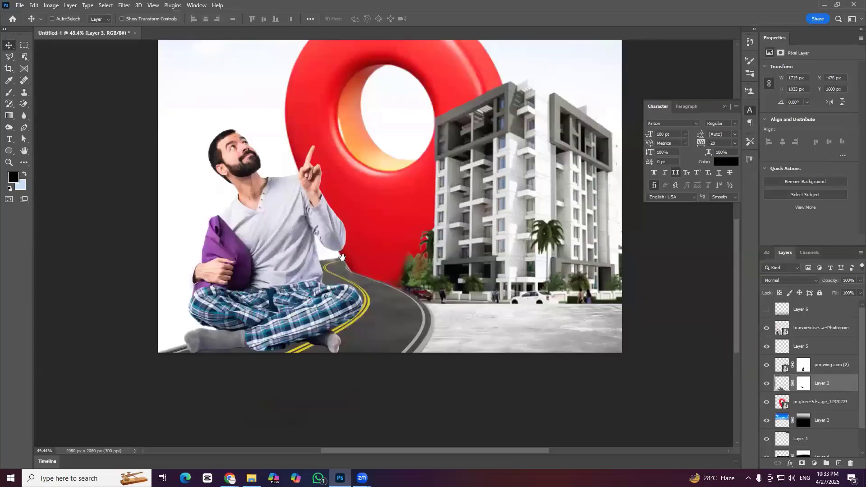
# Create a new empty layer directly beneath the man's layer and activate the Brush tool
pyautogui.scroll(1, 409, 325)
pyautogui.moveTo(383, 211); pyautogui.dragTo(401, 178)
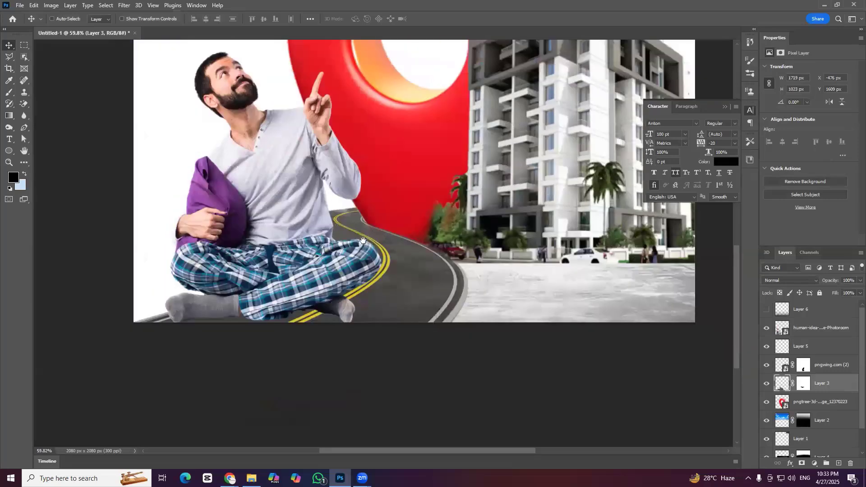
pyautogui.moveTo(434, 331); pyautogui.dragTo(436, 326)
pyautogui.moveTo(506, 199); pyautogui.dragTo(481, 238)
pyautogui.scroll(-1, 432, 313)
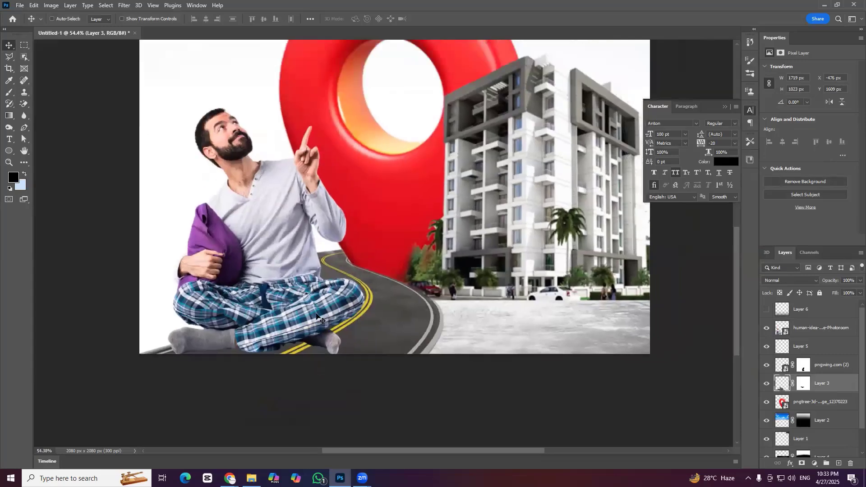
pyautogui.scroll(2, 302, 270)
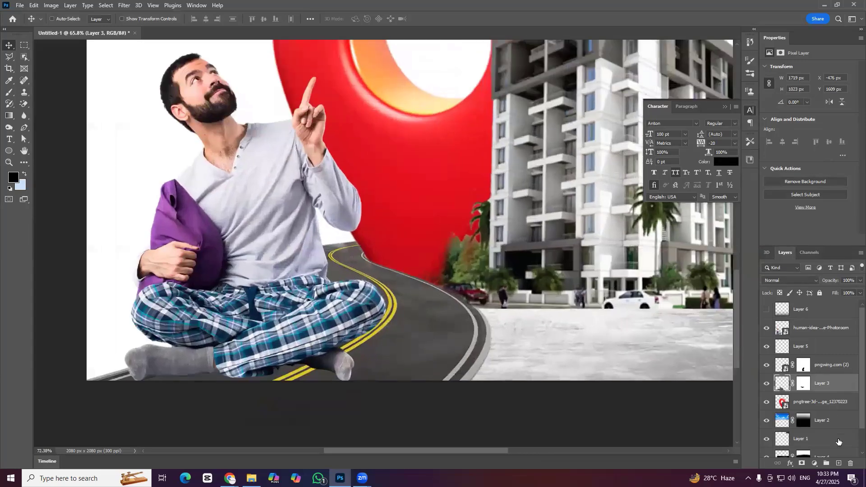
pyautogui.scroll(2, 311, 363)
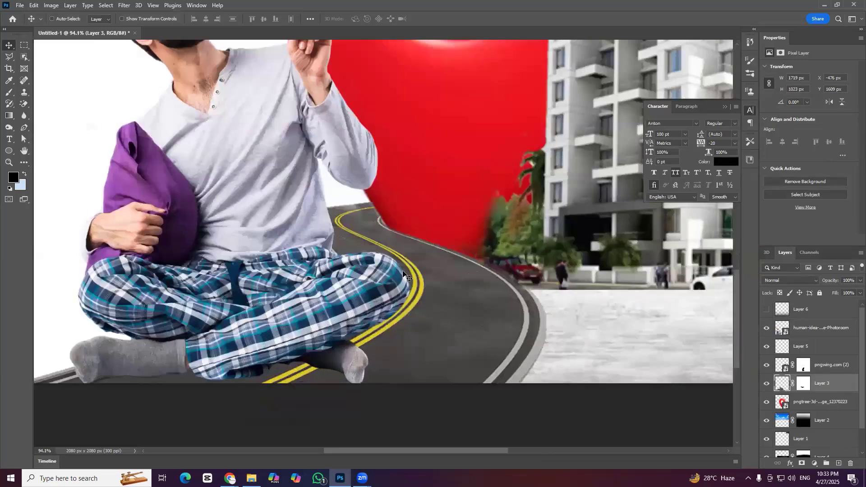
pyautogui.keyDown('ctrl'); pyautogui.click(395, 249); pyautogui.keyUp('ctrl')
pyautogui.scroll(-1, 404, 251)
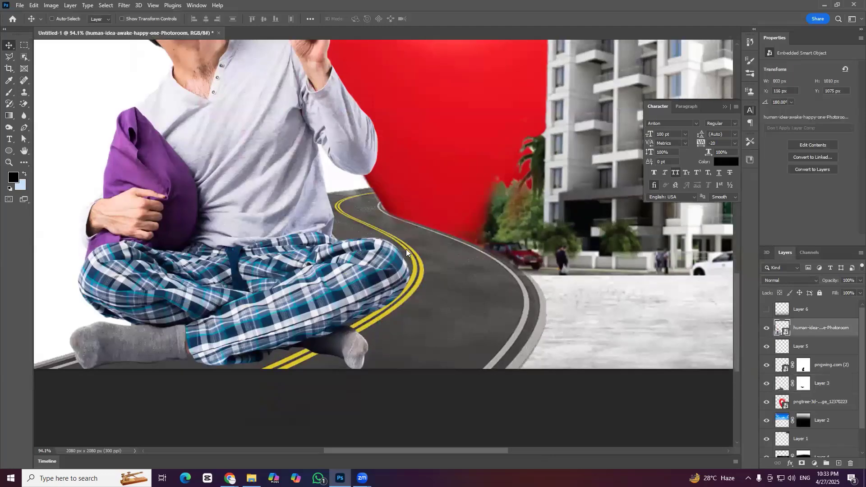
pyautogui.scroll(-3, 407, 252)
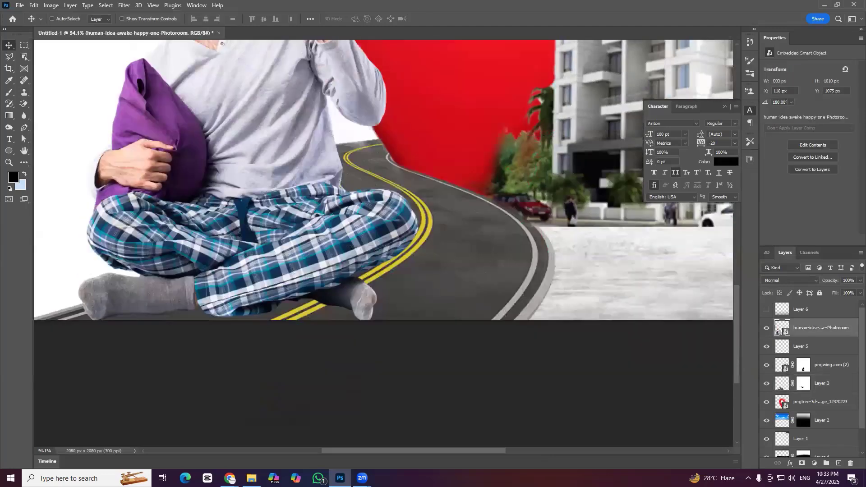
pyautogui.press('b')
pyautogui.hotkey('ctrl', 'alt', 'shift', 'n')
pyautogui.hotkey('ctrl', '[')
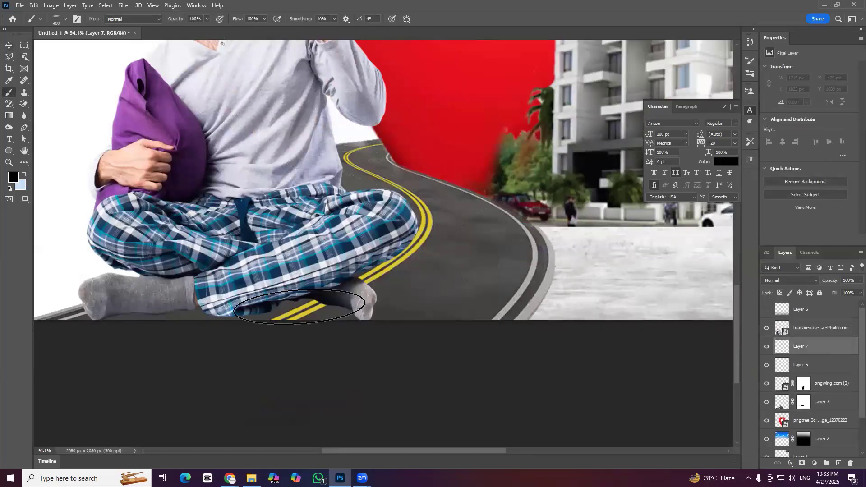
# Paint a soft black contact shadow under the man's legs and feet on the new layer with a flattened 400 px brush
pyautogui.press('[')
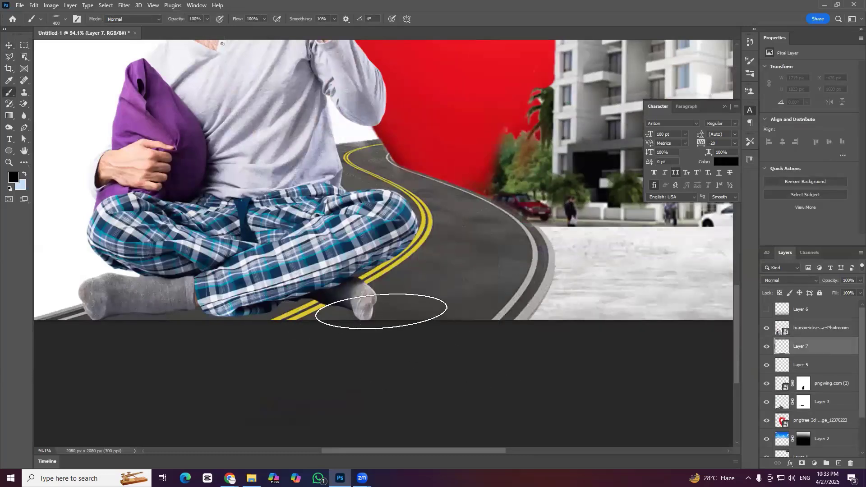
pyautogui.moveTo(315, 312); pyautogui.dragTo(456, 311)
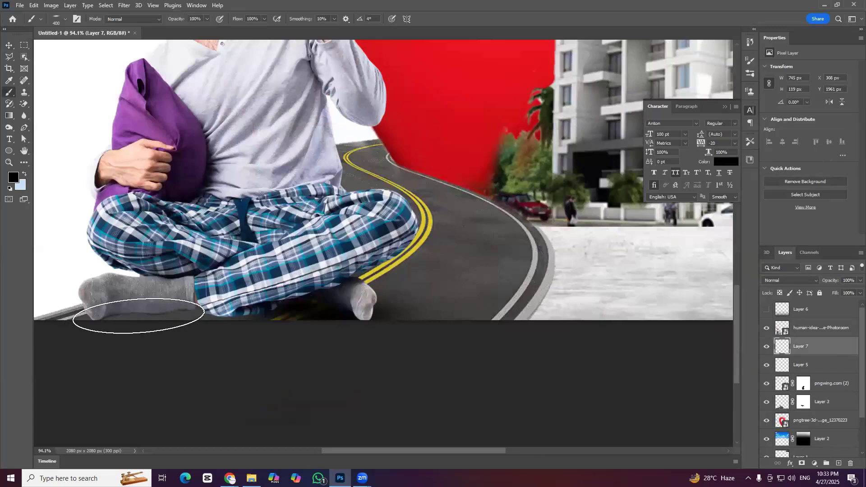
pyautogui.moveTo(139, 316); pyautogui.dragTo(189, 314)
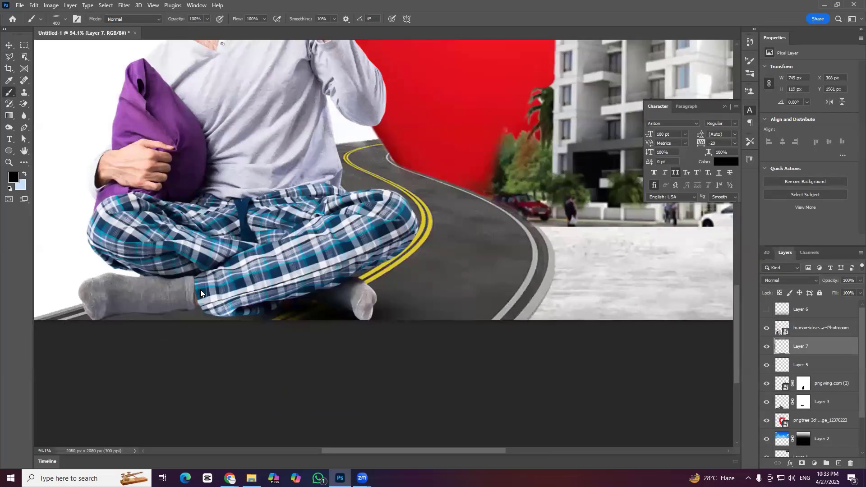
pyautogui.rightClick(127, 326)
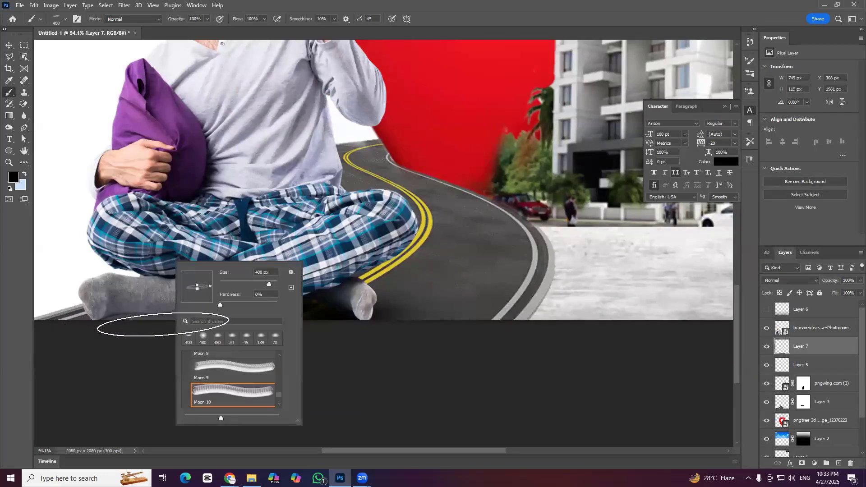
pyautogui.click(380, 391)
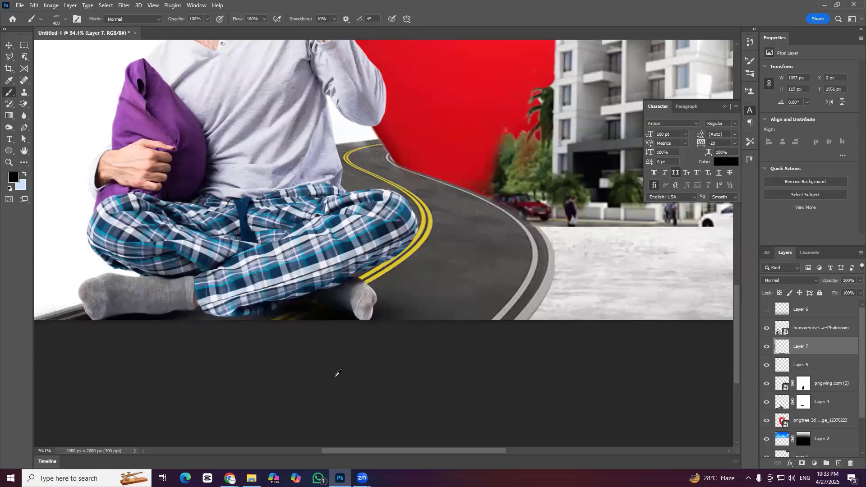
# Examine the man's contact shadow and the overall composition with the road, pin, building and sky
pyautogui.scroll(-2, 378, 299)
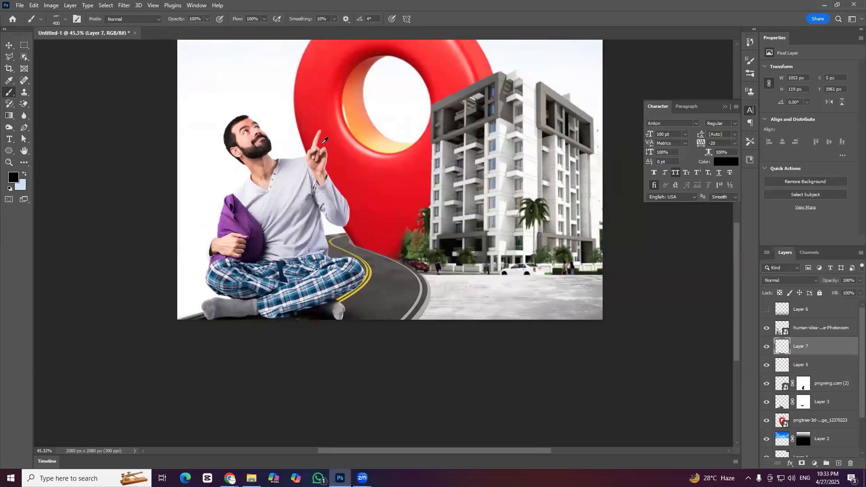
pyautogui.scroll(2, 393, 161)
pyautogui.moveTo(420, 209); pyautogui.dragTo(352, 195)
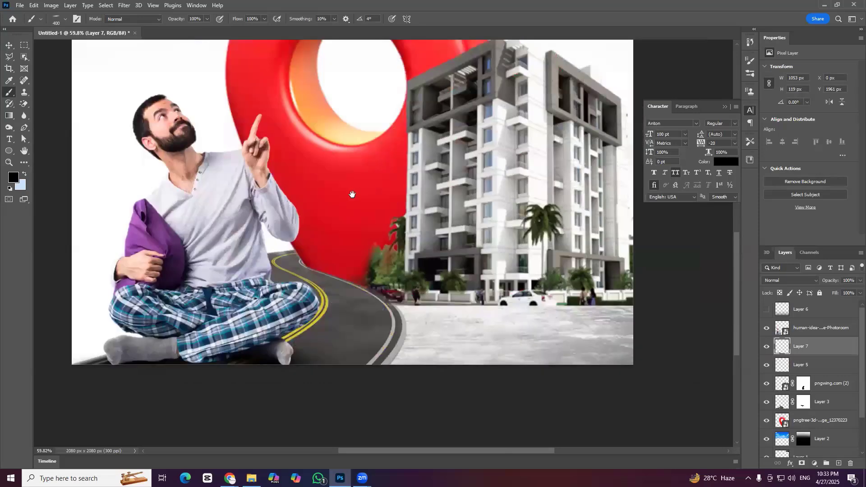
pyautogui.scroll(-2, 331, 265)
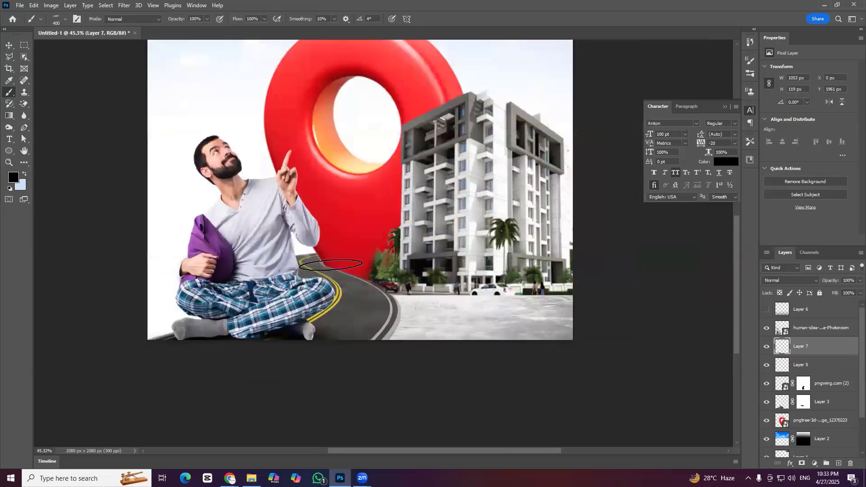
pyautogui.moveTo(364, 253); pyautogui.dragTo(333, 265)
pyautogui.moveTo(381, 217); pyautogui.dragTo(341, 267)
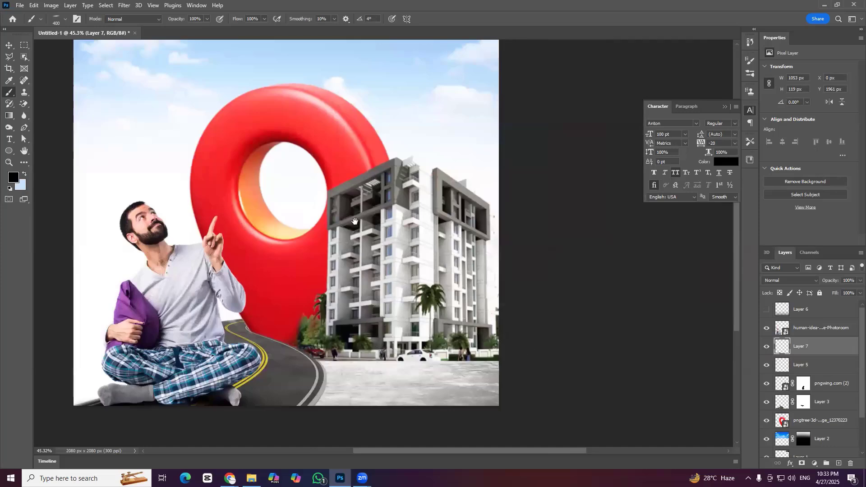
pyautogui.scroll(-1, 351, 262)
pyautogui.moveTo(333, 229)
pyautogui.mouseDown()
pyautogui.moveTo(329, 280)
pyautogui.moveTo(348, 259)
pyautogui.mouseUp()
pyautogui.press('v')
pyautogui.scroll(1, 305, 236)
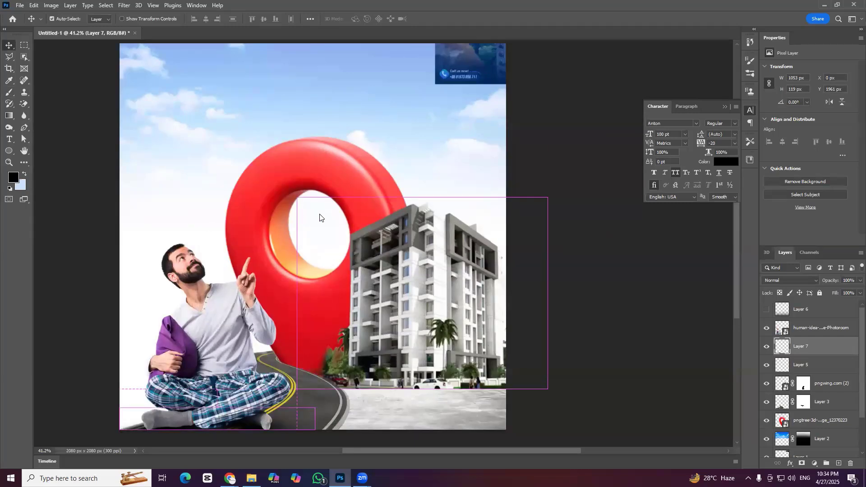
# Save the document in the graphic school folder as a Photoshop file named social
pyautogui.hotkey('ctrl', 's')
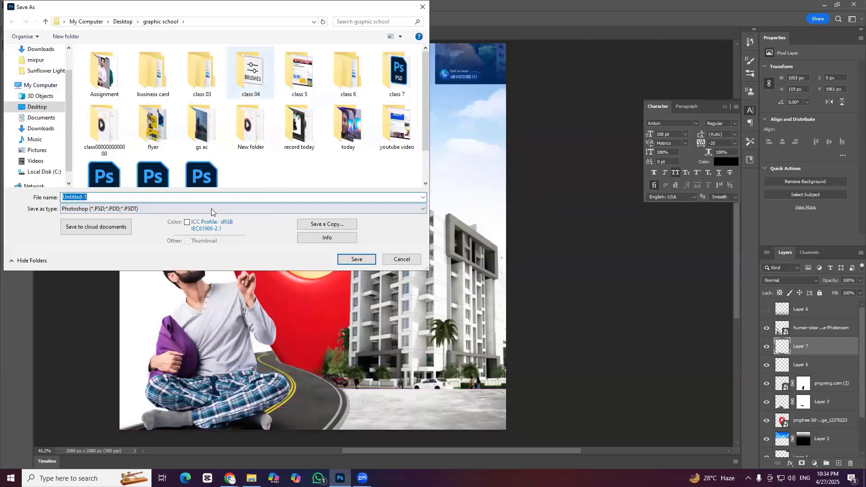
pyautogui.write('social')
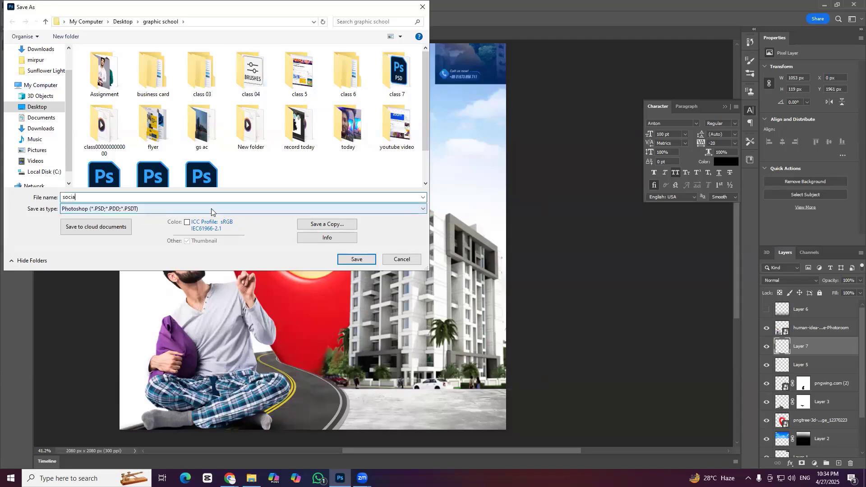
pyautogui.press('Return')
pyautogui.press('Return')
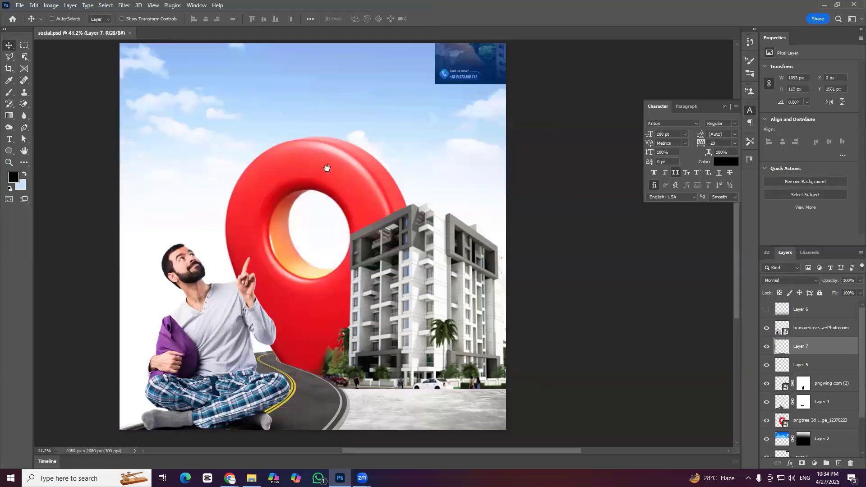
# Set the fill of the sky layer, Layer 2, to 74%
pyautogui.click(822, 439)
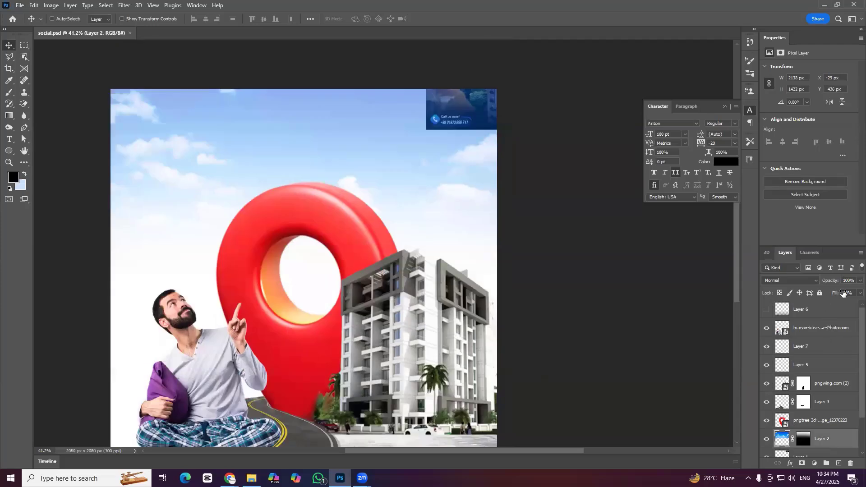
pyautogui.moveTo(843, 293); pyautogui.dragTo(847, 293)
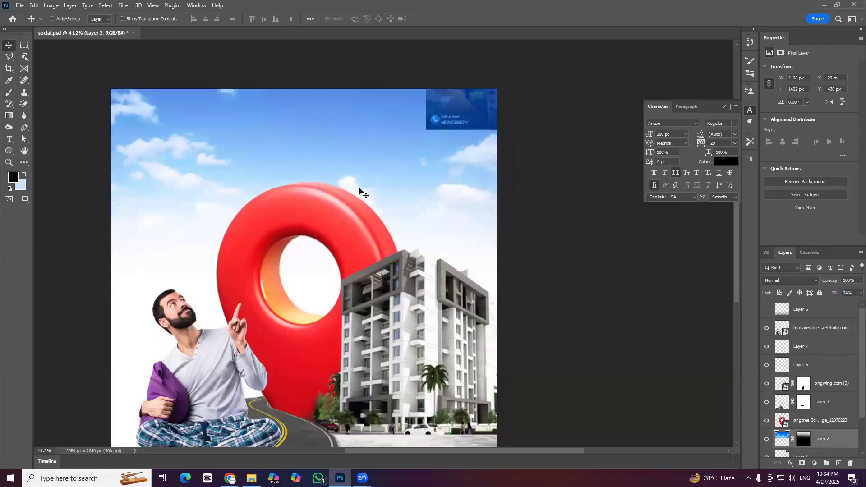
pyautogui.scroll(-3, 360, 190)
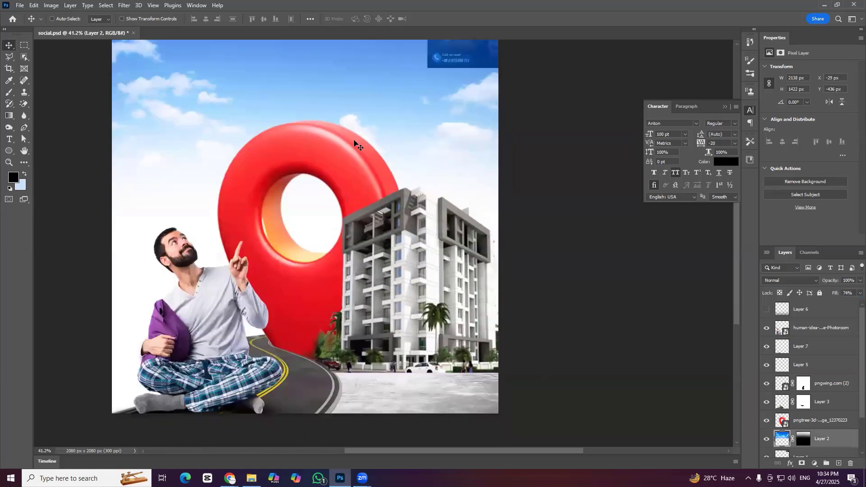
pyautogui.moveTo(379, 275); pyautogui.dragTo(358, 270)
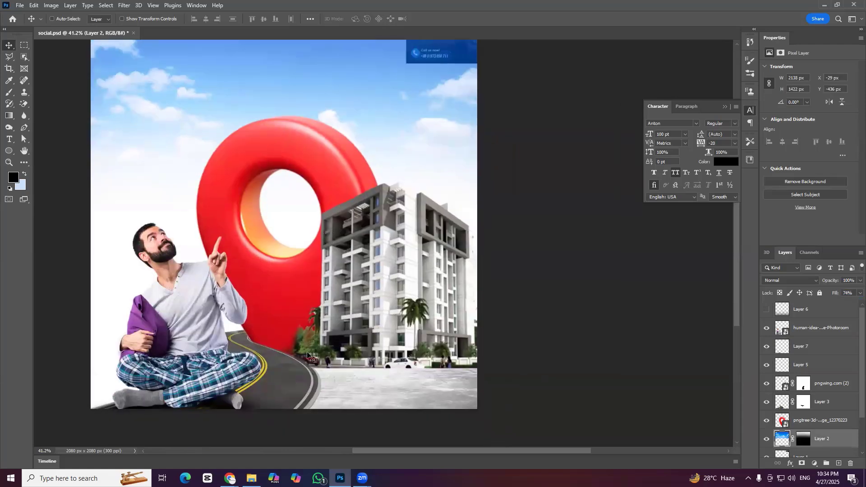
pyautogui.scroll(1, 247, 196)
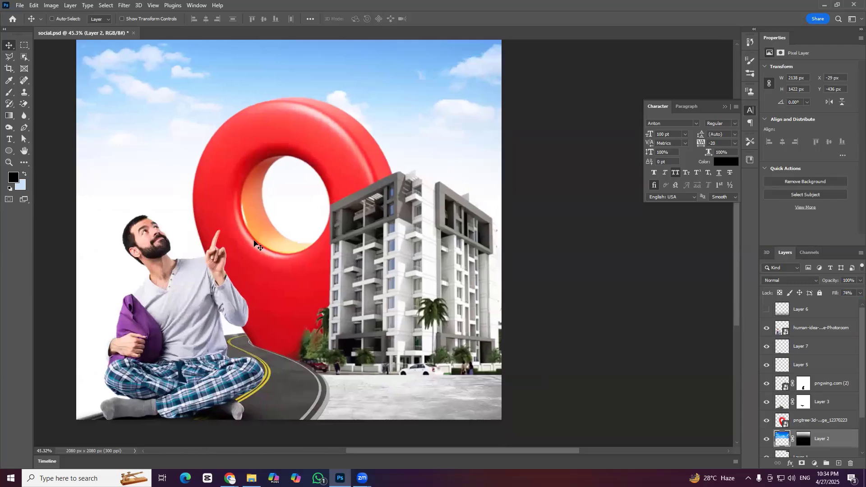
pyautogui.hscroll(-2, 244, 375)
# Switch to Chrome, search Google Images for "real estate social media post design bangla" and open the Behance banner with the couple on a bed
pyautogui.click(230, 478)
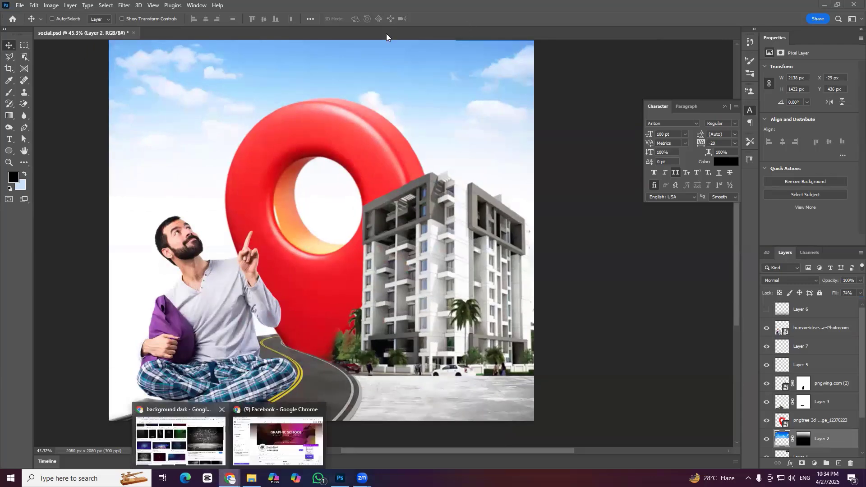
pyautogui.click(180, 440)
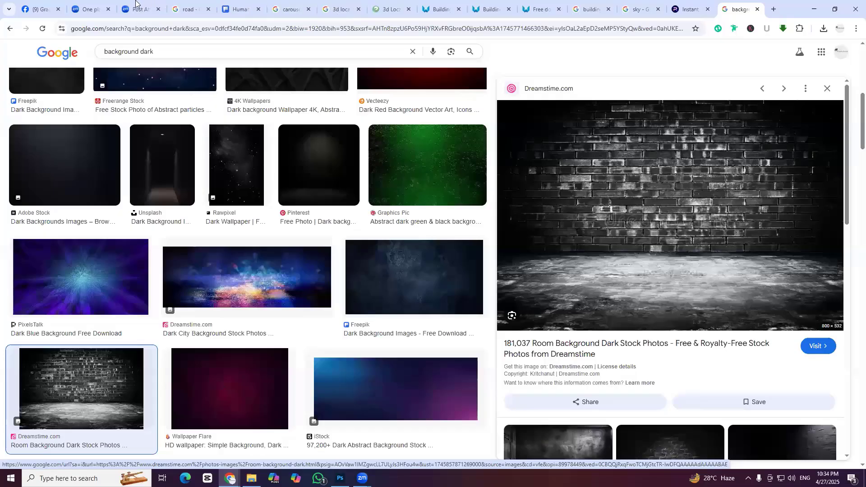
pyautogui.click(341, 9)
pyautogui.rightClick(639, 297)
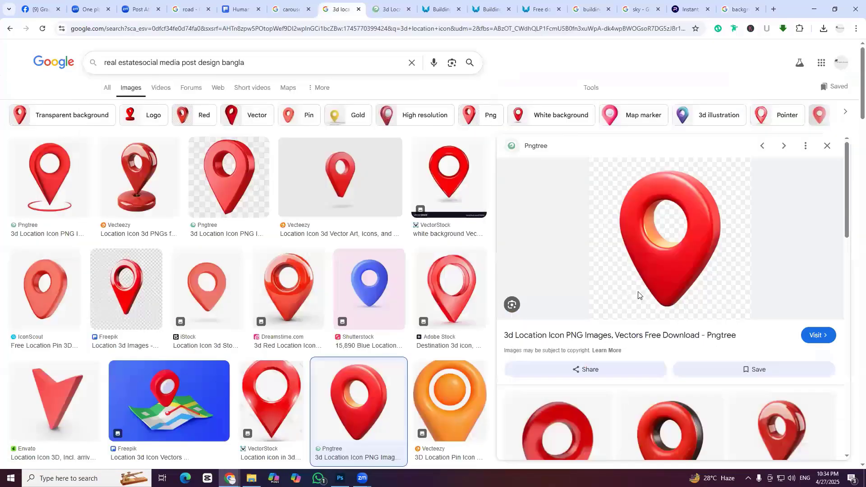
pyautogui.press('Return')
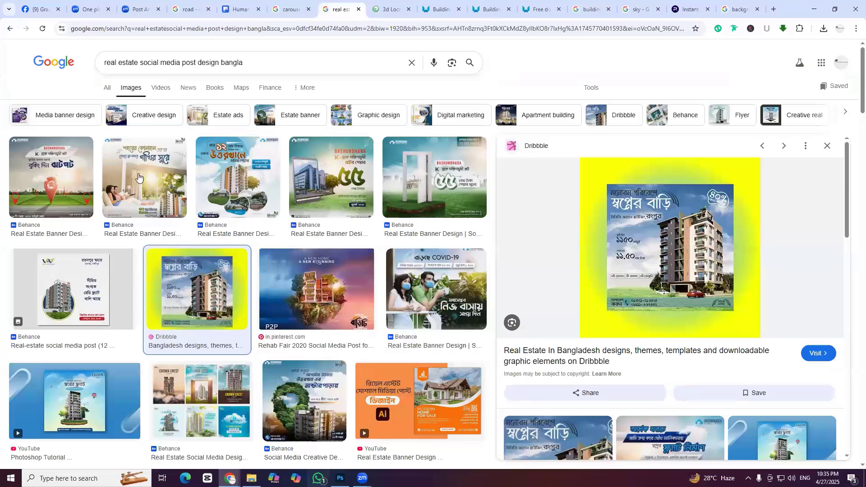
pyautogui.press('Down')
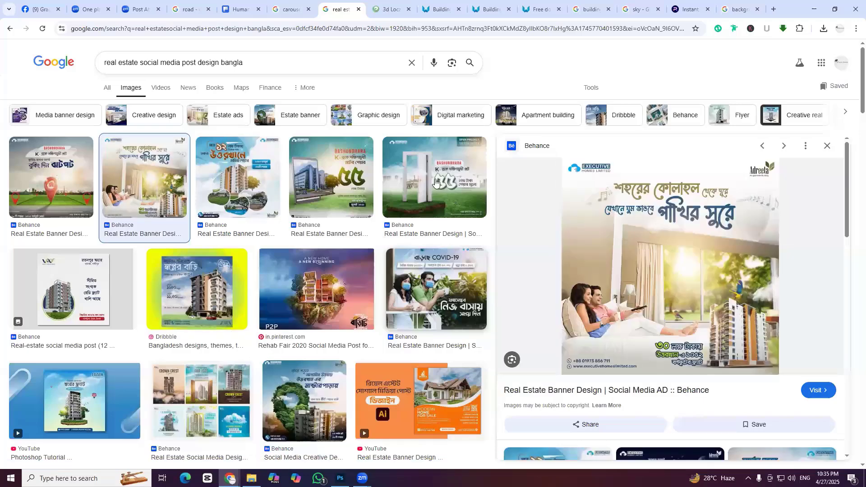
# Capture the Bengali headlines from the Behance banner and the yellow-framed Dribbble design and paste both into the Photoshop composition as references
pyautogui.hotkey('alt', 'Tab')
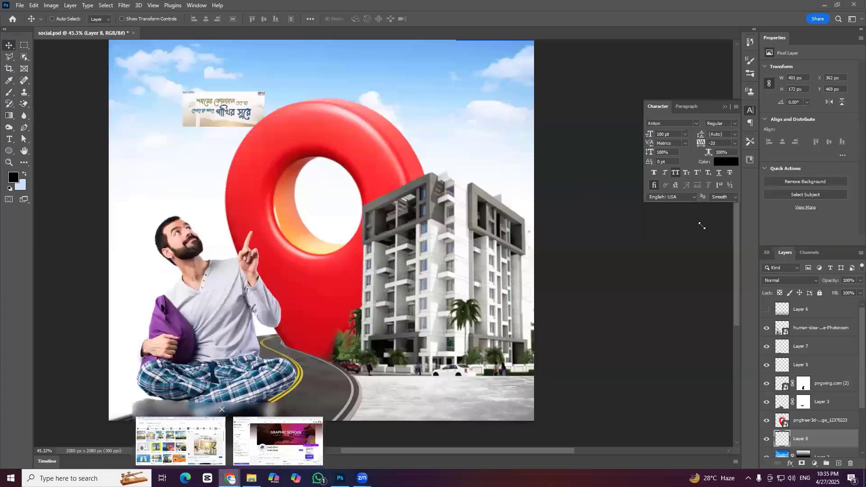
pyautogui.hotkey('alt', 'Tab')
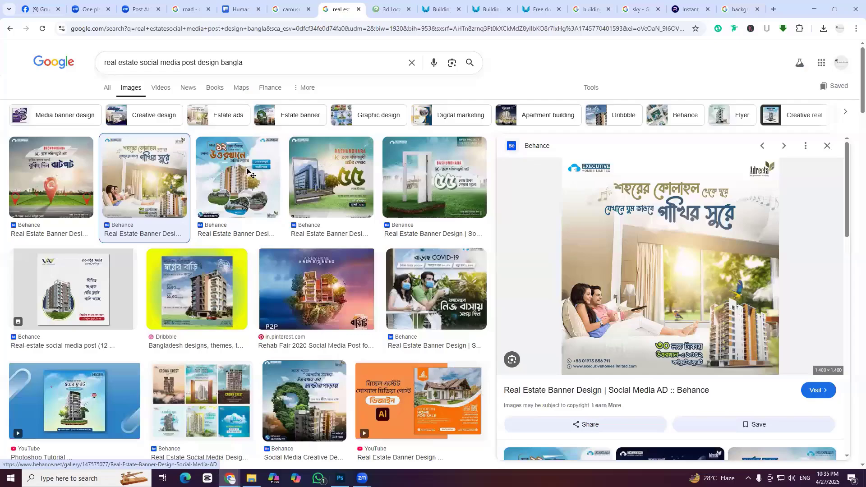
pyautogui.click(197, 288)
pyautogui.press('Print')
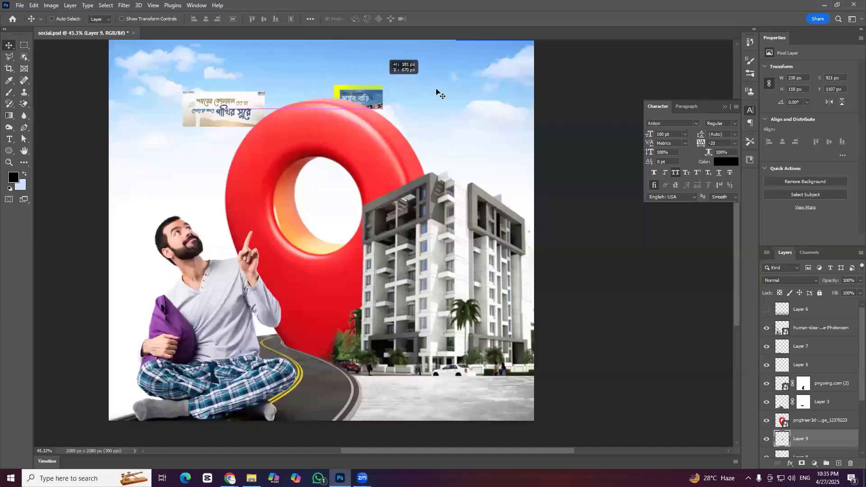
# Enlarge the pasted Dribbble headline to 643 × 318 px and move it into the sky at the upper-left corner of the design
pyautogui.hotkey('ctrl', 't')
pyautogui.scroll(1, 192, 94)
pyautogui.moveTo(202, 199); pyautogui.dragTo(293, 256)
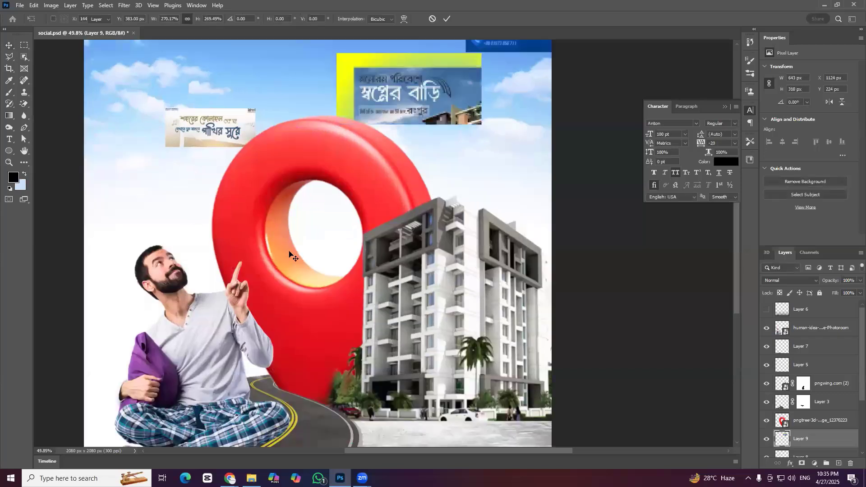
pyautogui.press('Return')
pyautogui.moveTo(434, 194); pyautogui.dragTo(195, 193)
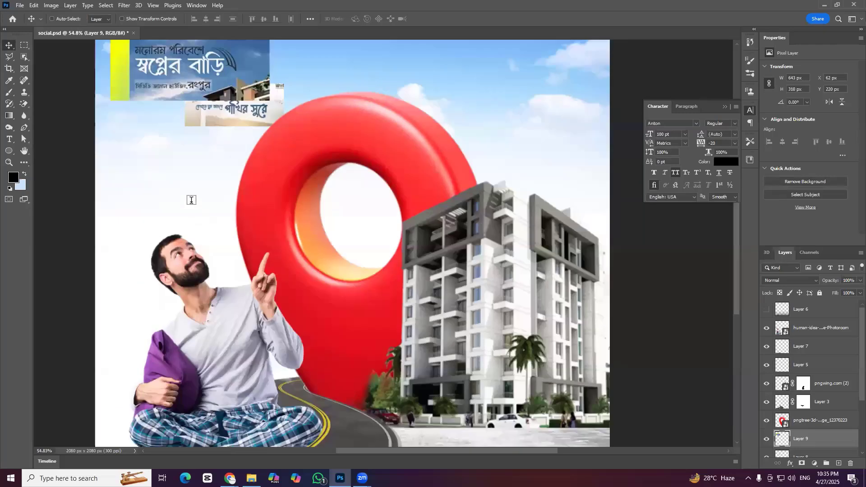
# Start a new text layer above the man's head with the placeholder letter H
pyautogui.press('t')
pyautogui.scroll(1, 176, 169)
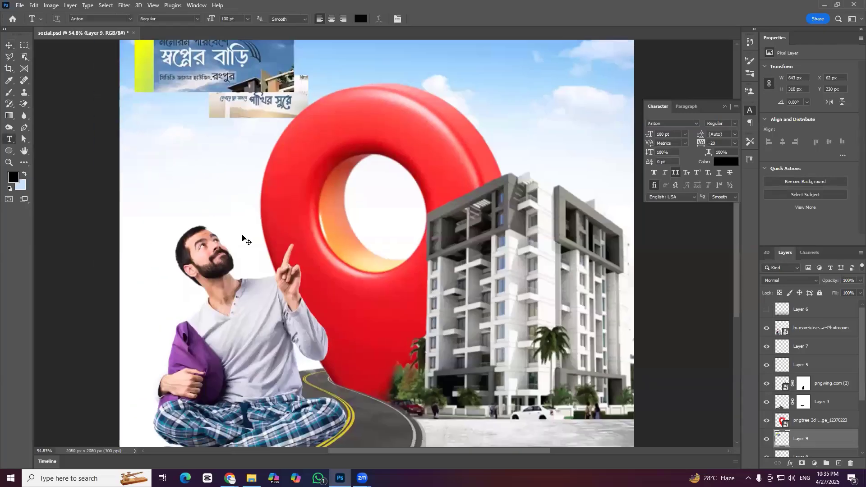
pyautogui.click(242, 239)
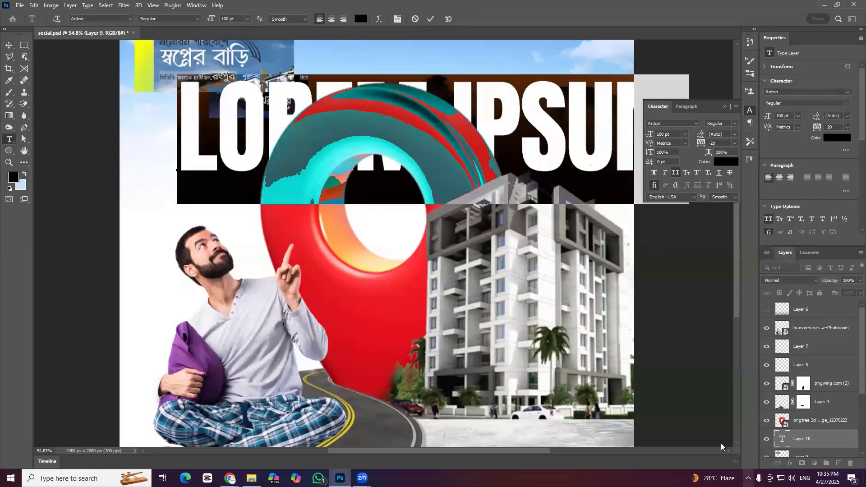
pyautogui.click(749, 479)
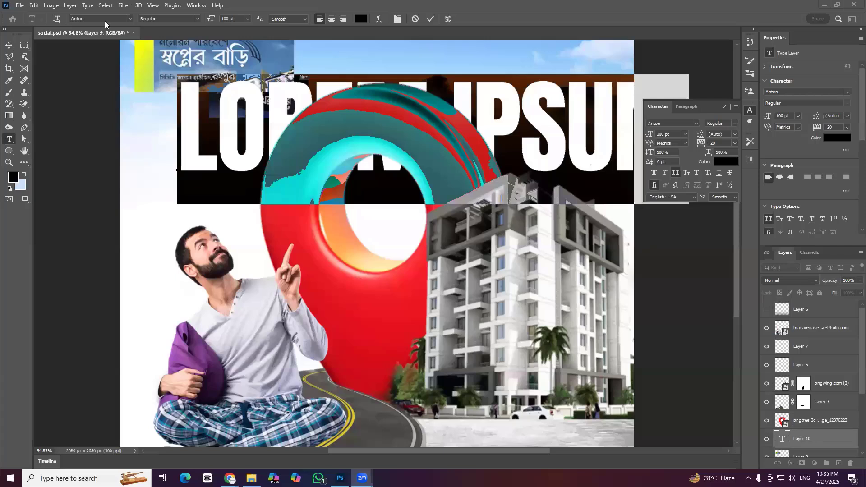
pyautogui.click(91, 19)
pyautogui.scroll(-2, 91, 19)
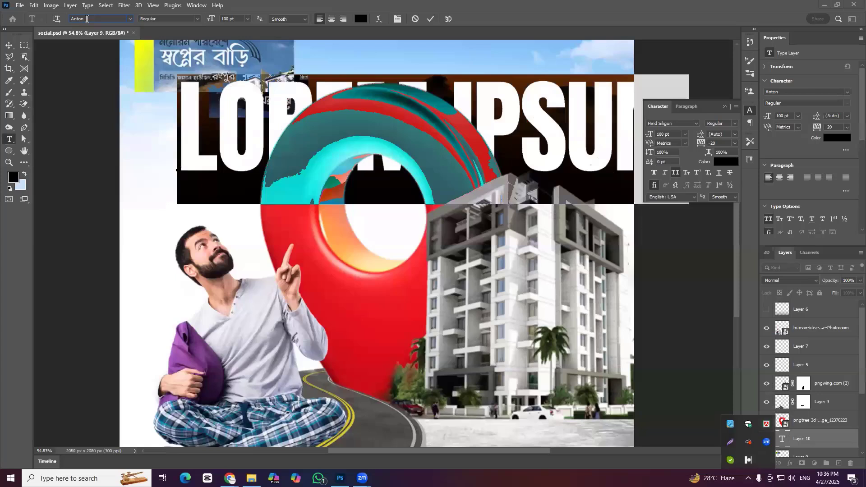
pyautogui.press('Return')
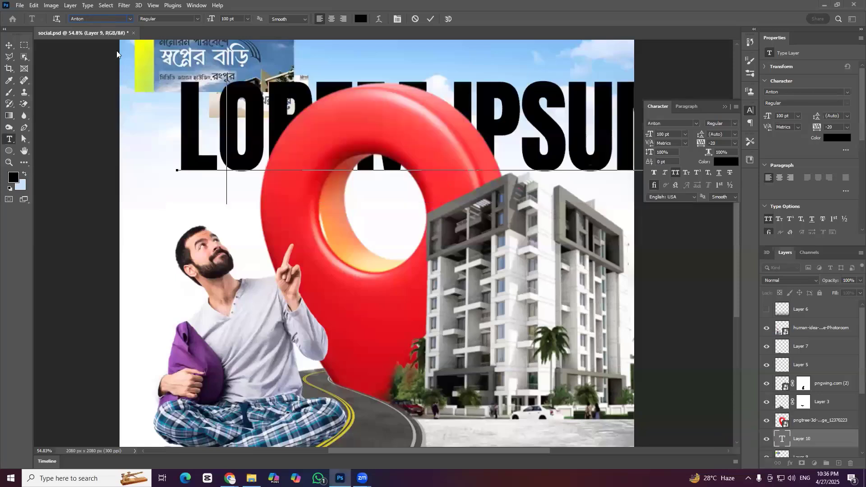
pyautogui.write('H')
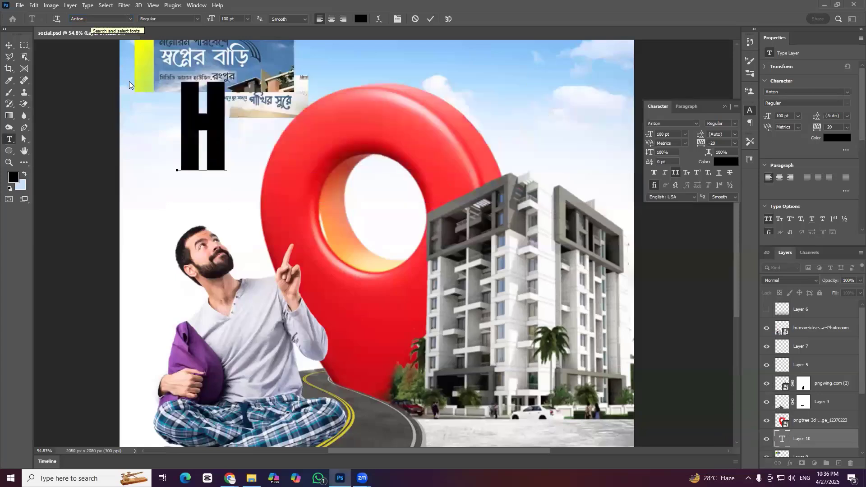
# Set the placeholder letter's font to Hind Siliguri Bold
pyautogui.write('h')
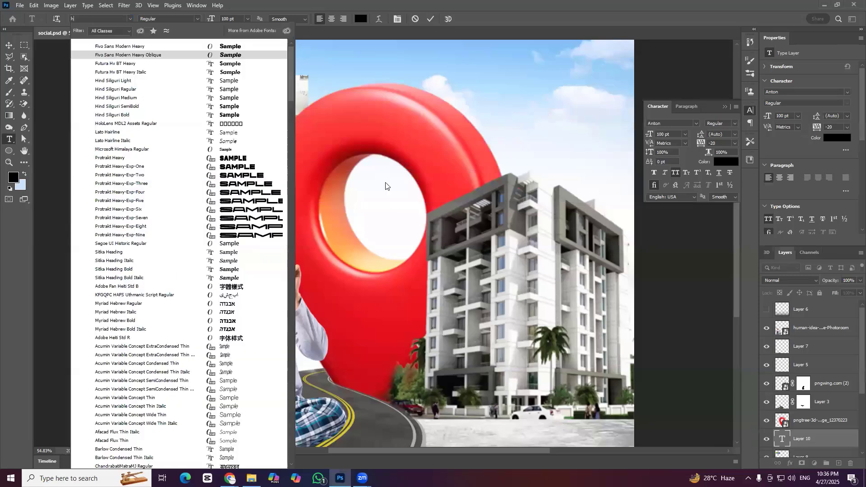
pyautogui.press('Return')
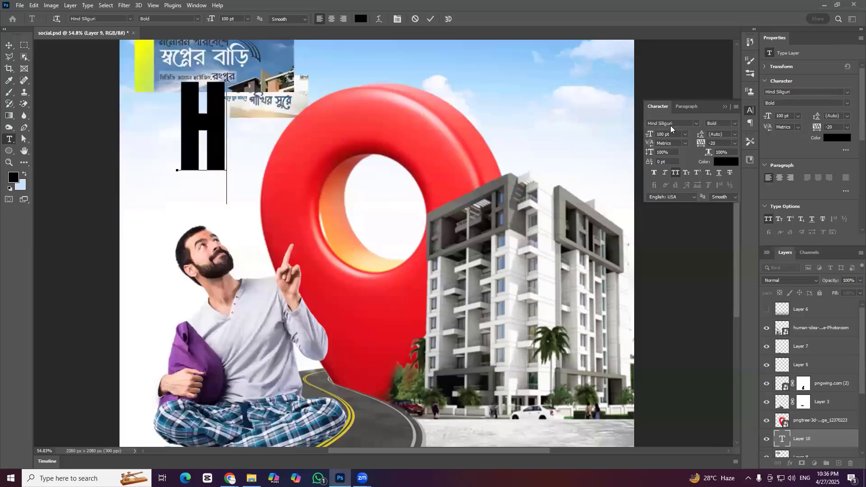
pyautogui.hotkey('ctrl', 'a')
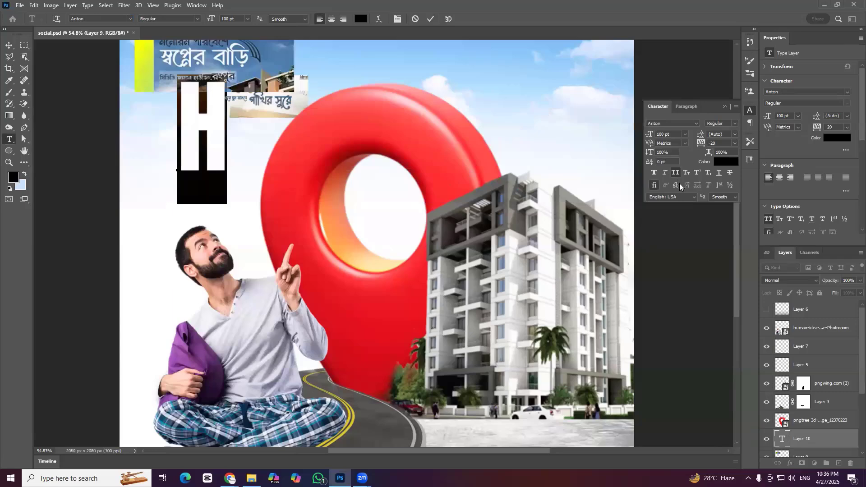
pyautogui.hotkey('ctrl', 't')
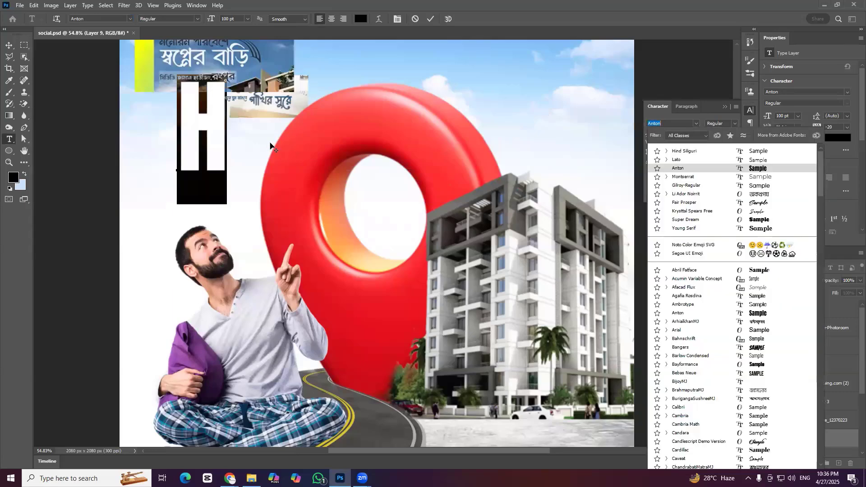
pyautogui.press('Escape')
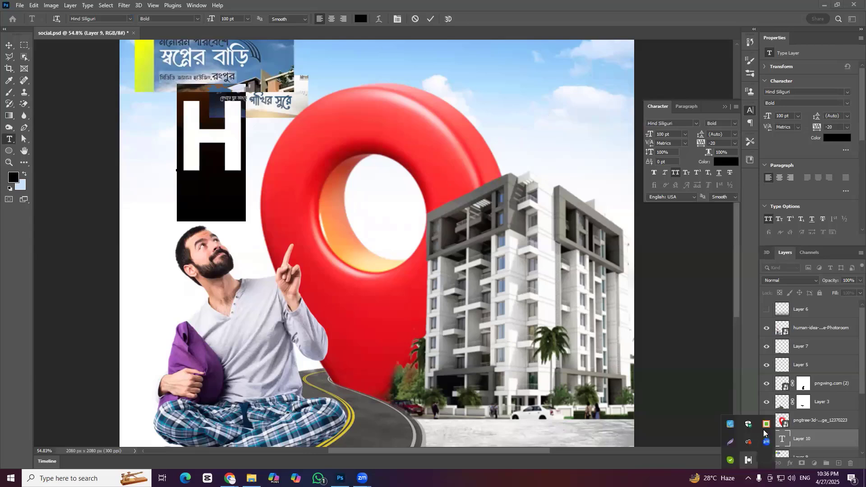
# Replace the placeholder letter with the Bengali word উত্তরাতে and commit the text
pyautogui.press('Up')
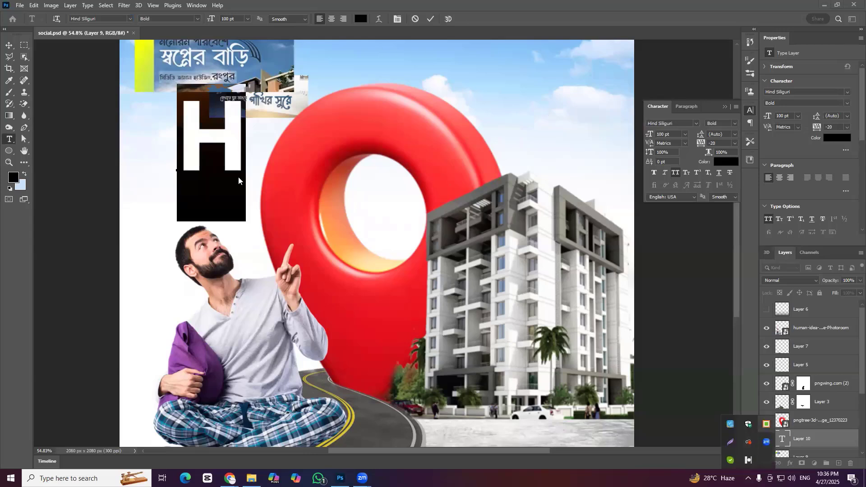
pyautogui.click(236, 155)
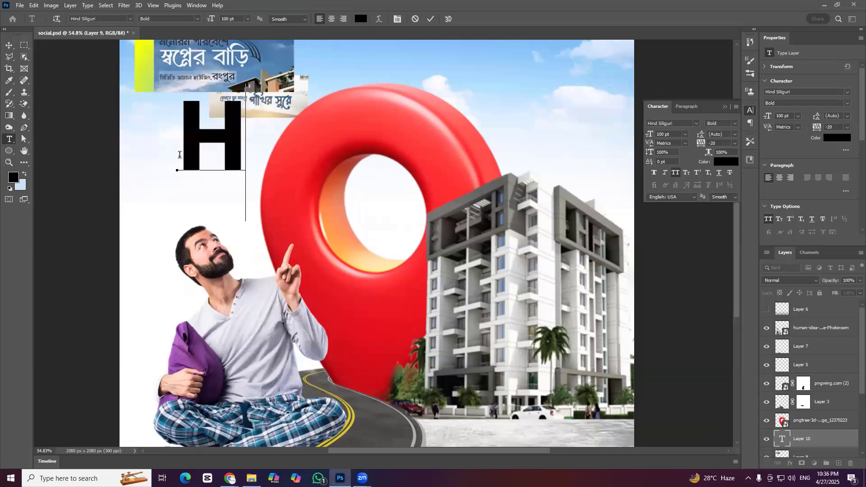
pyautogui.hotkey('ctrl', 'a')
pyautogui.press('BackSpace')
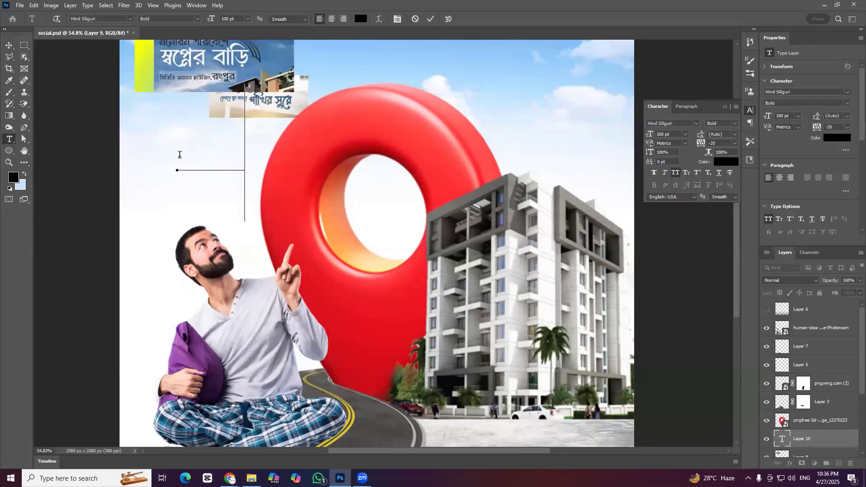
pyautogui.write('উত্তরাতে')
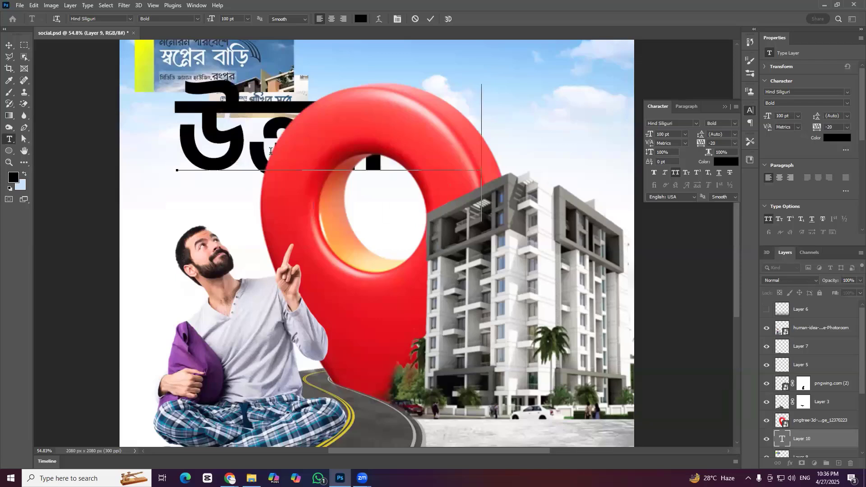
pyautogui.hotkey('ctrl', 'Return')
# Bring the উত্তরাতে text layer to the top of the layer stack and scale the word down to about 52%
pyautogui.press('v')
pyautogui.hotkey('ctrl', 'shift', ']')
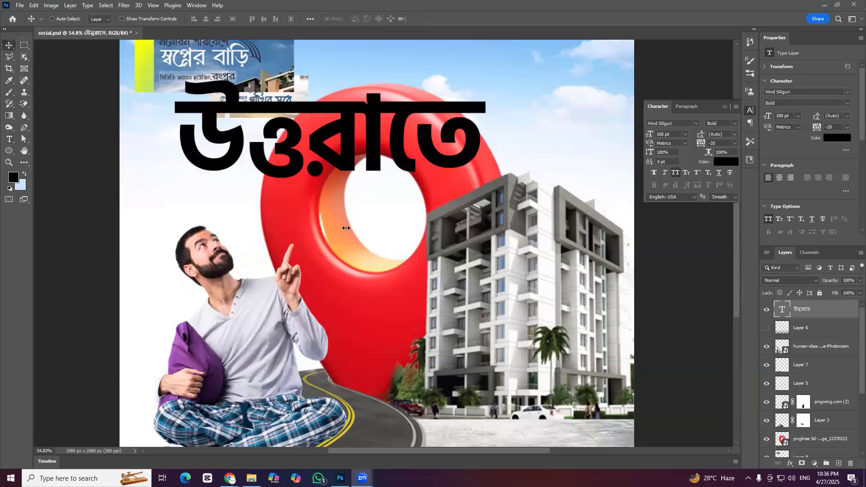
pyautogui.scroll(-1, 336, 218)
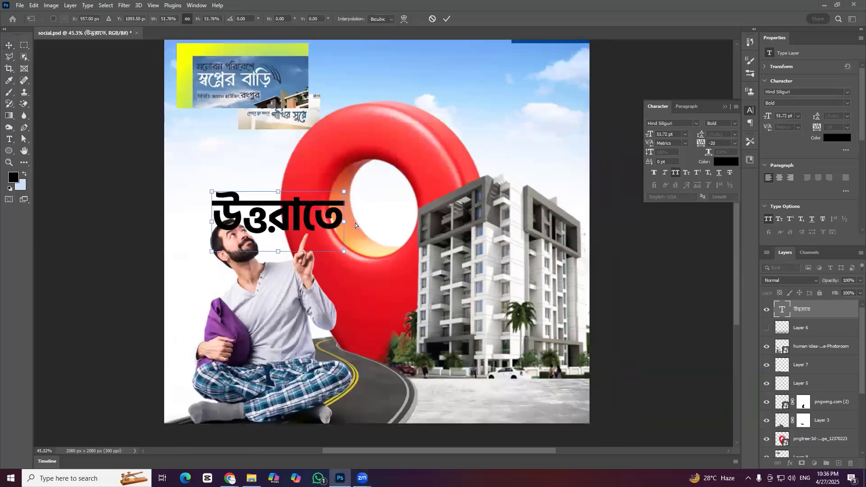
pyautogui.press('Return')
# Move the word উত্তরাতে into the white area just above the man's head, beside the red location pin
pyautogui.scroll(-2, 323, 243)
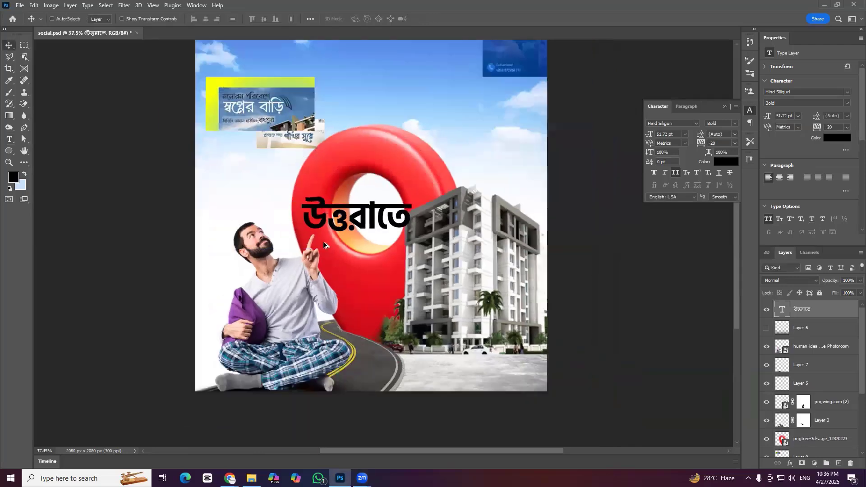
pyautogui.moveTo(321, 212); pyautogui.dragTo(277, 242)
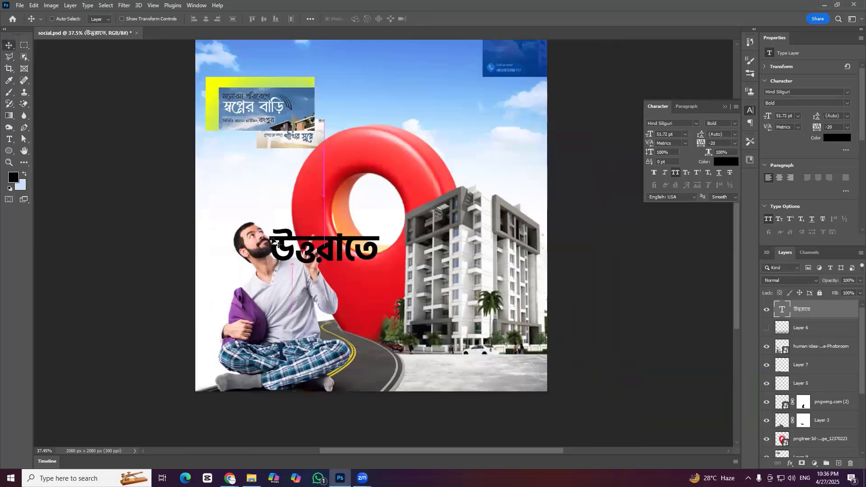
pyautogui.scroll(2, 318, 230)
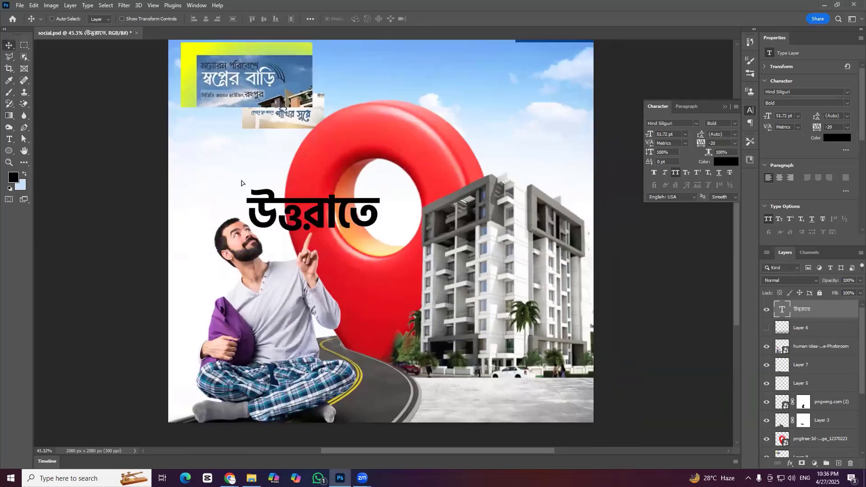
pyautogui.moveTo(242, 181); pyautogui.dragTo(199, 209)
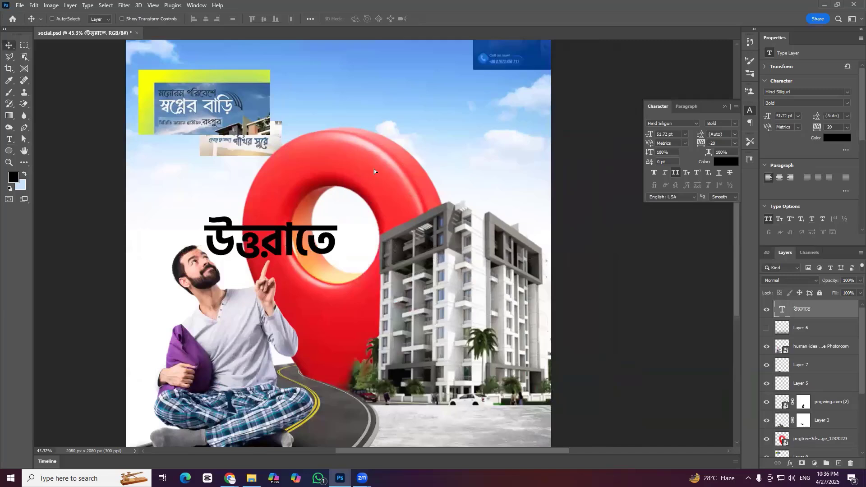
pyautogui.moveTo(270, 241); pyautogui.dragTo(215, 208)
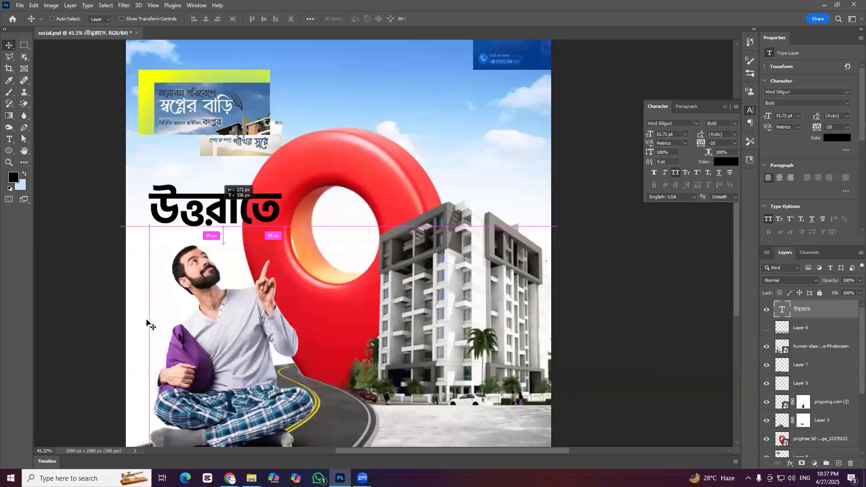
pyautogui.moveTo(269, 352); pyautogui.dragTo(275, 359)
# Try shifting the red location pin about 124 px toward the building, and undo the move
pyautogui.keyDown('ctrl'); pyautogui.click(354, 284); pyautogui.keyUp('ctrl')
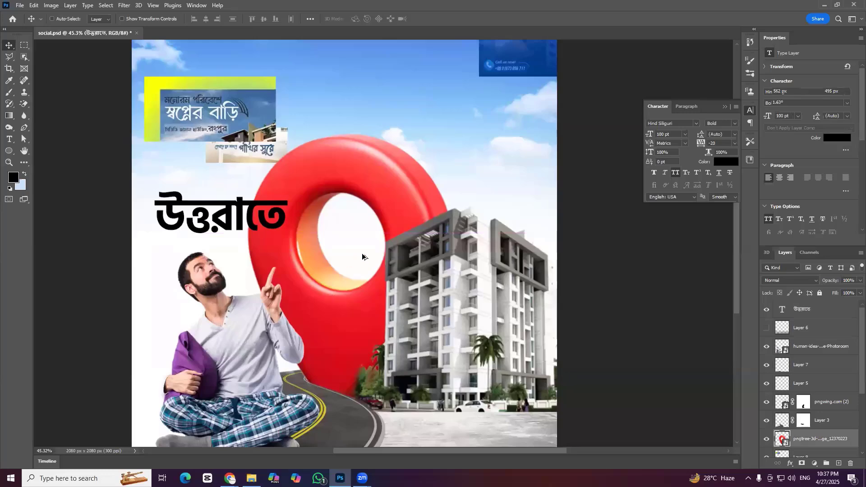
pyautogui.moveTo(342, 266); pyautogui.dragTo(367, 266)
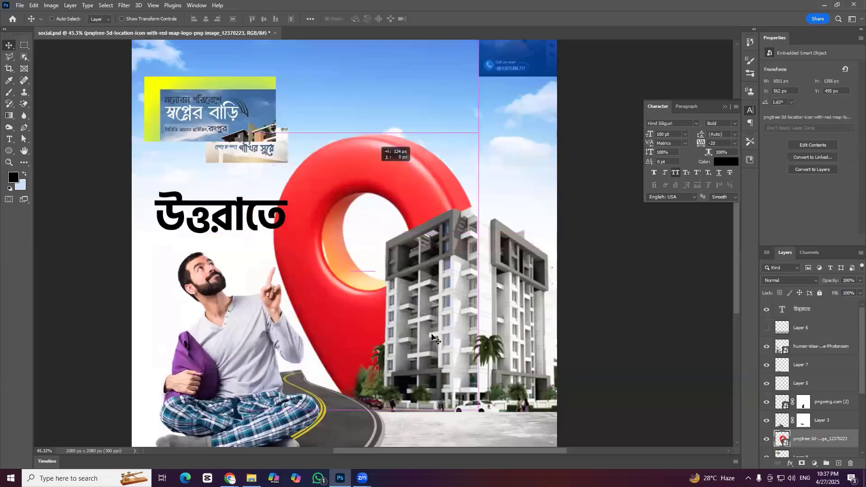
pyautogui.hotkey('ctrl', 'z')
pyautogui.moveTo(444, 326); pyautogui.dragTo(418, 349)
# Select all the layers, scale the whole composition down to about 91%, and reposition it within the canvas
pyautogui.scroll(-2, 412, 355)
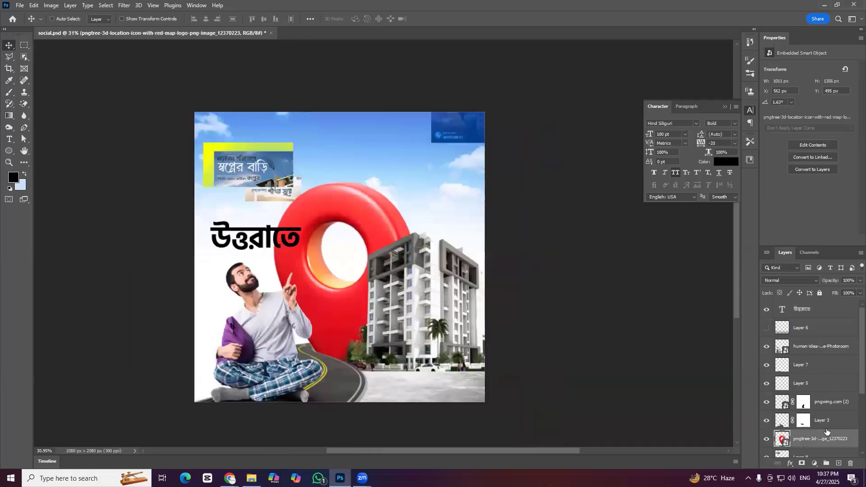
pyautogui.click(829, 310)
pyautogui.scroll(-1, 832, 396)
pyautogui.scroll(-1, 831, 400)
pyautogui.hotkey('ctrl', 'alt', 'a')
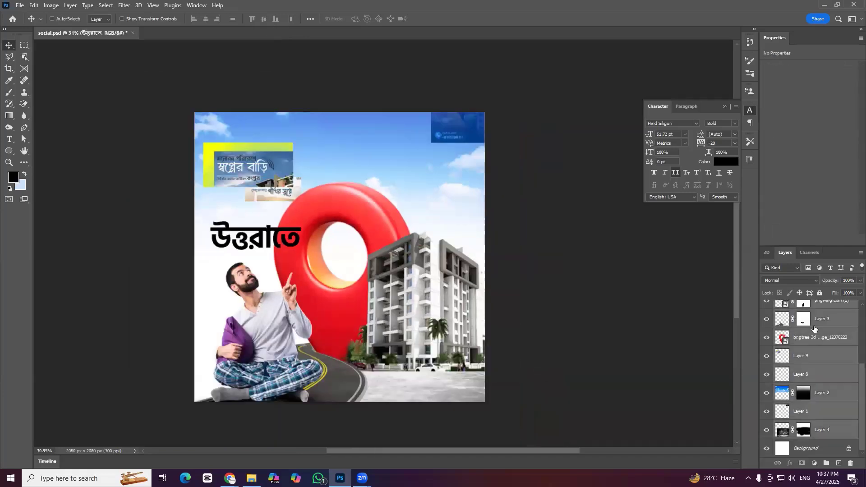
pyautogui.scroll(1, 815, 378)
pyautogui.hotkey('ctrl', 't')
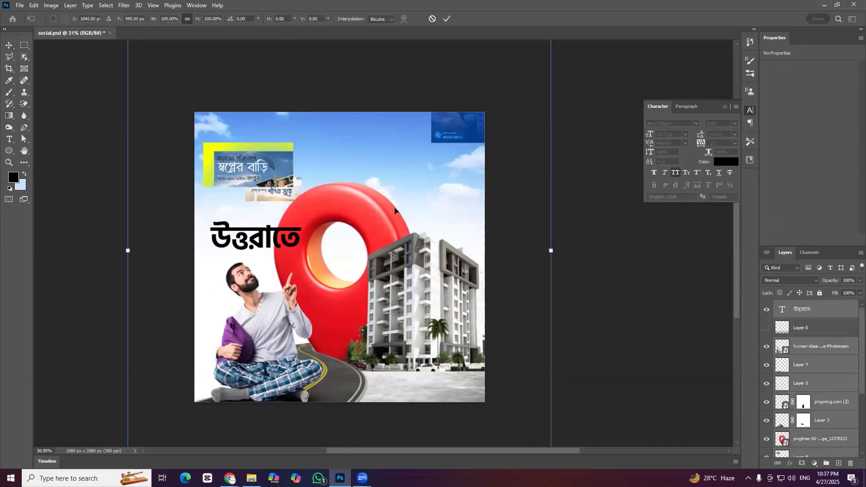
pyautogui.scroll(-3, 363, 111)
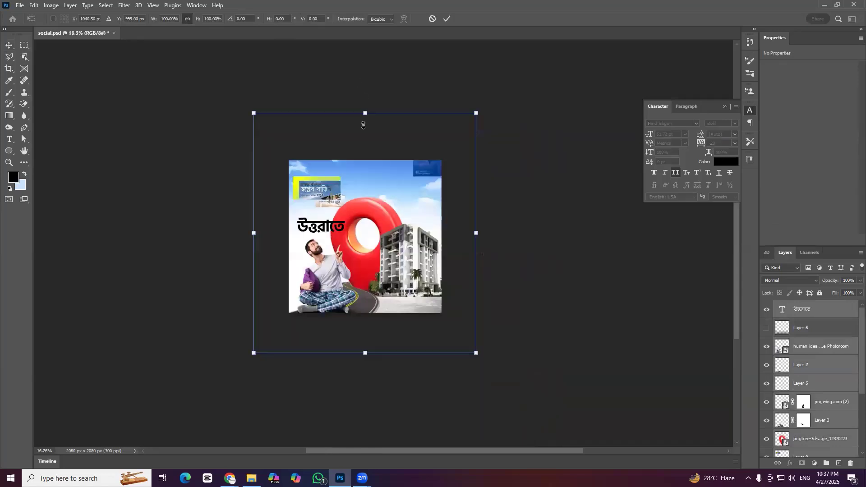
pyautogui.moveTo(365, 132); pyautogui.dragTo(365, 136)
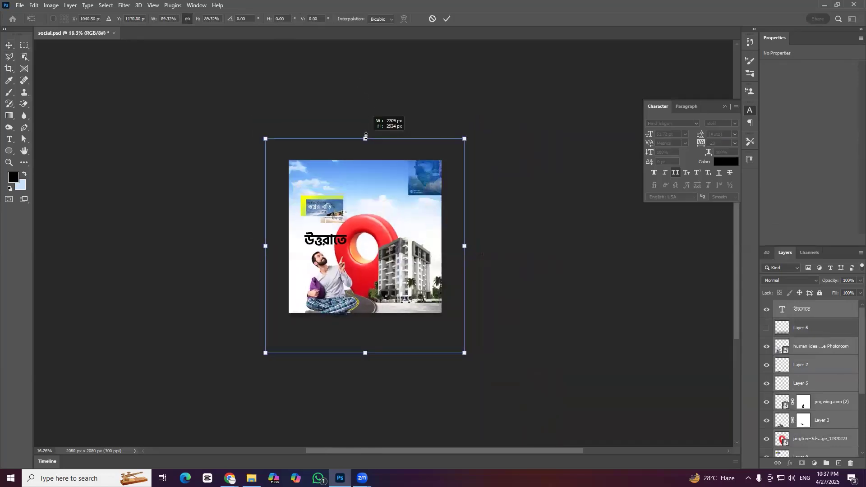
pyautogui.moveTo(363, 218); pyautogui.dragTo(366, 222)
pyautogui.press('Return')
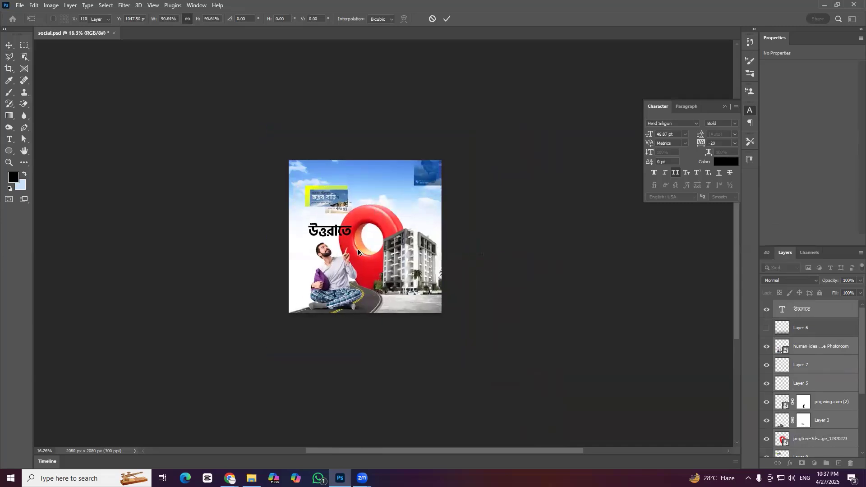
# Enlarge the apartment building layer to 1276 × 977 px
pyautogui.scroll(1, 359, 251)
pyautogui.scroll(2, 471, 227)
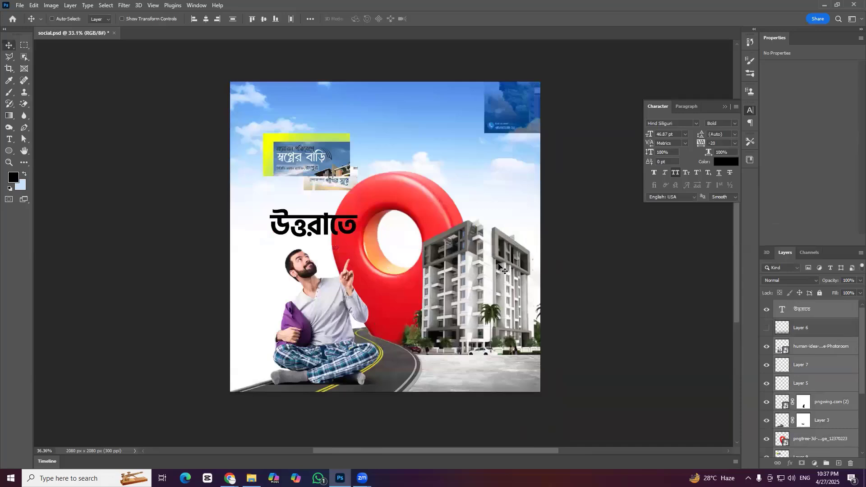
pyautogui.keyDown('ctrl'); pyautogui.click(528, 321); pyautogui.keyUp('ctrl')
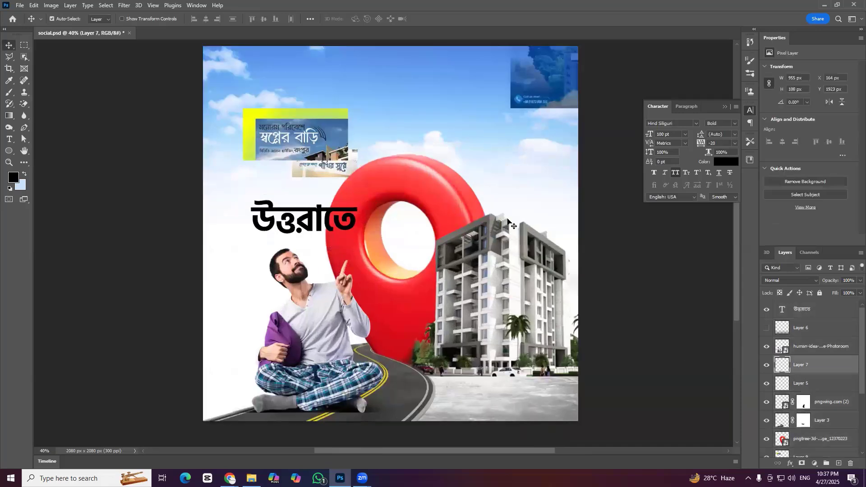
pyautogui.hotkey('ctrl', 't')
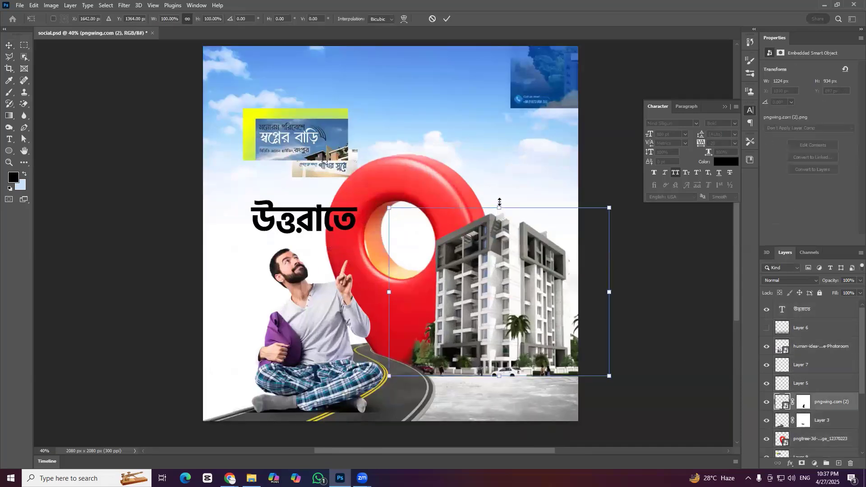
pyautogui.moveTo(500, 202); pyautogui.dragTo(501, 194)
pyautogui.press('Return')
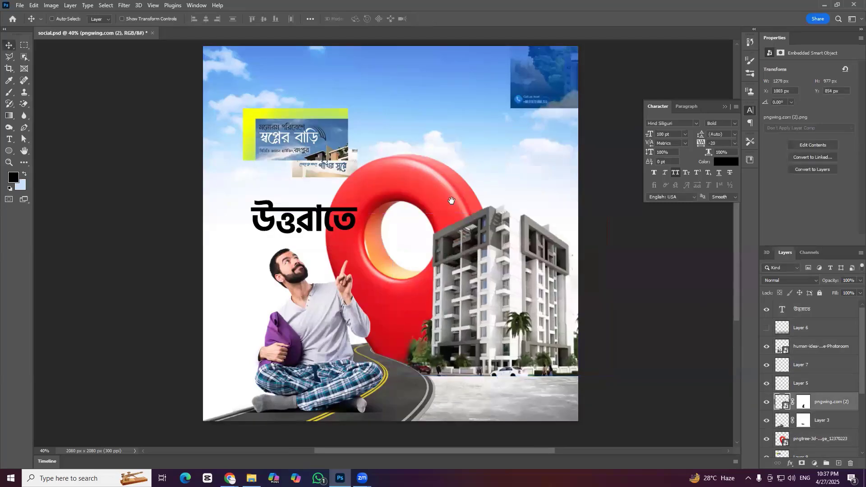
# Change the headline word to উত্তরায় and place it on the pavement below the apartment building
pyautogui.click(396, 221)
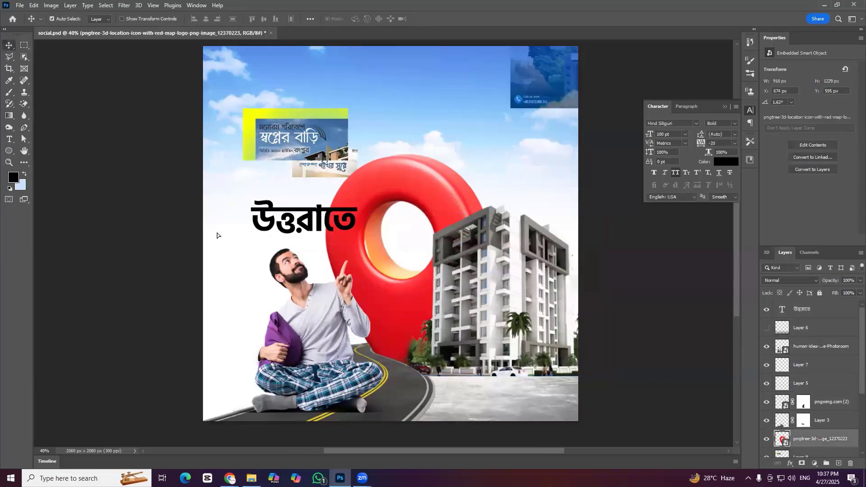
pyautogui.moveTo(271, 215); pyautogui.dragTo(217, 235)
pyautogui.moveTo(262, 236); pyautogui.dragTo(221, 232)
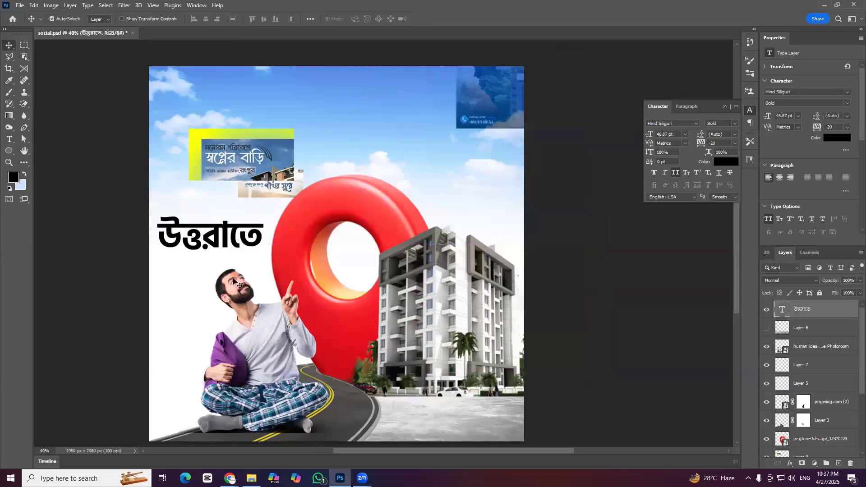
pyautogui.moveTo(435, 226); pyautogui.dragTo(512, 448)
pyautogui.moveTo(459, 416); pyautogui.dragTo(458, 413)
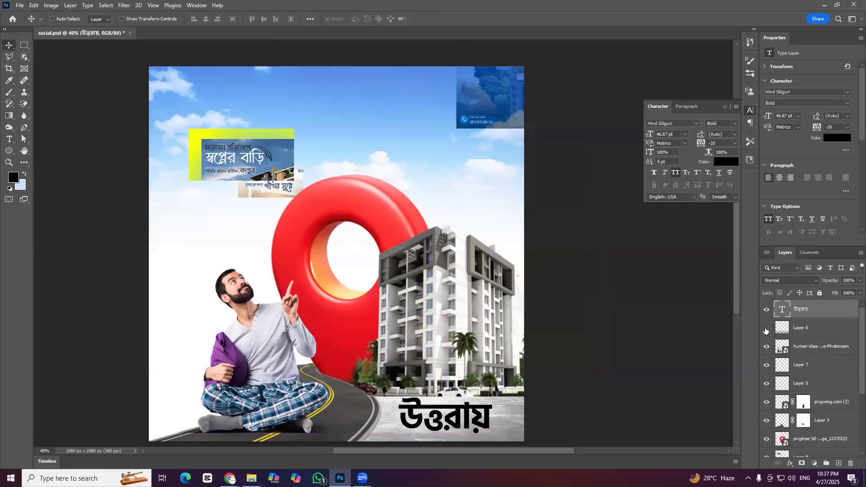
# Preview the design with the dark gradient of Layer 6 shown, and hide it again
pyautogui.click(766, 329)
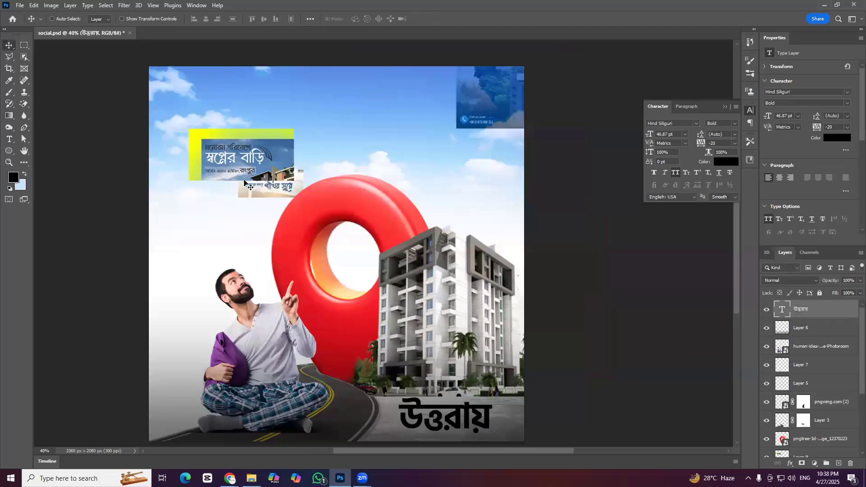
pyautogui.hotkey('ctrl', 'z')
# Separate the two pasted headline references in the sky, leaving the smaller slogan image fully uncovered
pyautogui.moveTo(244, 179); pyautogui.dragTo(248, 146)
pyautogui.scroll(1, 86, 186)
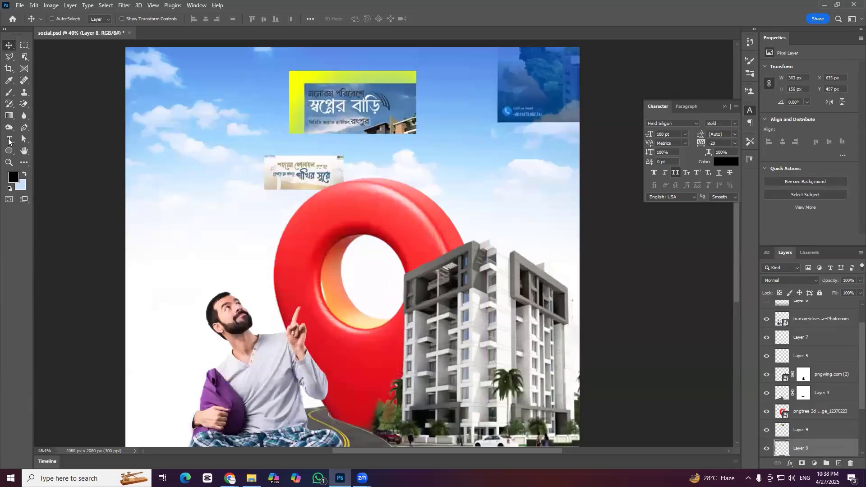
pyautogui.scroll(5, 145, 219)
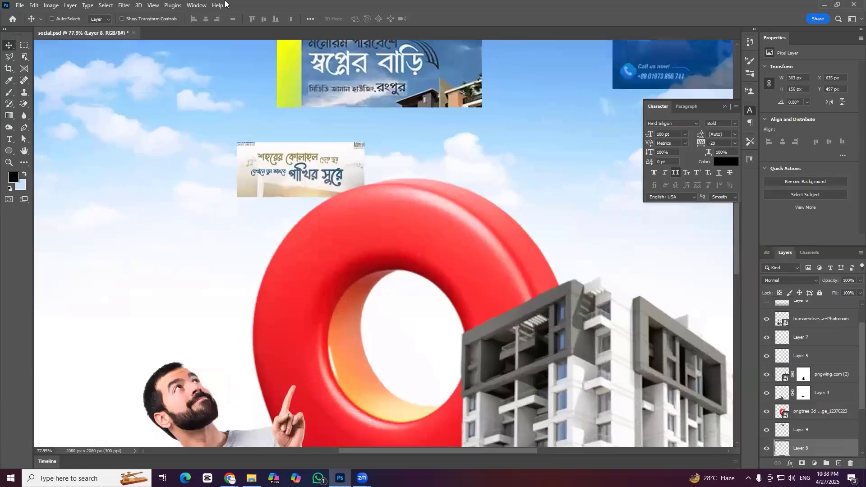
# Start a new text layer in the sky between the man's head and the slogan reference, with a font size of 10 pt
pyautogui.press('t')
pyautogui.click(148, 241)
pyautogui.click(666, 134)
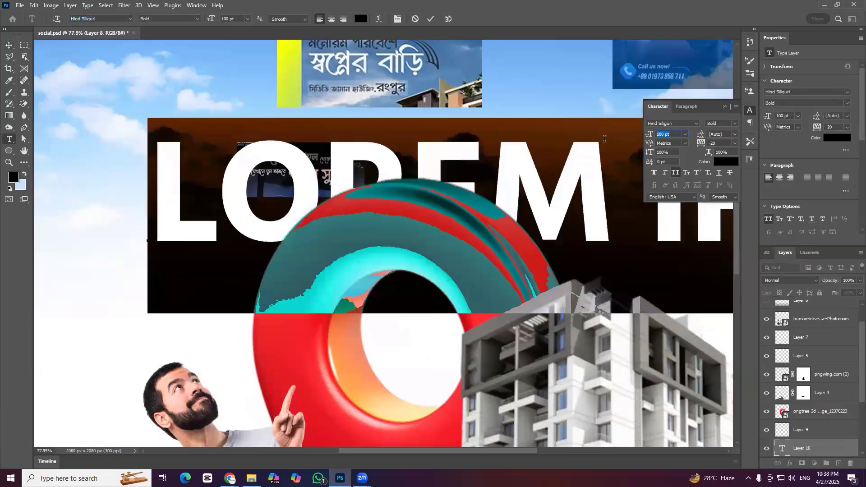
pyautogui.write('10')
pyautogui.press('Return')
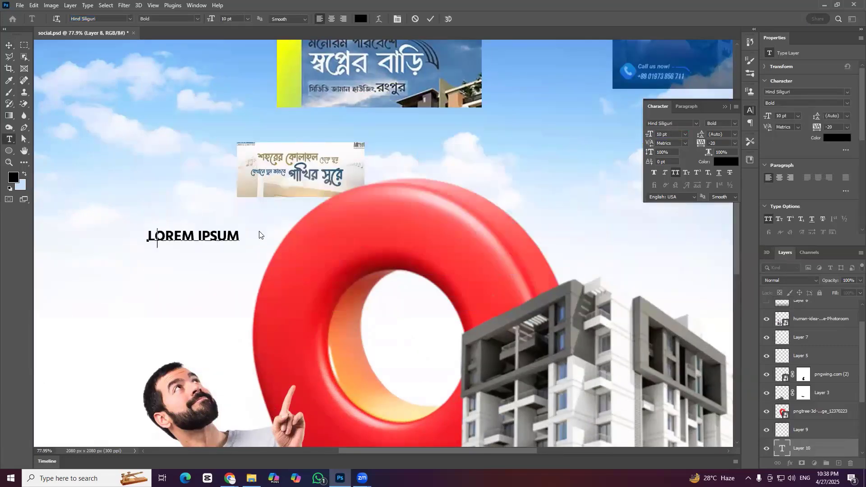
# Replace the placeholder with the line শহরের কোলাহল থেকে দূরে, remove the started second line যেখানে ঘুম, and commit the text
pyautogui.write('শহরের')
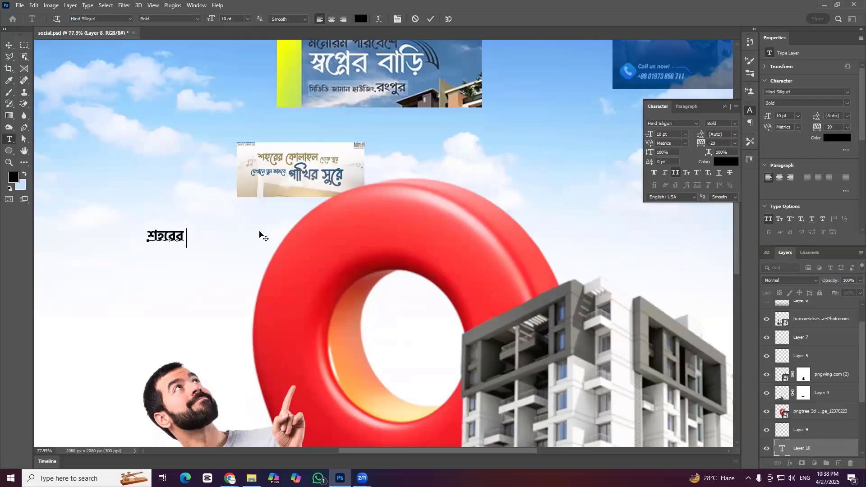
pyautogui.write(' কোলাহল ')
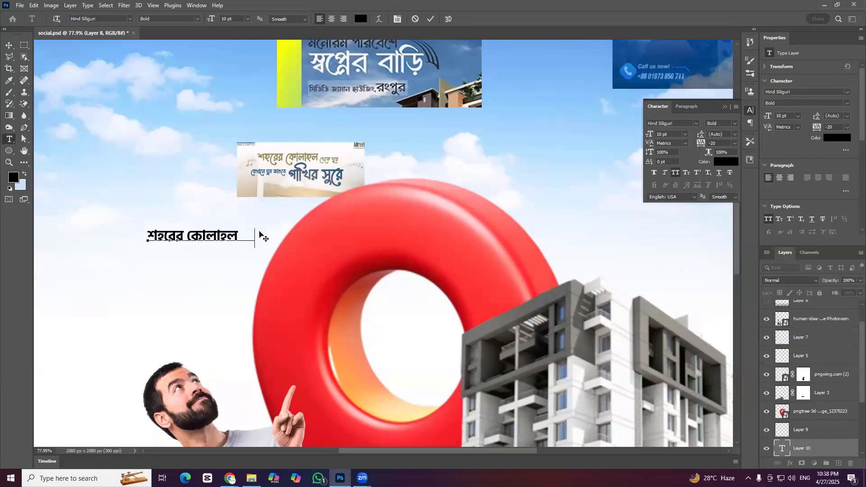
pyautogui.write('থেকে দূরে')
pyautogui.press('Return')
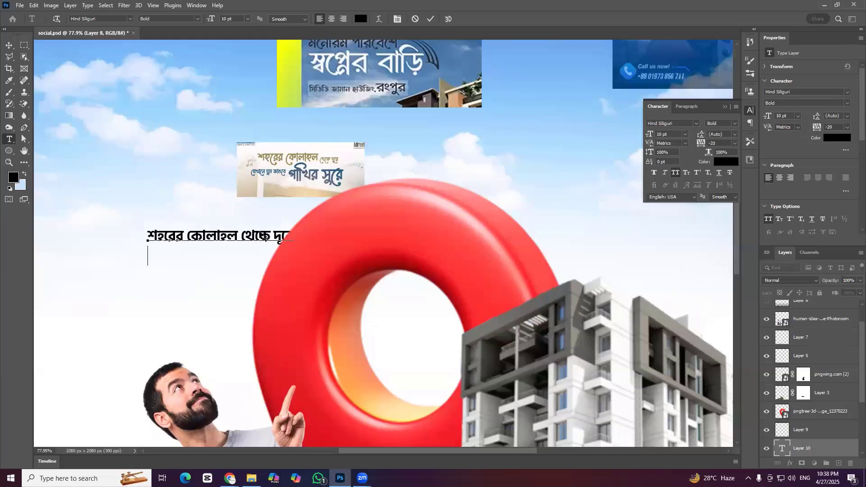
pyautogui.write('যেখানে ঘুম')
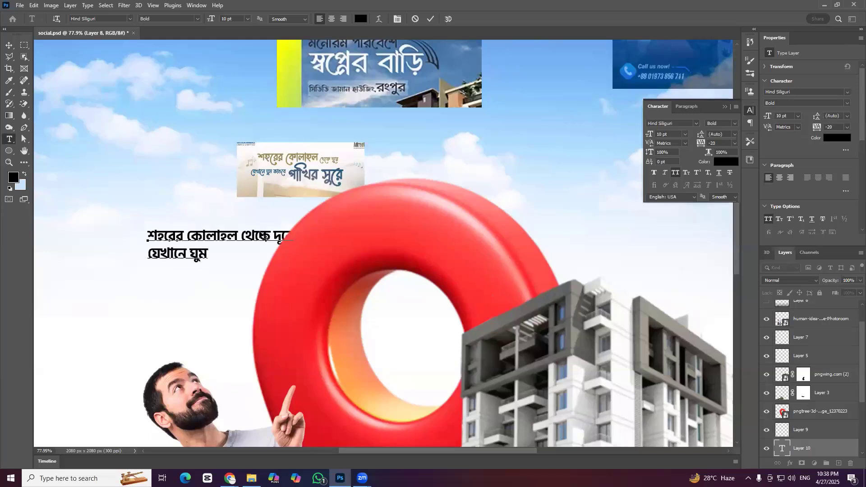
pyautogui.moveTo(208, 256); pyautogui.dragTo(136, 256)
pyautogui.press('BackSpace')
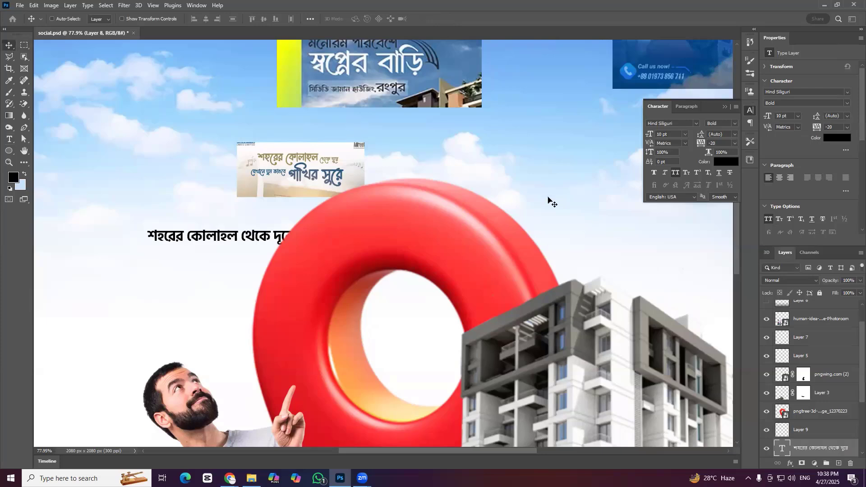
# Delete the two pasted headline reference images, Layer 9 and Layer 8, from the sky
pyautogui.hotkey('ctrl', '-')
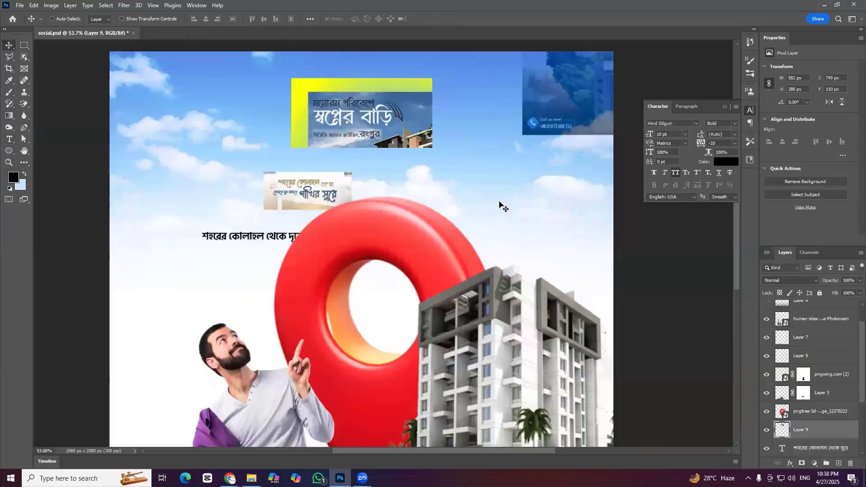
pyautogui.press('Delete')
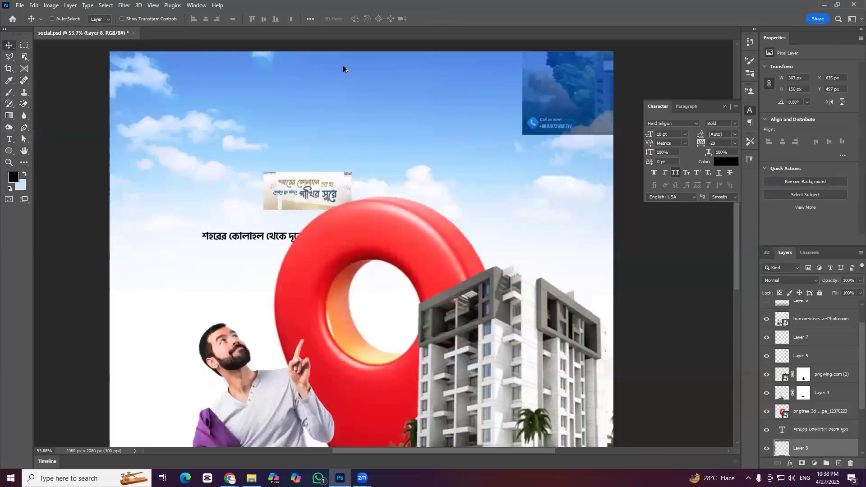
pyautogui.press('Delete')
pyautogui.scroll(-2, 344, 70)
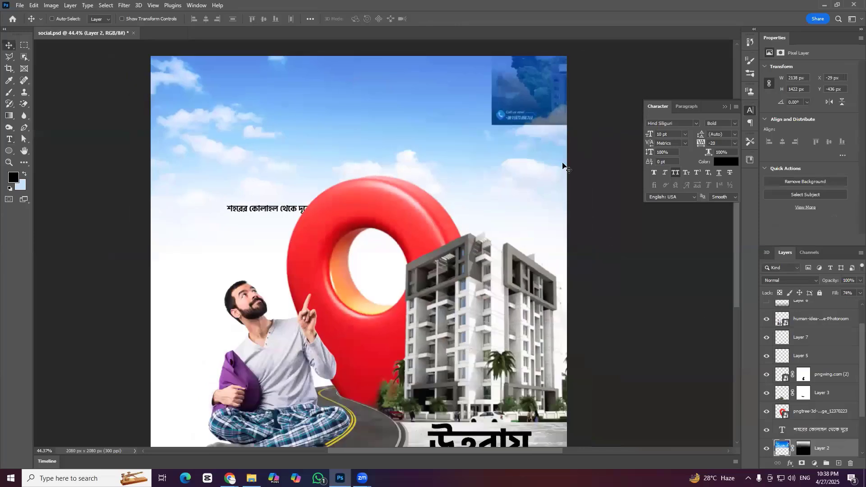
# Hide Layer 1, the faded design reference in the upper corner of the sky
pyautogui.press('ctrl')
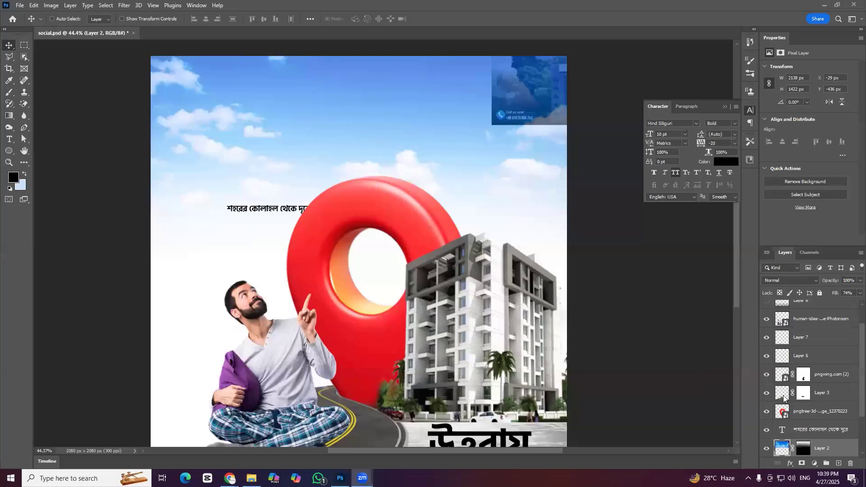
pyautogui.scroll(-3, 797, 353)
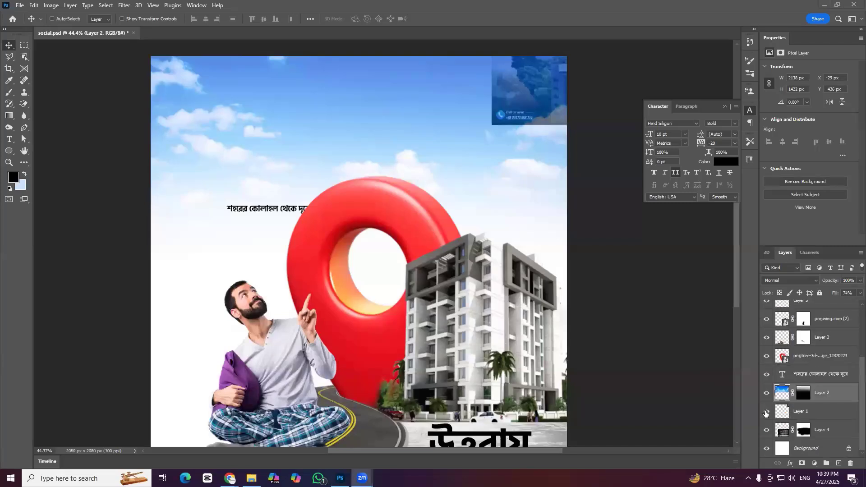
pyautogui.hotkey('ctrl', 'z')
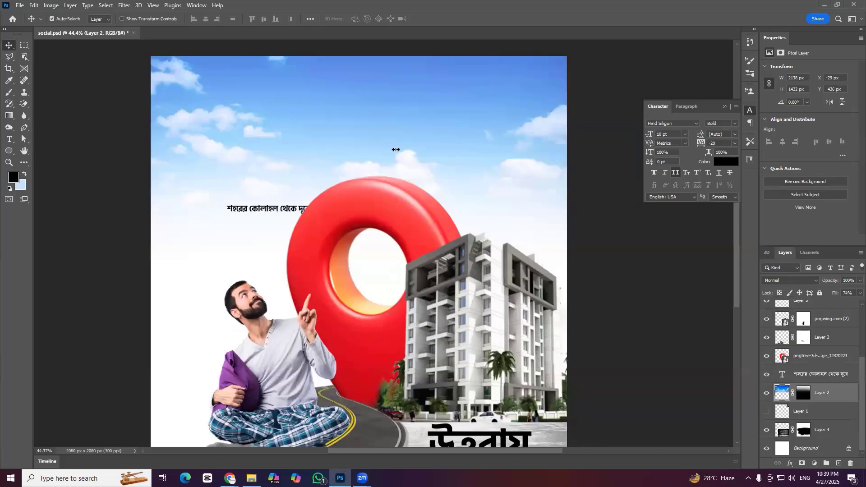
# Enlarge the headline শহরের কোলাহল থেকে দূরে to about 25.23 pt and place it centrally near the top of the sky
pyautogui.click(419, 149)
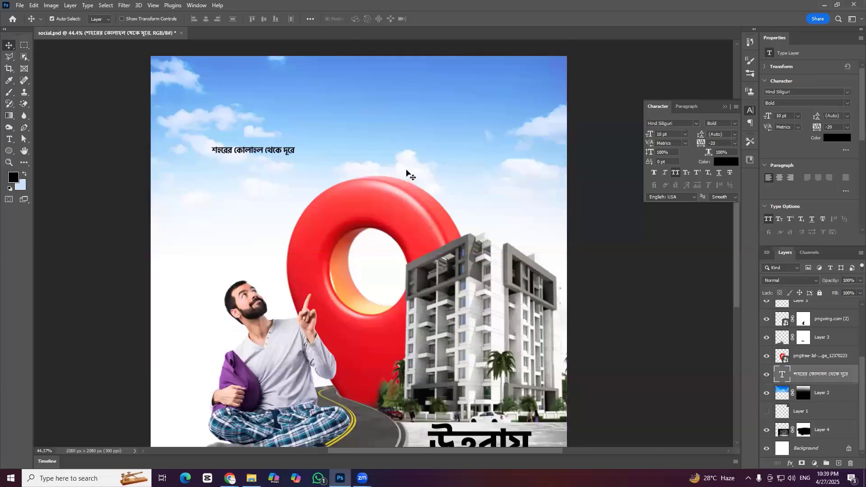
pyautogui.hotkey('ctrl', 't')
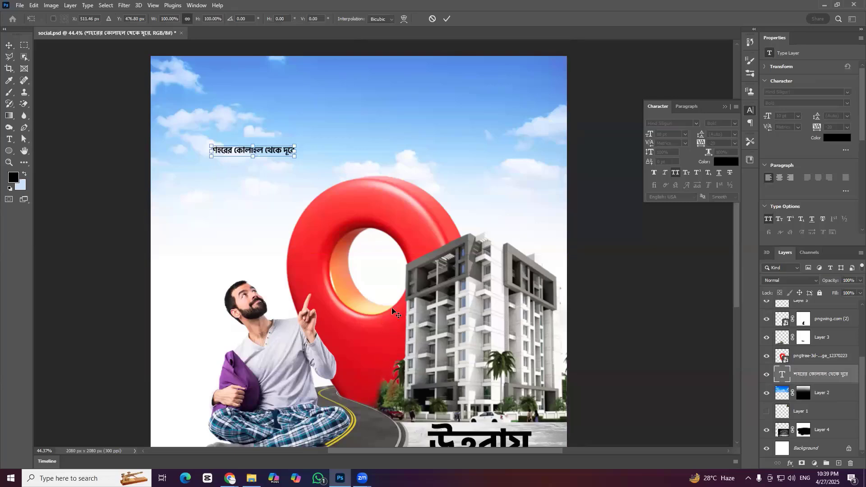
pyautogui.press('Escape')
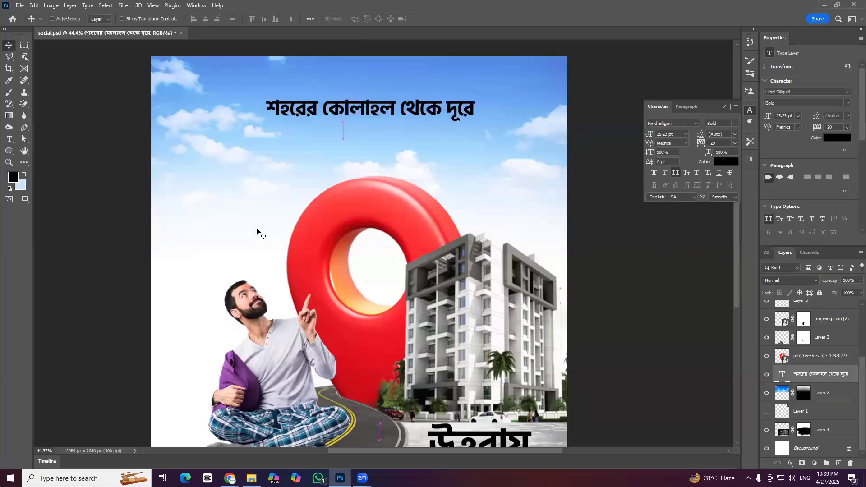
pyautogui.hotkey('ctrl', '-')
pyautogui.scroll(-2, 540, 74)
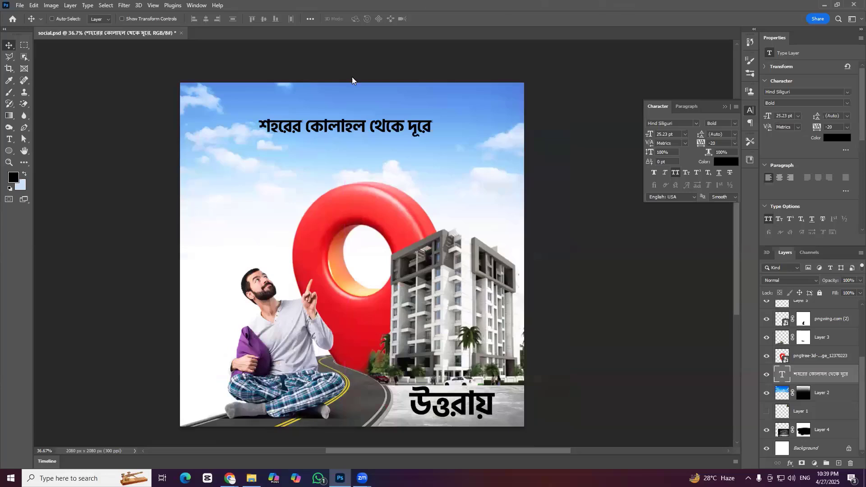
# Switch to the Chrome browser and search Google Images for green background in the tab used for the sky search
pyautogui.hotkey('alt', 'Tab')
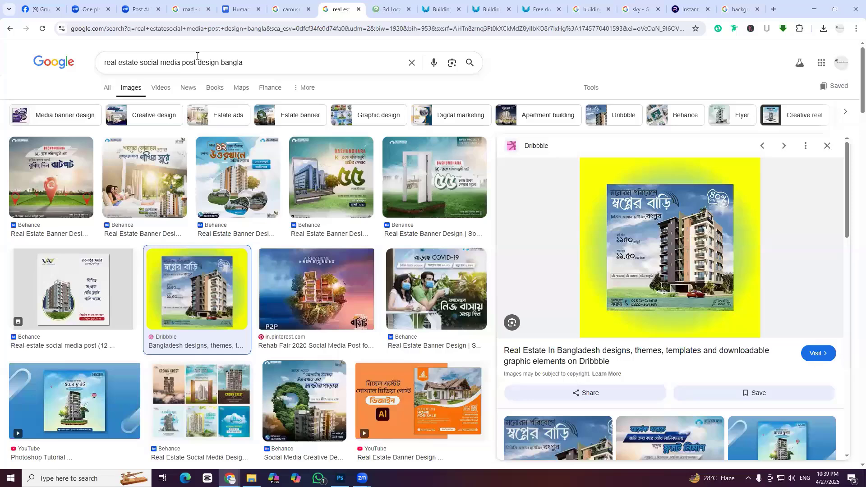
pyautogui.tripleClick(197, 55)
pyautogui.write('g')
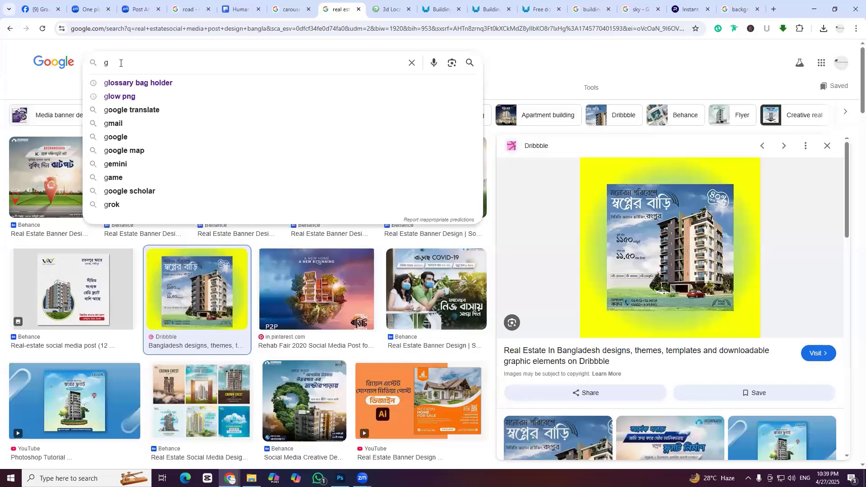
pyautogui.hotkey('ctrl', 'Tab')
pyautogui.hotkey('ctrl', 'Tab')
pyautogui.hotkey('ctrl', 'Tab')
pyautogui.hotkey('ctrl', 'Tab')
pyautogui.hotkey('ctrl', 'Tab')
pyautogui.hotkey('ctrl', 'Tab')
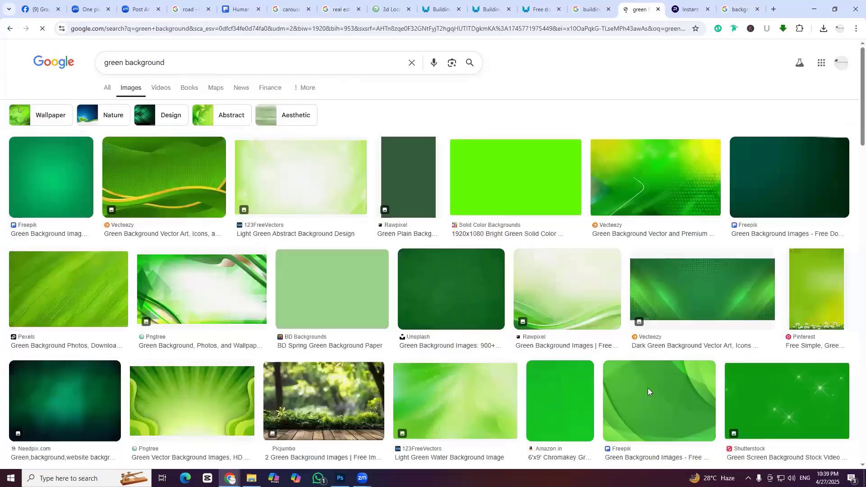
# Copy Vecteezy's green nature background with leafy branches and soft light spots, and return to Photoshop
pyautogui.click(8, 30)
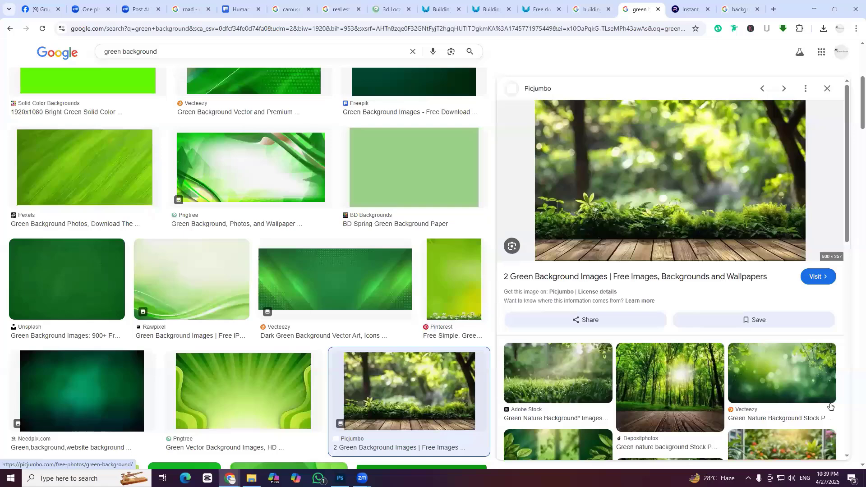
pyautogui.click(822, 424)
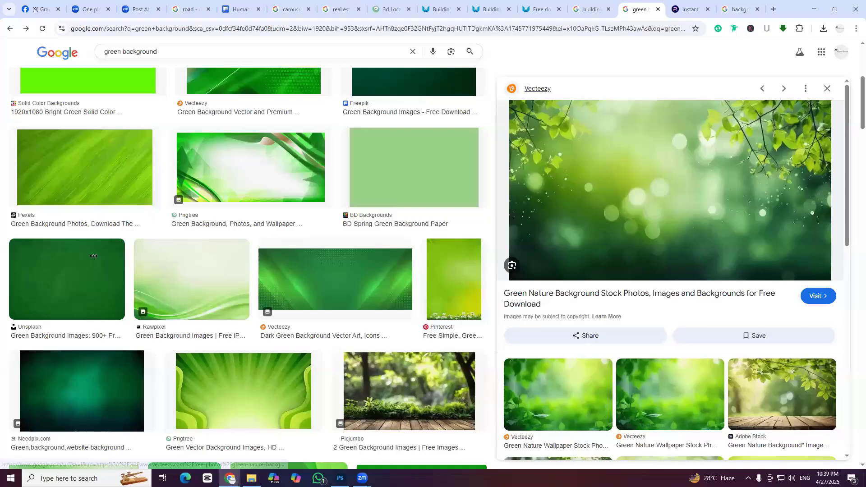
pyautogui.hotkey('alt', 'Tab')
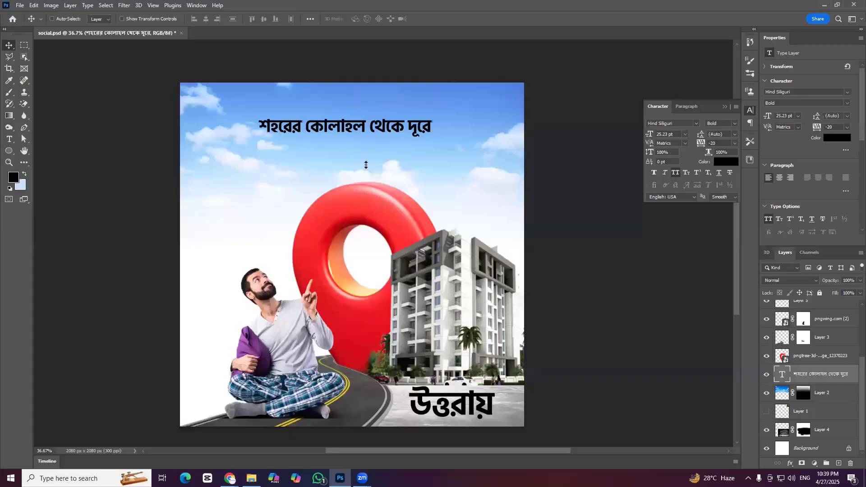
# Paste the green nature image, enlarge it to about 2926 px wide, and place it beneath Layer 2, covering the lower canvas
pyautogui.hotkey('ctrl', 'v')
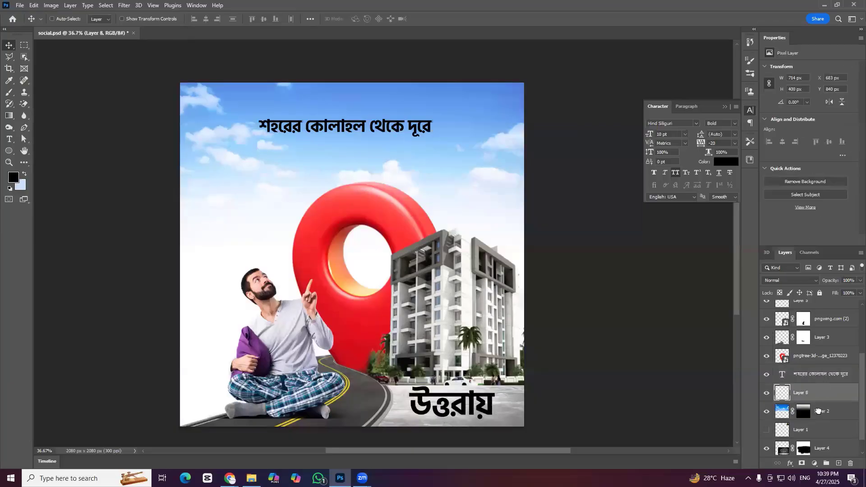
pyautogui.hotkey('ctrl', 't')
pyautogui.moveTo(425, 261); pyautogui.dragTo(388, 284)
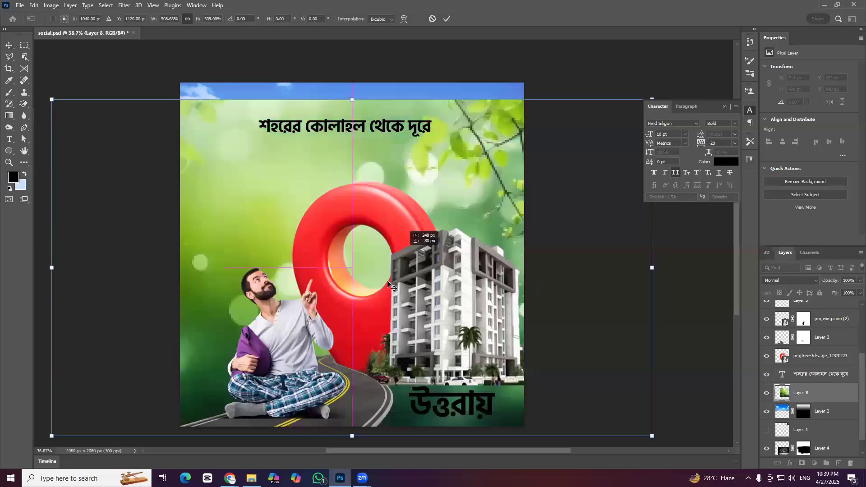
pyautogui.press('Return')
pyautogui.moveTo(801, 393); pyautogui.dragTo(801, 419)
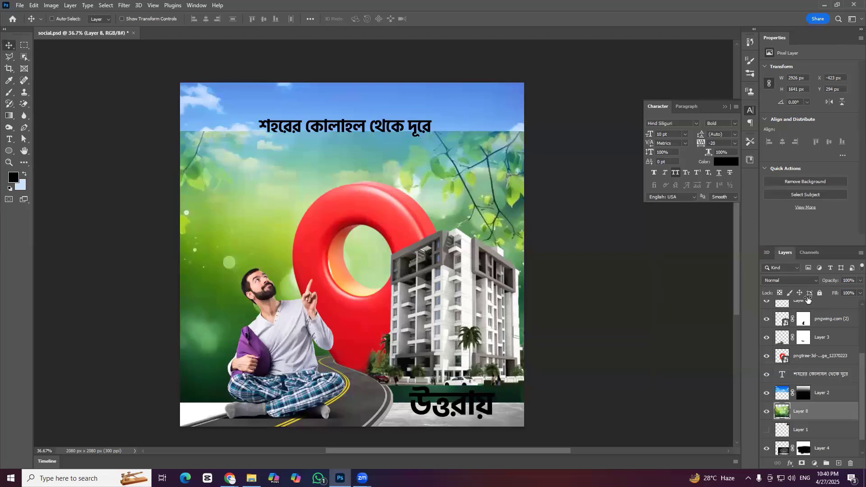
pyautogui.moveTo(390, 279); pyautogui.dragTo(390, 313)
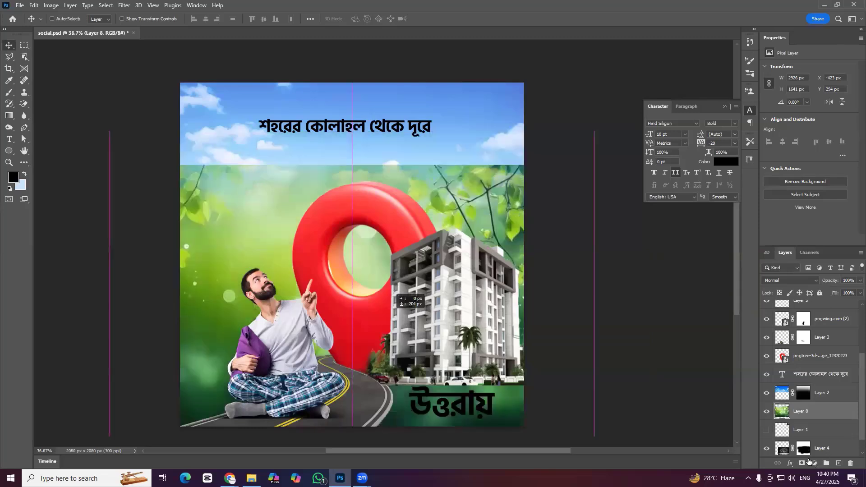
# Mask the green layer's upper part with a soft 800 px black brush to fade it into the sky, and set its fill to 23%
pyautogui.hotkey('shift', '4')
pyautogui.hotkey('shift', '3')
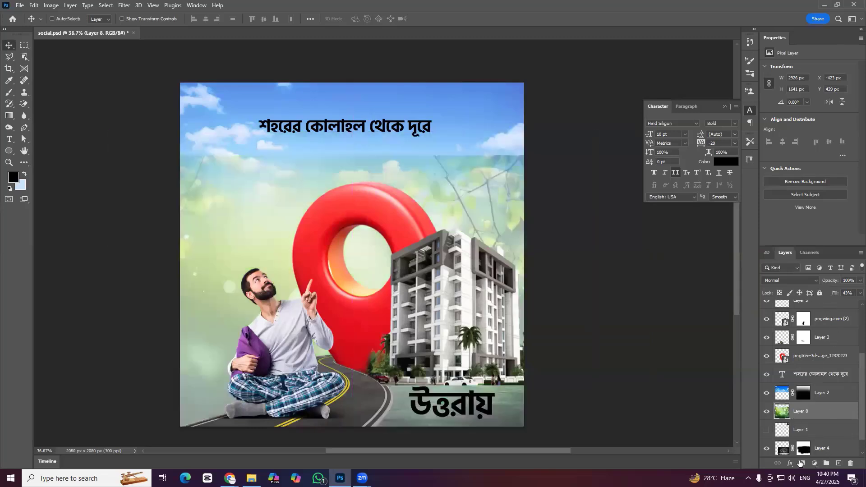
pyautogui.press('b')
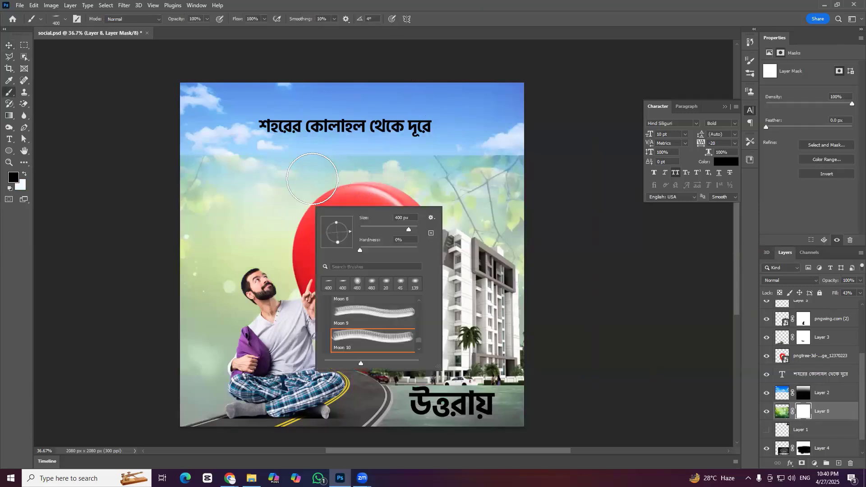
pyautogui.rightClick(319, 203)
pyautogui.press(']')
pyautogui.press(']')
pyautogui.press(']')
pyautogui.press(']')
pyautogui.press(']')
pyautogui.moveTo(165, 178); pyautogui.dragTo(528, 178)
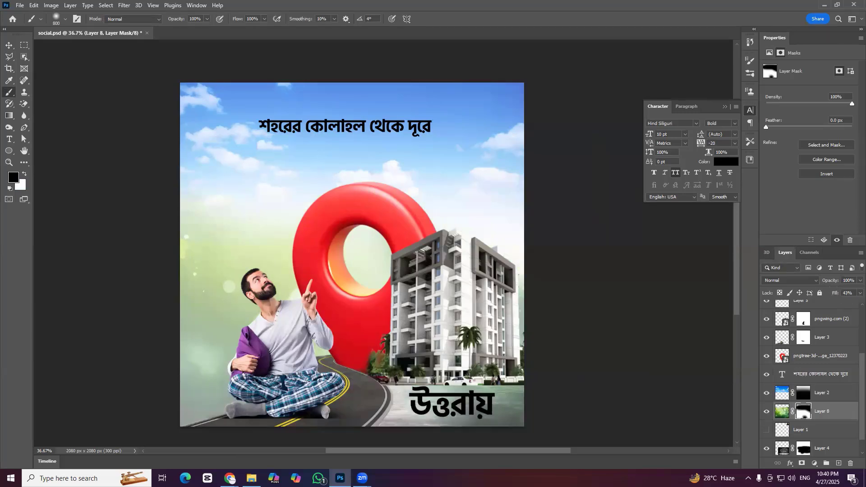
pyautogui.moveTo(805, 294)
pyautogui.mouseDown()
pyautogui.moveTo(817, 292)
pyautogui.moveTo(804, 292)
pyautogui.mouseUp()
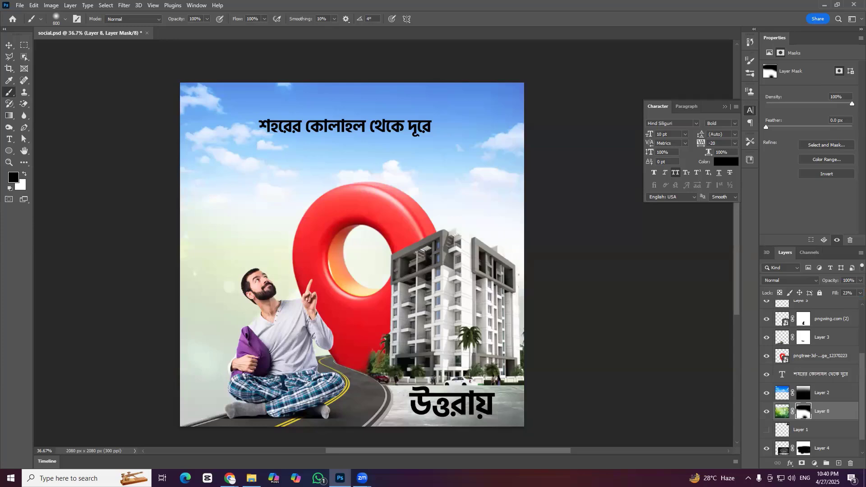
pyautogui.press('v')
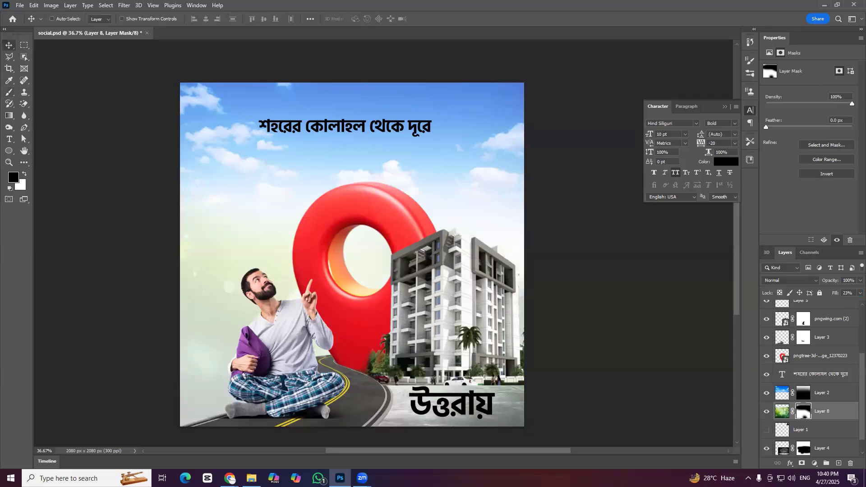
# Hide Layer 7 and paint a soft, flattened black shadow under the man's legs and feet on a new layer beneath him
pyautogui.hotkey('ctrl', '+')
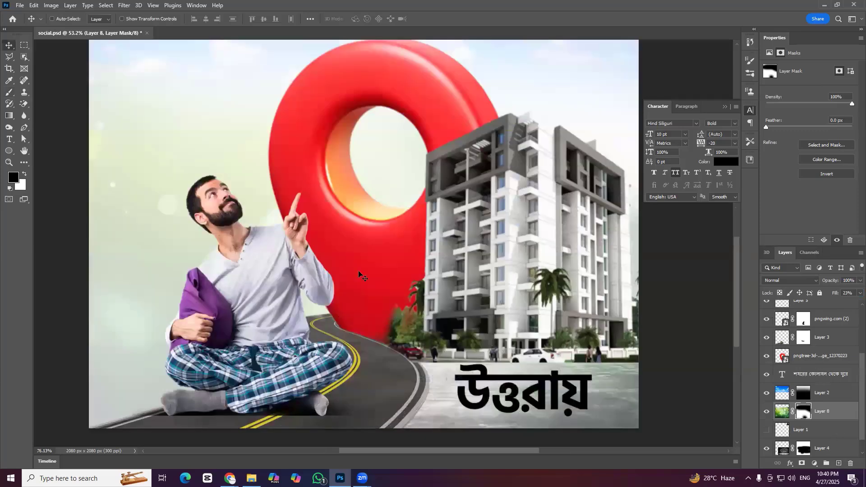
pyautogui.scroll(2, 383, 267)
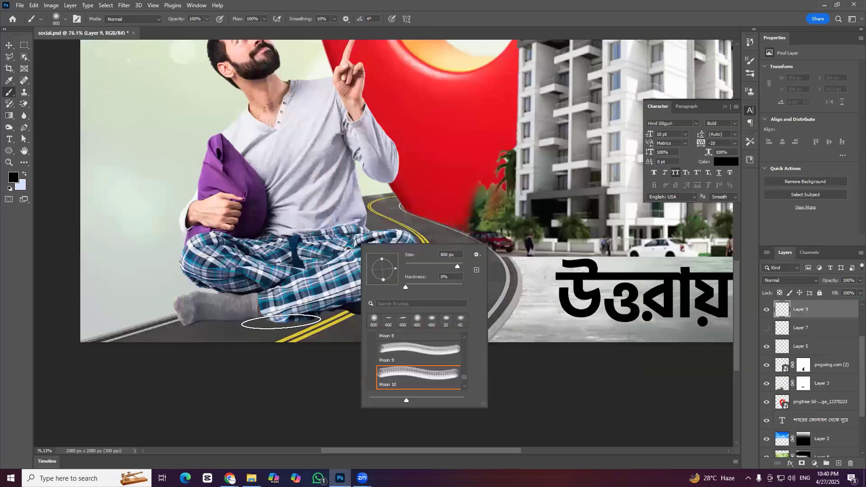
pyautogui.click(348, 408)
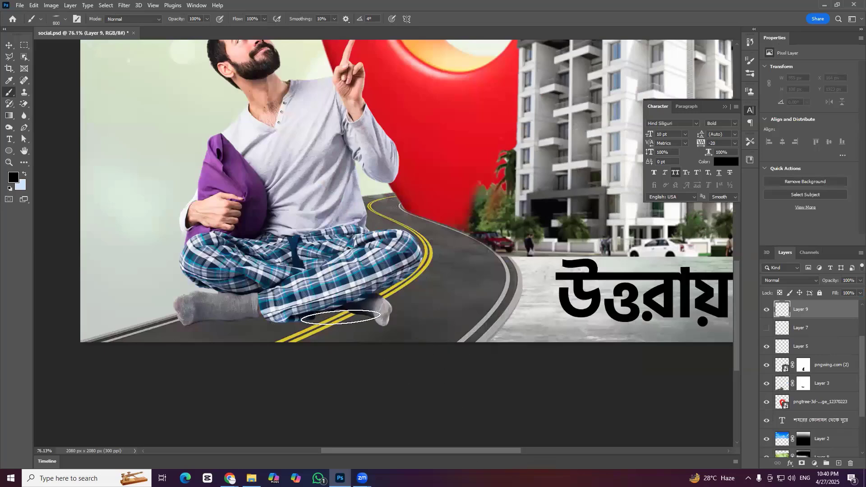
pyautogui.moveTo(341, 317); pyautogui.dragTo(185, 321)
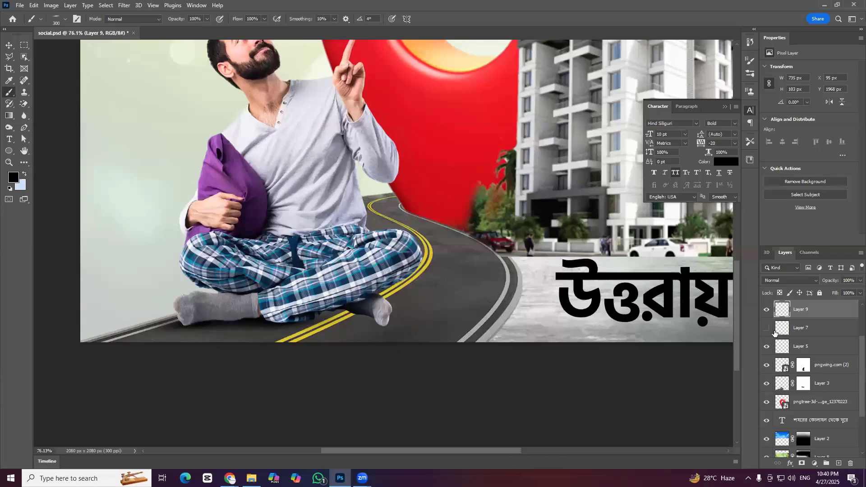
pyautogui.hotkey('ctrl', 'alt', 'z')
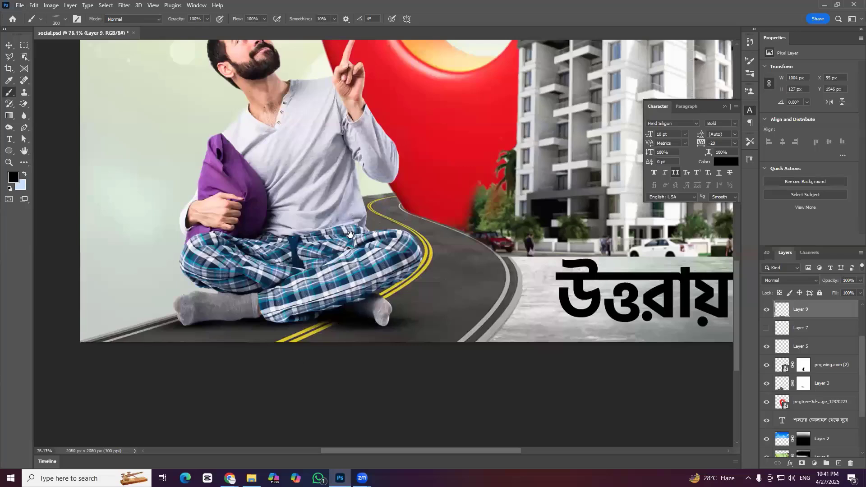
pyautogui.scroll(-3, 454, 318)
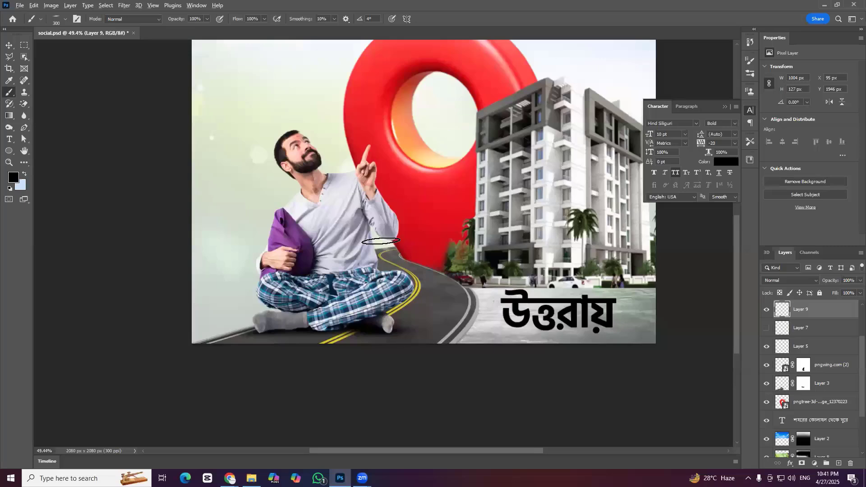
pyautogui.scroll(-2, 445, 156)
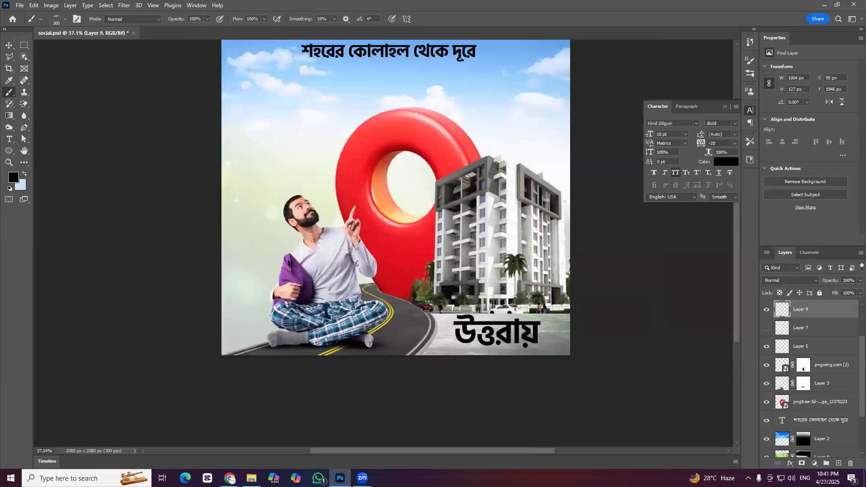
pyautogui.moveTo(602, 195); pyautogui.dragTo(568, 240)
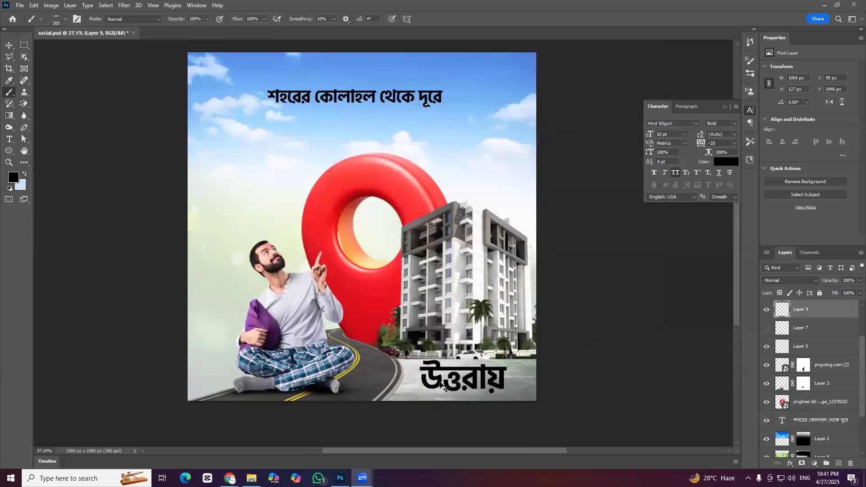
# Move the উত্তরায় title from the pavement up over the opening of the red location pin
pyautogui.press('v')
pyautogui.keyDown('ctrl'); pyautogui.click(482, 389); pyautogui.keyUp('ctrl')
pyautogui.moveTo(468, 369); pyautogui.dragTo(383, 219)
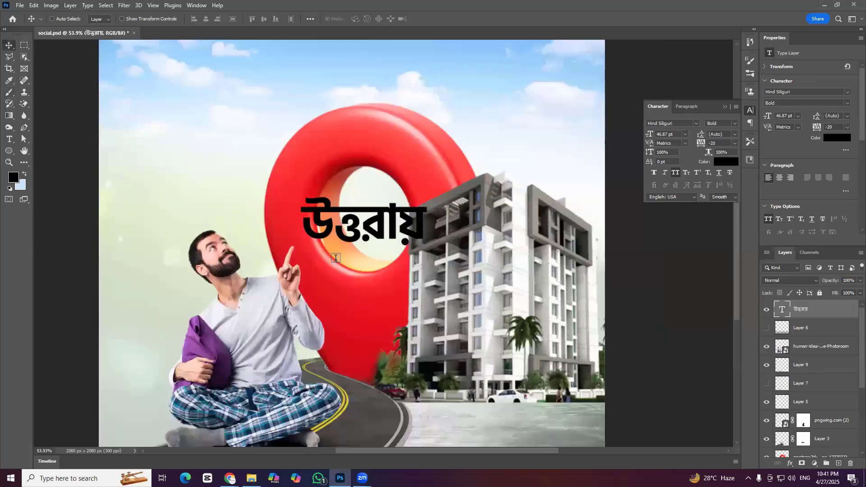
pyautogui.scroll(4, 386, 262)
pyautogui.scroll(1, 361, 241)
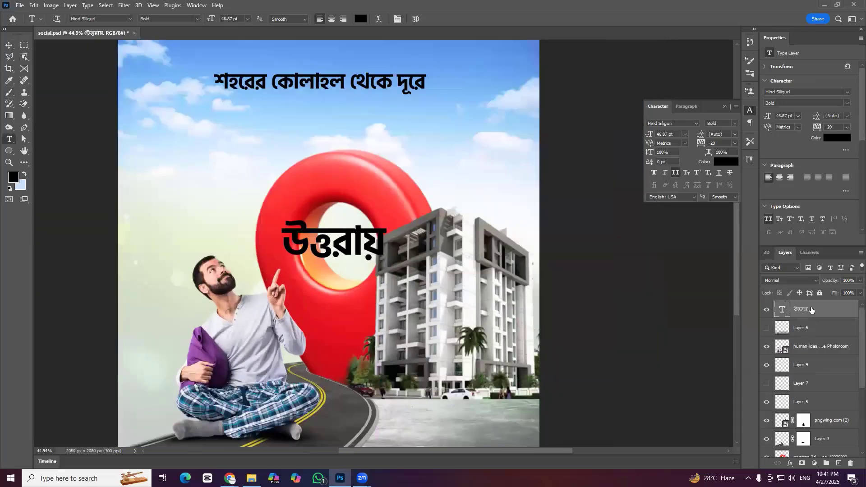
# Add a Gradient Overlay to the উত্তরায় title and try the Pink_12, Orange_07 and Pastels_06 presets
pyautogui.click(368, 241)
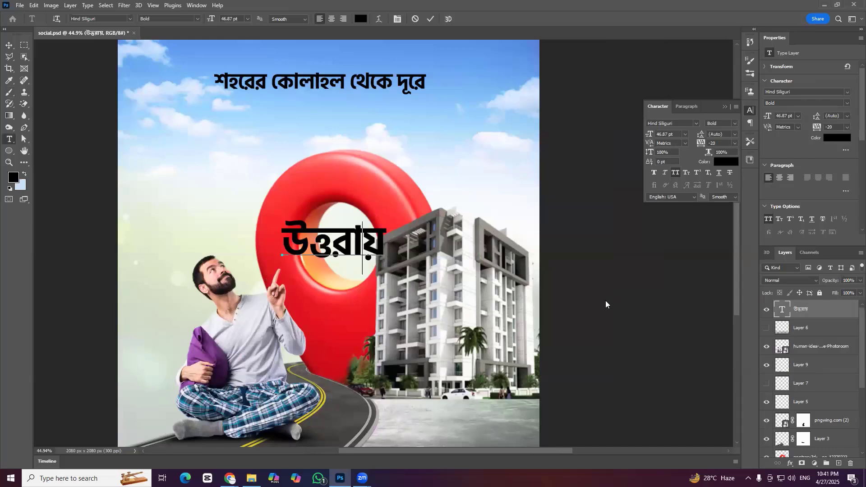
pyautogui.press('Escape')
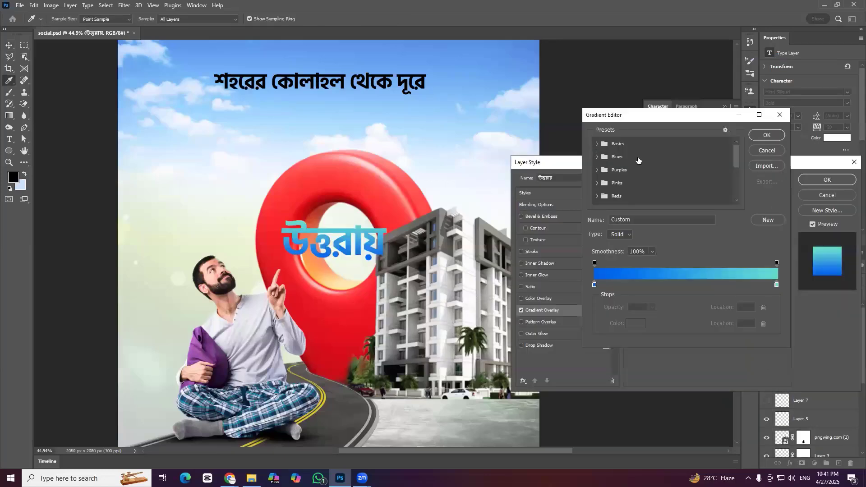
pyautogui.click(617, 183)
pyautogui.click(637, 189)
pyautogui.scroll(-1, 609, 176)
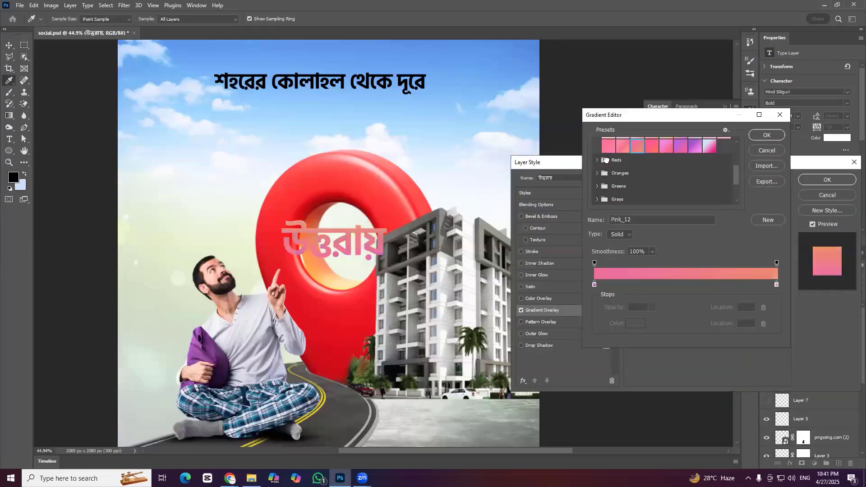
pyautogui.scroll(-1, 667, 175)
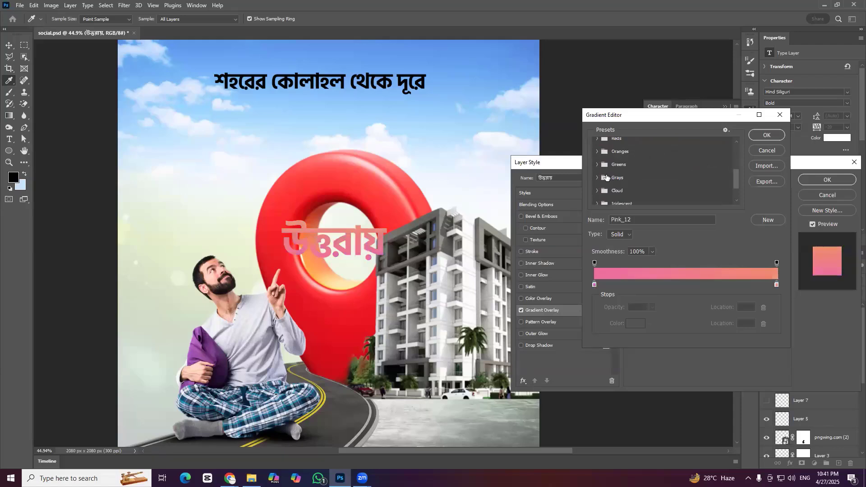
pyautogui.click(598, 152)
pyautogui.click(695, 166)
pyautogui.scroll(-2, 690, 174)
pyautogui.click(597, 188)
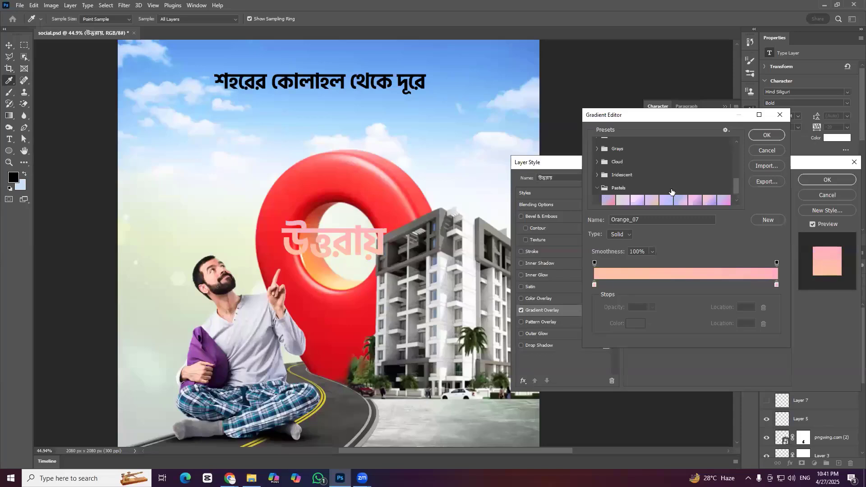
pyautogui.scroll(-1, 623, 199)
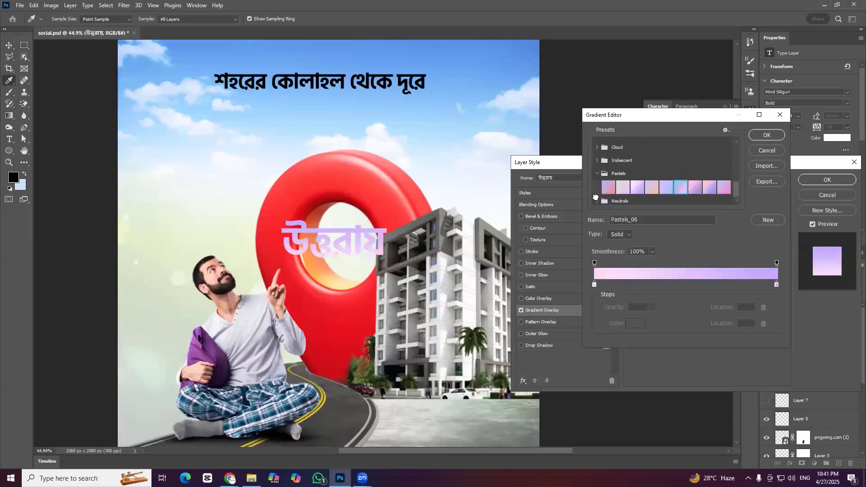
pyautogui.click(681, 185)
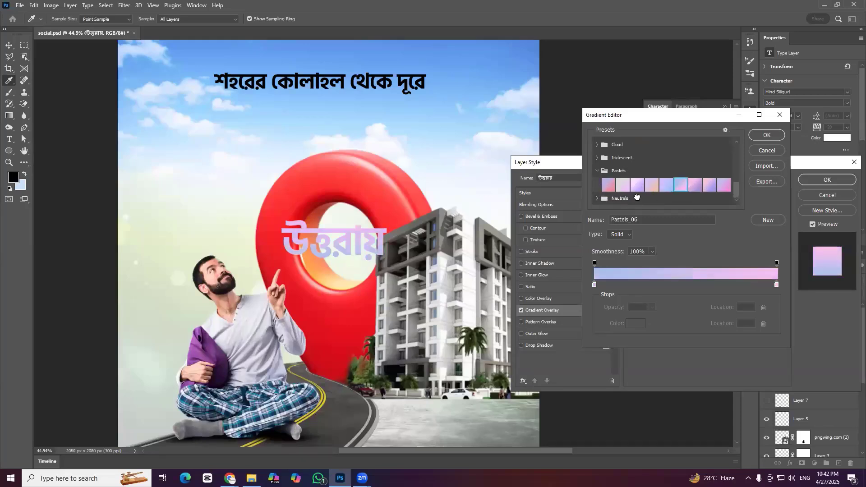
# Try the Sand_01, Blue_13 and Blue_20 presets on the title's gradient overlay, and settle on the light blue Blue_03
pyautogui.scroll(3, 631, 187)
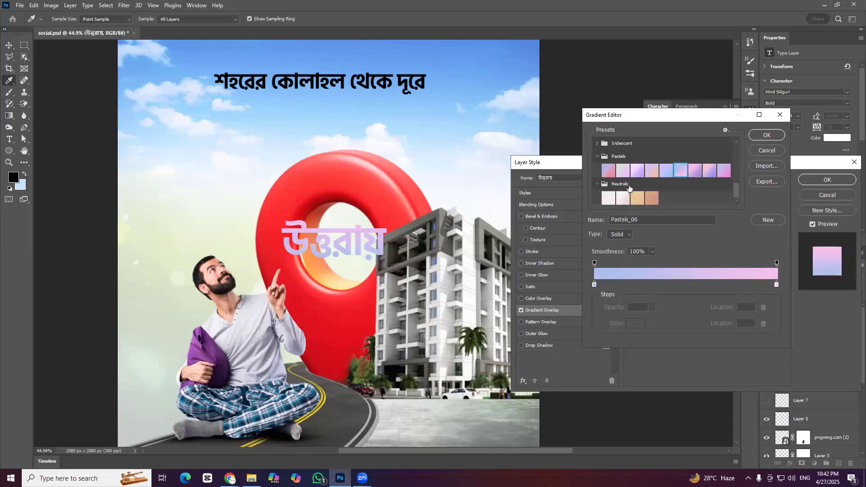
pyautogui.click(646, 194)
pyautogui.scroll(-2, 622, 183)
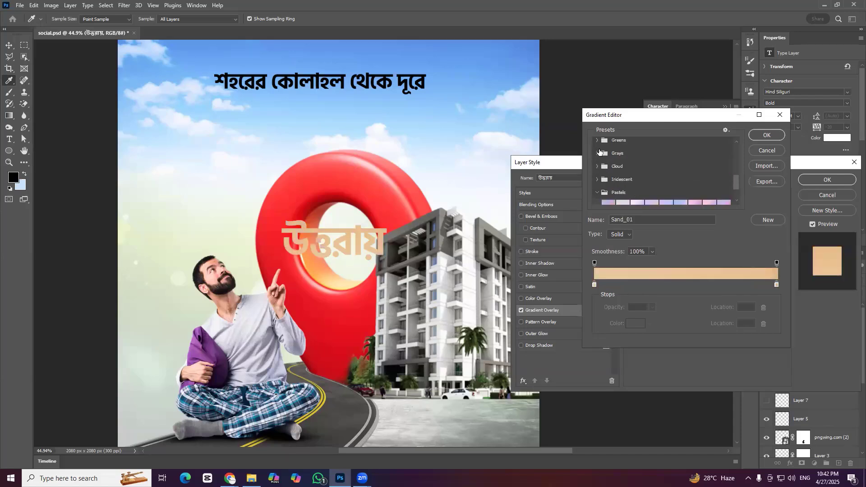
pyautogui.scroll(3, 605, 160)
pyautogui.scroll(-1, 630, 169)
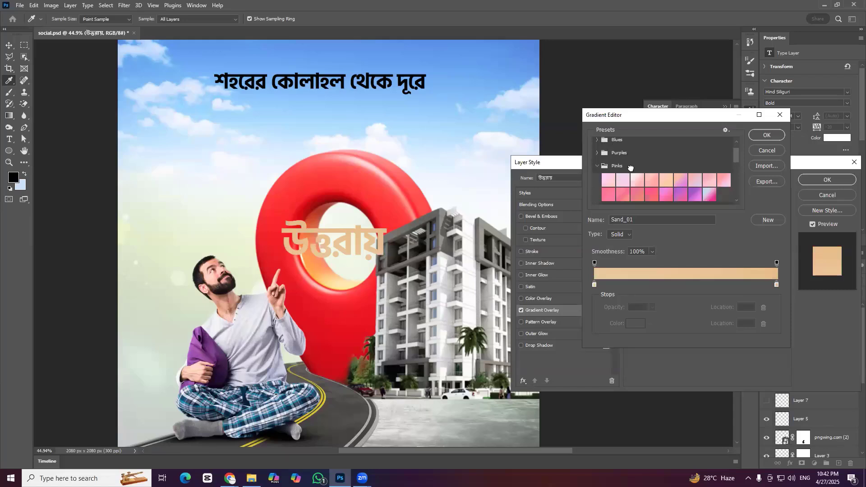
pyautogui.scroll(1, 631, 170)
pyautogui.click(617, 154)
pyautogui.click(652, 182)
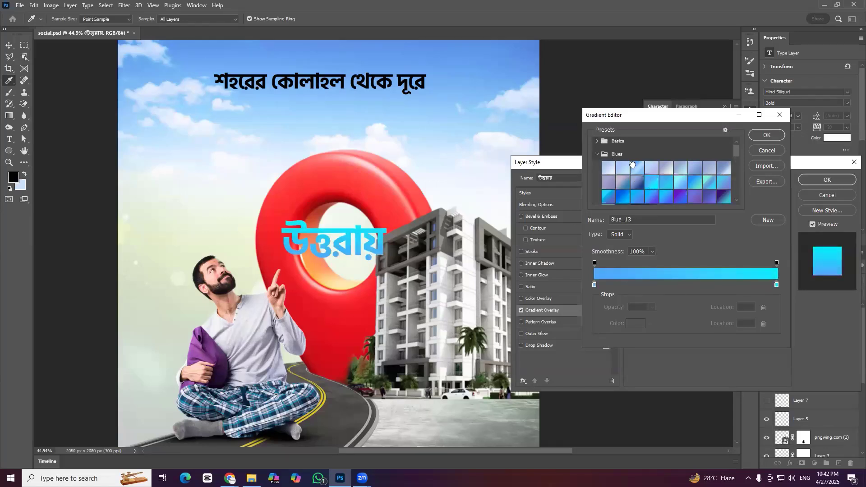
pyautogui.click(637, 168)
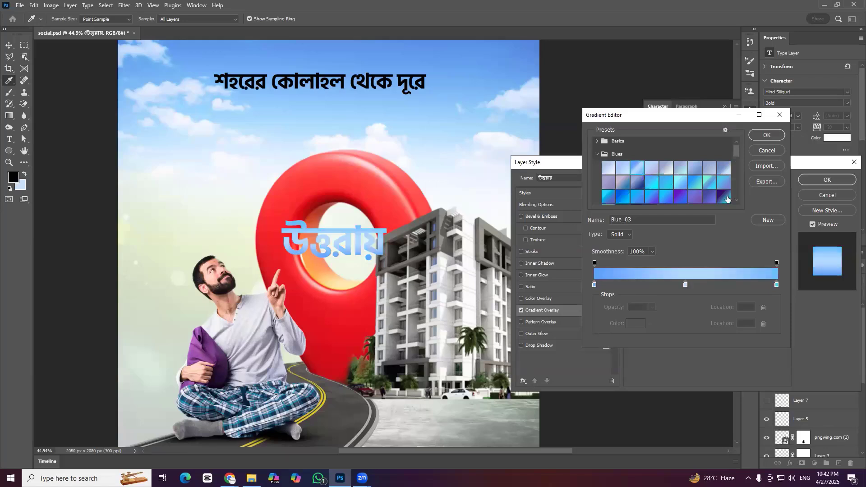
pyautogui.click(620, 199)
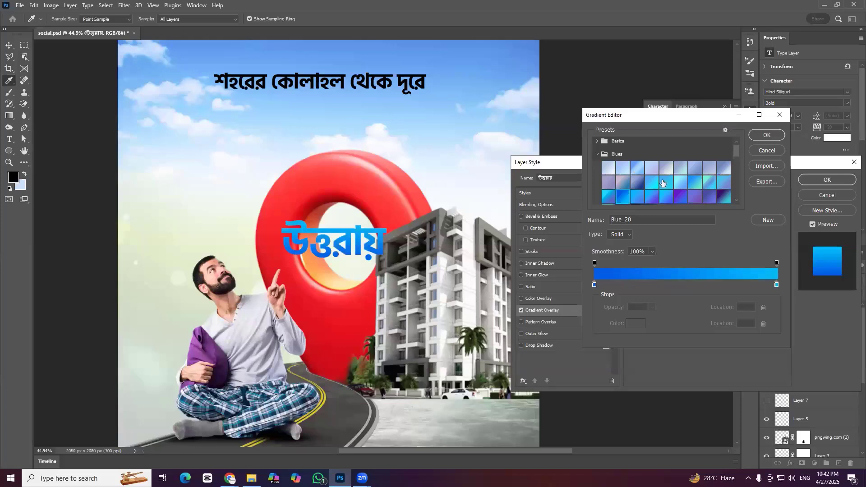
pyautogui.click(759, 135)
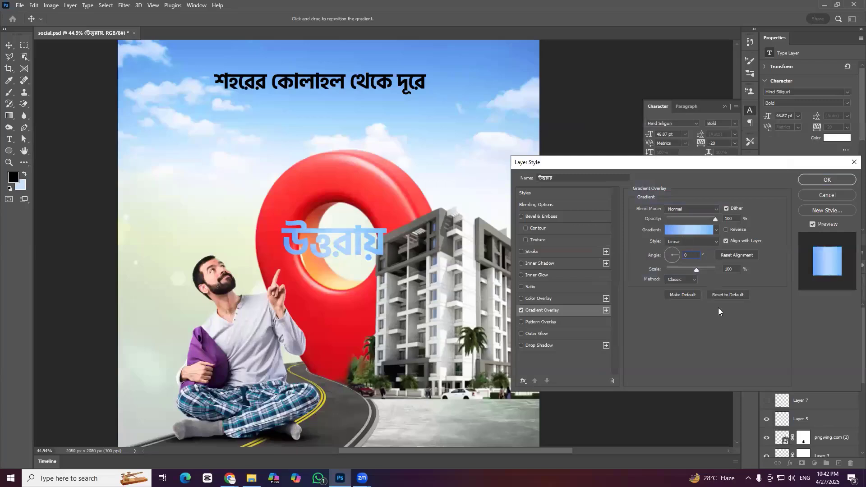
# Try a 7 px outside stroke on the title and colour it black
pyautogui.click(534, 256)
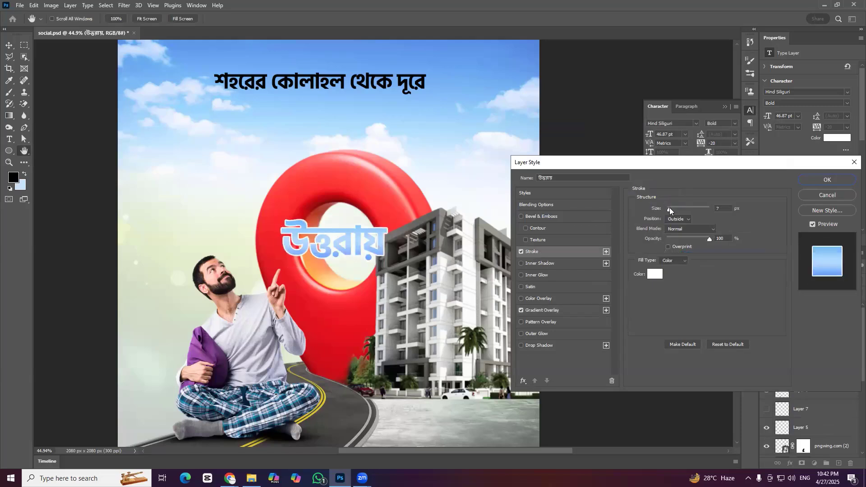
pyautogui.click(656, 274)
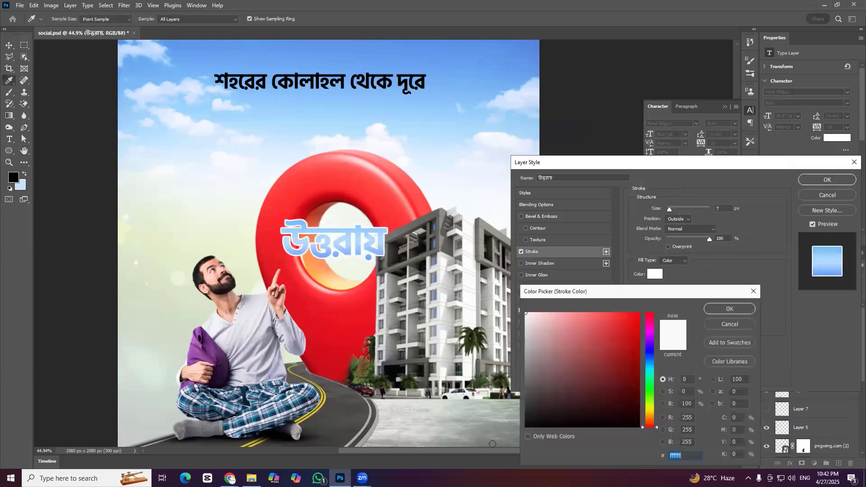
pyautogui.click(526, 427)
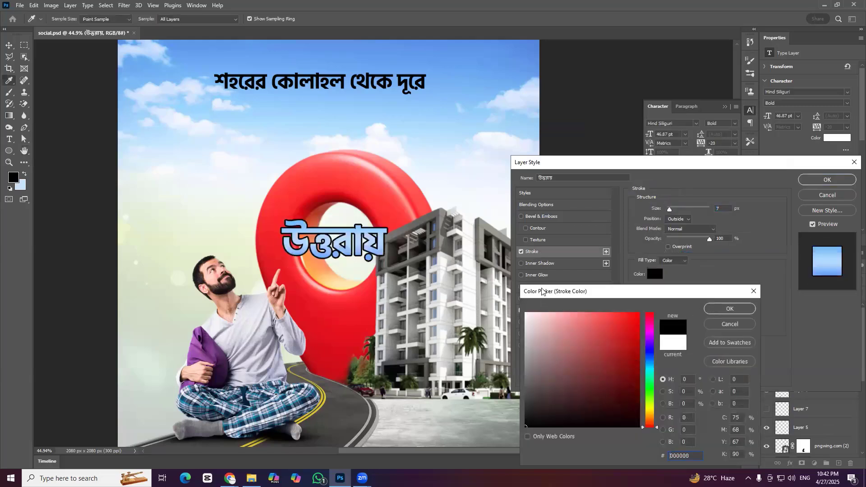
pyautogui.press('Return')
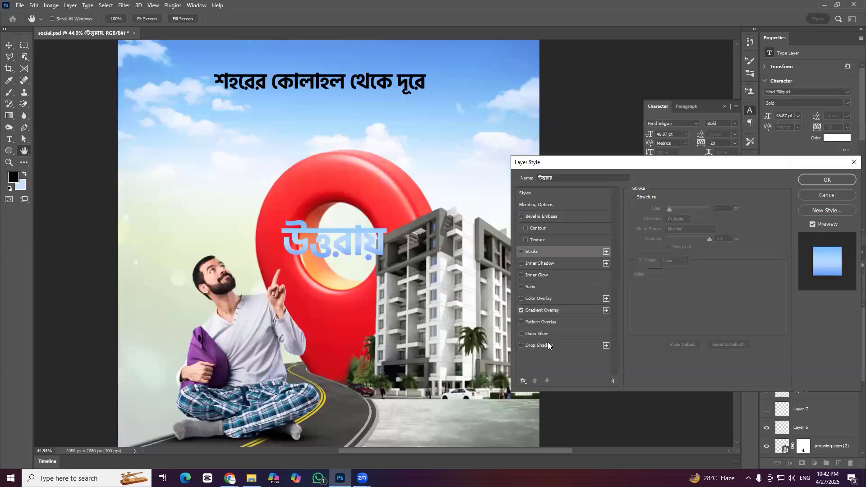
# Try a black Multiply drop shadow at 100% opacity on the title, switch it off and close the layer style
pyautogui.click(539, 345)
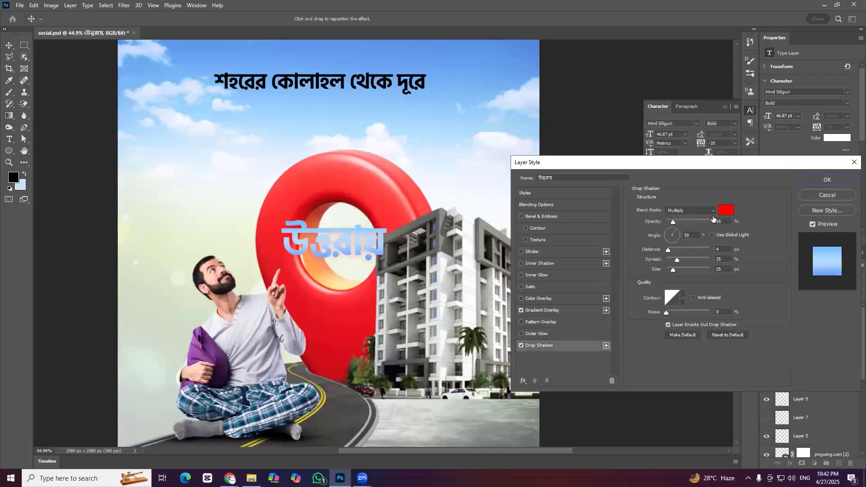
pyautogui.click(704, 210)
pyautogui.click(726, 210)
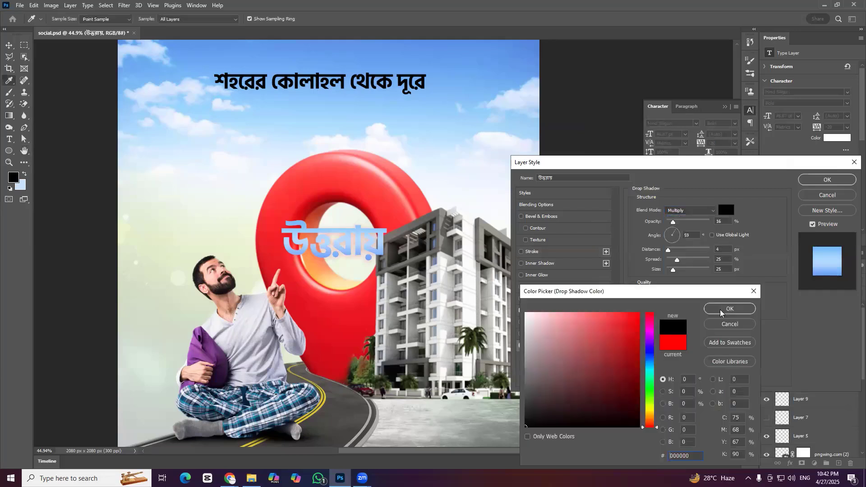
pyautogui.moveTo(672, 224); pyautogui.dragTo(713, 222)
pyautogui.press('Return')
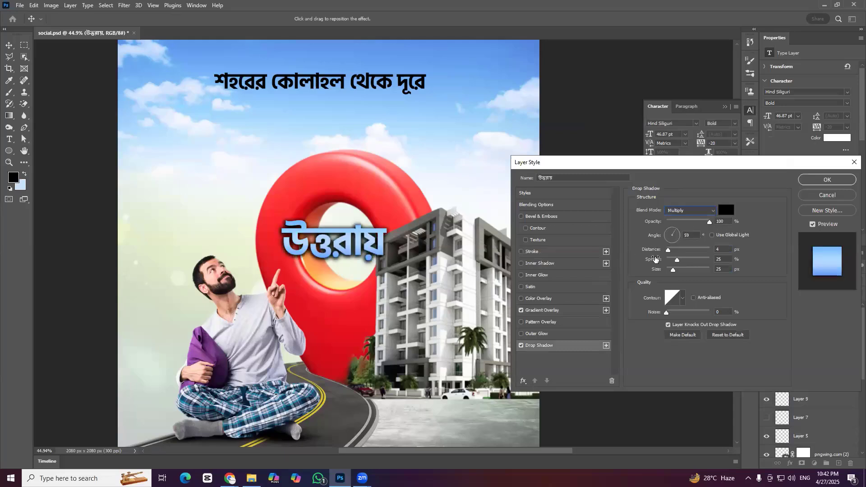
pyautogui.click(522, 346)
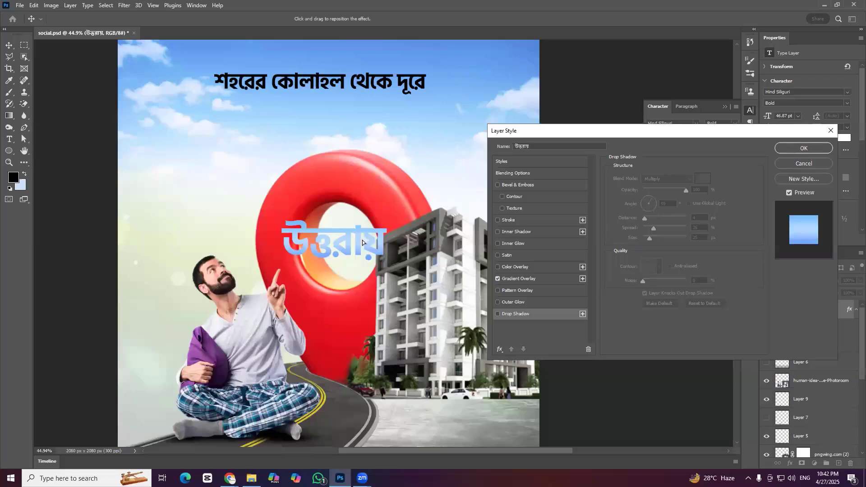
pyautogui.press('Return')
# Move the white উত্তরায় title from the red pin down onto the pavement below the building
pyautogui.moveTo(376, 218)
pyautogui.mouseDown()
pyautogui.moveTo(361, 243)
pyautogui.moveTo(397, 276)
pyautogui.moveTo(386, 271)
pyautogui.moveTo(379, 230)
pyautogui.mouseUp()
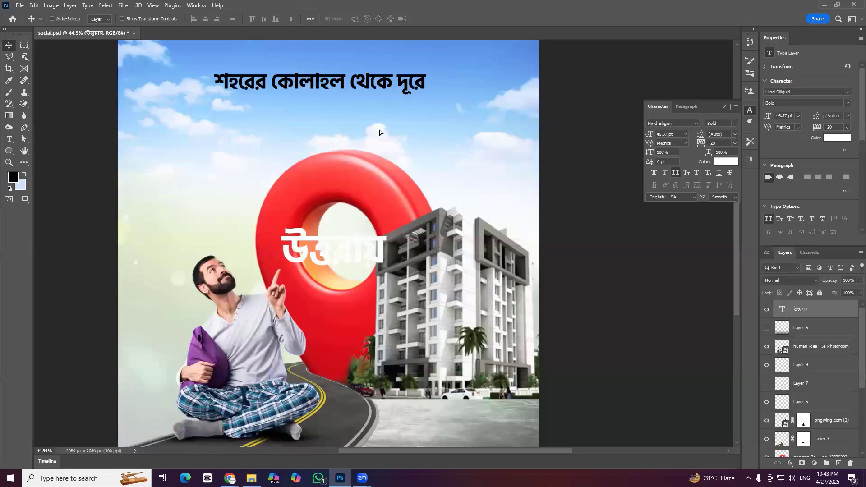
pyautogui.moveTo(379, 133); pyautogui.dragTo(380, 107)
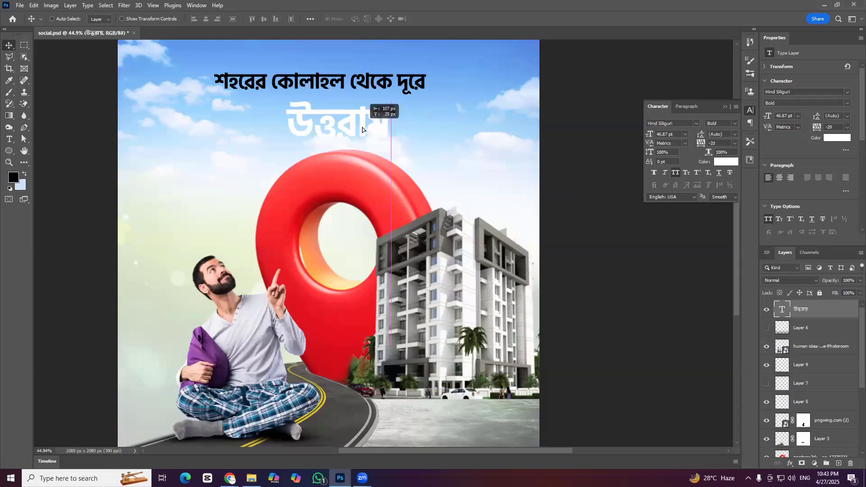
pyautogui.moveTo(274, 168); pyautogui.dragTo(361, 313)
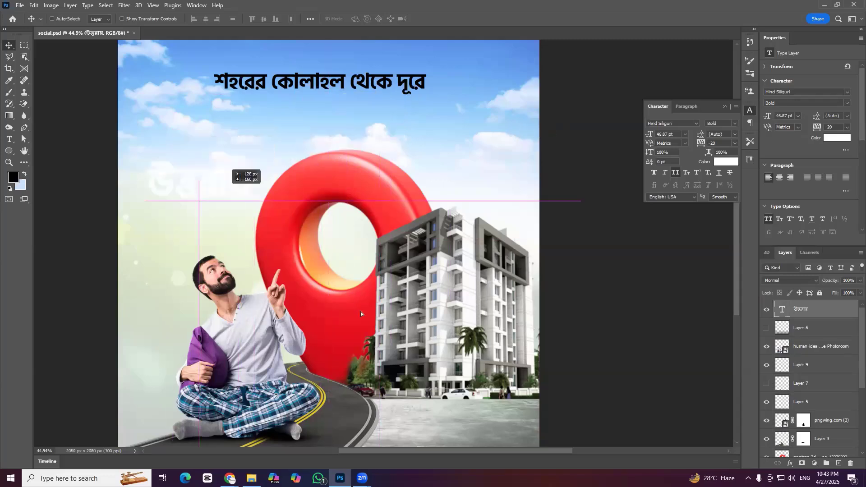
pyautogui.moveTo(472, 432); pyautogui.dragTo(472, 432)
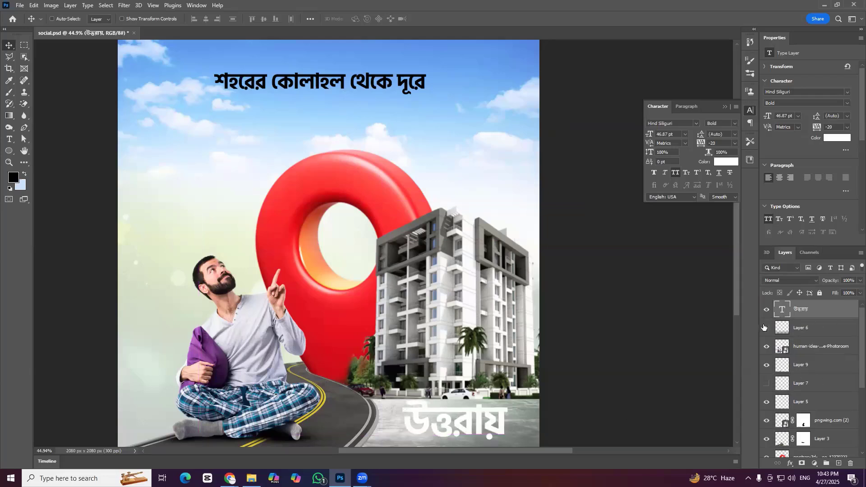
# Toggle Layer 6 to check its dark shading over the lower canvas, and delete that layer
pyautogui.click(767, 328)
pyautogui.click(767, 327)
pyautogui.click(812, 328)
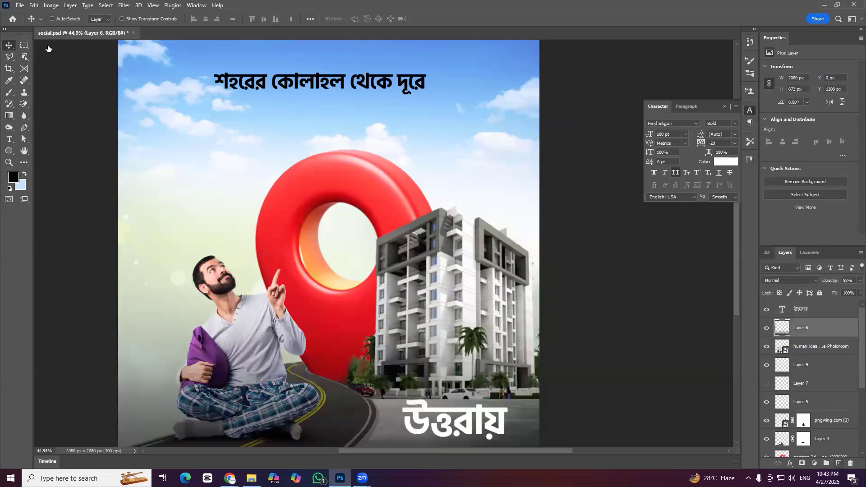
pyautogui.press('Delete')
# On a new layer beneath the title, draw a black-to-transparent gradient fading up from the canvas's bottom edge, and set its fill to 84%
pyautogui.hotkey('ctrl', 'alt', 'shift', 'n')
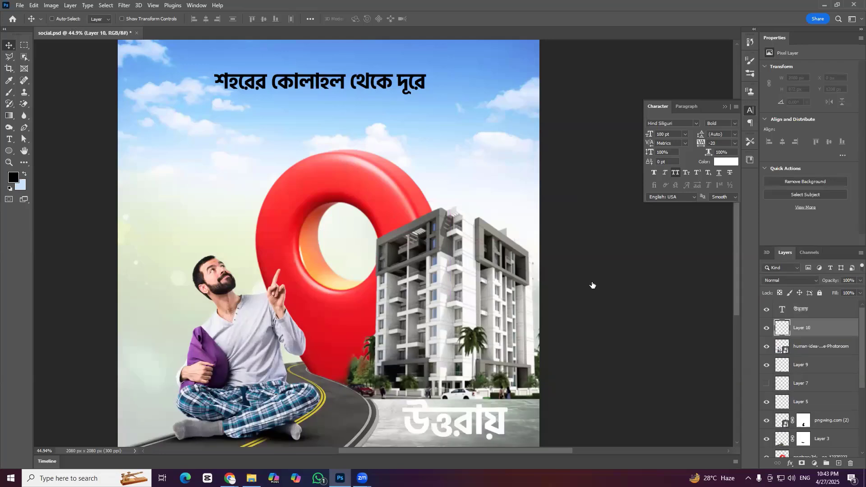
pyautogui.press('g')
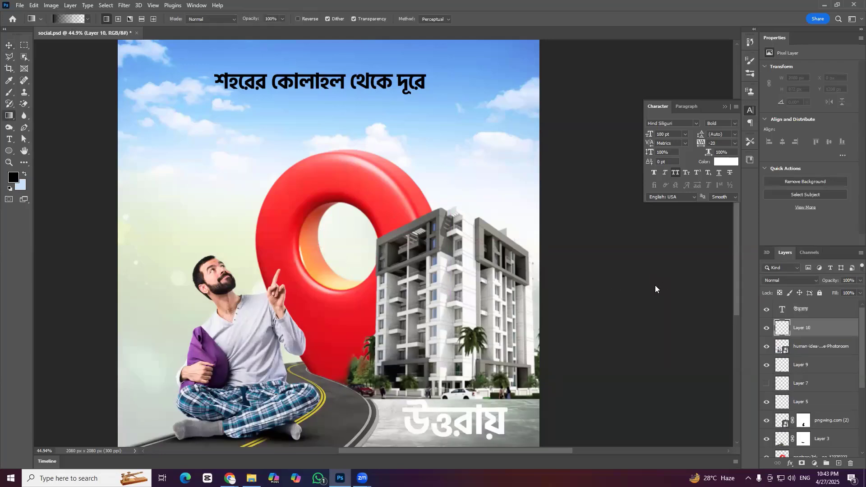
pyautogui.press('Return')
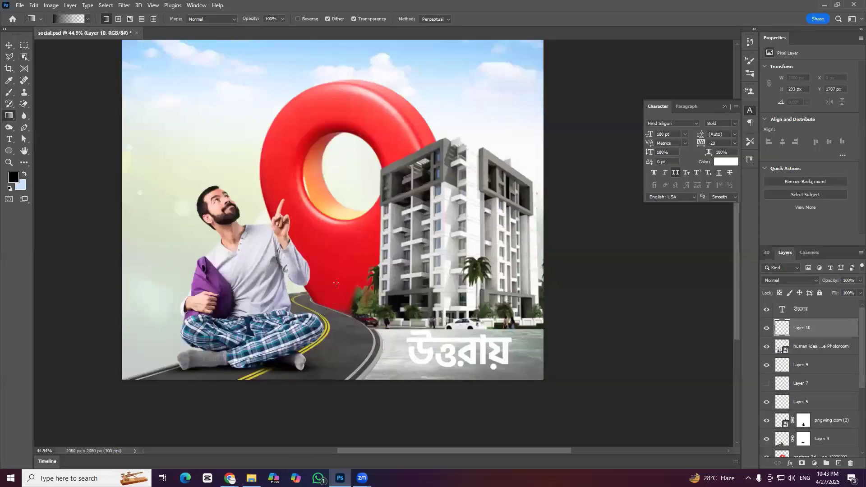
pyautogui.moveTo(336, 320); pyautogui.dragTo(335, 389)
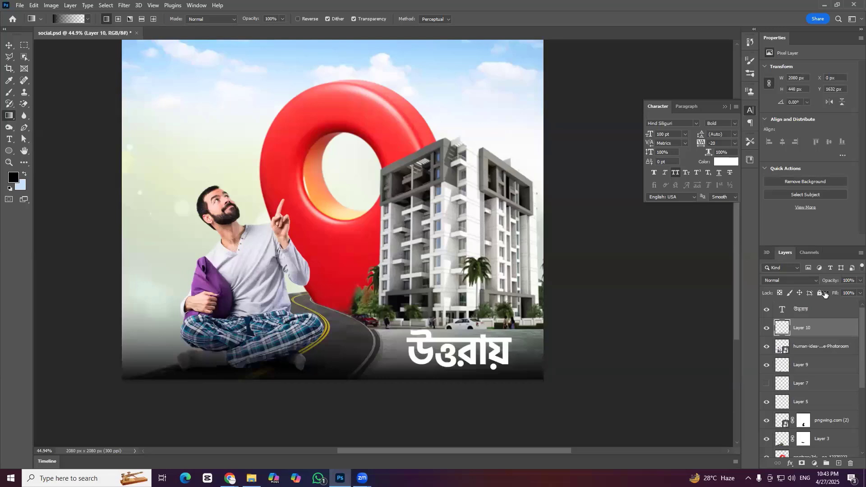
pyautogui.moveTo(825, 294); pyautogui.dragTo(823, 349)
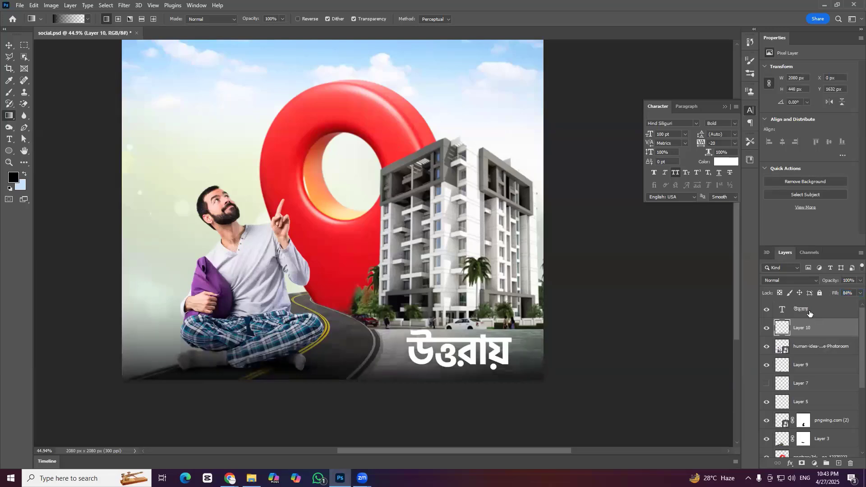
# Add a Gradient Overlay to the উত্তরায় title and try the Oranges presets, choosing the yellow-to-red Orange_05
pyautogui.click(821, 309)
pyautogui.press('v')
pyautogui.rightClick(822, 310)
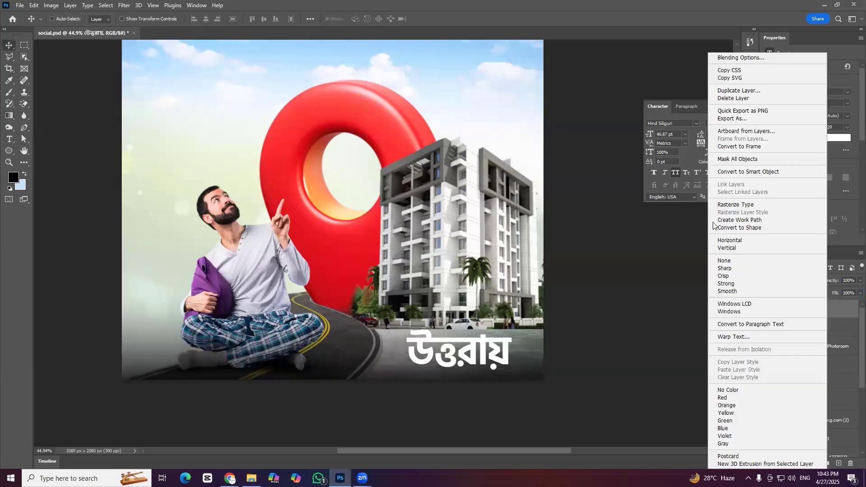
pyautogui.click(674, 252)
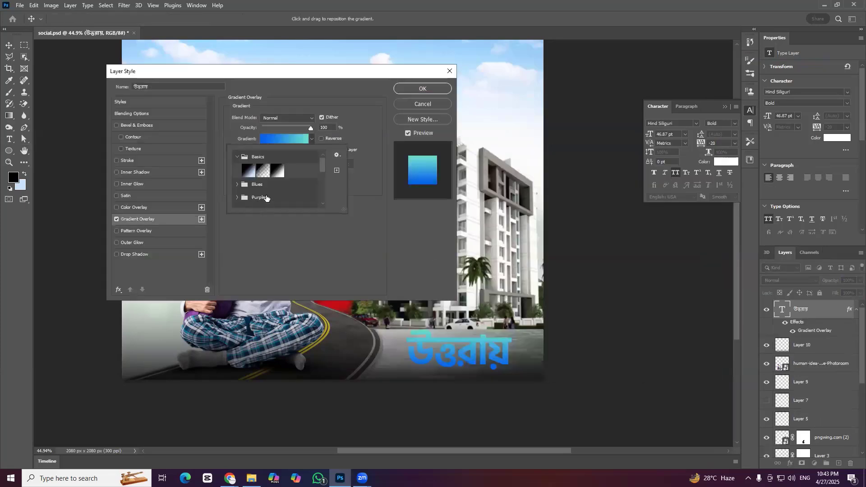
pyautogui.scroll(-3, 244, 185)
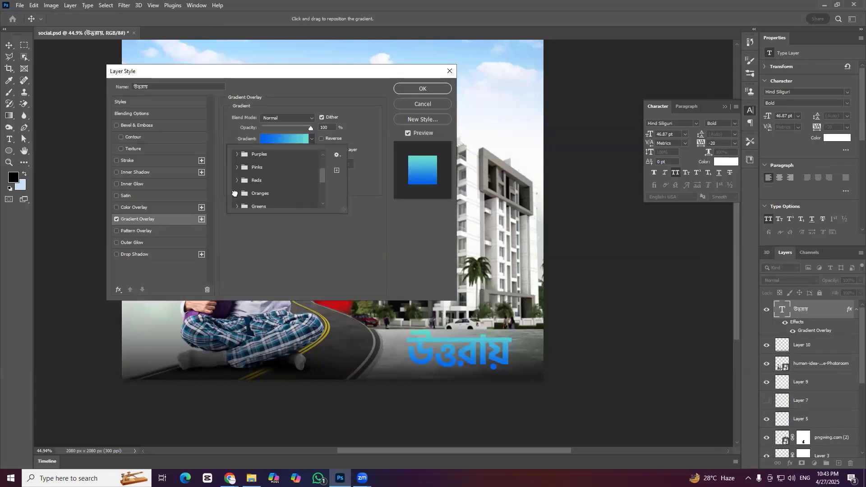
pyautogui.click(273, 193)
pyautogui.click(278, 192)
pyautogui.click(264, 192)
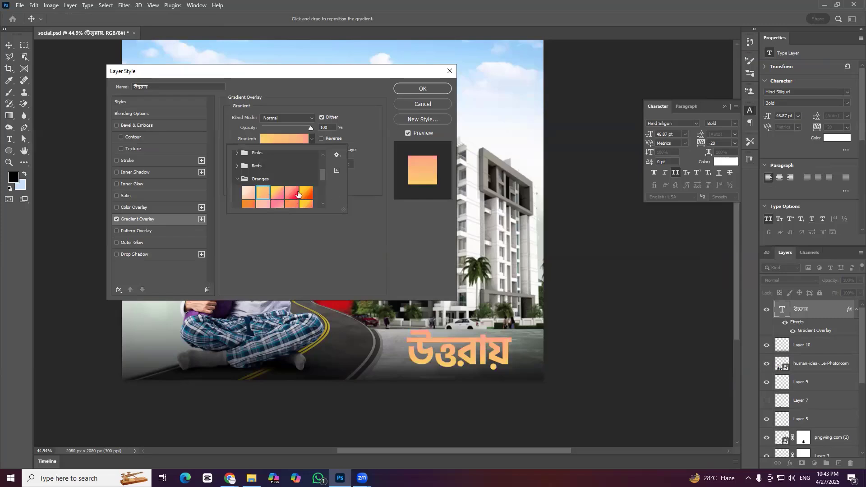
pyautogui.click(276, 204)
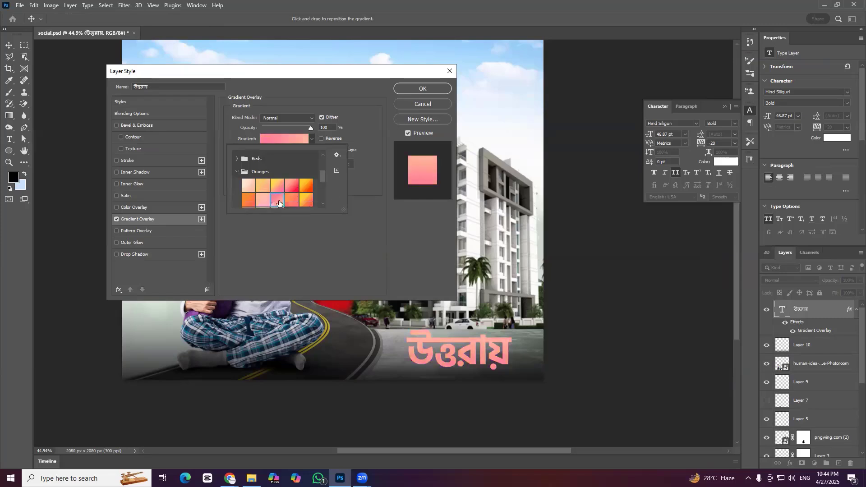
pyautogui.hotkey('ctrl', 'z')
pyautogui.click(305, 191)
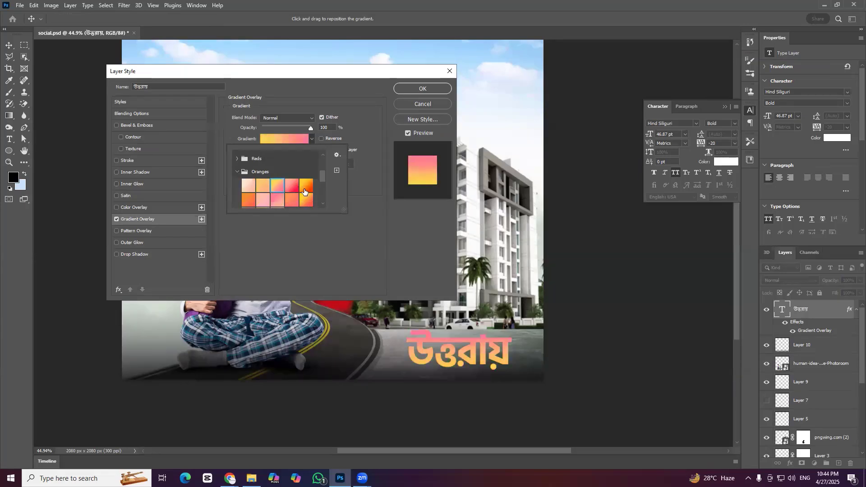
pyautogui.click(358, 149)
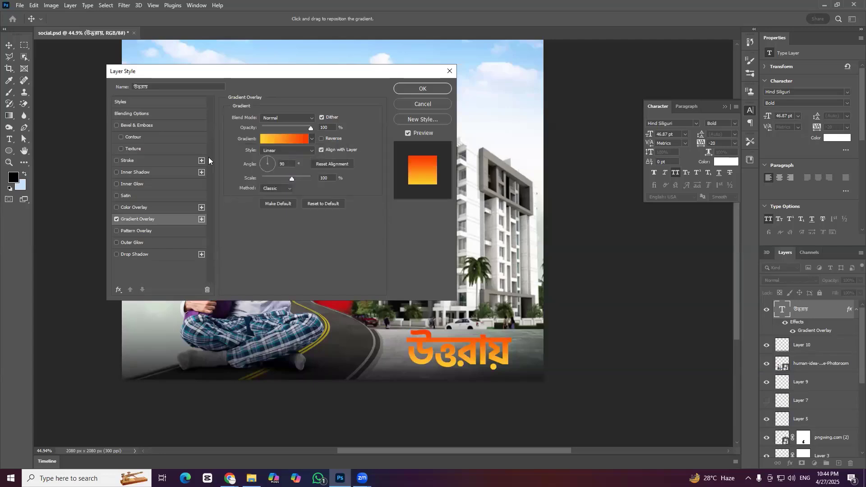
# Set the title gradient's angle to 0°, recolour its red end stop to yellow #fff04d and apply the layer style
pyautogui.click(274, 164)
pyautogui.click(283, 139)
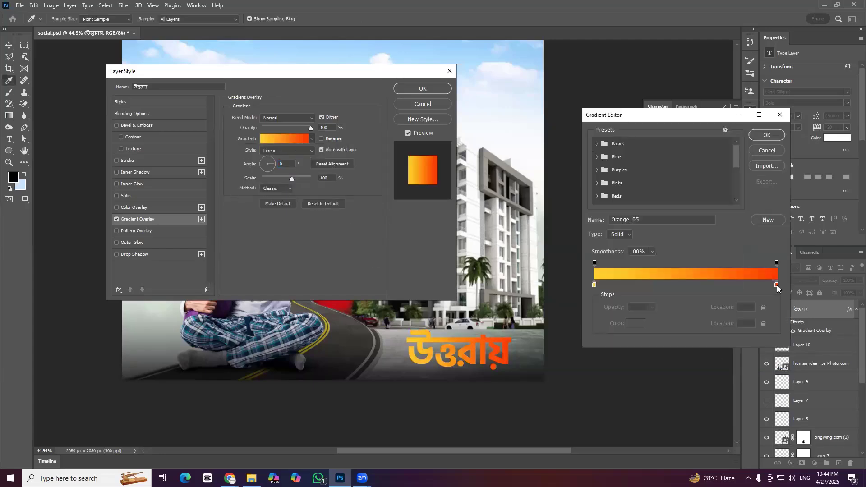
pyautogui.doubleClick(776, 285)
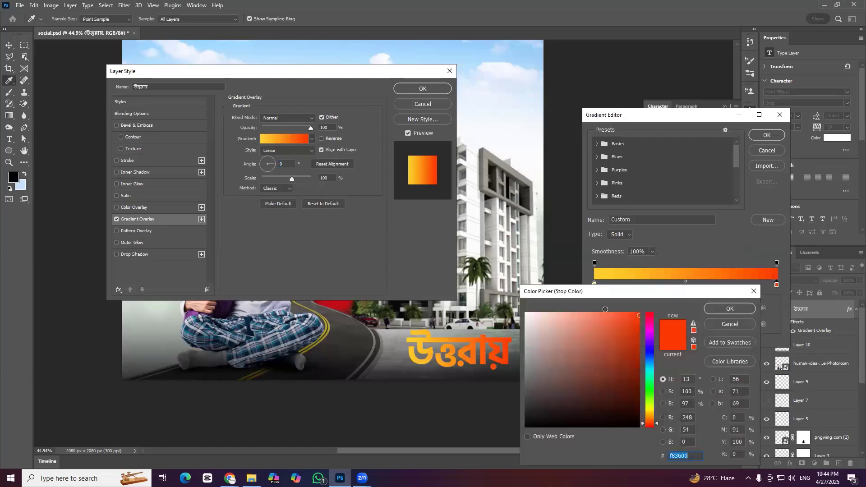
pyautogui.write('ff744d')
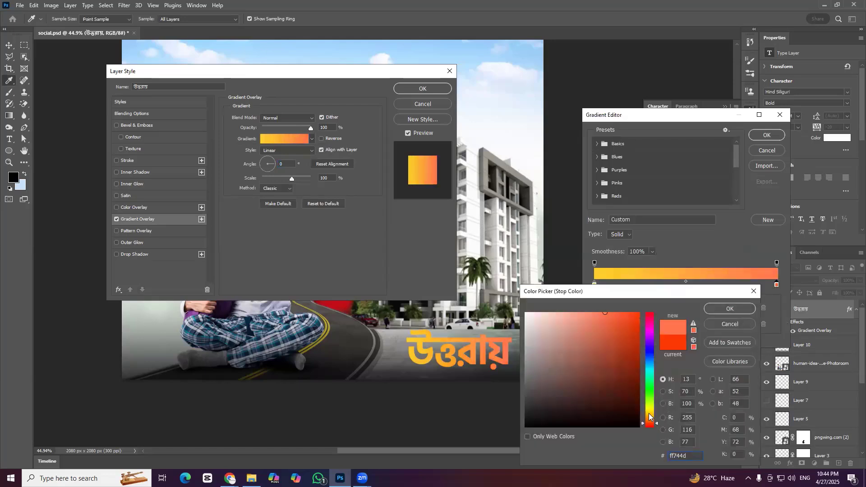
pyautogui.moveTo(649, 416); pyautogui.dragTo(646, 407)
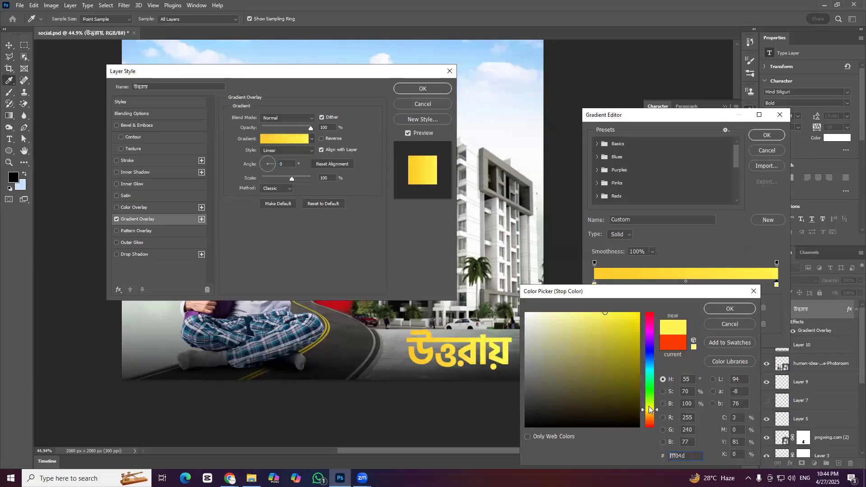
pyautogui.click(731, 309)
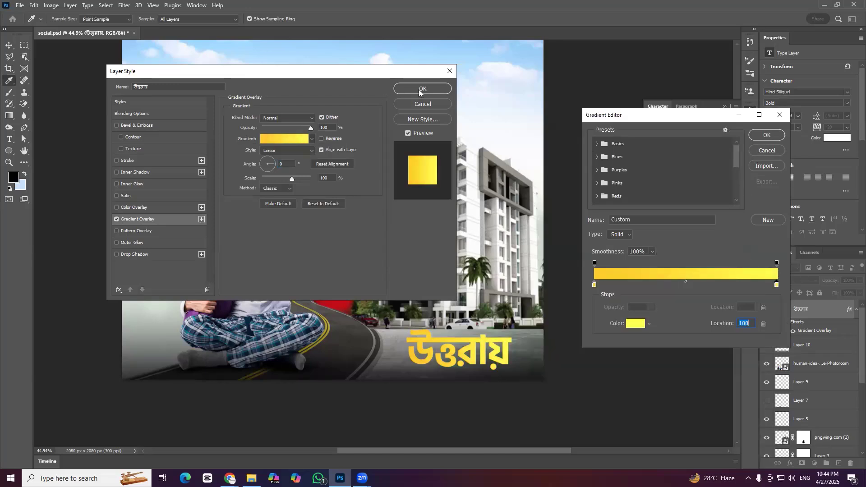
pyautogui.press('Return')
pyautogui.press('Return')
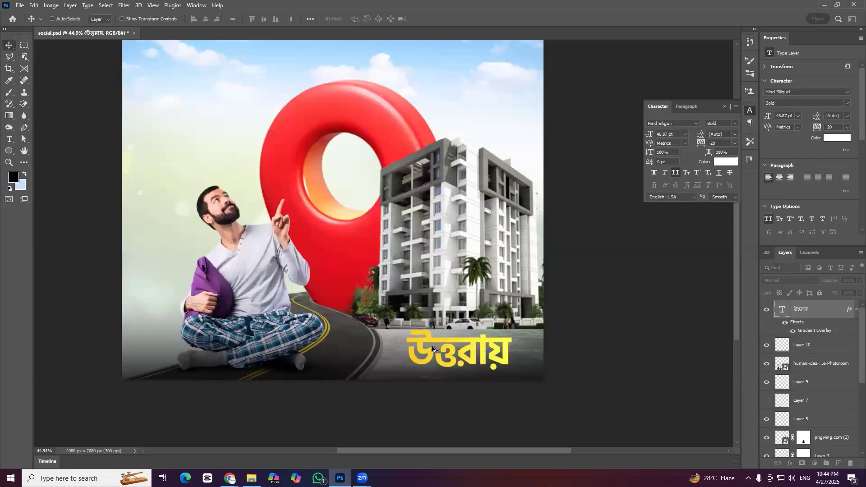
# Try the উত্তরায় title in solid red #f9272c with its gradient overlay hidden
pyautogui.scroll(-3, 453, 388)
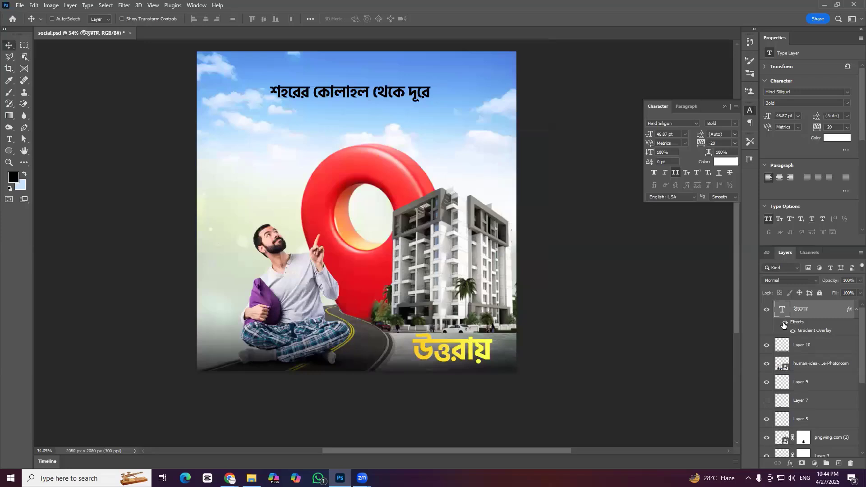
pyautogui.moveTo(590, 278); pyautogui.dragTo(582, 319)
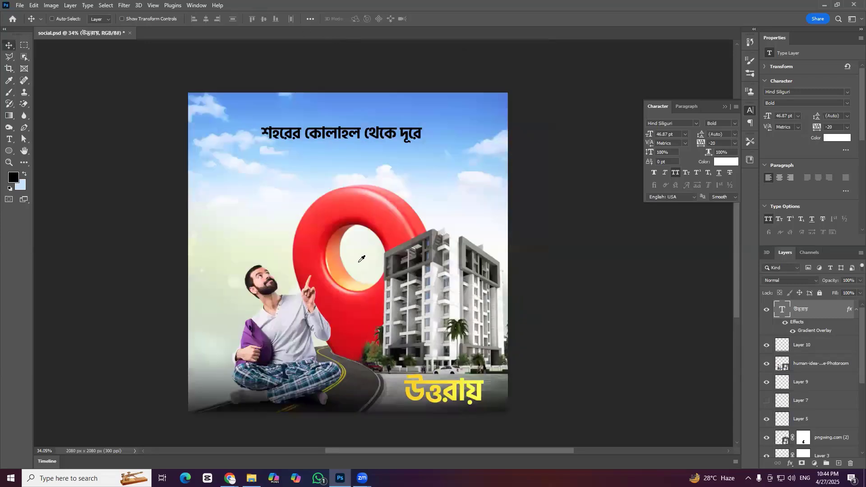
pyautogui.hotkey('ctrl', 'z')
pyautogui.hotkey('ctrl', 'z')
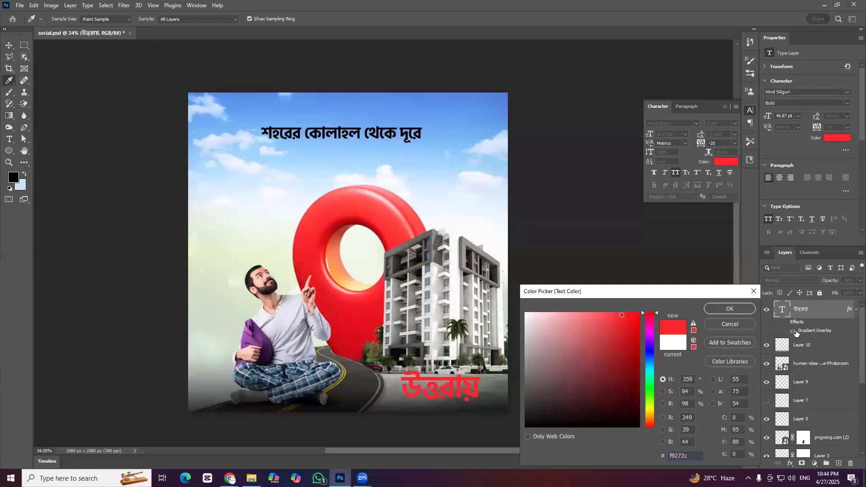
pyautogui.press('Return')
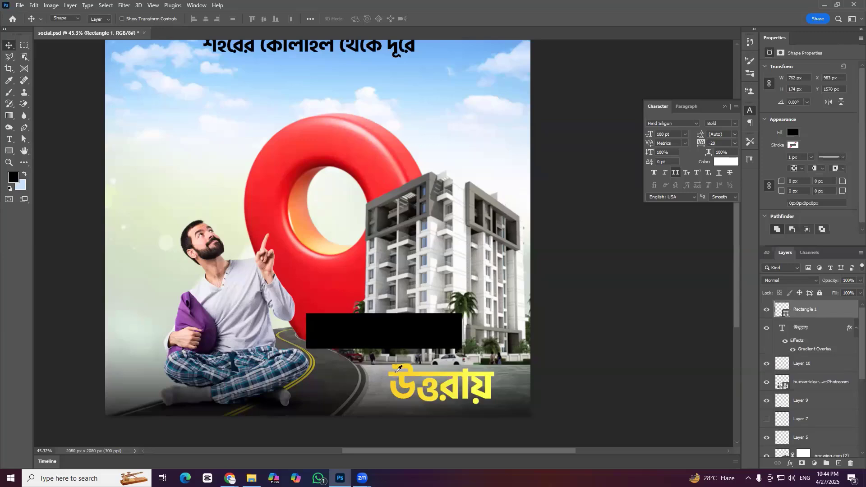
# Fill the black rectangle above the title with a golden yellow sampled from the lettering and darkened slightly
pyautogui.press('u')
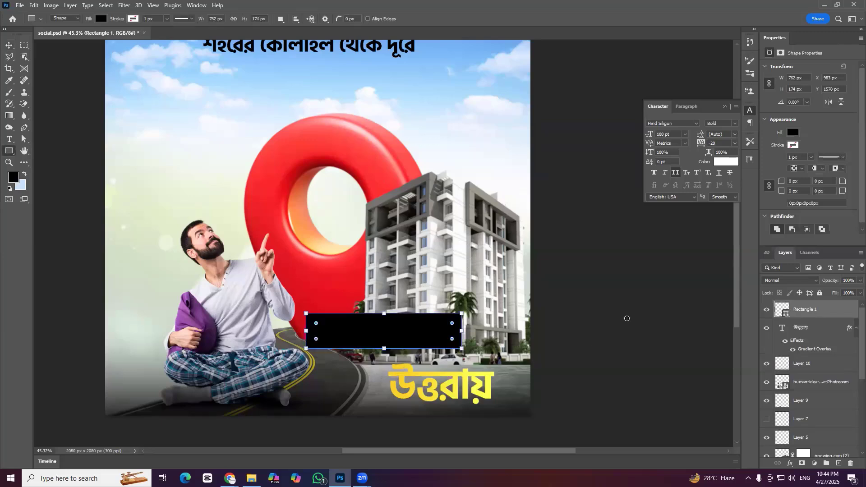
pyautogui.doubleClick(783, 309)
pyautogui.click(482, 398)
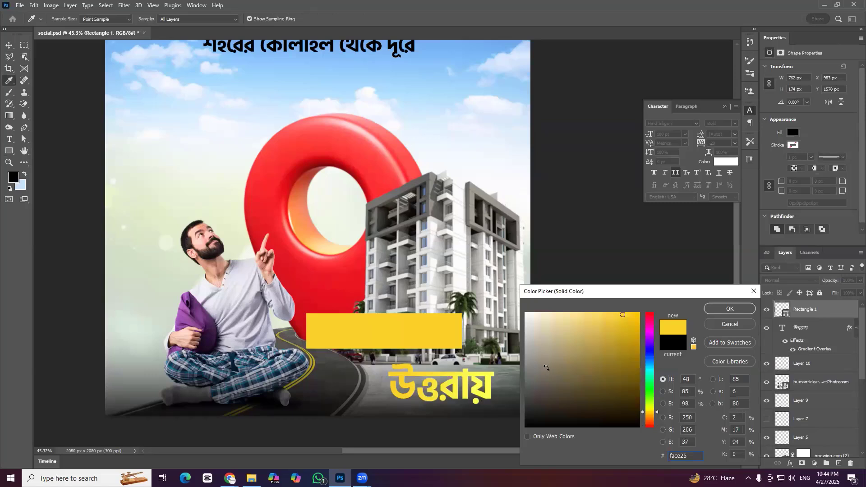
pyautogui.click(626, 321)
pyautogui.click(730, 309)
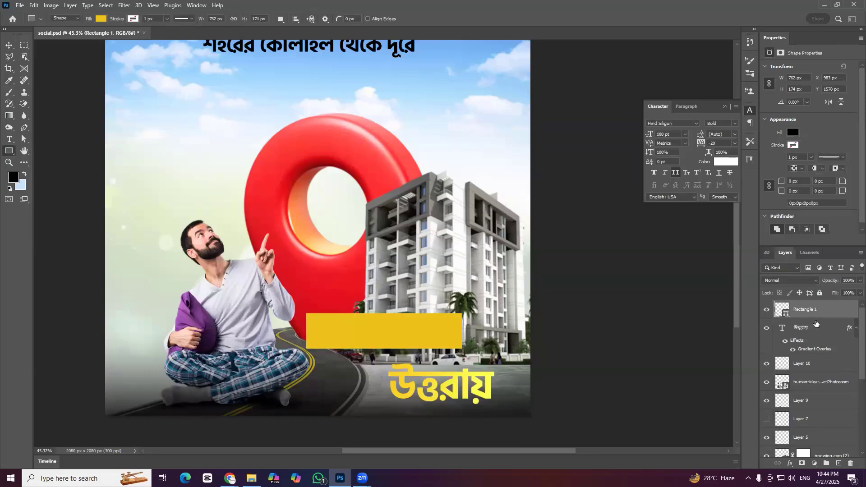
# Place the yellow rectangle at a tilt across the lower half of the title and clip it to the title layer
pyautogui.press('v')
pyautogui.moveTo(361, 331); pyautogui.dragTo(435, 389)
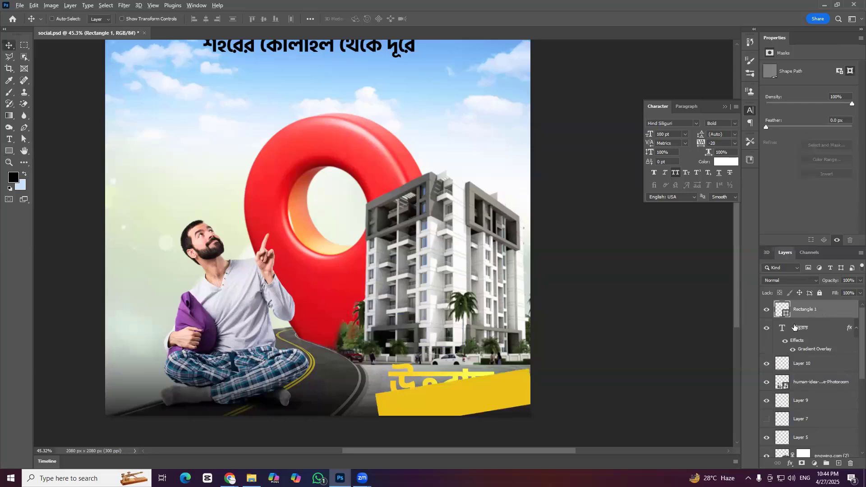
pyautogui.keyDown('alt'); pyautogui.click(795, 320); pyautogui.keyUp('alt')
pyautogui.press('v')
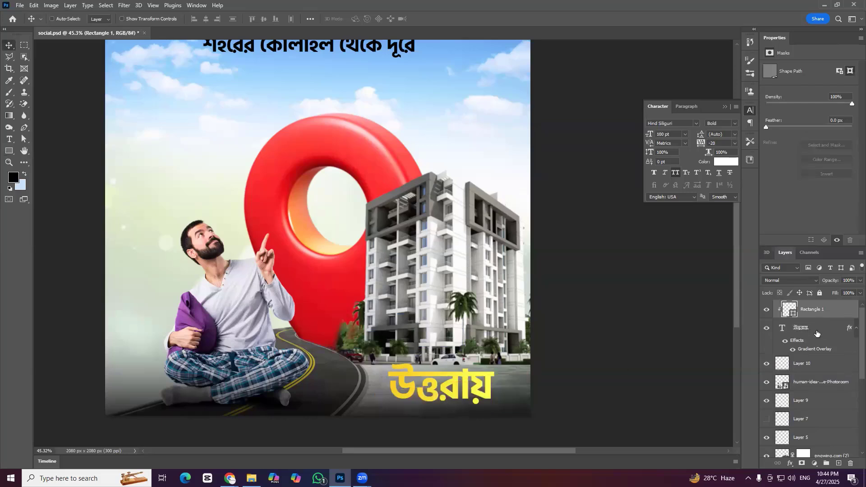
pyautogui.scroll(3, 739, 225)
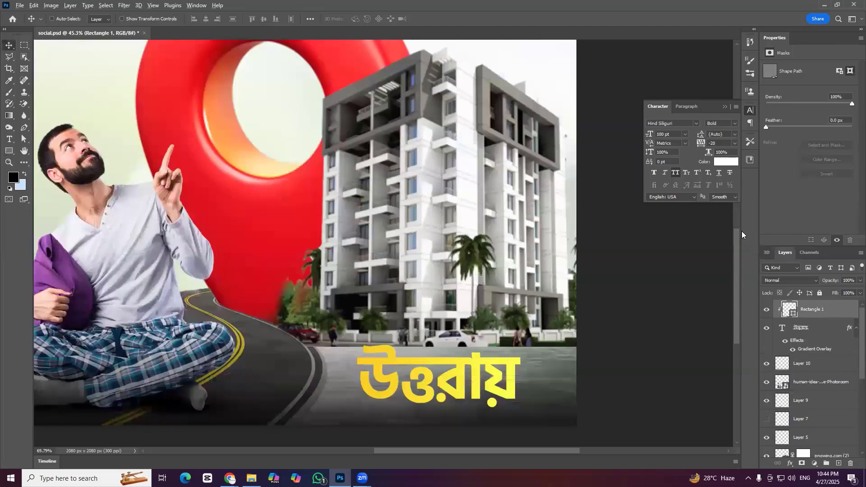
pyautogui.scroll(3, 700, 372)
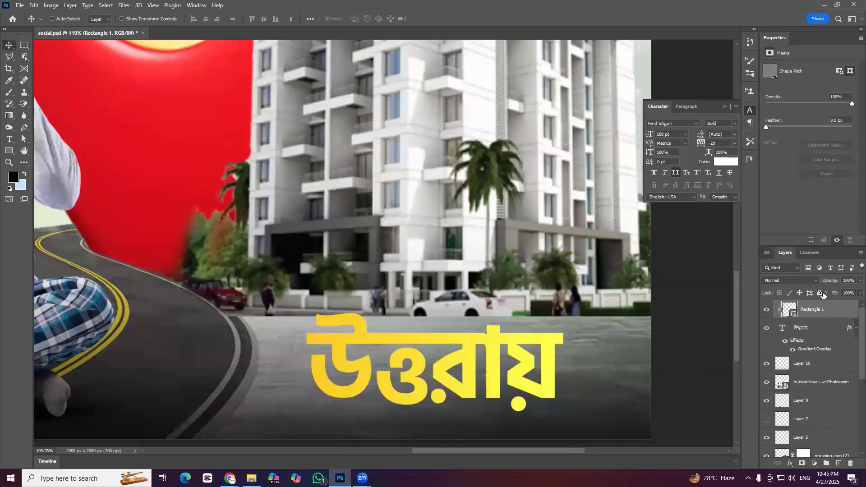
# Rasterize the title with its gradient, and give the clipped rectangle 74% fill and a layer mask for brushing out part of its shading
pyautogui.hotkey('ctrl', 'shift', 'z')
pyautogui.click(803, 463)
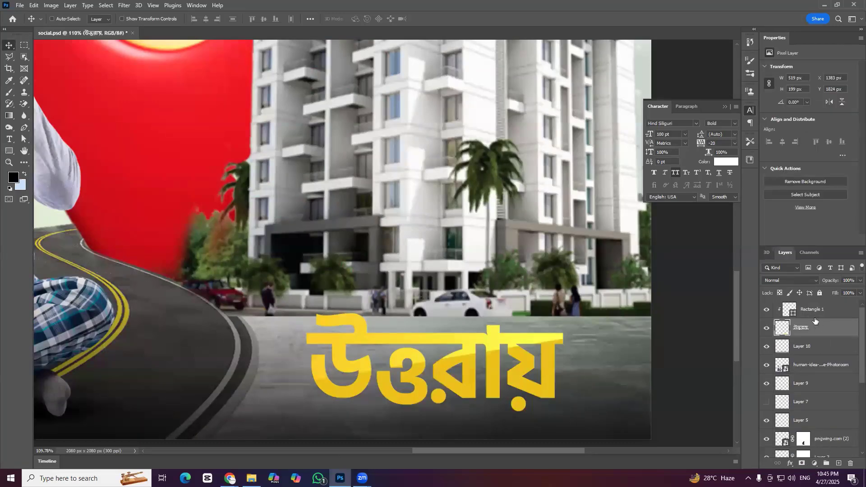
pyautogui.press('b')
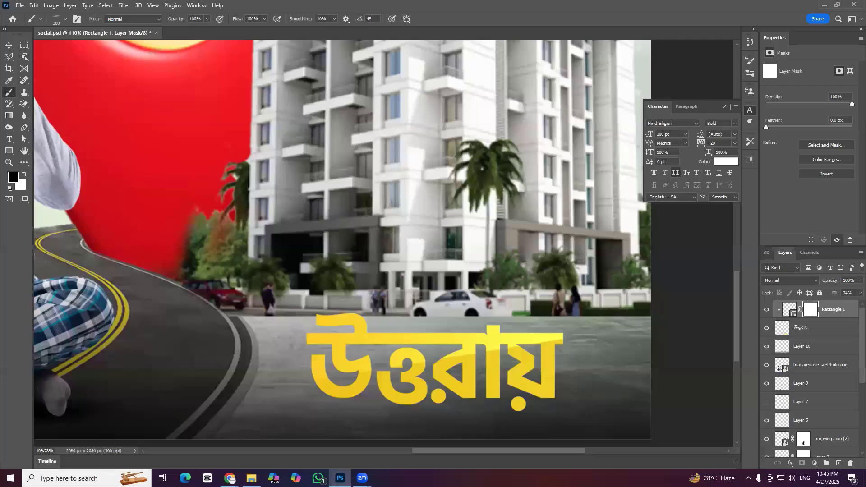
pyautogui.rightClick(445, 270)
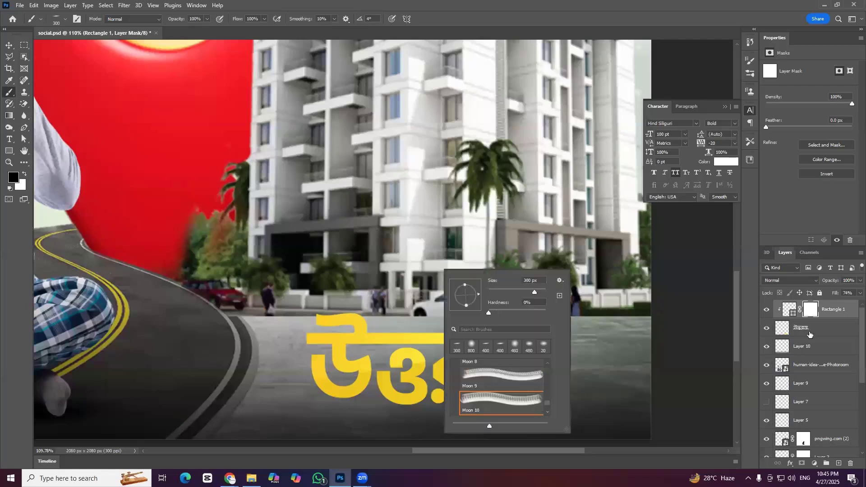
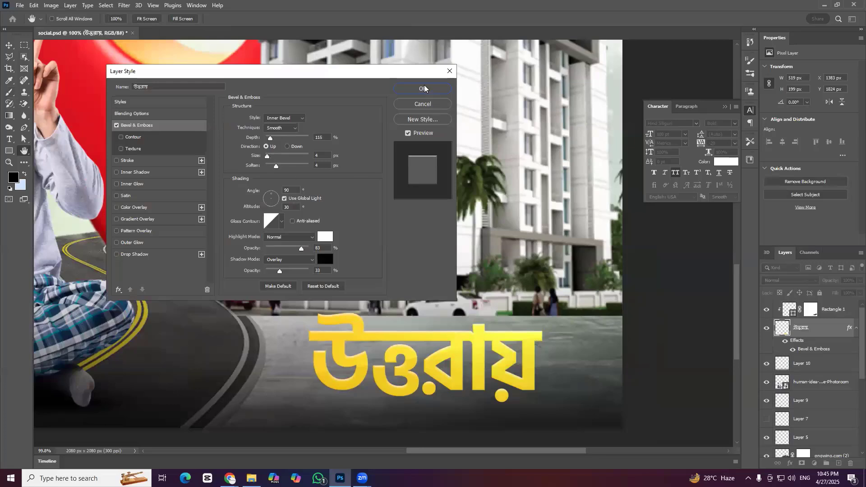
# Apply a smooth Inner Bevel to the title with 115% depth, 4 px size, 4 px soften, white Normal highlight and black Overlay shadow
pyautogui.press('Tab')
pyautogui.write('3')
pyautogui.press('Return')
pyautogui.press('b')
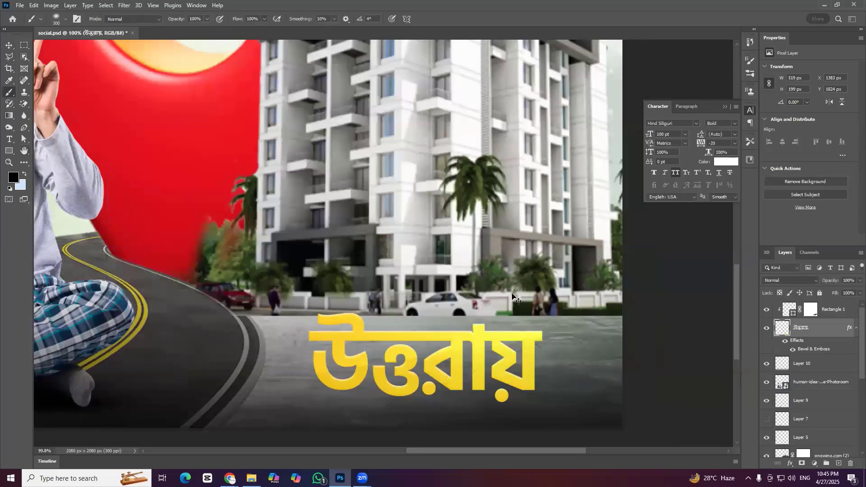
pyautogui.scroll(-3, 381, 154)
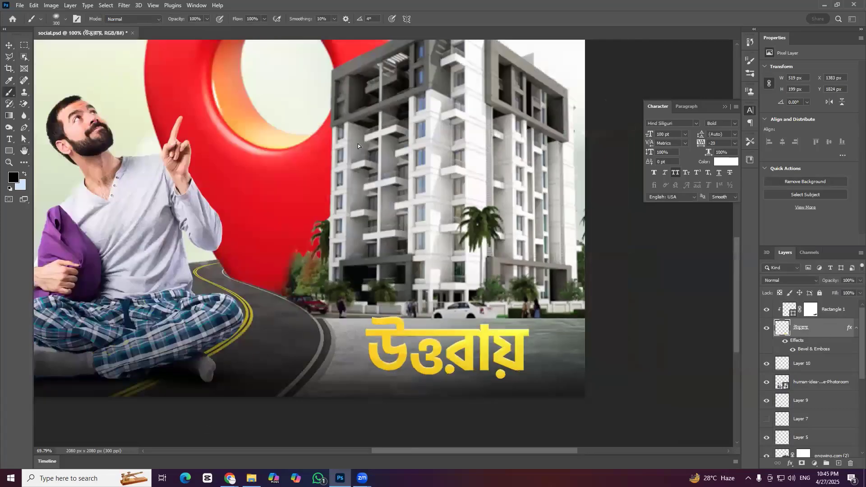
pyautogui.press('v')
pyautogui.scroll(-4, 297, 183)
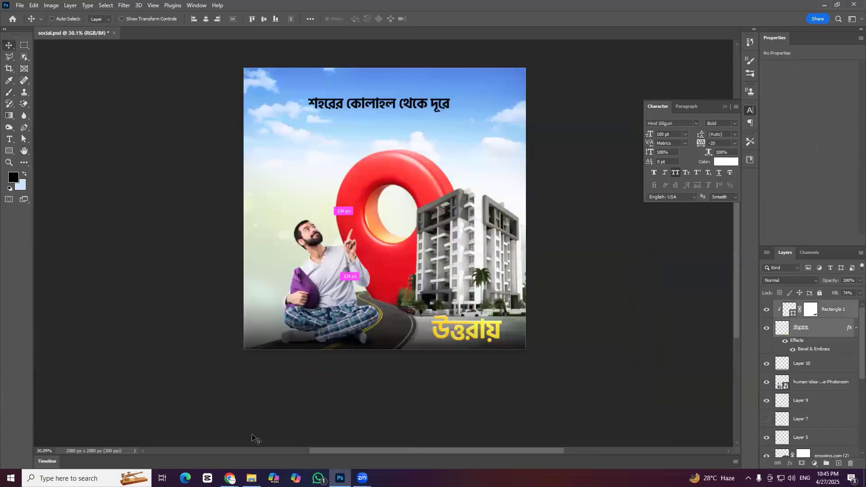
pyautogui.moveTo(458, 299); pyautogui.dragTo(170, 62)
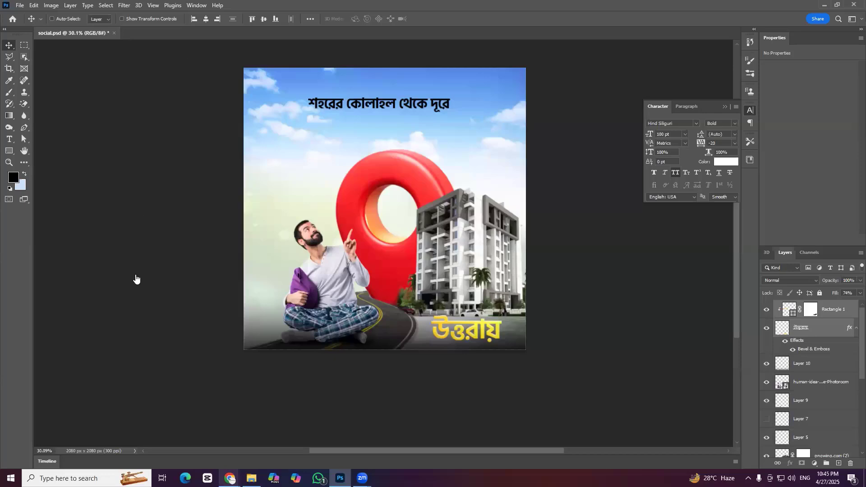
# Switch to Chrome and search Google Images for "green leaf png"
pyautogui.hotkey('alt', 'Tab')
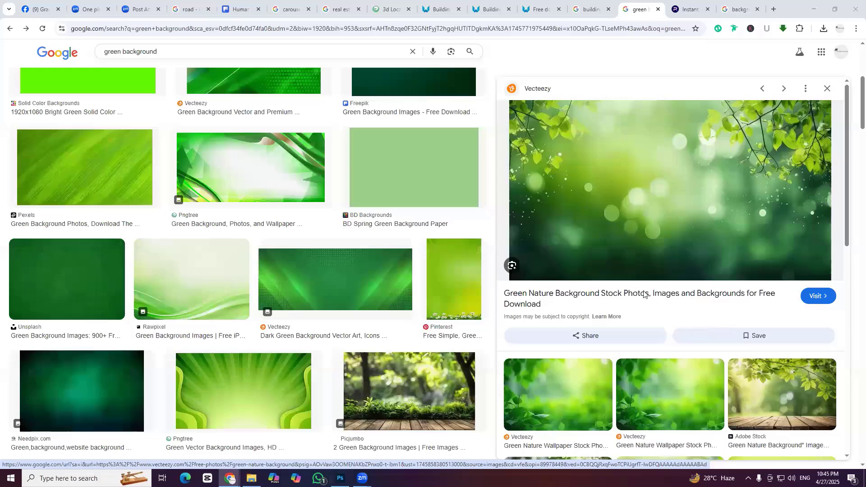
pyautogui.doubleClick(142, 51)
pyautogui.write('le')
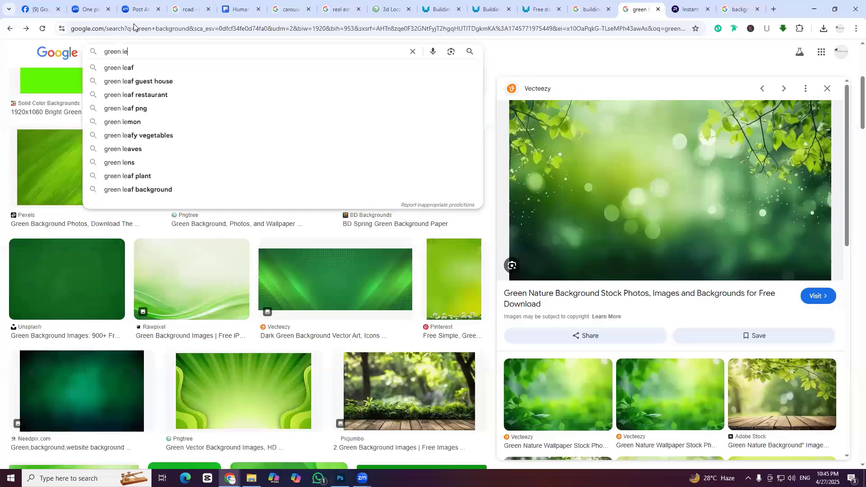
pyautogui.click(126, 109)
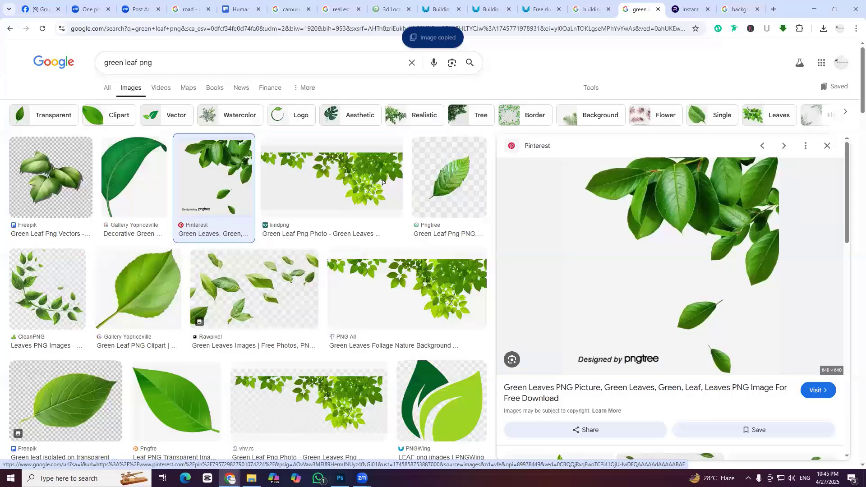
# Switch to Photoshop, paste the copied leaf branch image into the design and flip it horizontally
pyautogui.hotkey('alt', 'Tab')
pyautogui.hotkey('ctrl', 'v')
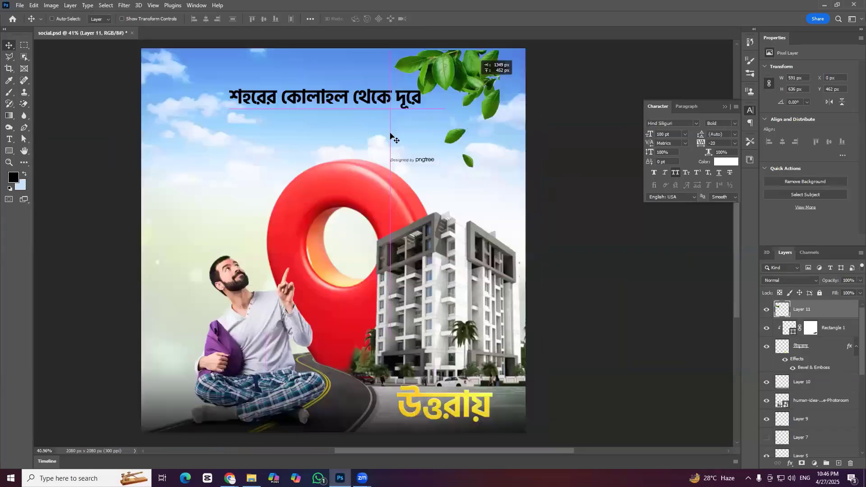
pyautogui.moveTo(391, 137); pyautogui.dragTo(384, 287)
pyautogui.hotkey('ctrl', 't')
pyautogui.rightClick(384, 312)
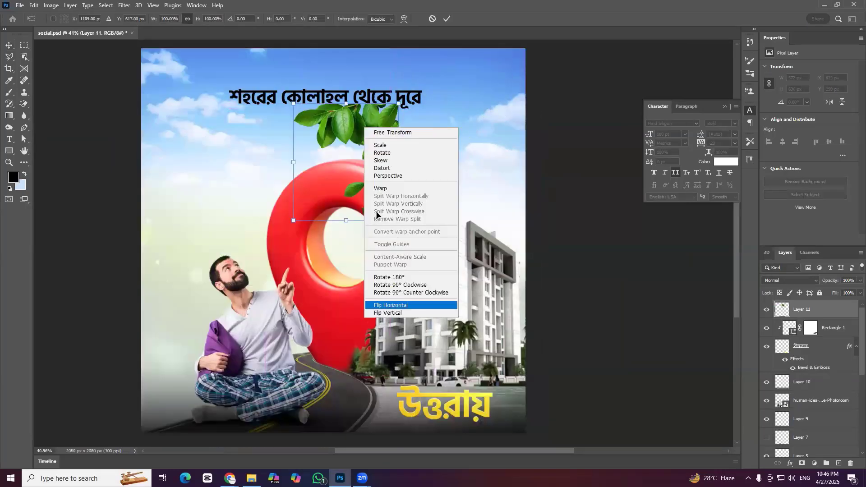
pyautogui.click(386, 312)
pyautogui.hotkey('ctrl', 'z')
pyautogui.rightClick(350, 137)
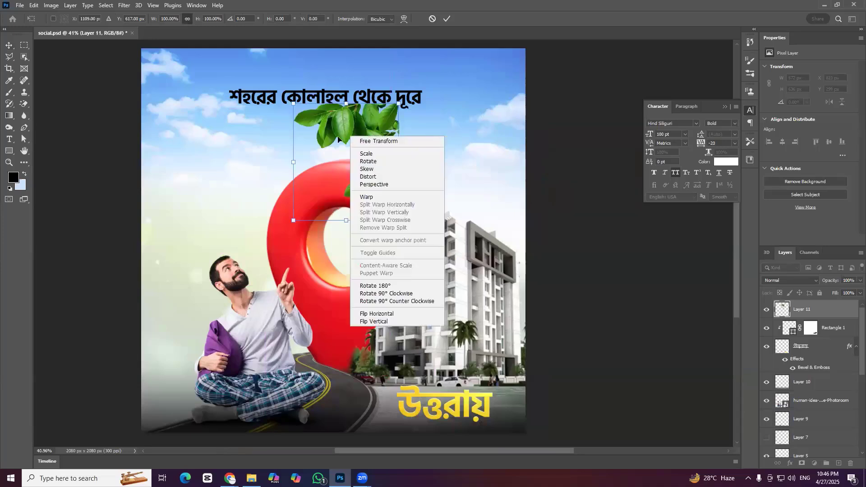
pyautogui.click(376, 314)
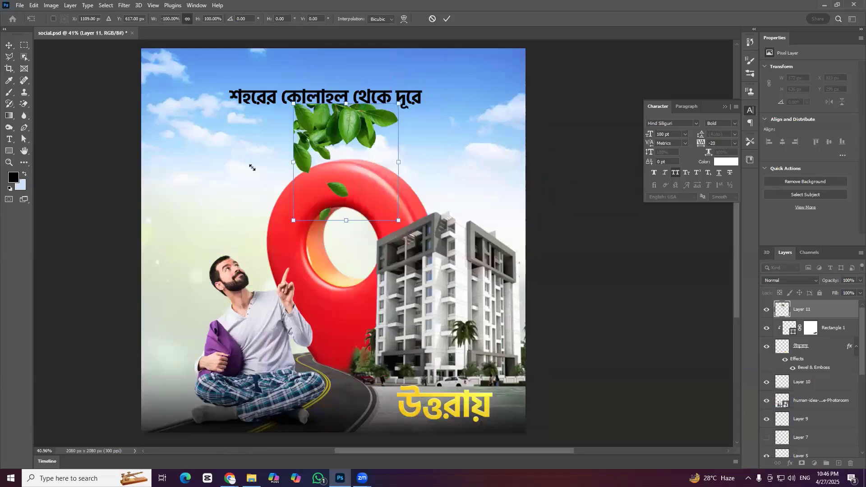
# Enlarge the leaf branch to about 122% and place it in the canvas's upper-left corner
pyautogui.moveTo(347, 137); pyautogui.dragTo(252, 122)
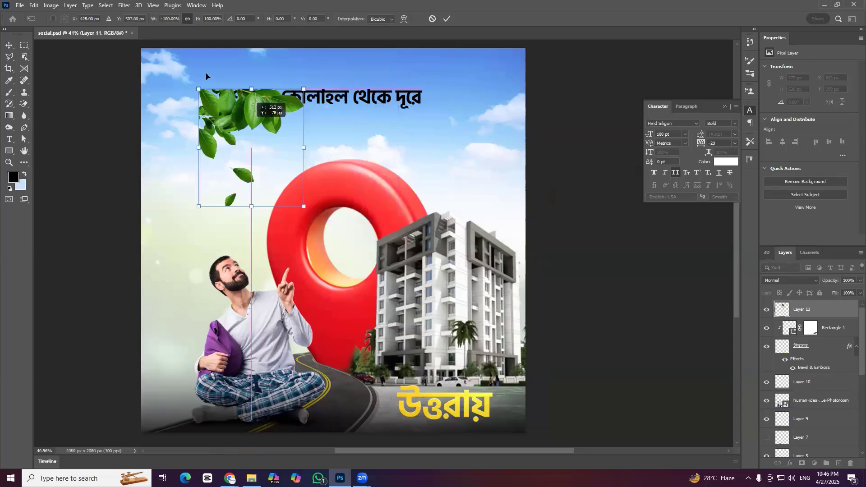
pyautogui.moveTo(206, 73); pyautogui.dragTo(207, 72)
pyautogui.moveTo(246, 162); pyautogui.dragTo(270, 187)
pyautogui.moveTo(213, 76); pyautogui.dragTo(209, 74)
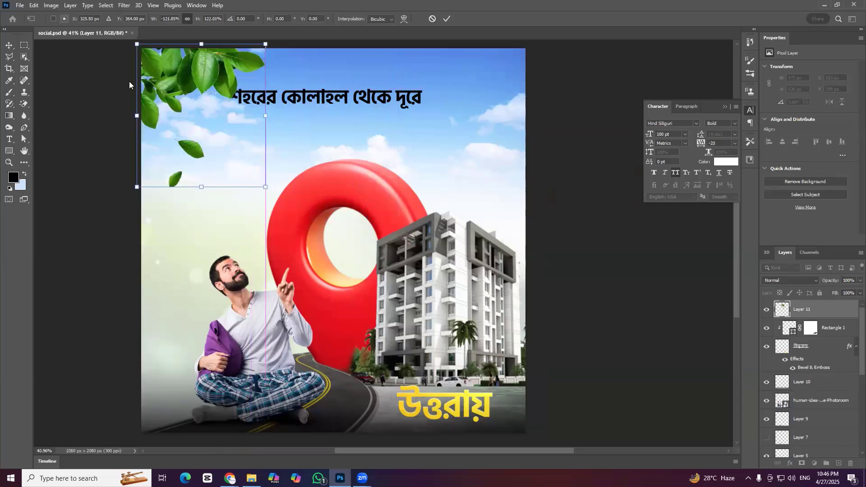
pyautogui.press('Return')
# Apply a Motion Blur to the leaf branch with a 23° angle and 54 pixels distance
pyautogui.click(124, 5)
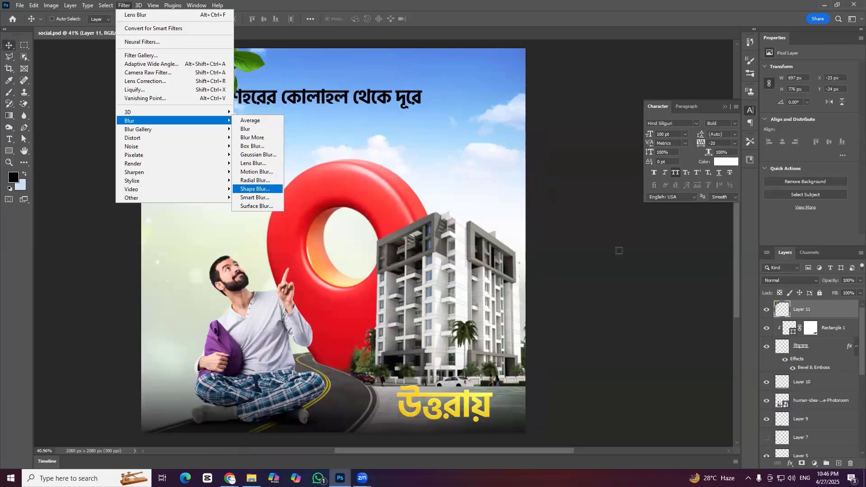
pyautogui.press('Up')
pyautogui.press('Up')
pyautogui.press('Return')
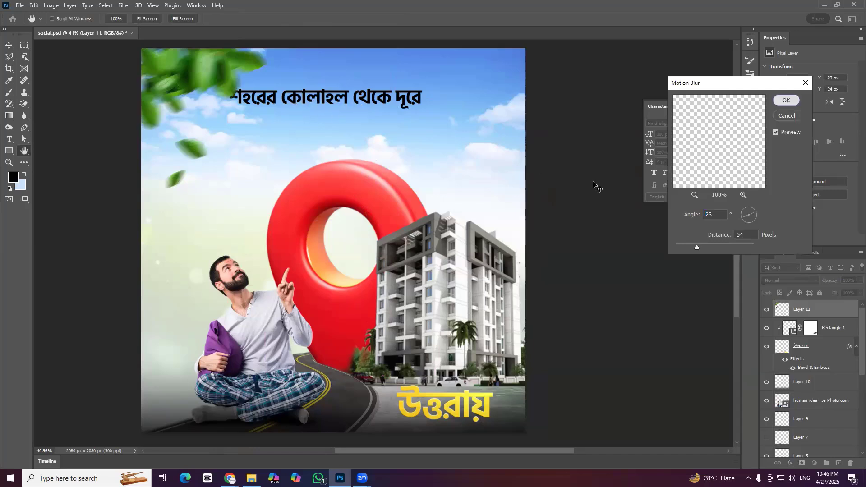
pyautogui.press('Return')
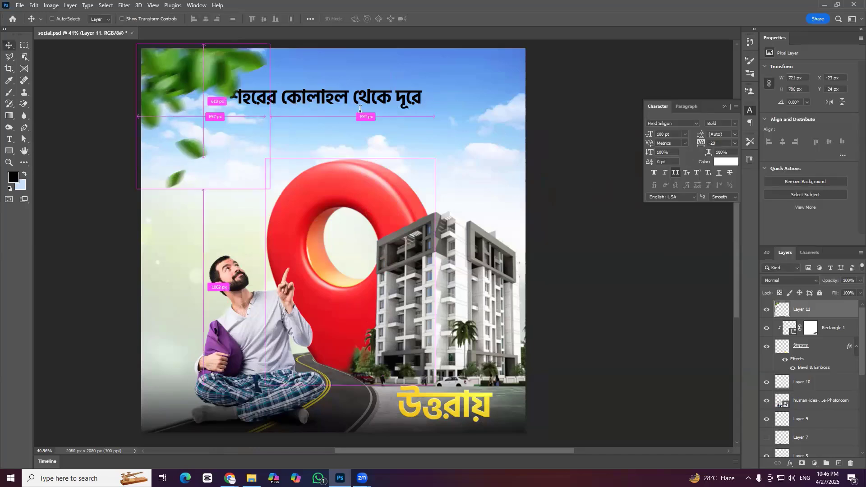
pyautogui.keyDown('ctrl'); pyautogui.click(382, 111); pyautogui.keyUp('ctrl')
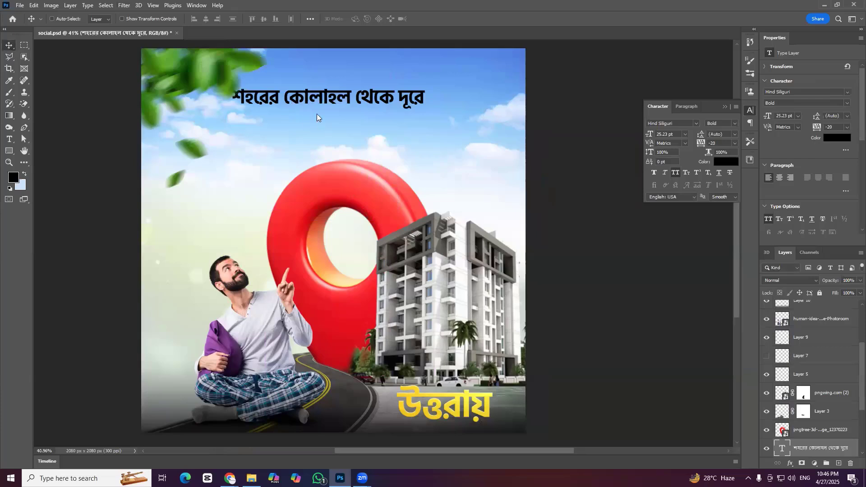
pyautogui.press('t')
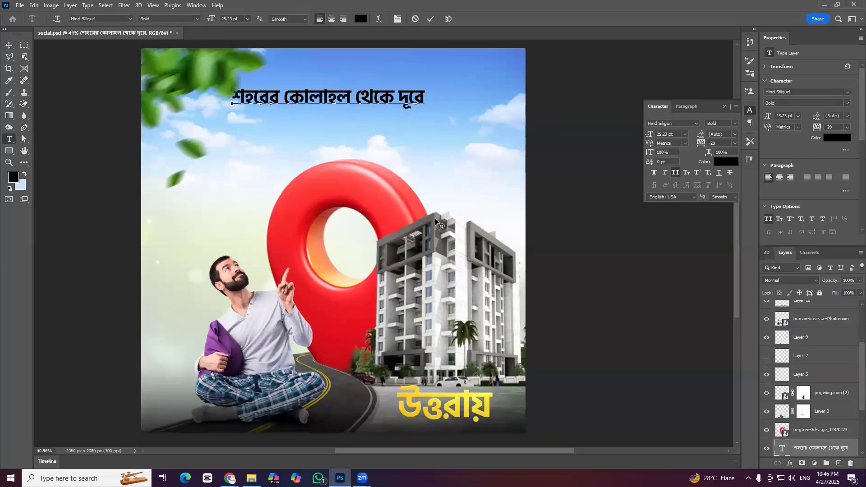
pyautogui.write('n')
pyautogui.write('ffffff')
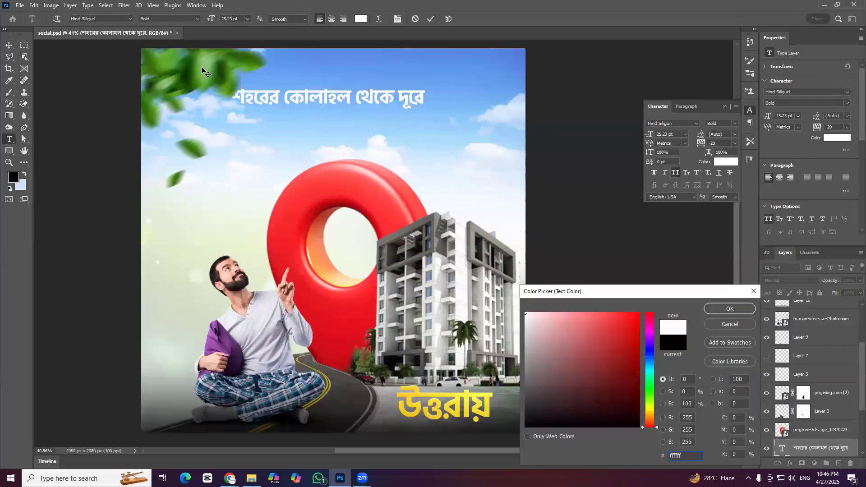
pyautogui.press('Escape')
pyautogui.press('Escape')
# Duplicate the blurred leaves, rotate the copy to about 154° and place it mostly beyond the canvas's lower-right edge
pyautogui.click(192, 90)
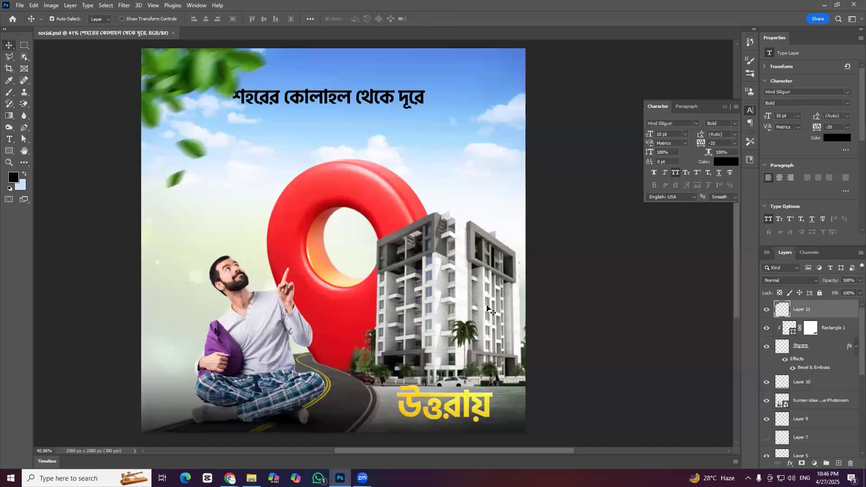
pyautogui.moveTo(420, 412); pyautogui.dragTo(307, 417)
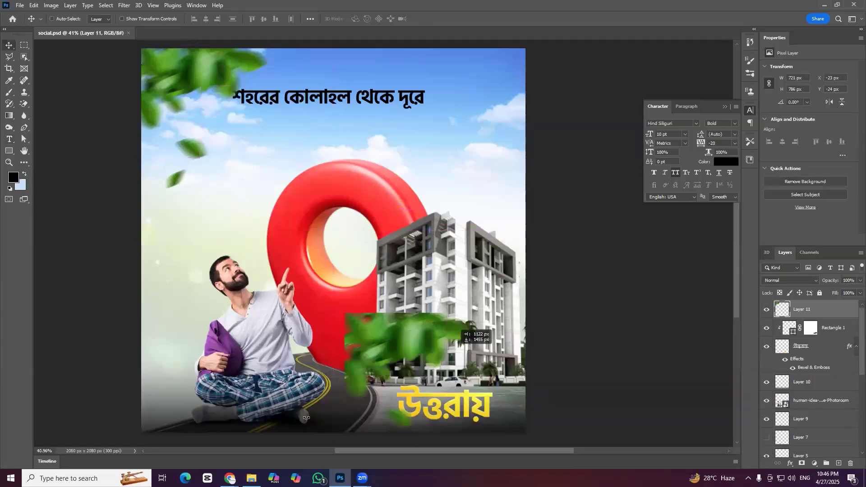
pyautogui.moveTo(499, 437); pyautogui.dragTo(520, 421)
pyautogui.hotkey('ctrl', 't')
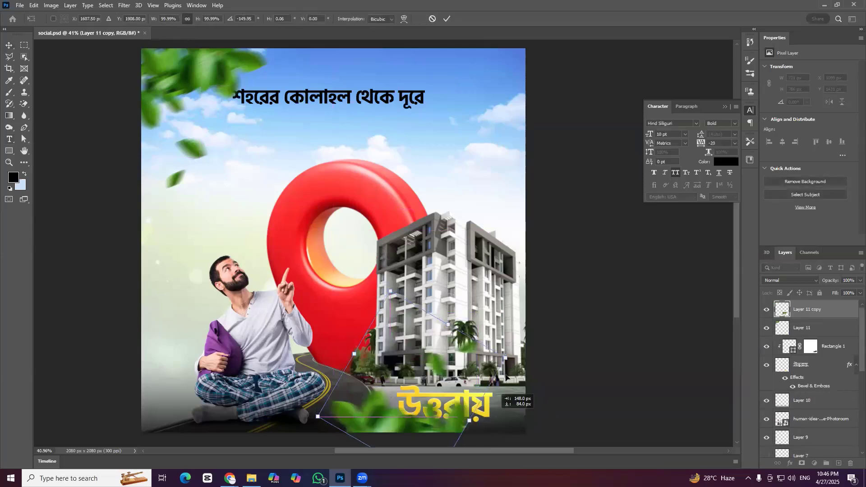
pyautogui.moveTo(506, 377); pyautogui.dragTo(582, 237)
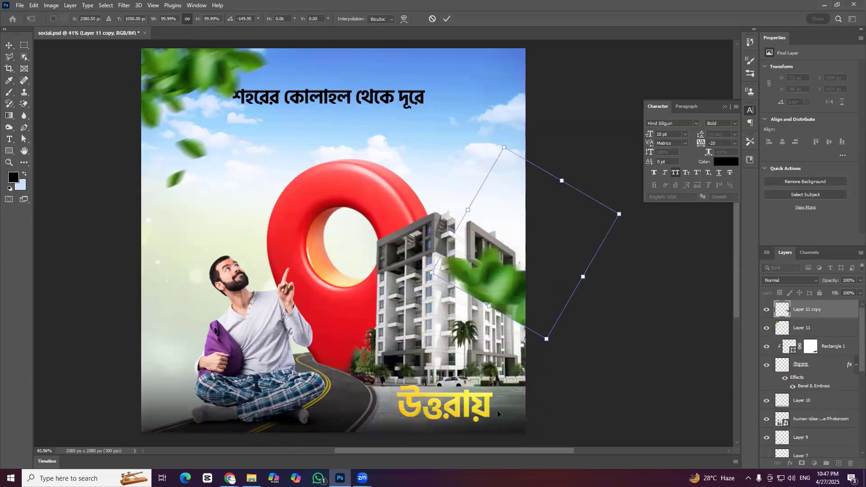
pyautogui.moveTo(435, 404); pyautogui.dragTo(512, 414)
pyautogui.moveTo(585, 222); pyautogui.dragTo(547, 395)
pyautogui.moveTo(593, 306); pyautogui.dragTo(548, 398)
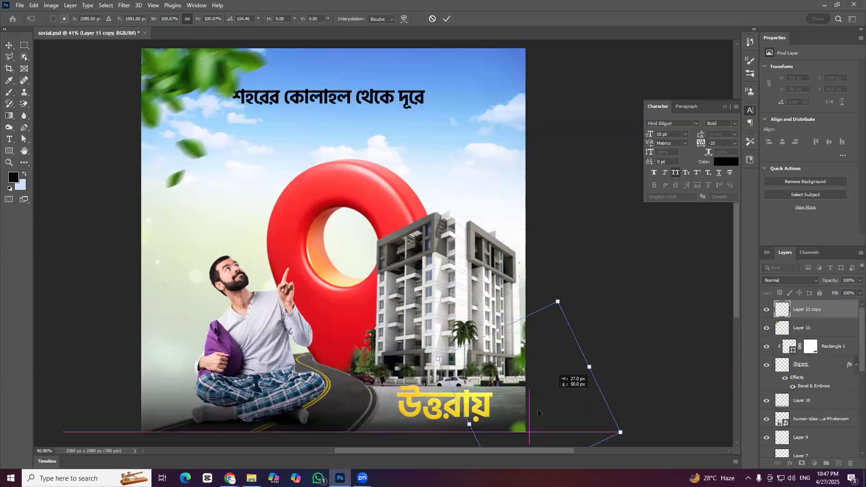
pyautogui.press('Return')
# Set the duplicated leaves layer's fill to 56% and save the document
pyautogui.moveTo(837, 294); pyautogui.dragTo(812, 296)
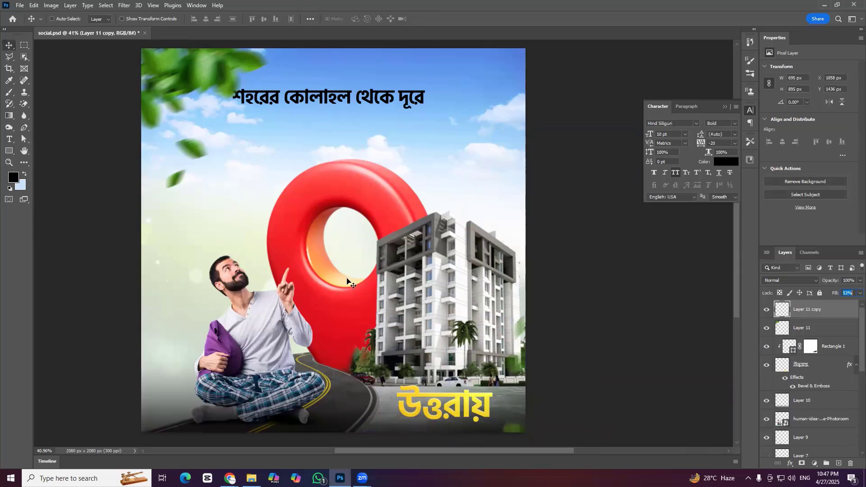
pyautogui.write('56')
pyautogui.press('Return')
pyautogui.hotkey('ctrl', 's')
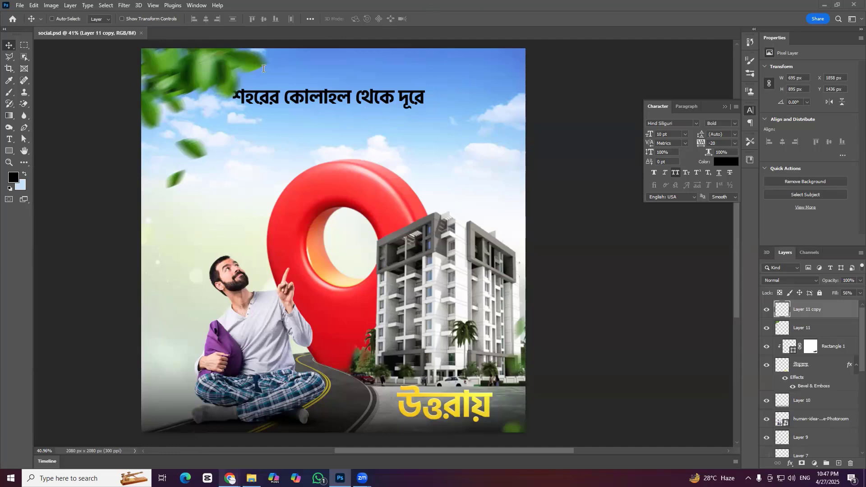
# Switch to Chrome, search Google Images for "social media post design bangla" and examine several sample designs for layout and typography ideas
pyautogui.hotkey('alt', 'Tab')
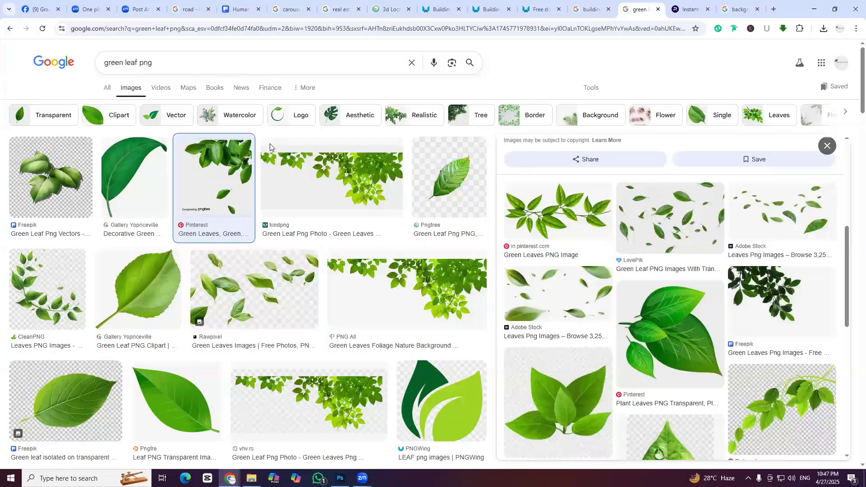
pyautogui.write('/soci')
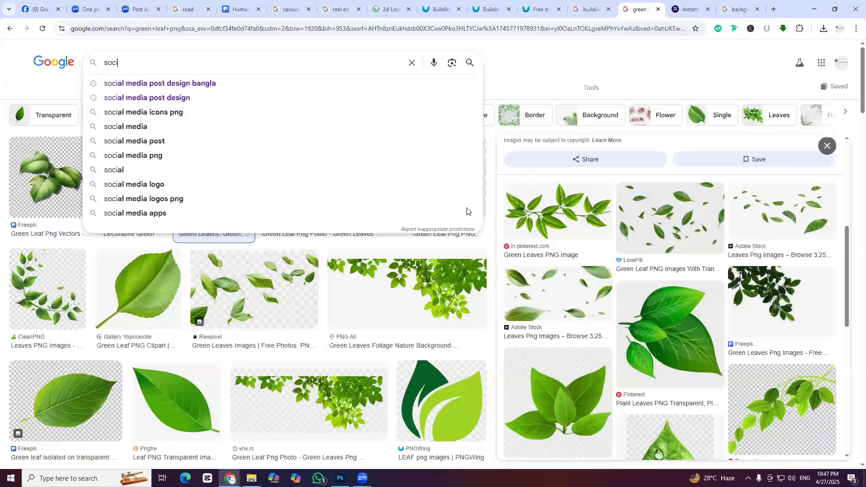
pyautogui.press('Down')
pyautogui.press('Return')
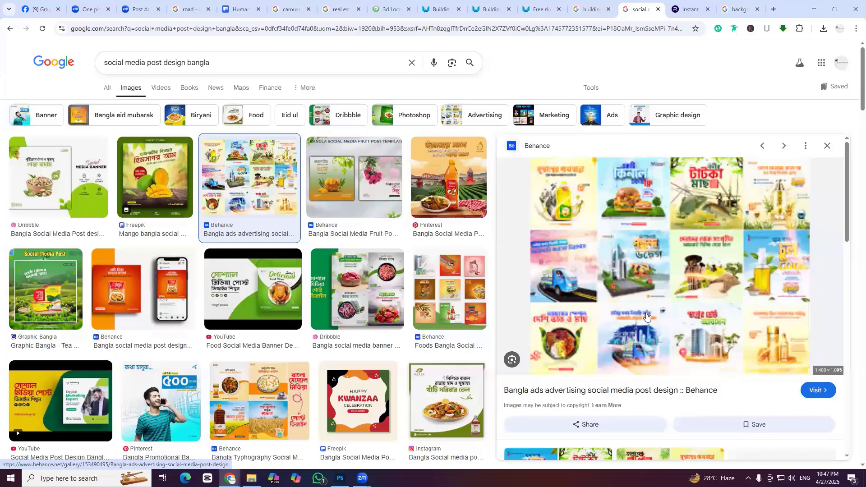
pyautogui.scroll(-1, 607, 185)
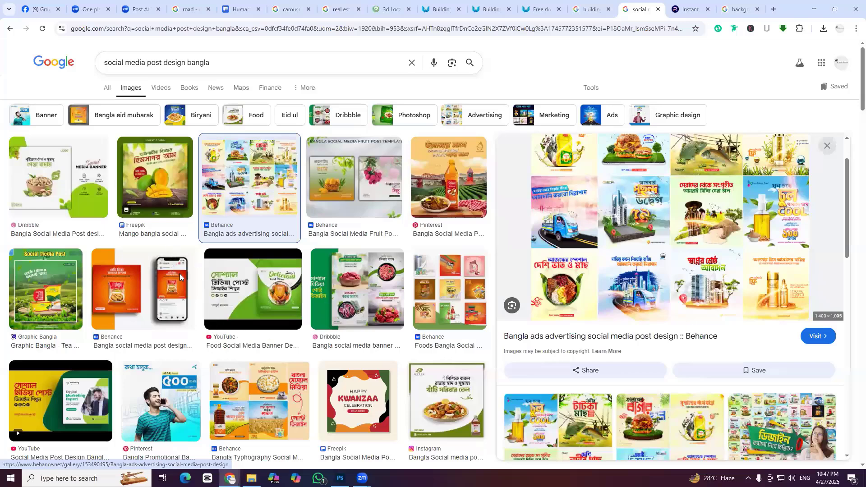
pyautogui.click(558, 422)
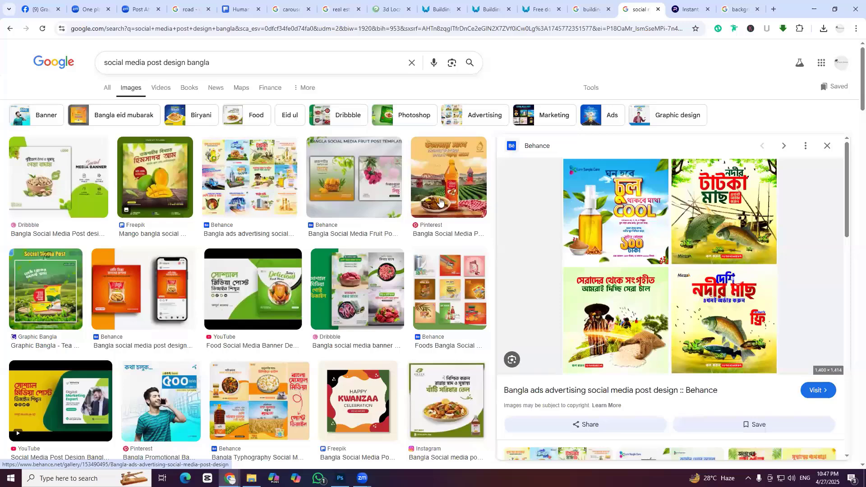
pyautogui.scroll(-5, 440, 216)
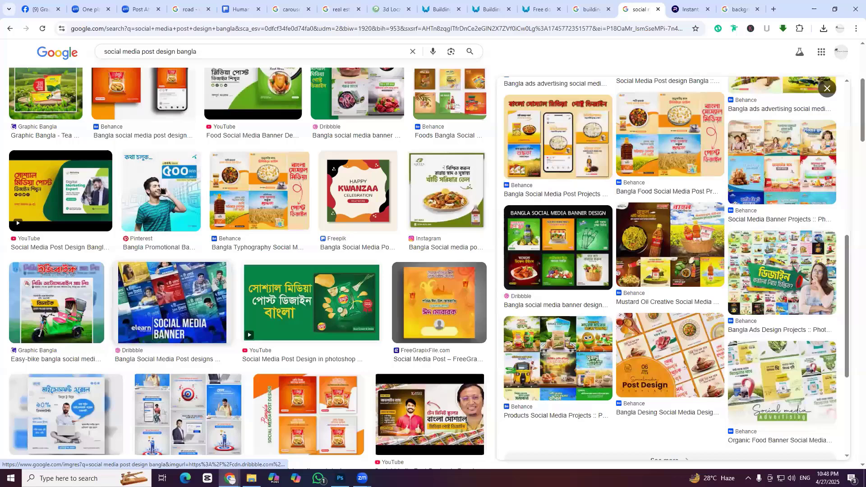
pyautogui.scroll(10, 560, 253)
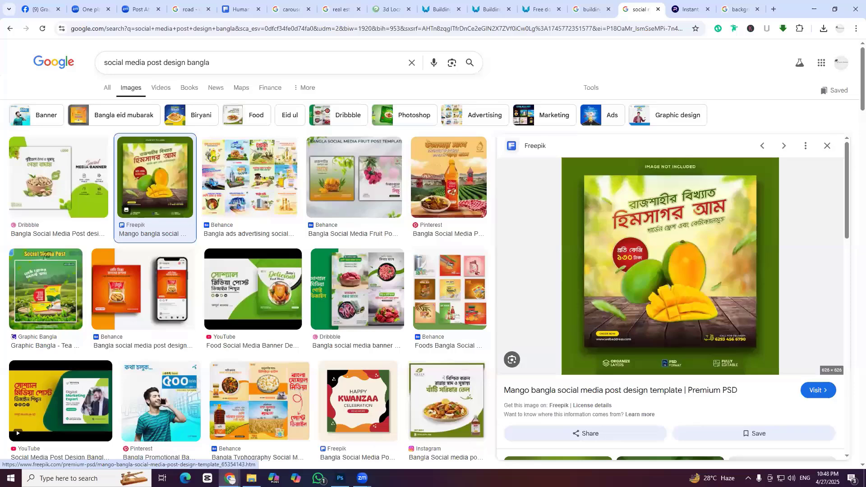
pyautogui.click(449, 178)
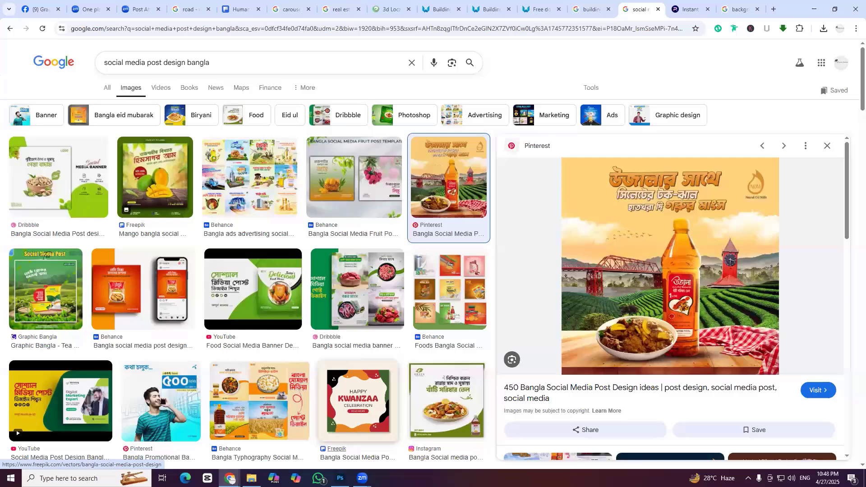
pyautogui.click(250, 180)
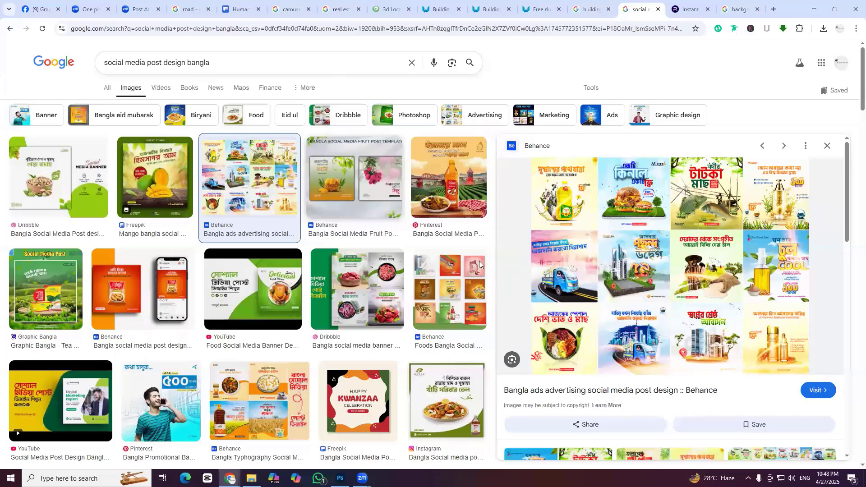
# Switch back to Photoshop and try a black Multiply drop shadow on the white headline, adjusting the shadow's opacity
pyautogui.hotkey('alt', 'Tab')
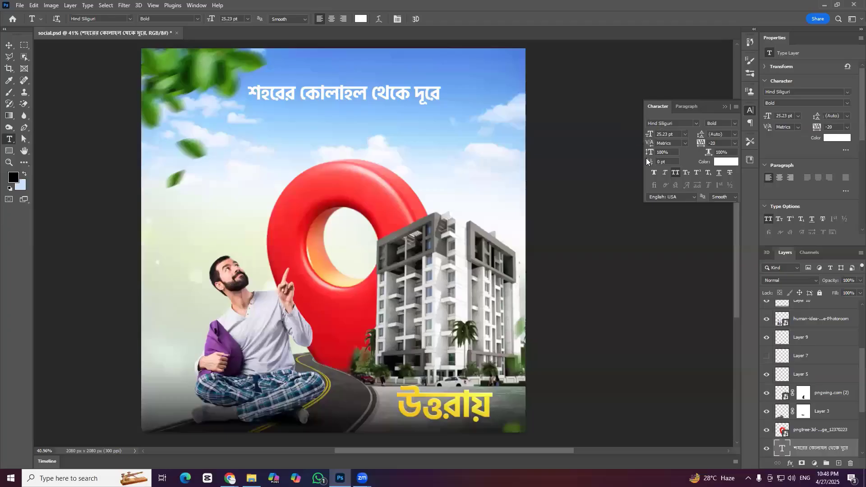
pyautogui.doubleClick(853, 448)
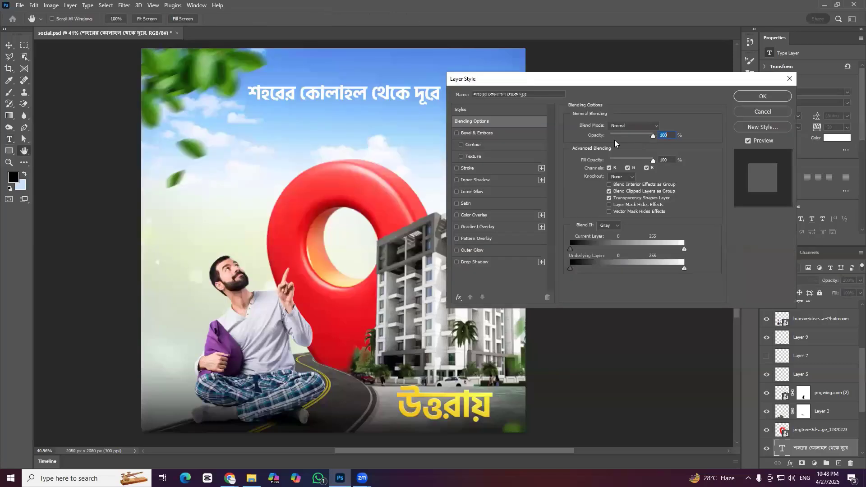
pyautogui.click(475, 261)
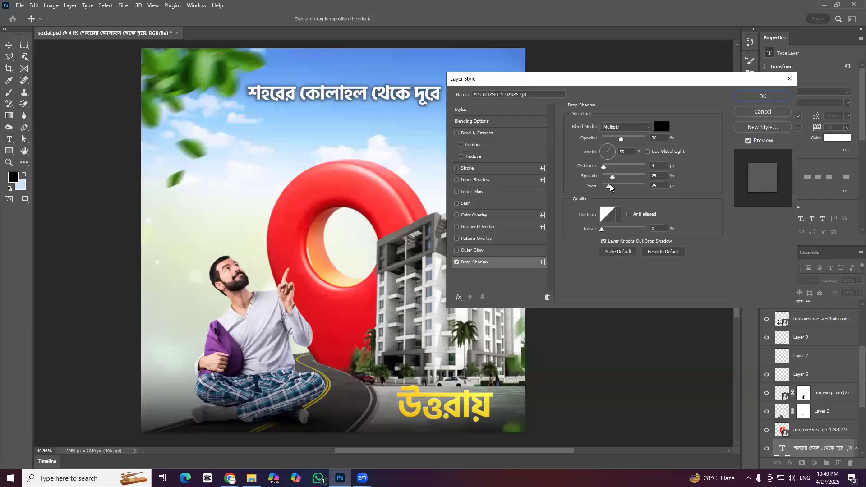
pyautogui.press('Down')
pyautogui.press('Down')
pyautogui.press('Down')
pyautogui.press('Down')
pyautogui.press('Down')
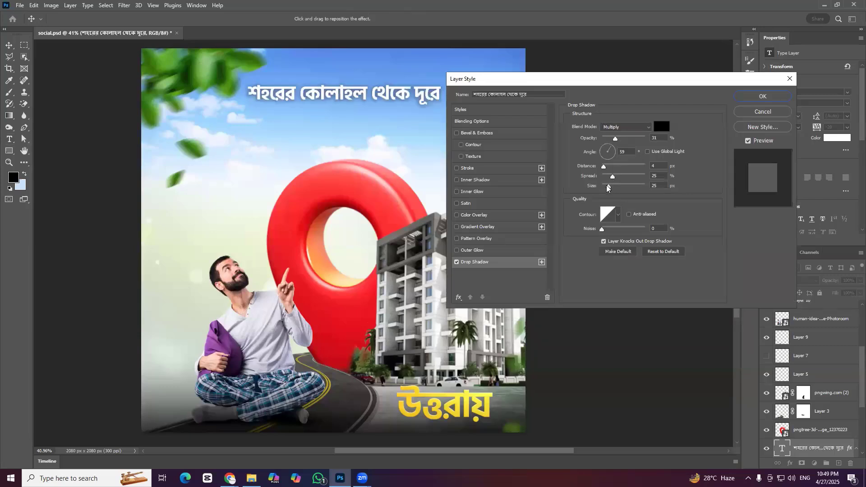
pyautogui.press('Up')
pyautogui.press('Up')
pyautogui.press('Up')
pyautogui.press('Up')
pyautogui.press('Up')
pyautogui.press('Up')
pyautogui.press('Up')
pyautogui.press('Up')
pyautogui.press('Up')
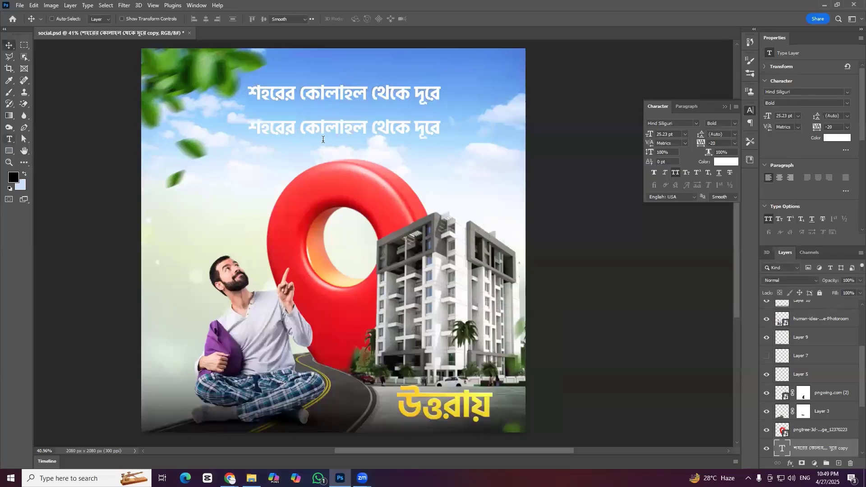
# Replace the duplicated headline's text with "মনোরম পরিবেশে হোক আপনার স্বপ্নের বাড়ি", composing the Bengali wording in Chrome's Google search box
pyautogui.doubleClick(437, 143)
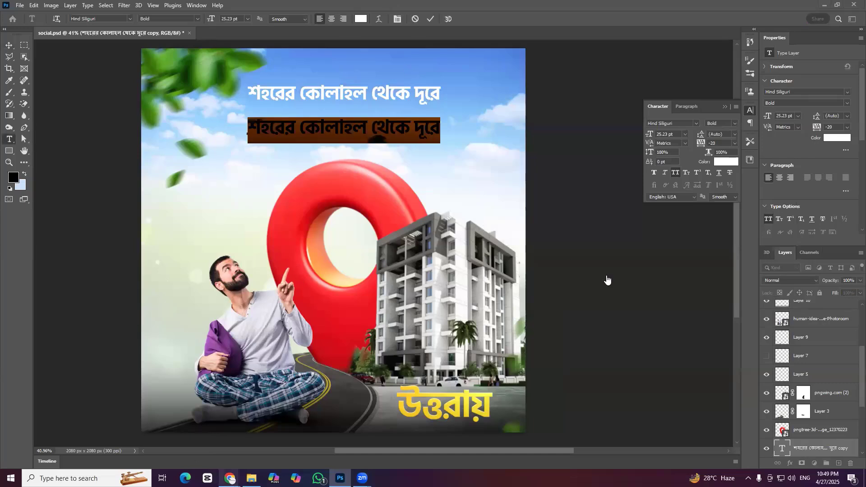
pyautogui.moveTo(231, 479)
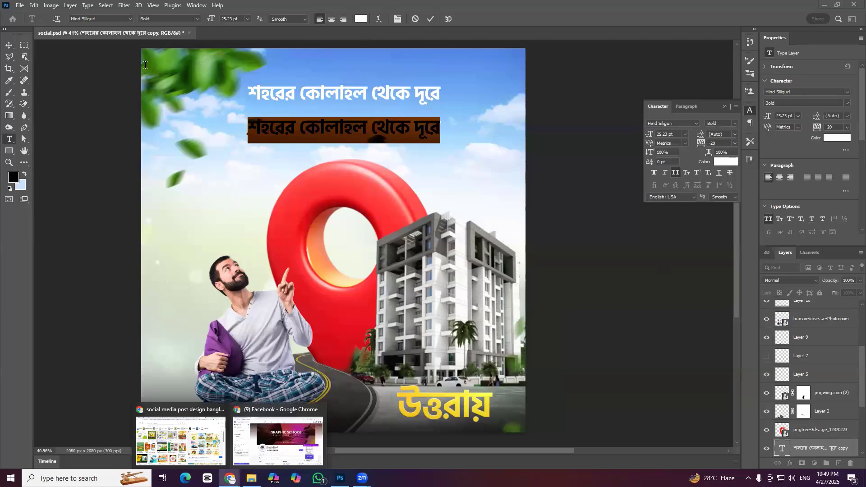
pyautogui.click(180, 440)
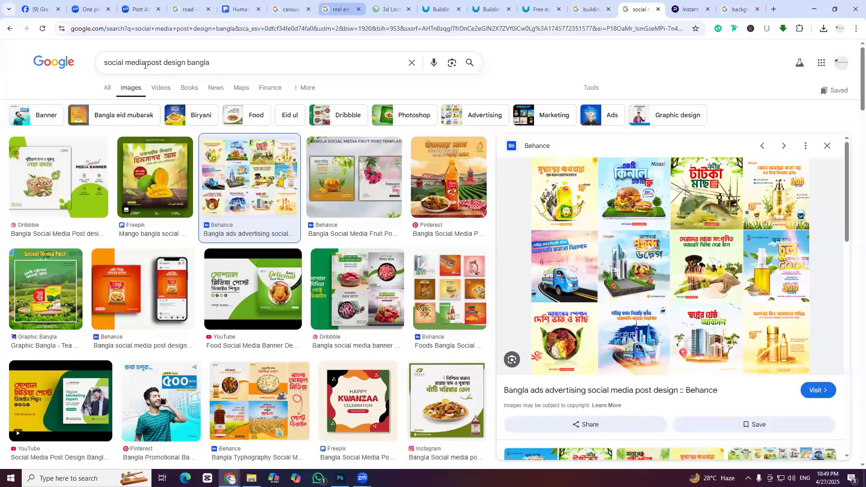
pyautogui.hotkey('ctrl', '7')
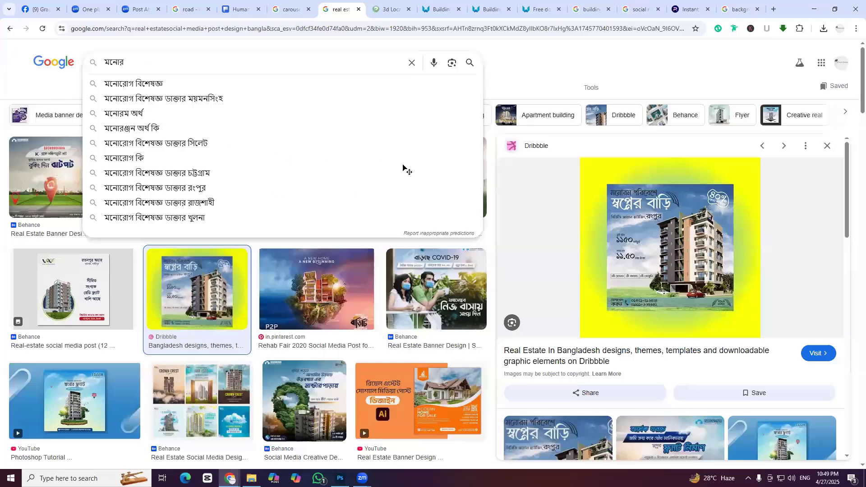
pyautogui.write('ম পরিবেশে হোক আপনার স')
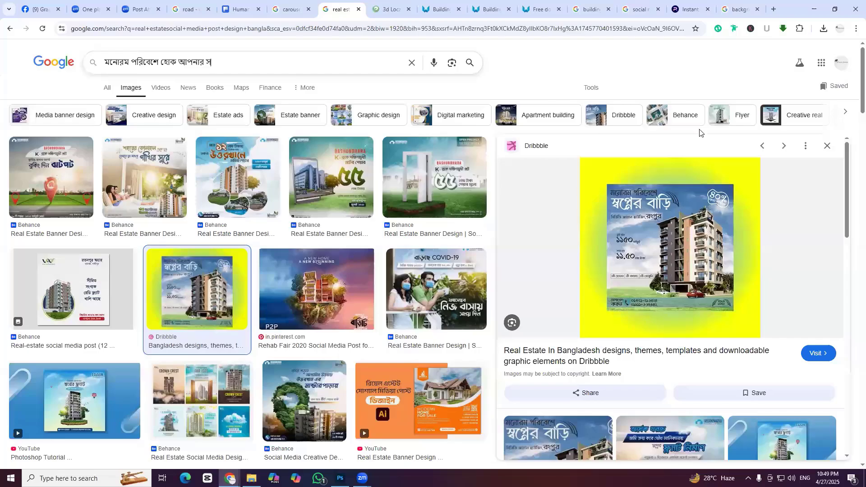
pyautogui.hotkey('alt', 'Tab')
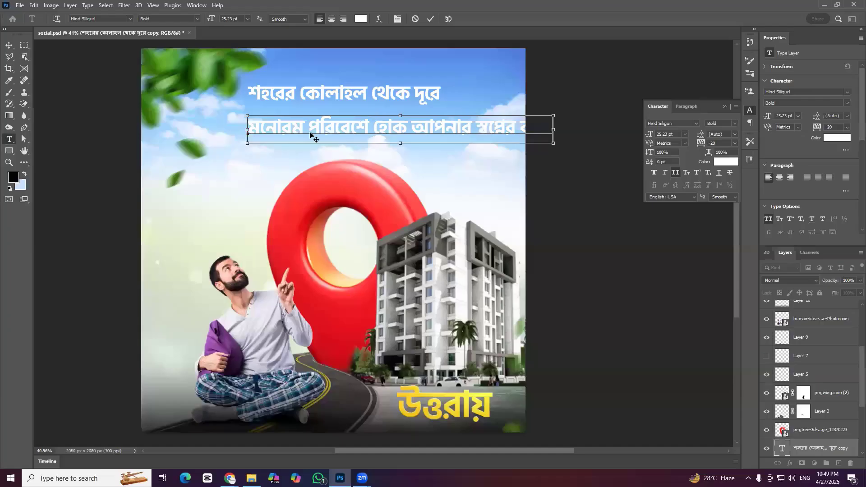
pyautogui.hotkey('ctrl', 'Return')
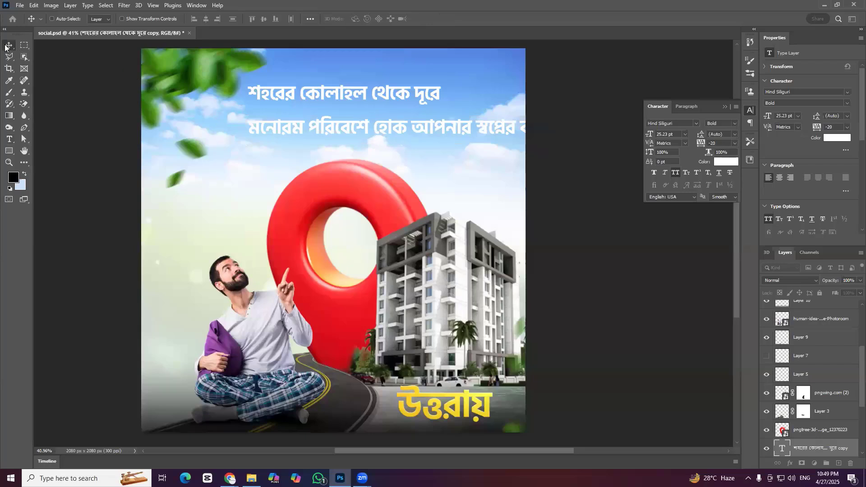
# Scale the second headline line to 19.49 pt in SemiBold, and set the first line to Medium weight directly above it
pyautogui.doubleClick(369, 115)
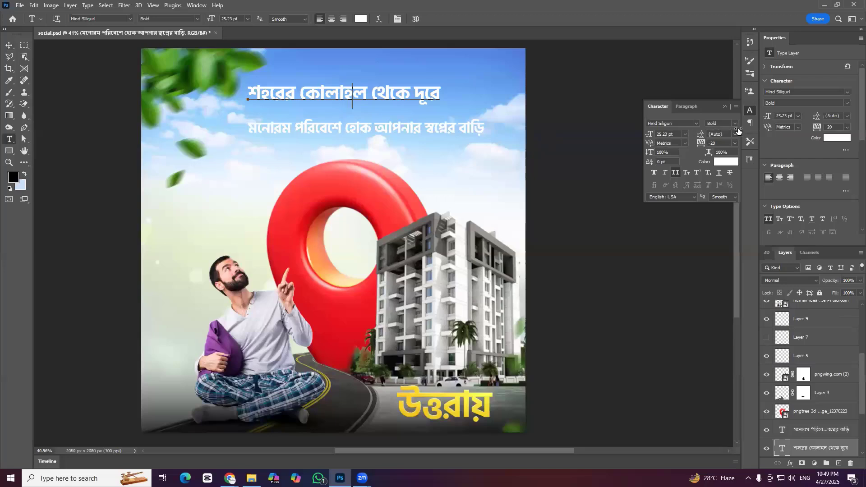
pyautogui.hotkey('ctrl', 'Return')
pyautogui.click(461, 136)
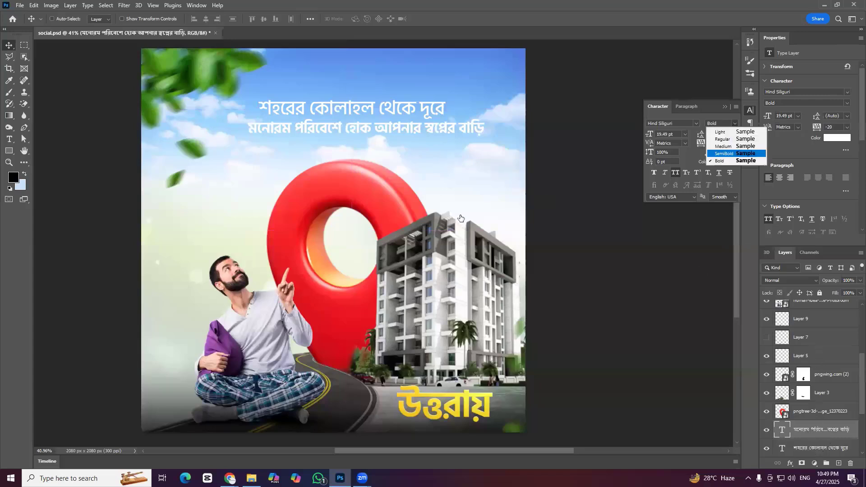
pyautogui.press('Return')
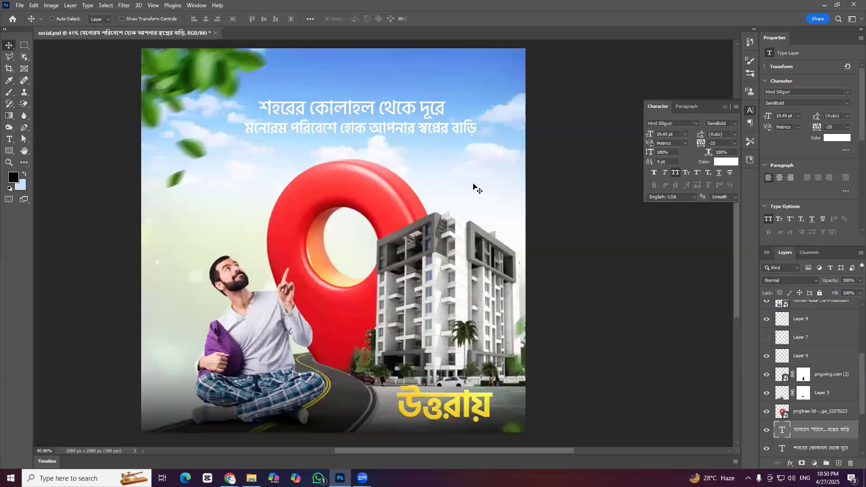
# Shift the first headline line slightly right and enlarge the second line to about 114%, giving 22.25 pt text
pyautogui.press('ctrl')
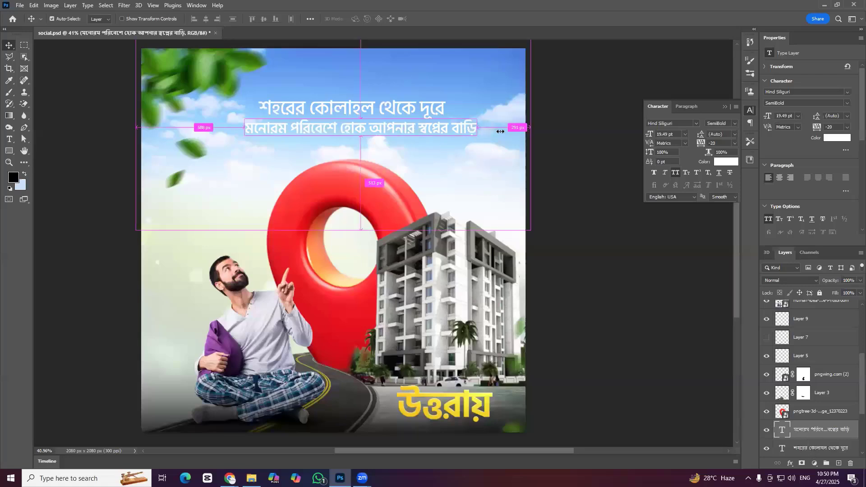
pyautogui.moveTo(500, 132); pyautogui.dragTo(509, 134)
pyautogui.click(822, 429)
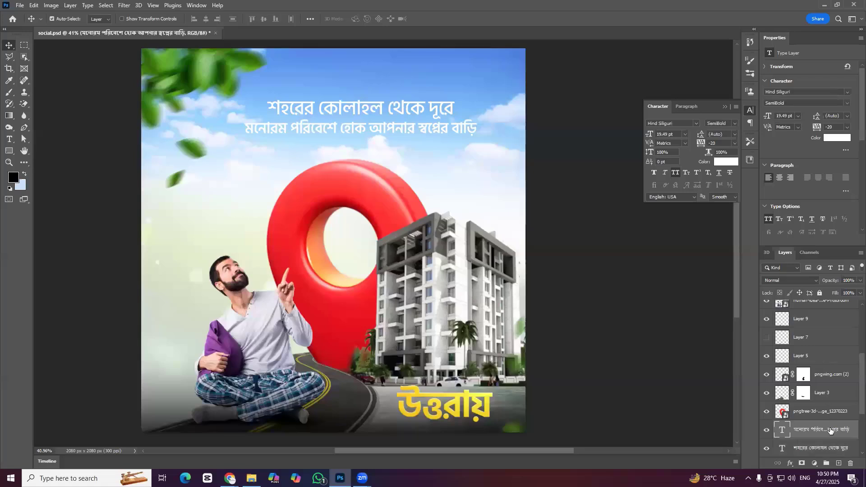
pyautogui.hotkey('ctrl', 't')
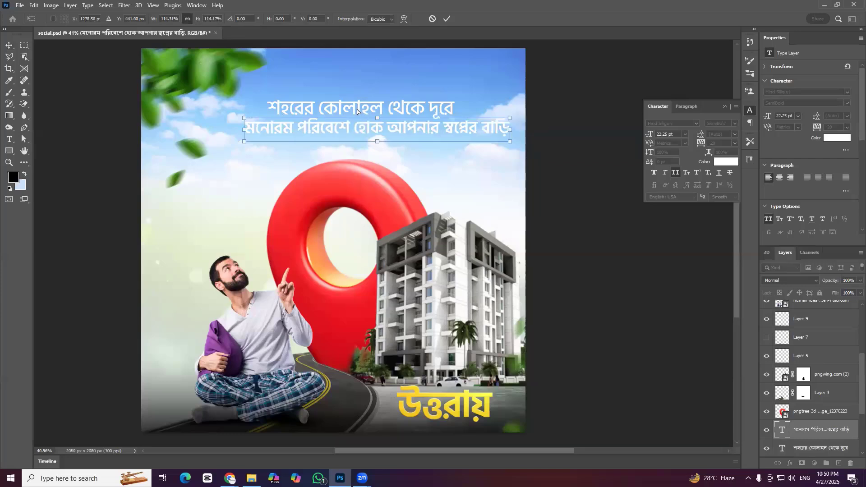
pyautogui.press('Return')
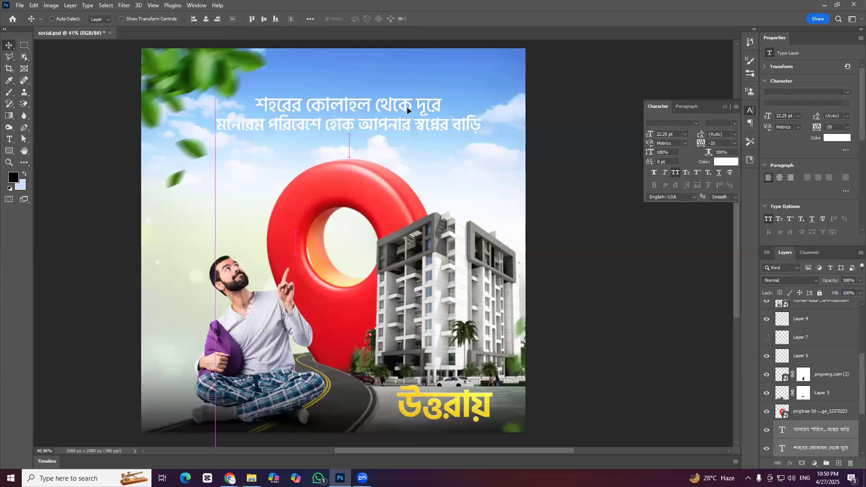
# Scale both headline lines together to about 91% and centre them horizontally higher in the sky
pyautogui.hotkey('ctrl', 't')
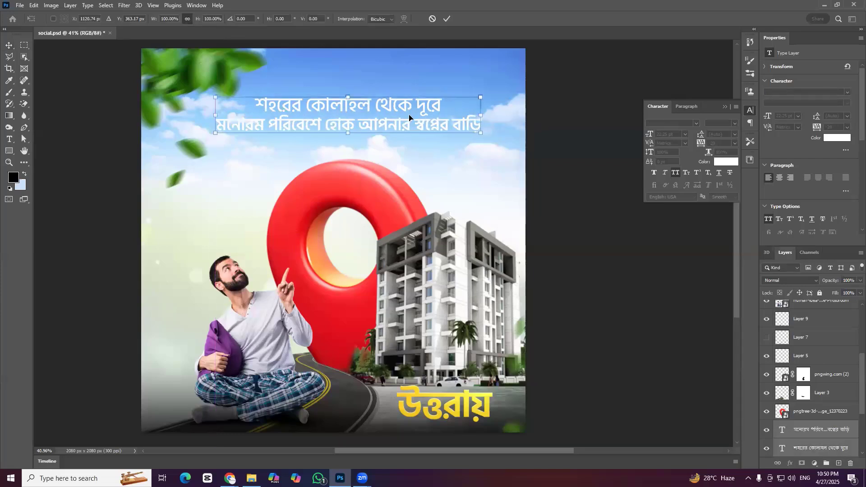
pyautogui.moveTo(480, 115); pyautogui.dragTo(457, 115)
pyautogui.moveTo(400, 117); pyautogui.dragTo(409, 101)
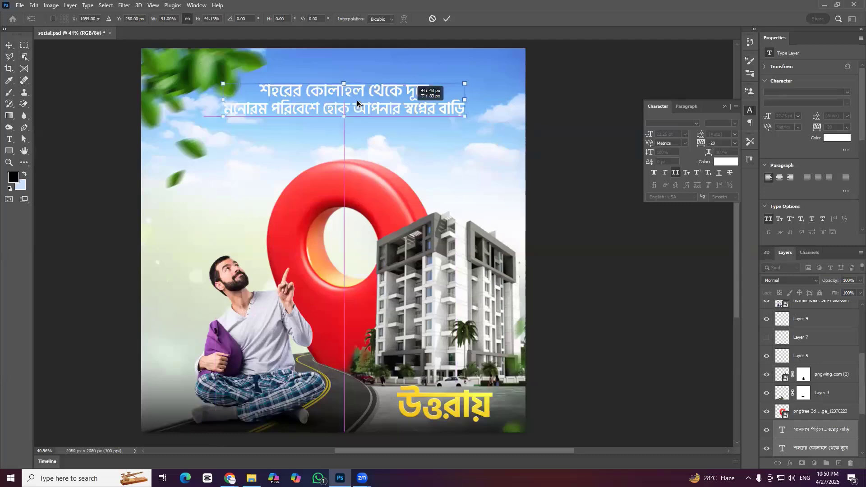
pyautogui.press('Return')
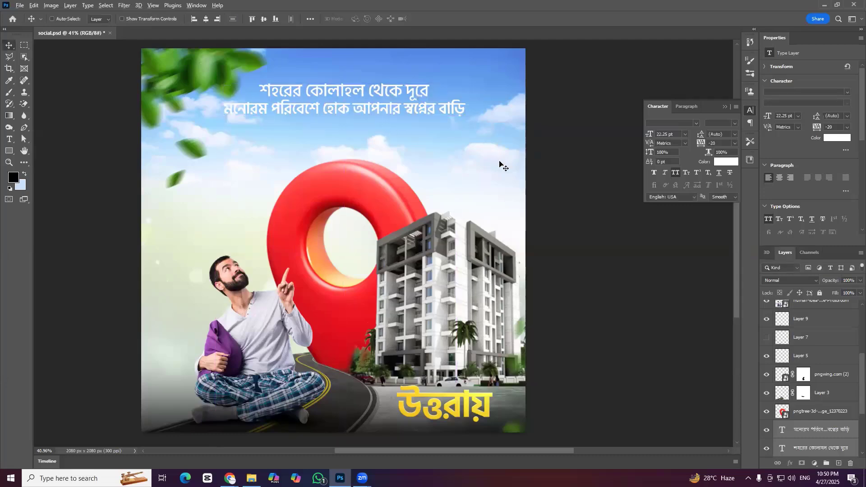
pyautogui.scroll(2, 456, 153)
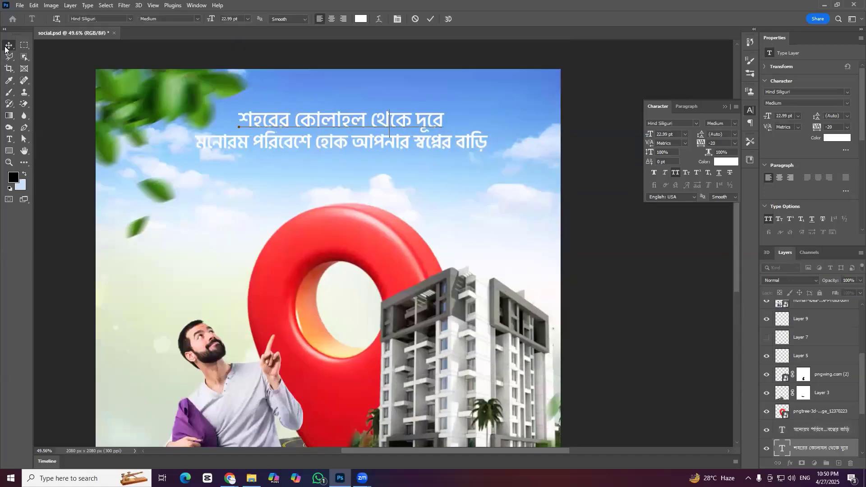
pyautogui.click(7, 46)
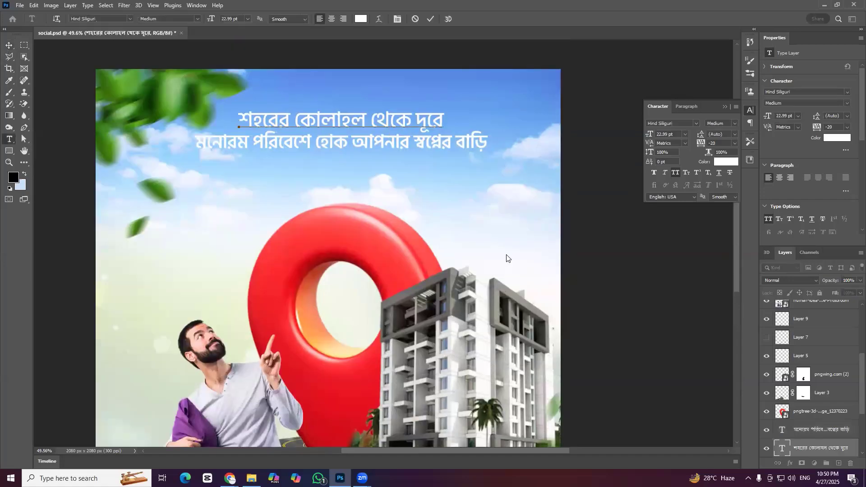
pyautogui.moveTo(395, 165); pyautogui.dragTo(392, 185)
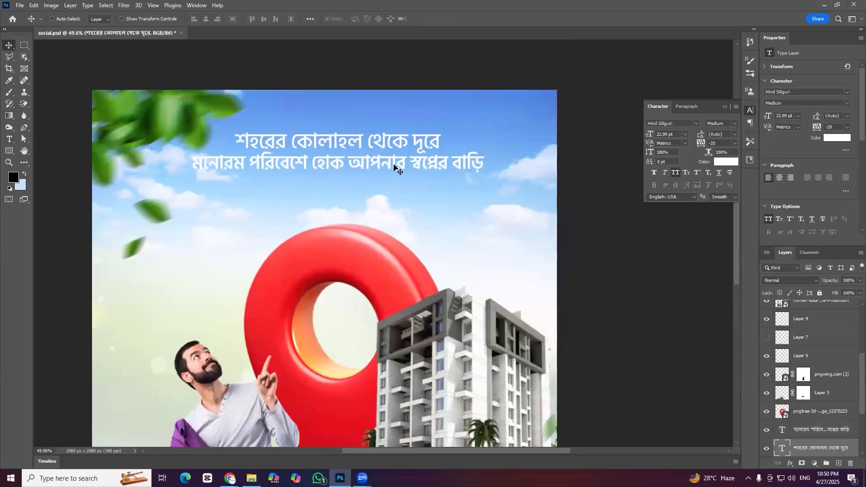
pyautogui.keyDown('ctrl'); pyautogui.click(396, 166); pyautogui.keyUp('ctrl')
pyautogui.moveTo(449, 226); pyautogui.dragTo(448, 222)
# Try different fill values on the sky image layer, settling on 77%
pyautogui.click(490, 122)
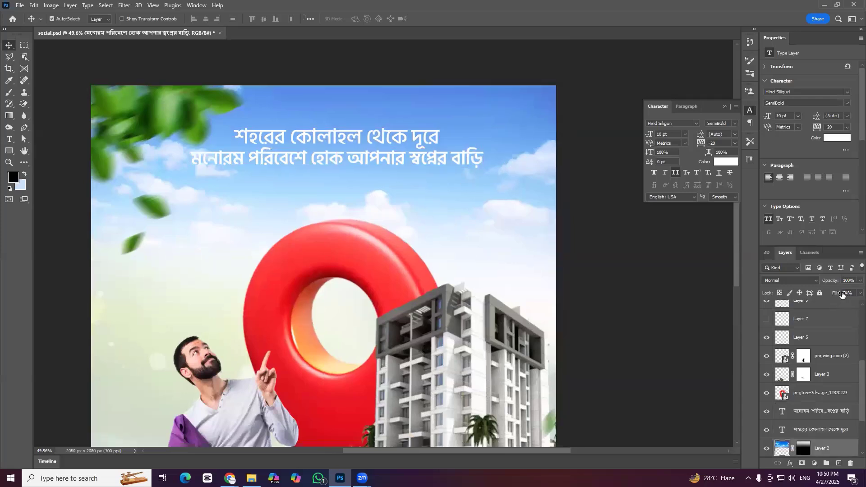
pyautogui.moveTo(843, 295); pyautogui.dragTo(856, 295)
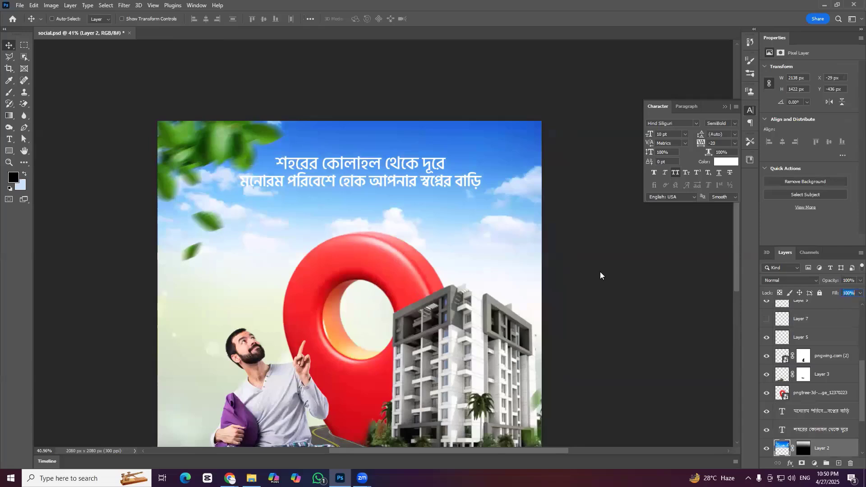
pyautogui.write('70')
pyautogui.write('77')
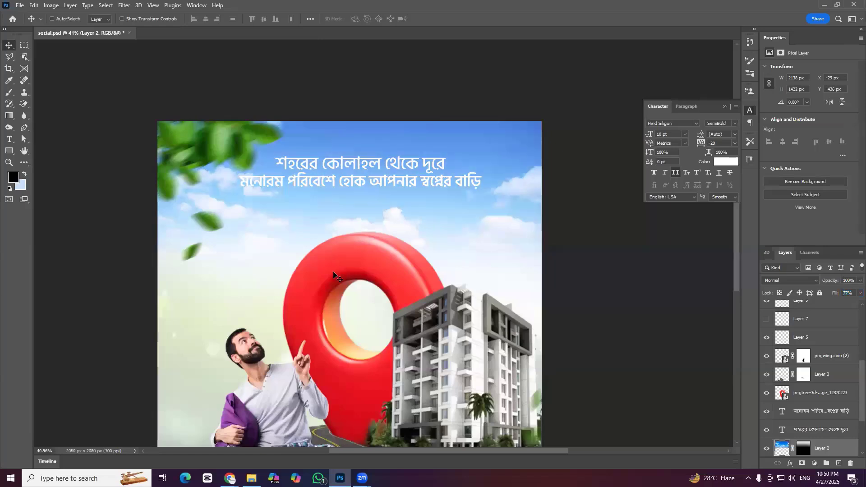
pyautogui.scroll(-2, 308, 202)
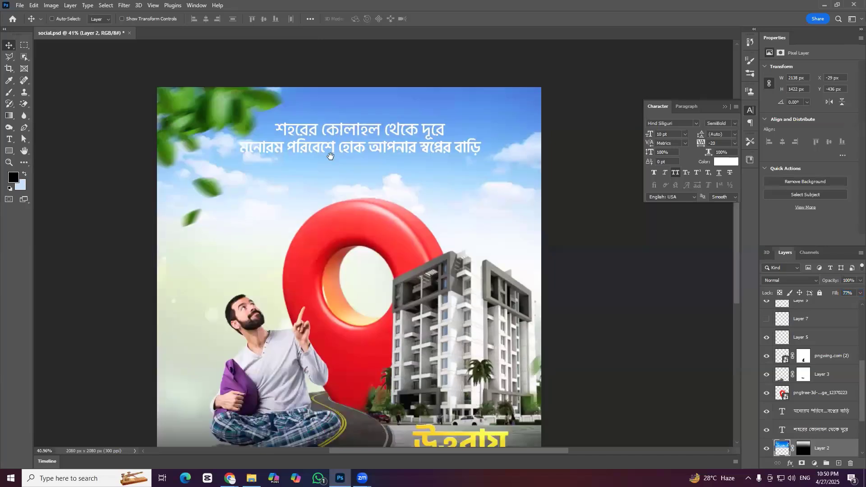
pyautogui.scroll(-1, 334, 161)
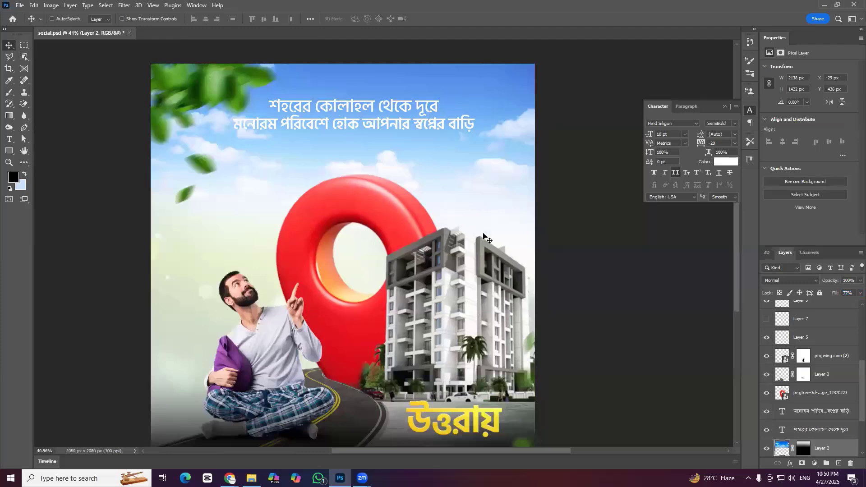
pyautogui.scroll(-1, 348, 127)
pyautogui.scroll(1, 328, 118)
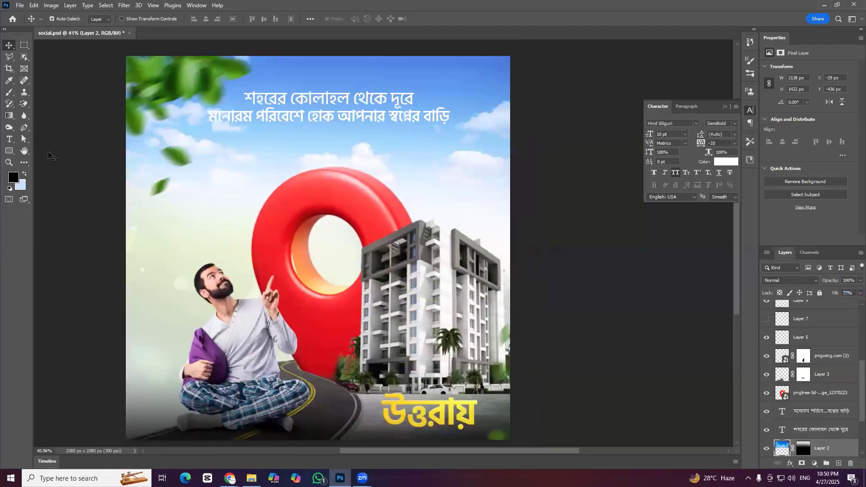
# Draw a black rectangle about 354 × 92 px over the word "কোলাহল" and place its layer beneath the headline text
pyautogui.hotkey('alt', ']')
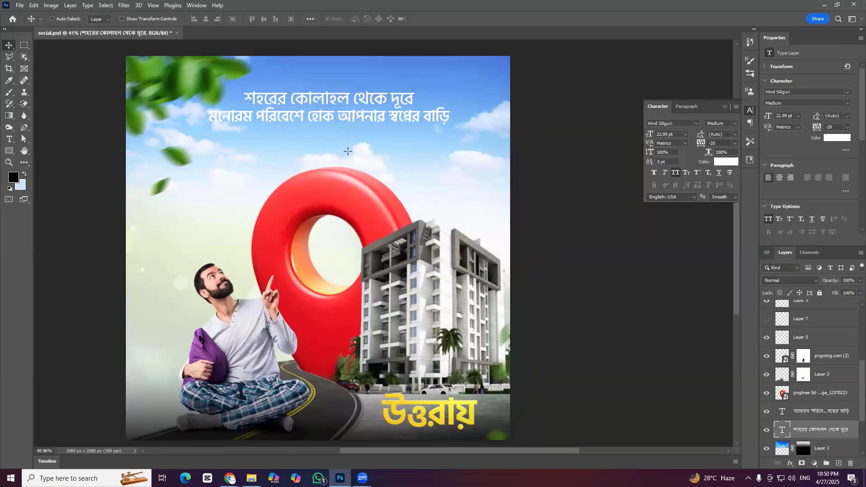
pyautogui.scroll(3, 363, 155)
pyautogui.press('u')
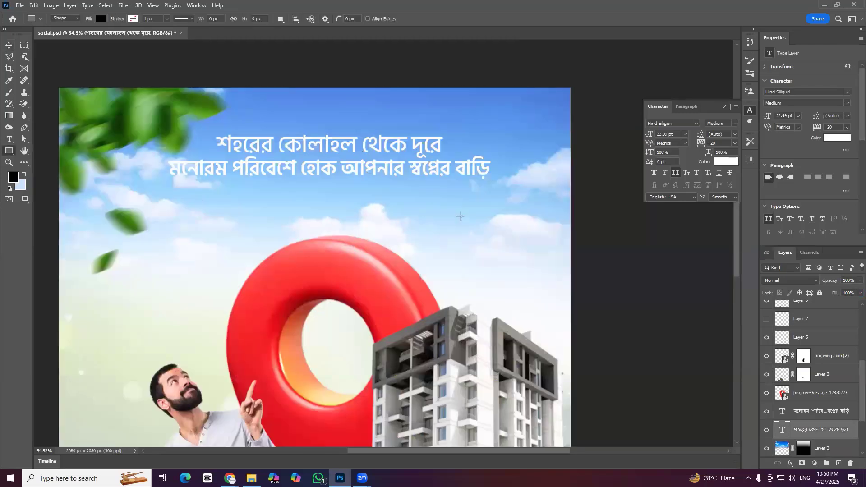
pyautogui.moveTo(275, 133); pyautogui.dragTo(361, 155)
pyautogui.scroll(-2, 794, 379)
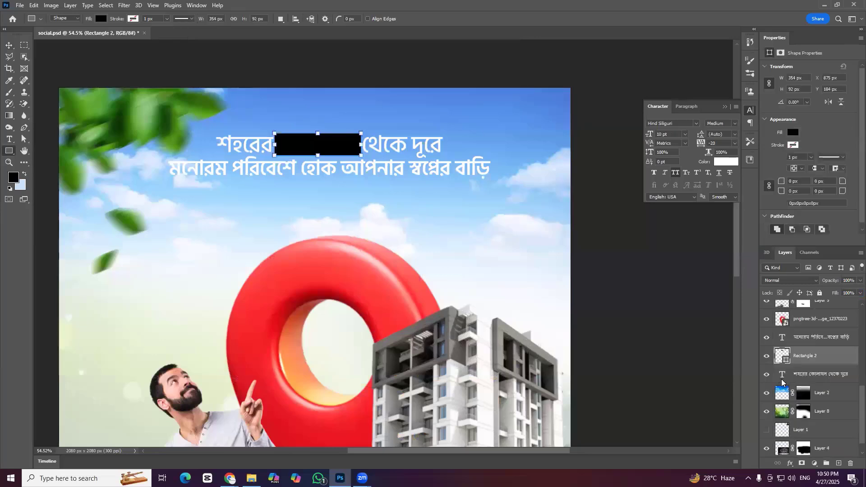
pyautogui.hotkey('ctrl', '[')
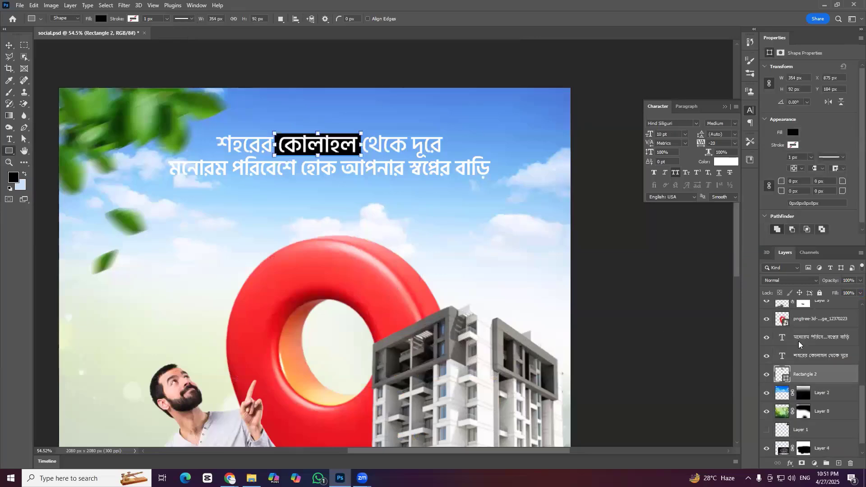
# Set the fill colour of the rectangle behind "কোলাহল" to bright red #ff2120
pyautogui.doubleClick(782, 374)
pyautogui.click(602, 313)
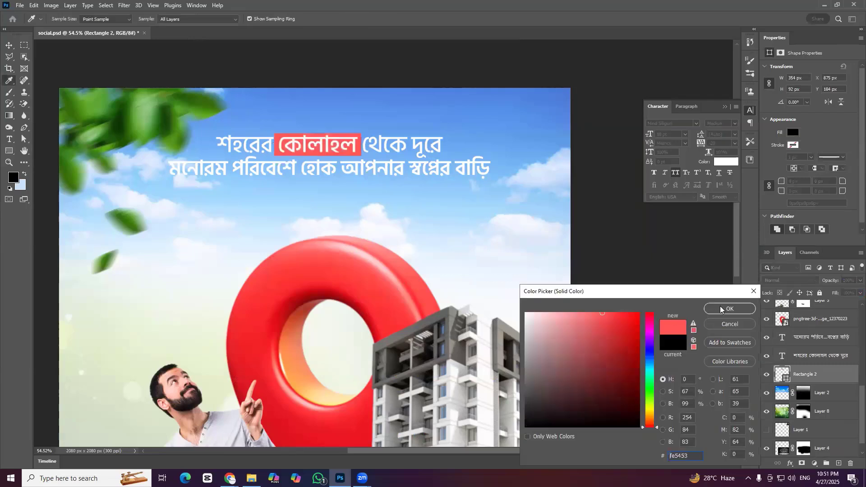
pyautogui.click(625, 313)
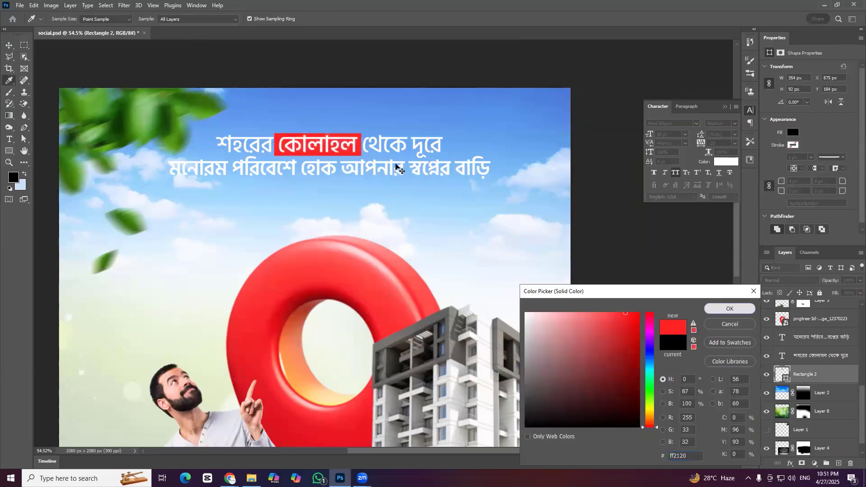
pyautogui.press('Return')
# Add a drop shadow to the first headline line with 19% opacity, 4 px distance, 9% spread and 4 px size, and copy its layer style
pyautogui.click(812, 360)
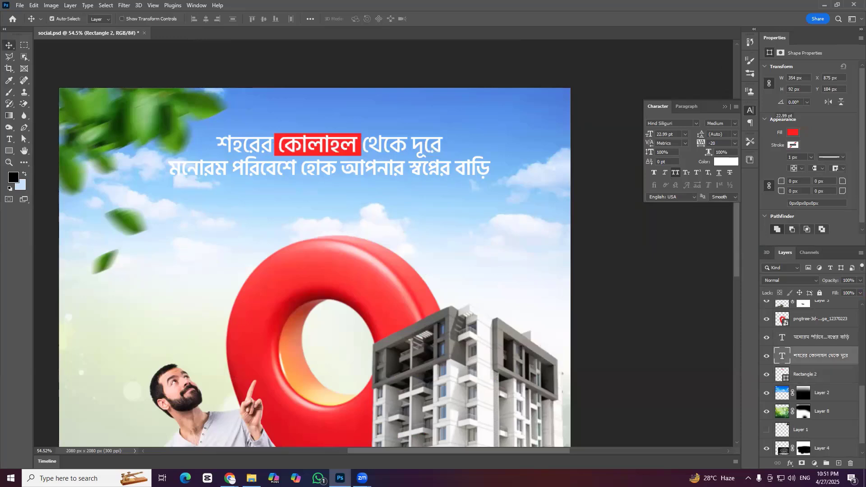
pyautogui.rightClick(809, 357)
pyautogui.click(510, 258)
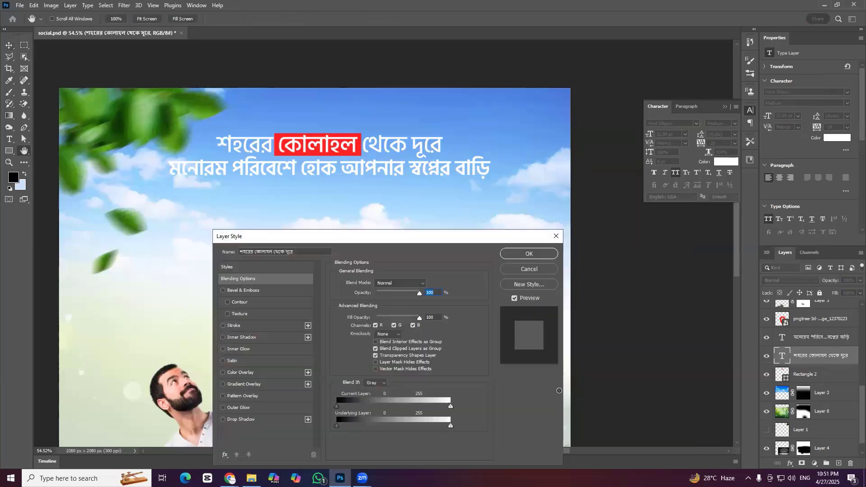
pyautogui.moveTo(504, 232); pyautogui.dragTo(601, 166)
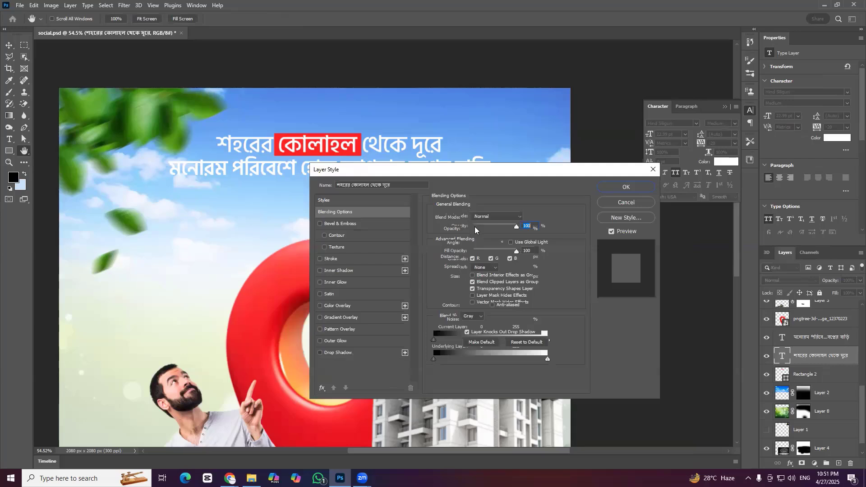
pyautogui.press('Return')
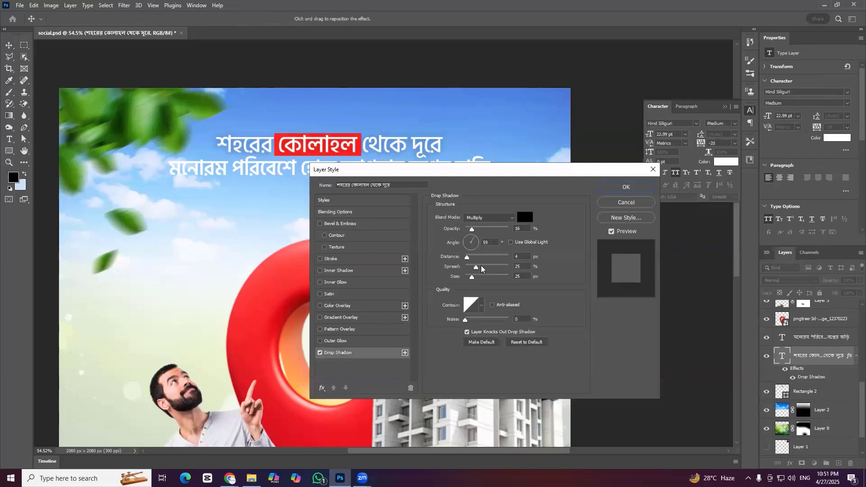
pyautogui.moveTo(476, 267); pyautogui.dragTo(473, 267)
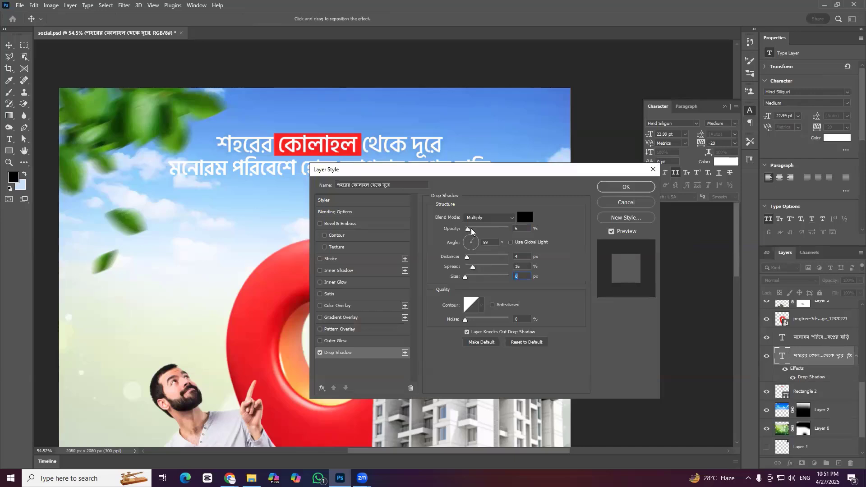
pyautogui.moveTo(476, 230); pyautogui.dragTo(476, 233)
pyautogui.moveTo(467, 277); pyautogui.dragTo(468, 277)
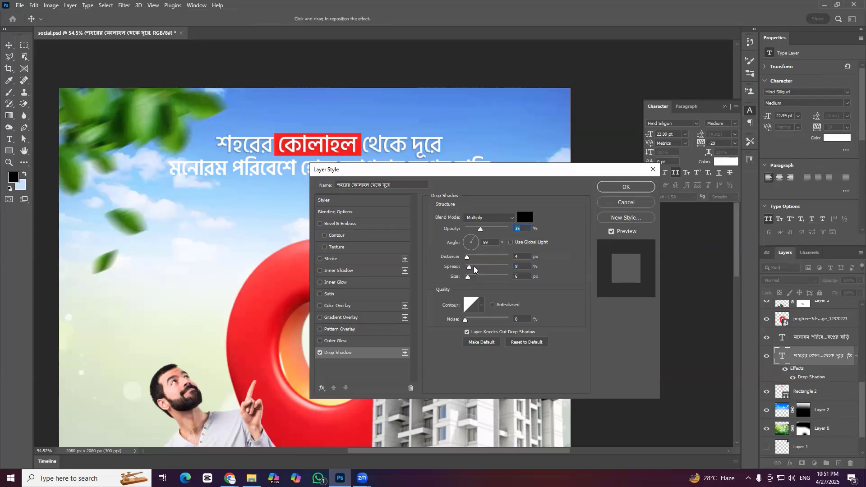
pyautogui.moveTo(468, 276); pyautogui.dragTo(467, 276)
pyautogui.click(615, 188)
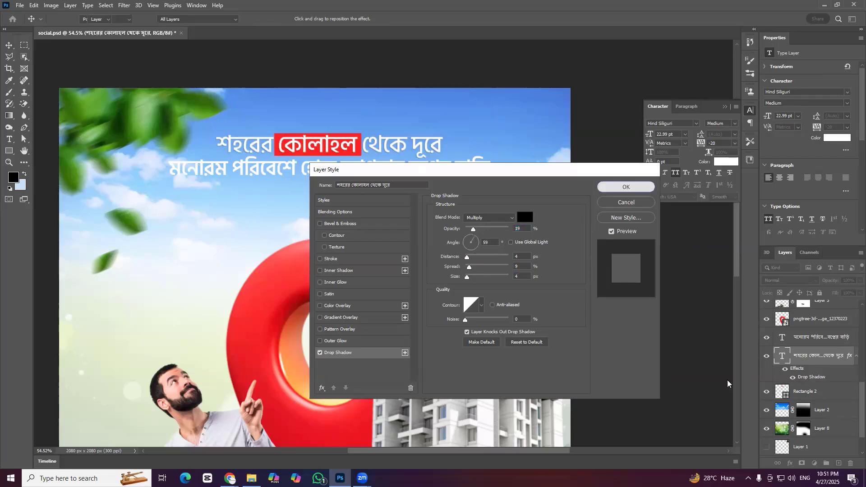
pyautogui.rightClick(821, 357)
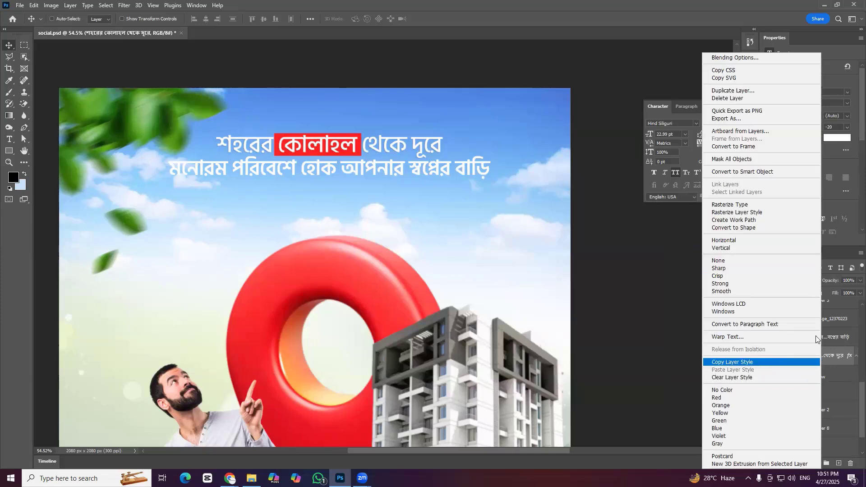
pyautogui.click(769, 363)
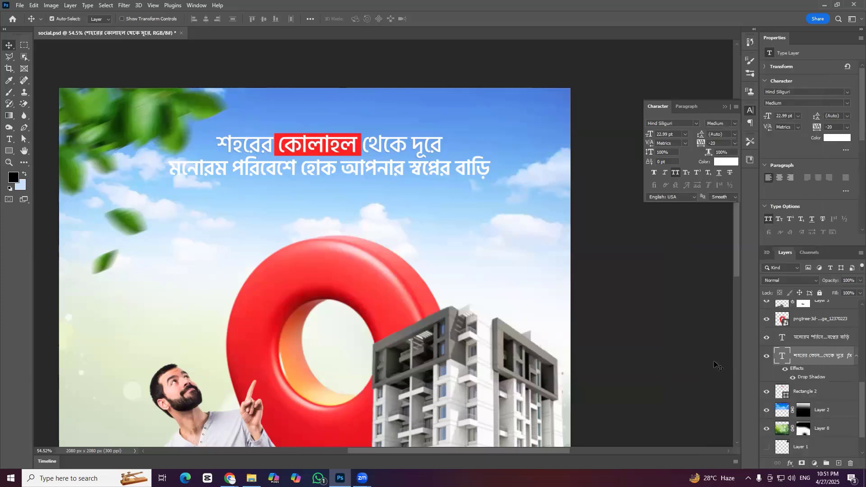
# Give the second headline line the purple-to-blue gradient overlay Blue_24 and a white outside stroke of 6 px
pyautogui.click(815, 339)
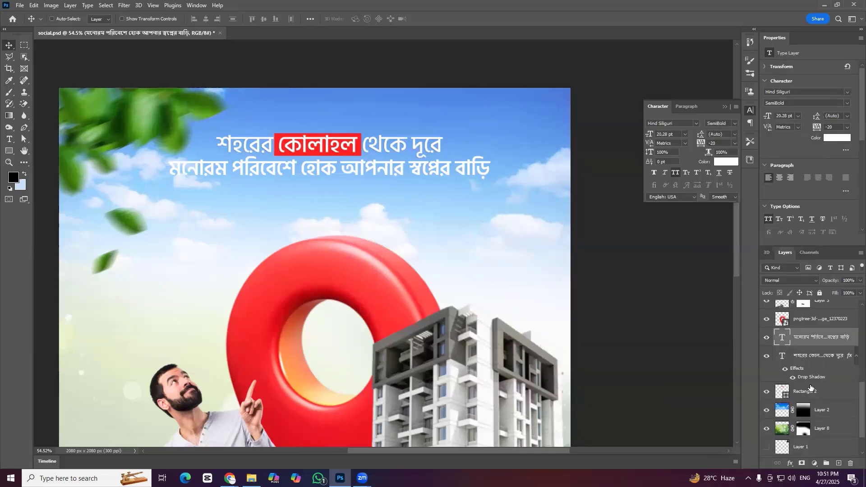
pyautogui.rightClick(815, 341)
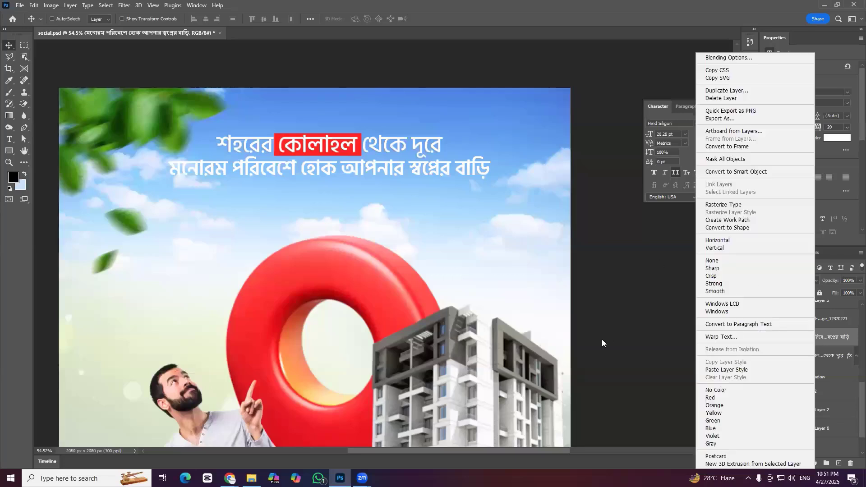
pyautogui.click(364, 295)
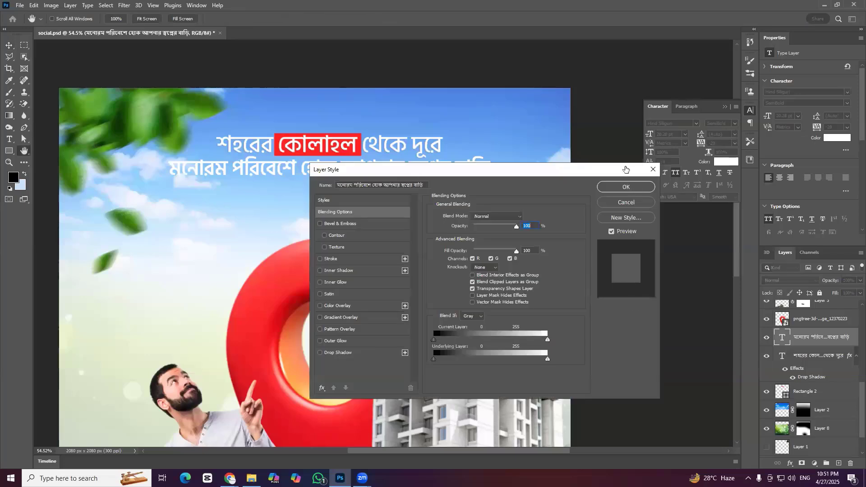
pyautogui.moveTo(600, 170); pyautogui.dragTo(660, 190)
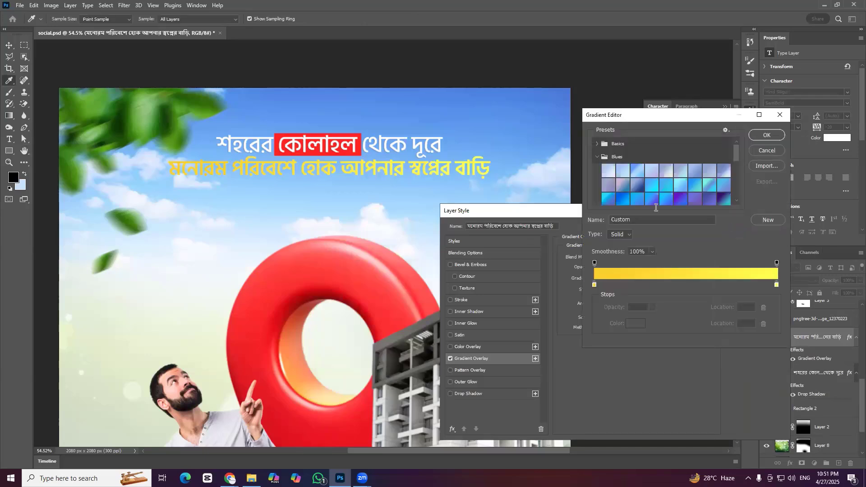
pyautogui.scroll(-1, 668, 180)
pyautogui.click(695, 162)
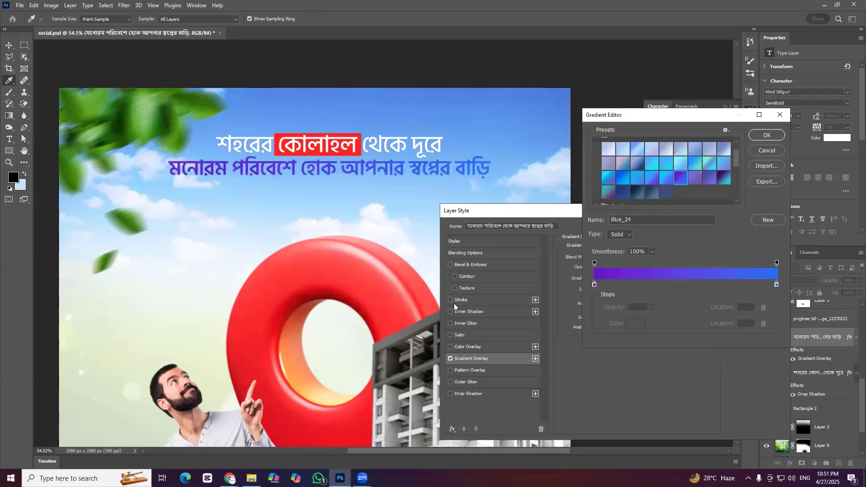
pyautogui.press('Return')
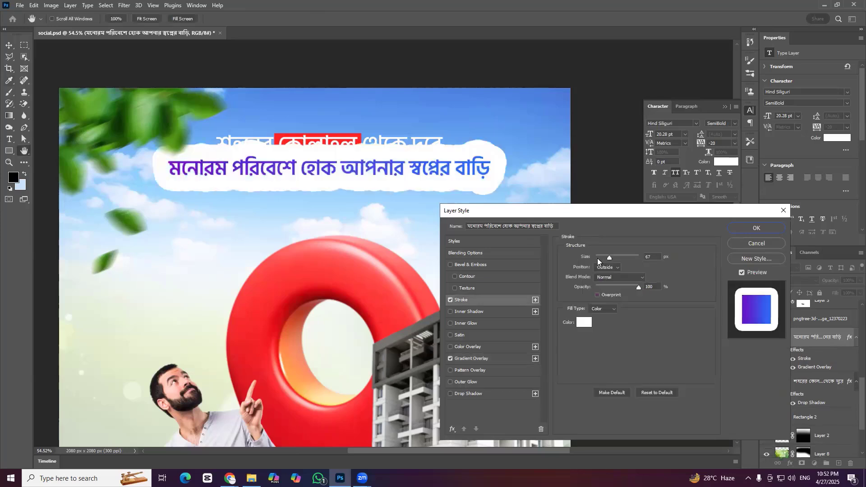
pyautogui.moveTo(598, 261); pyautogui.dragTo(598, 258)
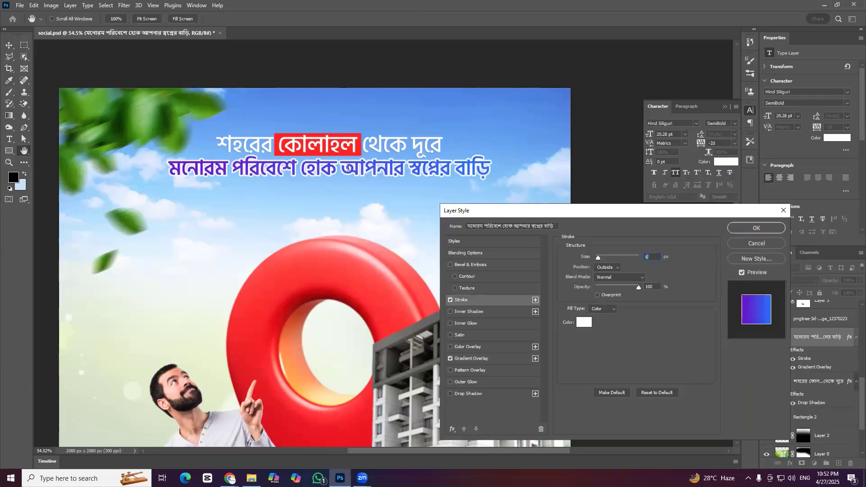
pyautogui.press('Return')
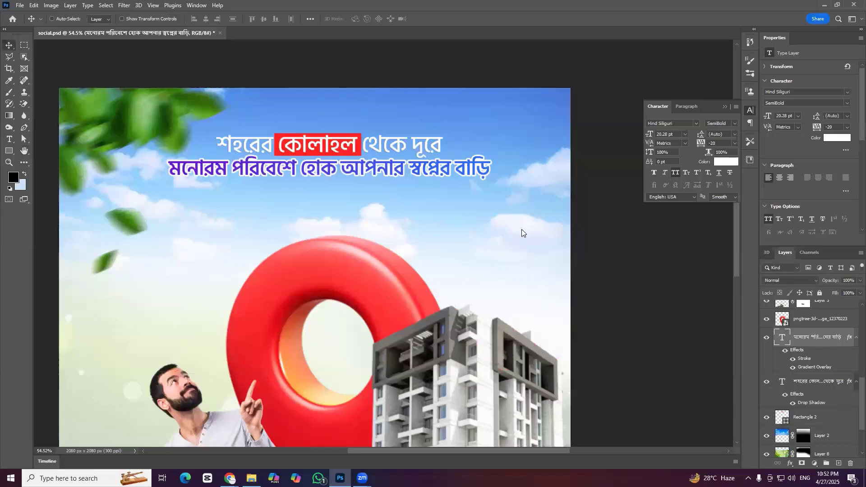
# Try to break the second headline line in two before the word "আপনার"
pyautogui.click(9, 138)
pyautogui.click(341, 169)
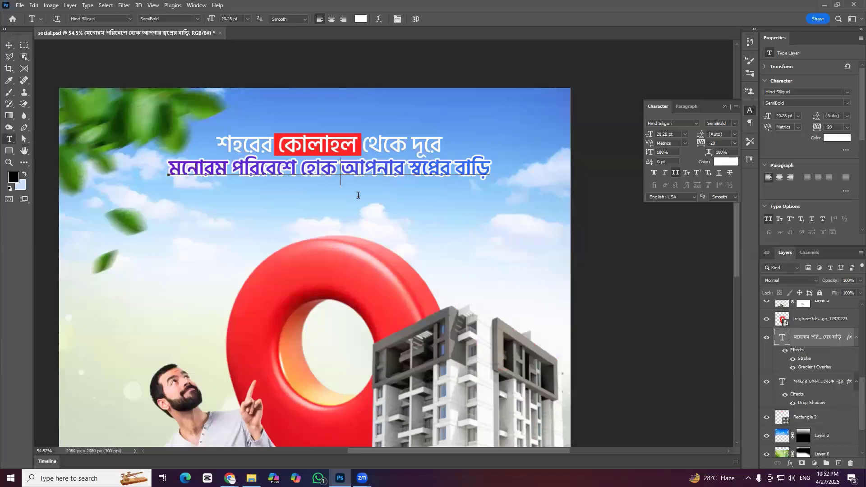
pyautogui.press('Return')
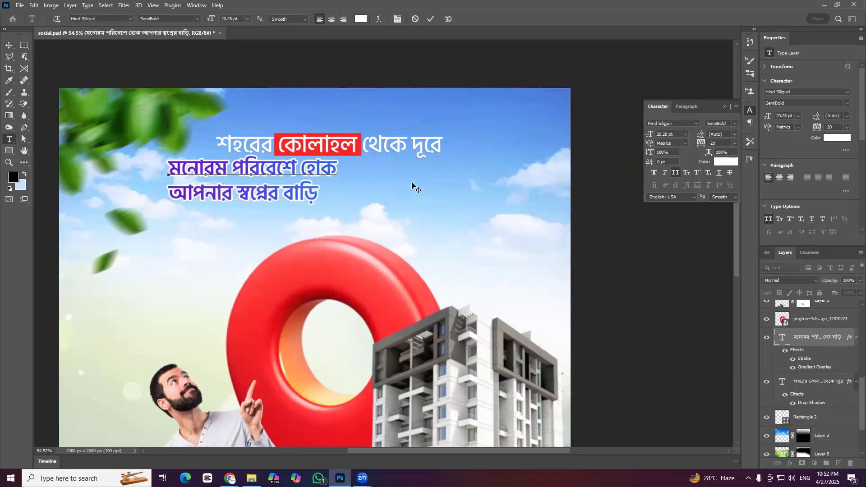
pyautogui.press('Escape')
pyautogui.press('v')
# Move both headline lines and the red rectangle together slightly lower in the sky, and hide the rectangle behind "কোলাহল"
pyautogui.scroll(-2, 413, 153)
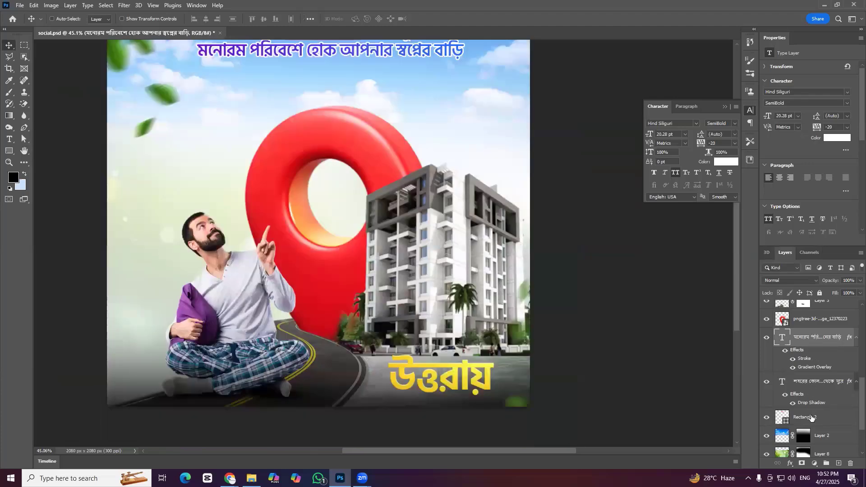
pyautogui.scroll(-1, 458, 163)
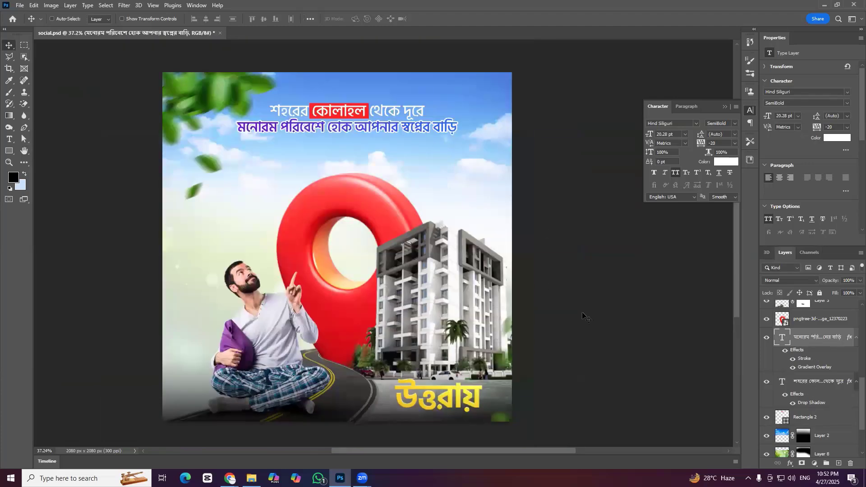
pyautogui.keyDown('ctrl'); pyautogui.click(777, 371); pyautogui.keyUp('ctrl')
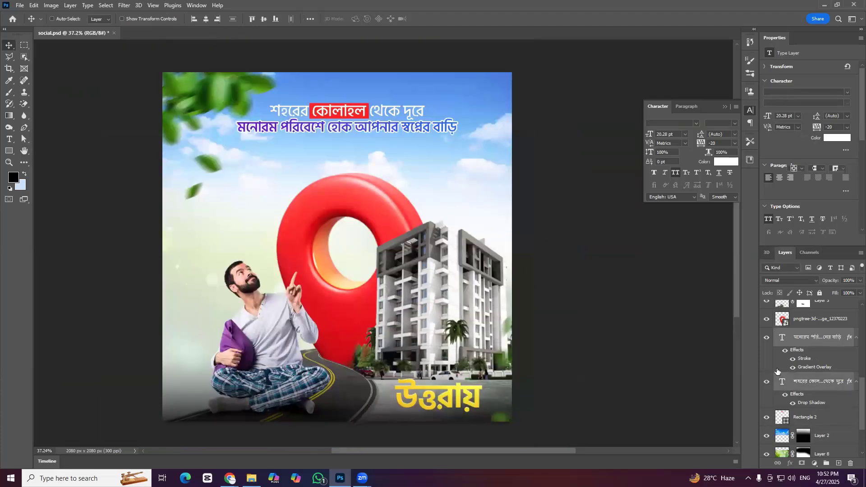
pyautogui.click(767, 420)
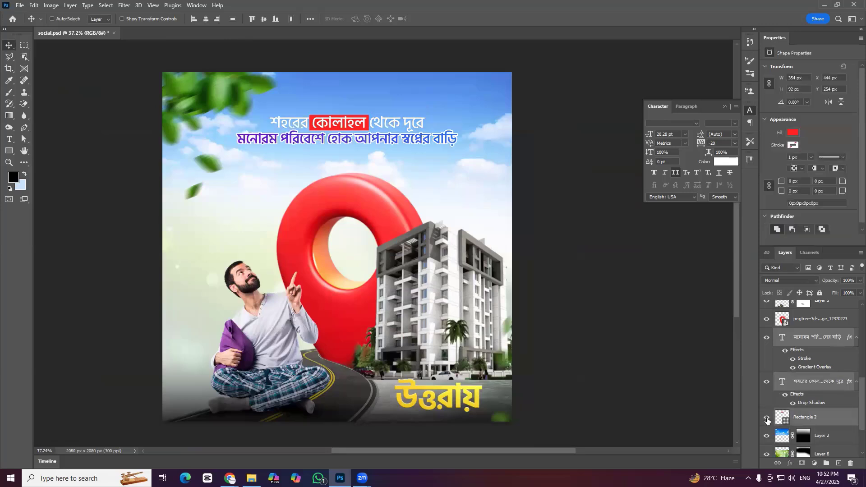
pyautogui.click(767, 420)
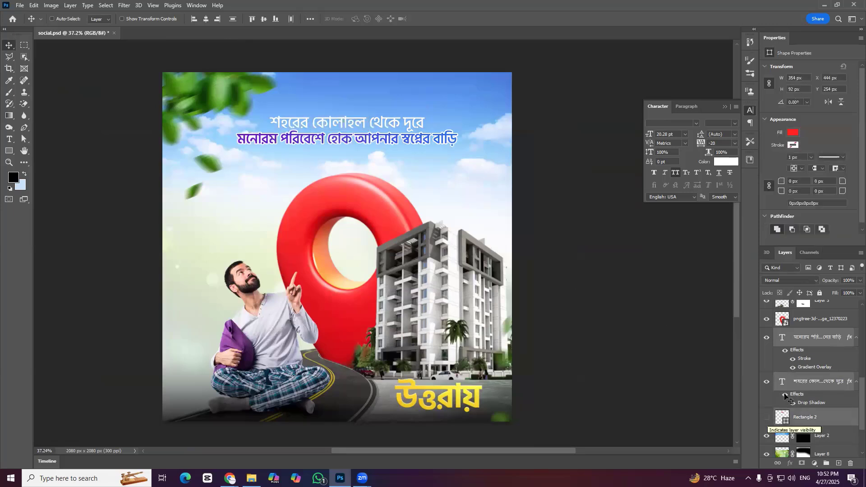
# Hide the first headline line's layer effects and set its font weight to SemiBold
pyautogui.click(812, 385)
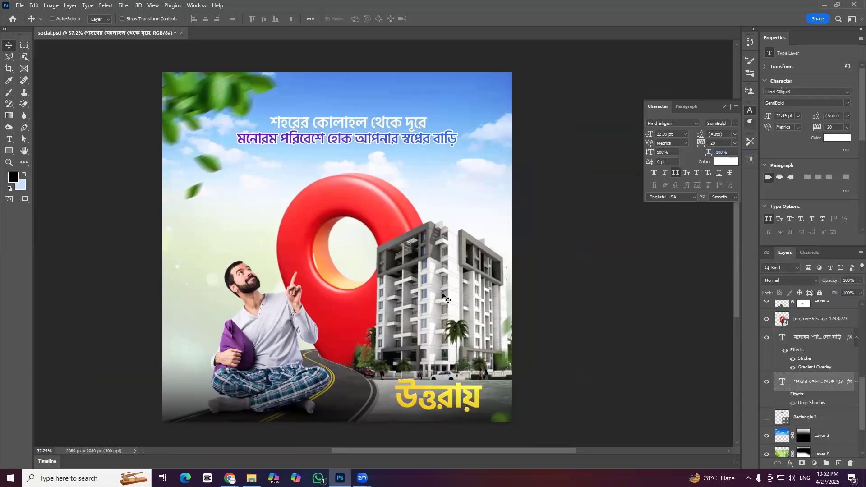
pyautogui.scroll(2, 435, 239)
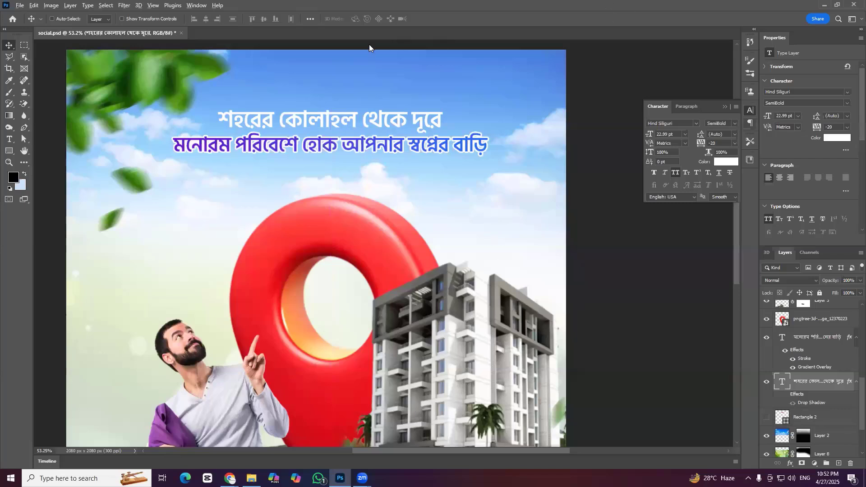
# Switch to the Chrome browser and search Google Images for "cloud png"
pyautogui.scroll(-2, 133, 63)
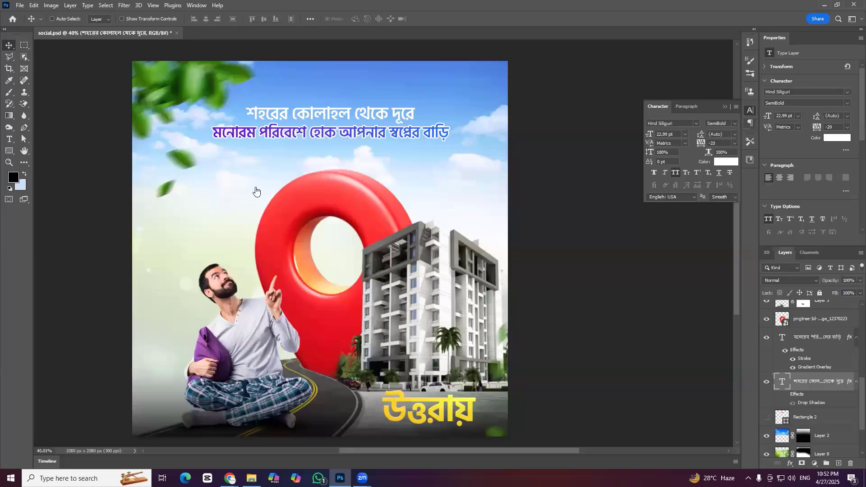
pyautogui.hotkey('alt', 'Tab')
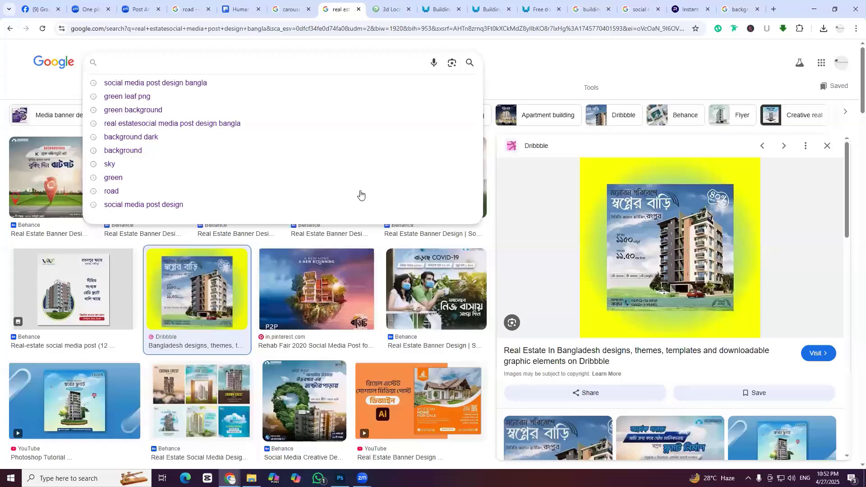
pyautogui.write('clo')
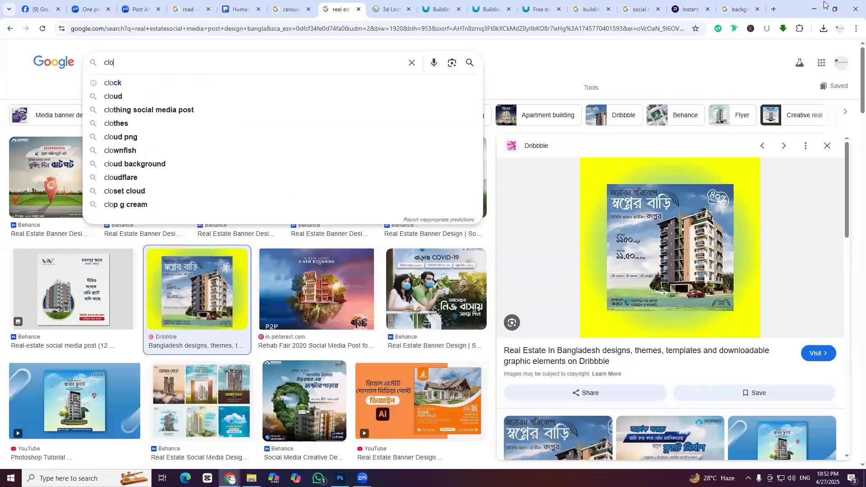
pyautogui.press('Down')
pyautogui.press('Down')
pyautogui.press('Down')
pyautogui.press('Down')
pyautogui.press('Down')
pyautogui.press('Return')
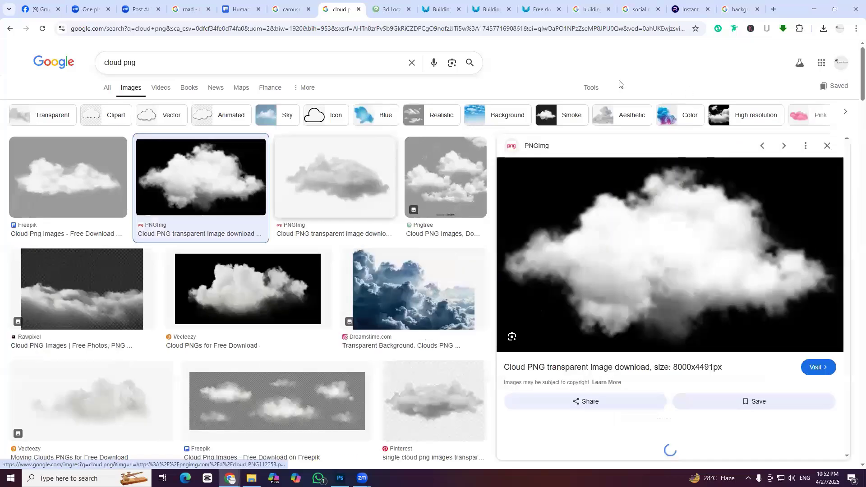
# Bring the PNGImg cloud picture into the Photoshop post design and move its layer to the top of the layer stack
pyautogui.press('super+Down')
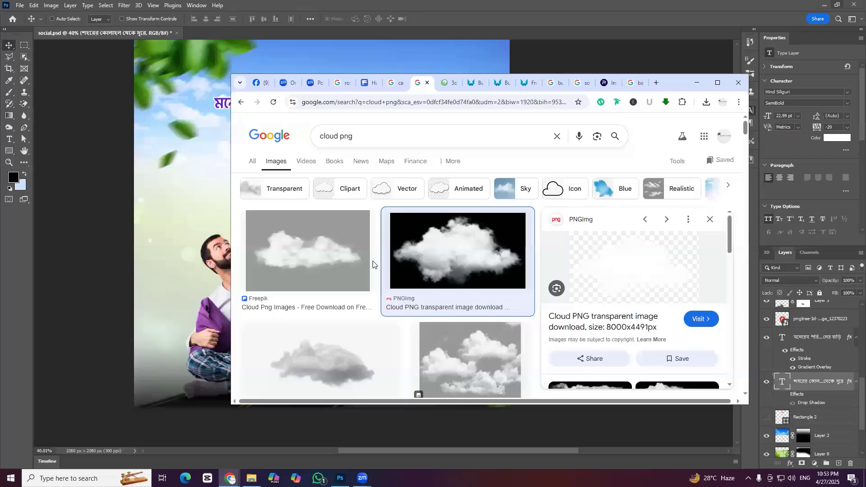
pyautogui.press('super+Home')
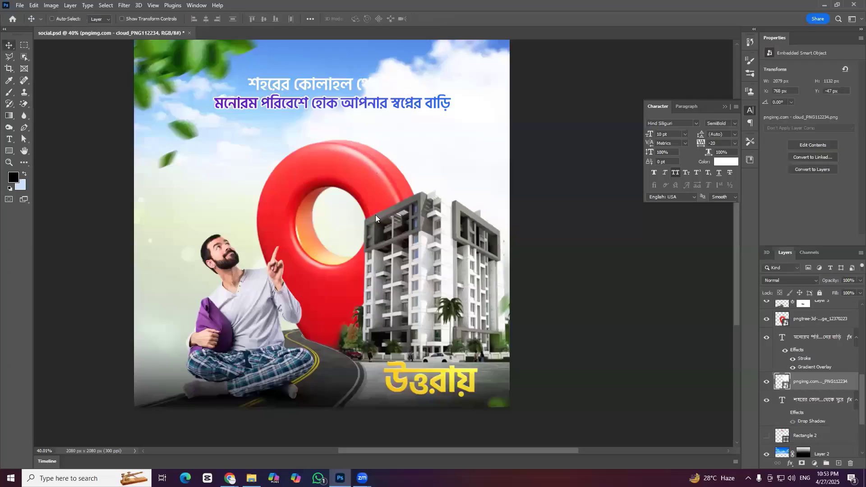
pyautogui.moveTo(820, 381); pyautogui.dragTo(835, 237)
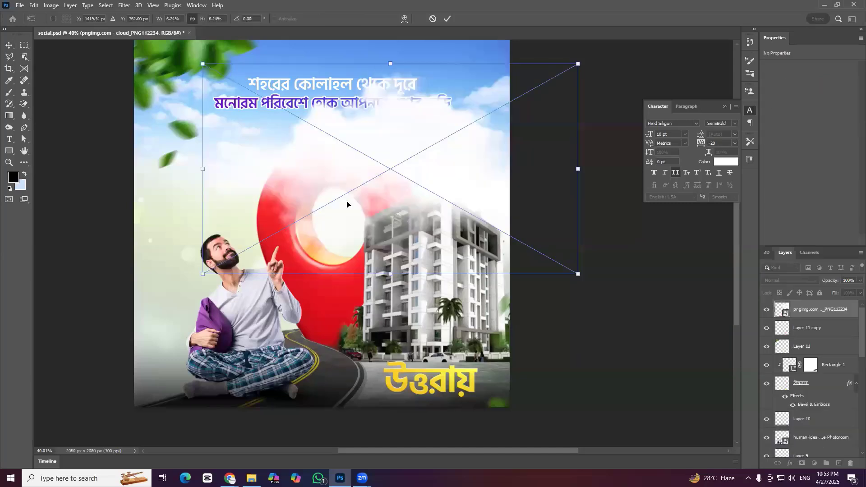
# Shrink the cloud to about 232 × 126 px and move it over the red pin's upper-right edge beside the building
pyautogui.moveTo(206, 182); pyautogui.dragTo(182, 120)
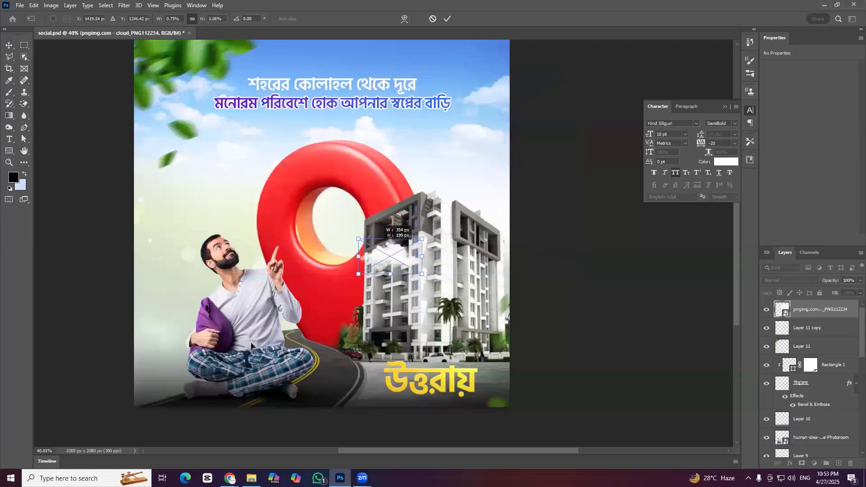
pyautogui.moveTo(391, 256); pyautogui.dragTo(409, 153)
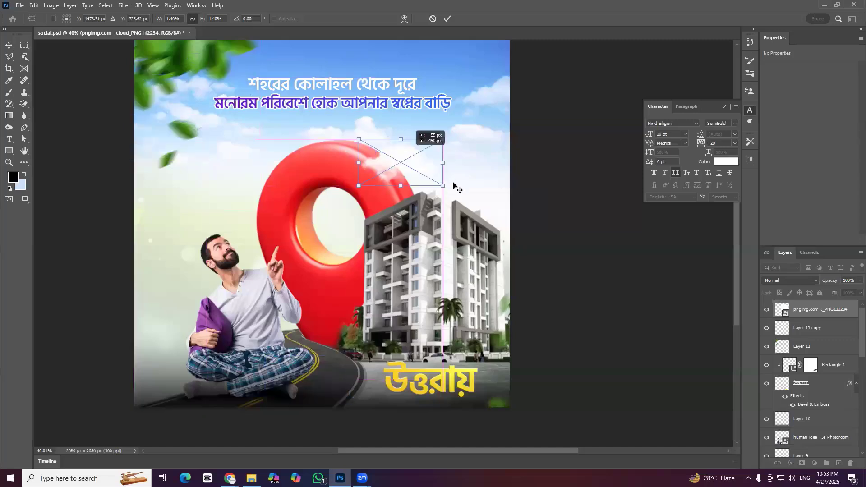
pyautogui.moveTo(455, 186); pyautogui.dragTo(304, 87)
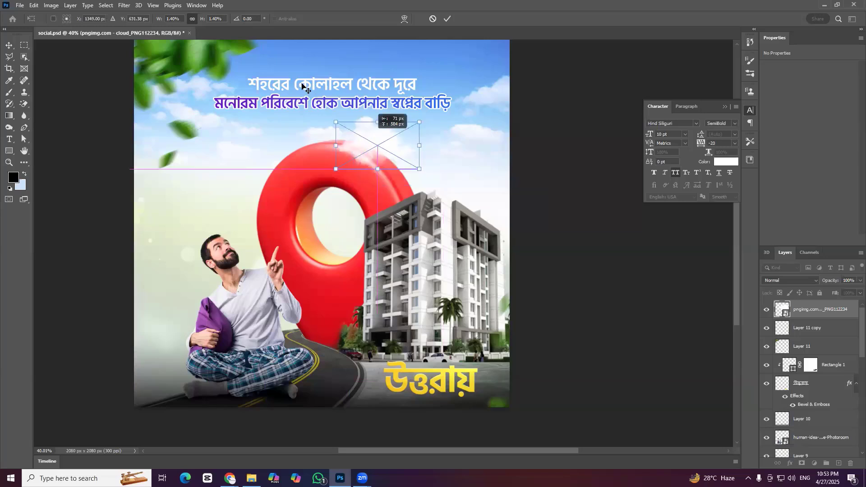
pyautogui.press('Return')
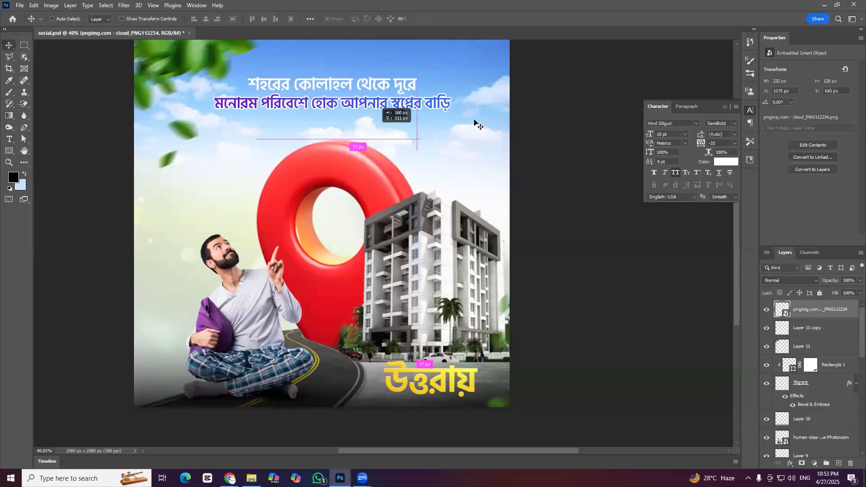
pyautogui.moveTo(476, 124); pyautogui.dragTo(429, 182)
# Resize the cloud to about 327 × 178 px and place it across the red pin's upper-left edge
pyautogui.hotkey('ctrl', 't')
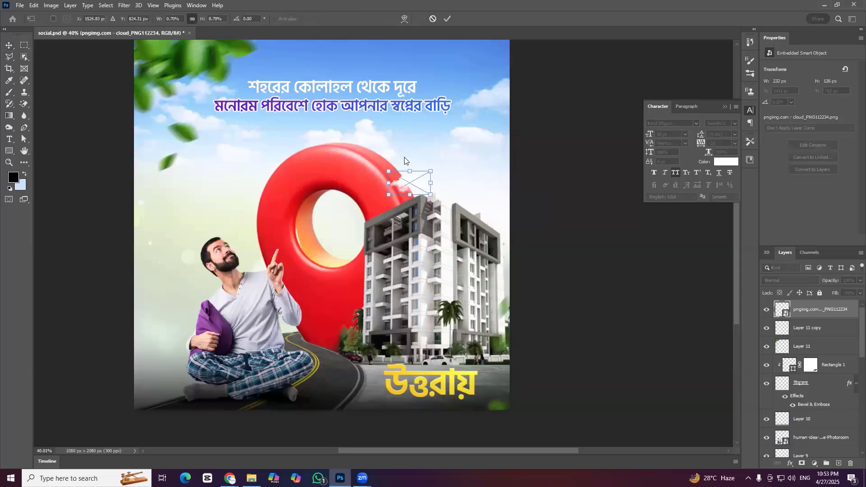
pyautogui.moveTo(431, 183); pyautogui.dragTo(469, 183)
pyautogui.moveTo(427, 177); pyautogui.dragTo(400, 153)
pyautogui.press('Return')
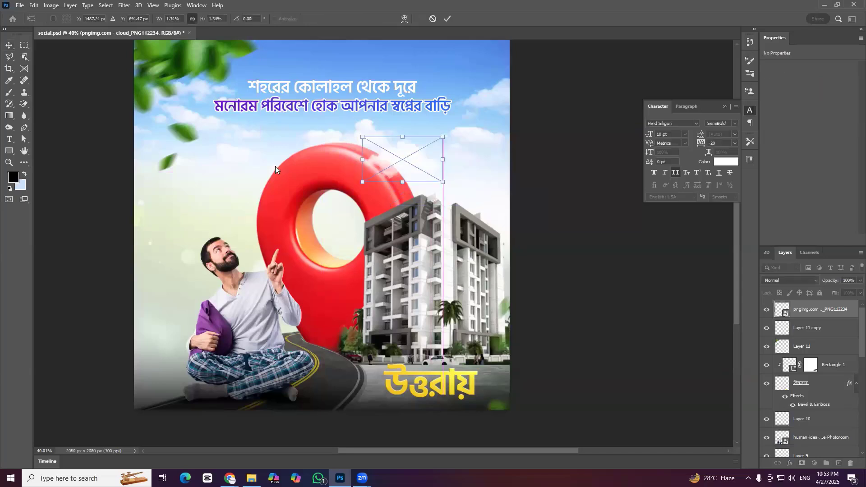
pyautogui.moveTo(443, 182); pyautogui.dragTo(432, 176)
pyautogui.moveTo(403, 156); pyautogui.dragTo(281, 151)
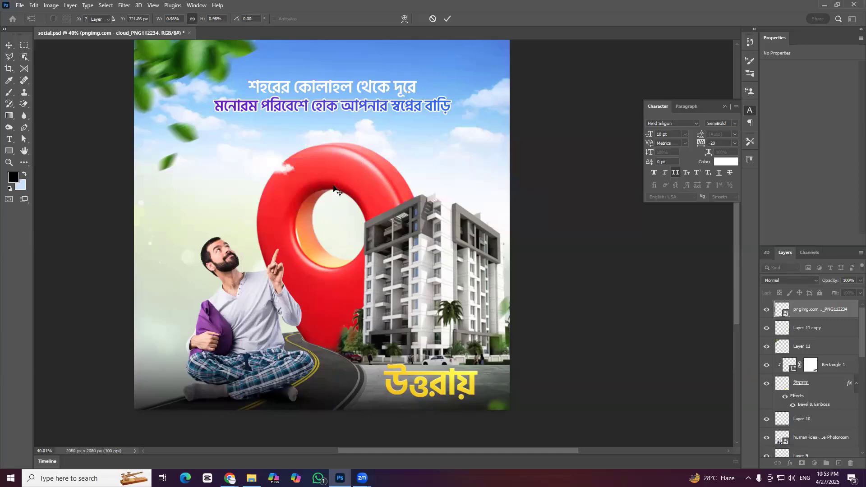
pyautogui.scroll(5, 275, 168)
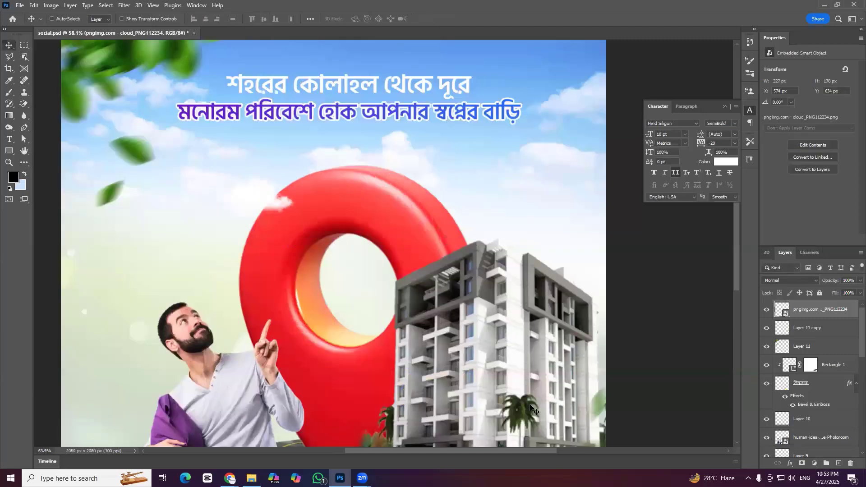
pyautogui.scroll(1, 348, 308)
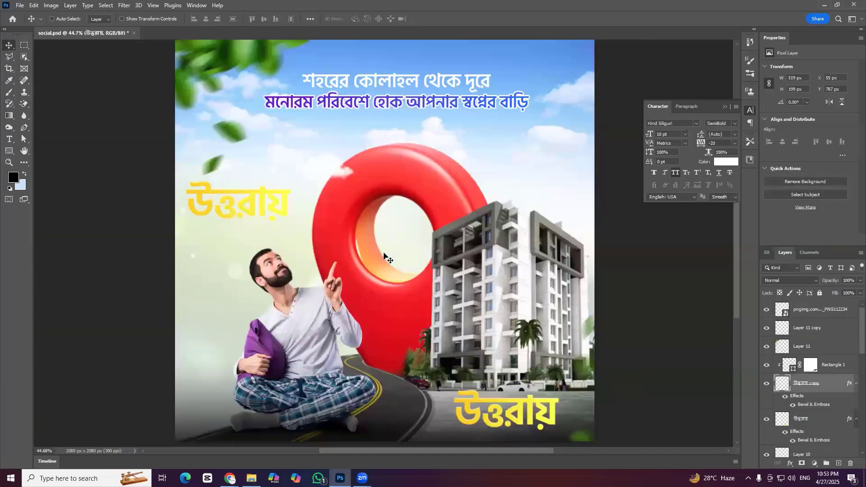
pyautogui.scroll(-4, 396, 296)
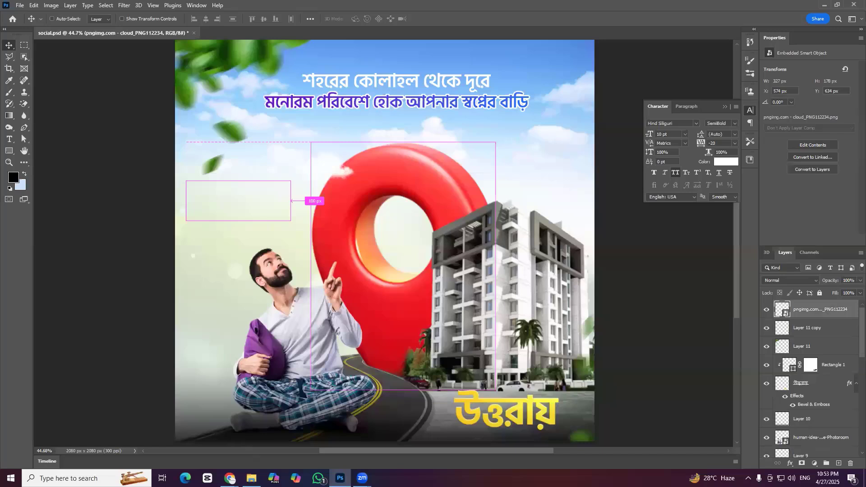
pyautogui.scroll(-2, 291, 200)
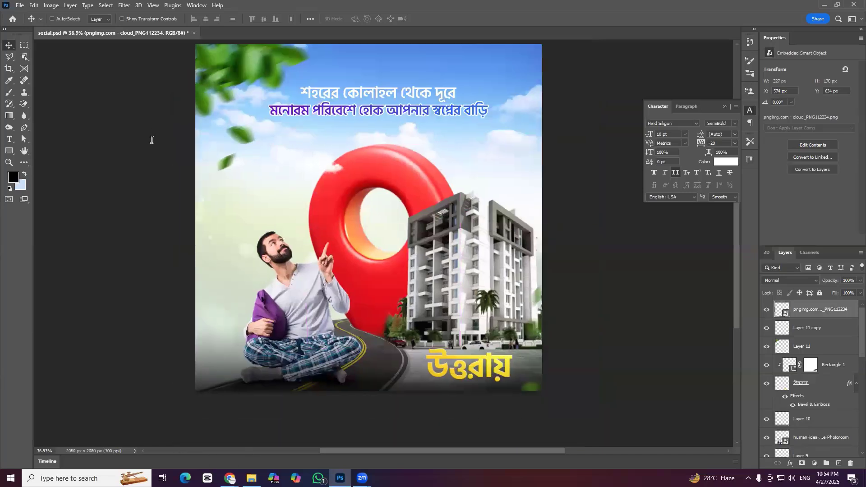
pyautogui.scroll(-1, 156, 134)
# Switch to the Chrome browser and search Google Images for "bird png"
pyautogui.hotkey('alt', 'Tab')
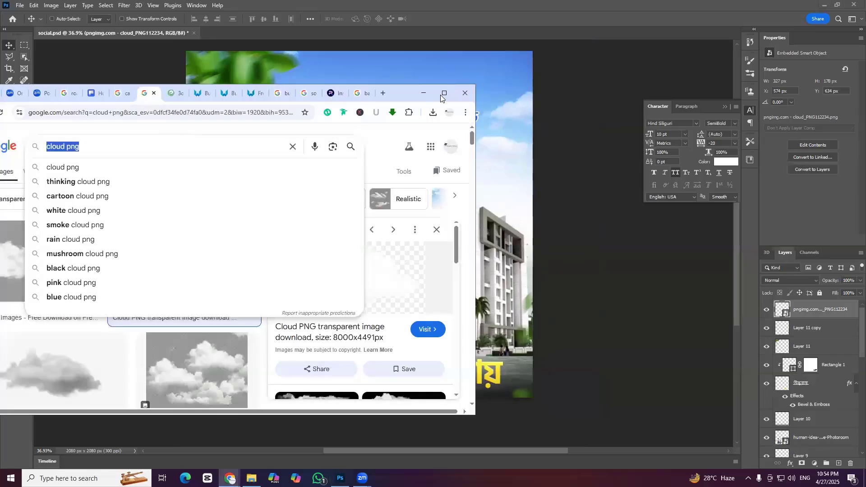
pyautogui.write('bir')
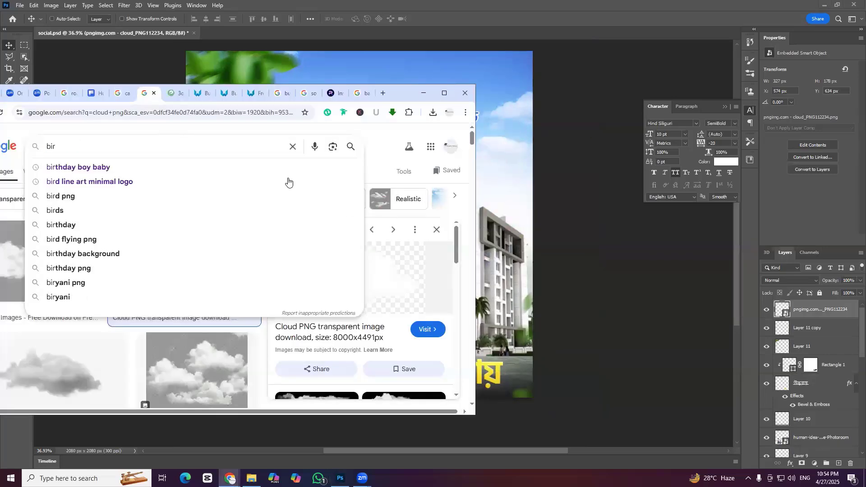
pyautogui.write('d png')
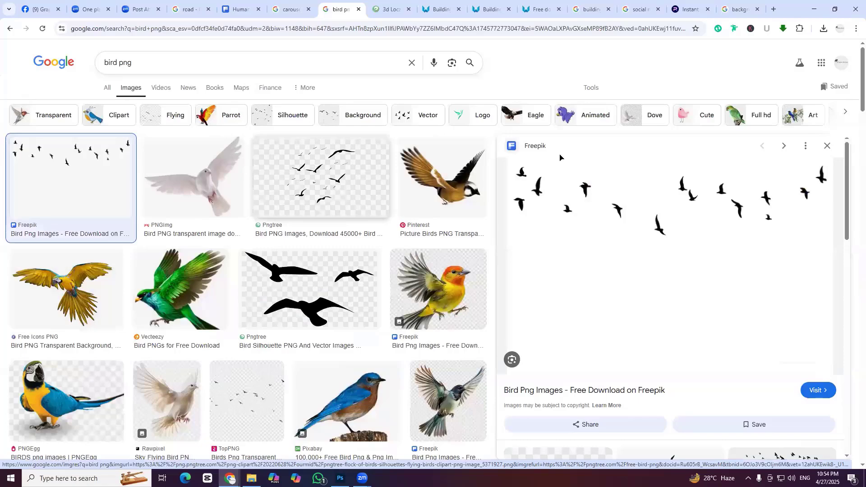
# Return to the Photoshop design and position the flock of black birds in the sky just above the building
pyautogui.hotkey('alt', 'Tab')
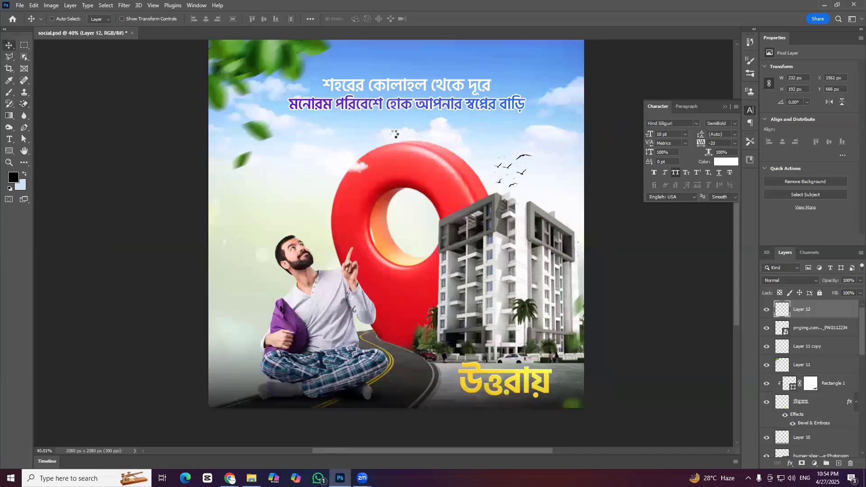
pyautogui.press('Up')
pyautogui.press('Up')
pyautogui.press('Up')
pyautogui.press('Up')
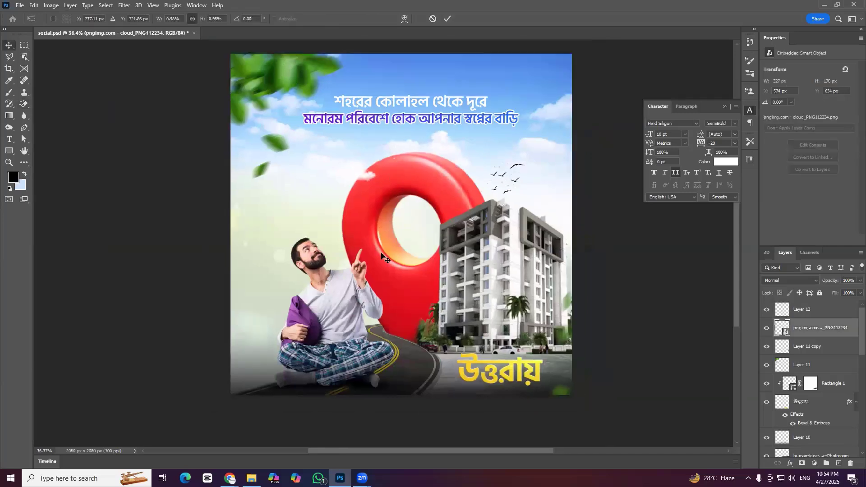
# Enlarge the cloud on the red pin's upper-left edge to about 376 × 205 px
pyautogui.hotkey('ctrl', 't')
pyautogui.press('Return')
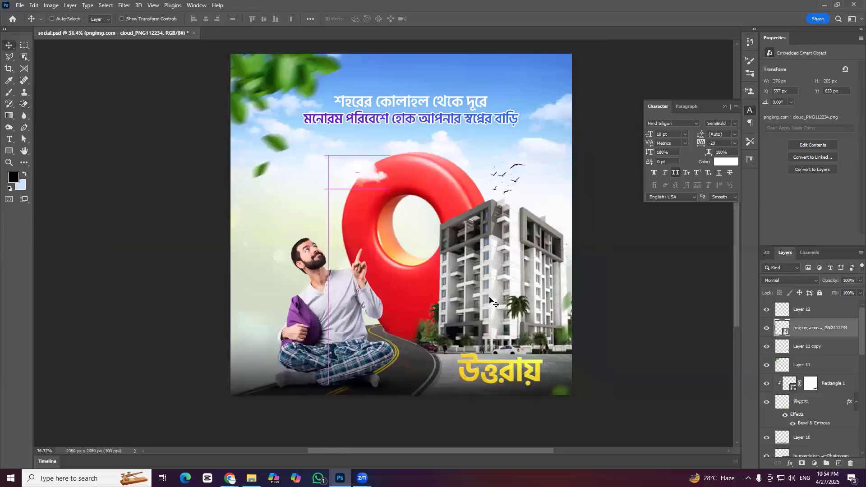
pyautogui.scroll(1, 445, 358)
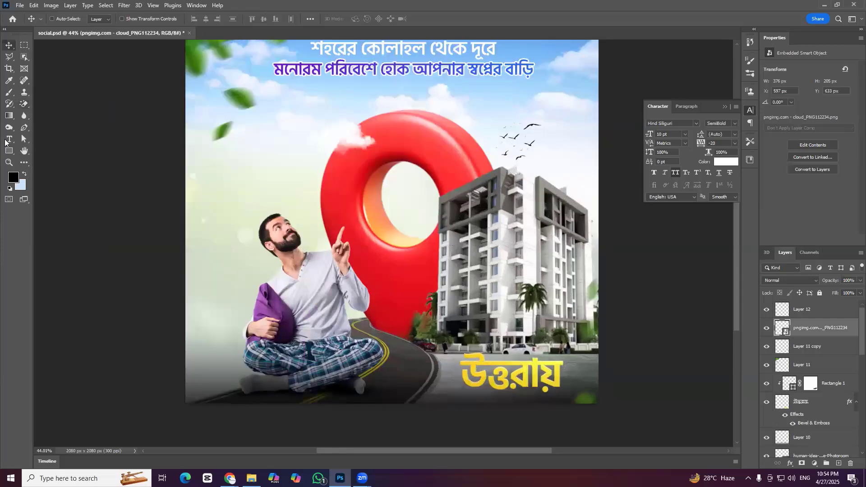
pyautogui.scroll(2, 306, 261)
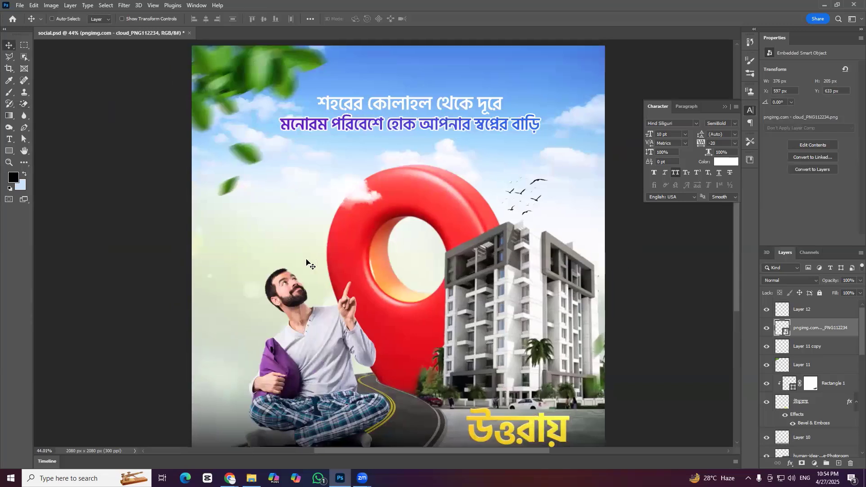
# Add the white text "4" above the man and scale it up to about 123.55 pt near the small leaves
pyautogui.scroll(-1, 307, 260)
pyautogui.press('t')
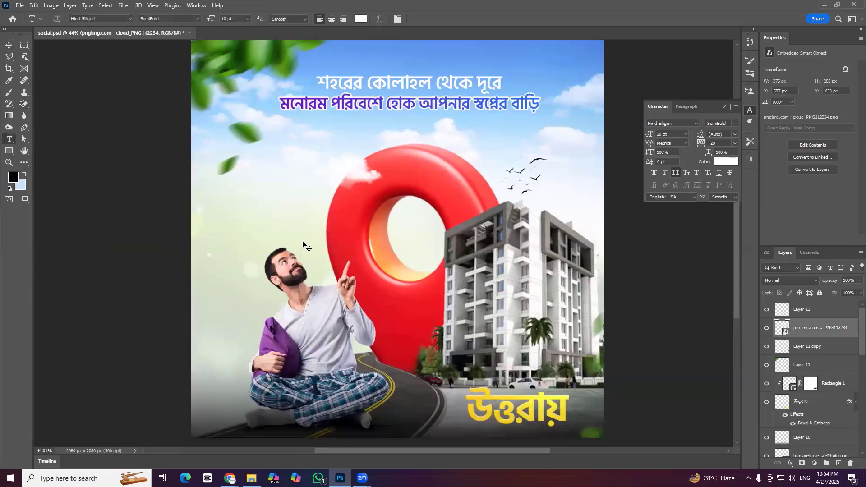
pyautogui.click(308, 224)
pyautogui.write('4')
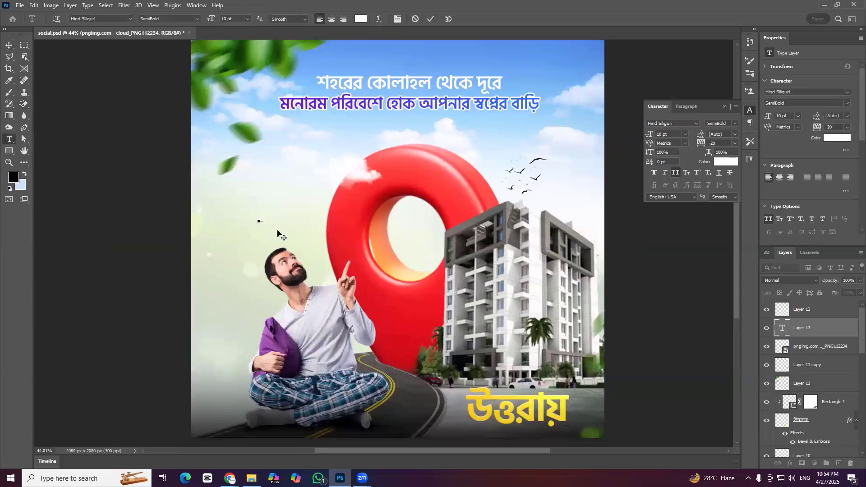
pyautogui.press('Escape')
pyautogui.press('v')
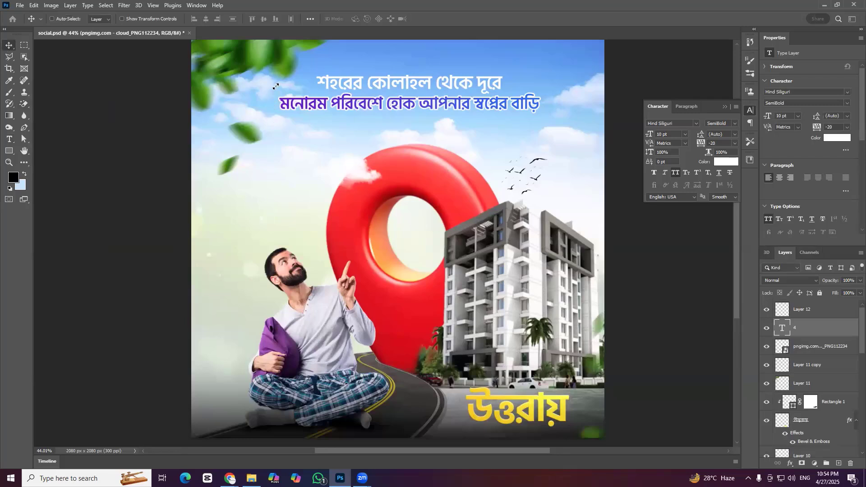
pyautogui.hotkey('ctrl', 't')
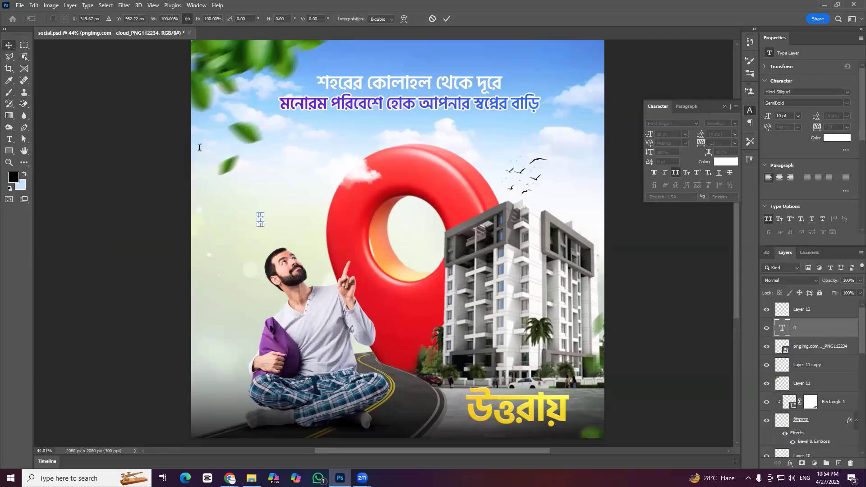
pyautogui.press('Return')
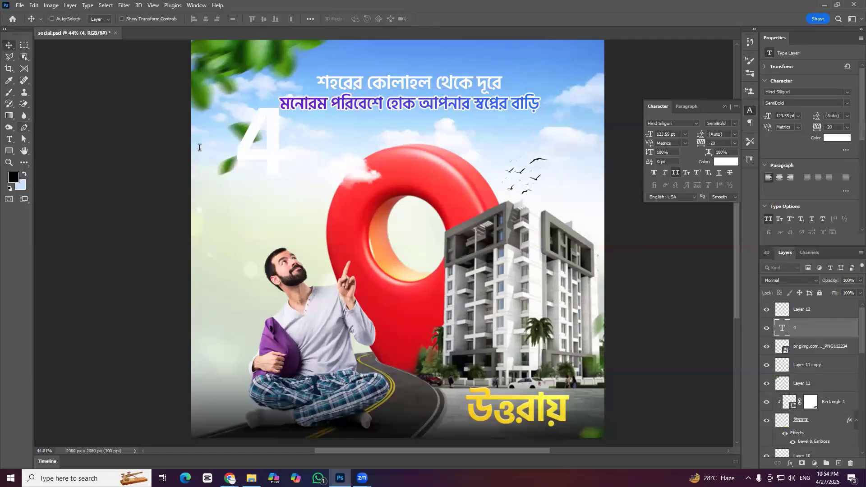
# Replace the large number's text with "8"
pyautogui.press('t')
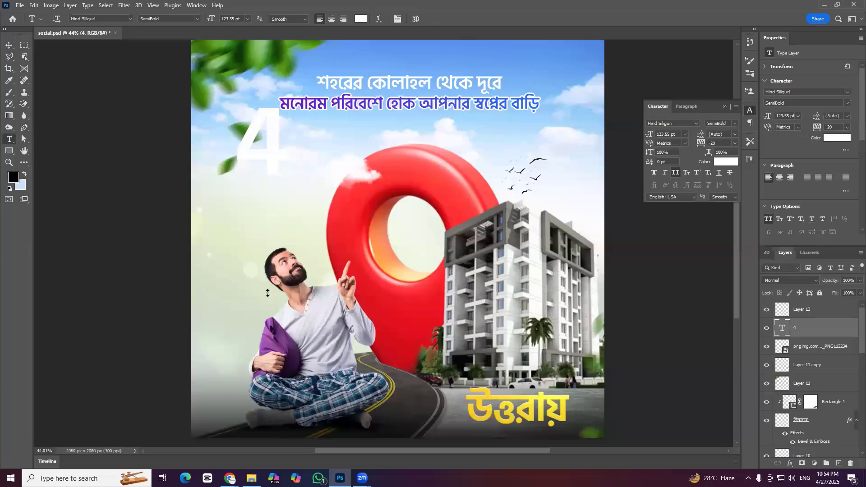
pyautogui.click(268, 307)
pyautogui.write('8')
pyautogui.press('Delete')
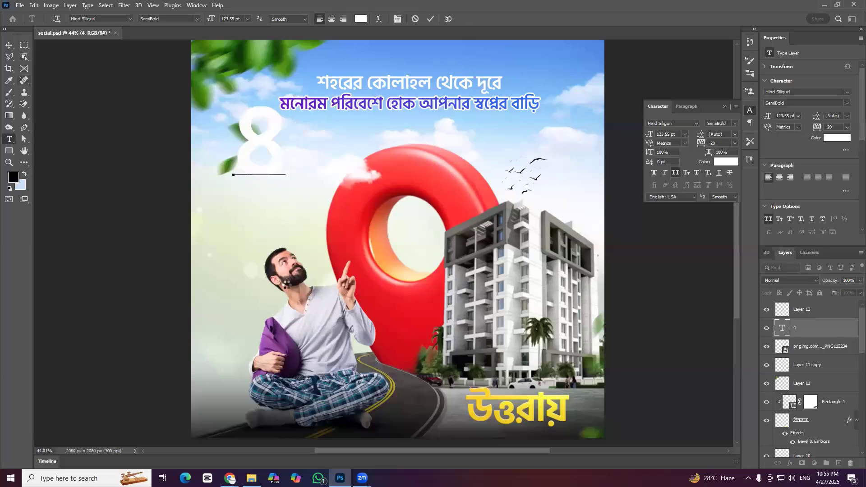
pyautogui.hotkey('ctrl', 'Return')
# Enlarge the white "8" to about 212.22 pt beside the pin's upper edge and move its layer directly below the red pin's layer
pyautogui.press('l')
pyautogui.press('v')
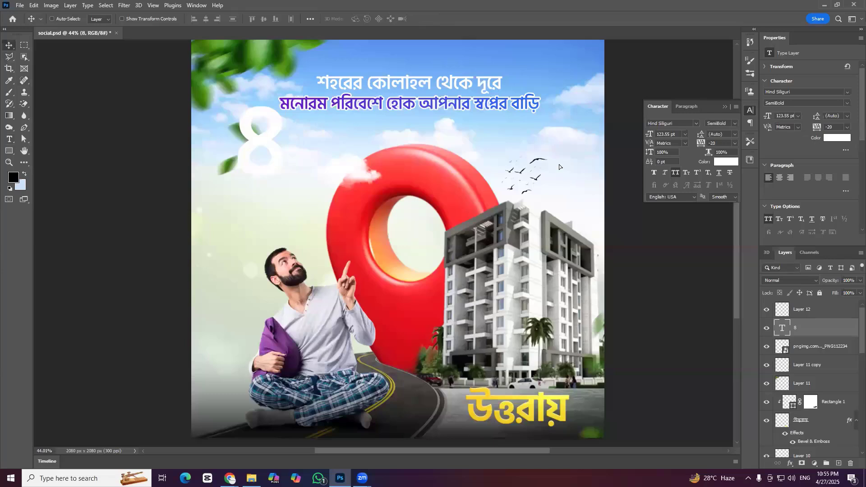
pyautogui.hotkey('ctrl', 't')
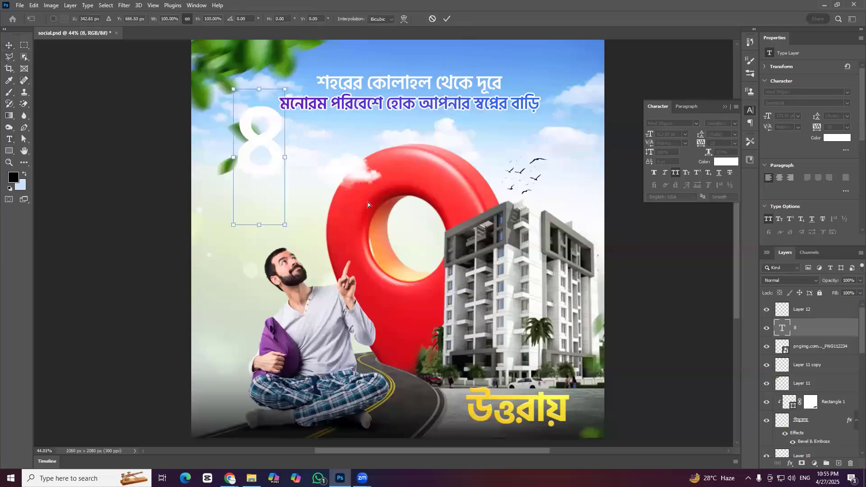
pyautogui.moveTo(320, 211); pyautogui.dragTo(322, 199)
pyautogui.press('Return')
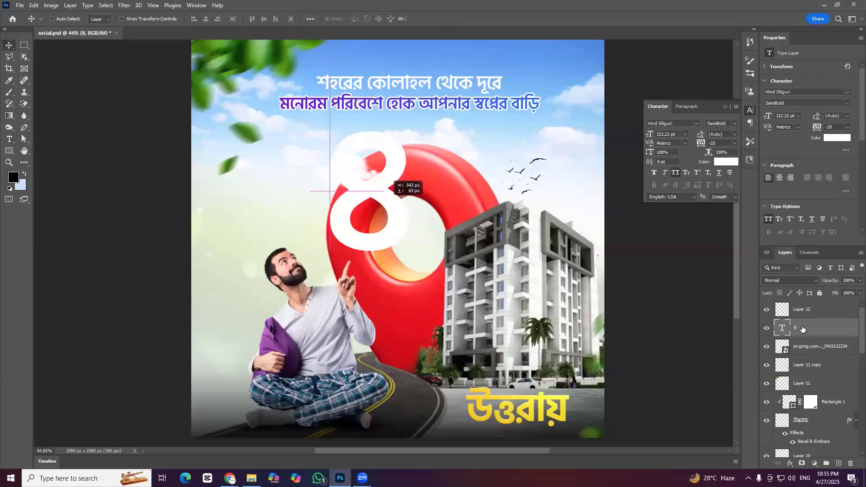
pyautogui.moveTo(803, 329); pyautogui.dragTo(819, 468)
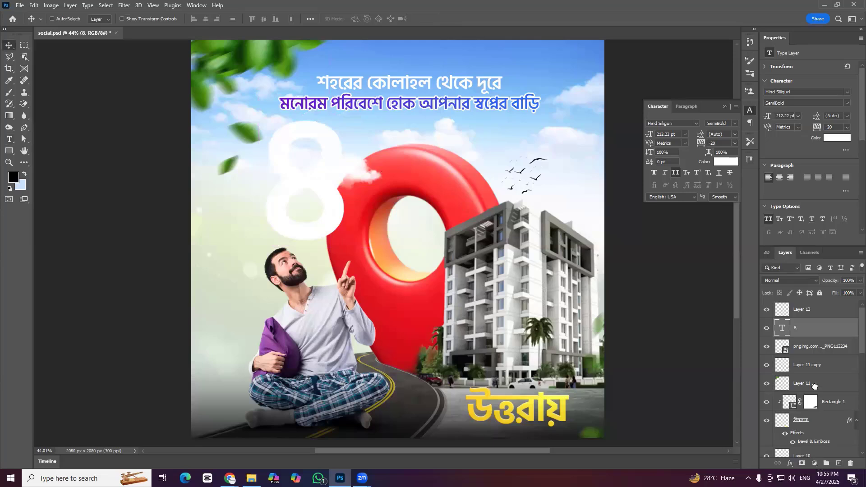
pyautogui.scroll(-3, 812, 371)
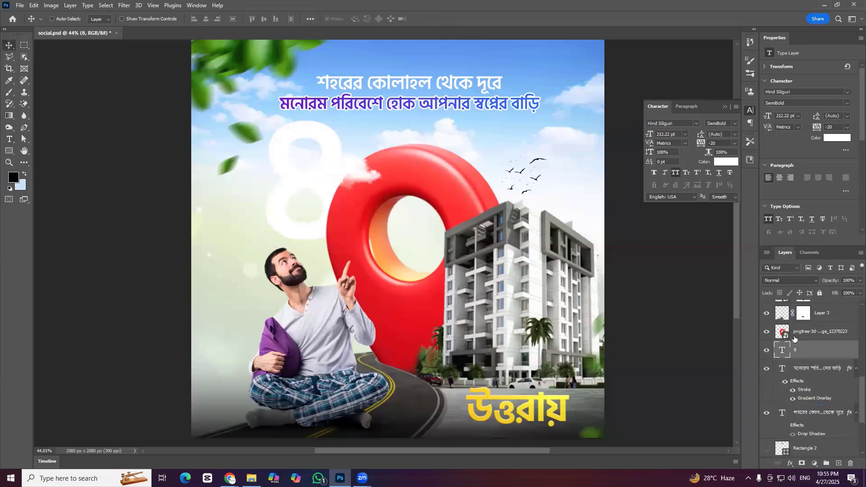
# Copy the Bevel & Emboss style of the gold উত্তরায় text onto the large "8"
pyautogui.scroll(5, 810, 314)
pyautogui.click(811, 311)
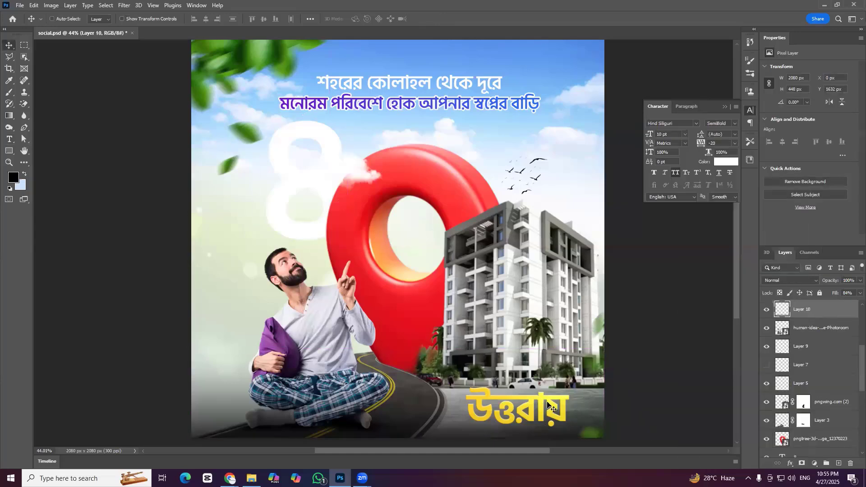
pyautogui.hotkey('ctrl', ',')
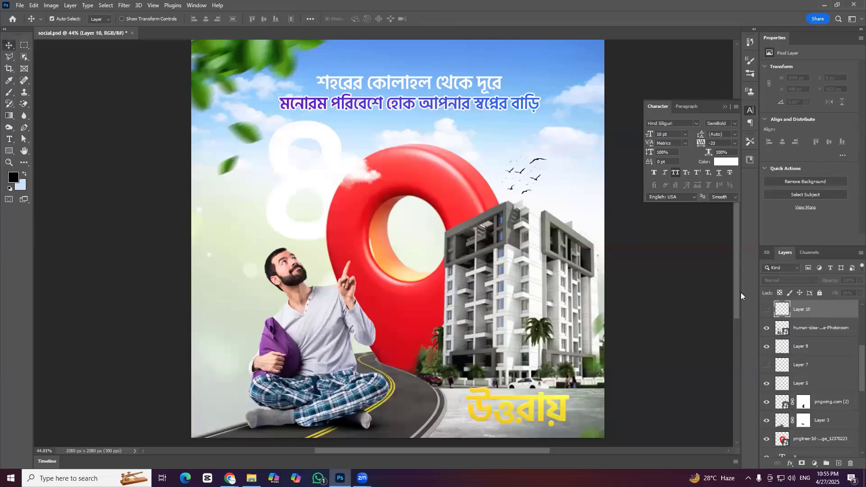
pyautogui.hotkey('alt', ',')
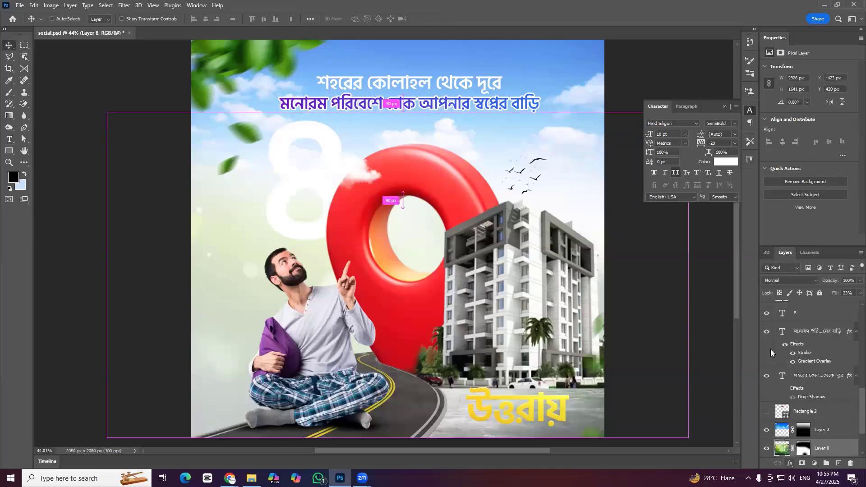
pyautogui.scroll(10, 779, 322)
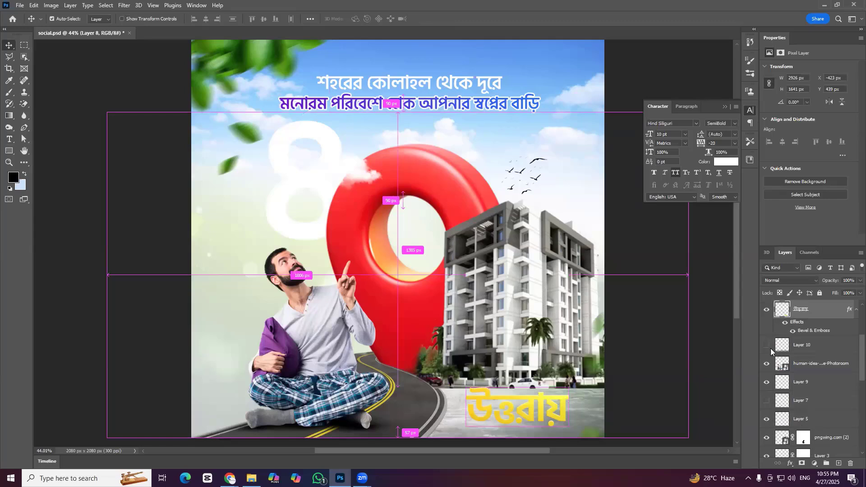
pyautogui.hotkey('ctrl', 'z')
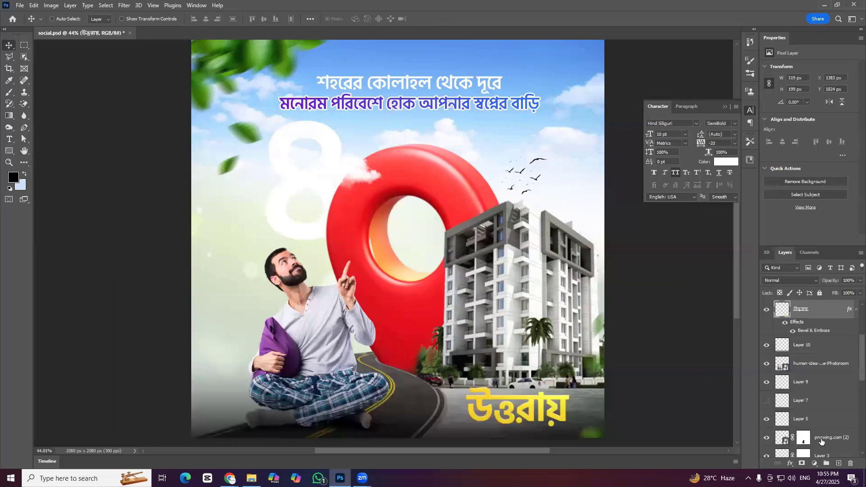
pyautogui.scroll(-2, 819, 428)
pyautogui.click(817, 415)
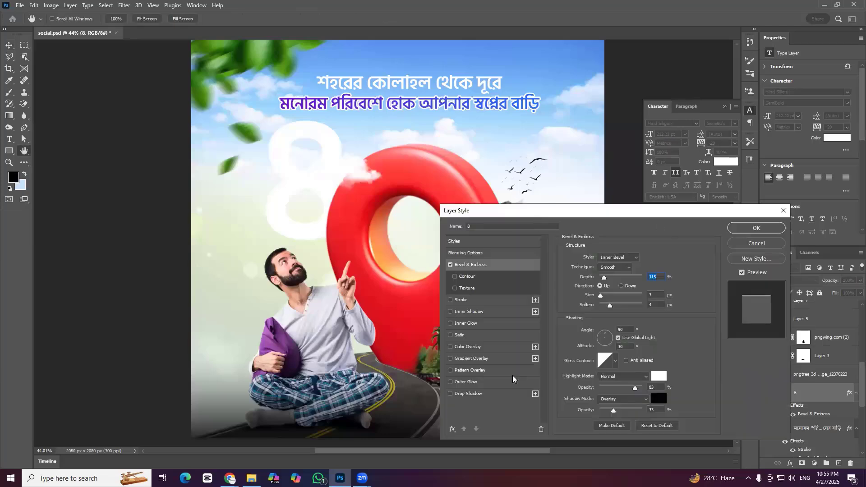
# Give the "8" a gold gradient overlay and a drop shadow with 30% opacity, 154° angle and 43 px distance
pyautogui.click(469, 358)
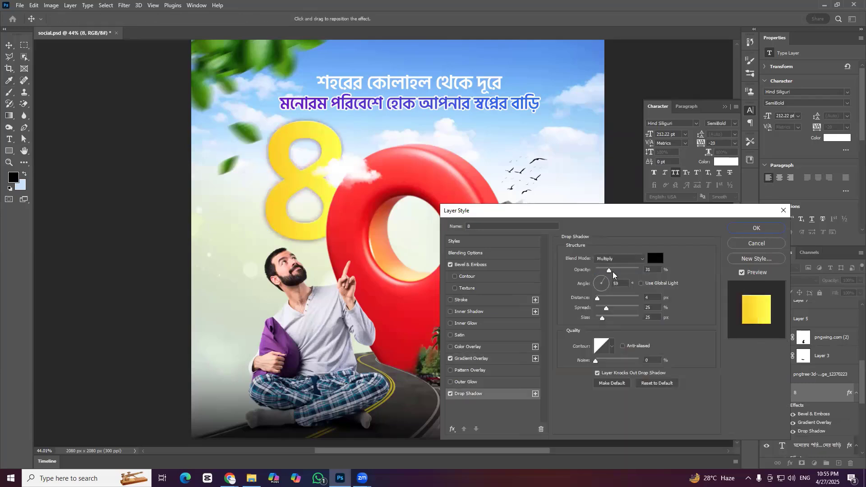
pyautogui.moveTo(610, 272); pyautogui.dragTo(609, 272)
pyautogui.moveTo(317, 186); pyautogui.dragTo(316, 185)
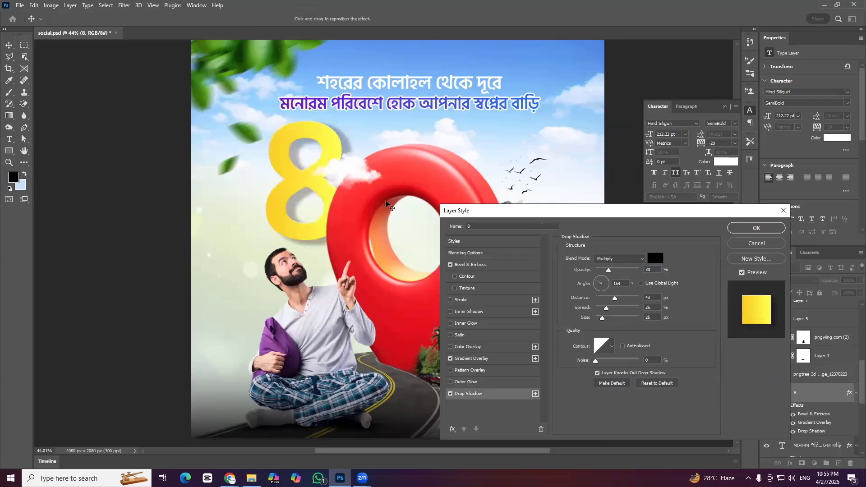
pyautogui.press('Return')
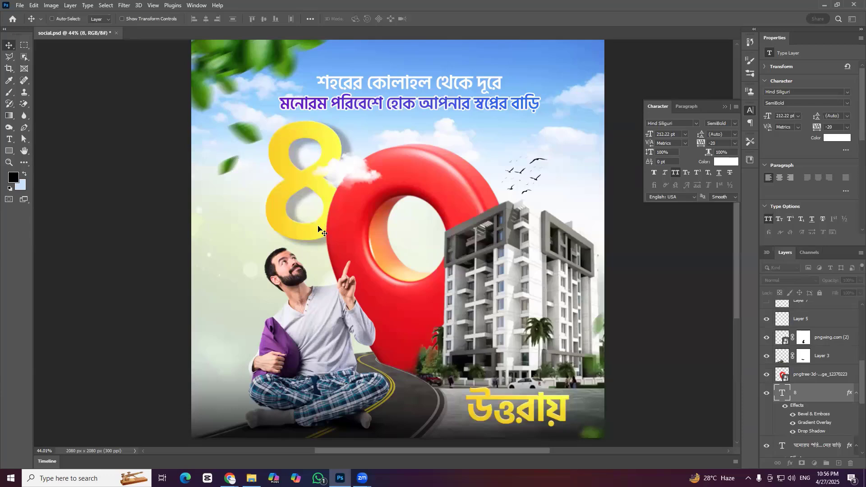
# Move the gold "8" away from the pin to just above the man and replace its text with "৫"
pyautogui.moveTo(318, 229); pyautogui.dragTo(244, 201)
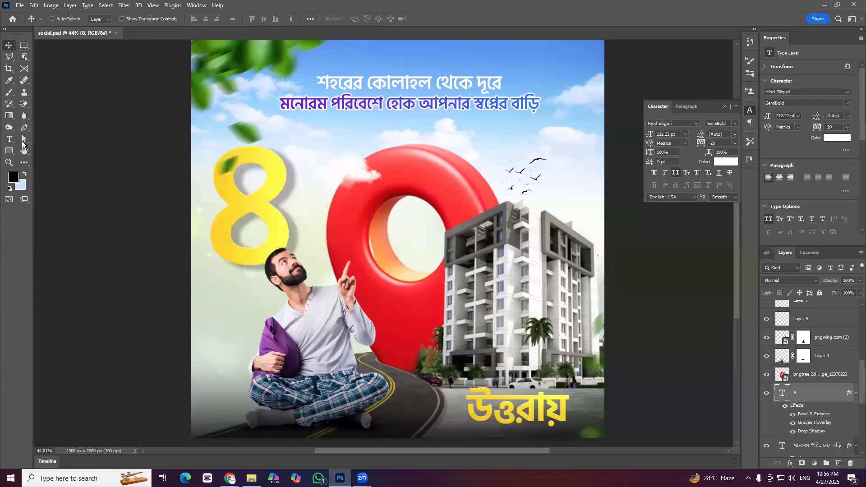
pyautogui.press('t')
pyautogui.doubleClick(217, 204)
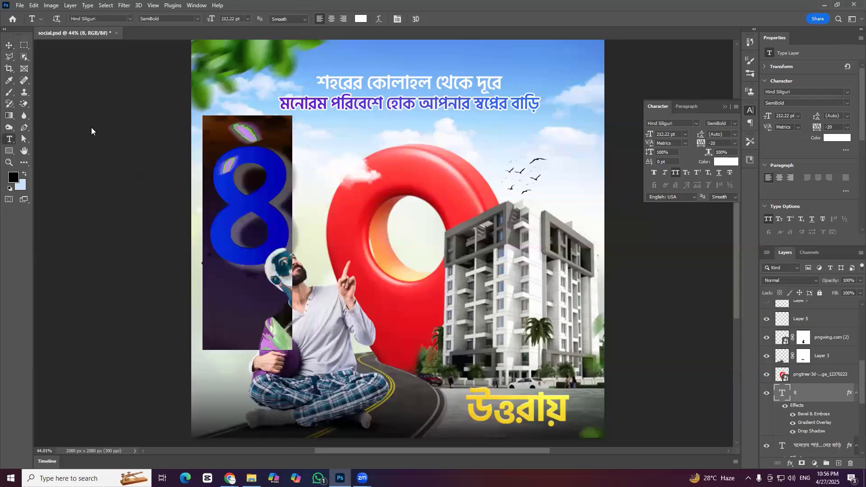
pyautogui.write('৫')
pyautogui.click(9, 46)
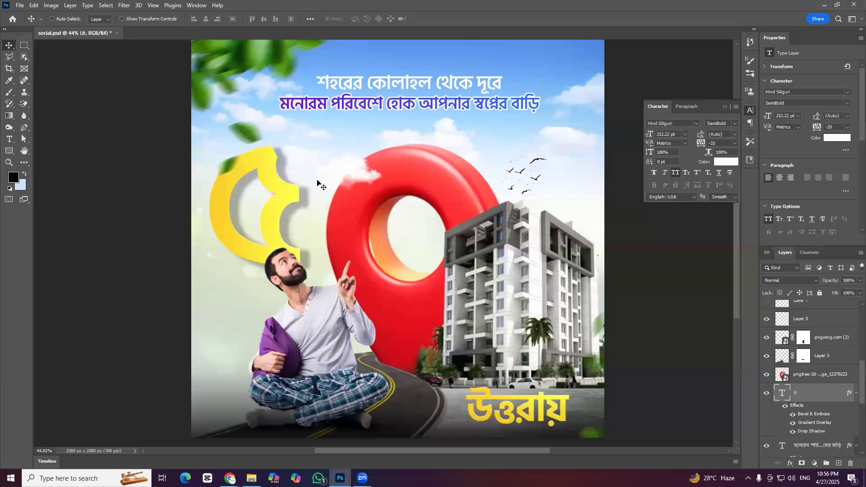
# Move the gold "৫" over the pin's hole and bring its layer in front of the red pin
pyautogui.moveTo(323, 180); pyautogui.dragTo(552, 188)
pyautogui.moveTo(420, 327); pyautogui.dragTo(310, 217)
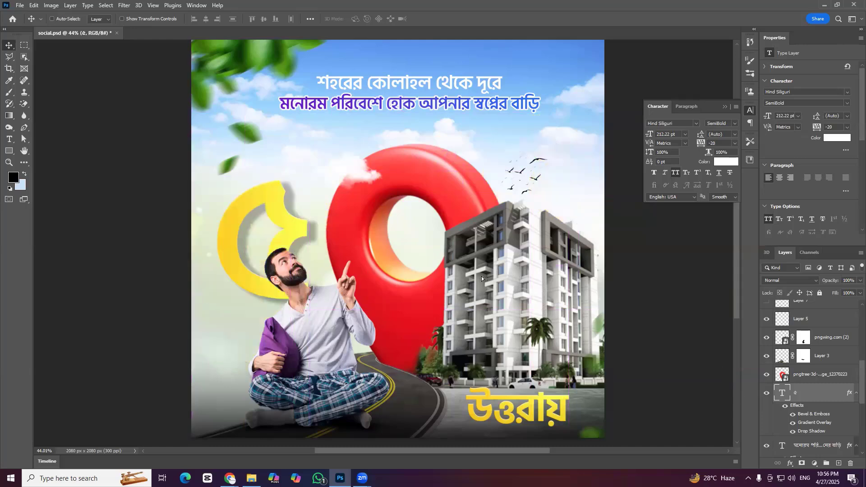
pyautogui.hotkey('ctrl', 'z')
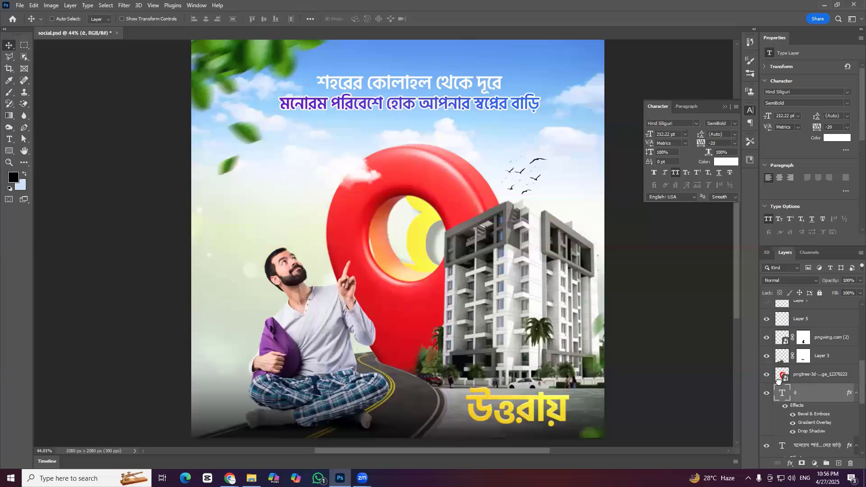
pyautogui.hotkey('ctrl', ']')
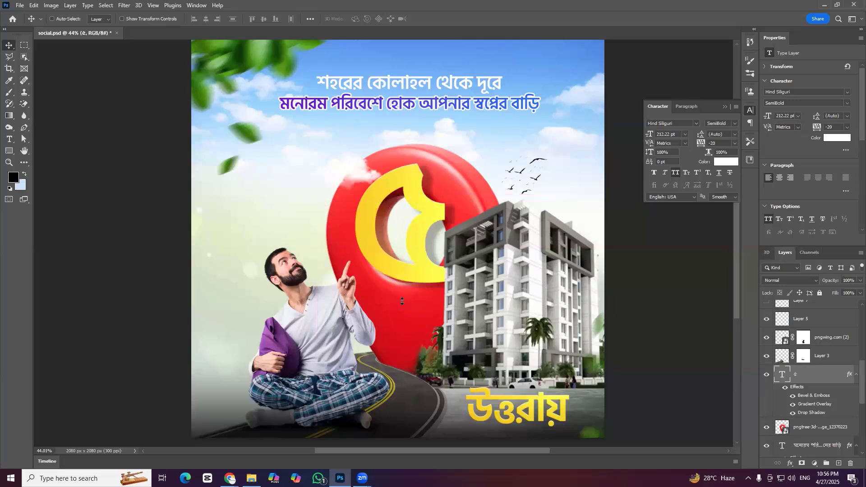
# Scale the "৫" down to about 60.25 pt and place it at the inner rim of the pin's hole, near the man's finger
pyautogui.hotkey('ctrl', 't')
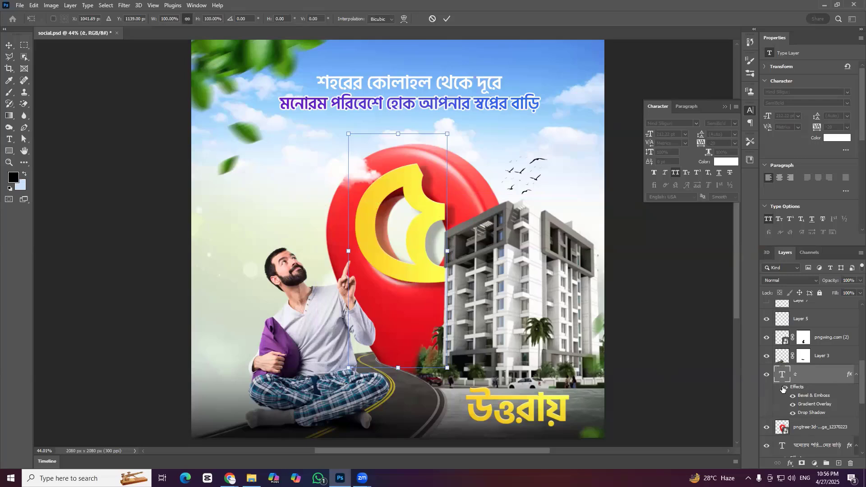
pyautogui.hotkey('ctrl', 'z')
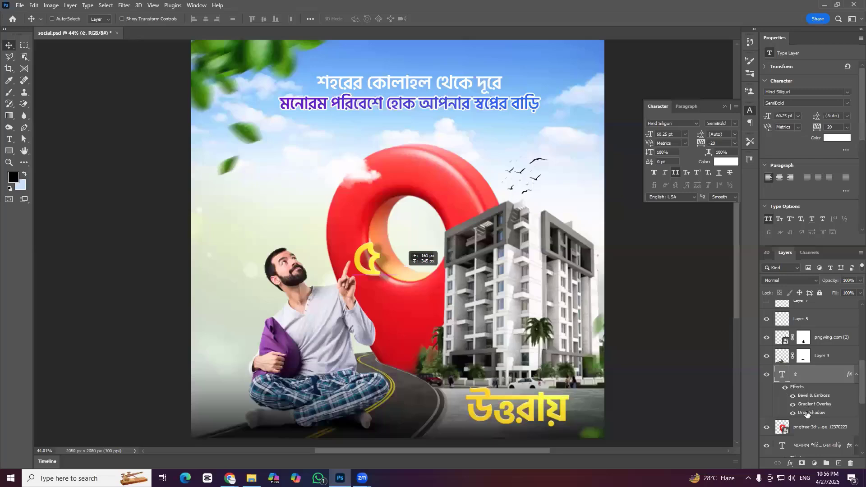
pyautogui.moveTo(373, 265); pyautogui.dragTo(376, 256)
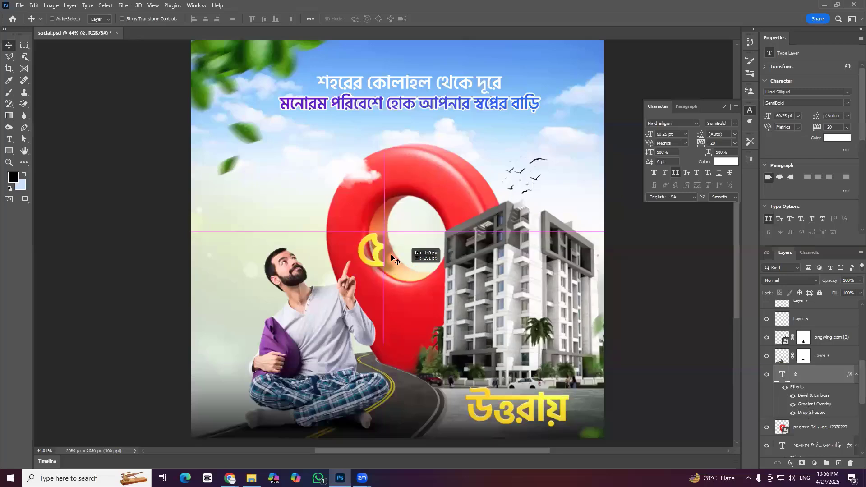
pyautogui.moveTo(392, 258); pyautogui.dragTo(398, 259)
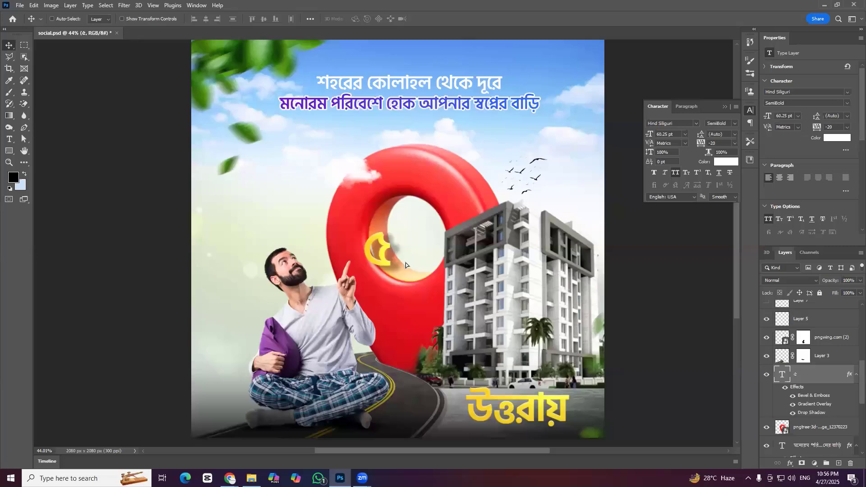
# Set the drop shadow of the "৫" to 131° and 13 px distance, and move the number to the bottom of the pin's hole
pyautogui.doubleClick(817, 369)
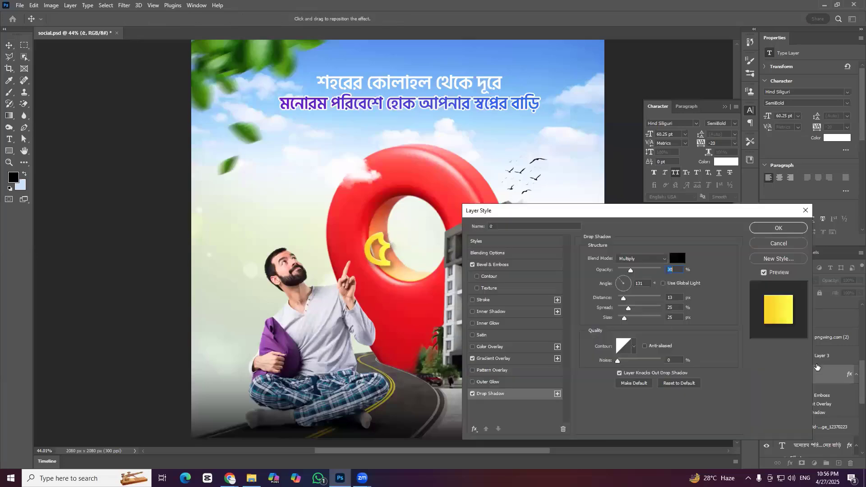
pyautogui.press('Return')
pyautogui.moveTo(431, 268)
pyautogui.mouseDown()
pyautogui.moveTo(421, 268)
pyautogui.moveTo(444, 270)
pyautogui.mouseUp()
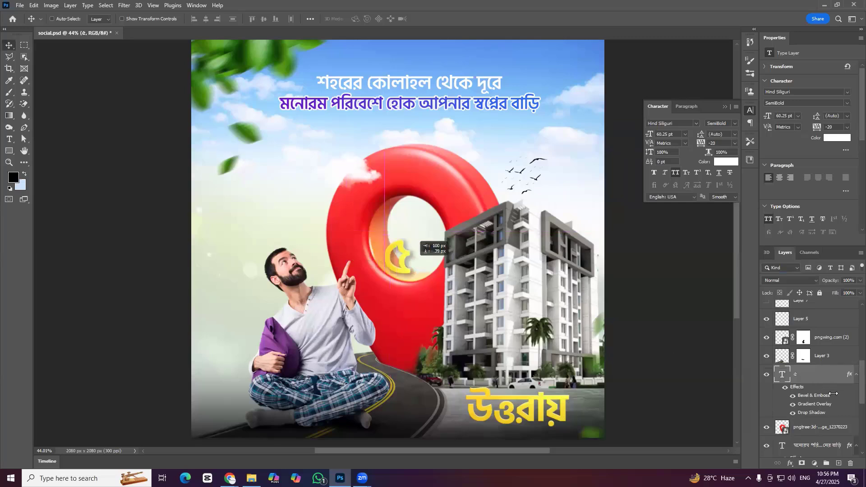
# Paint a black shadow under the "৫" with a 200 px brush on a new layer beneath it, and set that layer's opacity to 49%
pyautogui.scroll(1, 824, 434)
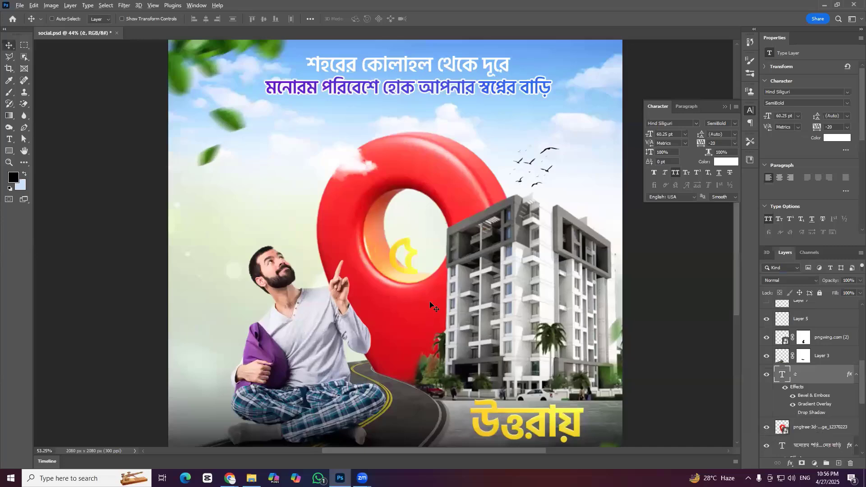
pyautogui.scroll(1, 434, 307)
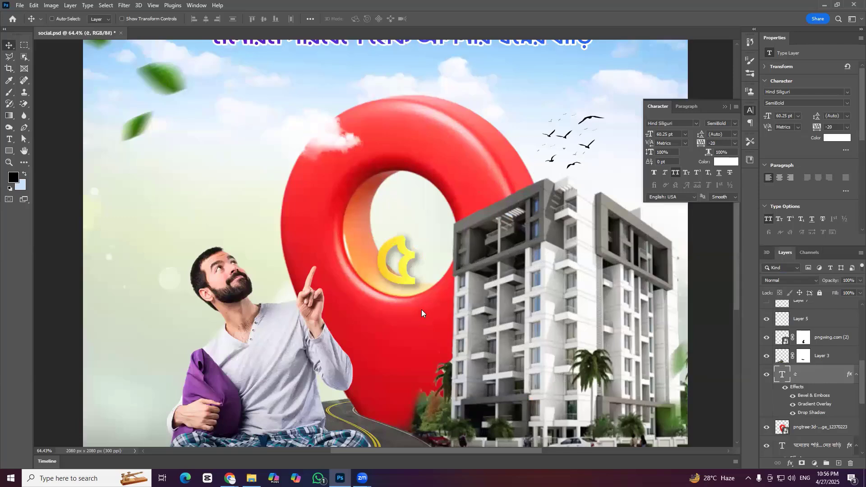
pyautogui.hotkey('ctrl', 'shift', 'alt', 'n')
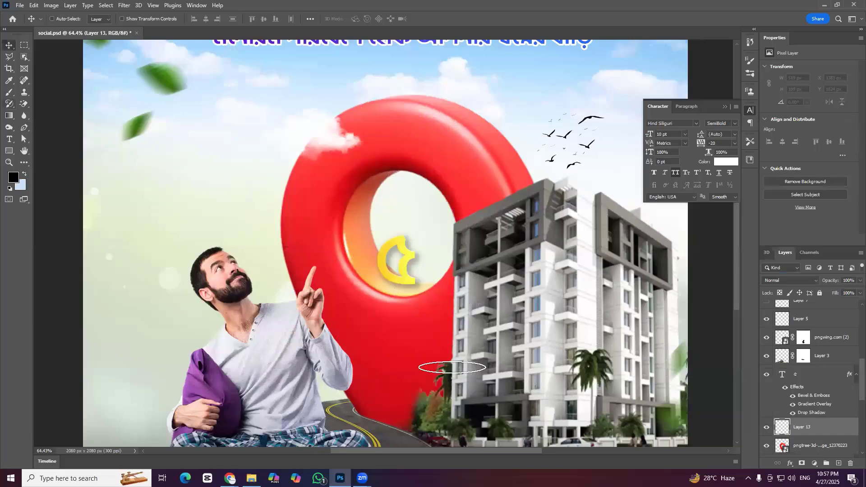
pyautogui.press('b')
pyautogui.rightClick(425, 299)
pyautogui.press('Escape')
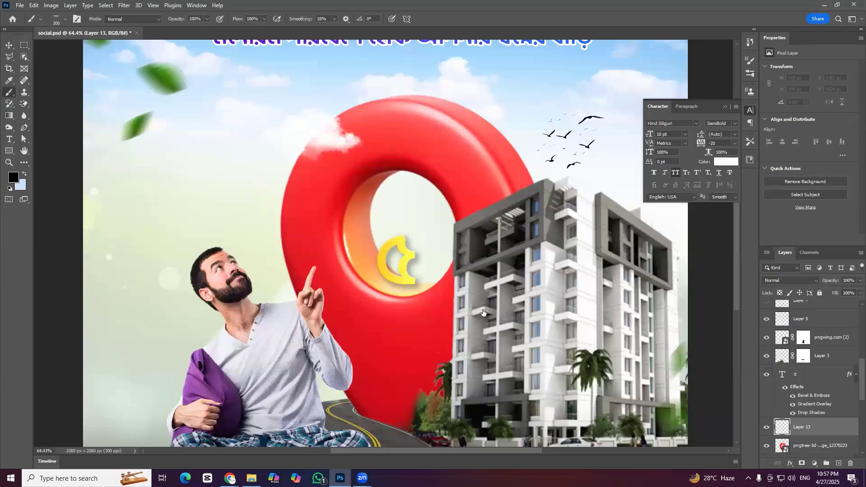
pyautogui.press('[')
pyautogui.press('[')
pyautogui.moveTo(379, 286); pyautogui.dragTo(429, 287)
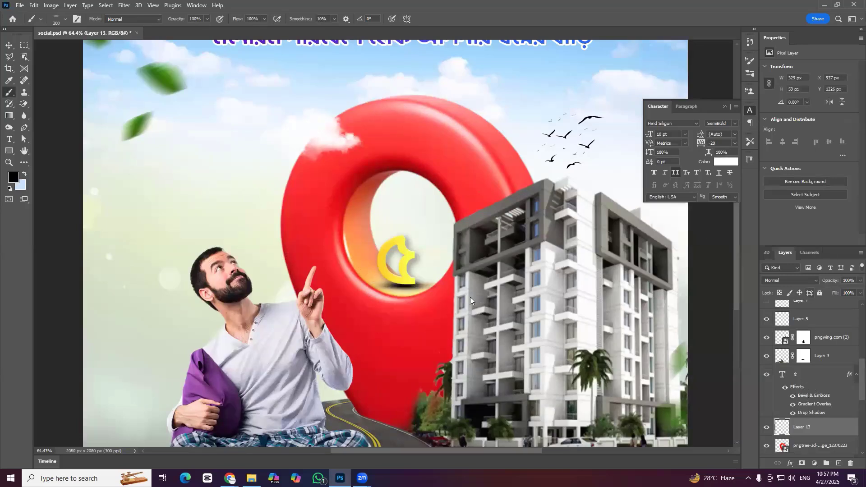
pyautogui.scroll(-2, 404, 245)
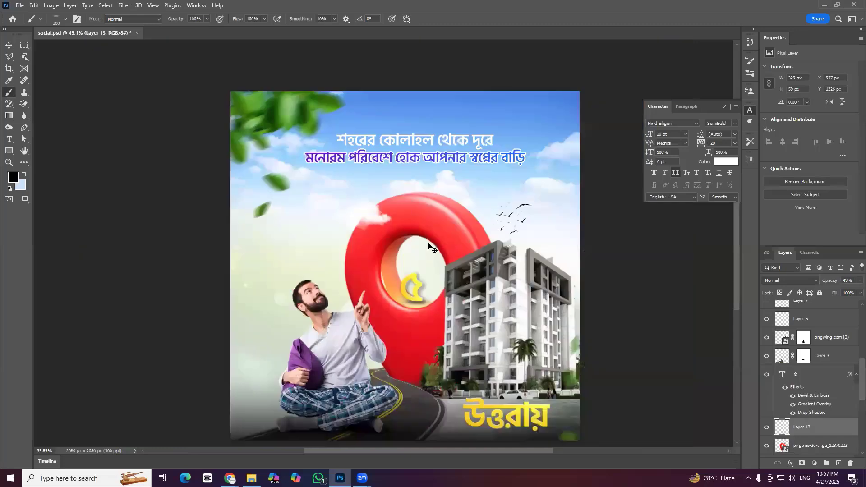
# Enlarge the "৫" to about 80.03 pt and rest it on the painted shadow inside the pin's hole
pyautogui.scroll(1, 428, 252)
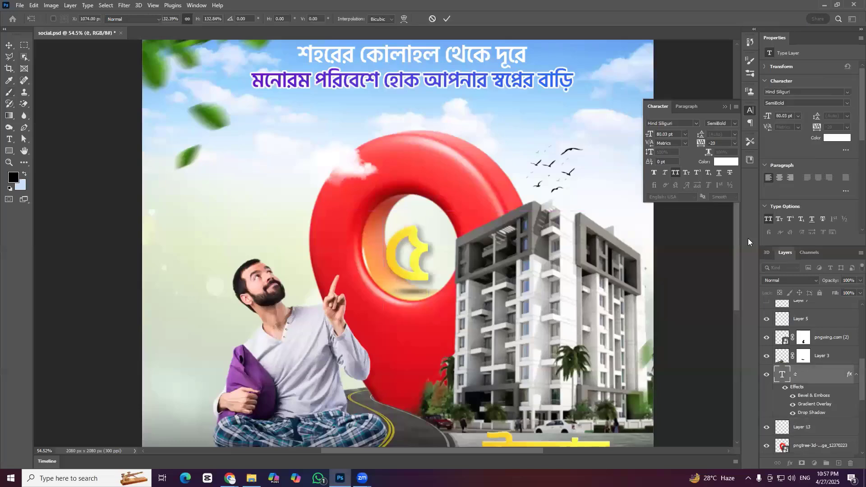
pyautogui.press('Return')
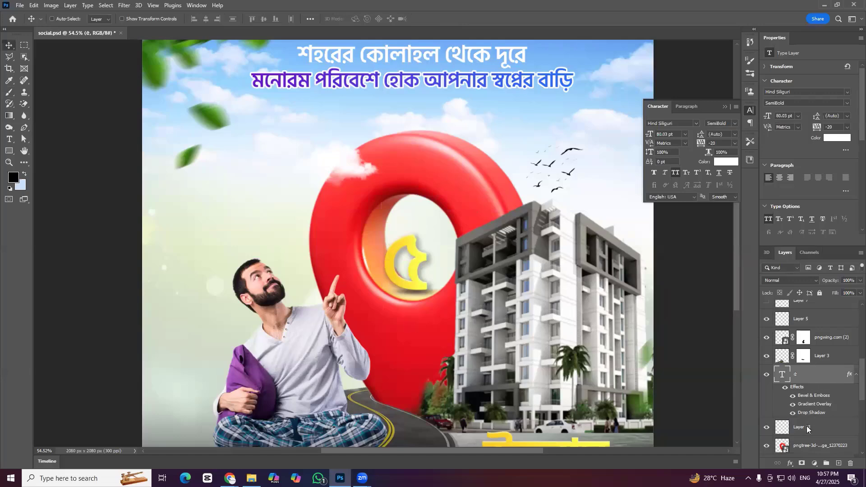
pyautogui.scroll(-3, 270, 227)
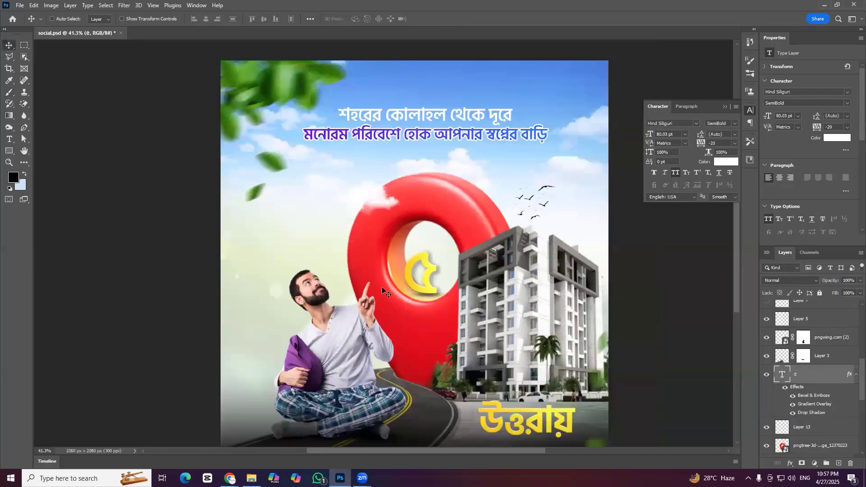
# Move the "৫" with its shadow to the open area above the man's head, and duplicate the white headline beneath it as "লক্ষ টাকায়"
pyautogui.hscroll(2, 289, 268)
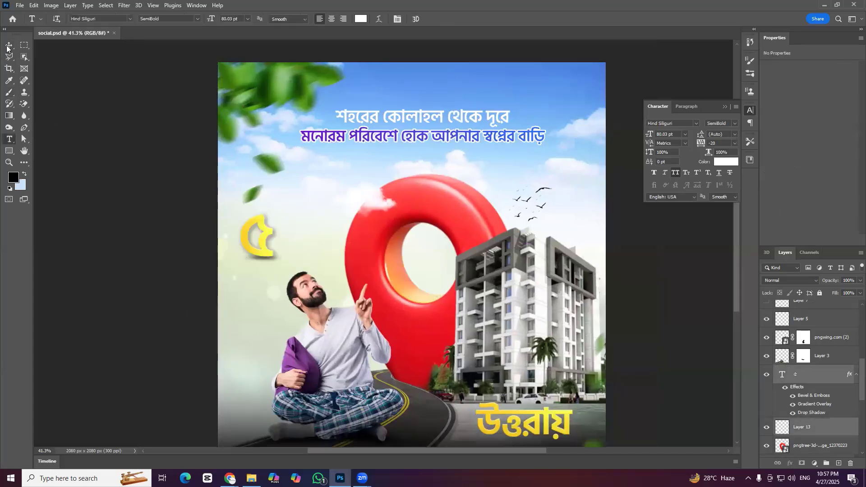
pyautogui.click(417, 109)
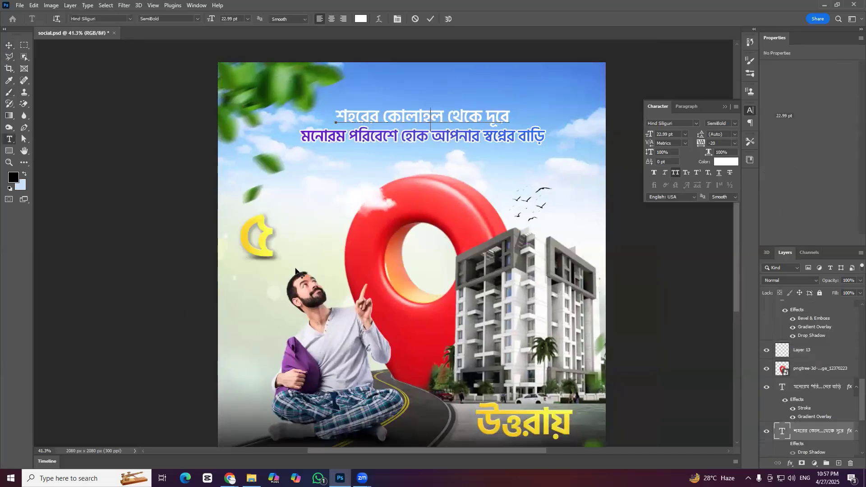
pyautogui.press('Escape')
pyautogui.hotkey('ctrl', 'v')
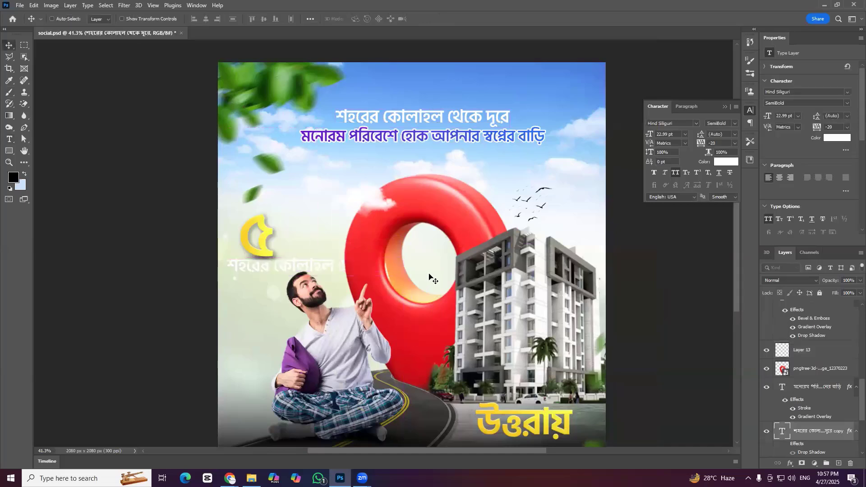
pyautogui.press('Return')
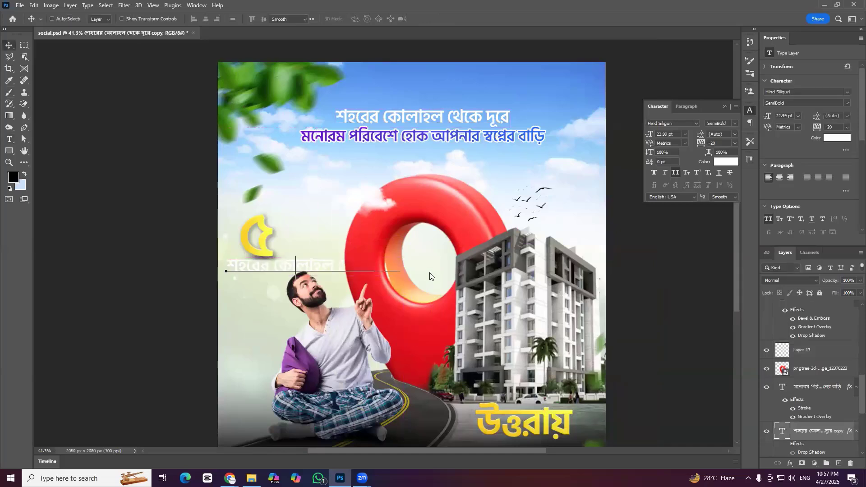
pyautogui.hotkey('ctrl', 'a')
pyautogui.write('লক্ষ টাকায়')
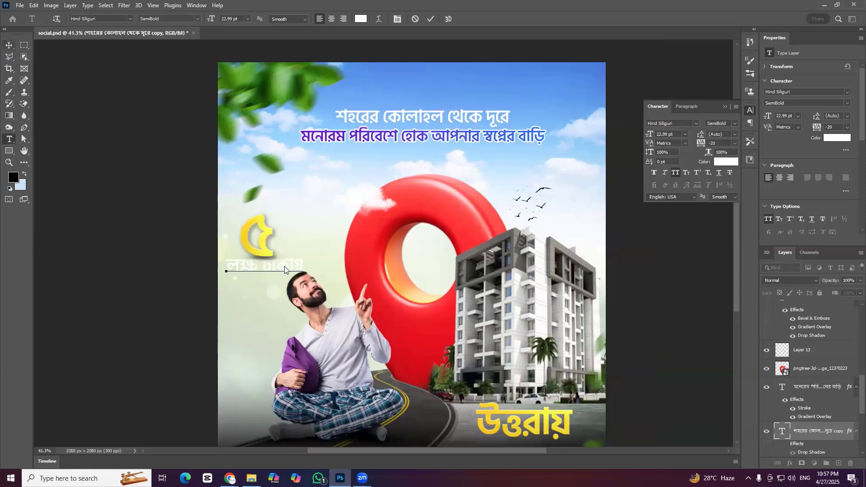
# Place "লক্ষ টাকায়" on two lines beside the "৫" and scale the text to about 26.51 pt
pyautogui.click(10, 45)
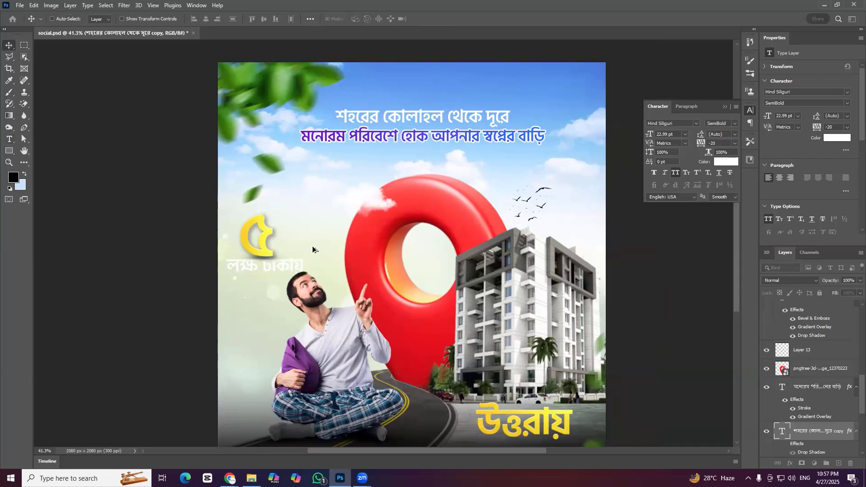
pyautogui.moveTo(312, 246); pyautogui.dragTo(320, 222)
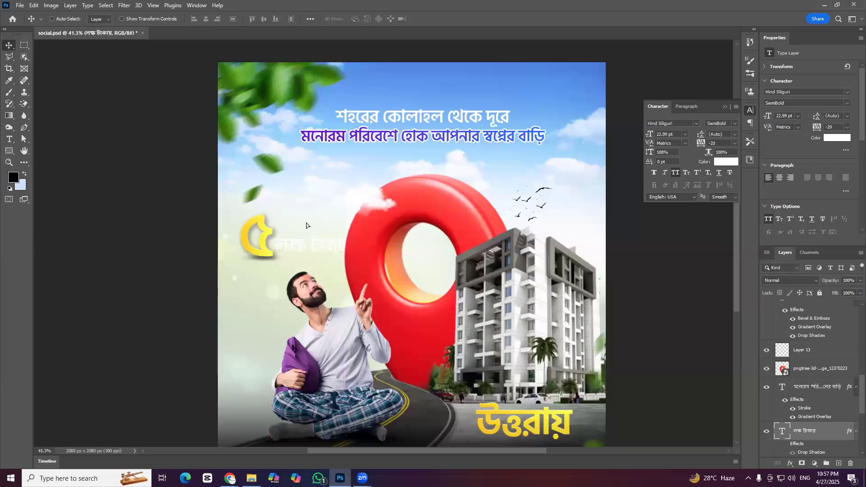
pyautogui.hotkey('ctrl', 't')
pyautogui.press('Escape')
pyautogui.hotkey('ctrl', 't')
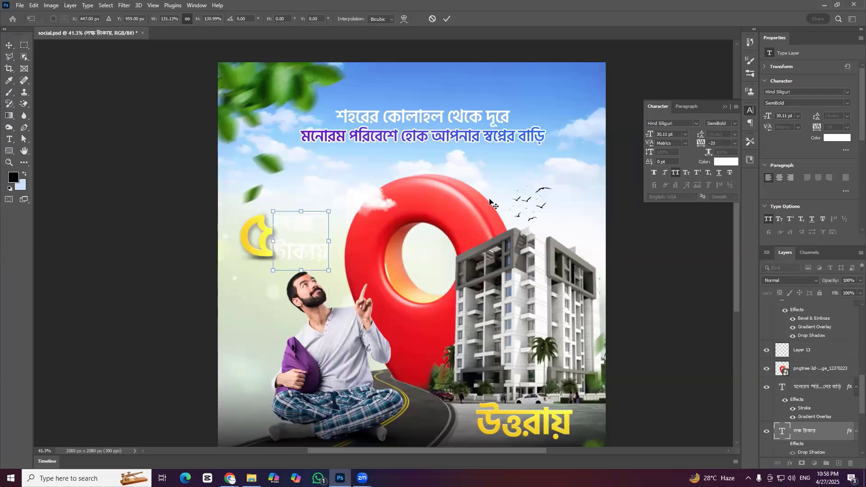
pyautogui.press('Return')
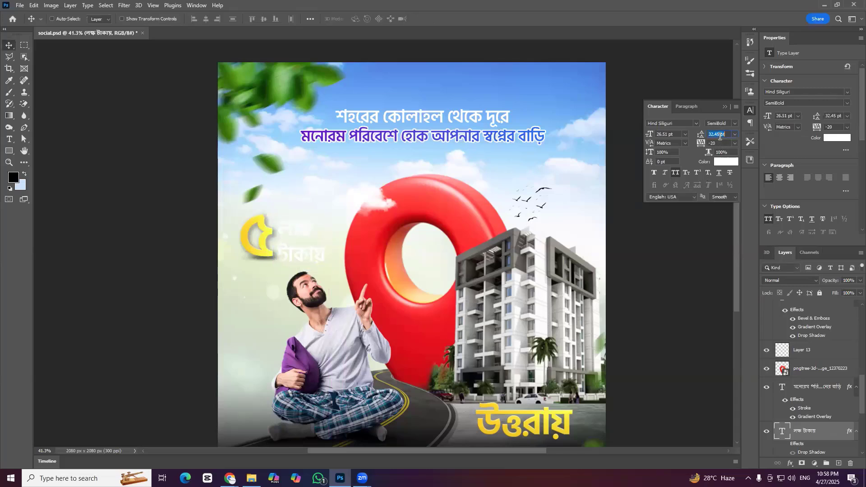
# Set the leading of the two-line "লক্ষ টাকায়" text to 32 pt
pyautogui.write('32')
pyautogui.press('Return')
pyautogui.click(8, 46)
pyautogui.hotkey('ctrl', 'z')
# Set the tracking of both headline lines and the "লক্ষ টাকায়" text to 0, and re-centre the second headline line
pyautogui.hotkey('ctrl', '+')
pyautogui.doubleClick(508, 135)
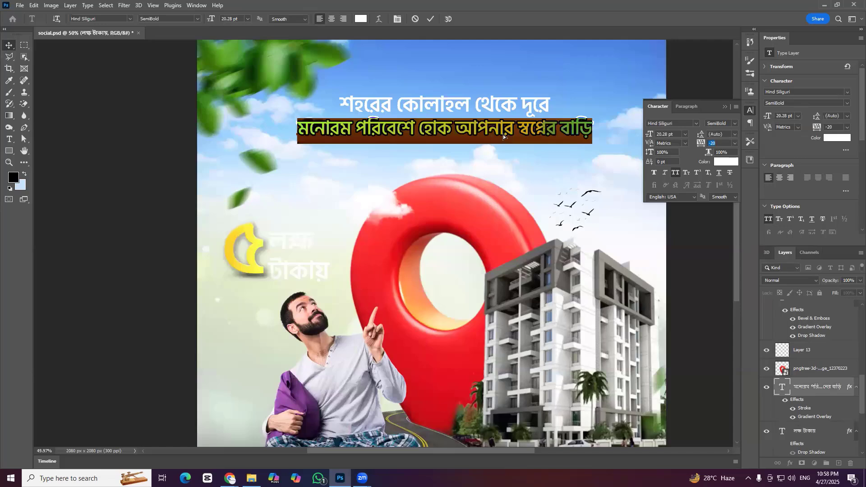
pyautogui.write('0')
pyautogui.press('Return')
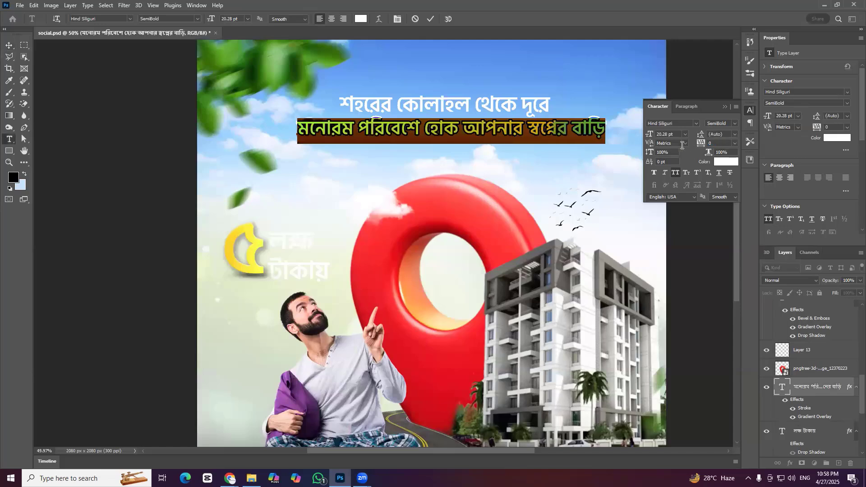
pyautogui.click(9, 46)
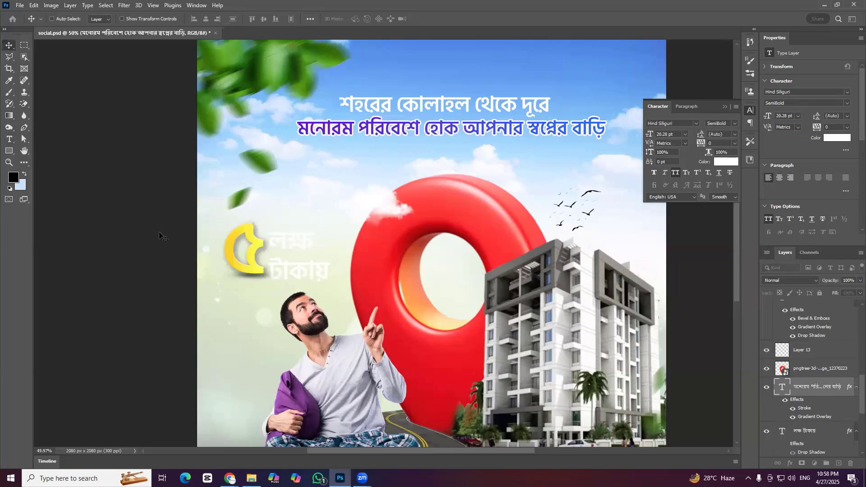
pyautogui.hotkey('ctrl', 'z')
pyautogui.hotkey('ctrl', 'z')
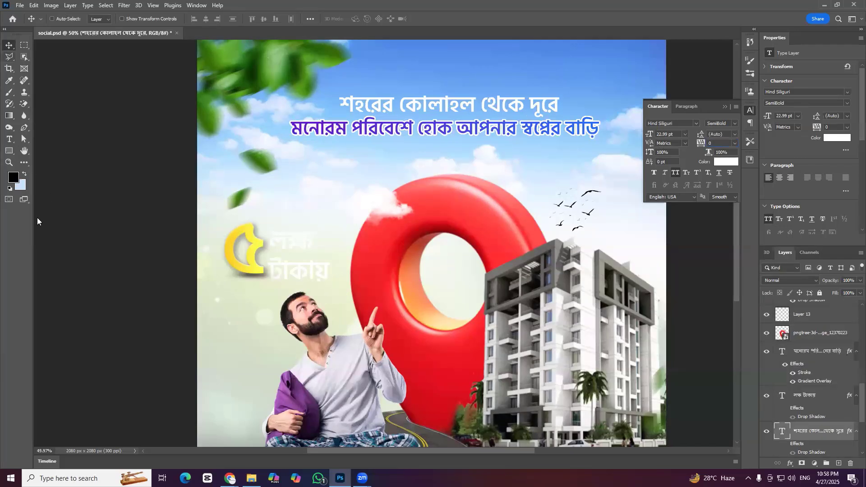
pyautogui.keyDown('ctrl'); pyautogui.click(235, 238); pyautogui.keyUp('ctrl')
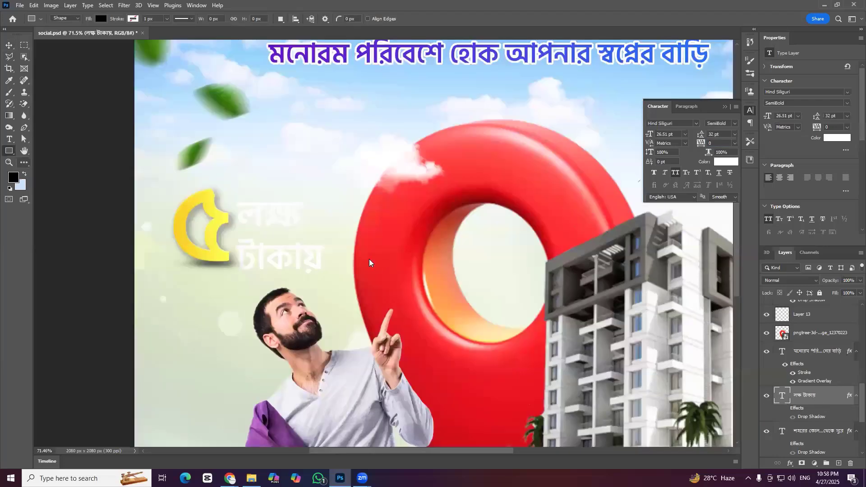
# Draw a rectangle about 476 × 115 px over "টাকায়", fill it with red and send it behind the text
pyautogui.moveTo(235, 240); pyautogui.dragTo(389, 276)
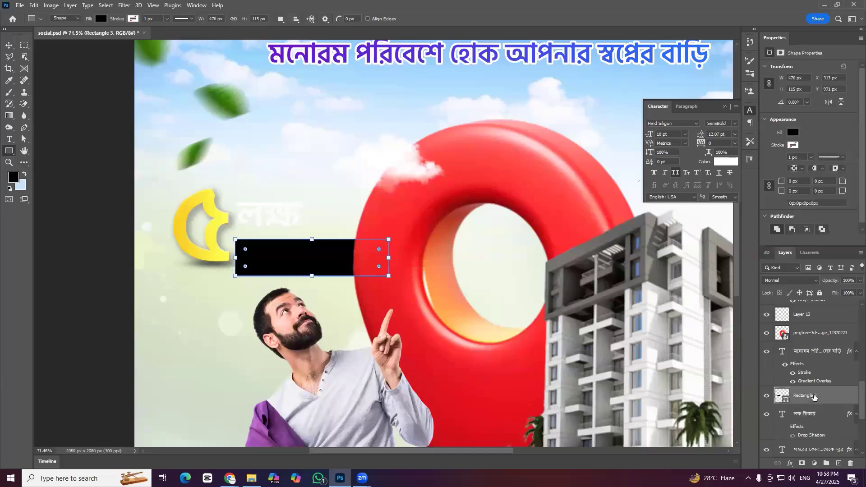
pyautogui.doubleClick(783, 396)
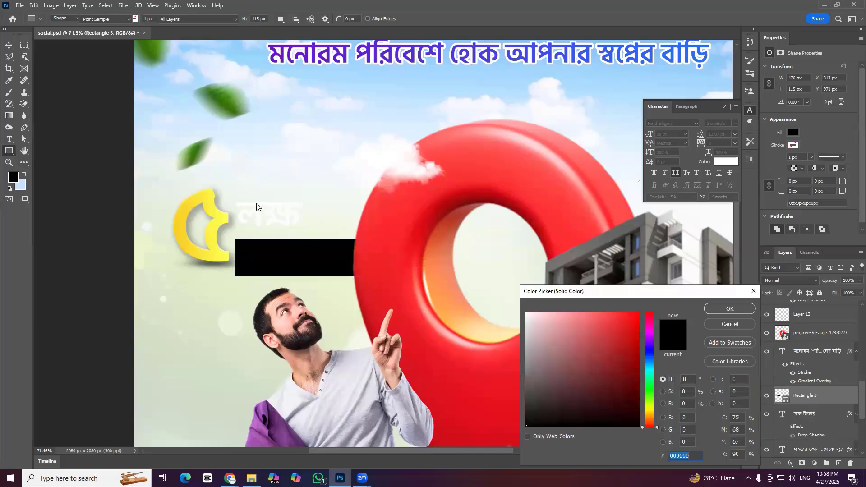
pyautogui.hotkey('ctrl', 'v')
pyautogui.press('Return')
pyautogui.press('v')
pyautogui.hotkey('ctrl', '[')
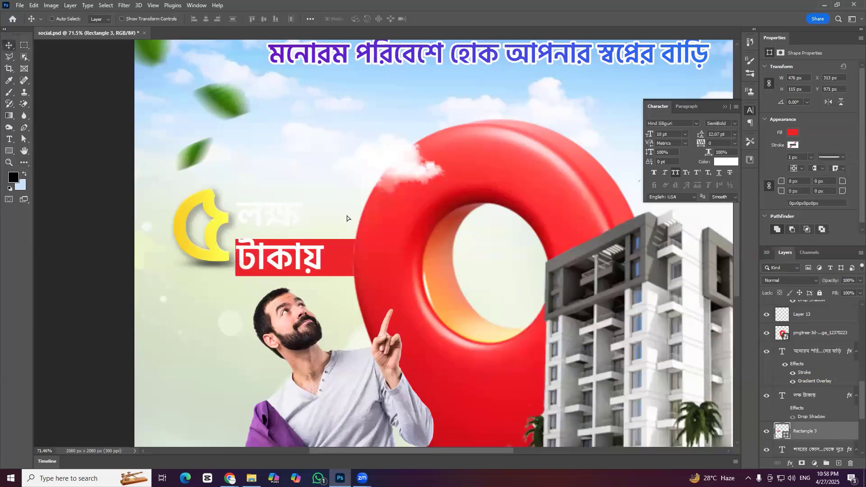
# Shift the "লক্ষ টাকায়" text slightly inward on the red bar and set its size to 25 pt
pyautogui.hotkey('alt', ']')
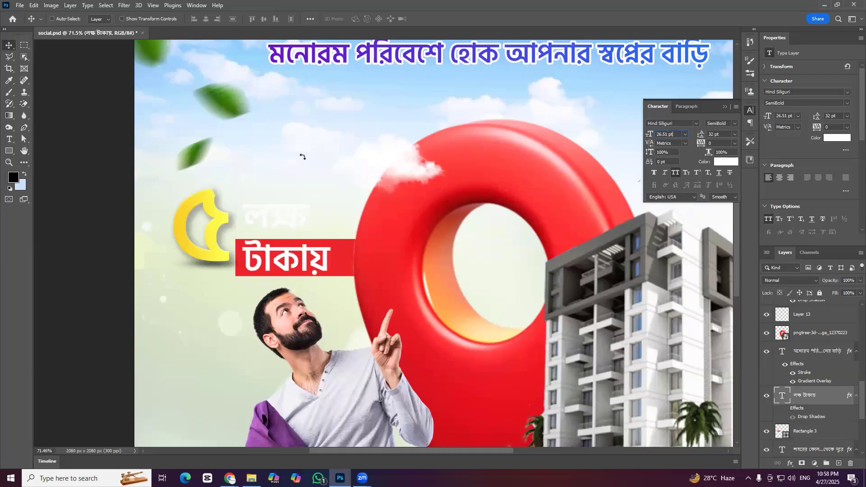
pyautogui.hotkey('ctrl', 'a')
pyautogui.write('25')
pyautogui.press('Return')
# Colour the word "লক্ষ" dark grey with hex 2c2c2c
pyautogui.press('t')
pyautogui.click(268, 217)
pyautogui.click(364, 18)
pyautogui.moveTo(538, 396); pyautogui.dragTo(505, 410)
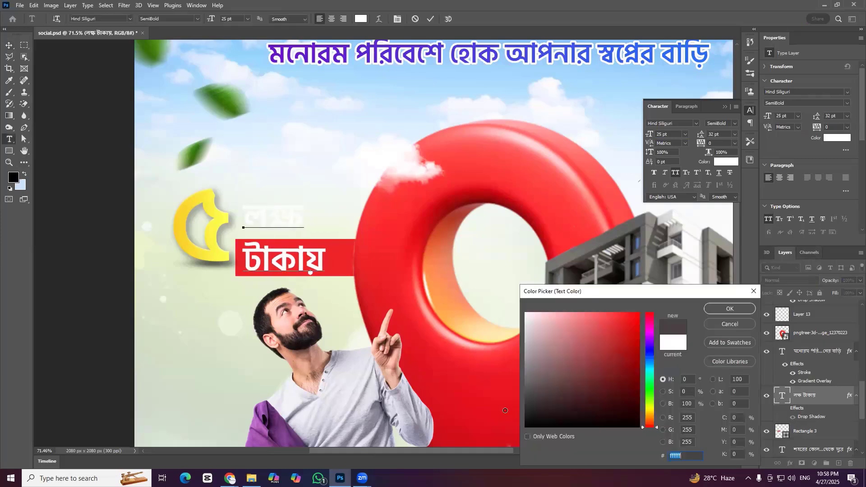
pyautogui.write('2c2c2c')
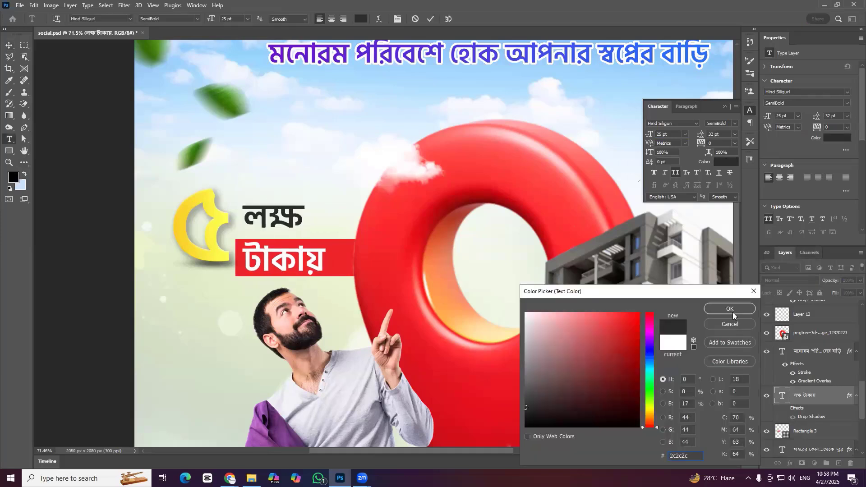
pyautogui.press('Return')
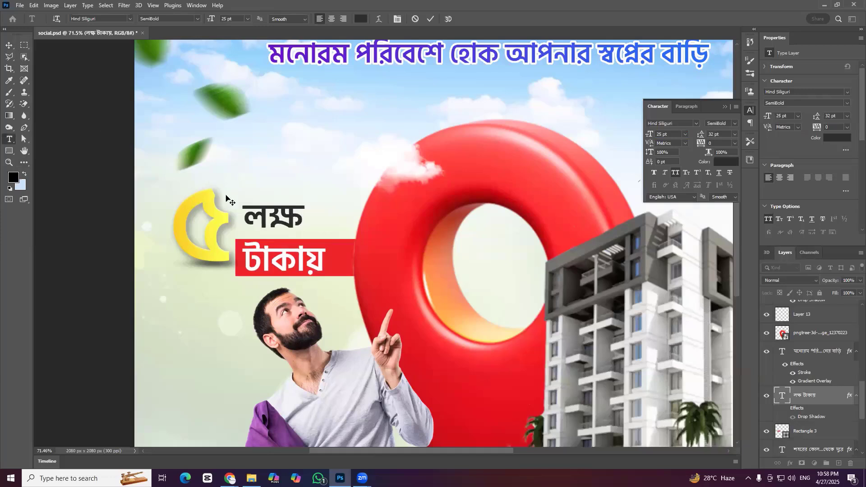
# Split "লক্ষ" and "টাকায়" into separate text layers and lower "লক্ষ" so it sits just above the red bar
pyautogui.doubleClick(289, 221)
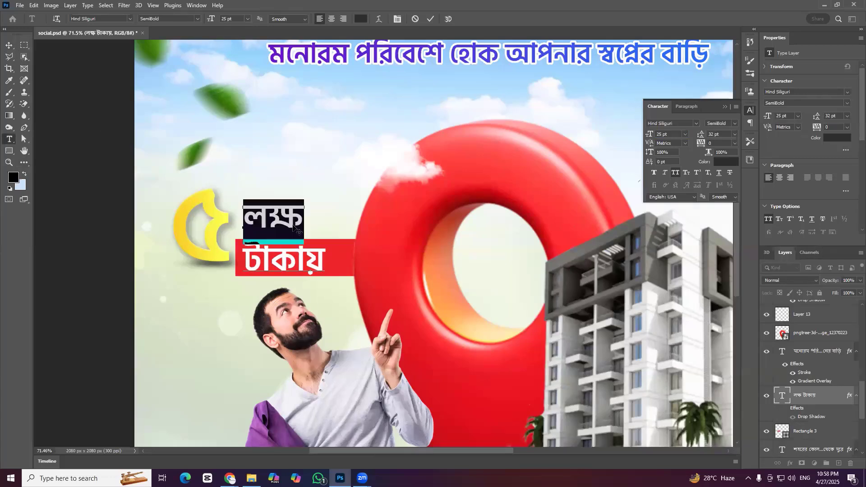
pyautogui.hotkey('ctrl', 'Return')
pyautogui.press('v')
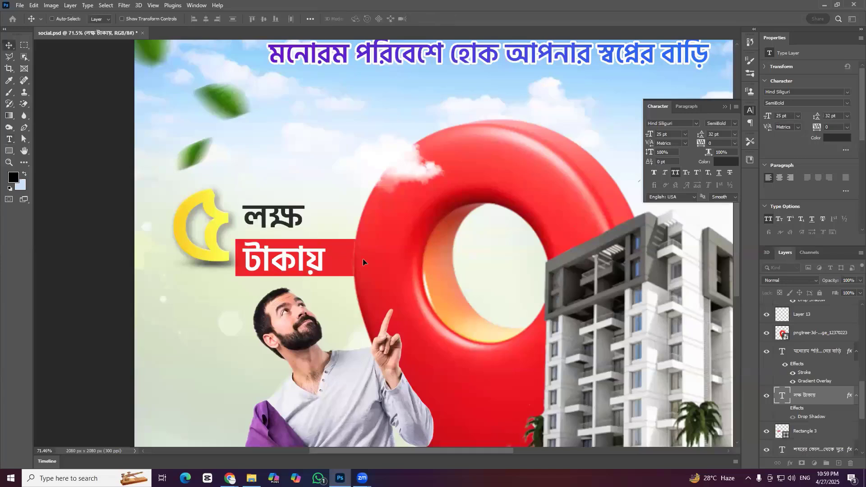
pyautogui.hotkey('ctrl', 'z')
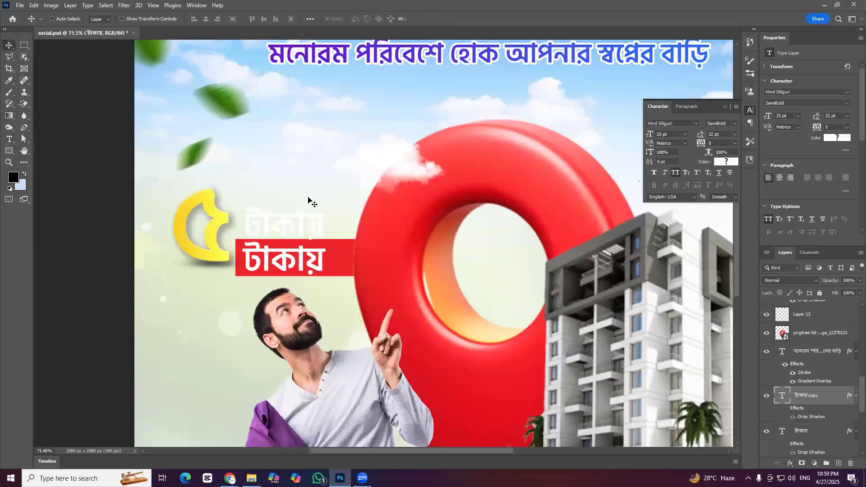
pyautogui.press('t')
pyautogui.click(272, 222)
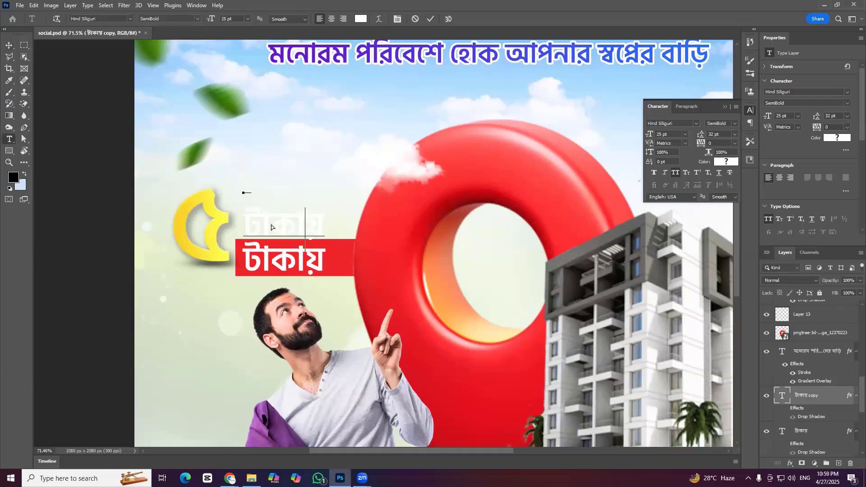
pyautogui.moveTo(416, 168); pyautogui.dragTo(416, 210)
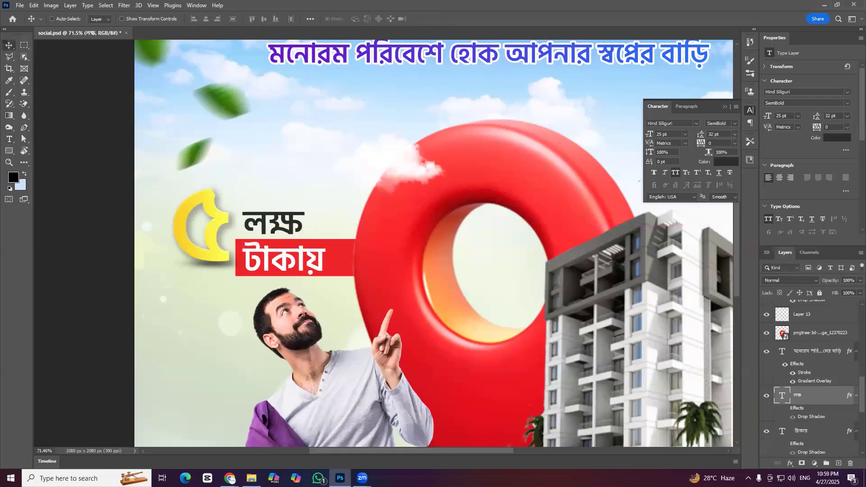
# Move the "৫" and its shadow down beside the red bar, and set the shadow layer's opacity to 100%
pyautogui.click(230, 478)
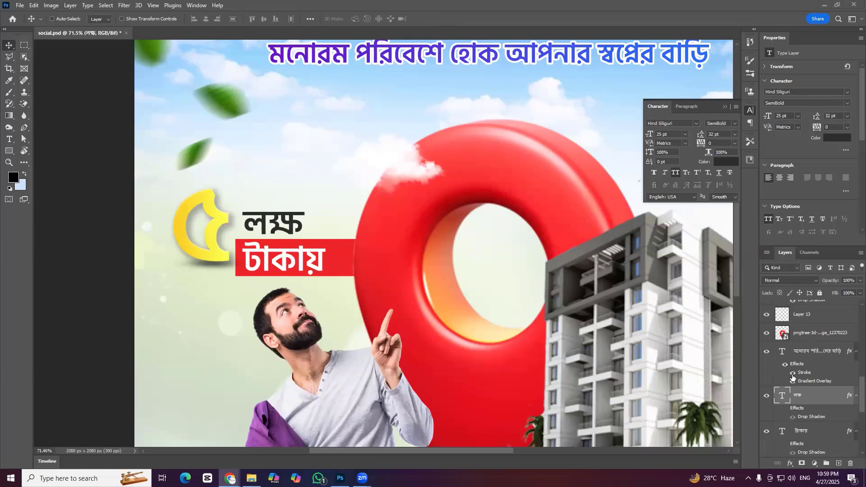
pyautogui.keyDown('ctrl'); pyautogui.click(221, 224); pyautogui.keyUp('ctrl')
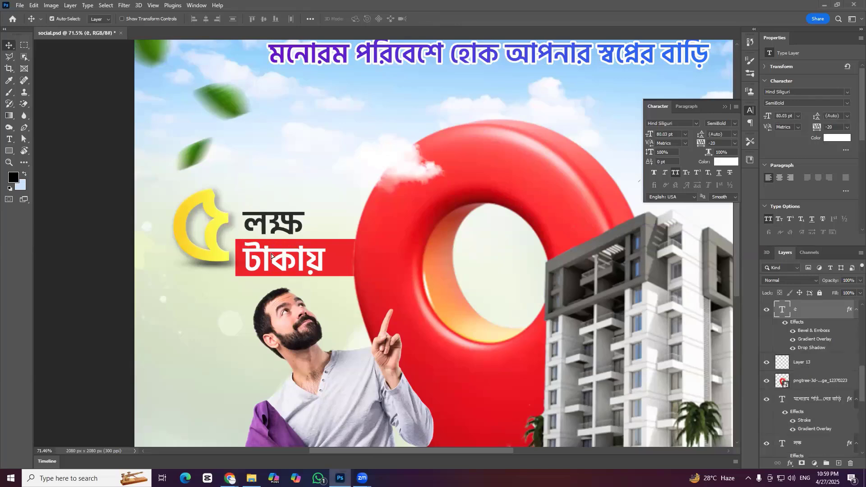
pyautogui.hotkey('ctrl', 'z')
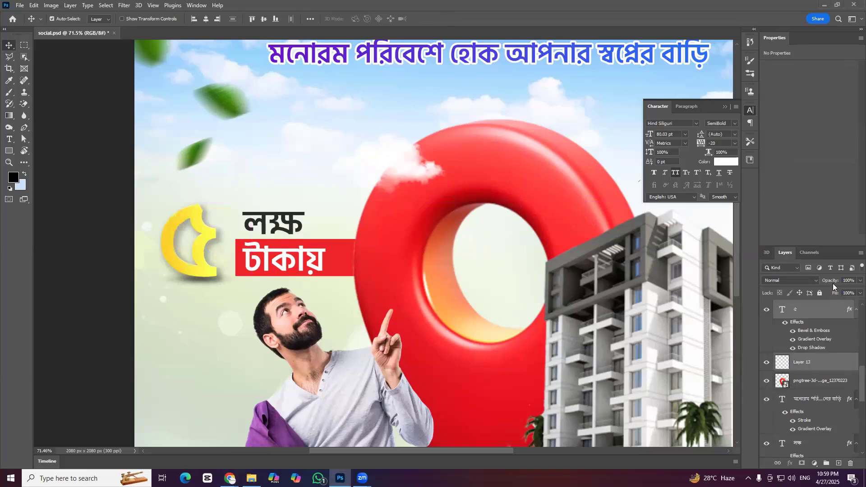
pyautogui.hotkey('ctrl', 'z')
pyautogui.write('100')
pyautogui.press('Return')
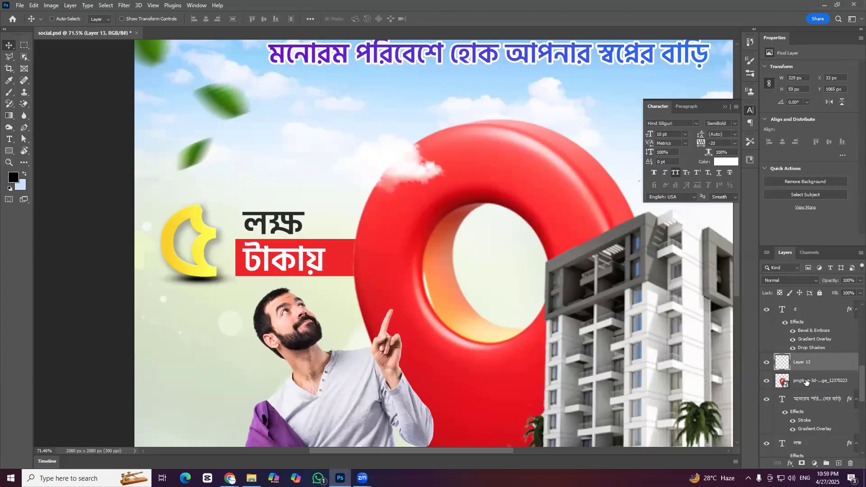
# Paint another black shadow under the "৫" on a new layer above the first shadow layer
pyautogui.hotkey('ctrl', 'shift', 'alt', 'n')
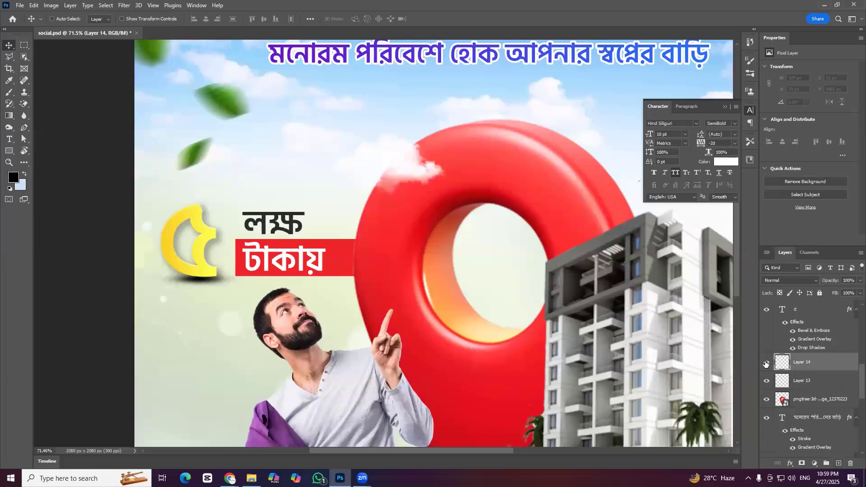
pyautogui.scroll(-1, 184, 316)
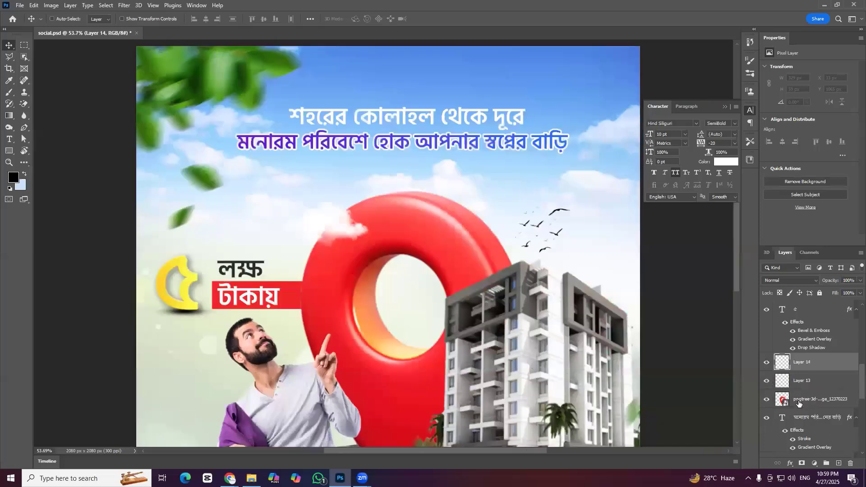
pyautogui.press('b')
pyautogui.scroll(-1, 190, 330)
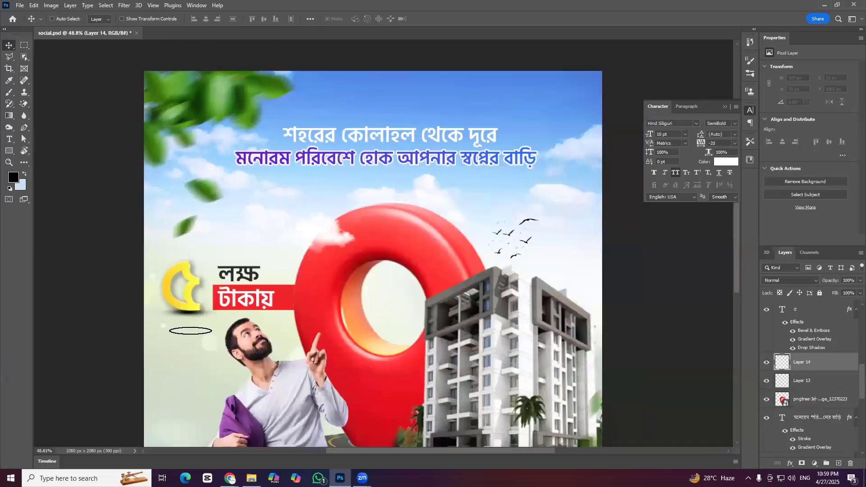
# Try a wider, soft black shadow under the "৫" with the Brush on a new layer between the existing shadow layers
pyautogui.press(']')
pyautogui.press(']')
pyautogui.press(']')
pyautogui.press(']')
pyautogui.press('b')
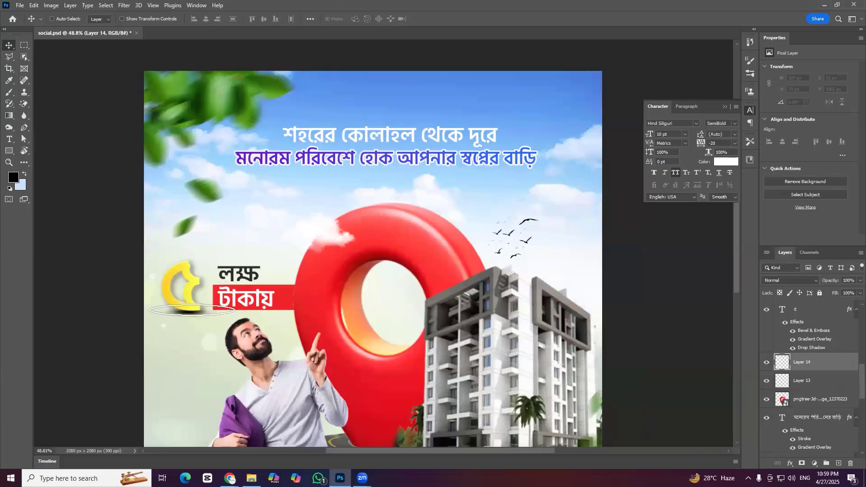
pyautogui.hotkey('ctrl', 'shift', 'alt', 'n')
pyautogui.rightClick(188, 313)
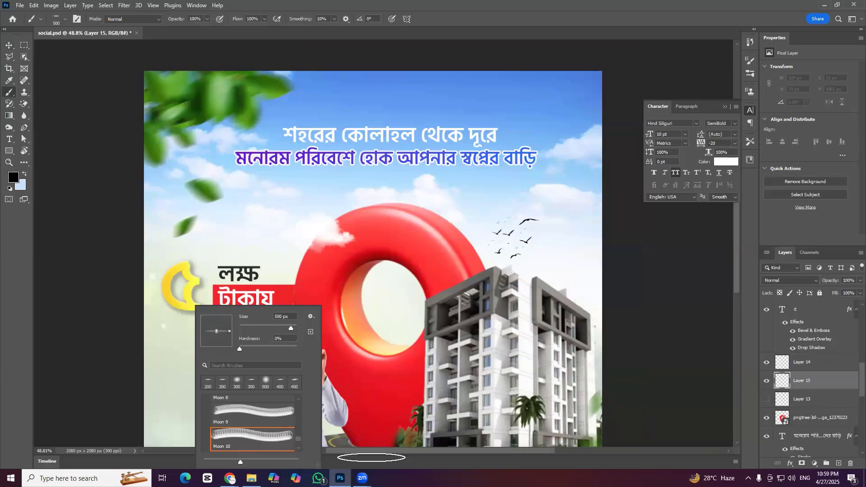
pyautogui.click(815, 299)
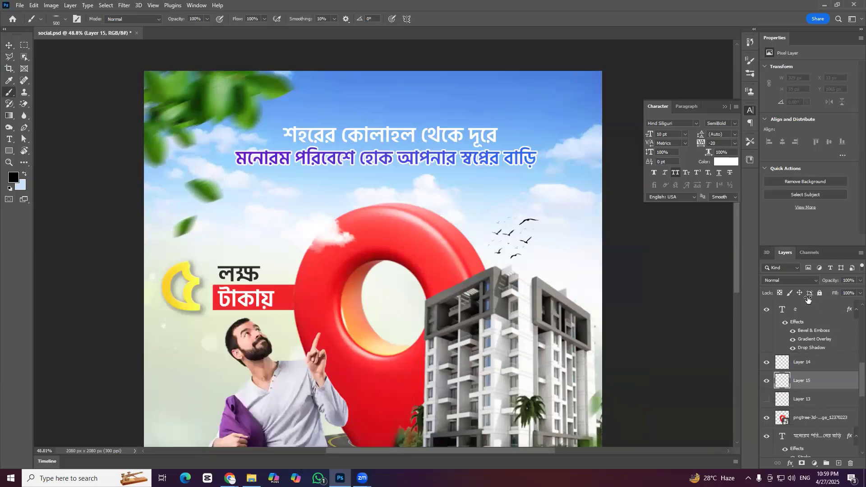
pyautogui.press('[')
pyautogui.moveTo(171, 312); pyautogui.dragTo(212, 312)
# Hide the newly painted shadow layer and turn off all layer effects on the "৫" text
pyautogui.press('v')
pyautogui.click(190, 291)
pyautogui.click(767, 381)
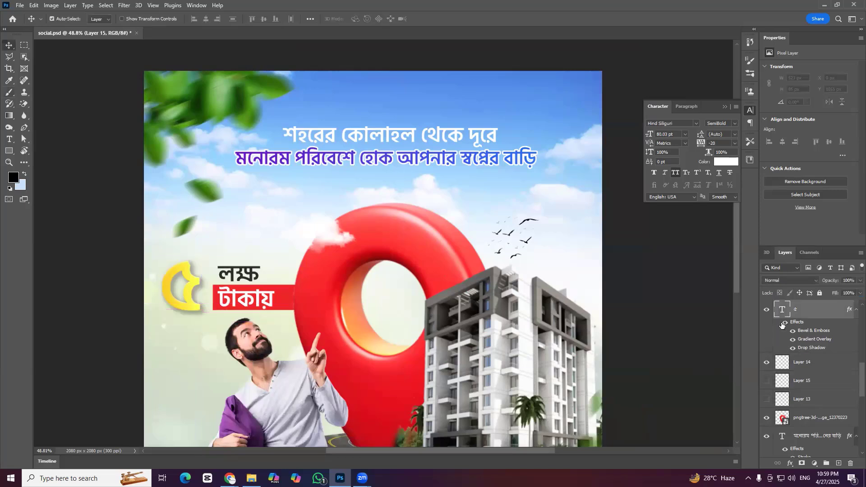
pyautogui.click(786, 323)
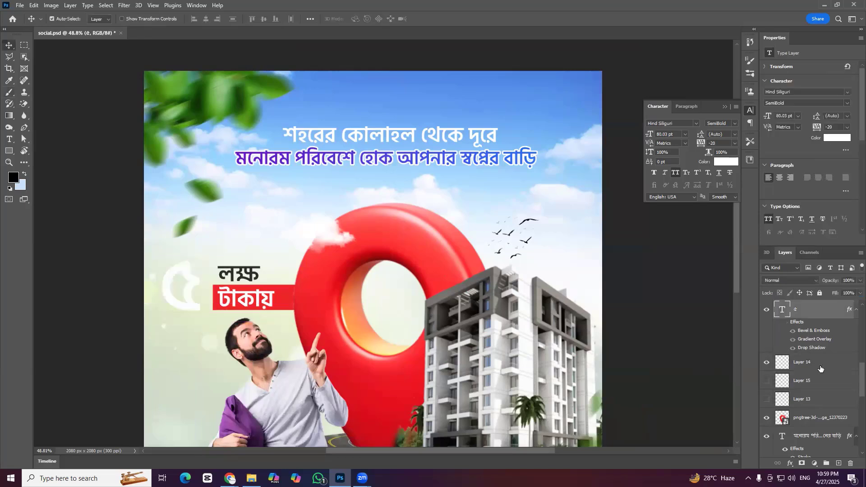
# Colour the "৫" text red with hex f42228
pyautogui.scroll(-1, 808, 406)
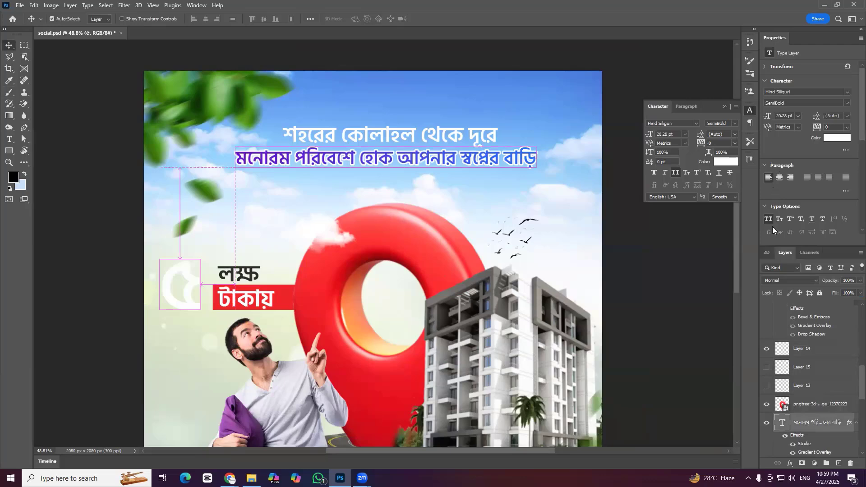
pyautogui.rightClick(813, 423)
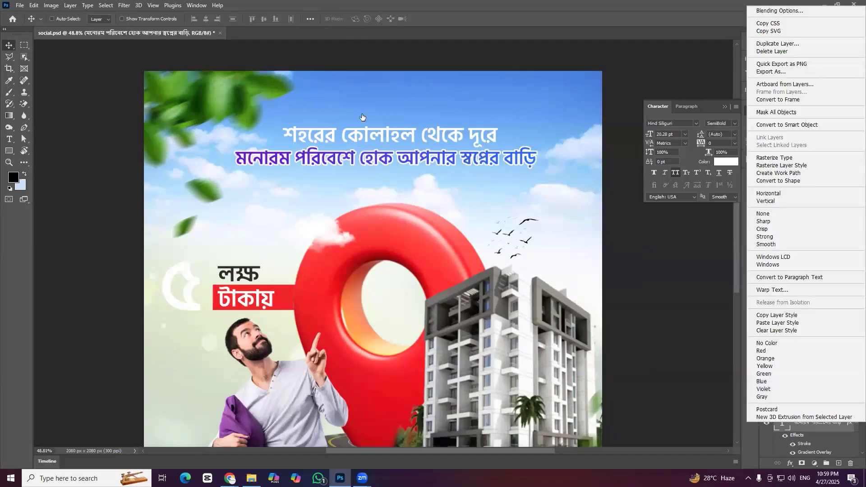
pyautogui.click(316, 288)
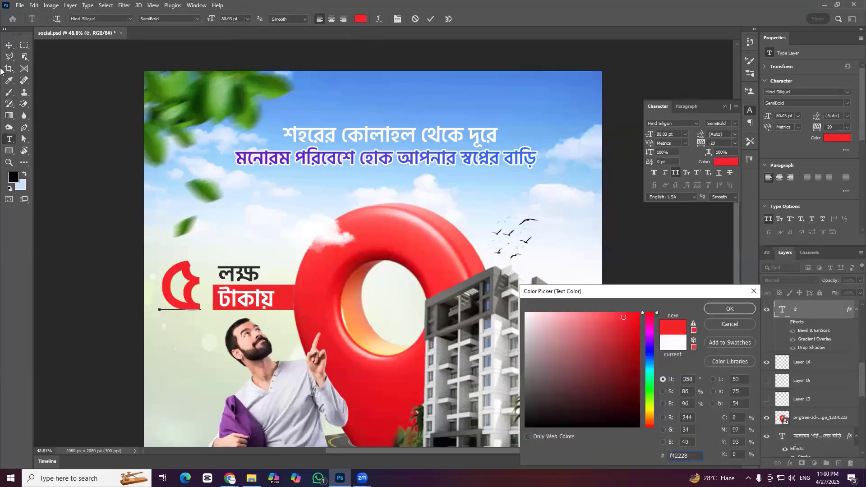
pyautogui.press('Return')
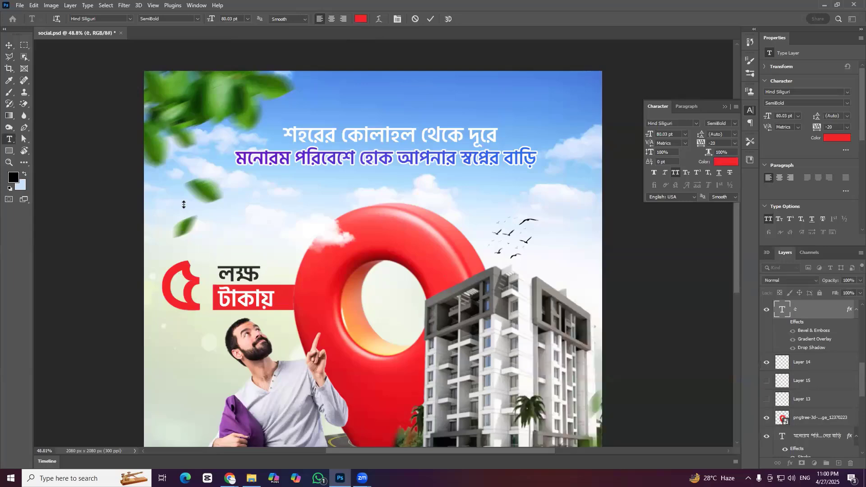
pyautogui.hotkey('ctrl', 'Return')
# Move the "৫" closer to the red bar and scale it up slightly to 83.09 pt
pyautogui.scroll(3, 184, 229)
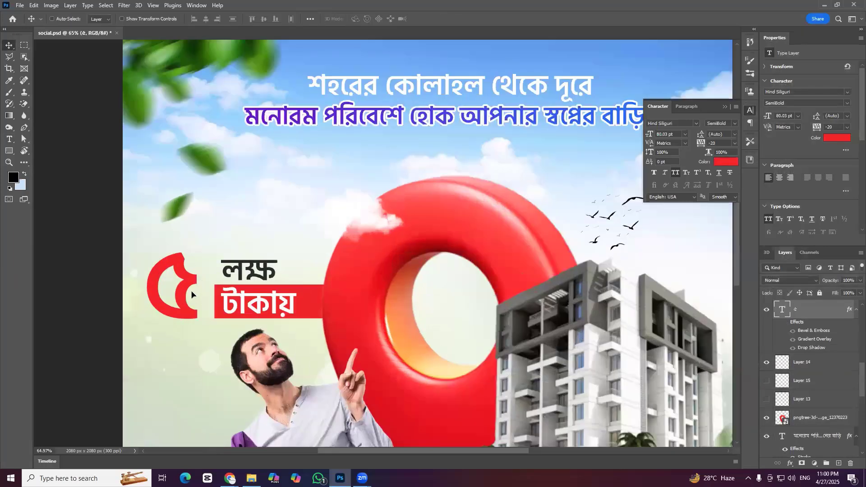
pyautogui.moveTo(191, 283); pyautogui.dragTo(201, 281)
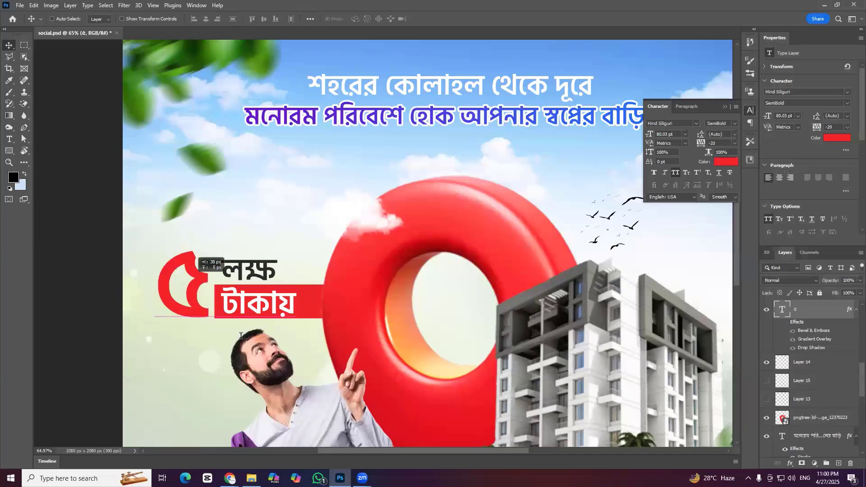
pyautogui.hotkey('ctrl', 't')
pyautogui.moveTo(182, 234); pyautogui.dragTo(181, 203)
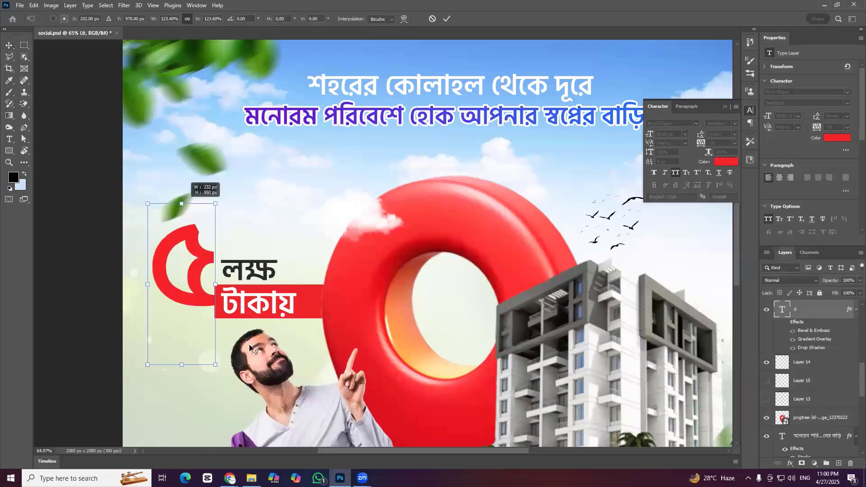
pyautogui.hotkey('ctrl', 'z')
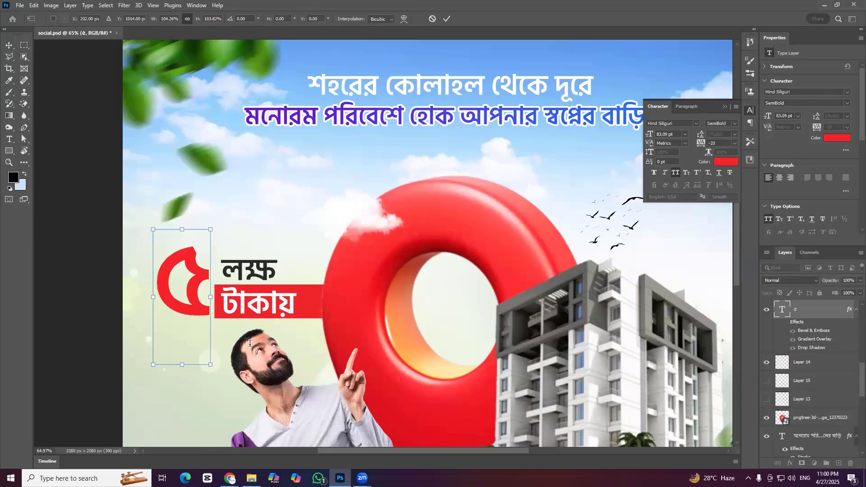
# Replace the price number "৫" with "৪"
pyautogui.hotkey('ctrl', 'a')
pyautogui.write('৬')
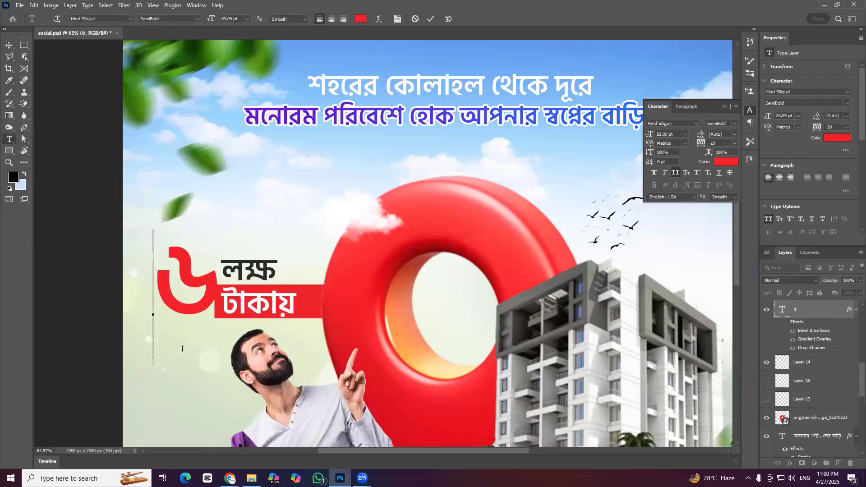
pyautogui.press('Delete')
pyautogui.write('৪')
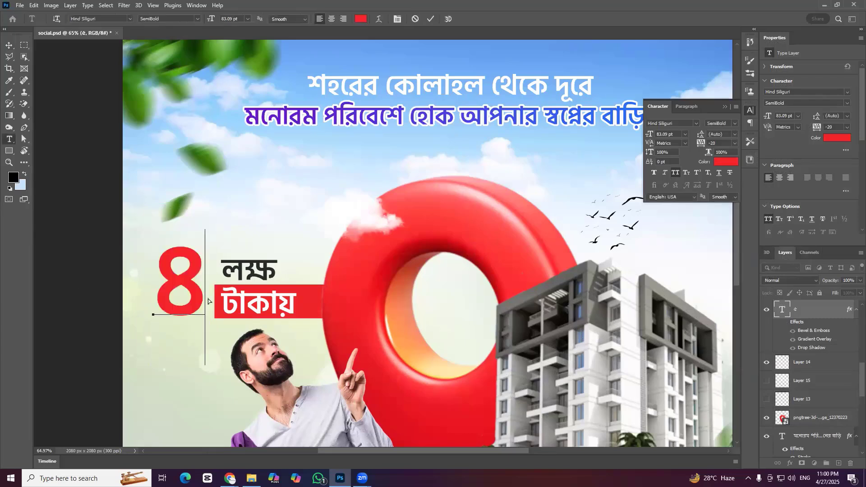
pyautogui.hotkey('ctrl', 'Return')
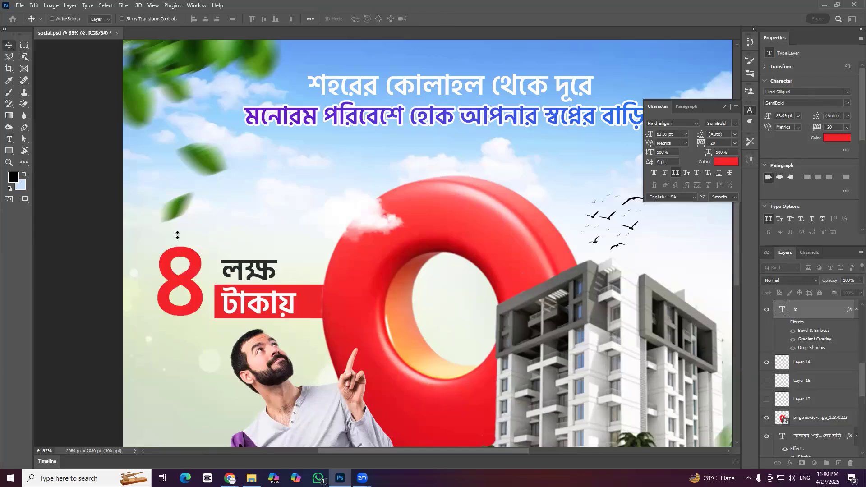
# Enlarge the "৪" to 87.76 pt and reposition it beside the red bar, and nudge "লক্ষ" slightly to the left
pyautogui.hotkey('ctrl', 't')
pyautogui.moveTo(179, 249); pyautogui.dragTo(193, 259)
pyautogui.press('Return')
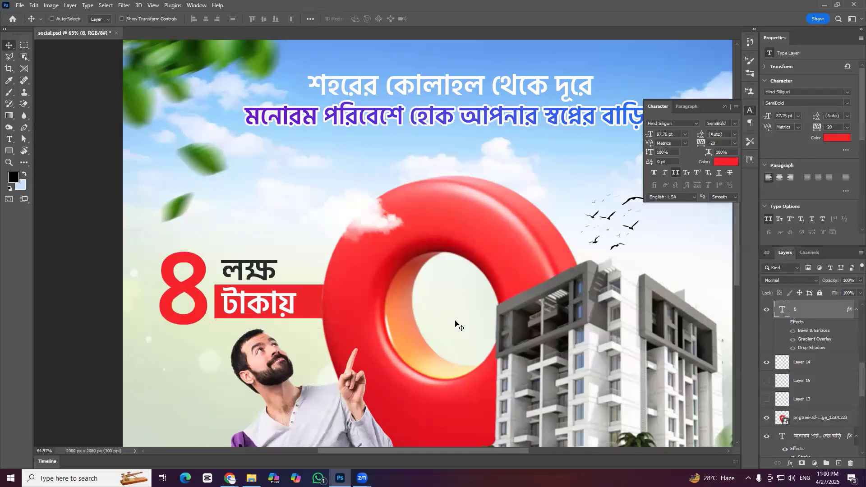
pyautogui.keyDown('ctrl'); pyautogui.click(455, 321); pyautogui.keyUp('ctrl')
pyautogui.hotkey('shift', 'Left')
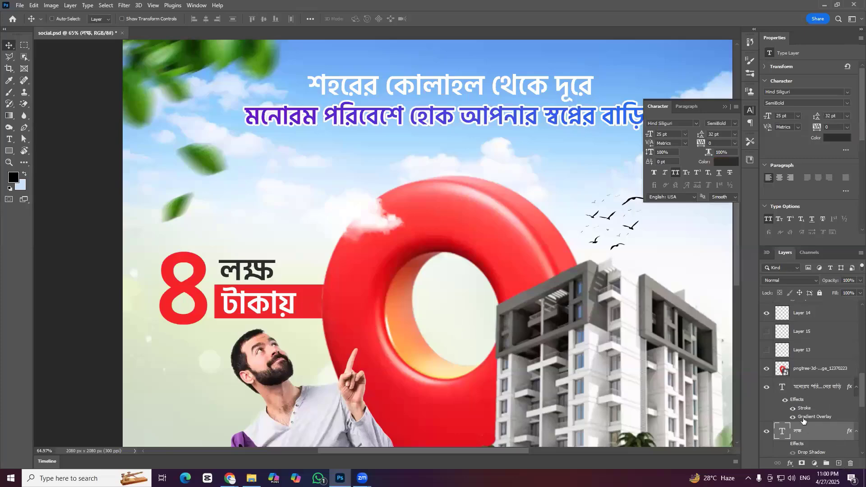
# Add a new layer directly above the red bar rectangle and choose a soft round brush for painting
pyautogui.scroll(2, 358, 334)
pyautogui.keyDown('ctrl'); pyautogui.click(315, 303); pyautogui.keyUp('ctrl')
pyautogui.scroll(1, 298, 309)
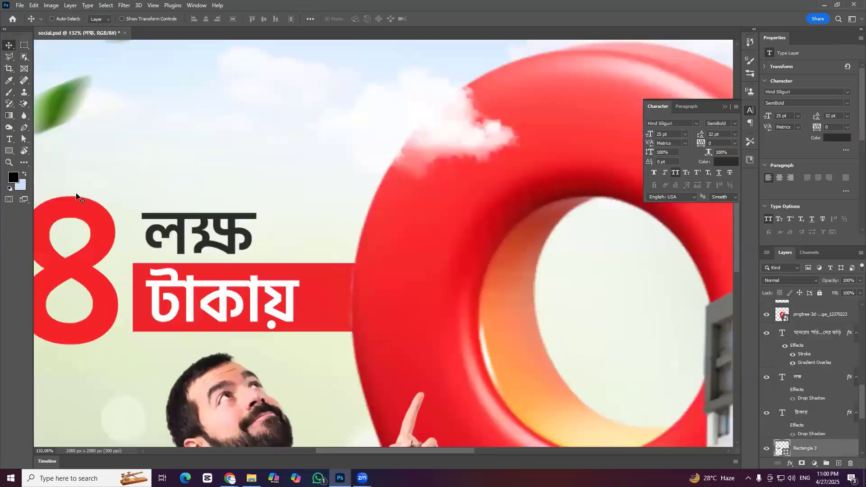
pyautogui.hotkey('ctrl', 'shift', 'alt', 'n')
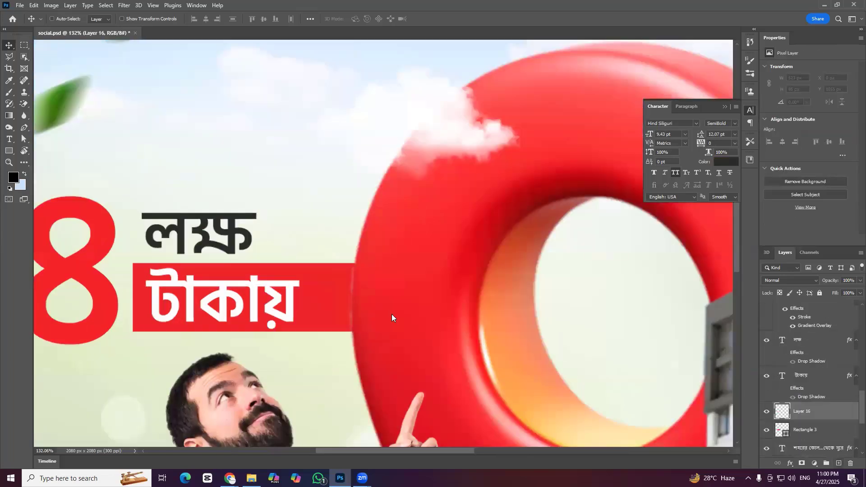
pyautogui.press('b')
pyautogui.rightClick(395, 311)
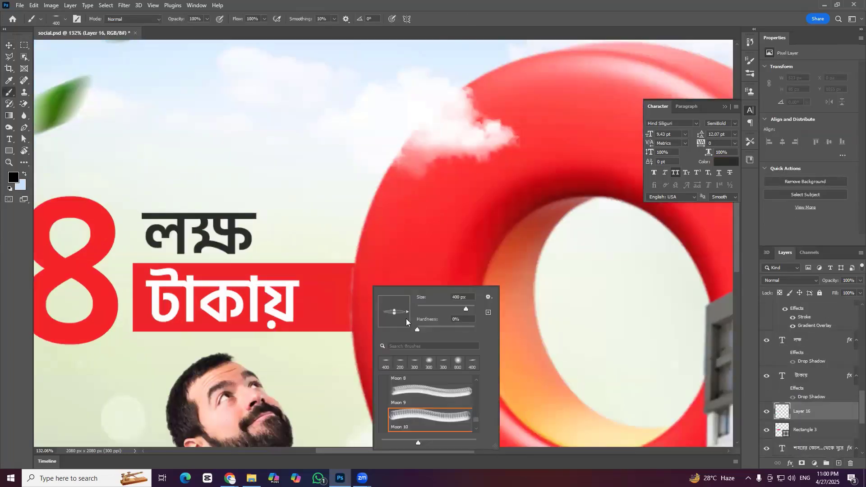
pyautogui.doubleClick(400, 362)
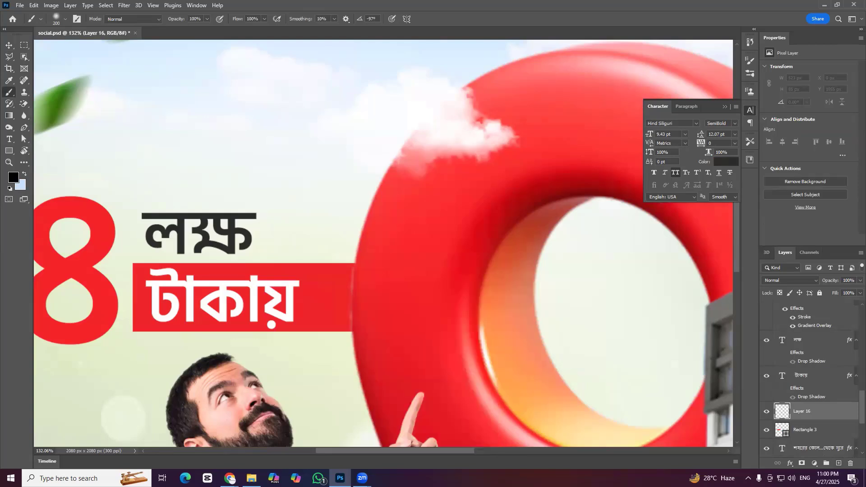
# Paint dark red shading in d00005 with a 50 px brush where the red bar meets the location pin
pyautogui.press('i')
pyautogui.click(337, 296)
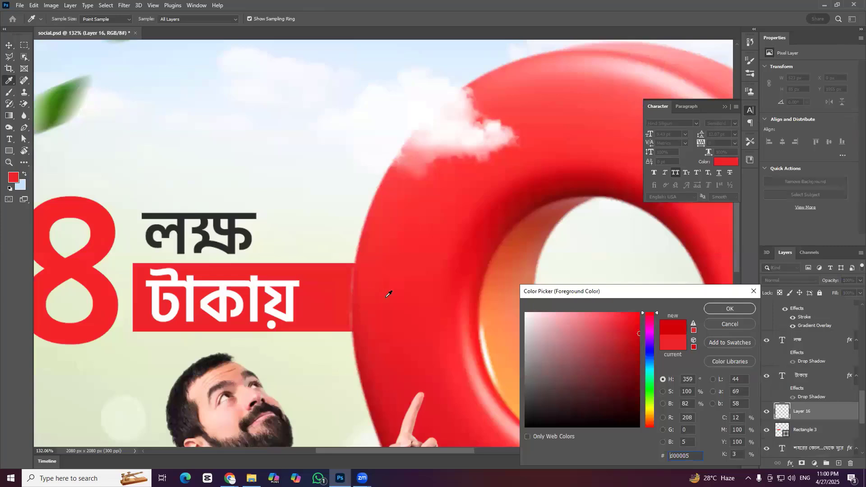
pyautogui.press('Return')
pyautogui.press('b')
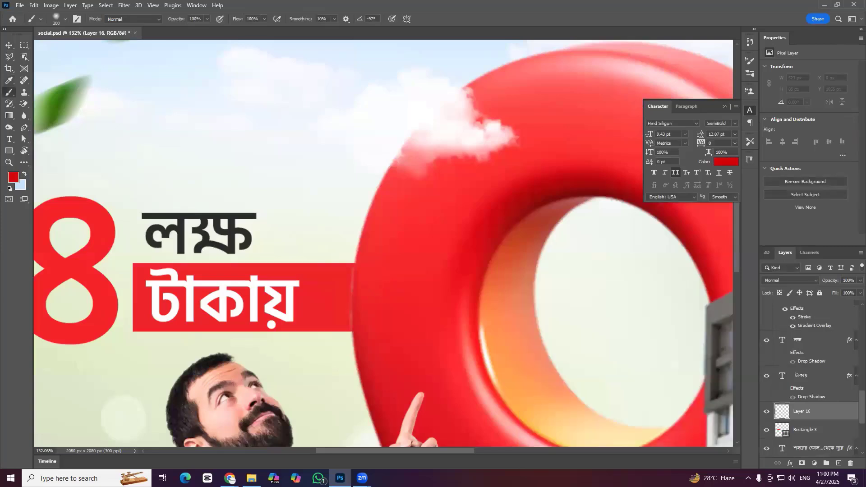
pyautogui.press('[')
pyautogui.press('[')
pyautogui.press('[')
pyautogui.press('[')
pyautogui.press('[')
pyautogui.press('[')
pyautogui.press('[')
pyautogui.press('[')
pyautogui.press('[')
pyautogui.moveTo(358, 321); pyautogui.dragTo(359, 327)
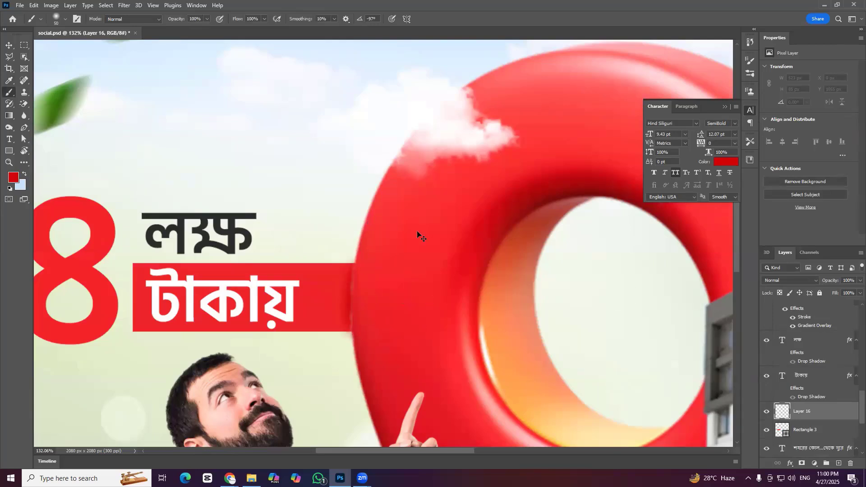
# Examine the whole post, checking the headline lines, the price callout and the overall balance of the composition
pyautogui.scroll(-3, 349, 296)
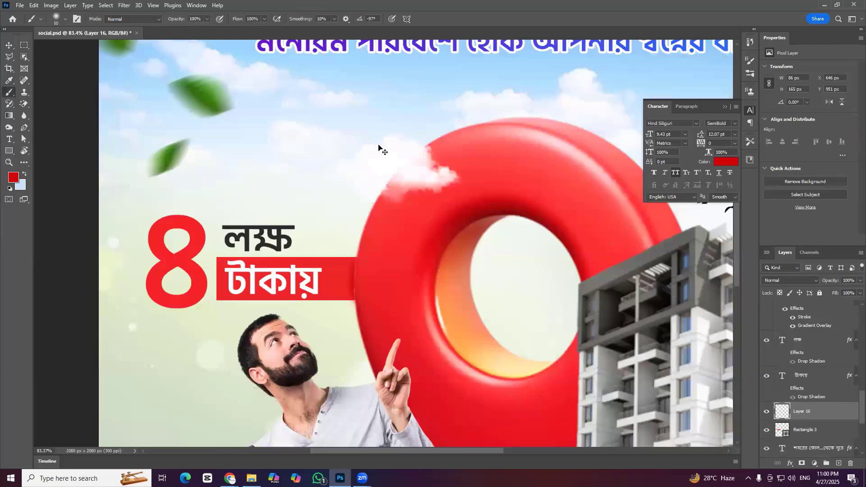
pyautogui.scroll(-3, 397, 151)
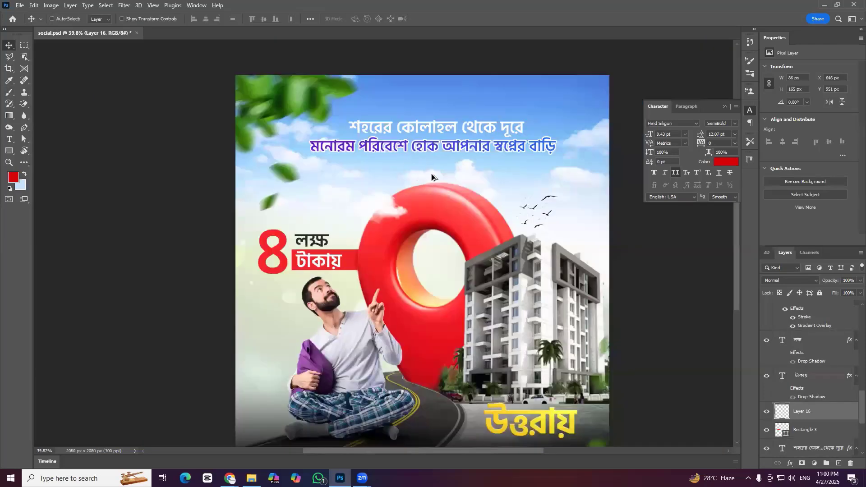
pyautogui.scroll(-1, 434, 178)
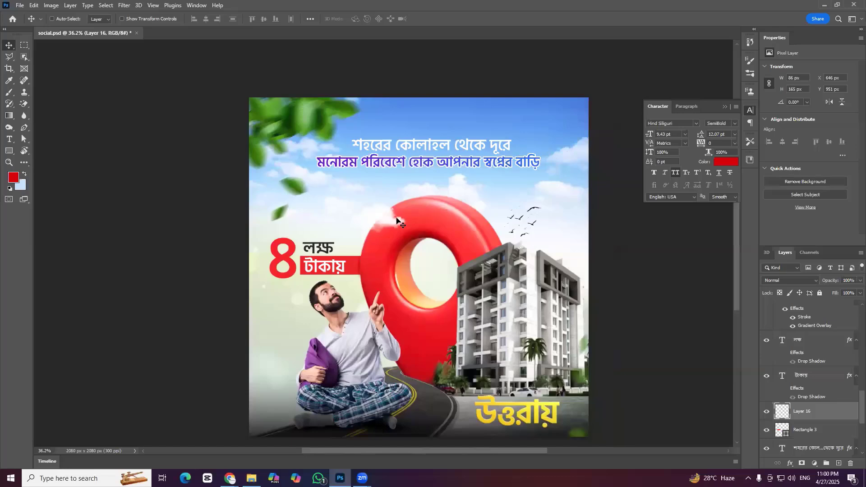
pyautogui.scroll(1, 357, 191)
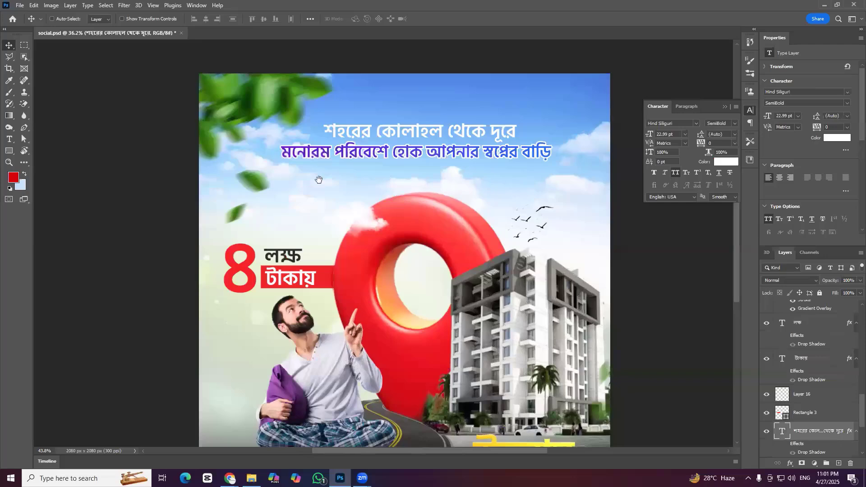
pyautogui.scroll(1, 277, 171)
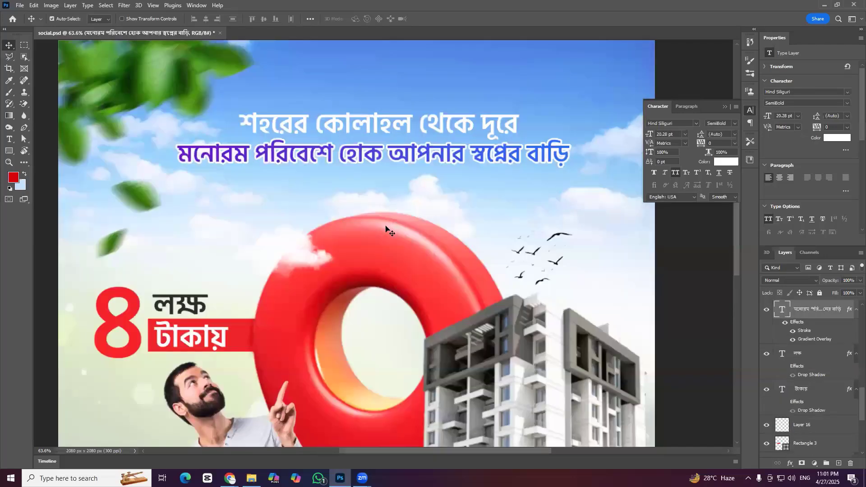
pyautogui.scroll(-1, 395, 223)
pyautogui.doubleClick(359, 212)
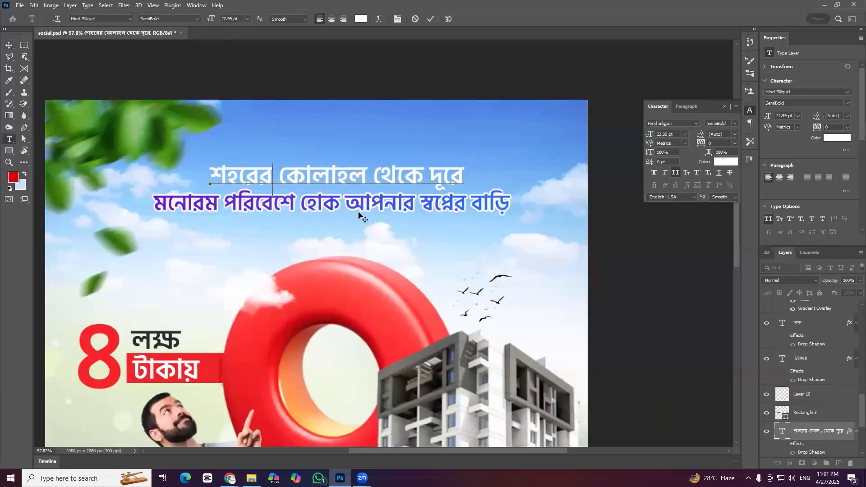
pyautogui.click(9, 48)
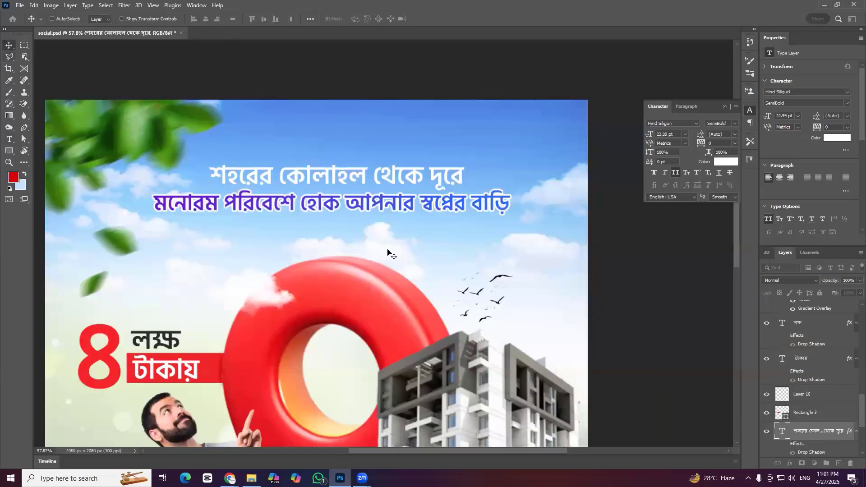
pyautogui.scroll(-2, 343, 225)
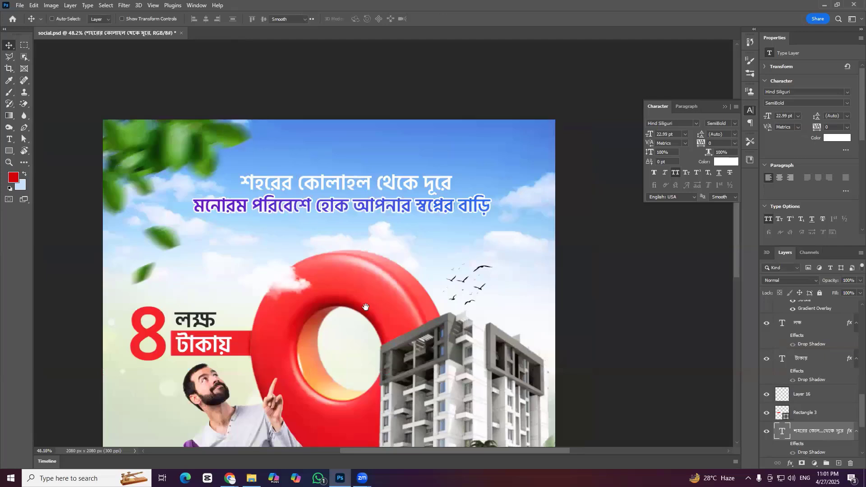
pyautogui.scroll(-1, 403, 319)
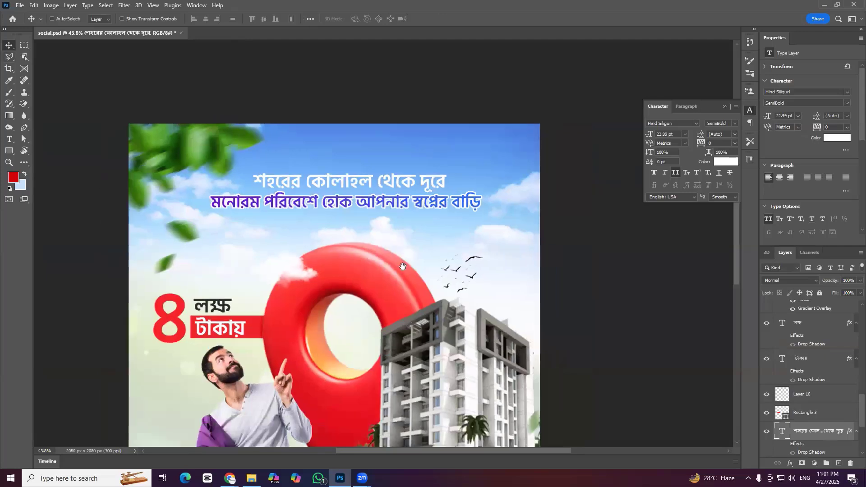
pyautogui.scroll(-3, 403, 270)
pyautogui.scroll(-1, 666, 252)
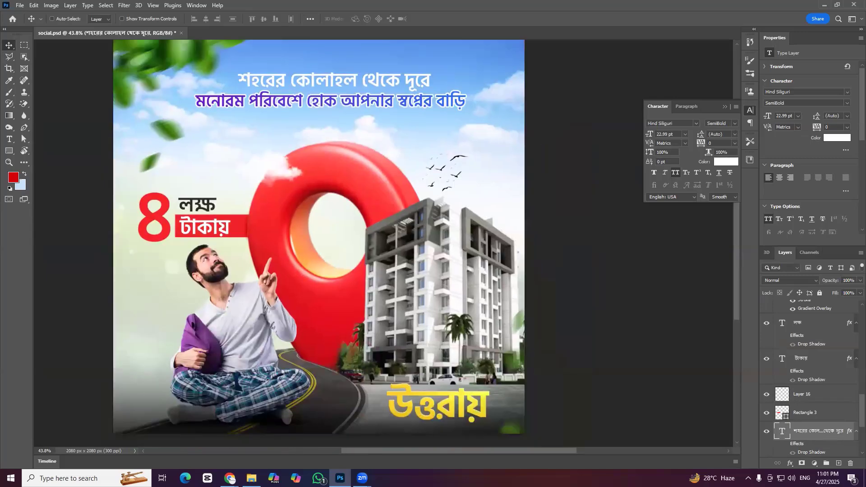
# Check the whole composition and save the document
pyautogui.scroll(-1, 345, 248)
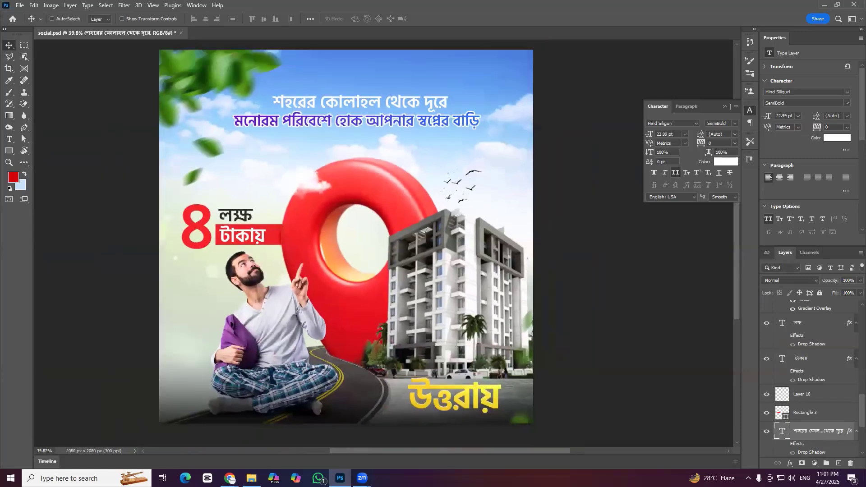
pyautogui.scroll(1, 345, 248)
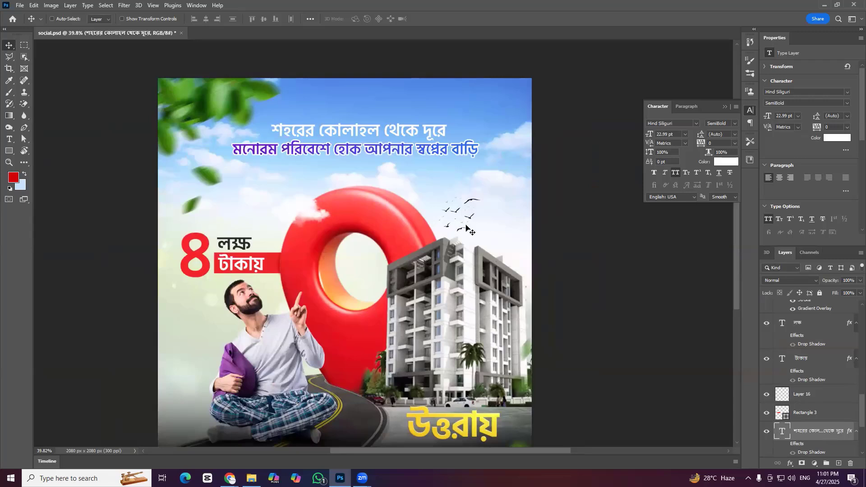
pyautogui.press('ctrl')
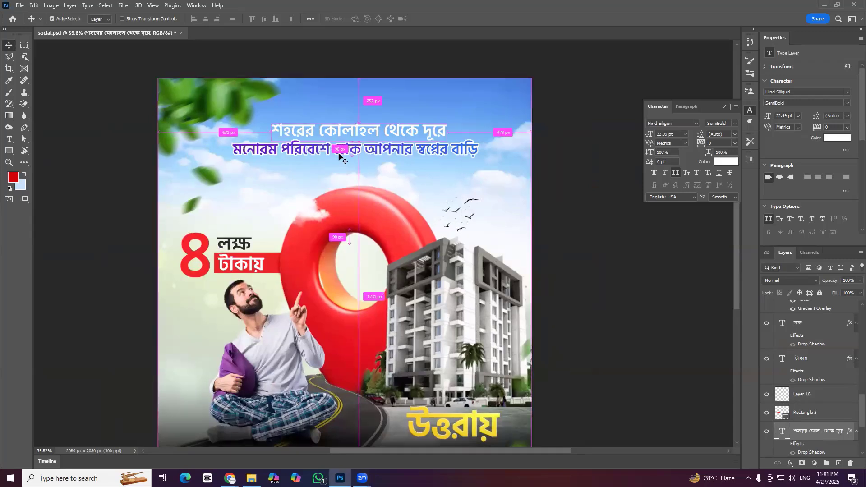
pyautogui.hotkey('ctrl', 's')
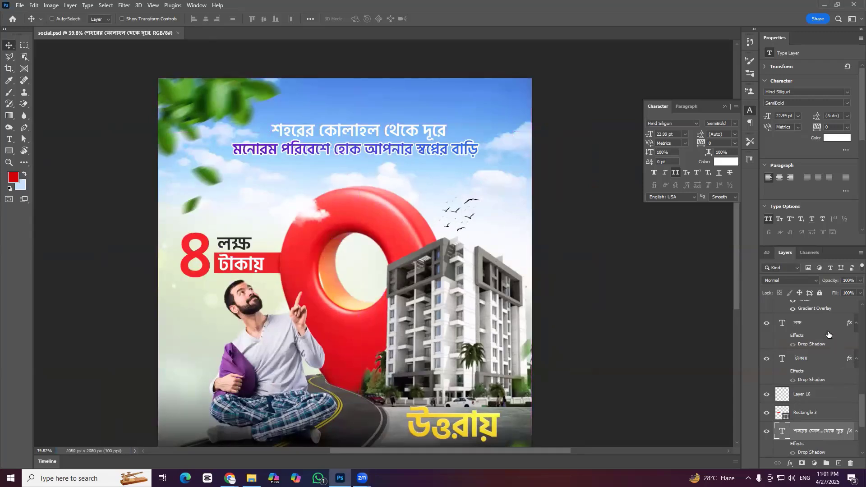
pyautogui.scroll(2, 341, 124)
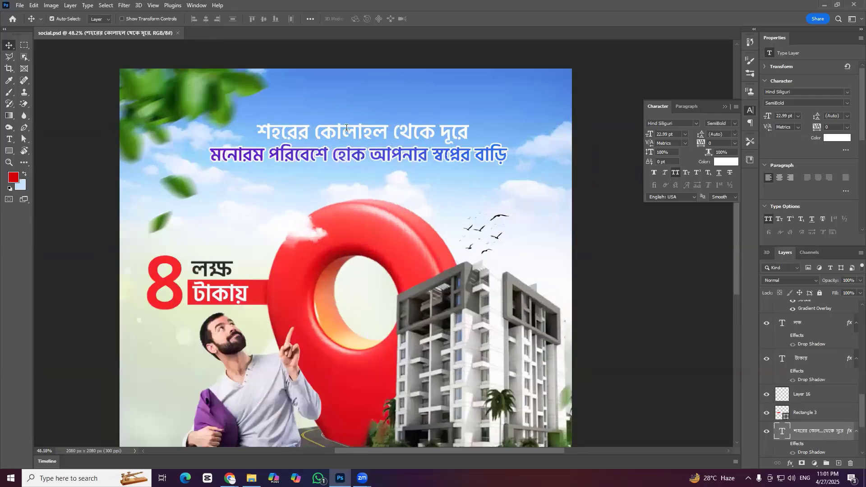
pyautogui.keyDown('ctrl'); pyautogui.click(336, 154); pyautogui.keyUp('ctrl')
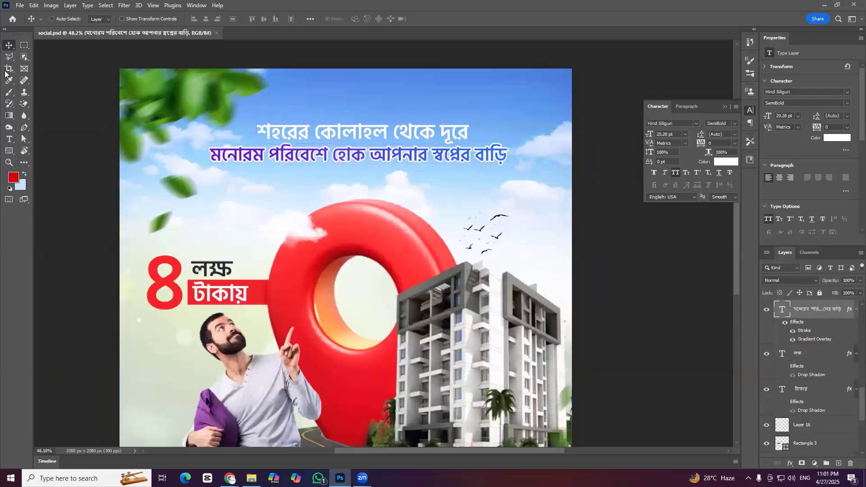
pyautogui.keyDown('ctrl'); pyautogui.click(407, 184); pyautogui.keyUp('ctrl')
pyautogui.doubleClick(395, 190)
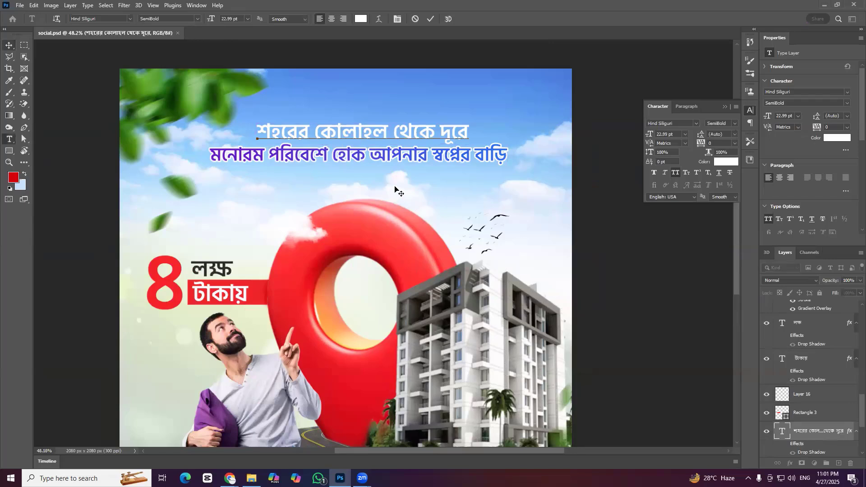
pyautogui.click(396, 188)
pyautogui.moveTo(482, 128); pyautogui.dragTo(482, 179)
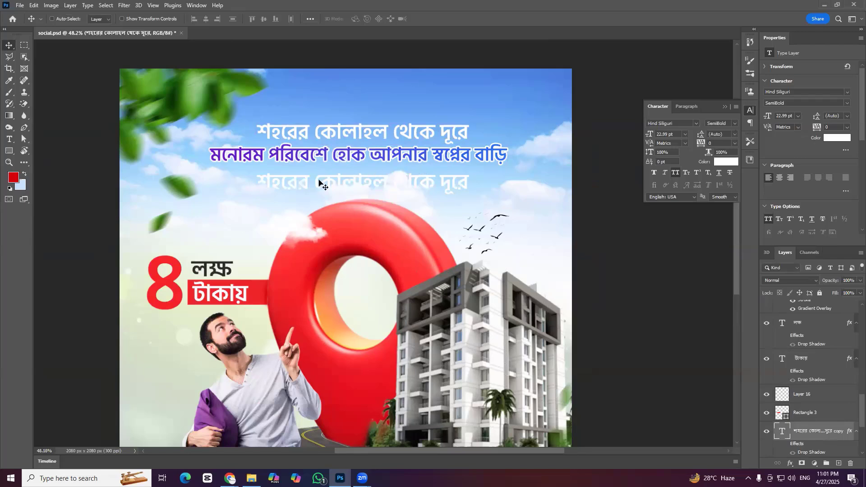
pyautogui.doubleClick(393, 182)
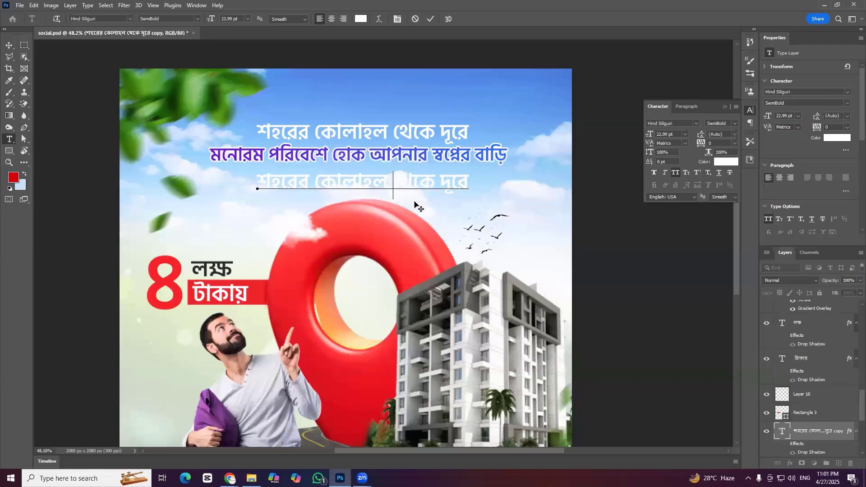
pyautogui.moveTo(357, 172); pyautogui.dragTo(405, 168)
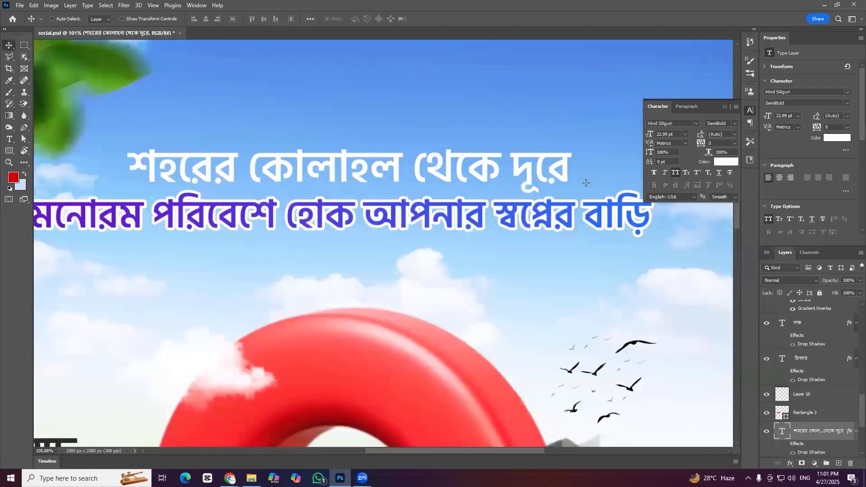
# Draw a solid red rectangle about 1028 by 117 px over the first headline line
pyautogui.press('u')
pyautogui.moveTo(120, 152); pyautogui.dragTo(587, 205)
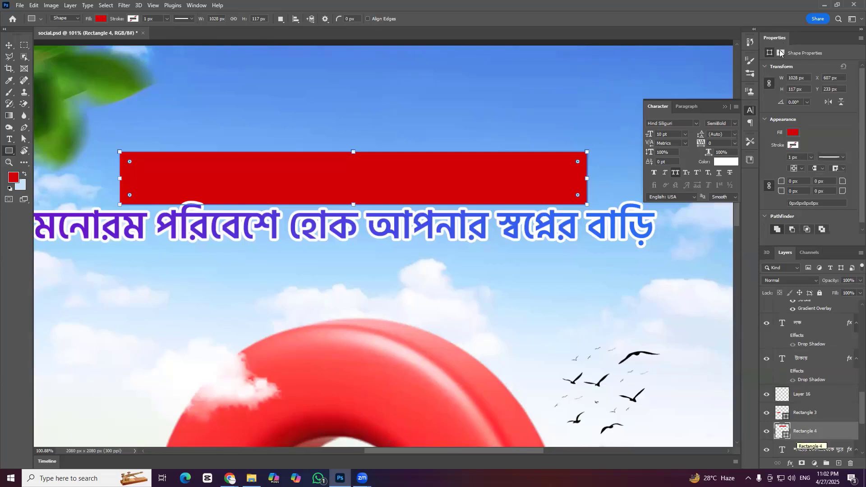
# Give the new rectangle a Foreground to Transparent gradient overlay and set its layer fill to 0%
pyautogui.rightClick(749, 247)
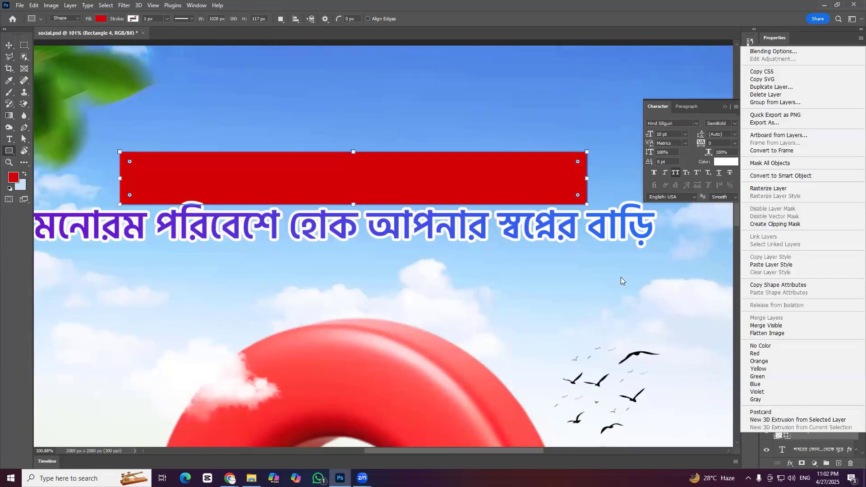
pyautogui.click(528, 345)
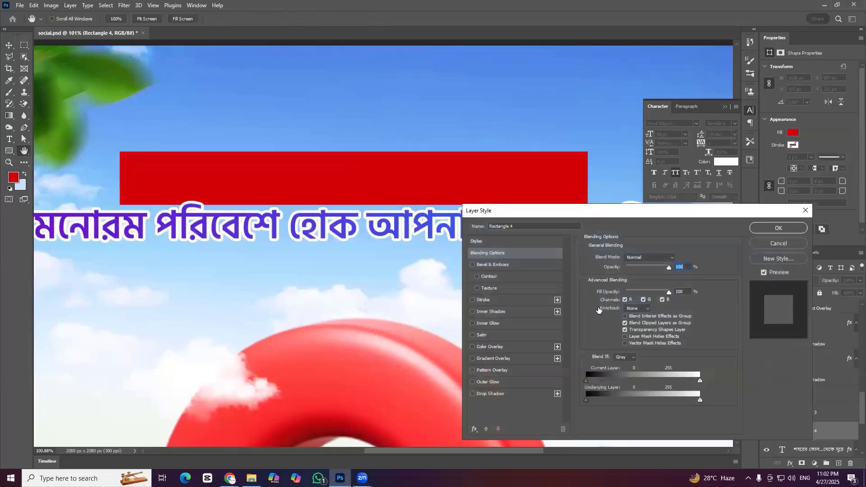
pyautogui.click(494, 359)
pyautogui.click(668, 278)
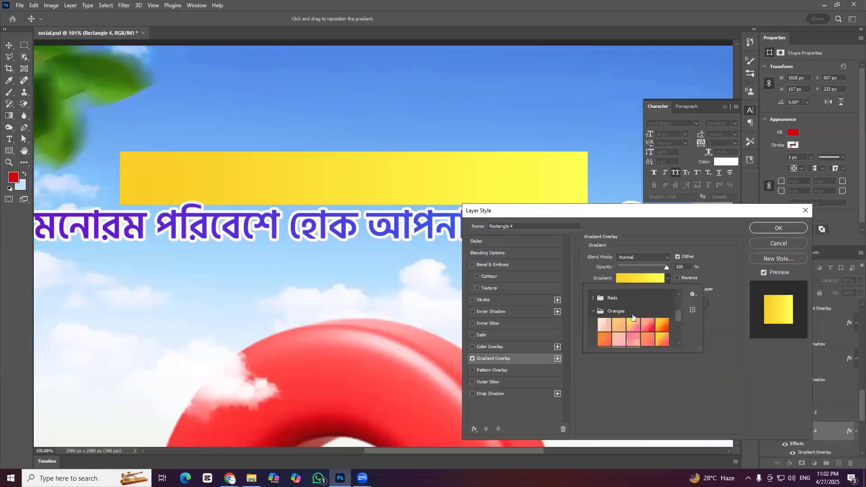
pyautogui.scroll(3, 633, 317)
pyautogui.scroll(3, 632, 313)
pyautogui.click(619, 310)
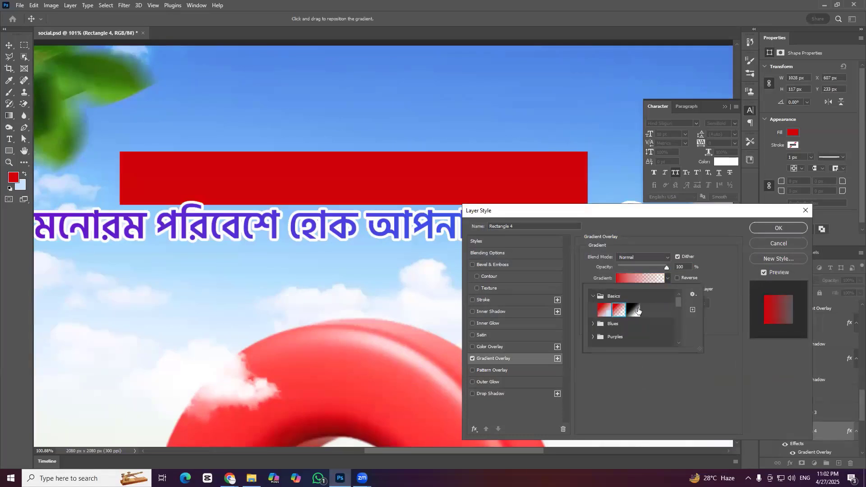
pyautogui.click(634, 310)
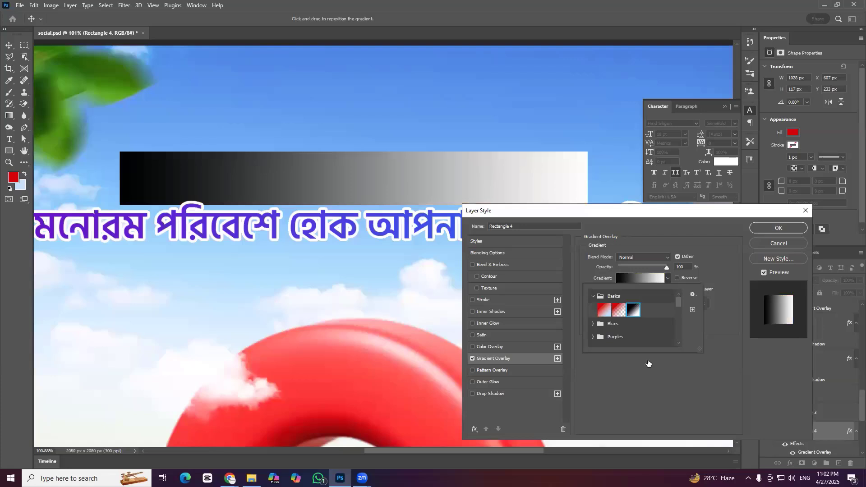
pyautogui.click(619, 310)
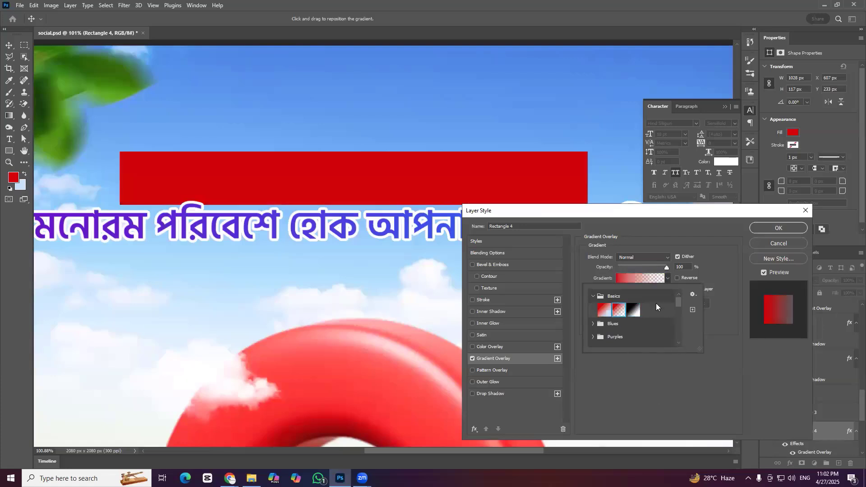
pyautogui.click(825, 299)
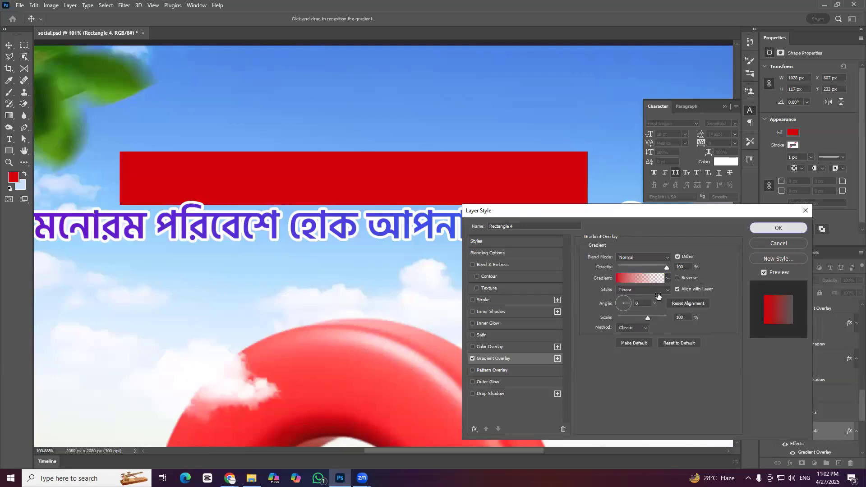
pyautogui.press('Return')
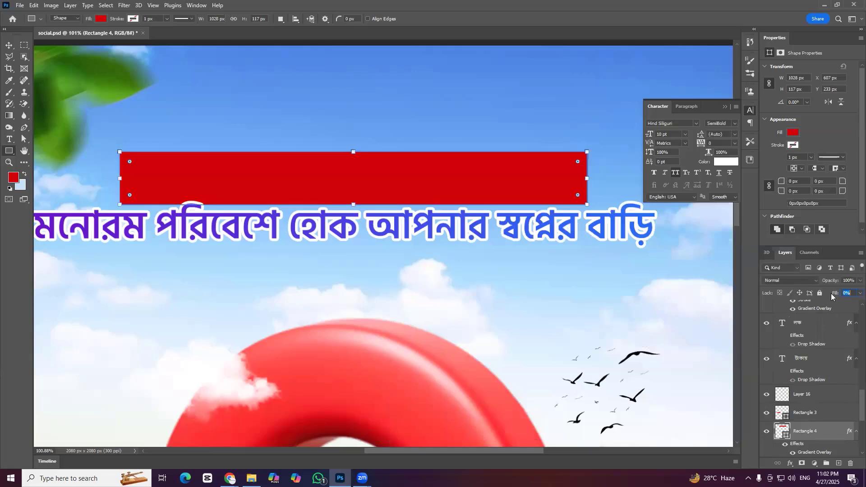
pyautogui.press('Return')
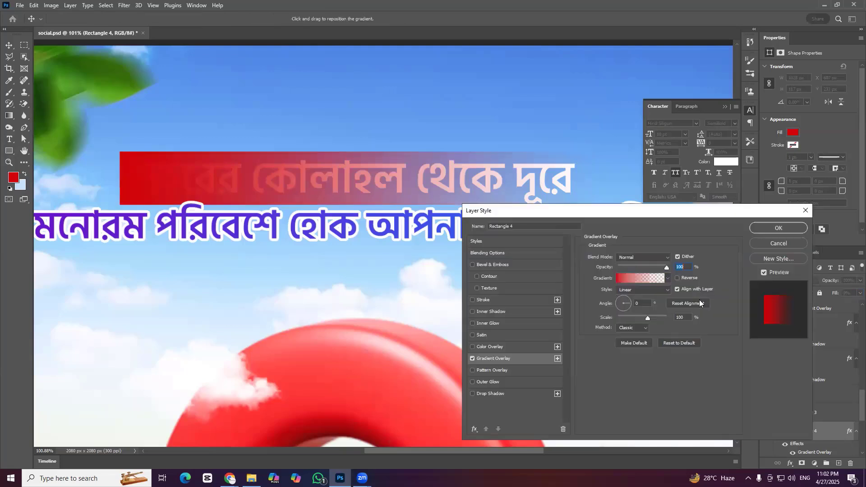
# Change the first colour stop of the rectangle's gradient overlay to dark blue 030084
pyautogui.moveTo(595, 284); pyautogui.dragTo(652, 292)
pyautogui.click(690, 287)
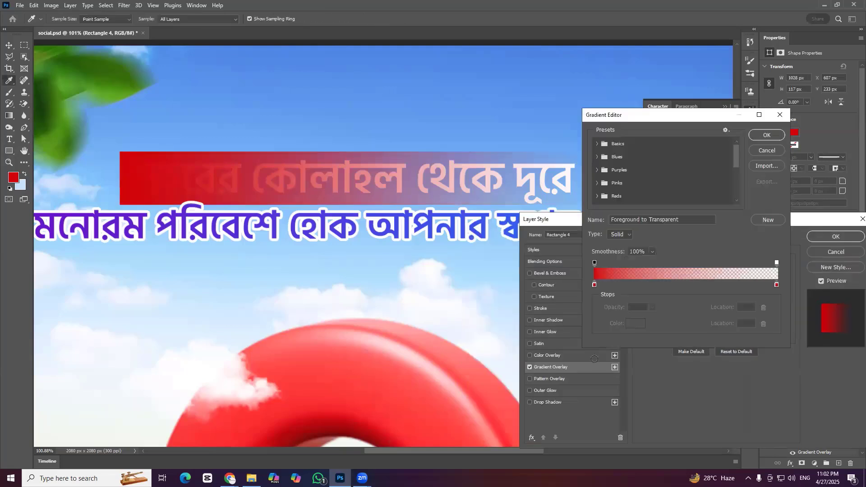
pyautogui.click(595, 285)
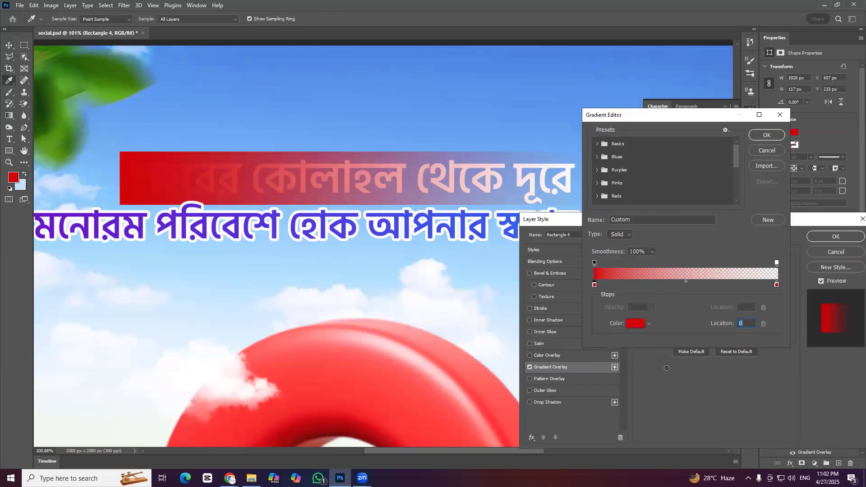
pyautogui.click(636, 323)
pyautogui.moveTo(739, 305); pyautogui.dragTo(751, 206)
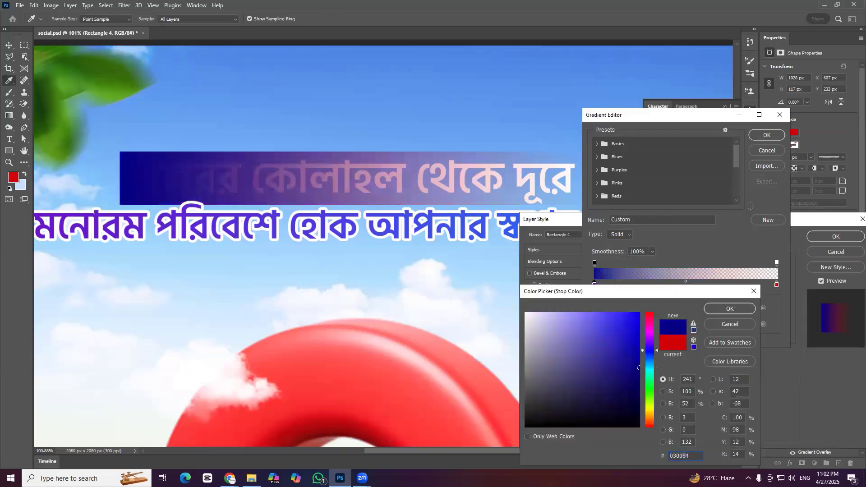
pyautogui.press('Return')
pyautogui.press('Return')
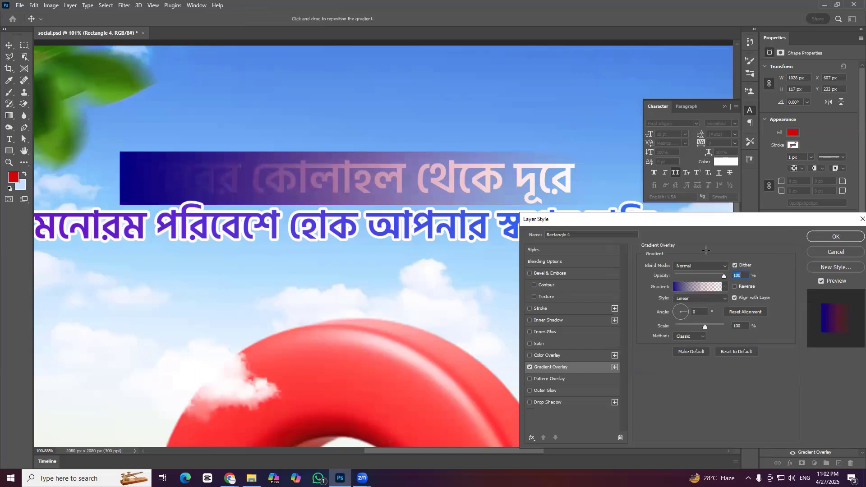
# Set the gradient overlay's angle to 90° and flip its direction so the dark blue fades downward from the rectangle's upper edge
pyautogui.press('Tab')
pyautogui.write('90')
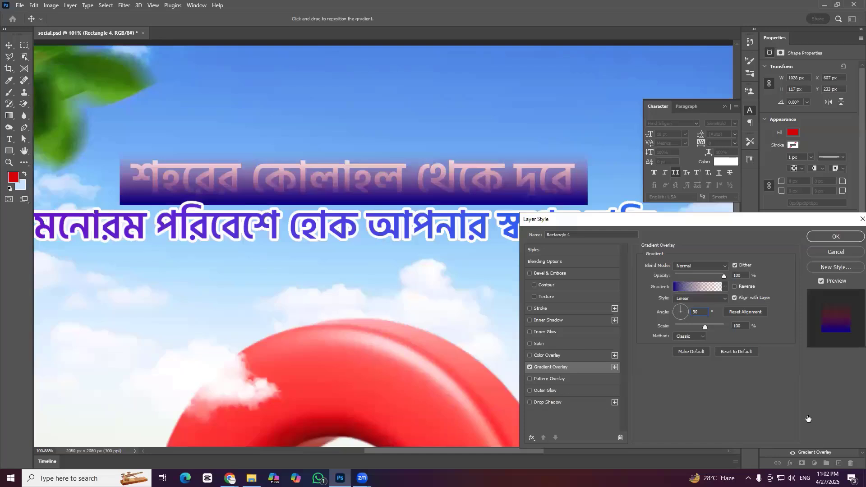
pyautogui.press('Return')
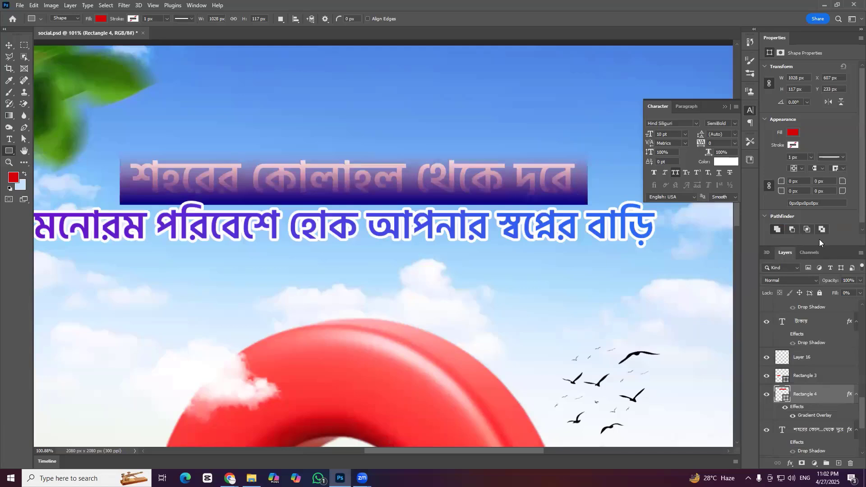
pyautogui.doubleClick(826, 392)
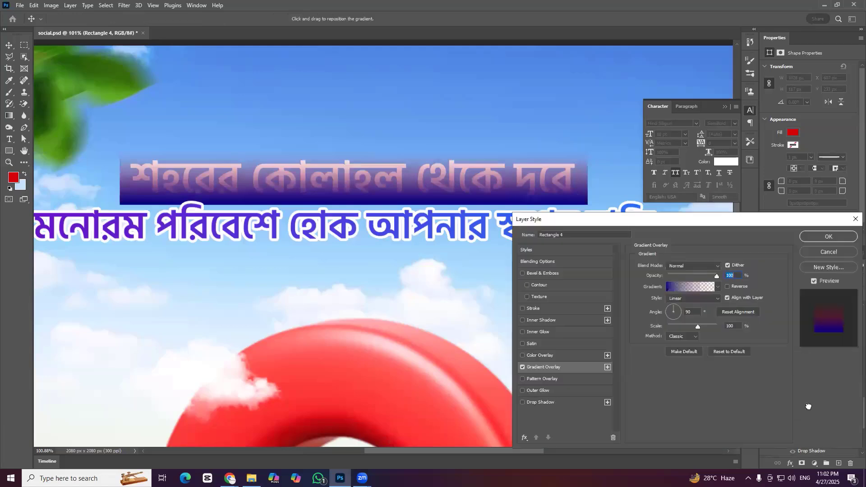
pyautogui.press('Return')
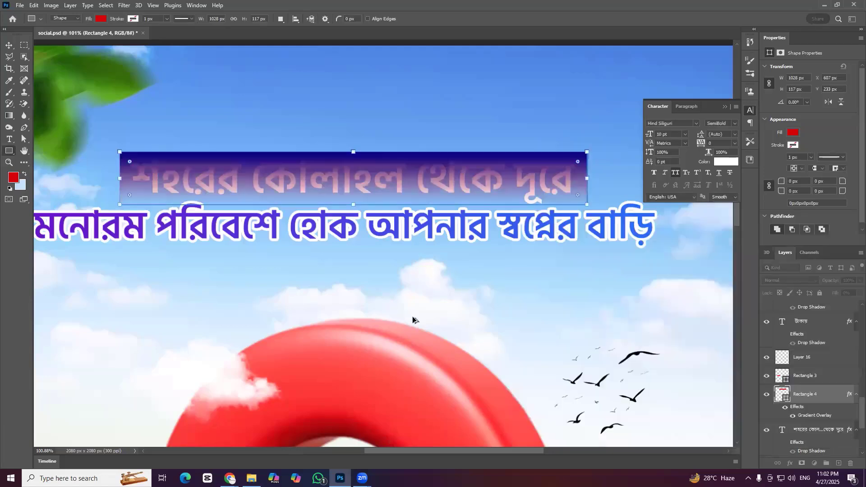
# Place the gradient rectangle beneath the first headline line in the layer order and lower its opacity to 51%
pyautogui.press('v')
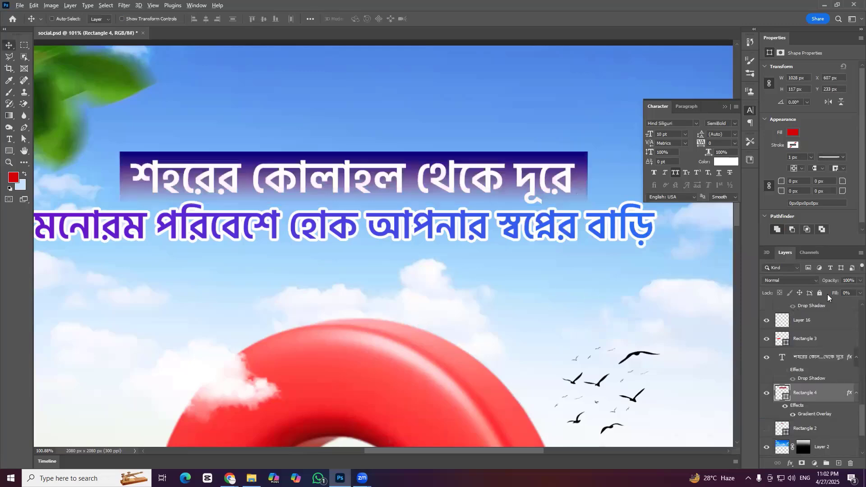
pyautogui.hotkey('ctrl', '-')
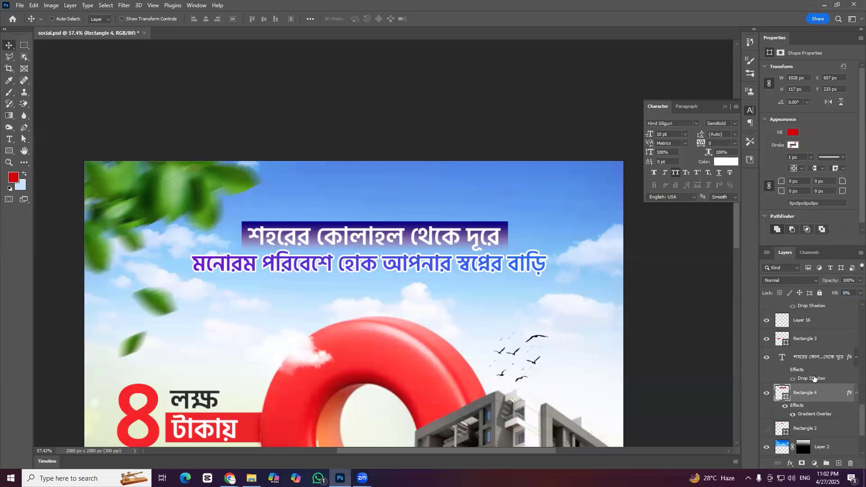
pyautogui.press('5')
pyautogui.press('1')
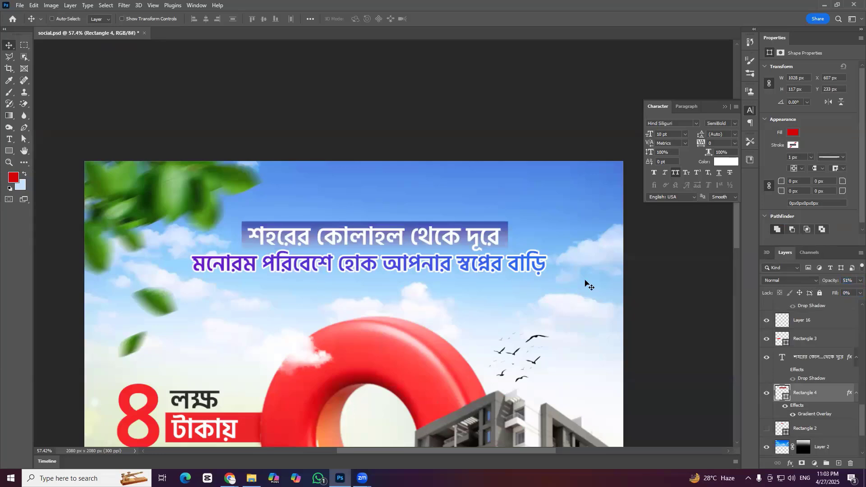
pyautogui.scroll(2, 586, 284)
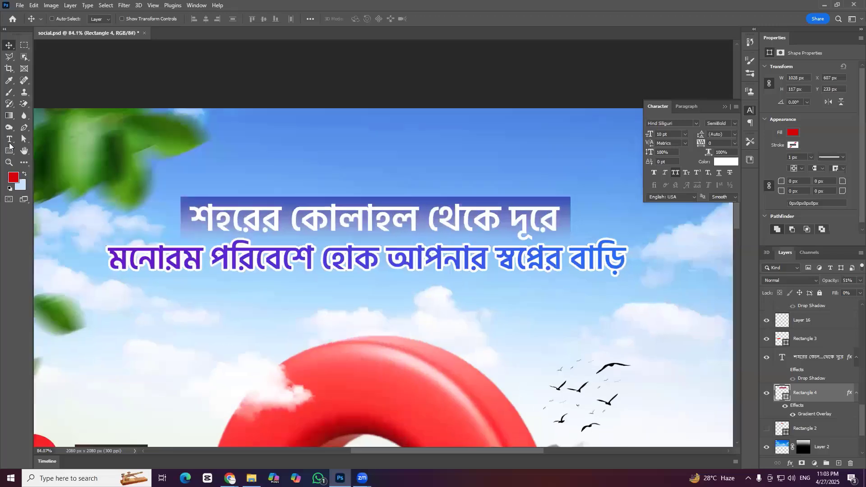
pyautogui.scroll(2, 244, 210)
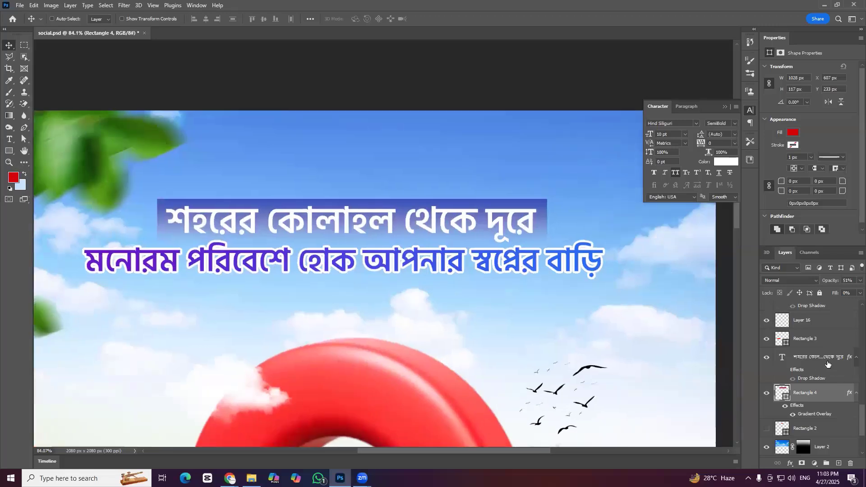
pyautogui.scroll(-1, 546, 343)
pyautogui.press('u')
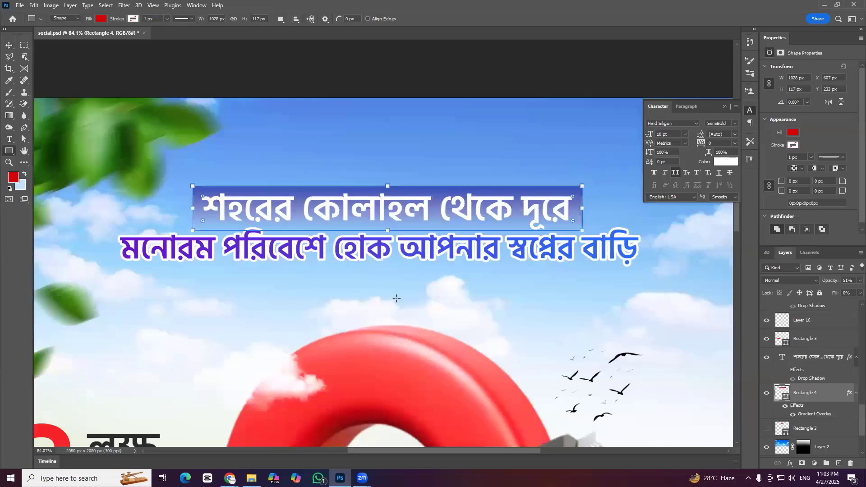
# Centre the first headline line and its gradient rectangle horizontally over the second headline line
pyautogui.hotkey('alt', ']')
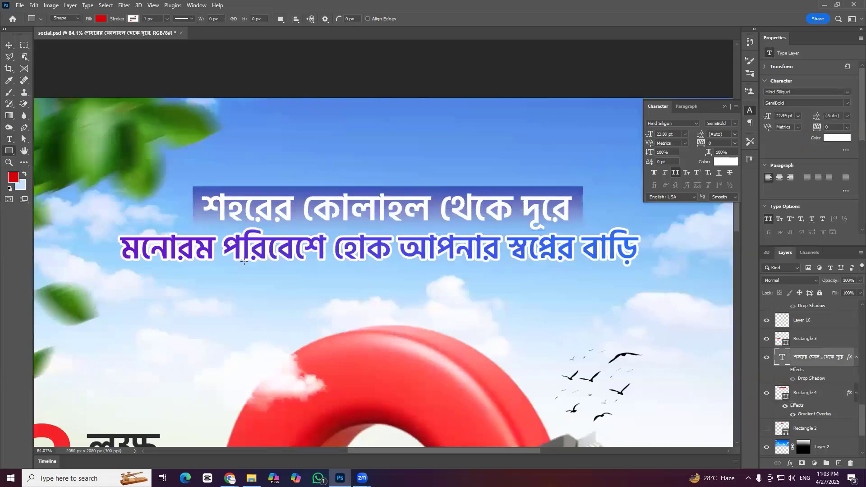
pyautogui.scroll(-1, 599, 262)
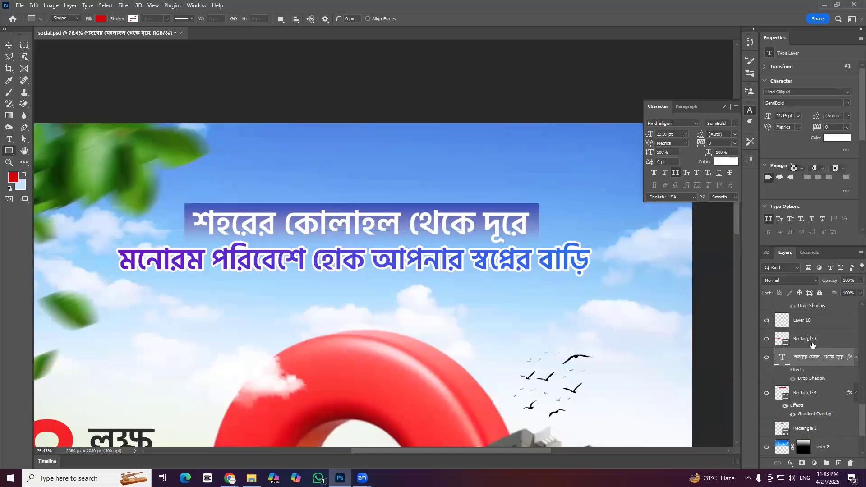
pyautogui.press('v')
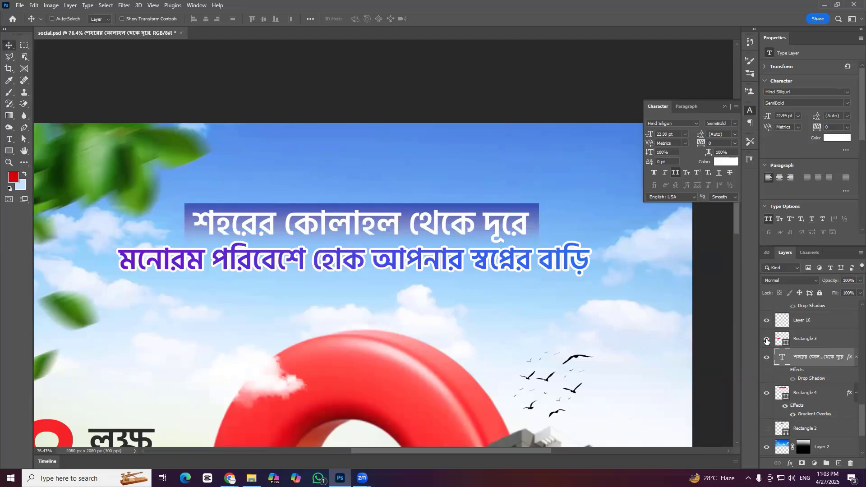
pyautogui.keyDown('ctrl'); pyautogui.click(813, 398); pyautogui.keyUp('ctrl')
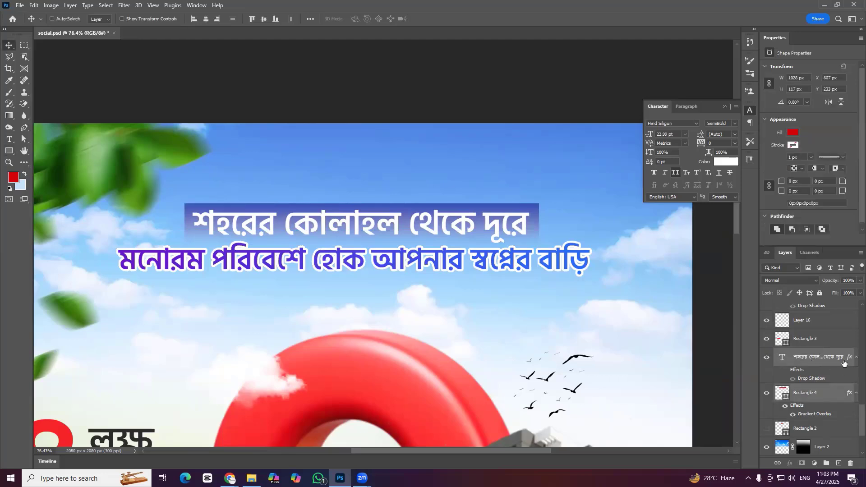
pyautogui.scroll(-1, 807, 368)
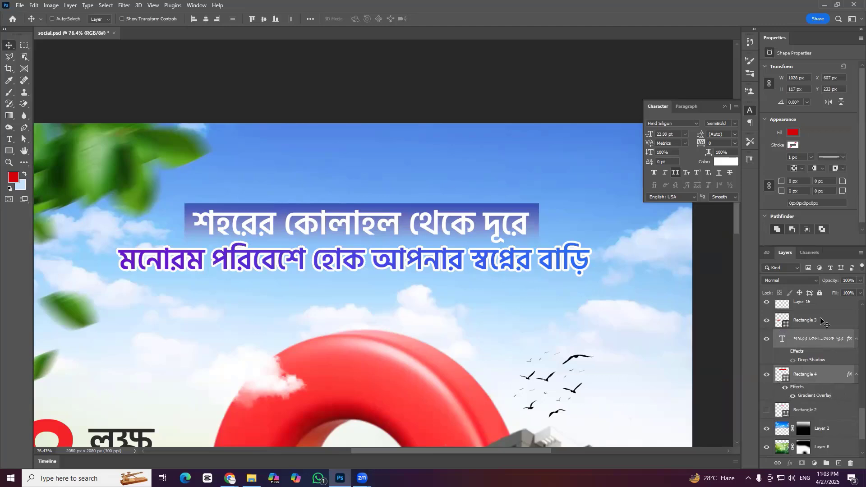
pyautogui.scroll(3, 821, 369)
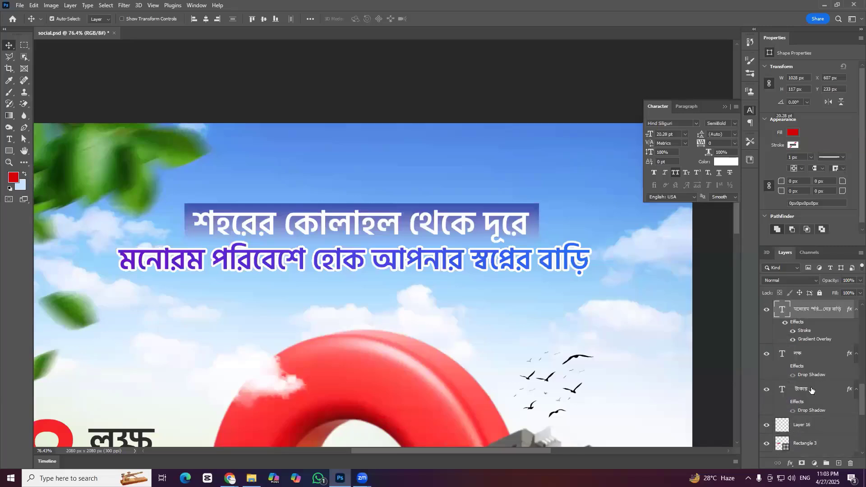
pyautogui.scroll(2, 811, 379)
pyautogui.scroll(-3, 811, 368)
pyautogui.keyDown('ctrl'); pyautogui.click(806, 386); pyautogui.keyUp('ctrl')
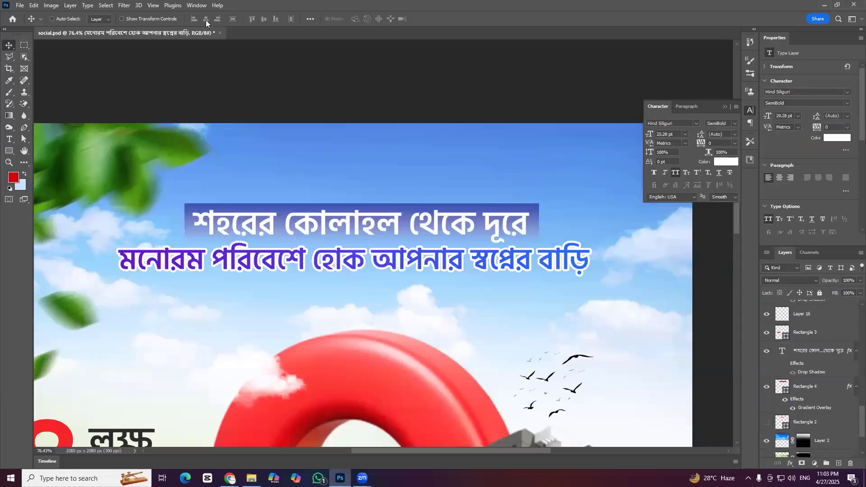
pyautogui.click(206, 19)
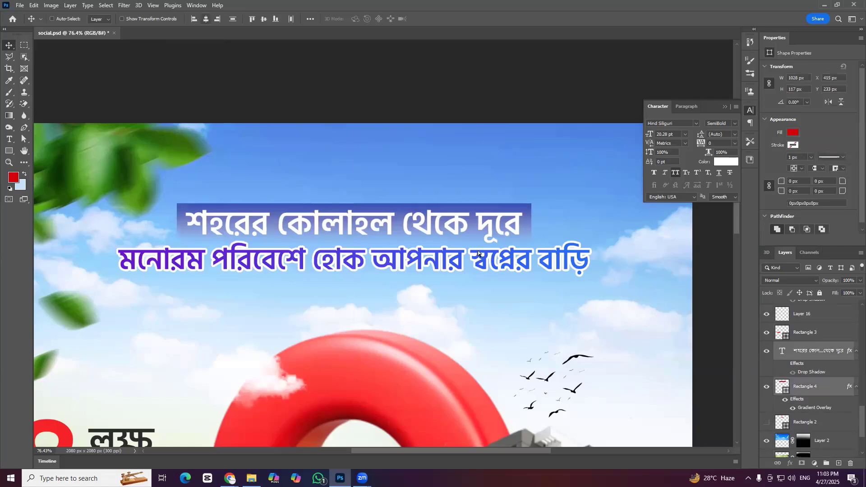
# Group both headline lines with the gradient rectangle and centre the group horizontally on the canvas
pyautogui.hotkey('ctrl', 'g')
pyautogui.moveTo(403, 227); pyautogui.dragTo(429, 229)
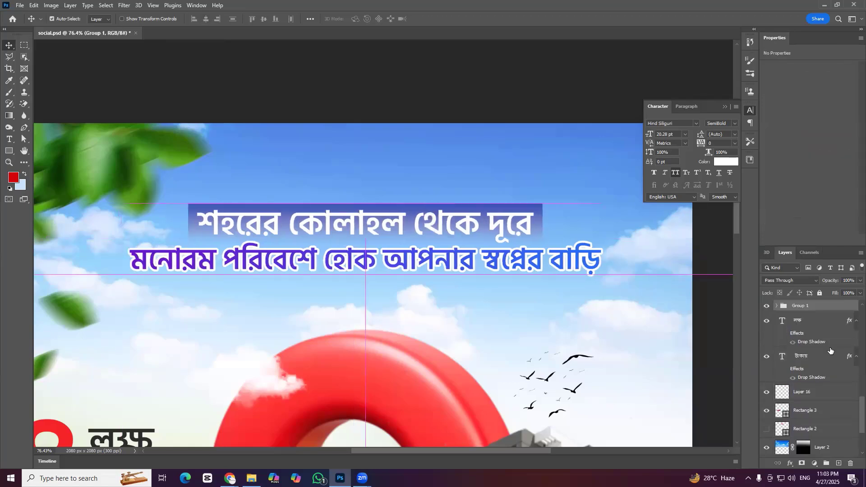
pyautogui.click(776, 308)
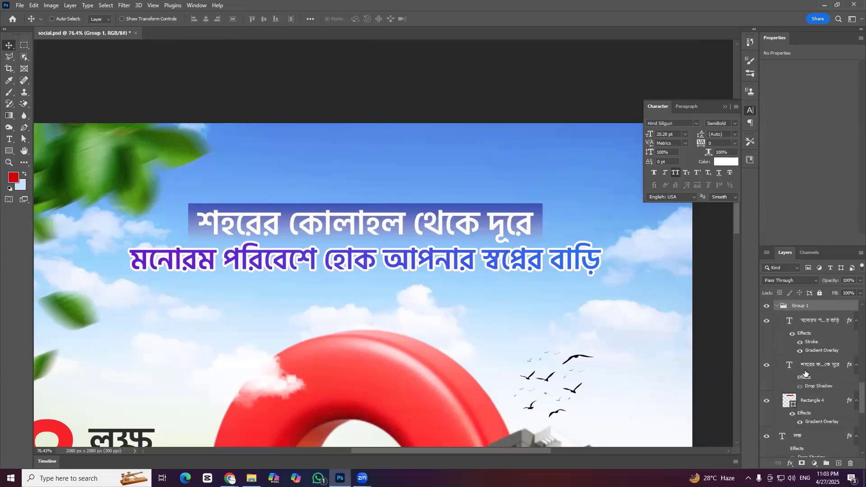
# Draw a wide rectangle about 1464 × 94 px across the lower part of the first headline line and the second line, without a fill
pyautogui.click(784, 322)
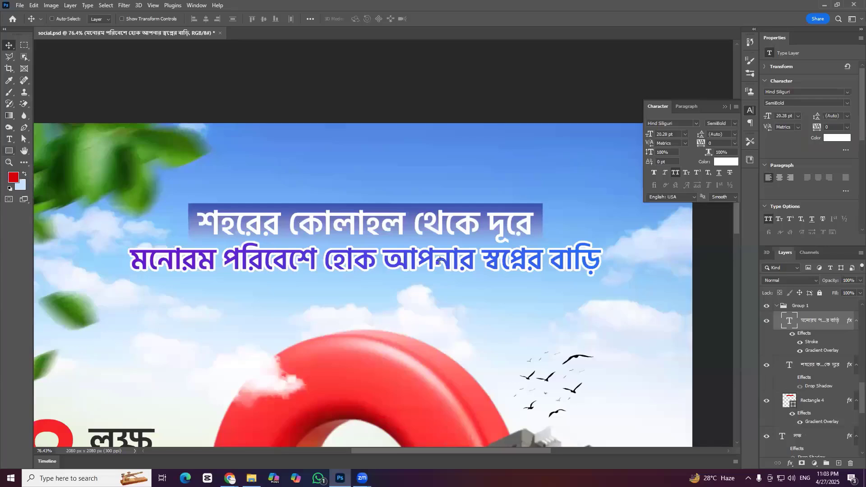
pyautogui.press('u')
pyautogui.moveTo(117, 228)
pyautogui.mouseDown()
pyautogui.moveTo(619, 261)
pyautogui.moveTo(625, 271)
pyautogui.moveTo(620, 261)
pyautogui.mouseUp()
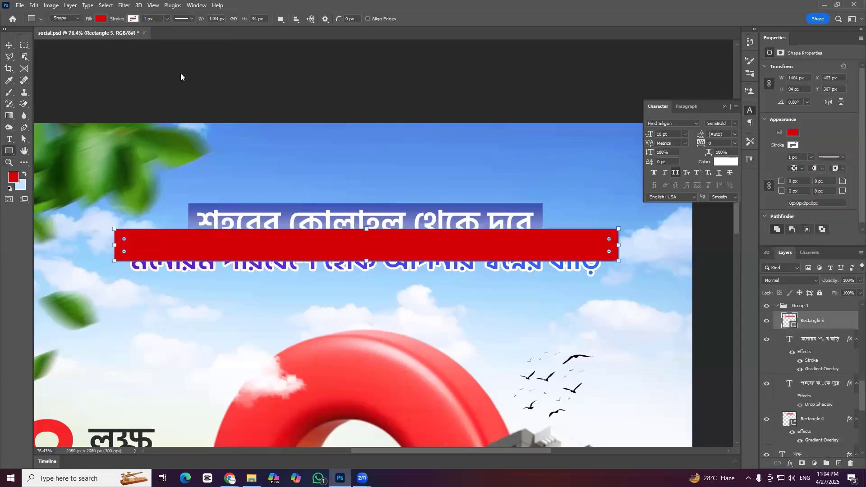
pyautogui.click(101, 19)
pyautogui.click(48, 35)
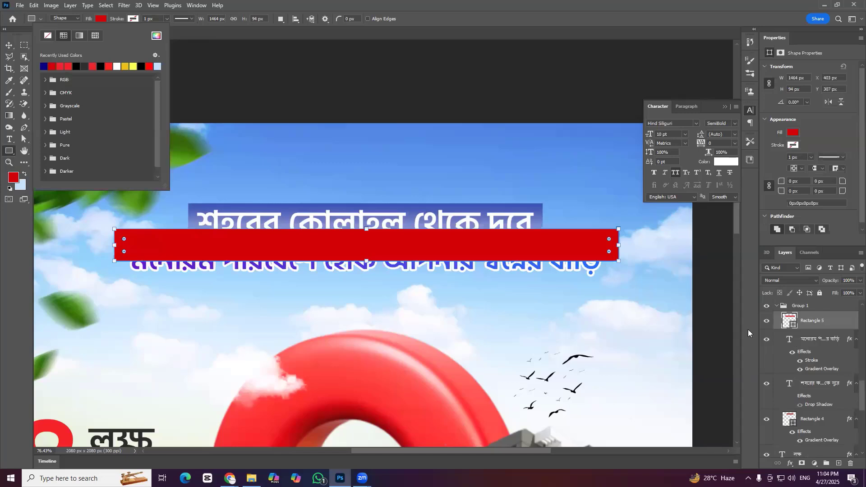
# Give the unfilled rectangle a white ffffff stroke and adjust its thickness to 5 px
pyautogui.click(133, 19)
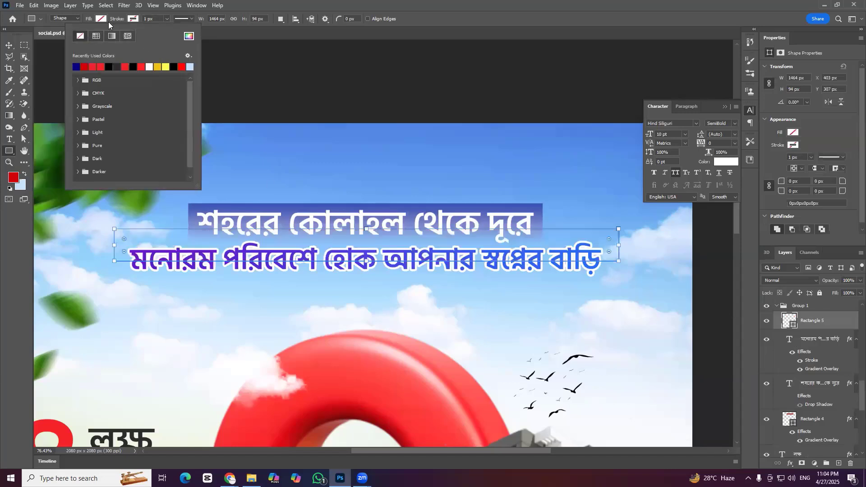
pyautogui.click(189, 36)
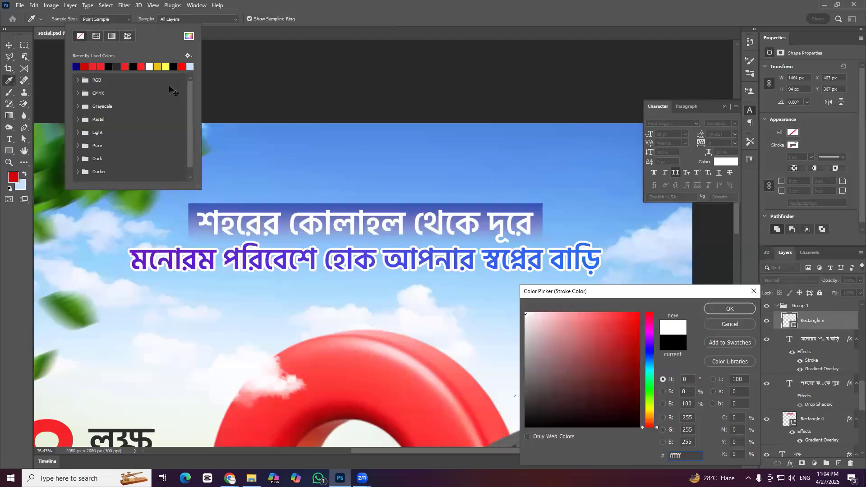
pyautogui.press('Return')
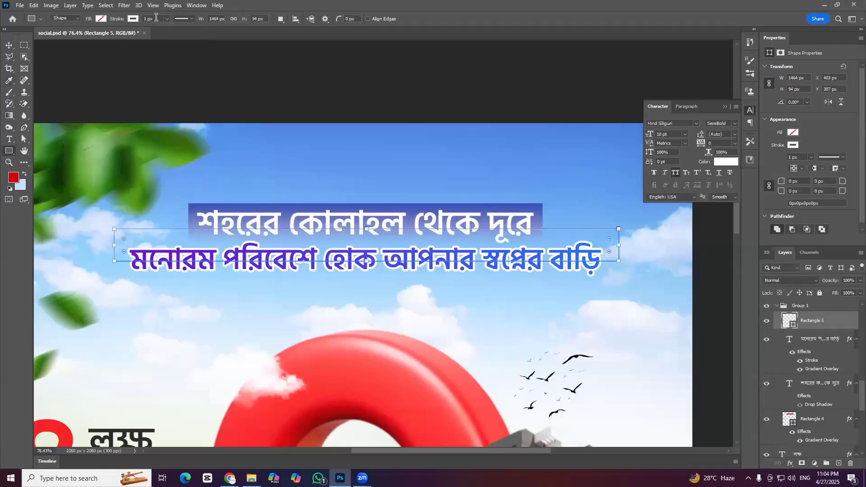
pyautogui.click(156, 17)
pyautogui.write('0')
pyautogui.press('Return')
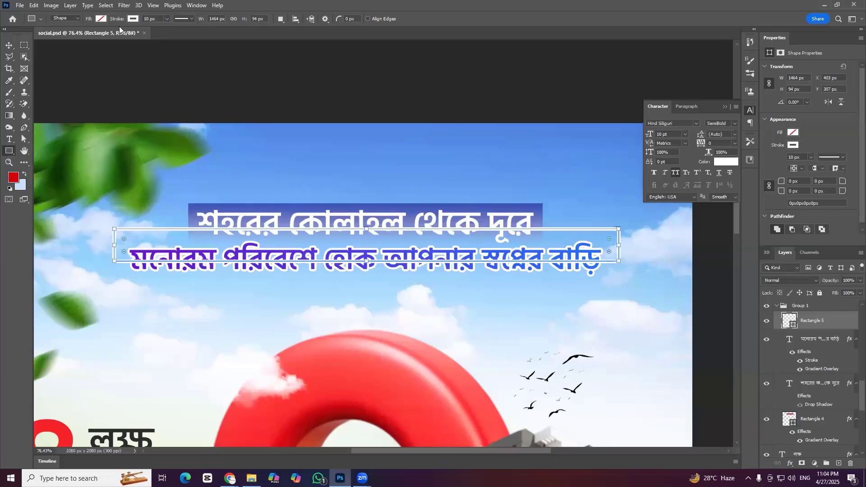
pyautogui.press('v')
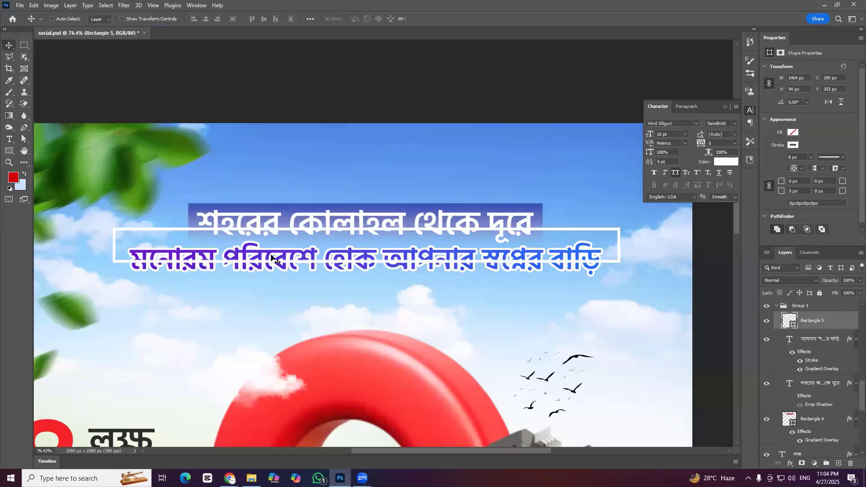
pyautogui.press('u')
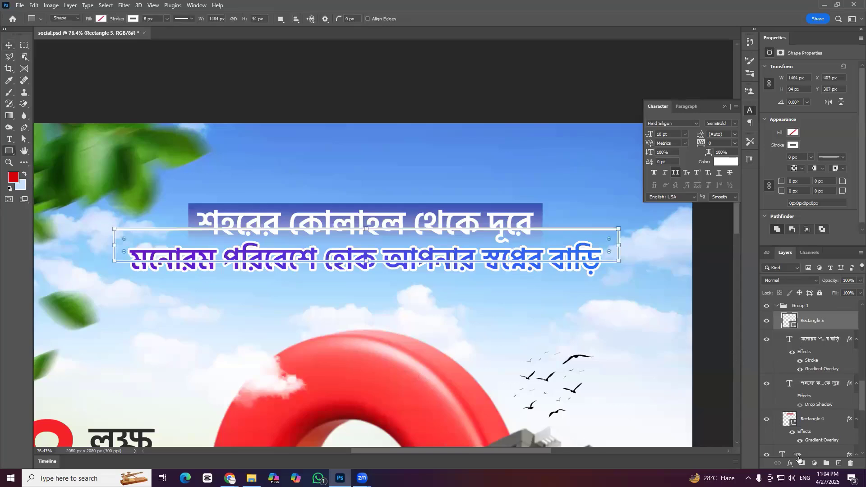
# Add a layer mask to the white outline rectangle and ready a 50 px brush with 100% hardness
pyautogui.click(801, 464)
pyautogui.press('b')
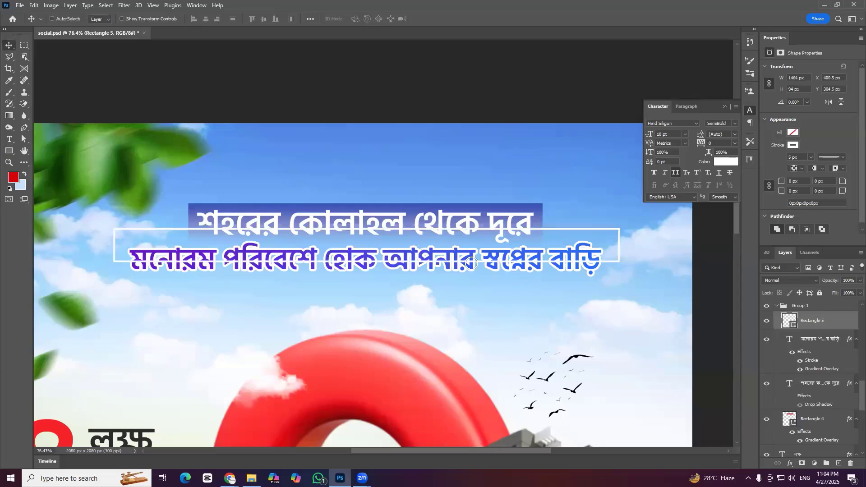
pyautogui.rightClick(521, 316)
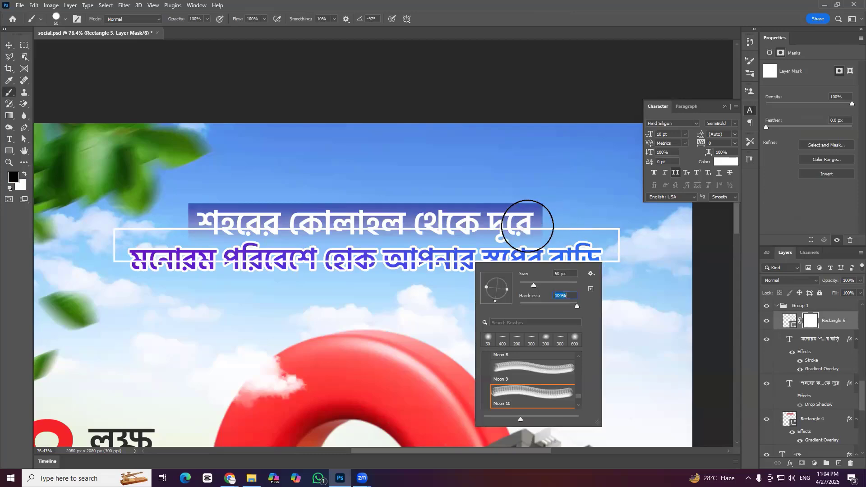
pyautogui.hotkey('ctrl', '+')
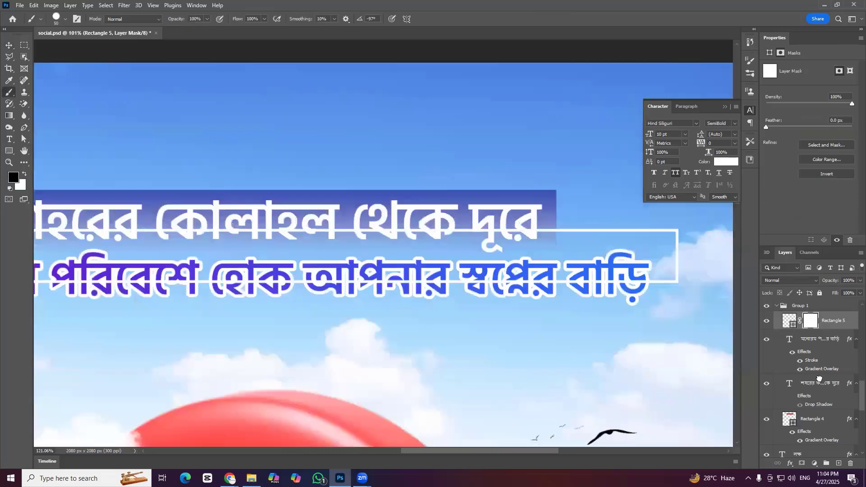
pyautogui.scroll(5, 532, 262)
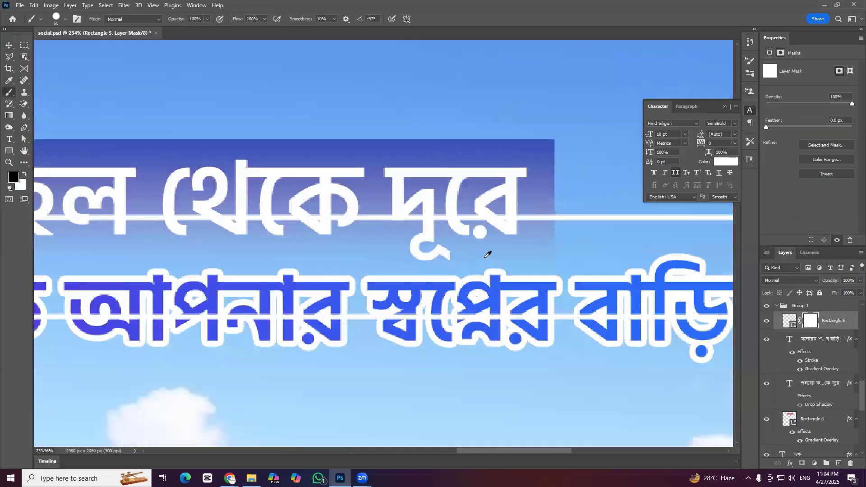
pyautogui.scroll(2, 509, 209)
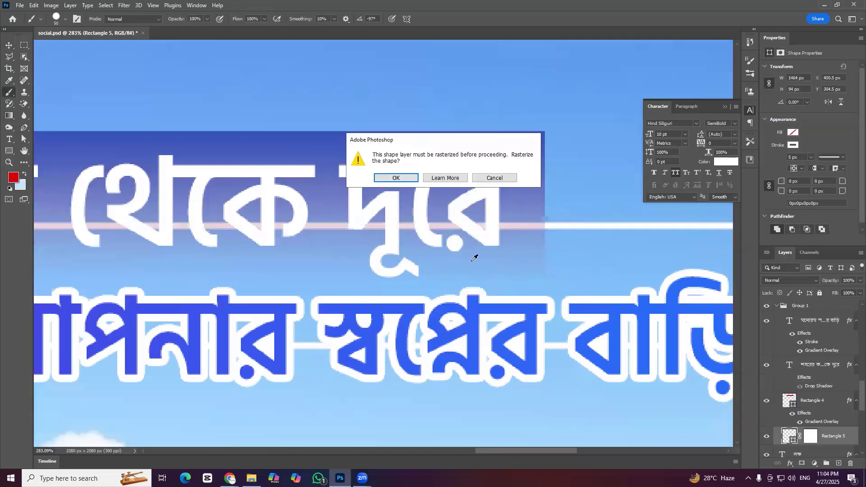
pyautogui.press('Escape')
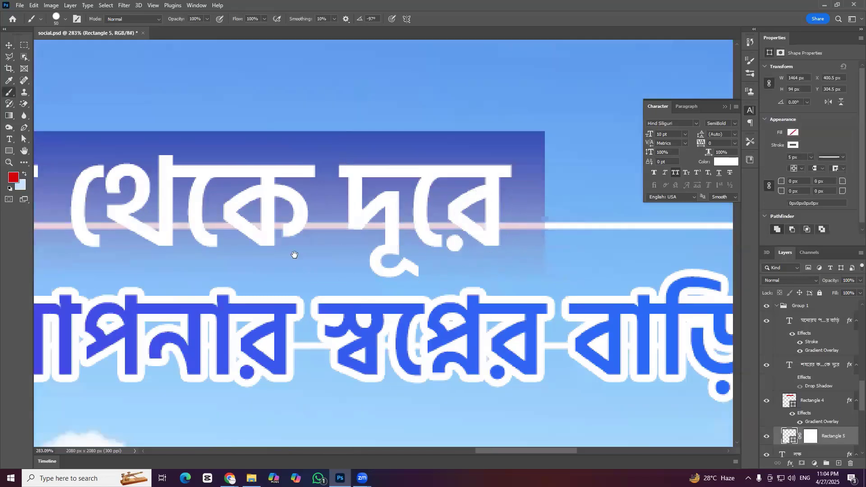
pyautogui.hotkey('ctrl', 'z')
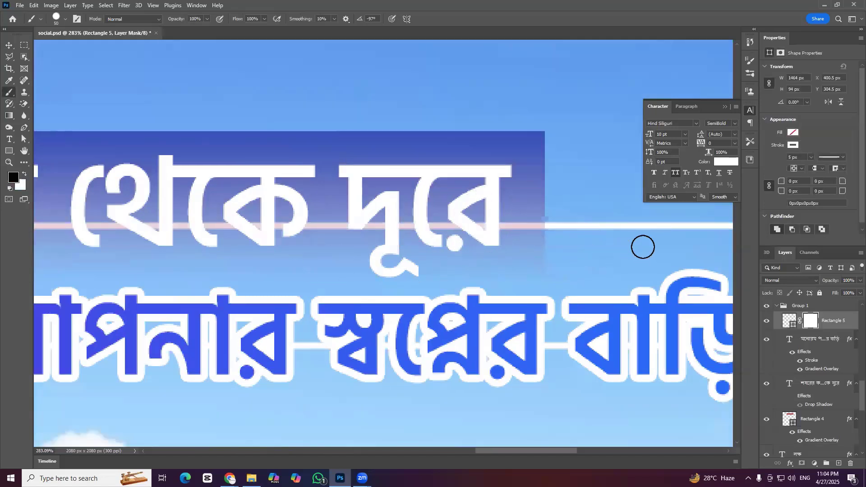
# Mask out the part of the outline's upper edge that runs across the first headline line and its gradient rectangle
pyautogui.scroll(-1, 344, 246)
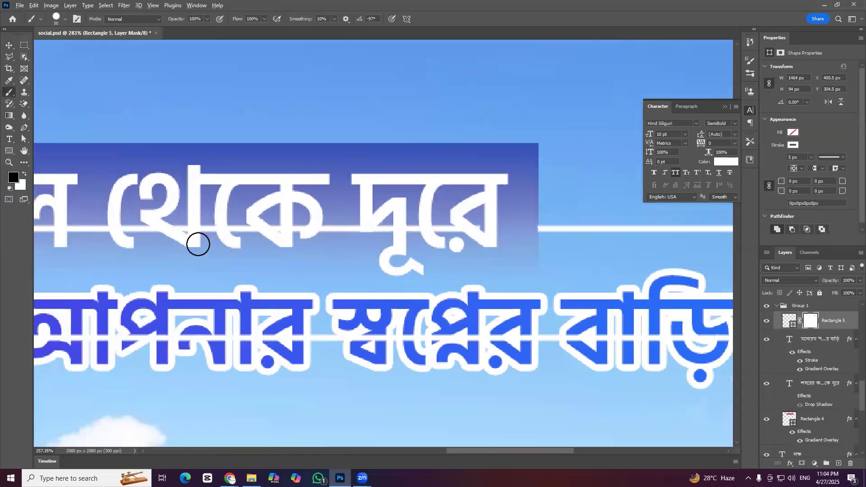
pyautogui.scroll(-2, 117, 312)
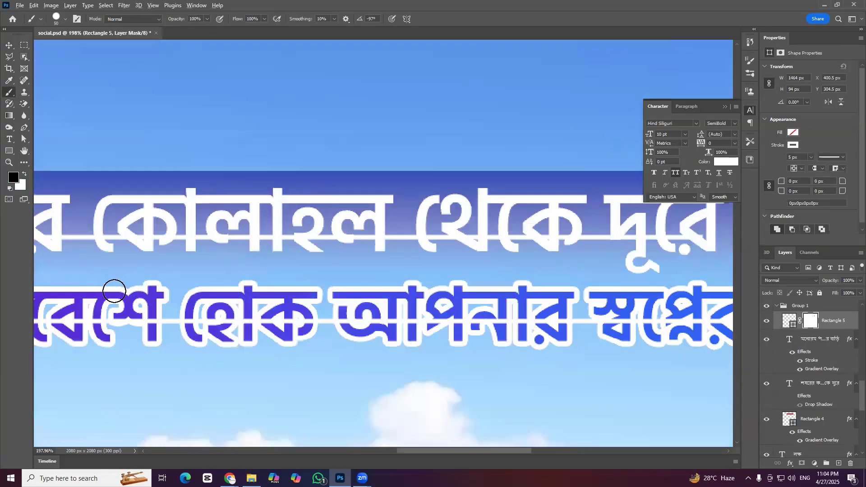
pyautogui.scroll(-5, 210, 321)
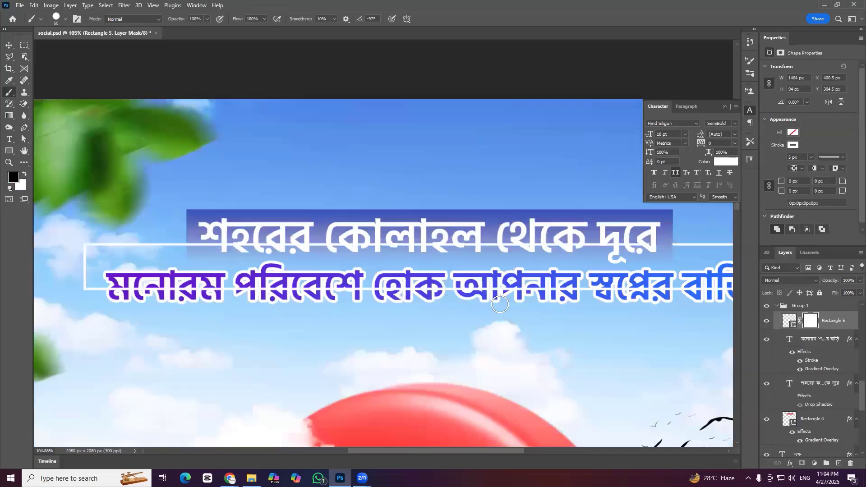
pyautogui.hotkey('ctrl', 'shift', 'z')
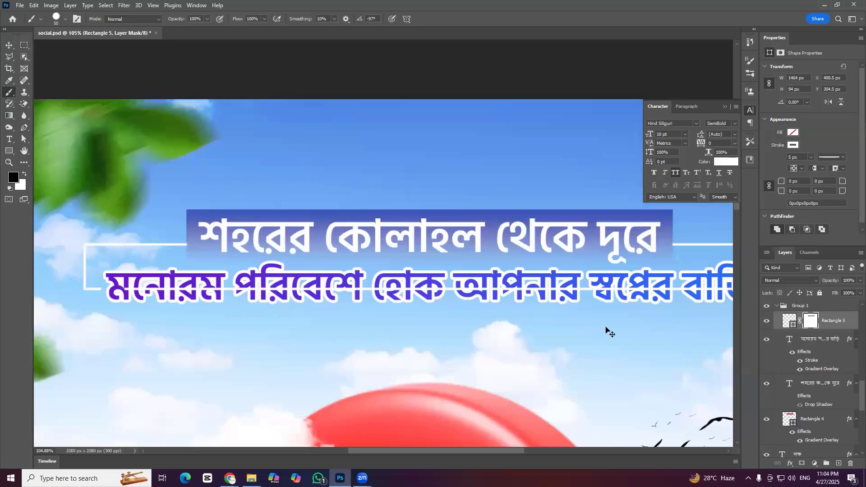
pyautogui.scroll(-2, 609, 332)
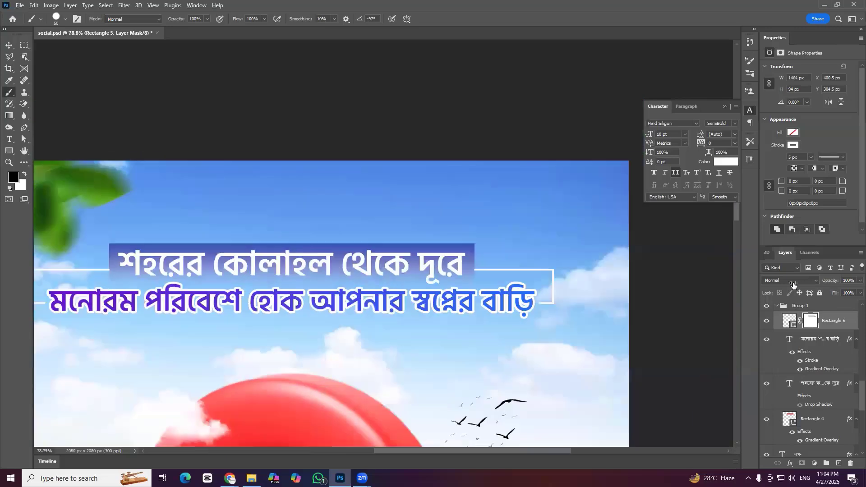
pyautogui.scroll(-3, 487, 351)
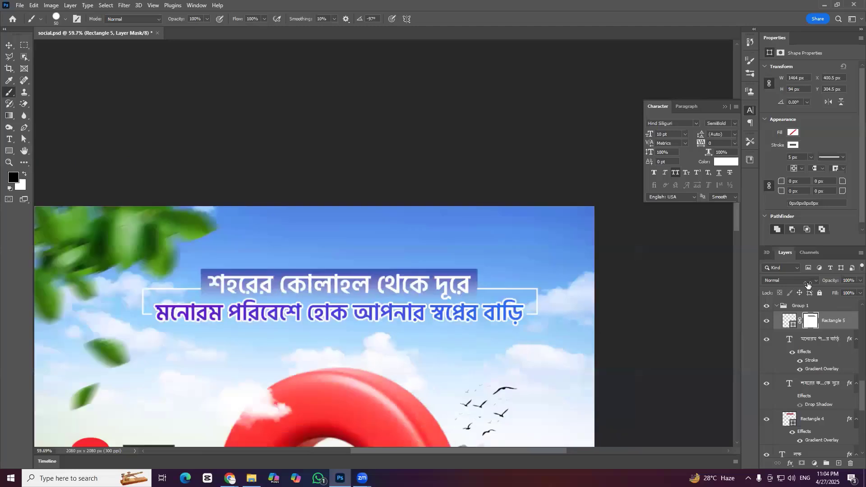
# Lower the white outline rectangle's opacity to 49% and hide its layer
pyautogui.press('v')
pyautogui.press('4')
pyautogui.press('9')
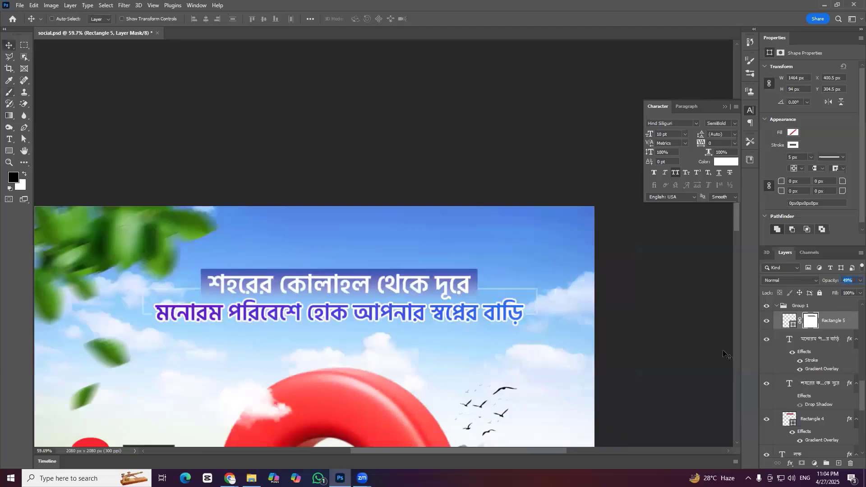
pyautogui.click(766, 321)
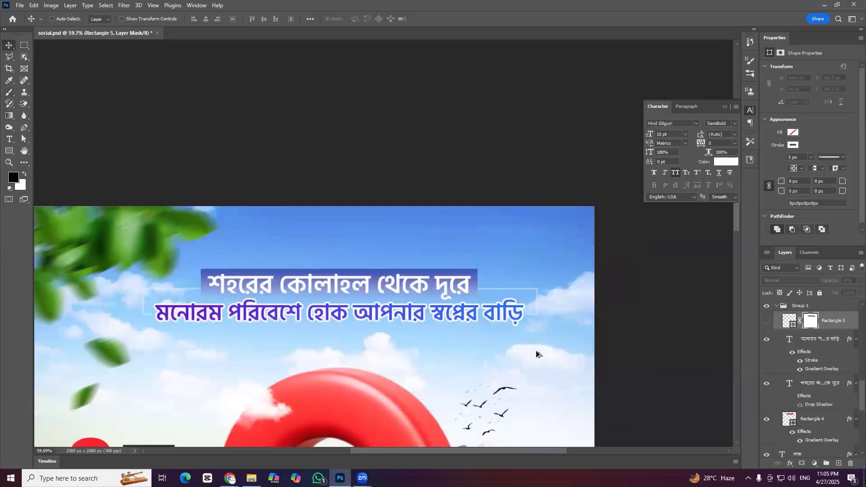
# Look over the headline and the whole post composition at different magnifications
pyautogui.scroll(-2, 474, 348)
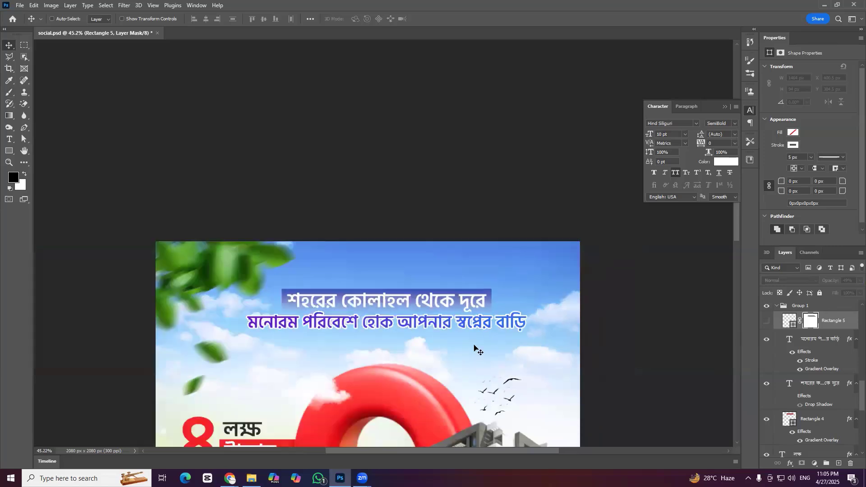
pyautogui.scroll(1, 461, 331)
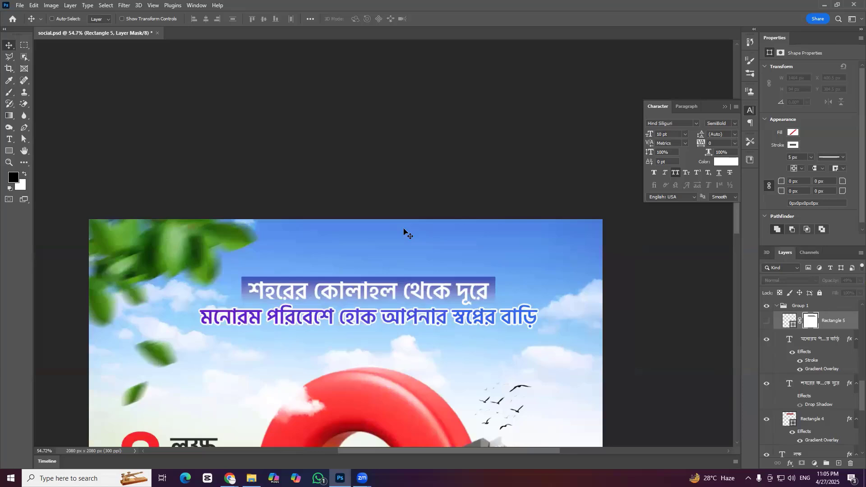
pyautogui.scroll(-1, 404, 232)
pyautogui.scroll(-1, 505, 348)
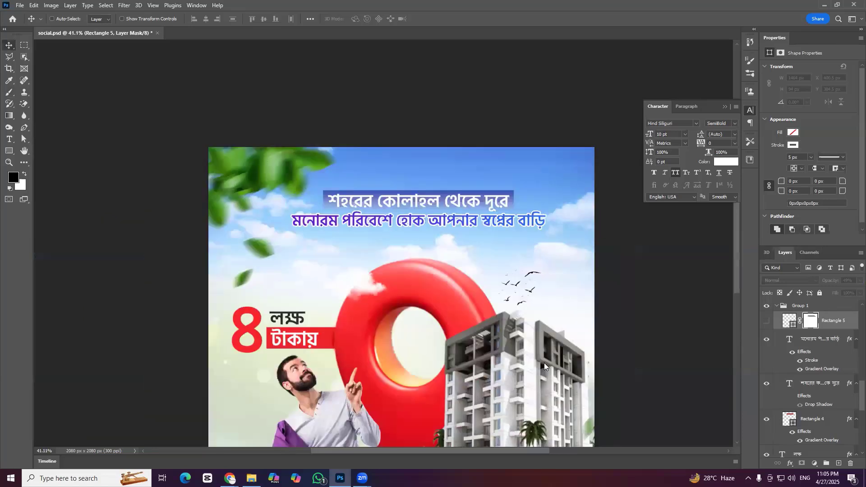
pyautogui.scroll(-1, 544, 366)
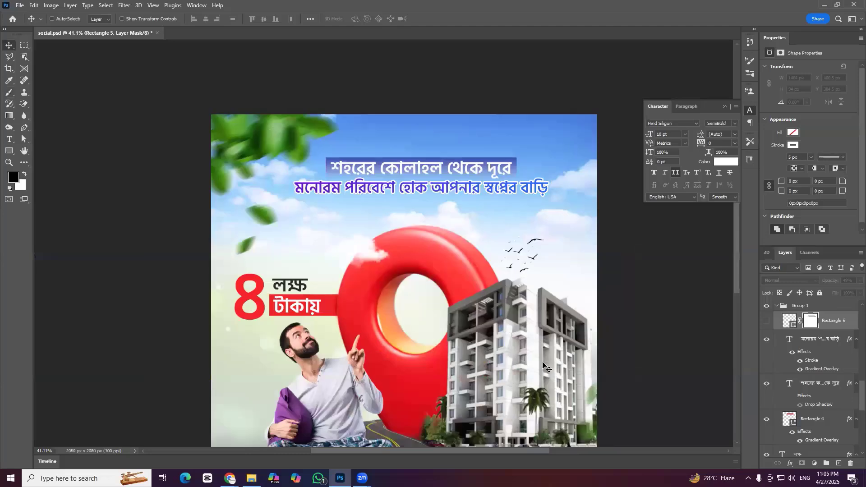
pyautogui.scroll(-1, 545, 366)
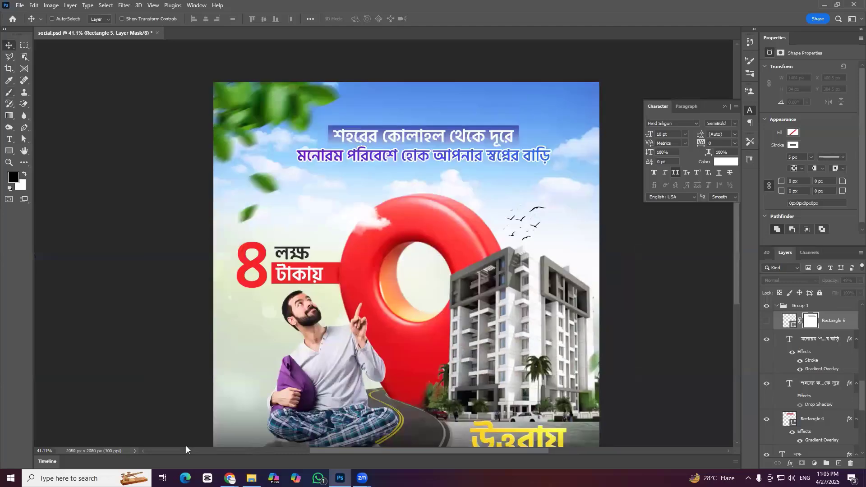
pyautogui.scroll(-2, 485, 333)
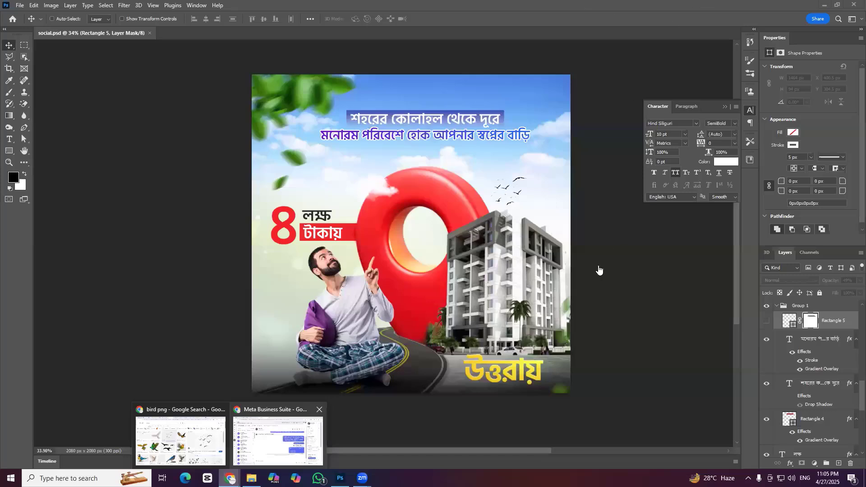
# Switch to Chrome and pick the McKinsey & Company skyscraper photo from the Google Images results for "city"
pyautogui.hotkey('alt', 'Tab')
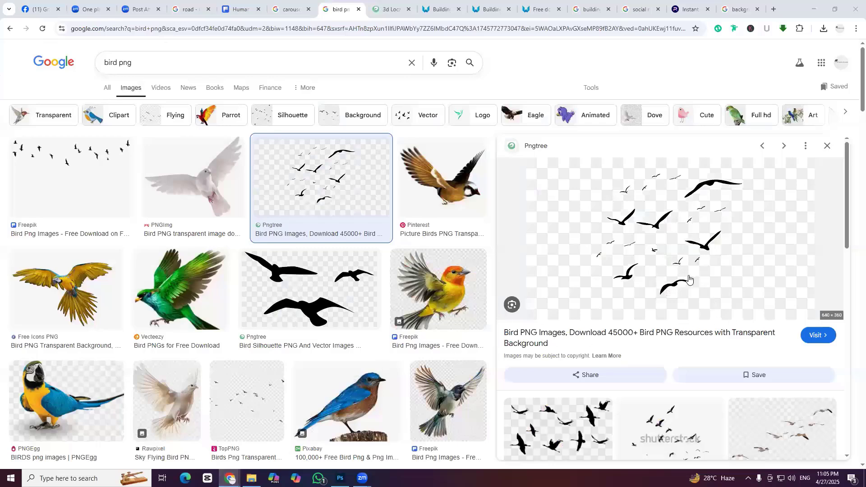
pyautogui.hotkey('ctrl', 'Tab')
pyautogui.hotkey('ctrl', 'Tab')
pyautogui.hotkey('ctrl', 'Tab')
pyautogui.hotkey('ctrl', 'Tab')
pyautogui.hotkey('ctrl', 'Tab')
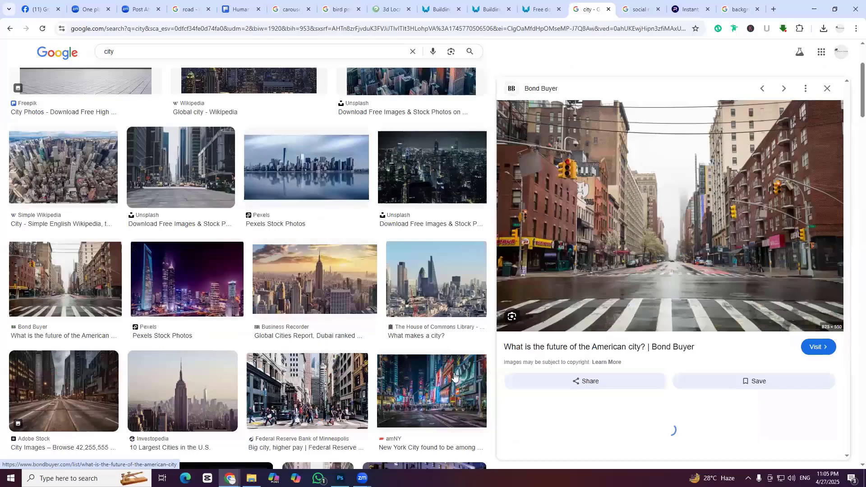
pyautogui.scroll(-10, 718, 340)
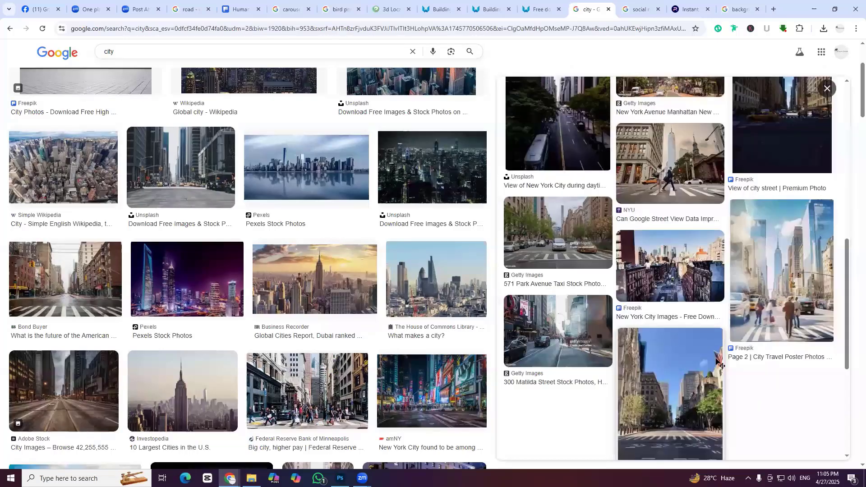
pyautogui.hotkey('alt', 'Tab')
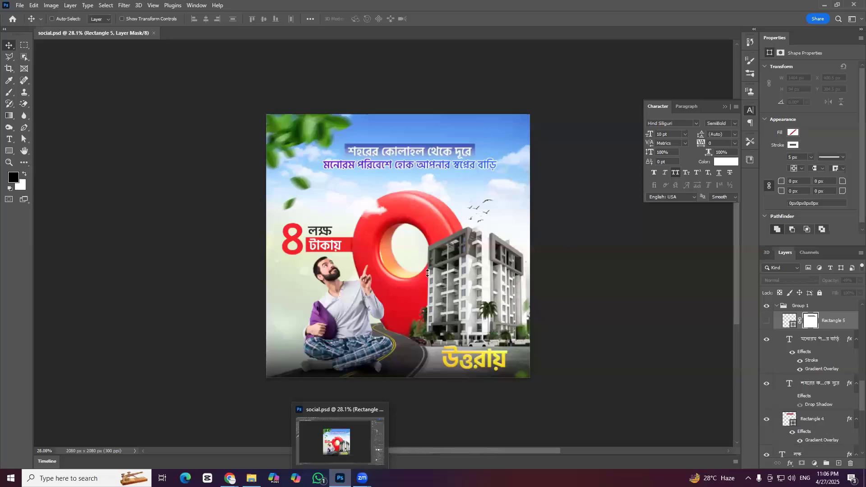
pyautogui.hotkey('alt', 'Tab')
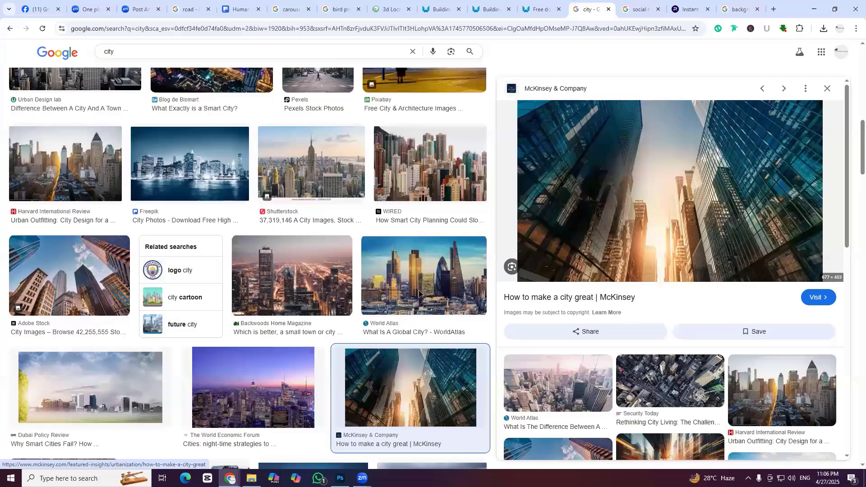
# Switch to Photoshop, paste the skyscraper photo, enlarge it to about 2607 × 1551 px and place its layer just above the Background
pyautogui.hotkey('alt', 'Tab')
pyautogui.hotkey('ctrl', 'v')
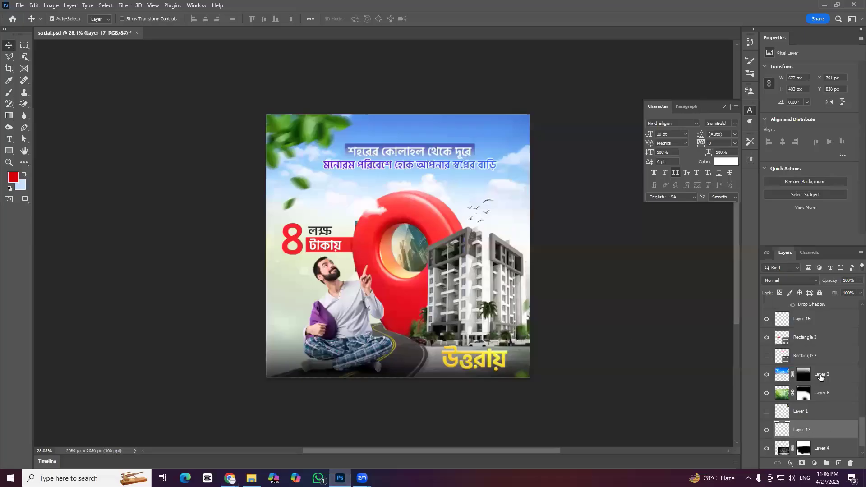
pyautogui.hotkey('ctrl', 't')
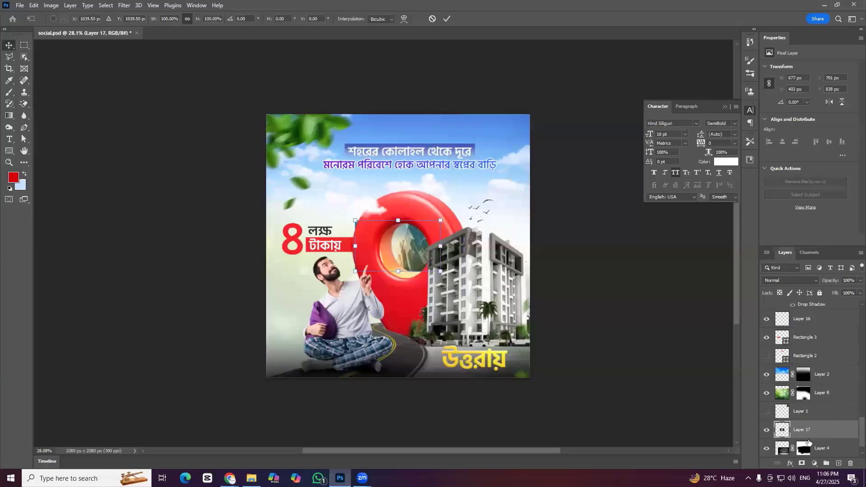
pyautogui.press('Return')
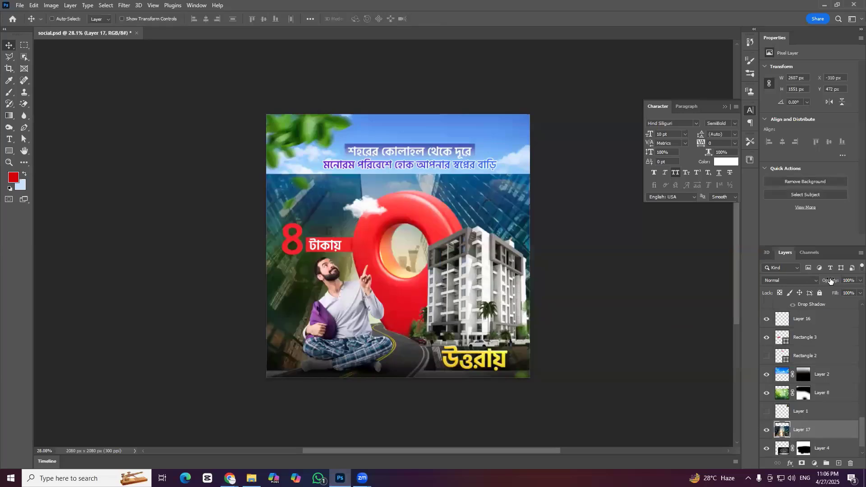
pyautogui.hotkey('ctrl', '[')
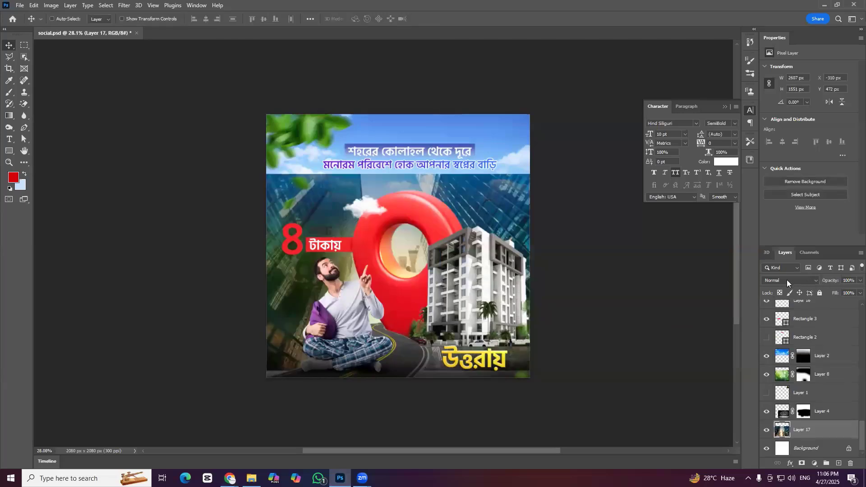
# Set the skyscraper photo's blend mode to Pin Light and its opacity to 22%
pyautogui.press('5')
pyautogui.press('8')
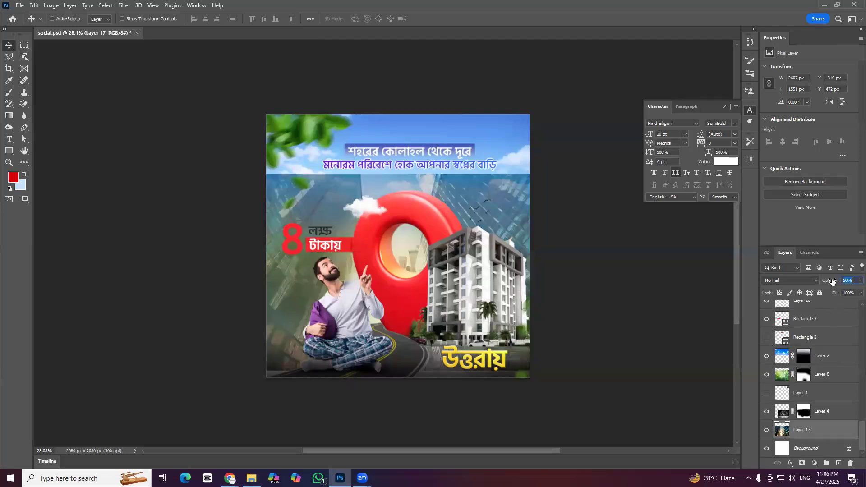
pyautogui.click(789, 280)
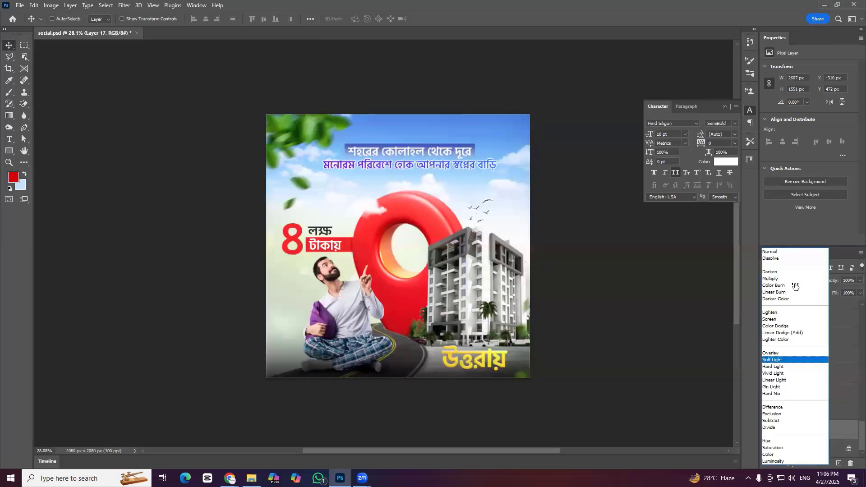
pyautogui.click(772, 387)
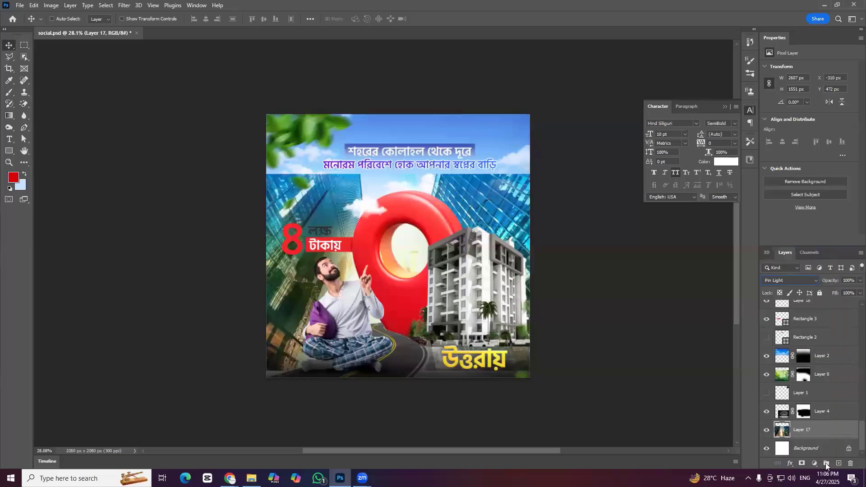
pyautogui.press('2')
pyautogui.press('2')
# Add a layer mask to the skyscraper photo and mask it out around the apartment building with a 369 px brush, reduced to 0% hardness
pyautogui.click(814, 464)
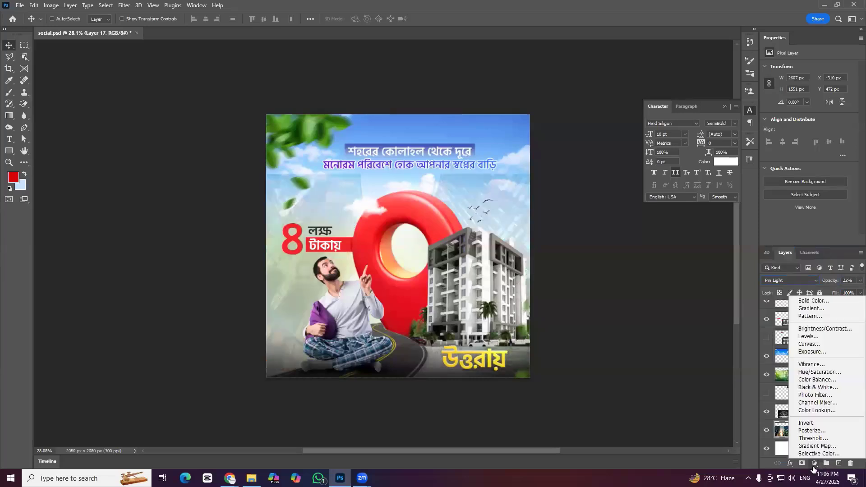
pyautogui.click(815, 468)
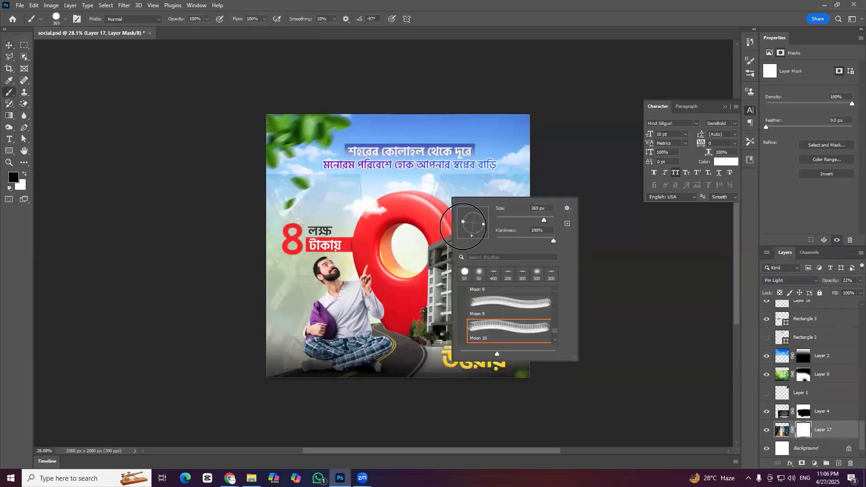
pyautogui.moveTo(492, 190); pyautogui.dragTo(519, 277)
pyautogui.rightClick(518, 276)
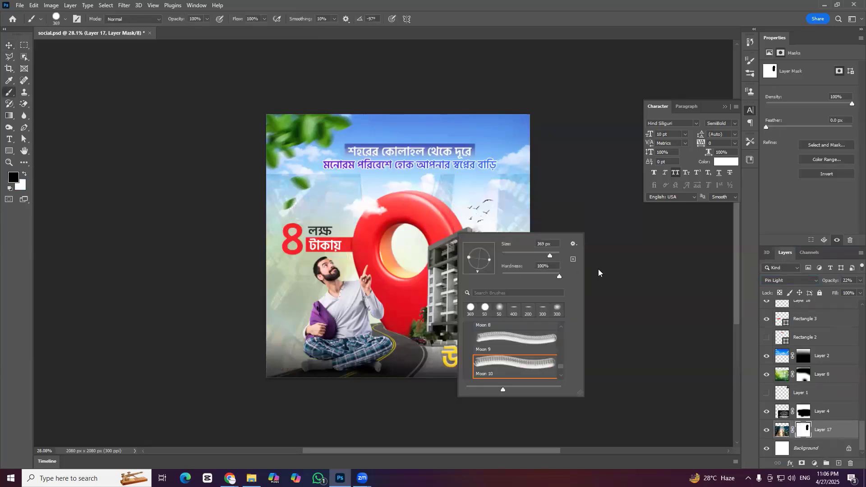
pyautogui.click(544, 266)
pyautogui.write('0')
pyautogui.press('Return')
pyautogui.moveTo(497, 199); pyautogui.dragTo(478, 289)
# Enlarge the soft brush to 1457 px and mask out the skyscraper photo from the apartment building across the upper part of the pin
pyautogui.rightClick(489, 217)
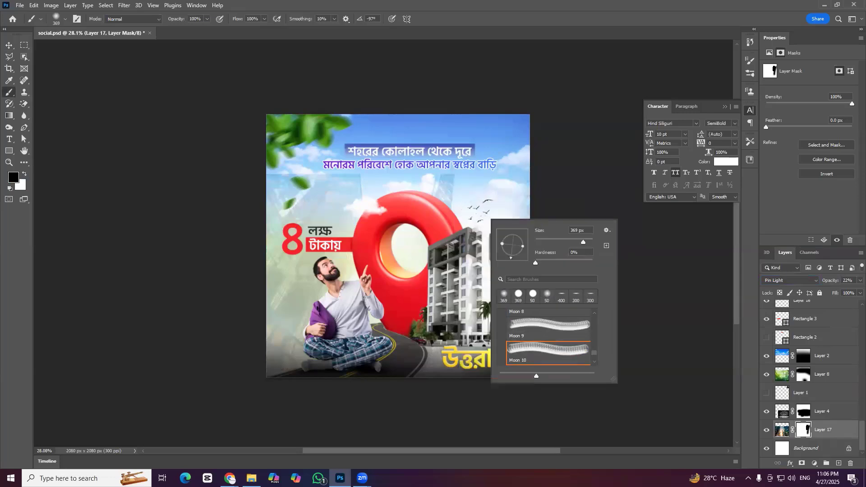
pyautogui.moveTo(584, 242); pyautogui.dragTo(589, 242)
pyautogui.moveTo(506, 235)
pyautogui.mouseDown()
pyautogui.moveTo(478, 217)
pyautogui.moveTo(370, 203)
pyautogui.mouseUp()
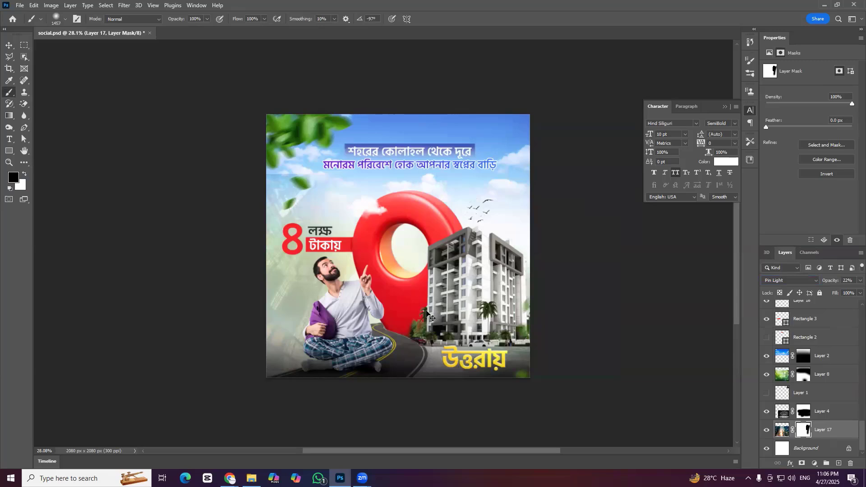
pyautogui.press('v')
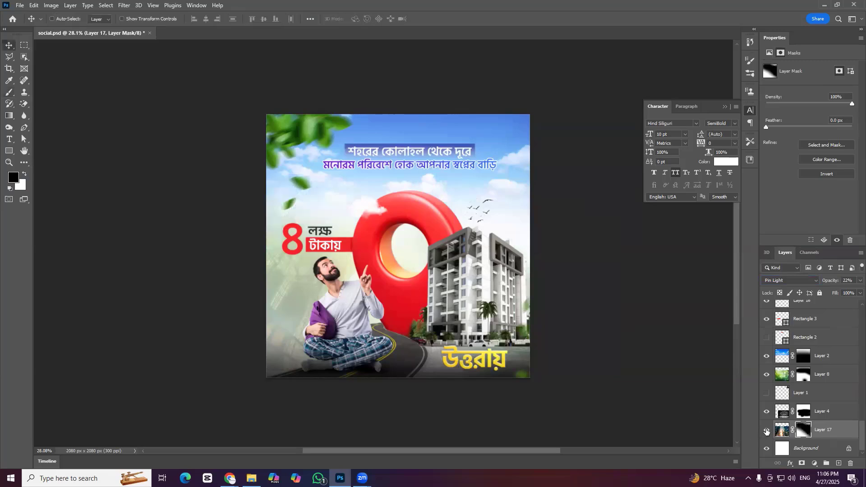
# Toggle the skyscraper photo's visibility to compare the post with and without it
pyautogui.hotkey('ctrl', '+')
pyautogui.hotkey('ctrl', '-')
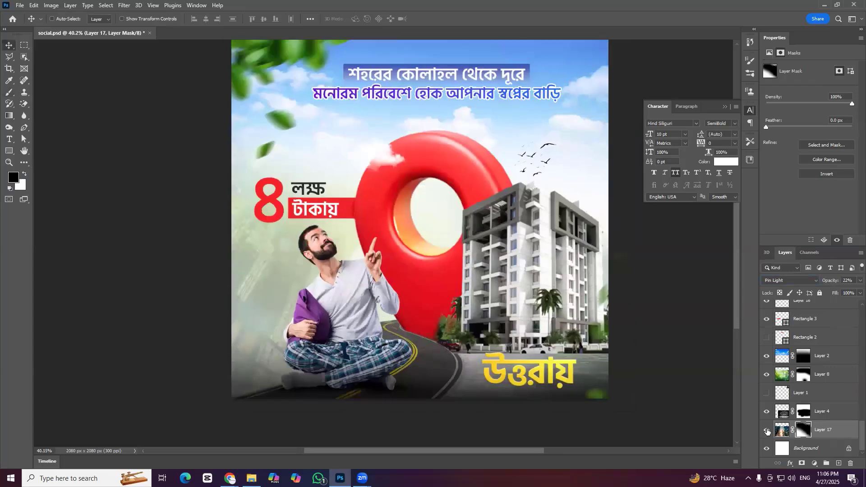
pyautogui.click(766, 433)
pyautogui.click(766, 433)
pyautogui.hotkey('ctrl', '-')
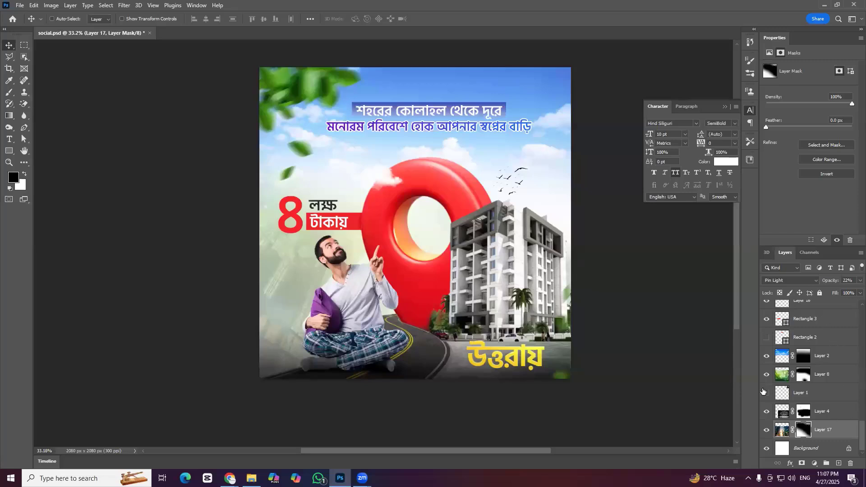
# Add a new empty layer directly above the pngwing.com (2) layer and ready the brush
pyautogui.press('b')
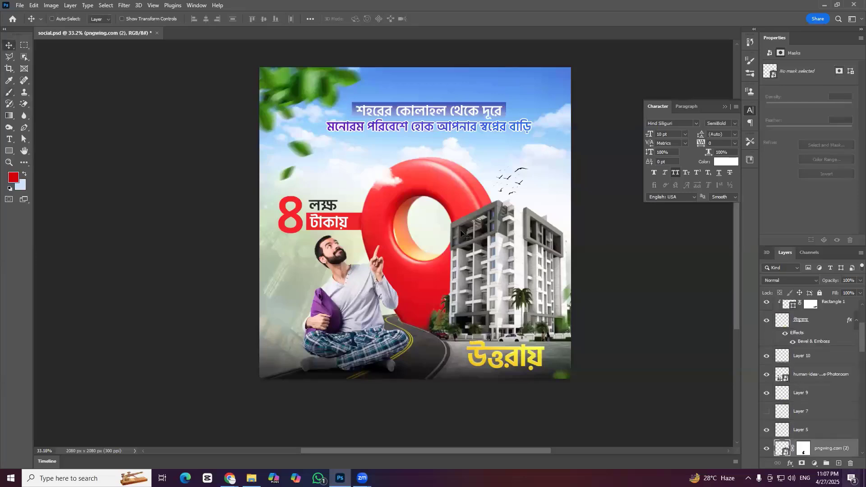
pyautogui.hotkey('ctrl', 'shift', 'alt', 'n')
pyautogui.press('b')
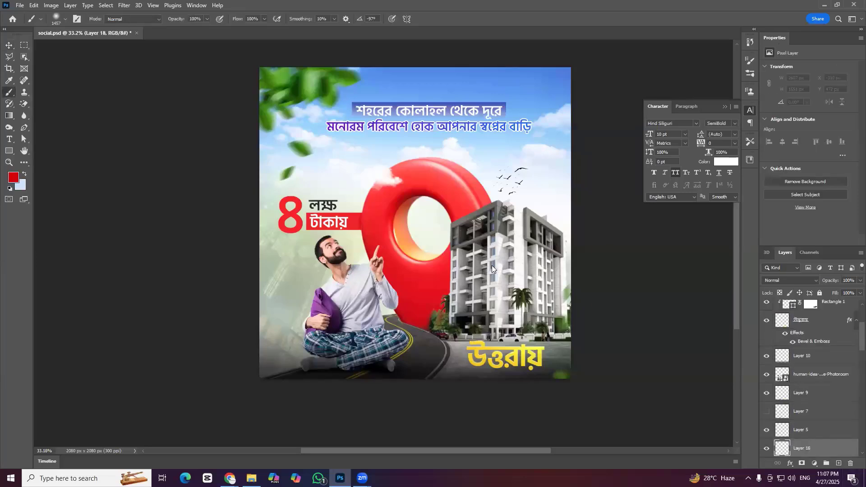
# Try a soft red glow beside the apartment building with the 1457 px brush, and undo it
pyautogui.rightClick(475, 270)
pyautogui.moveTo(474, 269); pyautogui.dragTo(477, 263)
pyautogui.press('Return')
pyautogui.click(564, 230)
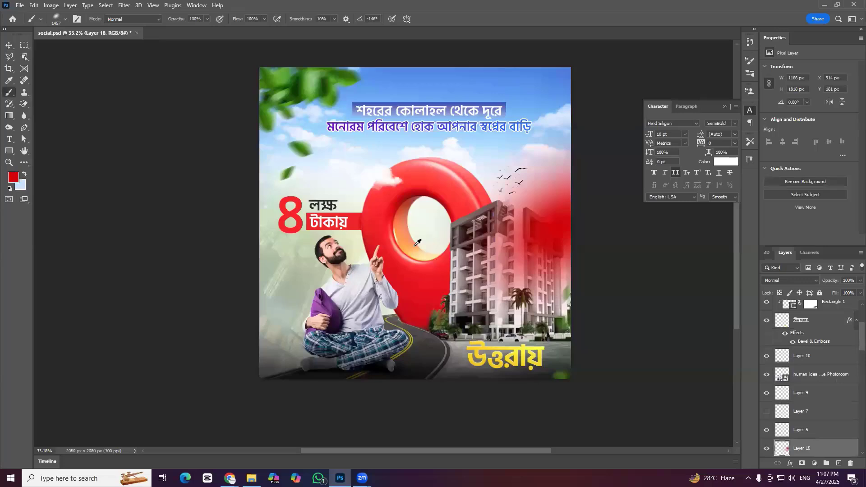
pyautogui.hotkey('ctrl', 'z')
# Set the foreground colour to ffaf16 and paint a soft 1800 px glow over the apartment building's outer side, at 71% layer opacity in Normal mode
pyautogui.press('i')
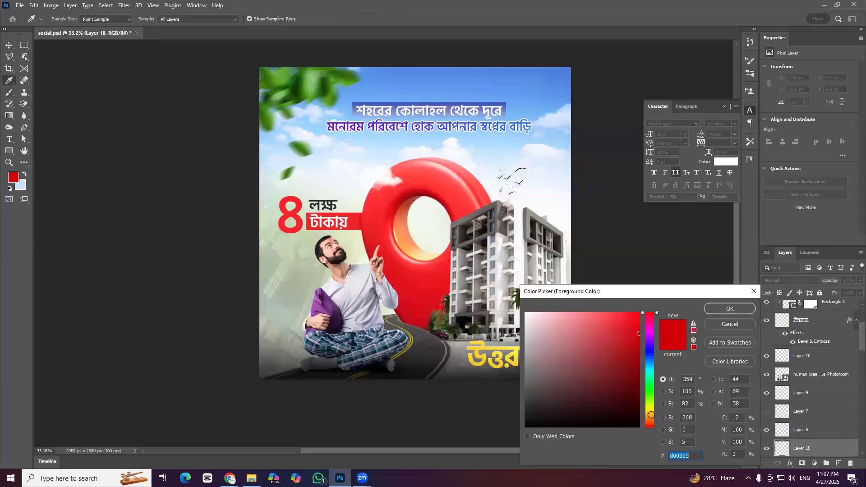
pyautogui.write('ff9860')
pyautogui.write('ffaf16')
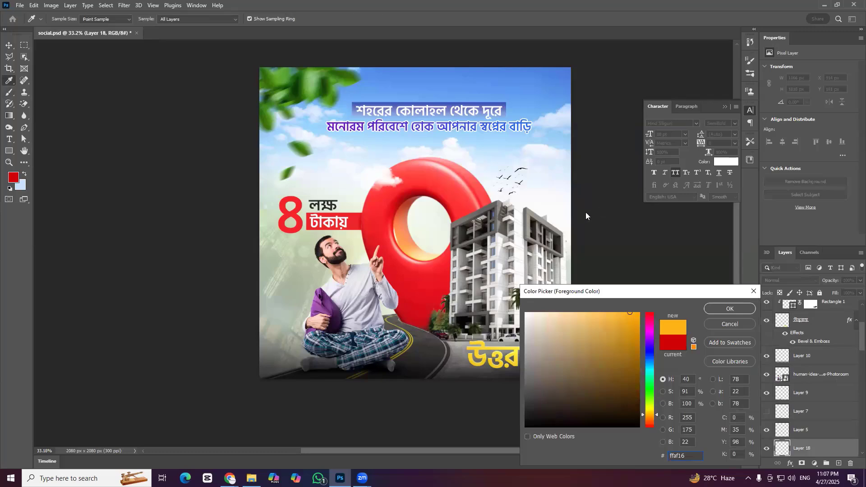
pyautogui.press('Return')
pyautogui.press('b')
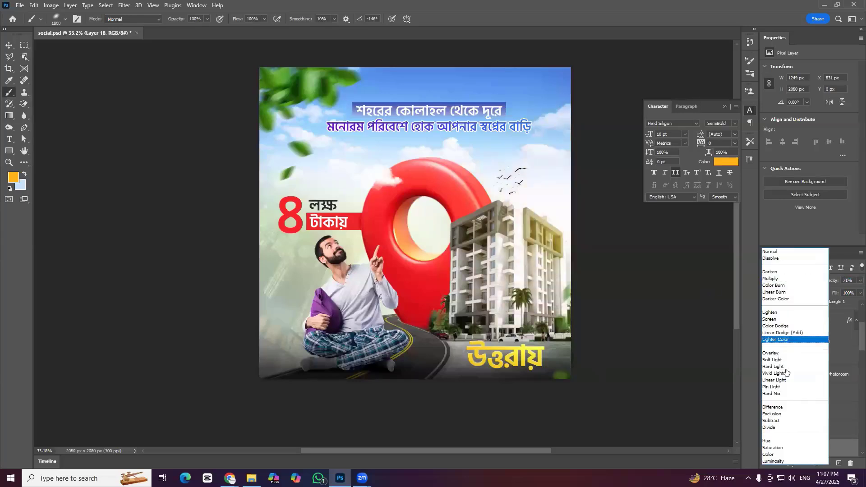
pyautogui.click(605, 412)
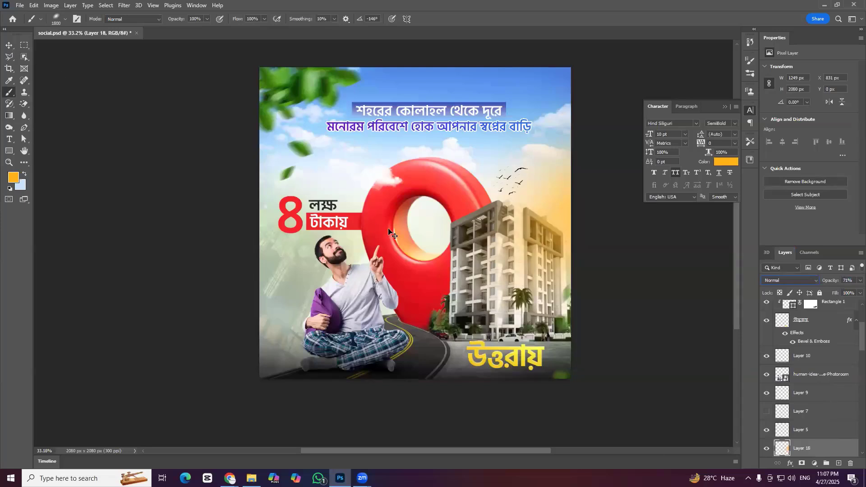
# Save the post with the Move tool active and select Layer 12 at the top of the layer stack
pyautogui.press('v')
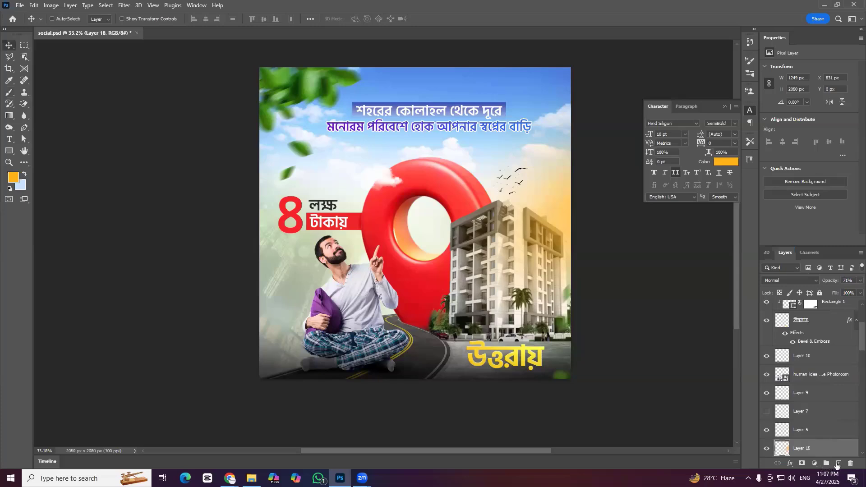
pyautogui.hotkey('ctrl', 's')
pyautogui.keyDown('ctrl'); pyautogui.click(626, 331); pyautogui.keyUp('ctrl')
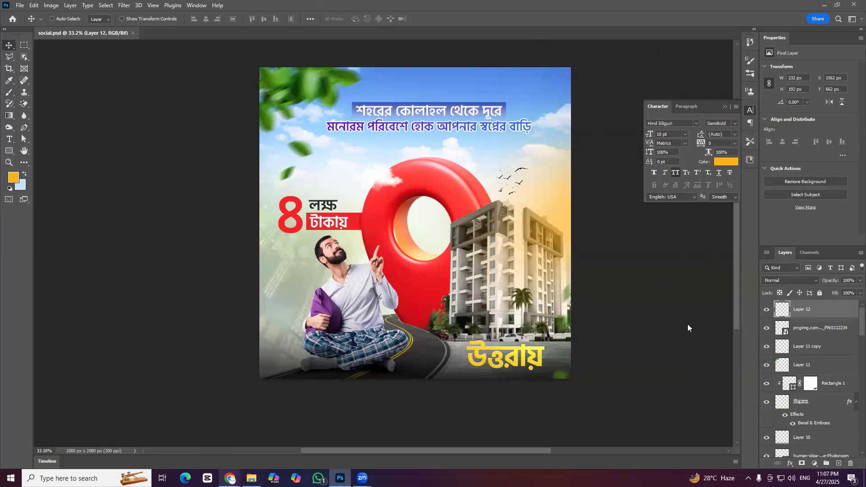
# Try a scaled-down night-street light-trail photo behind the seated man, preview blend modes on it, and delete its layer
pyautogui.click(230, 479)
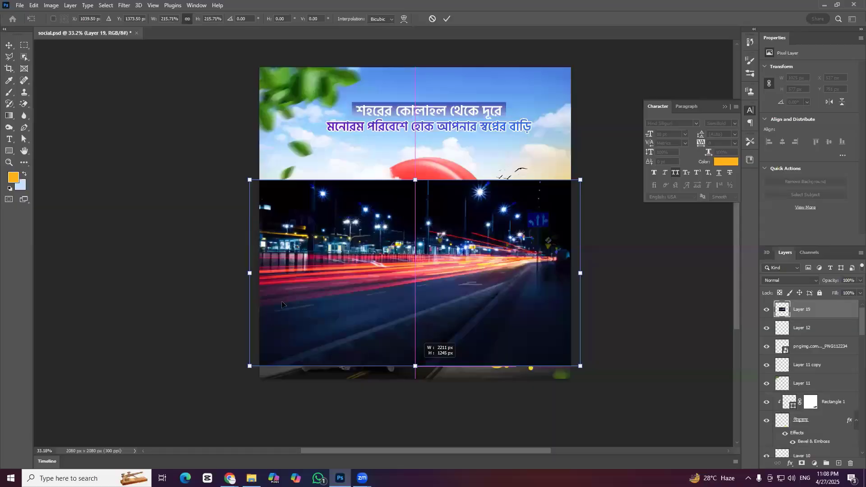
pyautogui.press('Return')
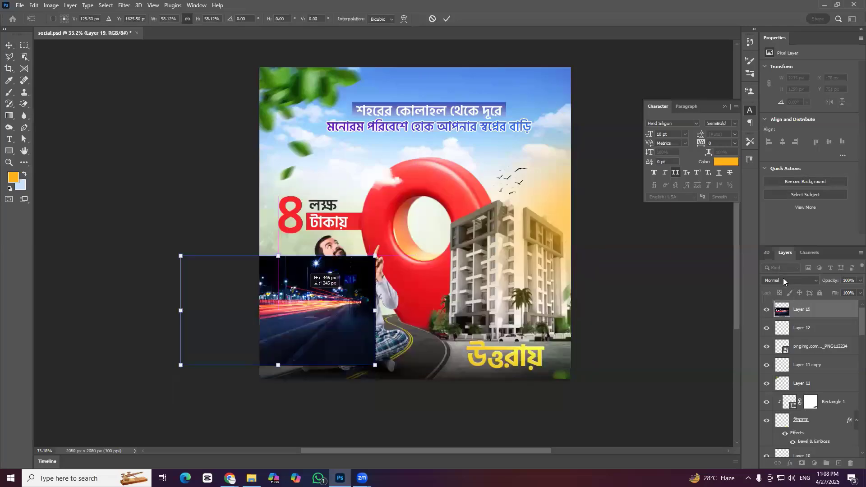
pyautogui.moveTo(786, 309); pyautogui.dragTo(784, 393)
pyautogui.click(791, 464)
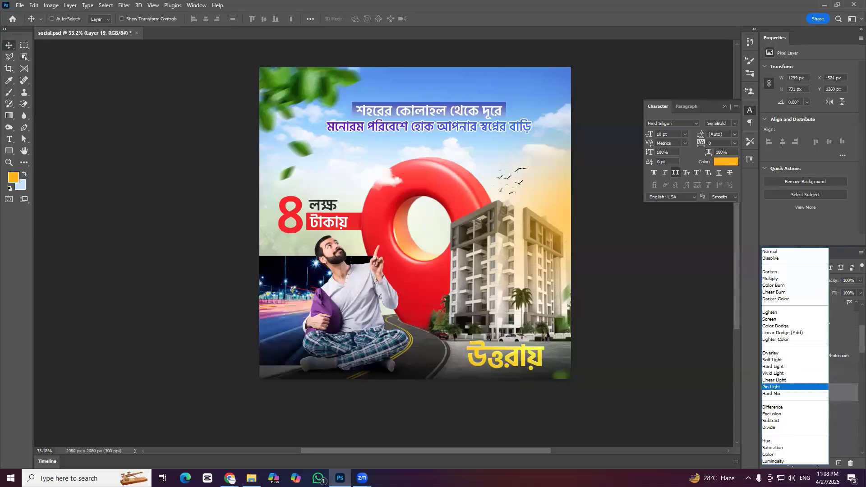
pyautogui.press('Escape')
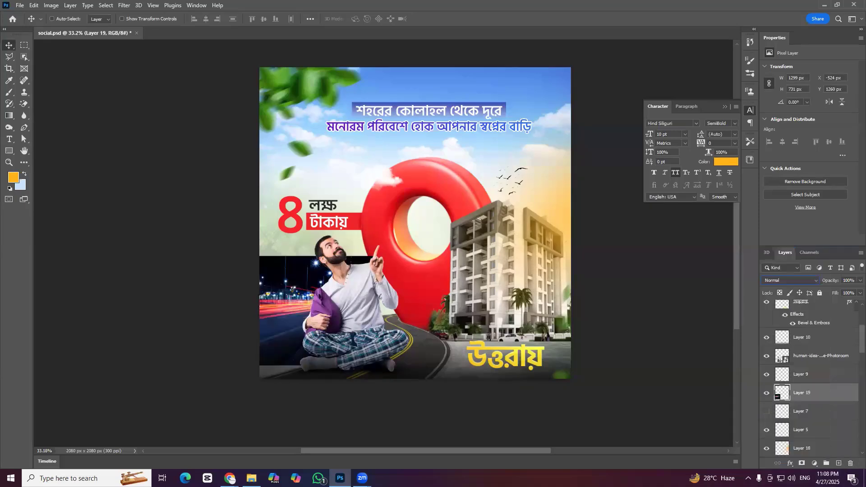
pyautogui.press('Delete')
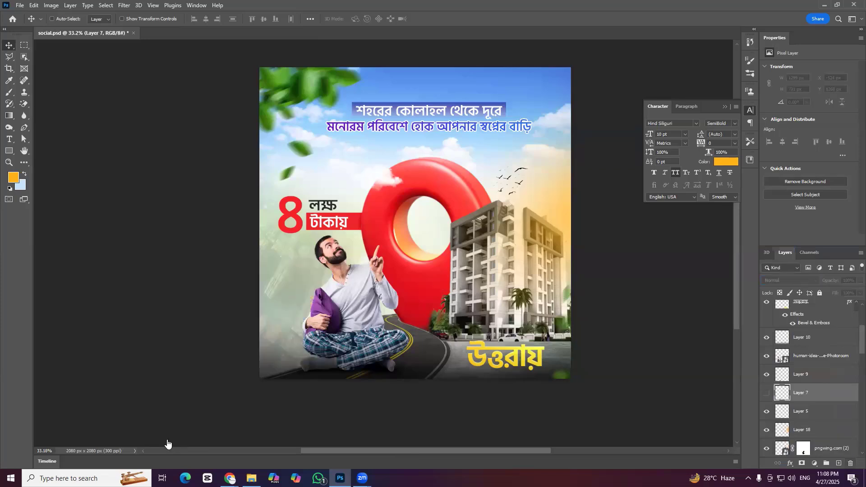
# Switch to Chrome and examine the Google Images results for neon light png, including Rawpixel's neon circle page, for a usable light streak
pyautogui.click(230, 478)
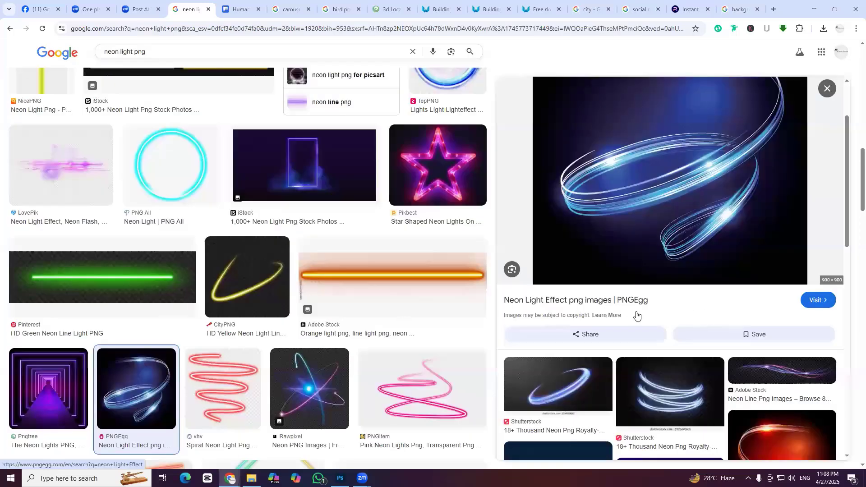
pyautogui.scroll(-3, 720, 270)
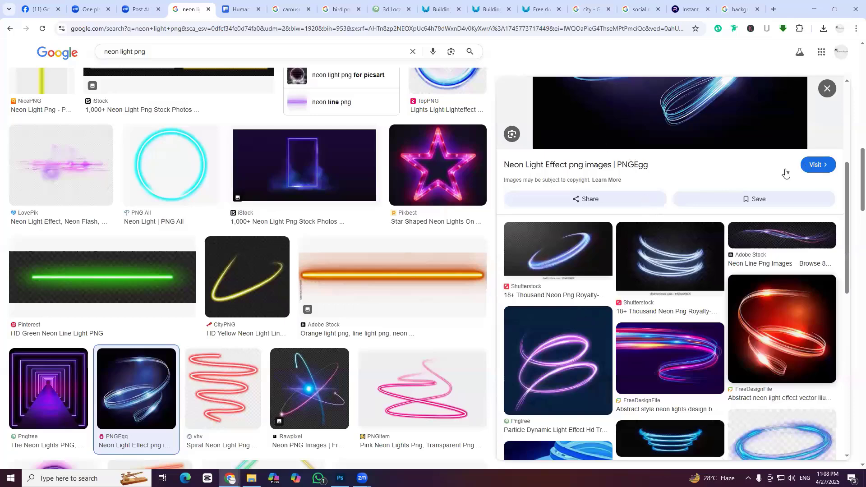
pyautogui.scroll(-5, 751, 178)
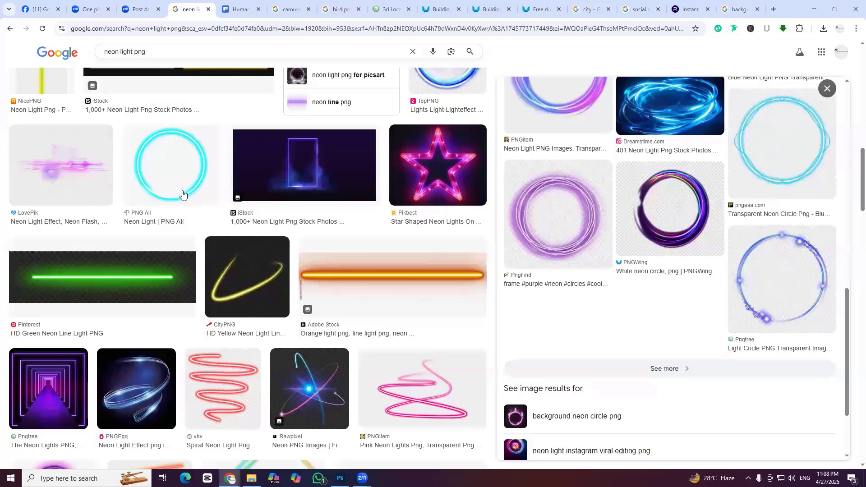
pyautogui.click(389, 299)
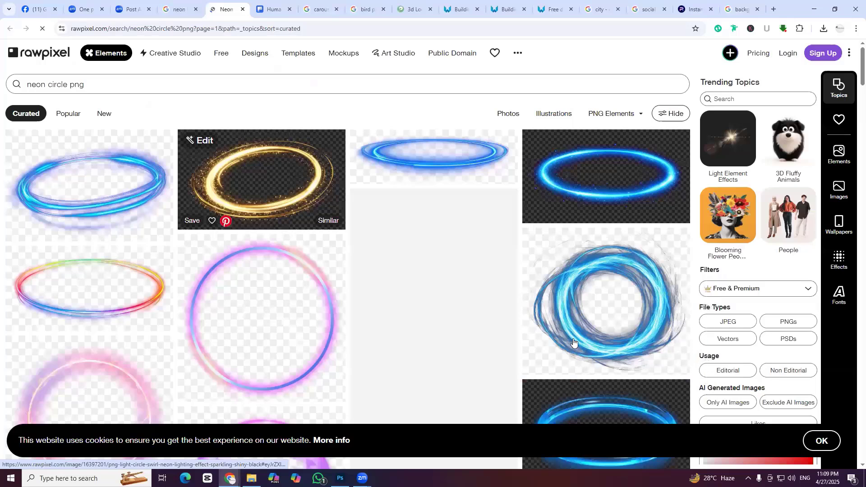
pyautogui.hotkey('ctrl', 'shift', 'Tab')
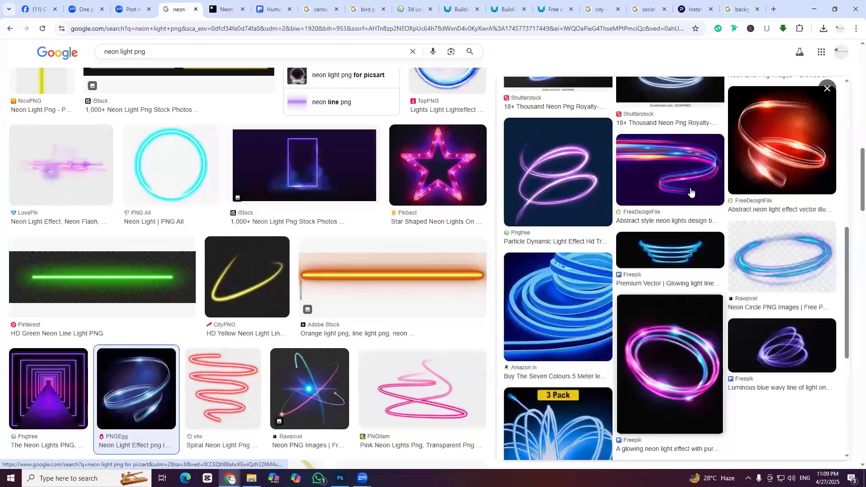
pyautogui.click(641, 166)
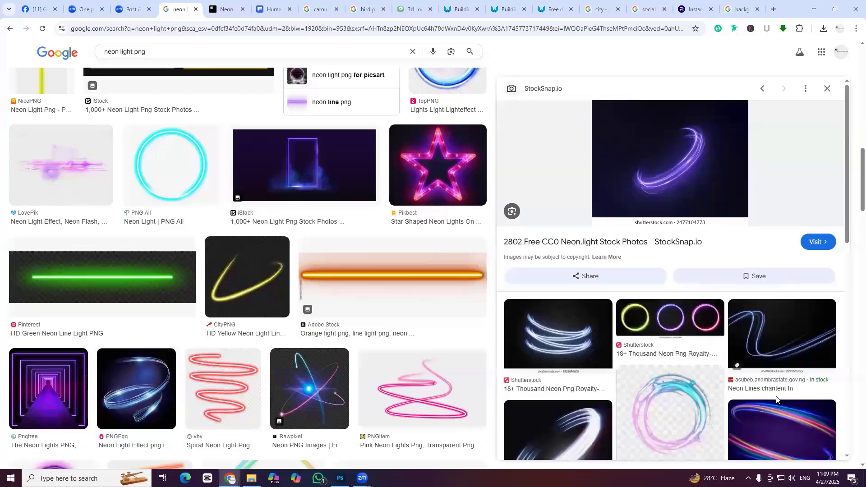
pyautogui.scroll(-2, 667, 157)
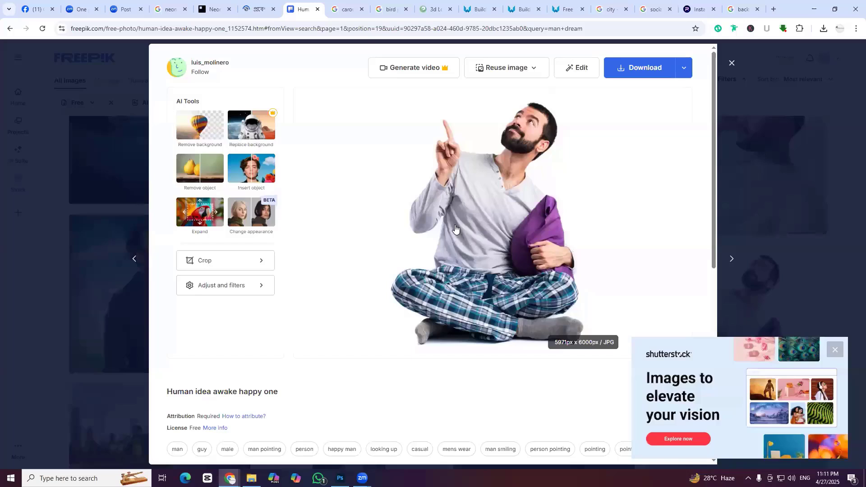
# Correct the Freepik search to "neon light effect" and browse the results
pyautogui.hotkey('alt', 'Left')
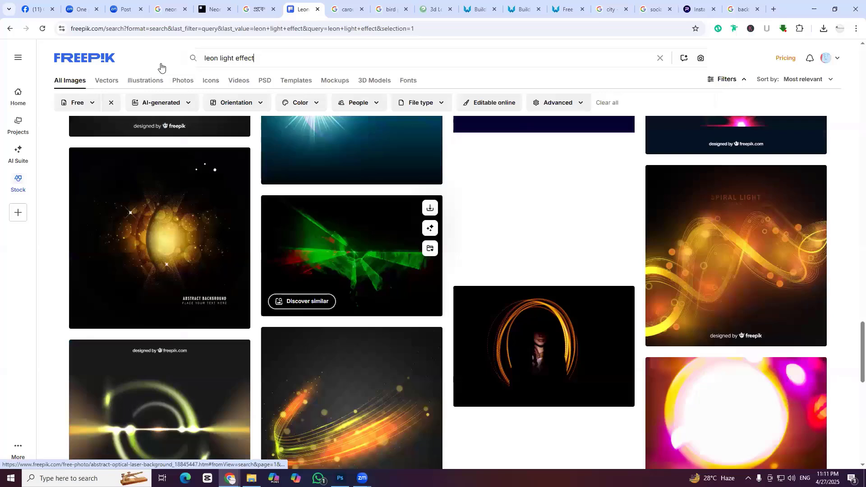
pyautogui.press('Home')
pyautogui.press('Delete')
pyautogui.write('n')
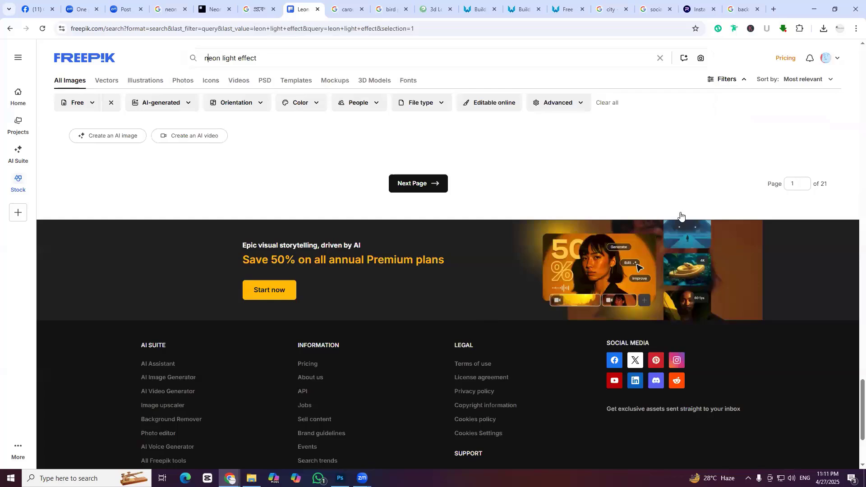
pyautogui.press('Return')
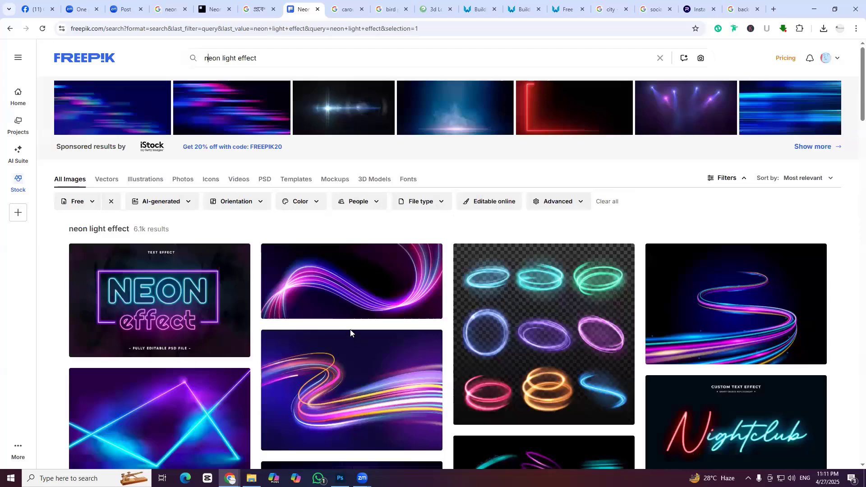
pyautogui.scroll(-8, 352, 299)
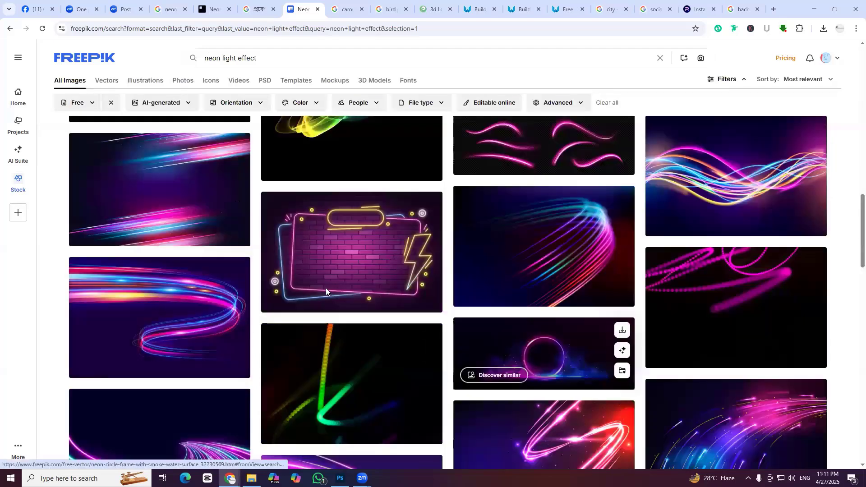
# Open the Freepik abstract neon lights and realistic moving neon lights images to examine their light streaks
pyautogui.click(325, 160)
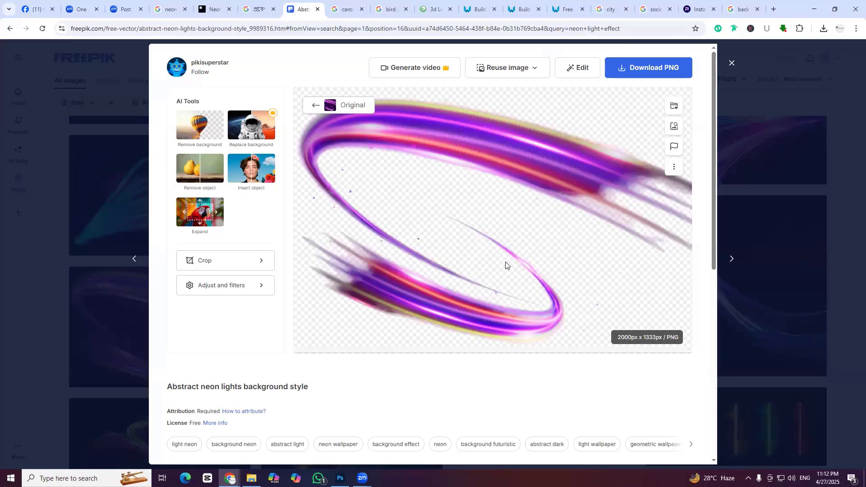
pyautogui.click(348, 466)
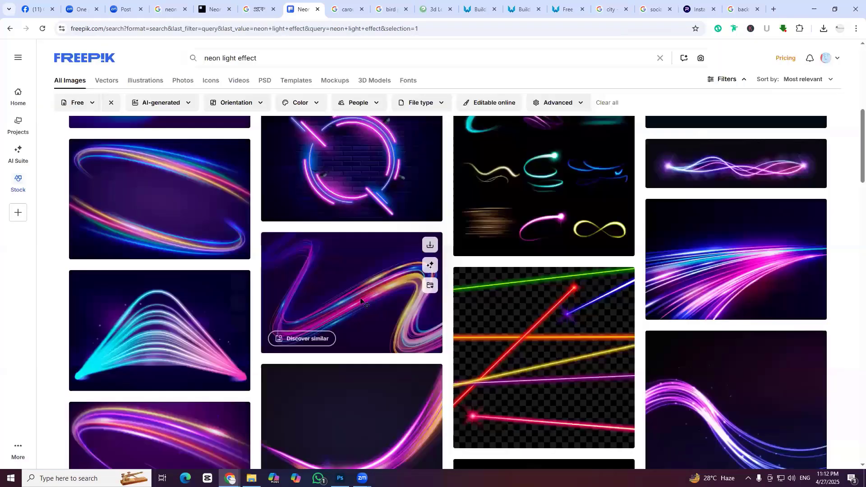
pyautogui.click(389, 302)
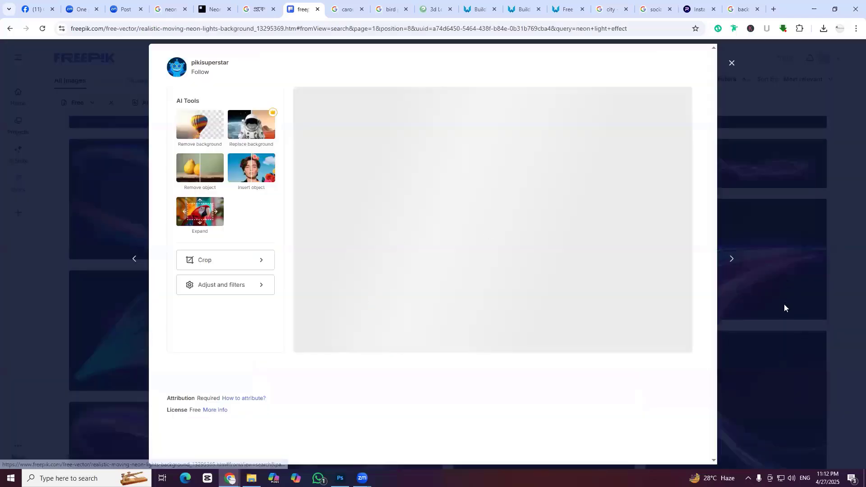
# Switch to Photoshop and place the neon swirl image on a layer directly above the seated man in Screen blend mode
pyautogui.hotkey('alt', 'Tab')
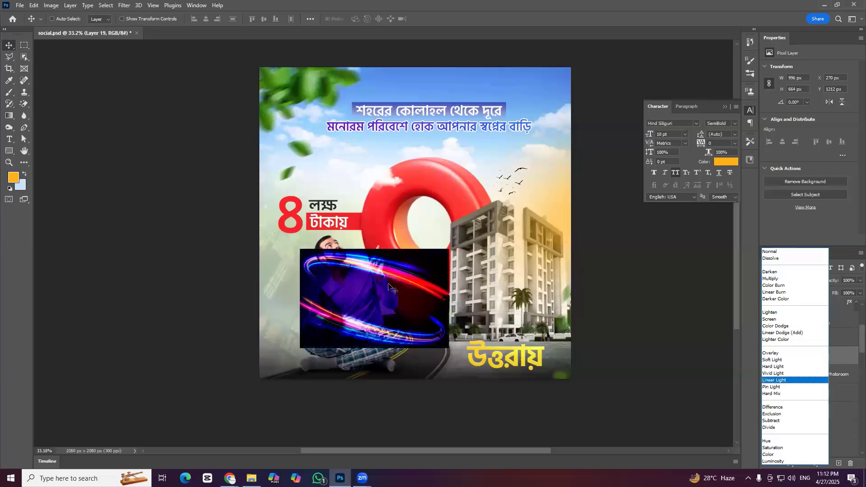
pyautogui.click(393, 270)
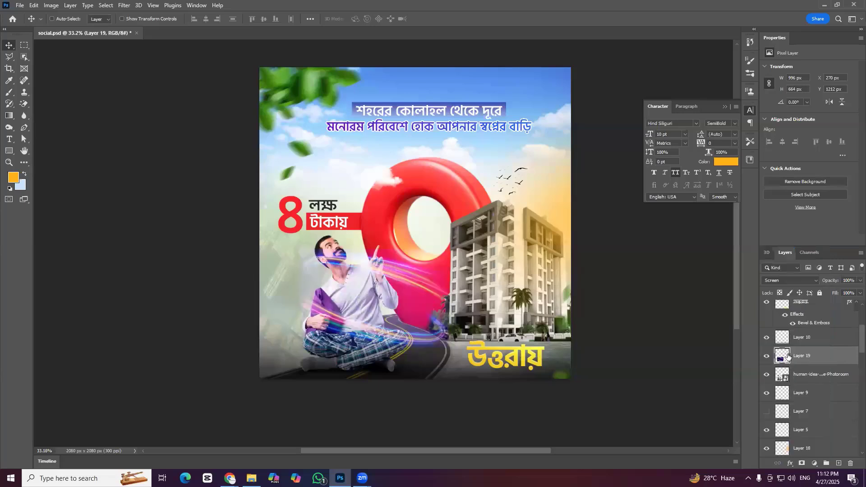
pyautogui.scroll(2, 393, 309)
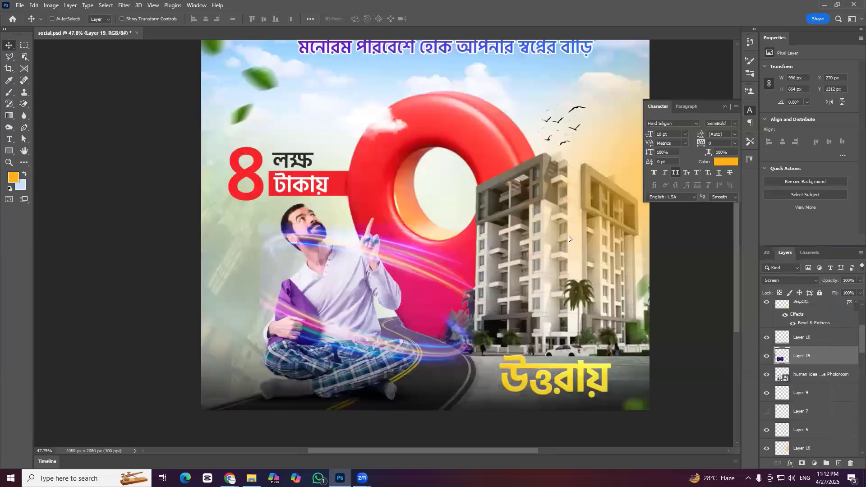
pyautogui.scroll(-1, 700, 388)
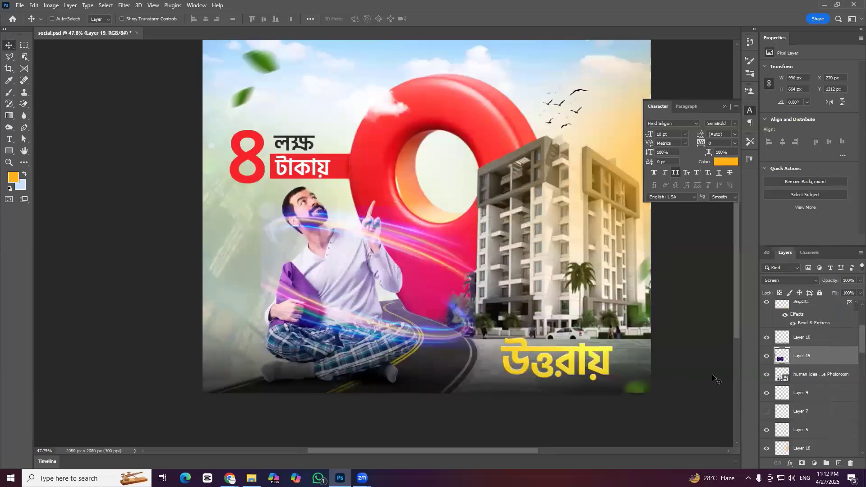
# Move the neon swirl over the apartment building and cut its upper streaks onto a separate layer with the Polygonal Lasso
pyautogui.moveTo(319, 286)
pyautogui.mouseDown()
pyautogui.moveTo(458, 194)
pyautogui.moveTo(490, 223)
pyautogui.mouseUp()
pyautogui.press('l')
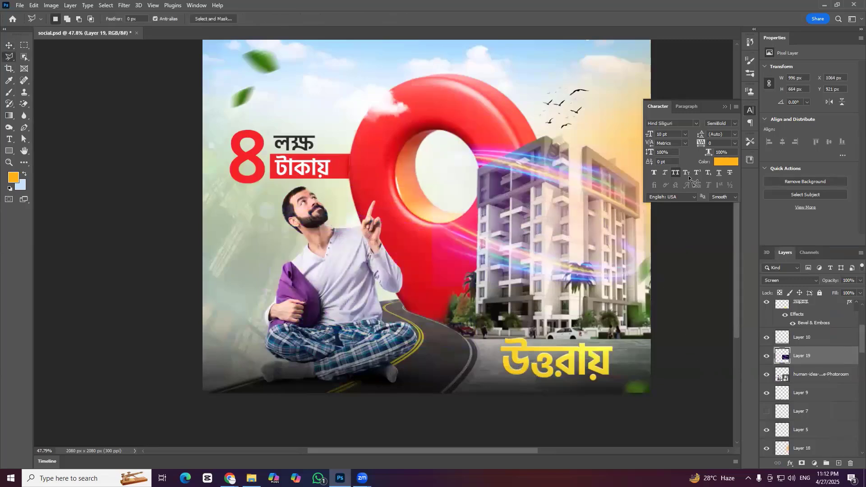
pyautogui.click(498, 199)
pyautogui.hotkey('ctrl', 'j')
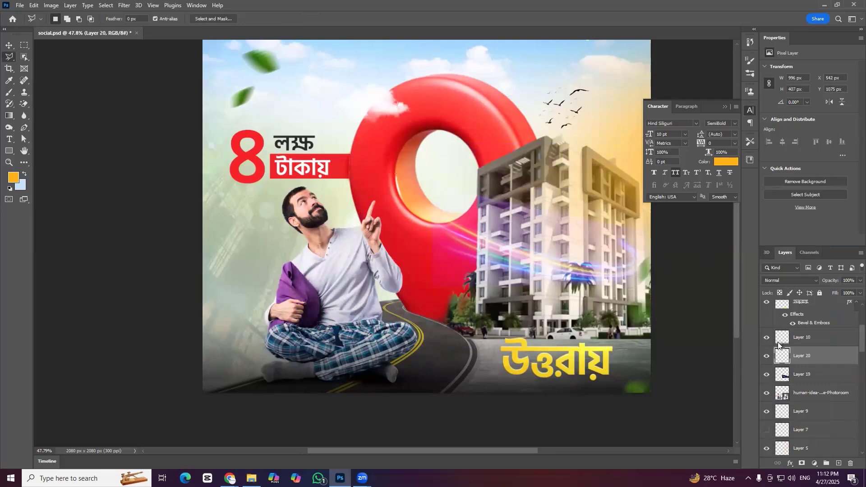
# Set the upper neon streaks to Linear Dodge (Add) and position them across the seated man's chest
pyautogui.press('v')
pyautogui.click(789, 280)
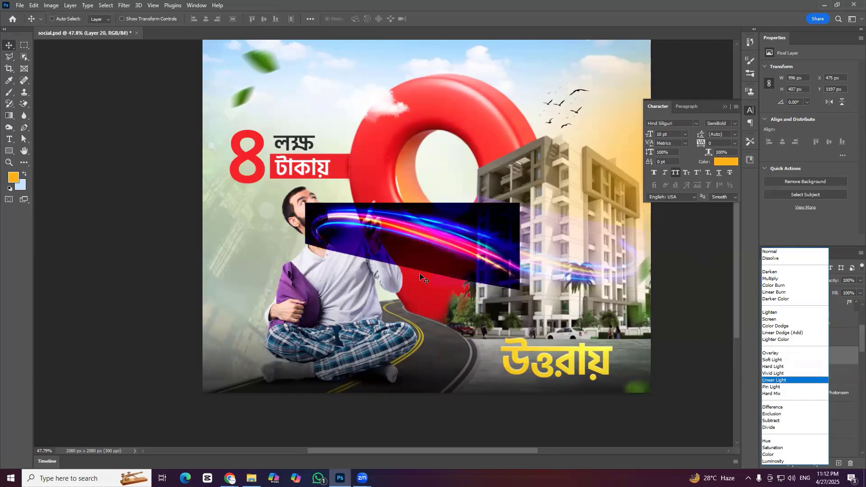
pyautogui.click(783, 333)
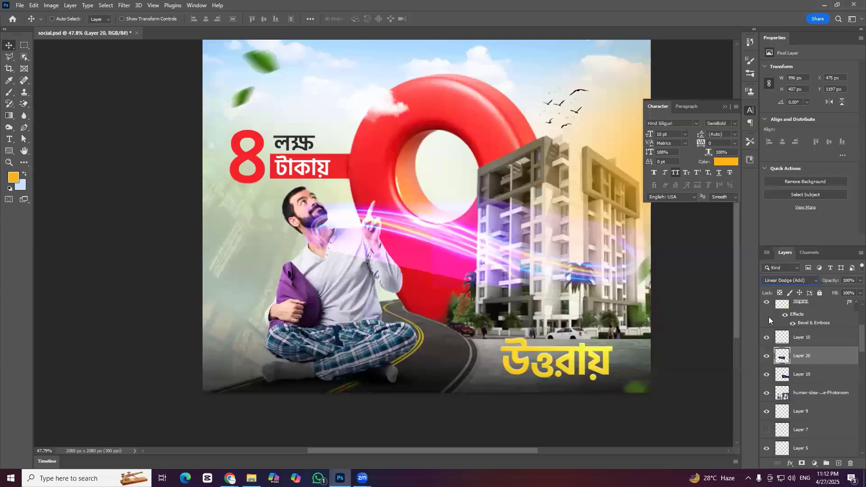
pyautogui.moveTo(455, 251); pyautogui.dragTo(415, 275)
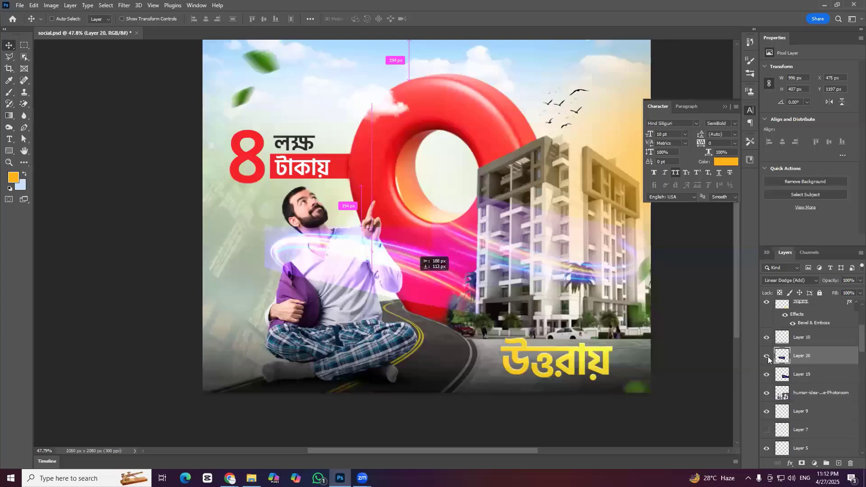
# Preview other blend modes on the upper neon streaks and move the lower streaks from the building to the man's lap
pyautogui.click(790, 280)
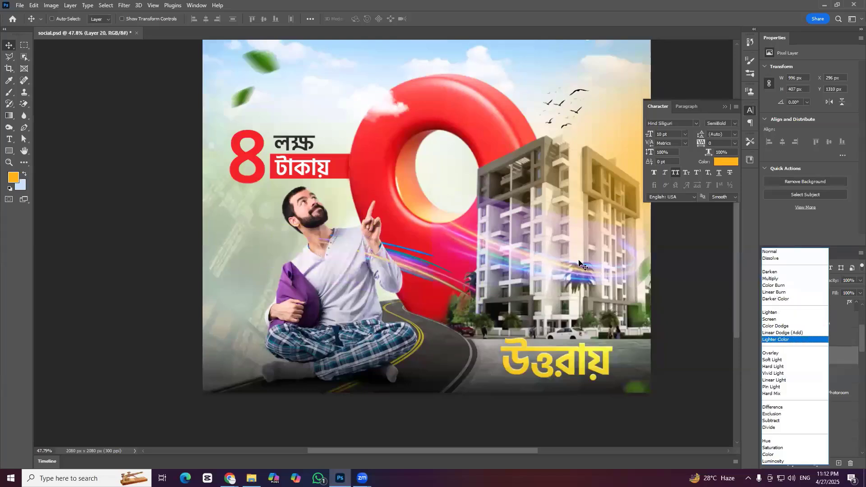
pyautogui.press('Down')
pyautogui.press('Down')
pyautogui.press('Down')
pyautogui.press('Down')
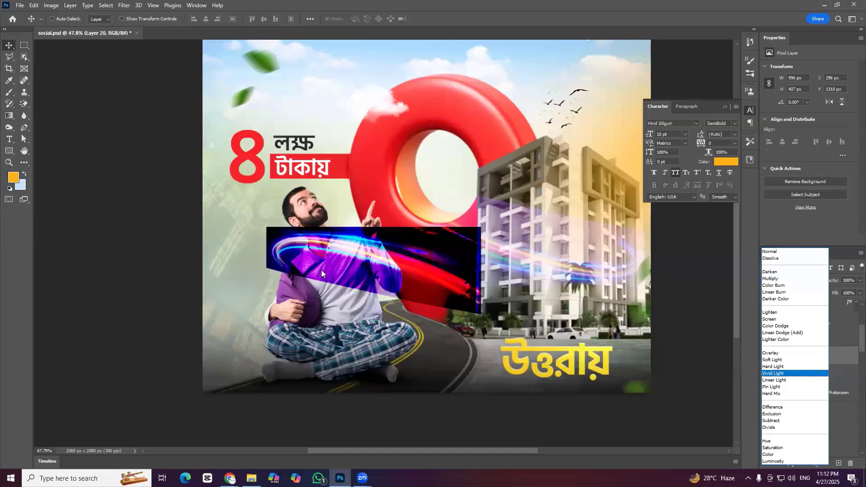
pyautogui.press('Down')
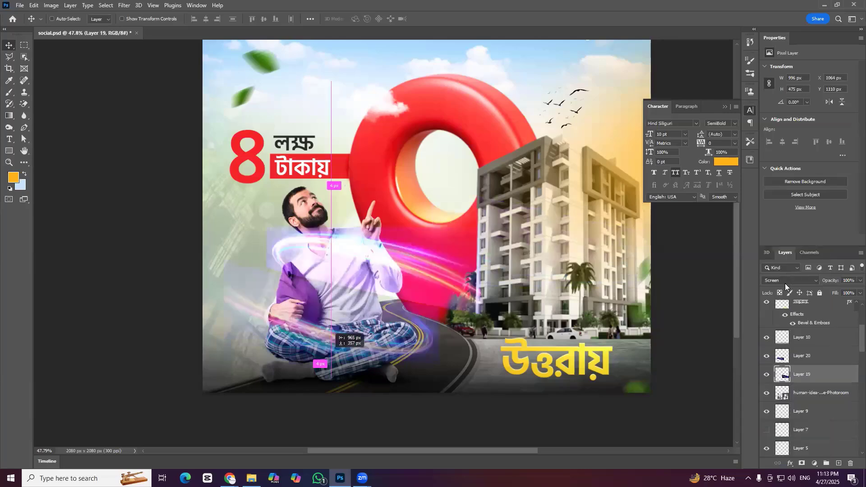
# Preview darkening and lightening blend modes on the upper neon streaks layer and set it to Screen
pyautogui.click(802, 356)
pyautogui.click(789, 280)
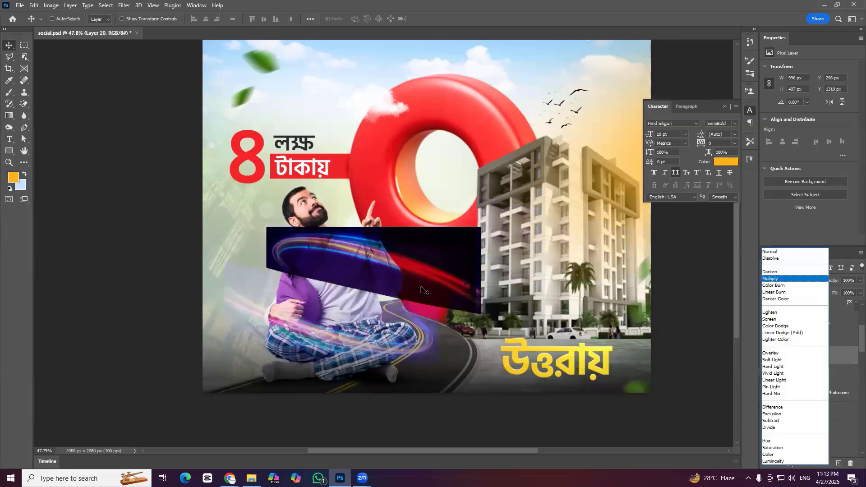
pyautogui.press('Down')
pyautogui.press('Down')
pyautogui.press('Down')
pyautogui.press('Down')
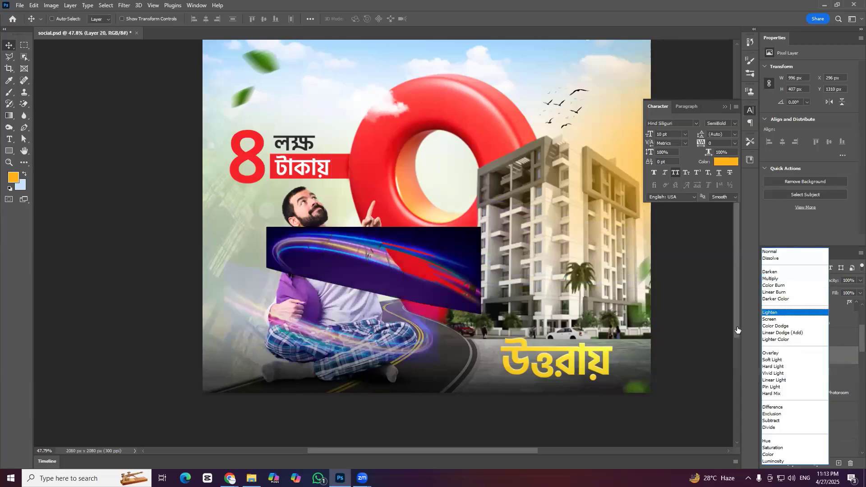
pyautogui.press('Down')
pyautogui.press('Return')
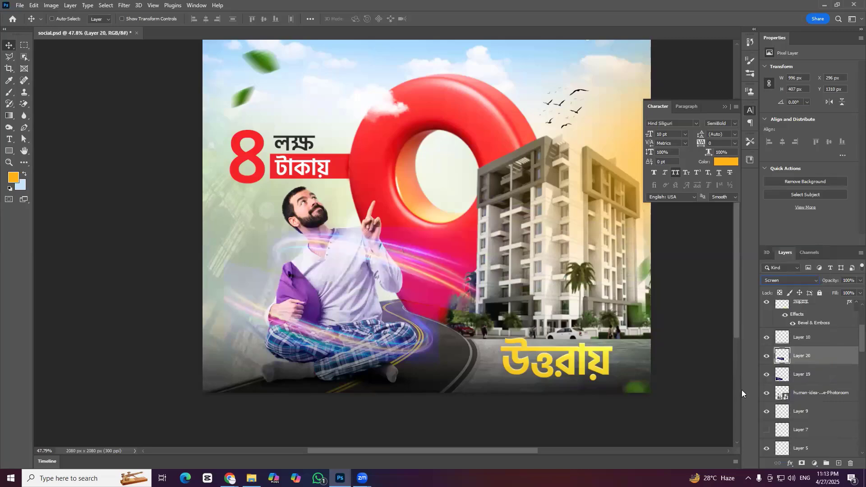
# Blend out the upper streaks' dark background by raising the shadow end of Blend If for the current layer to about 85
pyautogui.doubleClick(825, 358)
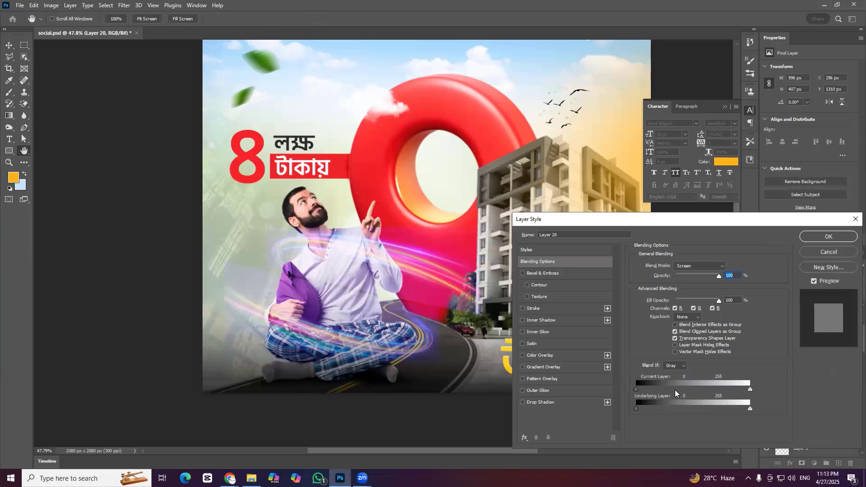
pyautogui.moveTo(636, 390); pyautogui.dragTo(685, 389)
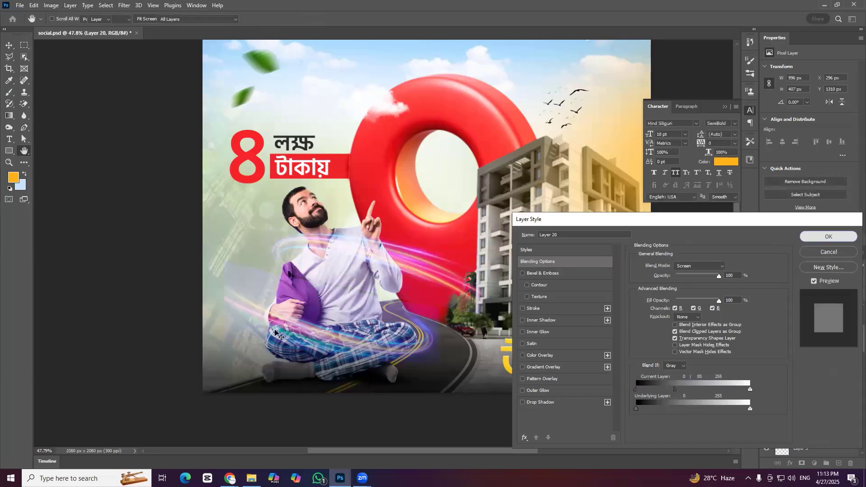
pyautogui.press('Return')
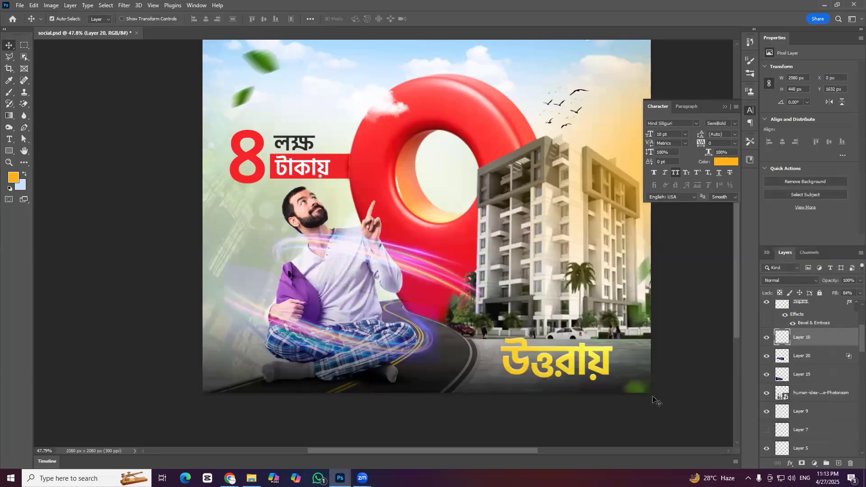
# Hide the lower neon streaks layer and duplicate the upper streaks layer to brighten the glow across the man's chest
pyautogui.moveTo(334, 320); pyautogui.dragTo(518, 343)
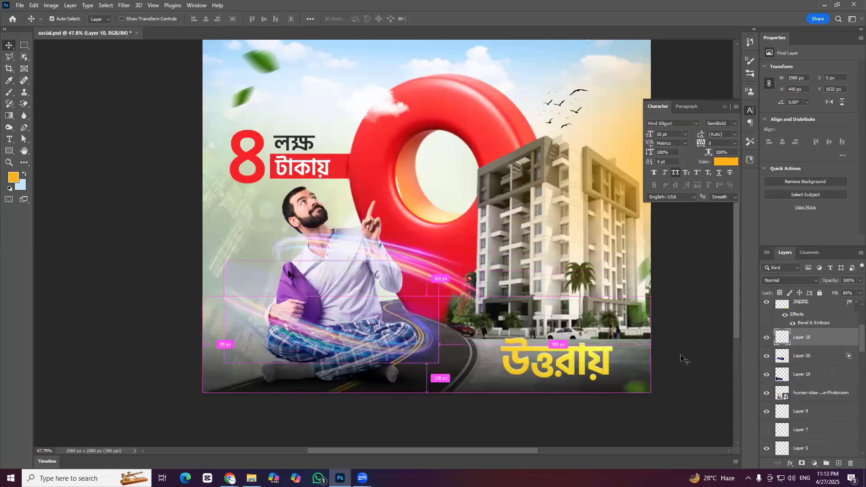
pyautogui.click(783, 355)
pyautogui.hotkey('ctrl', 'j')
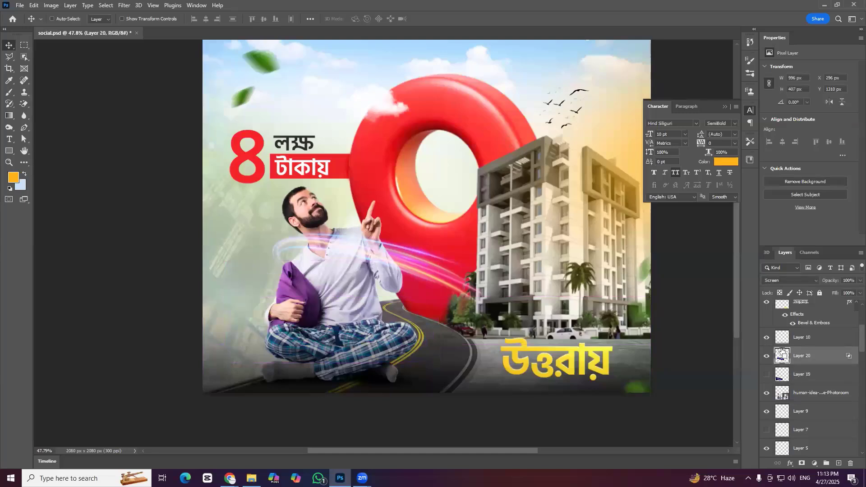
pyautogui.hotkey('ctrl', 'z')
pyautogui.hotkey('ctrl', 'j')
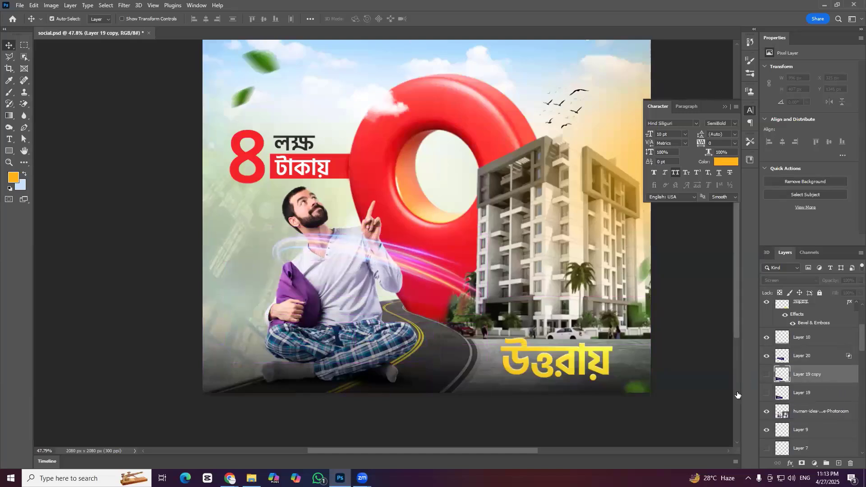
pyautogui.hotkey('ctrl', 'z')
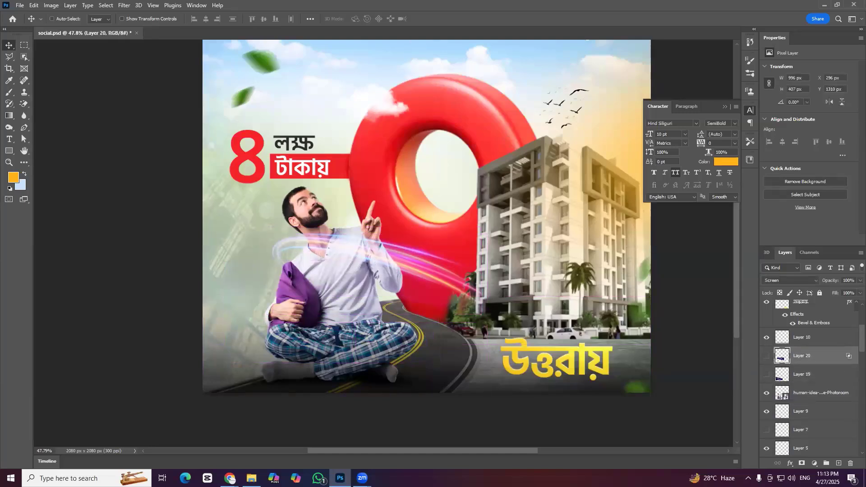
pyautogui.hotkey('ctrl', 'j')
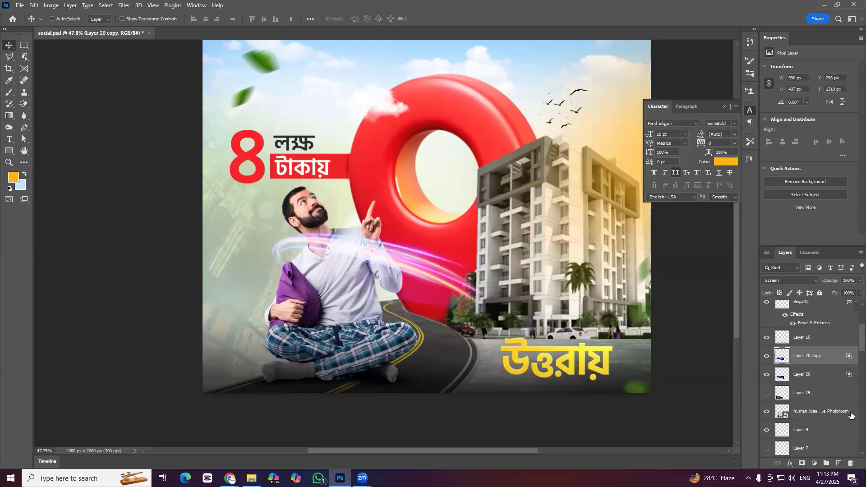
# Mask the duplicated streaks, paint black beside the man's elbow with a 34 px brush, and set the brush size to 105 px
pyautogui.click(802, 463)
pyautogui.press('d')
pyautogui.press('b')
pyautogui.rightClick(530, 234)
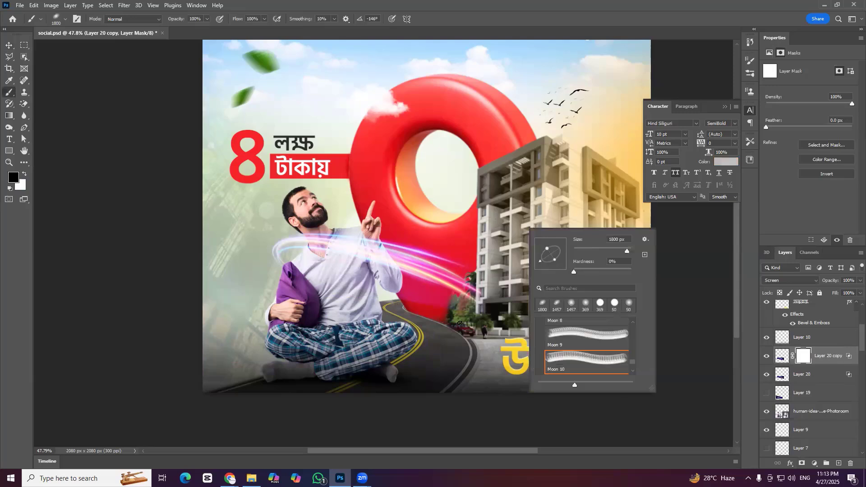
pyautogui.write('34')
pyautogui.press('Return')
pyautogui.moveTo(422, 296); pyautogui.dragTo(391, 285)
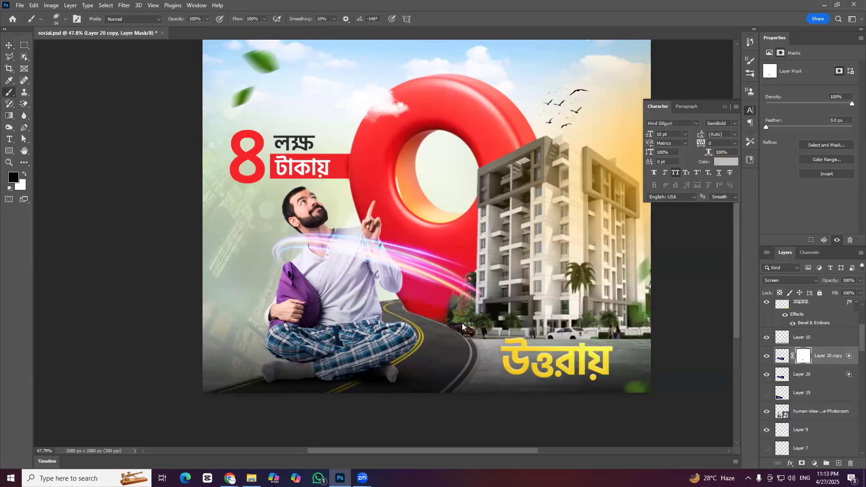
pyautogui.rightClick(406, 299)
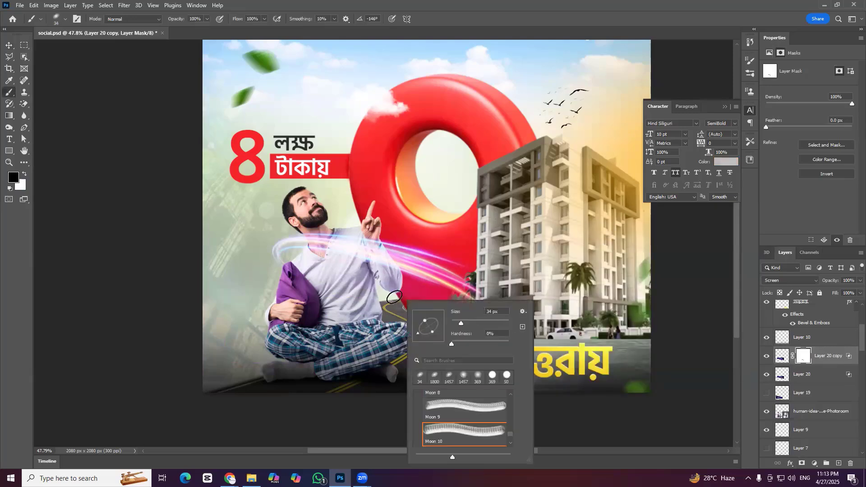
pyautogui.moveTo(461, 323); pyautogui.dragTo(474, 323)
pyautogui.click(492, 312)
pyautogui.write('105')
pyautogui.press('Return')
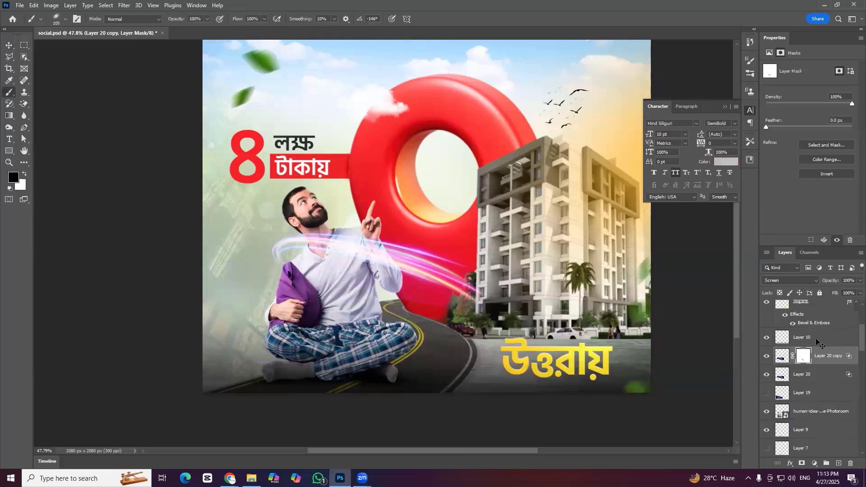
# Group the two upper neon streak layers and duplicate the group
pyautogui.press('v')
pyautogui.keyDown('shift'); pyautogui.click(817, 373); pyautogui.keyUp('shift')
pyautogui.hotkey('ctrl', 'g')
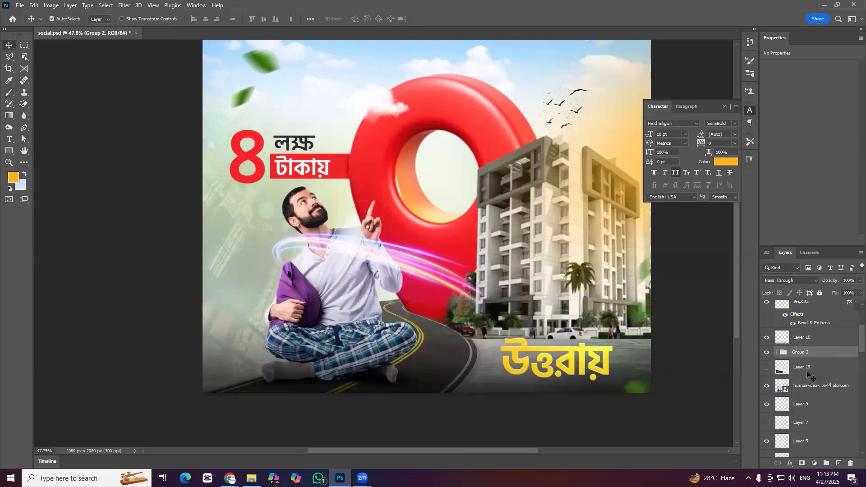
pyautogui.hotkey('ctrl', 'j')
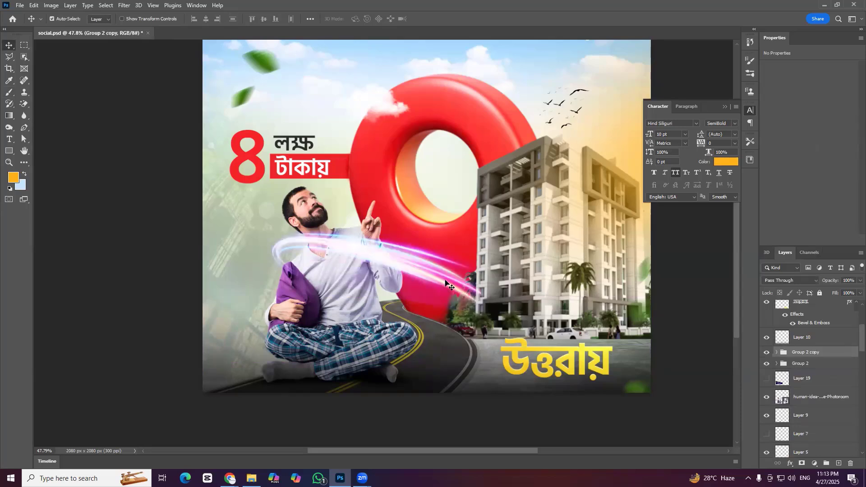
# Transform the duplicated streak group, trying a flip at -100% width and height, and position it across the man's lap
pyautogui.hotkey('ctrl', 't')
pyautogui.moveTo(433, 264); pyautogui.dragTo(433, 344)
pyautogui.moveTo(499, 308); pyautogui.dragTo(499, 310)
pyautogui.moveTo(278, 399); pyautogui.dragTo(406, 374)
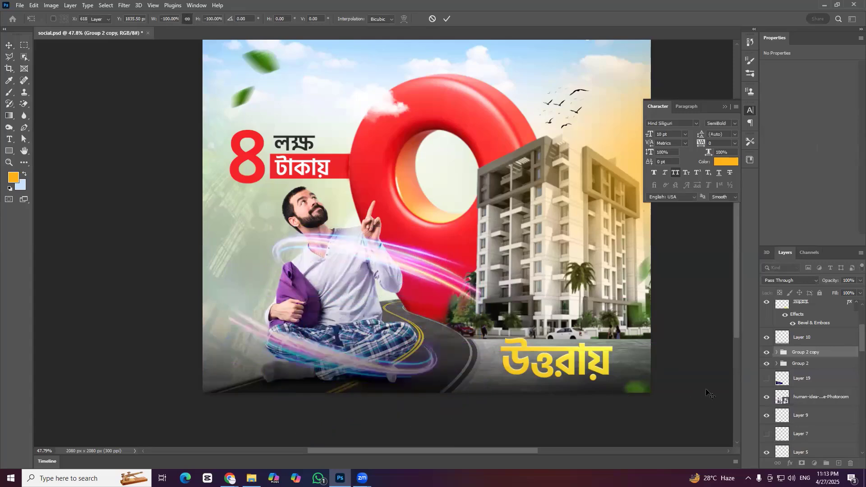
pyautogui.press('Return')
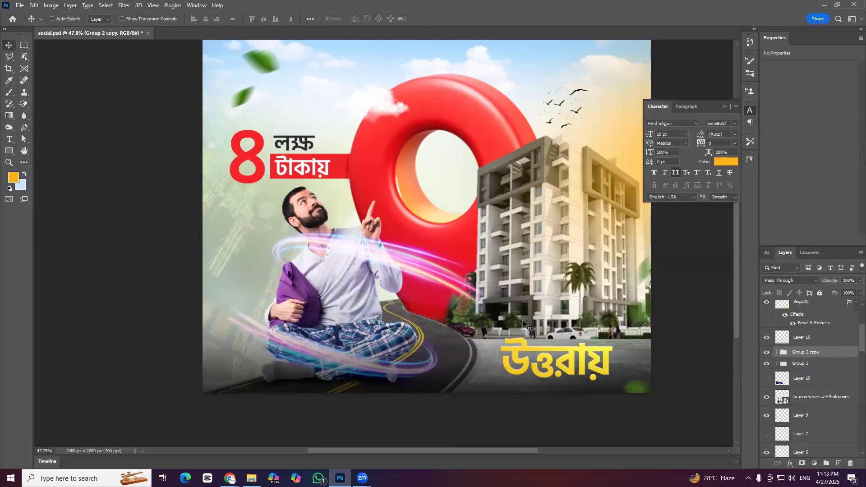
pyautogui.scroll(-1, 389, 324)
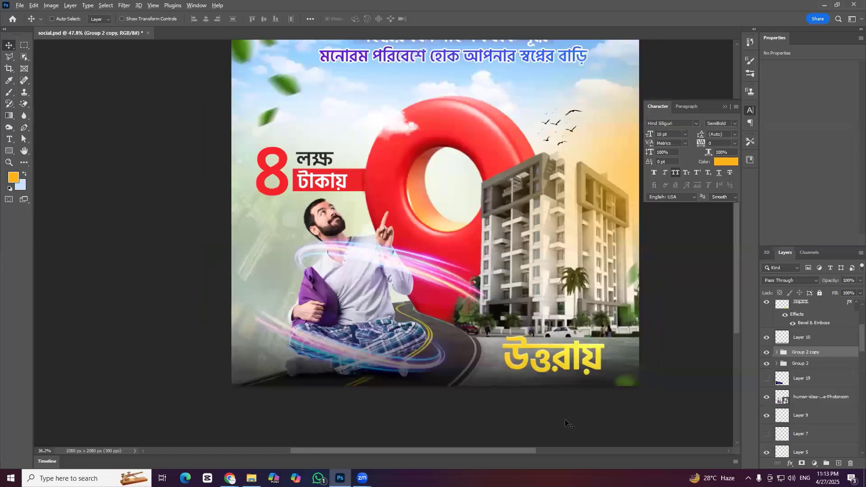
pyautogui.scroll(-1, 425, 266)
pyautogui.scroll(-1, 426, 267)
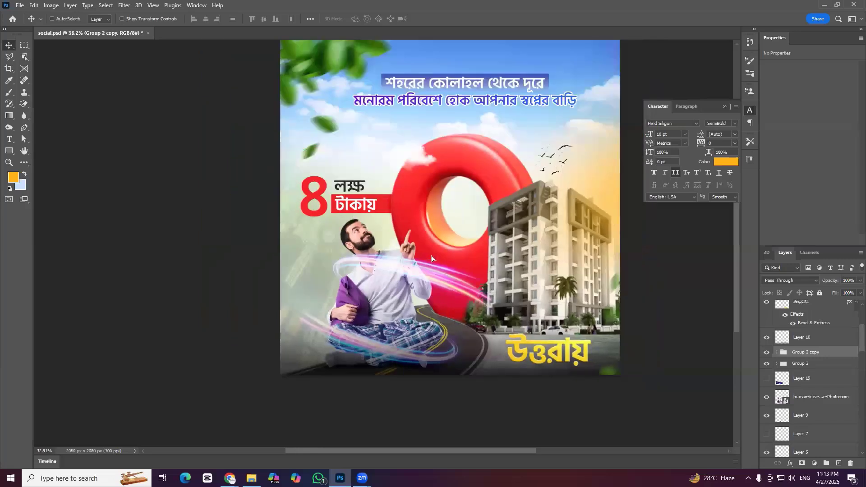
pyautogui.scroll(-1, 475, 335)
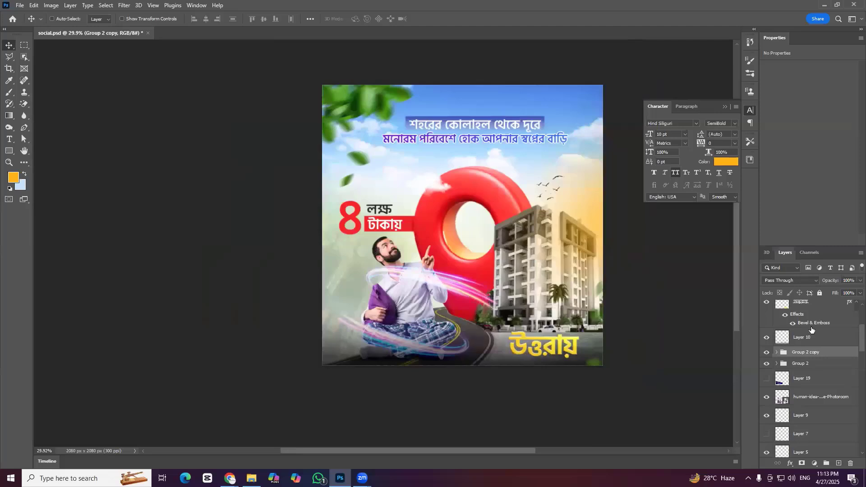
pyautogui.scroll(4, 559, 351)
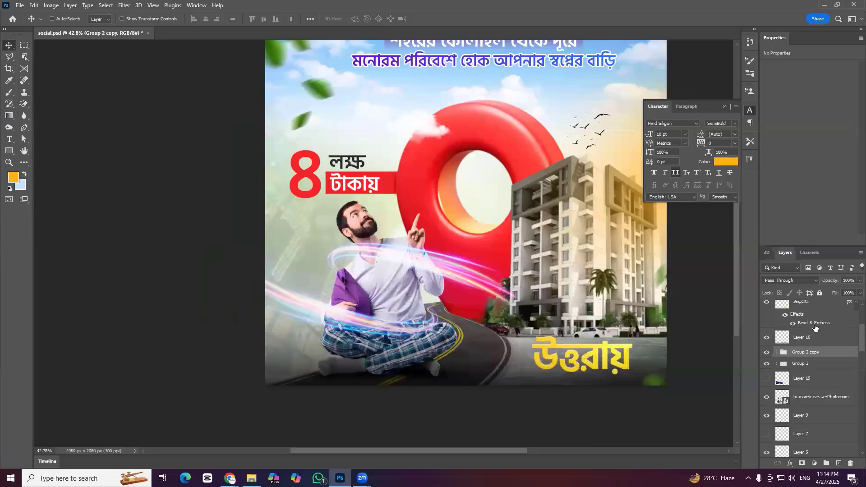
# Create a new layer at the top of the stack, cover it with a Reds preset gradient and set its fill to 31%
pyautogui.hotkey('ctrl', '-')
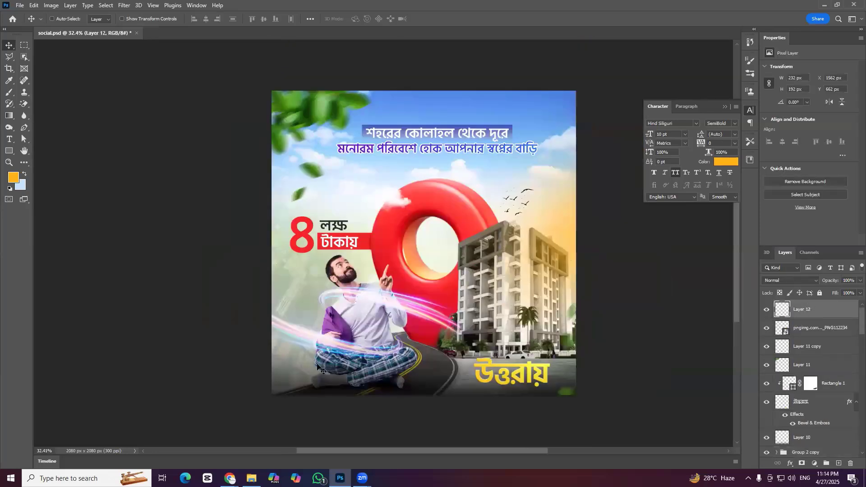
pyautogui.hotkey('ctrl', 'shift', 'alt', 'n')
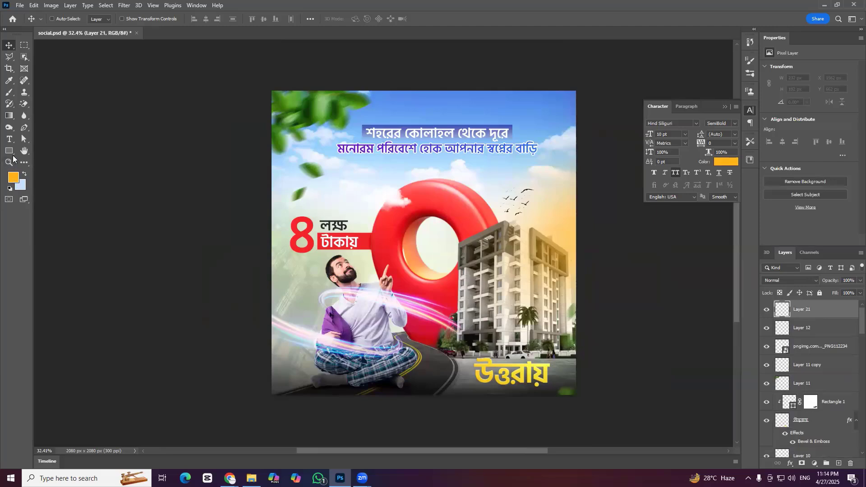
pyautogui.click(9, 115)
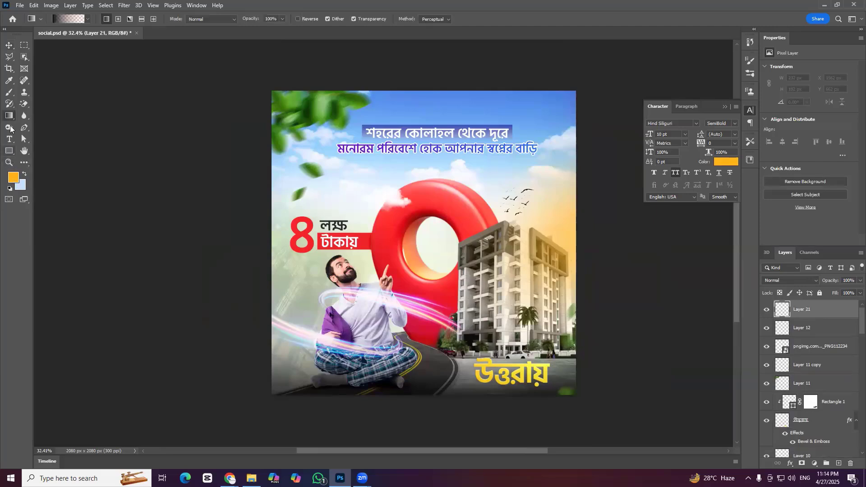
pyautogui.click(810, 320)
pyautogui.hotkey('alt', ']')
pyautogui.rightClick(88, 45)
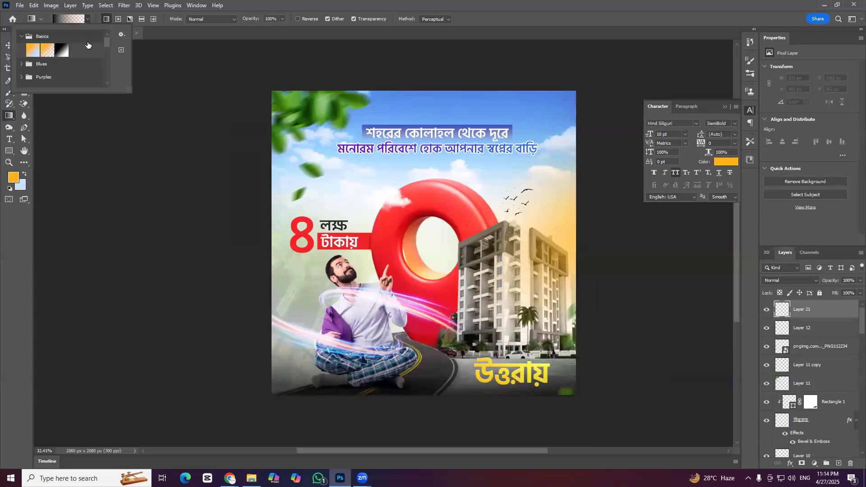
pyautogui.scroll(-4, 569, 85)
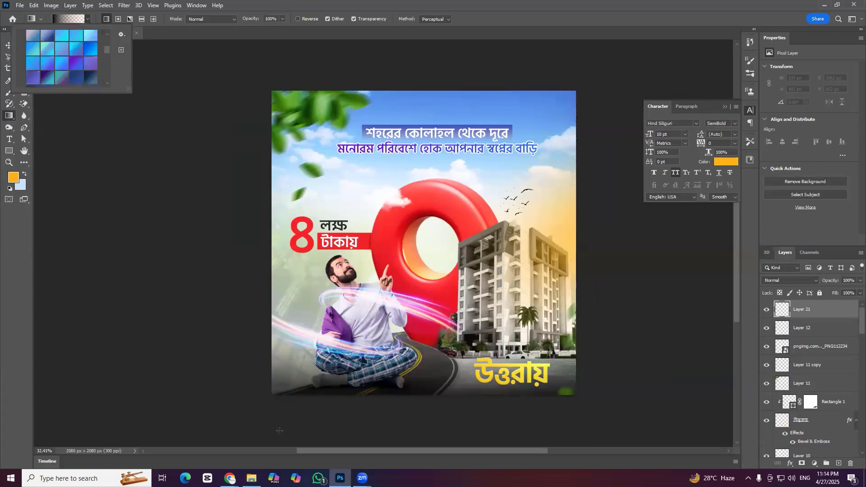
pyautogui.scroll(-4, 698, 334)
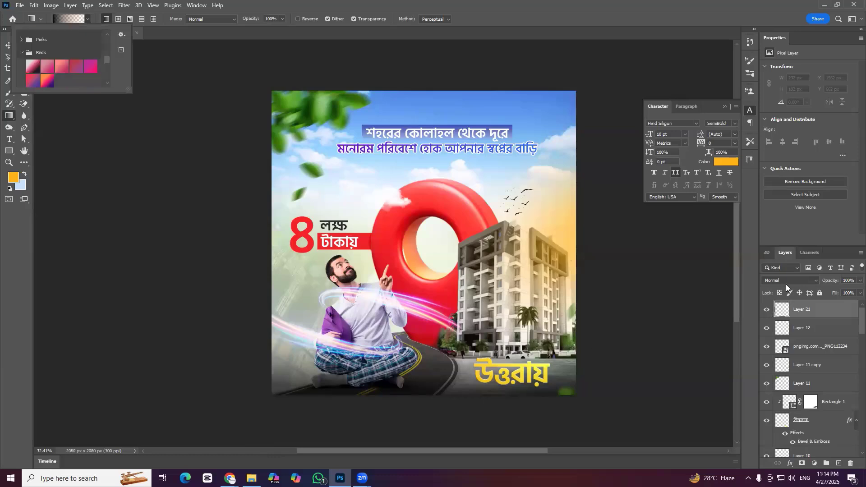
pyautogui.scroll(-3, 783, 377)
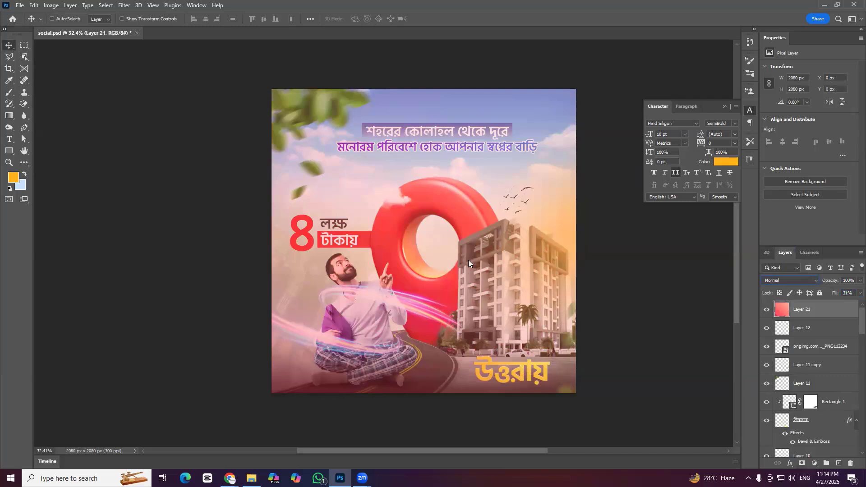
# Mask the red gradient off the area around the seated man with a soft 1400 px black brush, and hide the gradient layer
pyautogui.press('b')
pyautogui.press('d')
pyautogui.rightClick(458, 275)
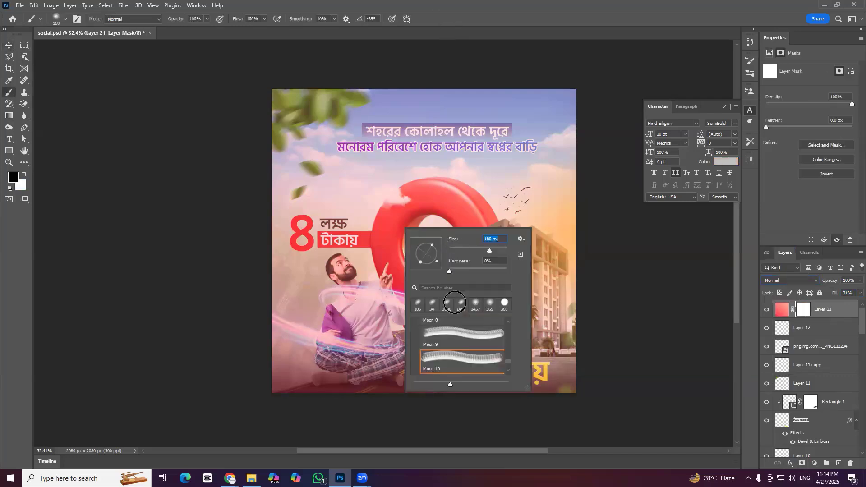
pyautogui.click(367, 231)
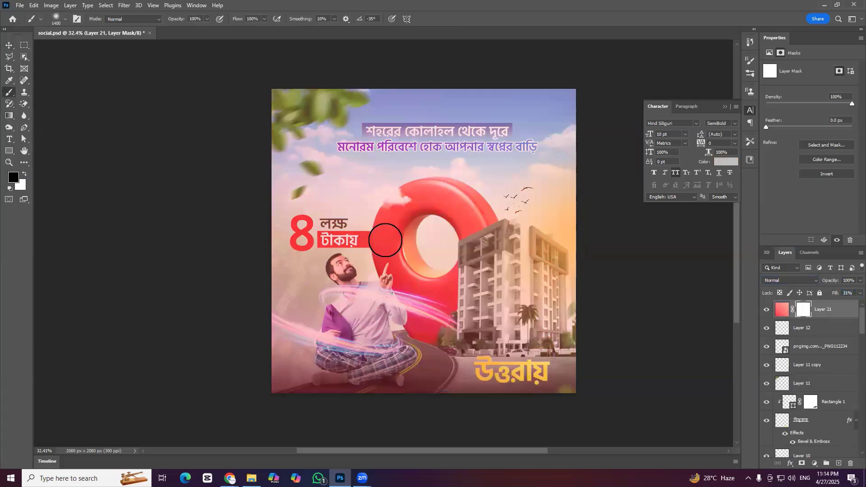
pyautogui.press(']')
pyautogui.press(']')
pyautogui.press(']')
pyautogui.press(']')
pyautogui.press(']')
pyautogui.press(']')
pyautogui.press(']')
pyautogui.press(']')
pyautogui.press(']')
pyautogui.press(']')
pyautogui.press(']')
pyautogui.press(']')
pyautogui.press(']')
pyautogui.press(']')
pyautogui.press(']')
pyautogui.press(']')
pyautogui.press(']')
pyautogui.click(374, 237)
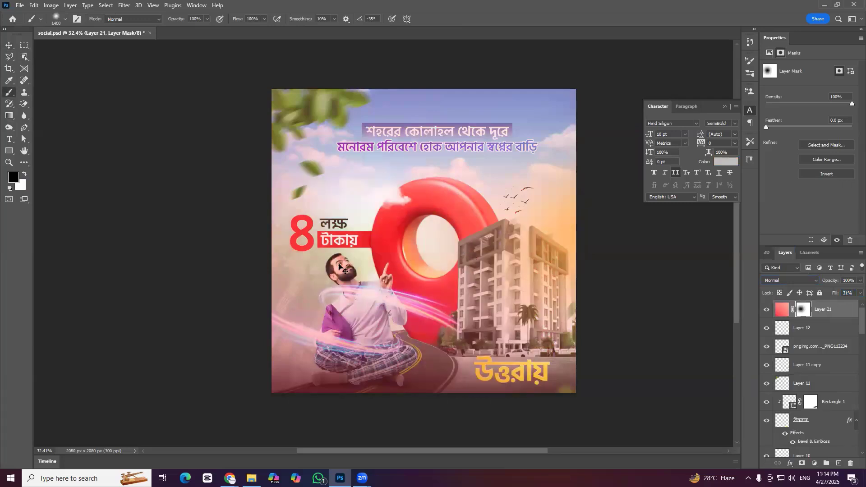
pyautogui.hotkey('ctrl', 'z')
pyautogui.click(345, 280)
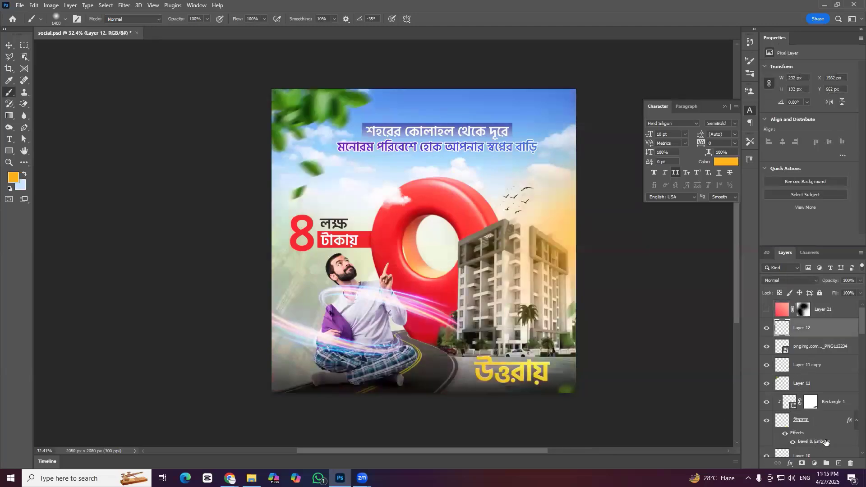
pyautogui.scroll(-5, 826, 442)
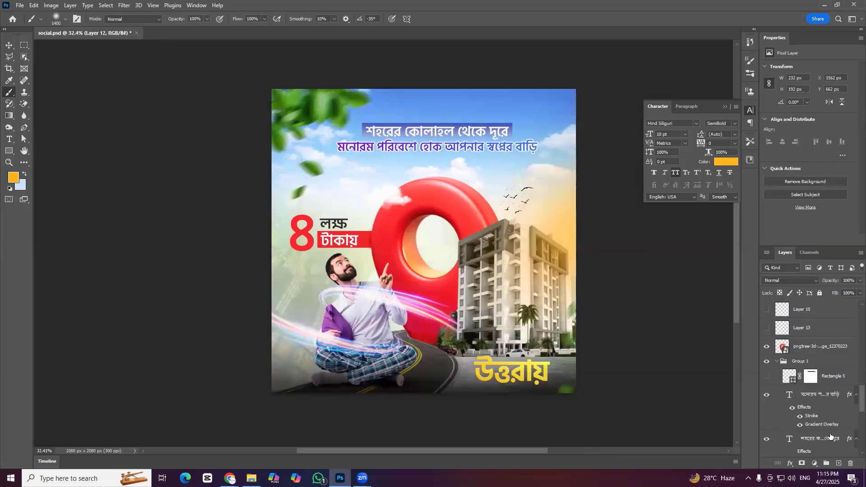
# Group the design layers between the background and the red gradient, duplicate the group, hide the original and convert the copy to a smart object
pyautogui.scroll(-5, 832, 420)
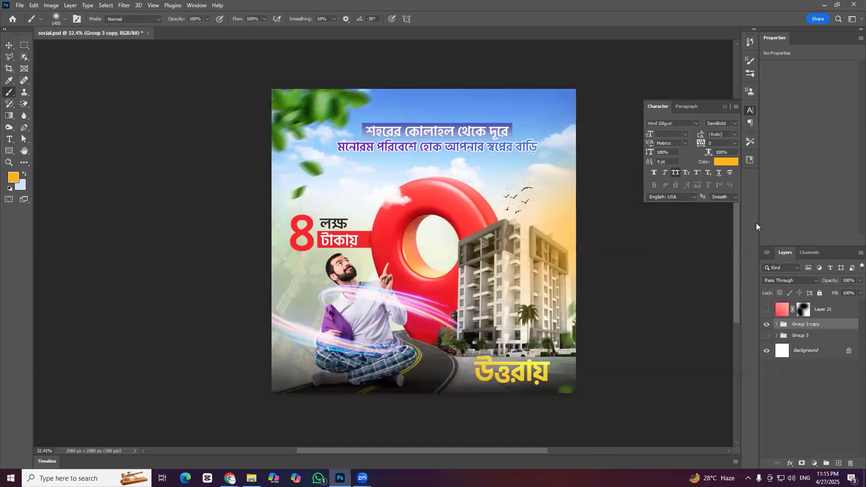
pyautogui.rightClick(798, 324)
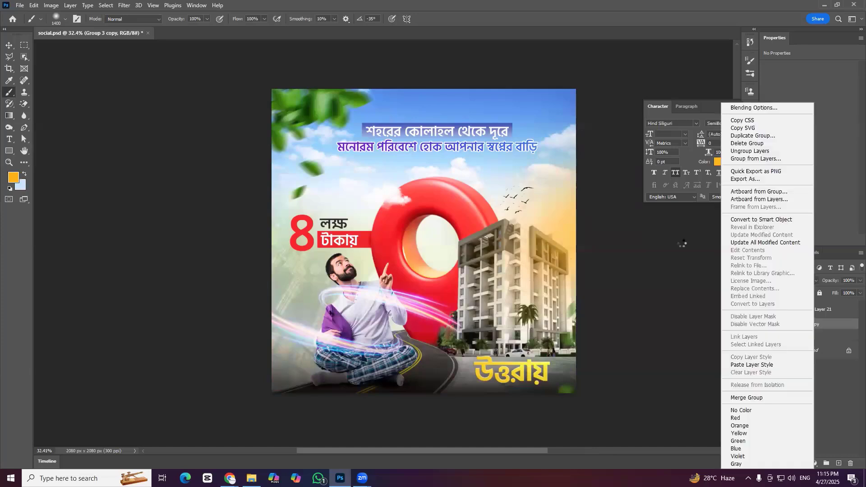
# Try a Camera Raw grade on the smart object with temperature +2, tint -21, exposure +0.10 and contrast +22, and undo it
pyautogui.click(122, 6)
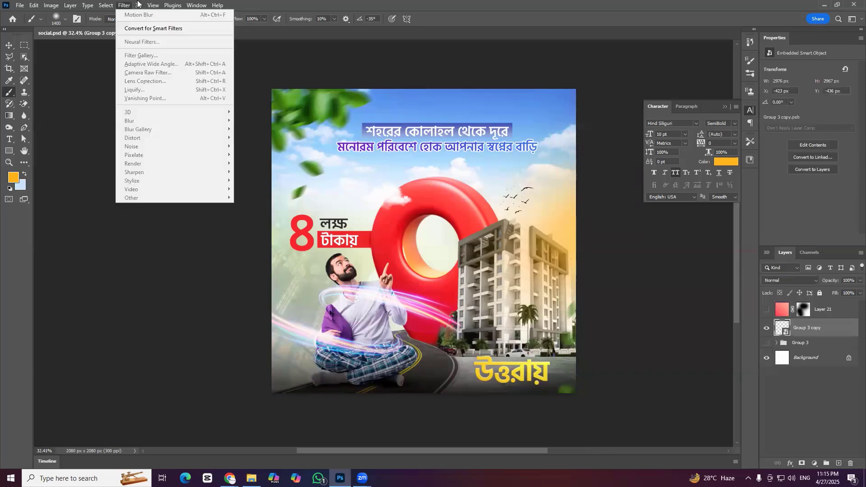
pyautogui.click(126, 7)
pyautogui.click(126, 7)
pyautogui.click(140, 74)
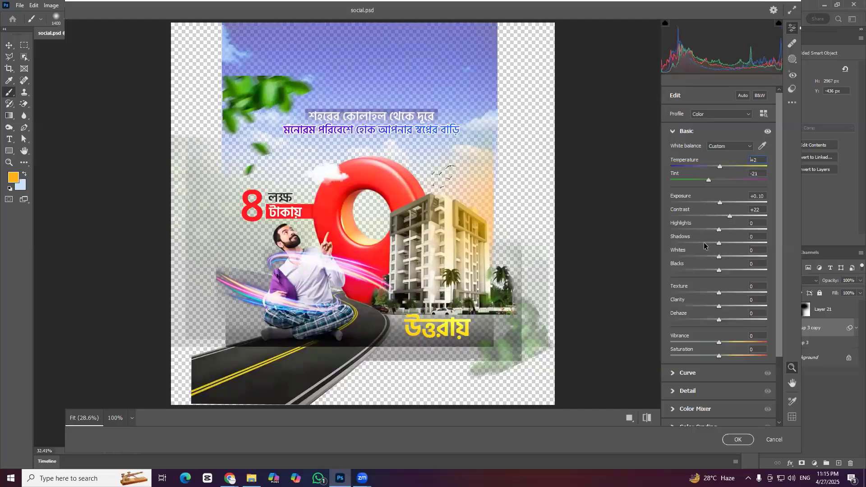
pyautogui.moveTo(707, 247); pyautogui.dragTo(709, 244)
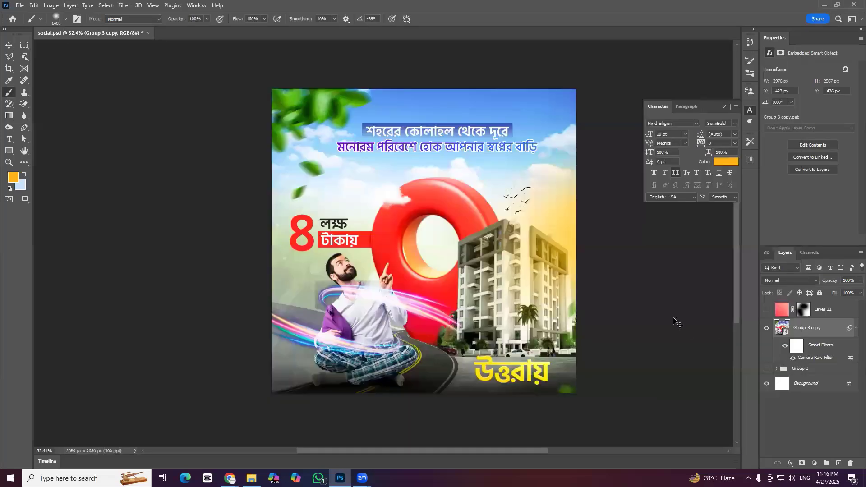
pyautogui.hotkey('ctrl', 'z')
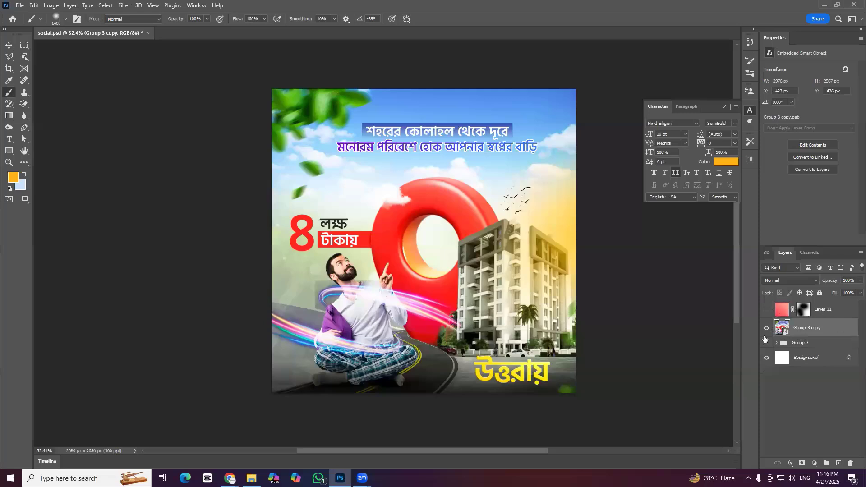
# Delete the masked red gradient layer, hide the smart object copy and show the original Group 3 again
pyautogui.click(779, 310)
pyautogui.press('Delete')
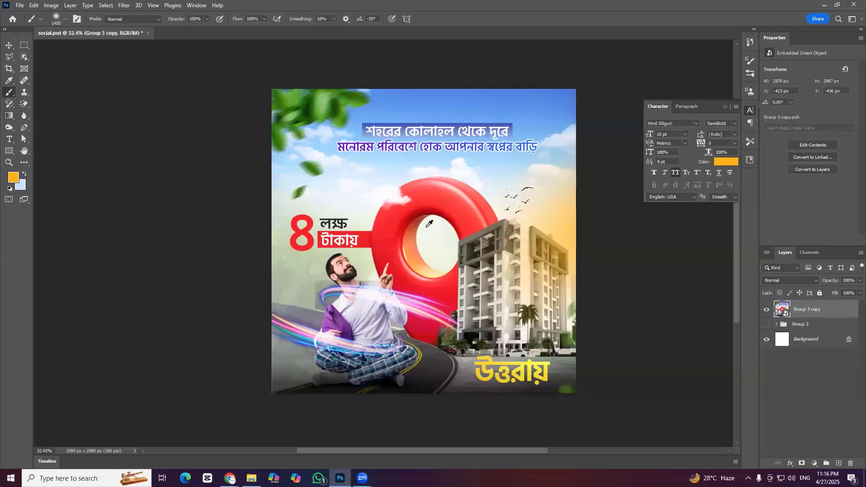
pyautogui.scroll(-1, 433, 212)
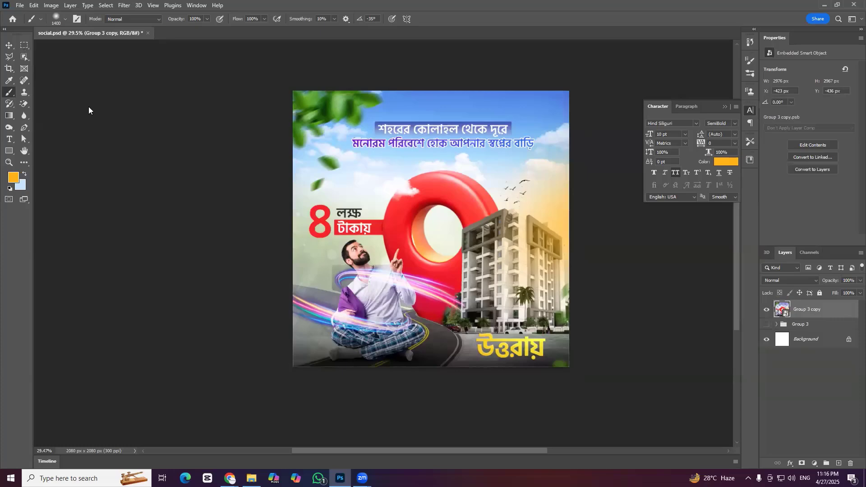
pyautogui.scroll(2, 363, 216)
pyautogui.press('v')
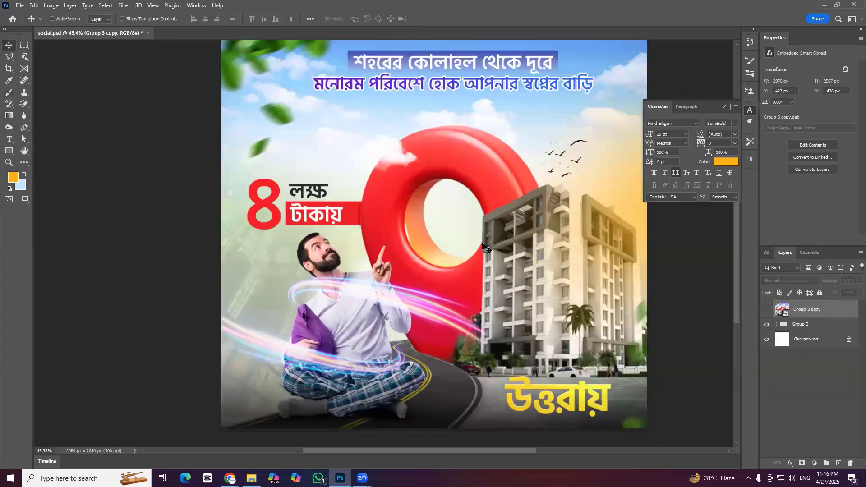
# Find the road layer (Layer 3) inside Group 3 and try a Motion Blur on it
pyautogui.scroll(-1, 483, 246)
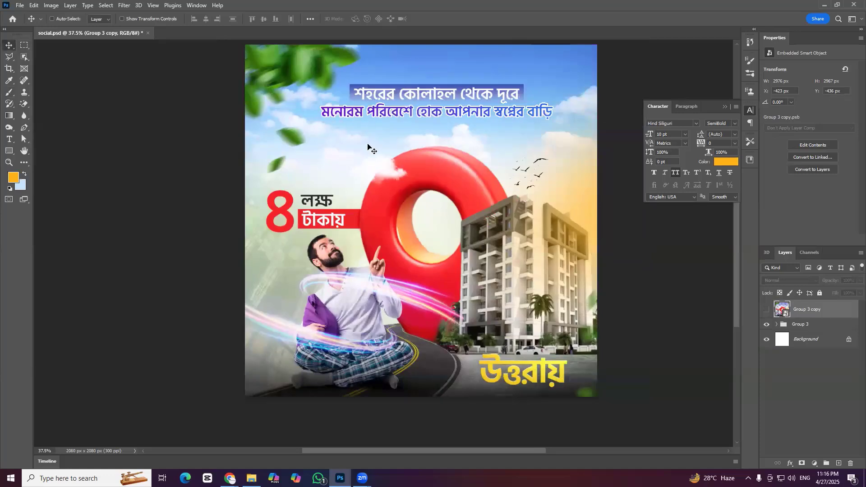
pyautogui.moveTo(374, 381); pyautogui.dragTo(329, 393)
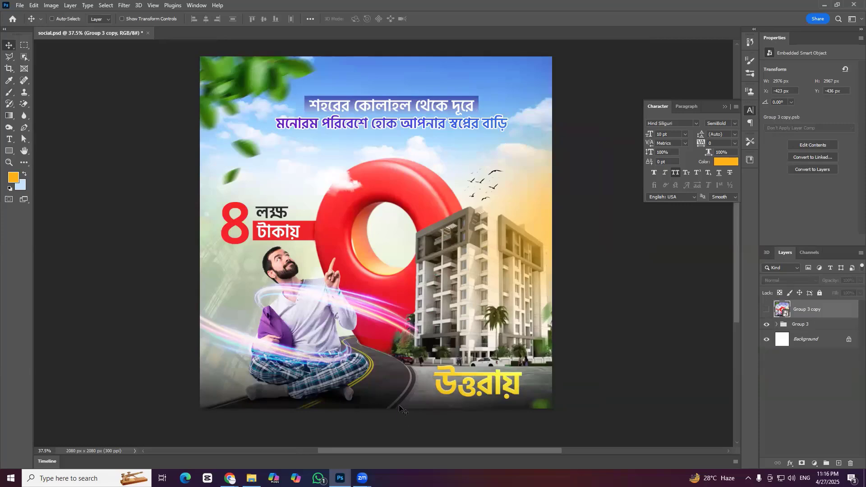
pyautogui.scroll(2, 449, 366)
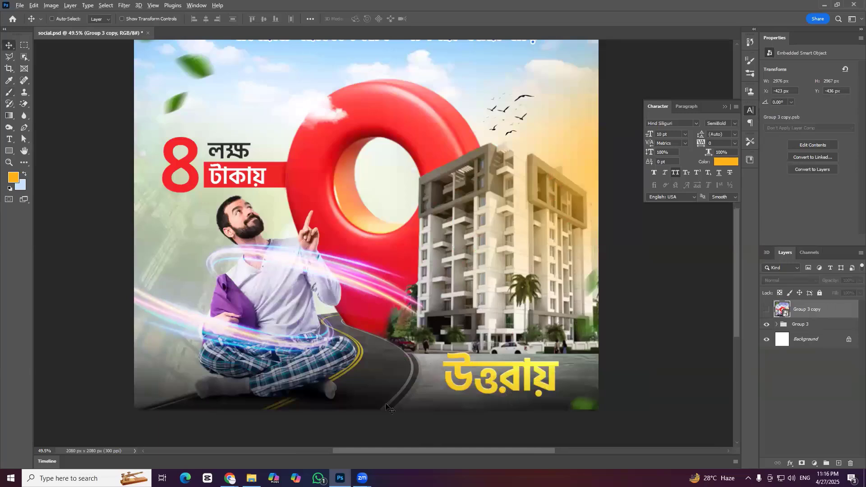
pyautogui.scroll(2, 365, 389)
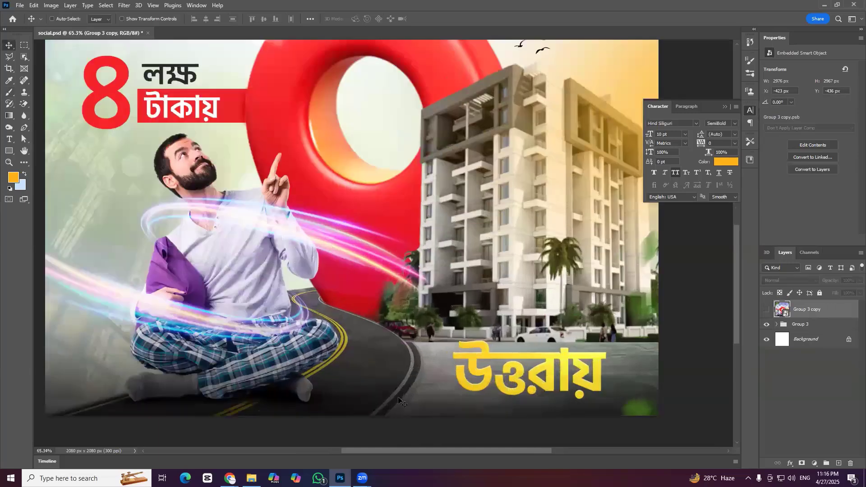
pyautogui.keyDown('ctrl'); pyautogui.click(553, 384); pyautogui.keyUp('ctrl')
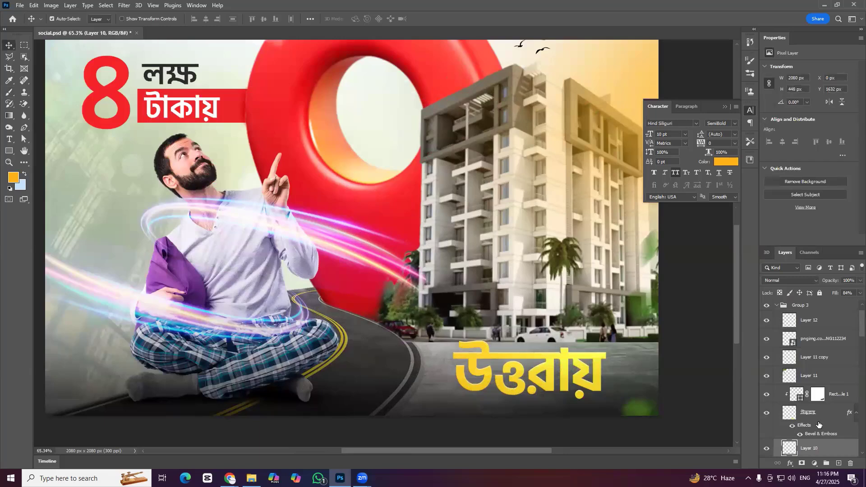
pyautogui.scroll(-3, 774, 423)
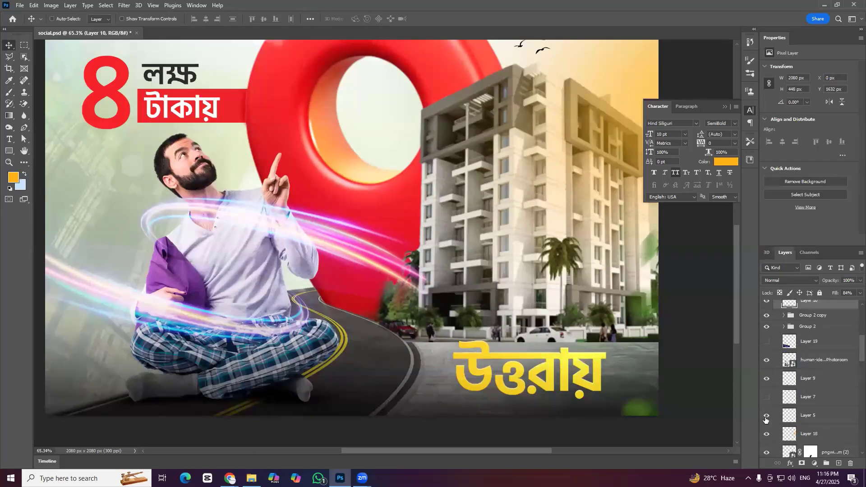
pyautogui.scroll(-1, 830, 424)
pyautogui.click(766, 416)
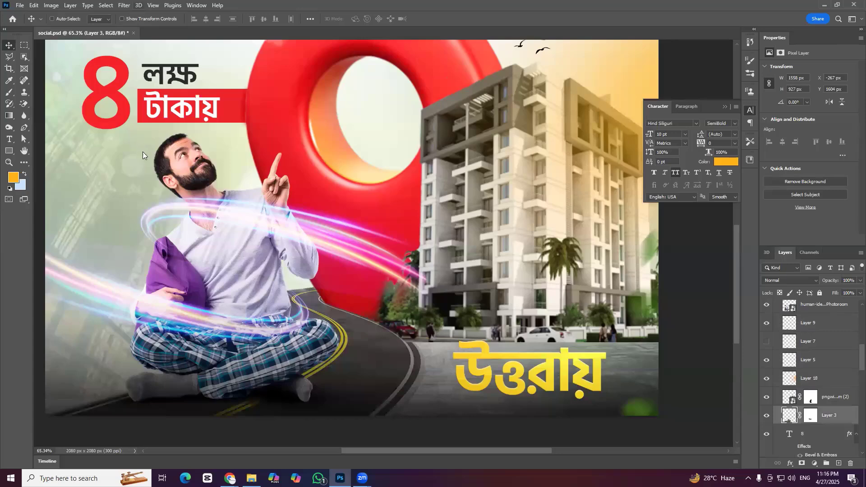
pyautogui.click(139, 6)
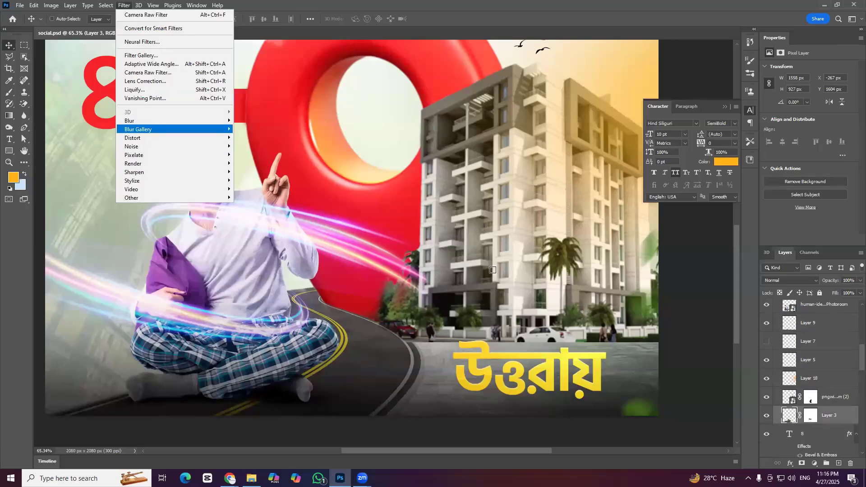
pyautogui.press('Up')
pyautogui.press('Right')
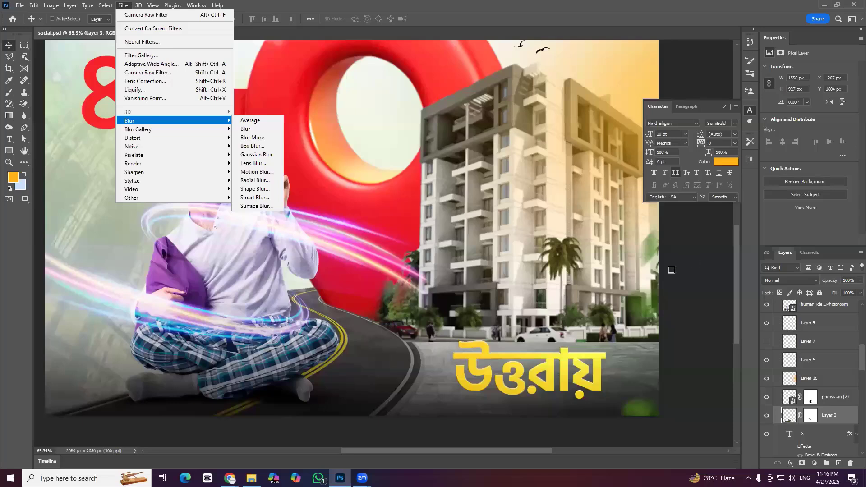
pyautogui.press('m')
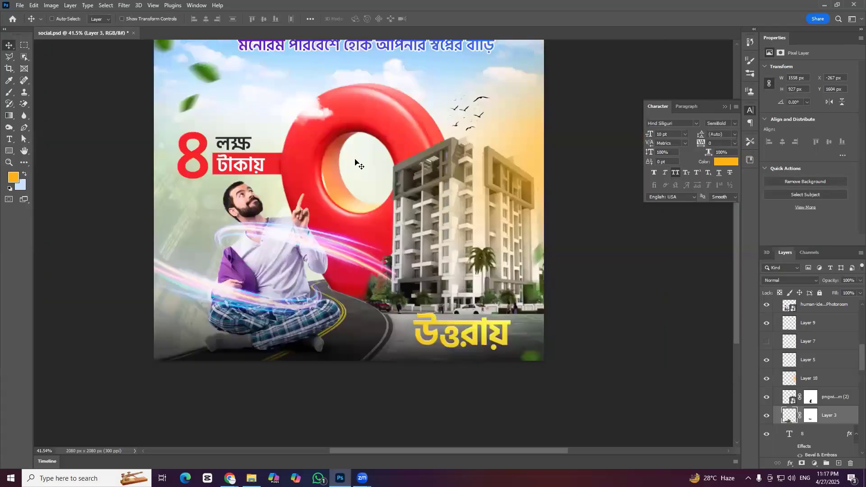
# Fit the whole post in view and save the social.psd document
pyautogui.scroll(-2, 355, 162)
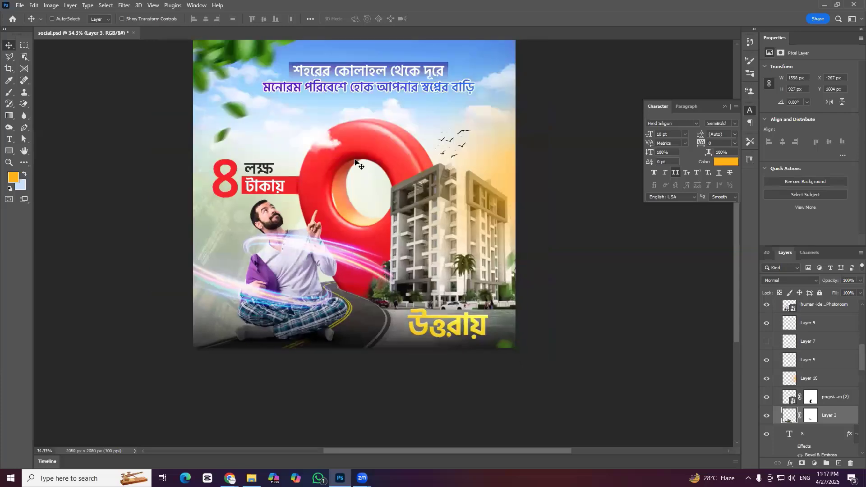
pyautogui.scroll(1, 355, 161)
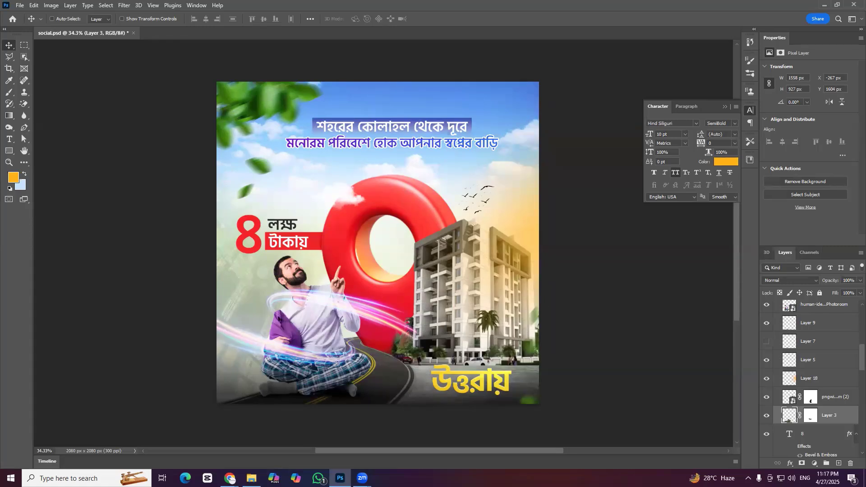
pyautogui.hotkey('ctrl', 's')
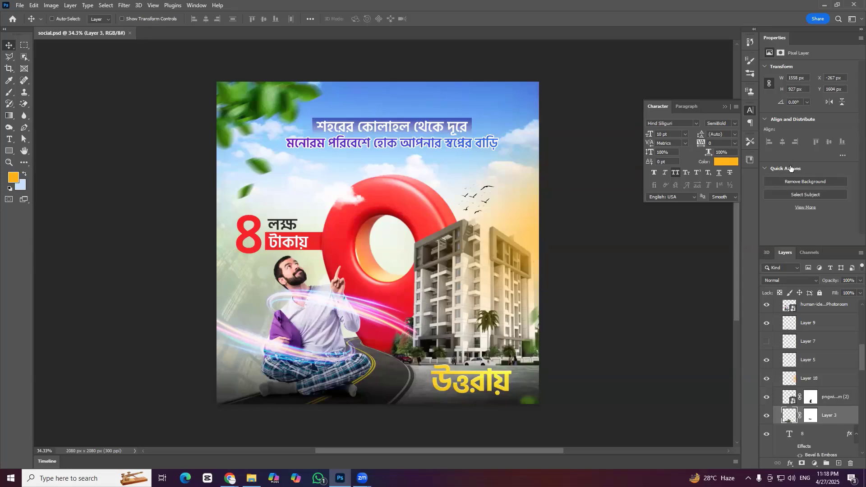